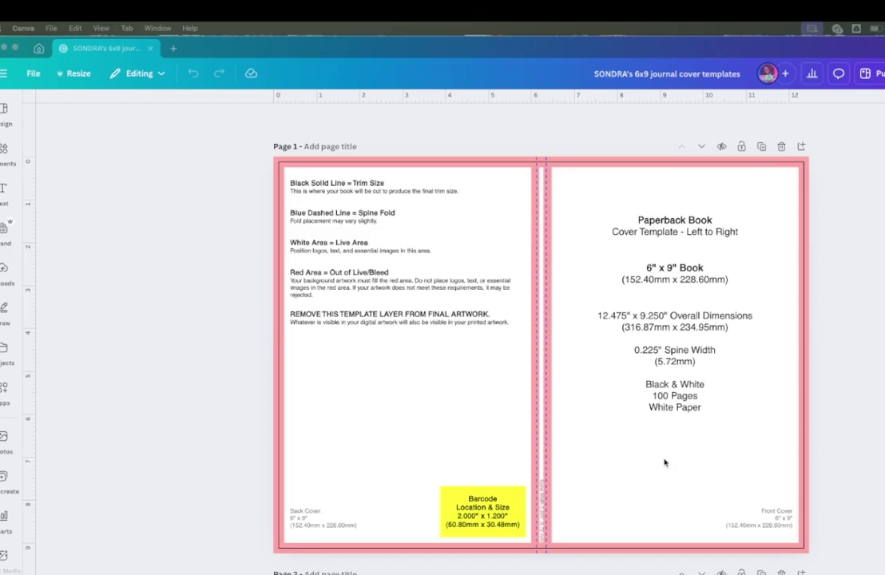
Step: Switch to Chrome, enlarge the new browser window and open the Midjourney imagine page
scroll(664, 463, down, 8)
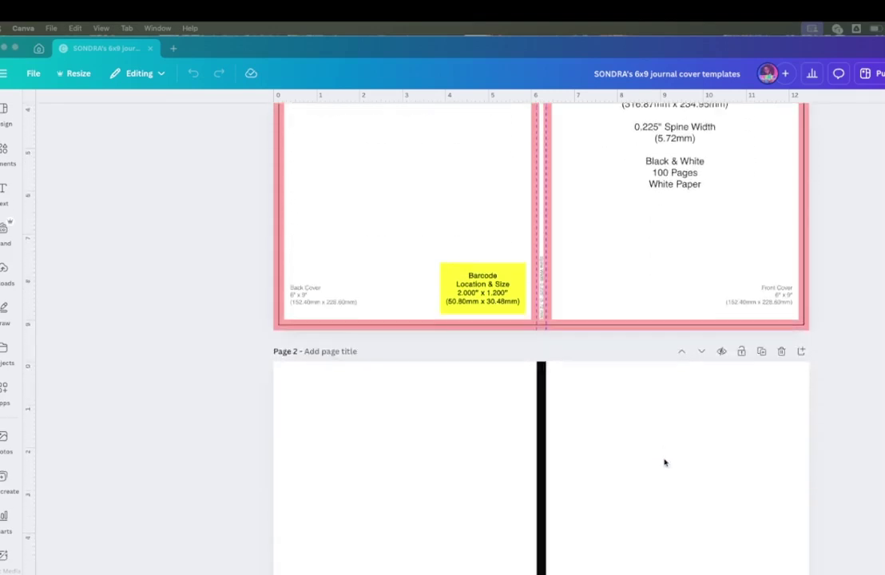
scroll(664, 463, down, 5)
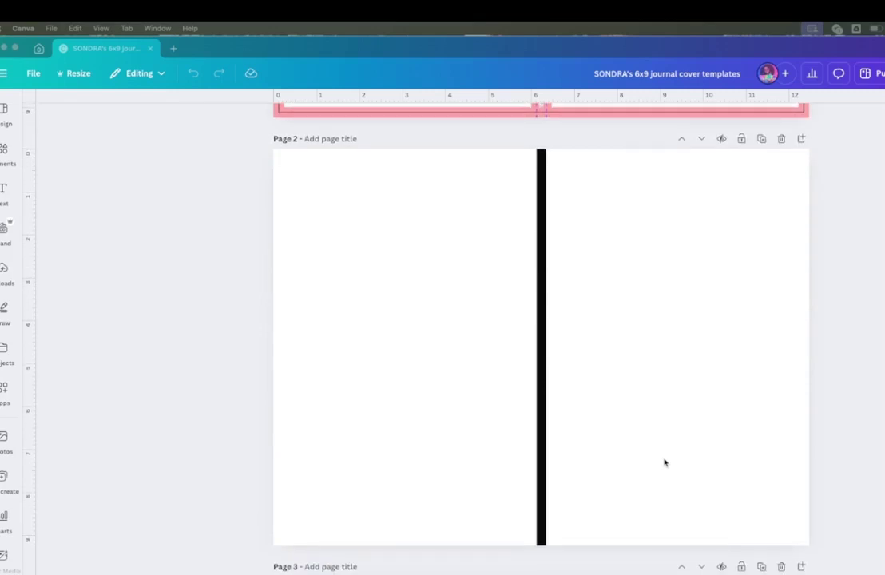
mouse_move(711, 572)
drag(839, 105, 686, 112)
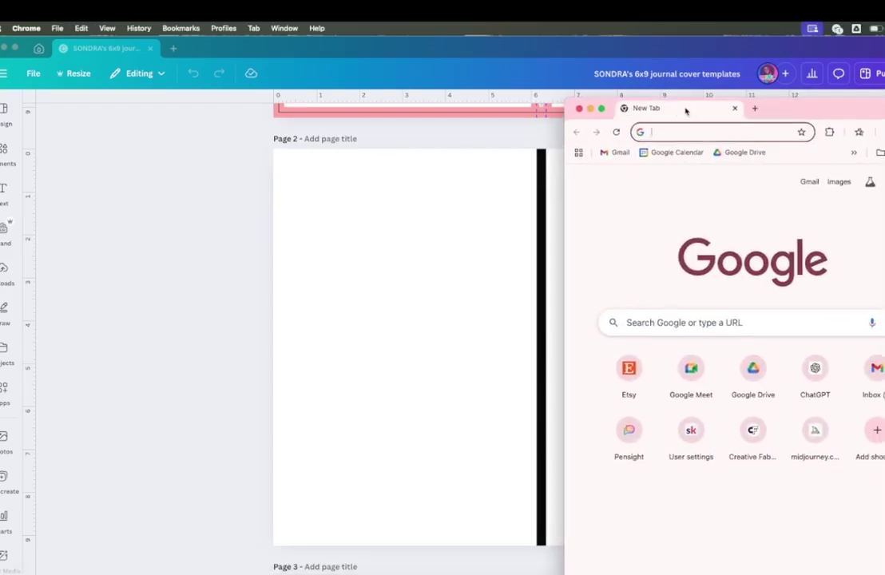
double_click(790, 109)
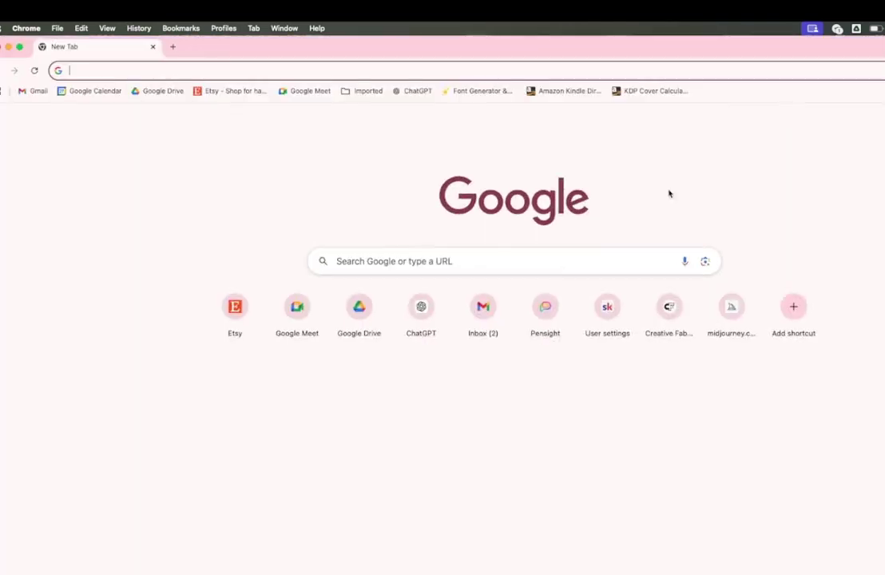
click(509, 69)
text(ima)
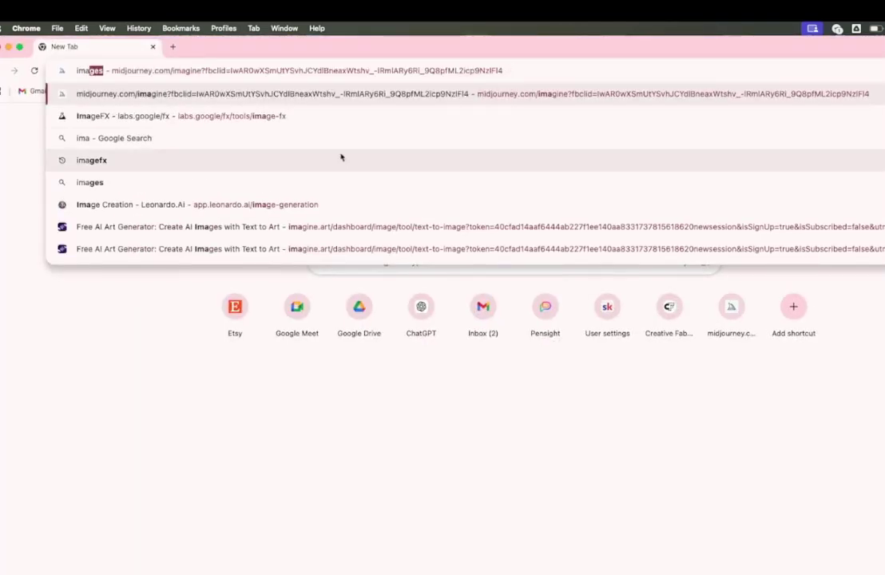
click(335, 94)
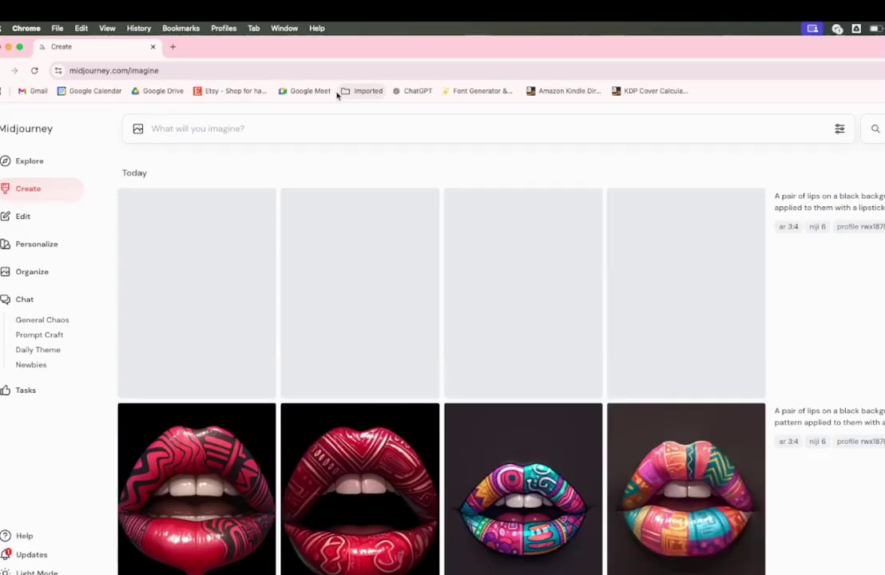
Step: Open the Midjourney Organize archive at yesterday's nurse portraits
mouse_move(405, 238)
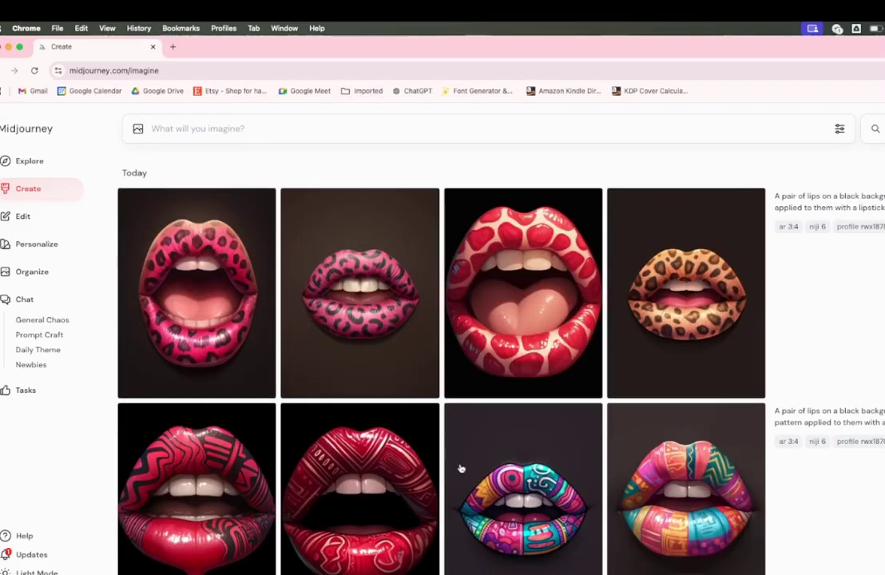
scroll(461, 469, down, 5)
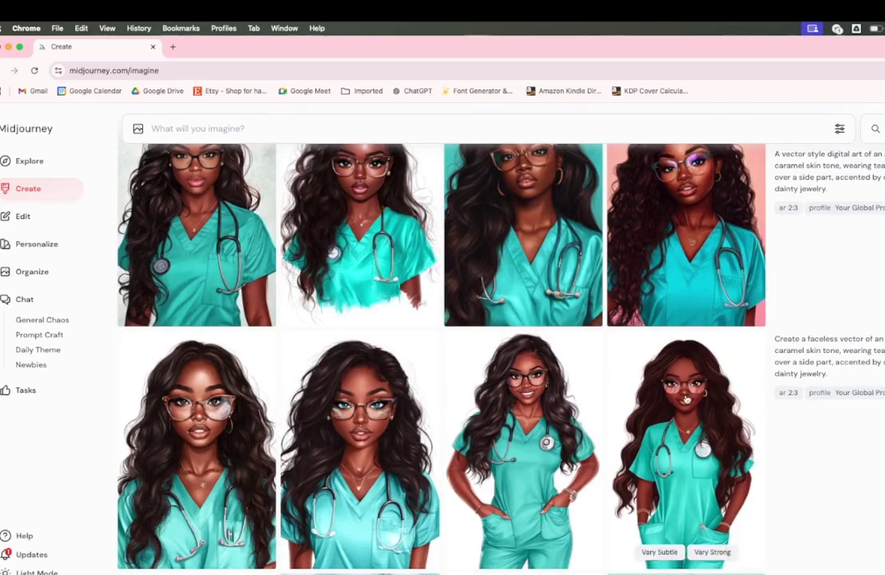
click(32, 272)
scroll(288, 367, down, 3)
scroll(414, 505, down, 2)
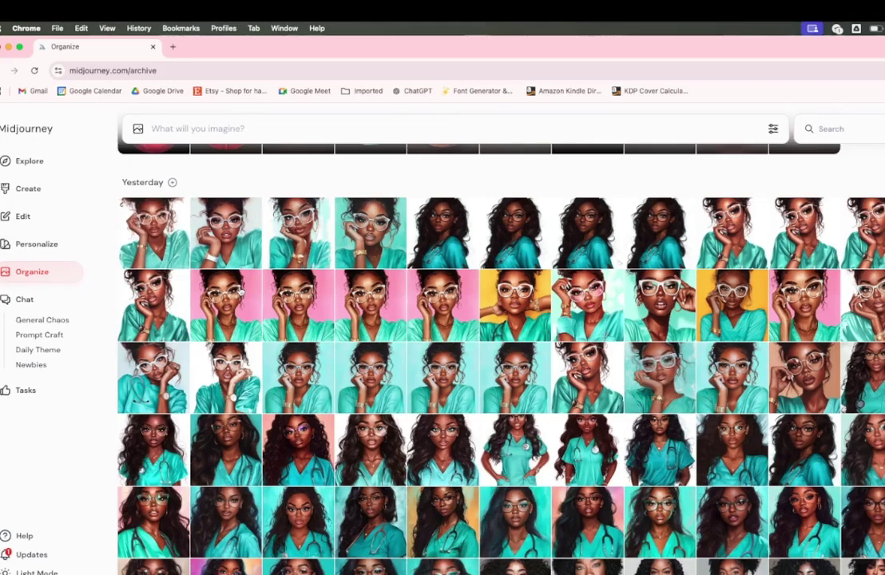
Step: Preview four of yesterday's long-haired nurse portraits one at a time to compare them for the cover
click(446, 460)
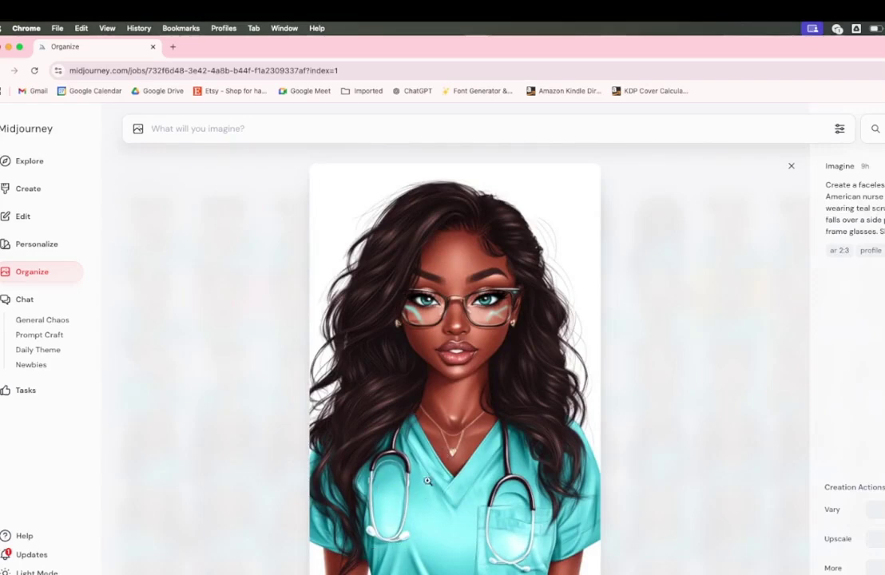
click(792, 165)
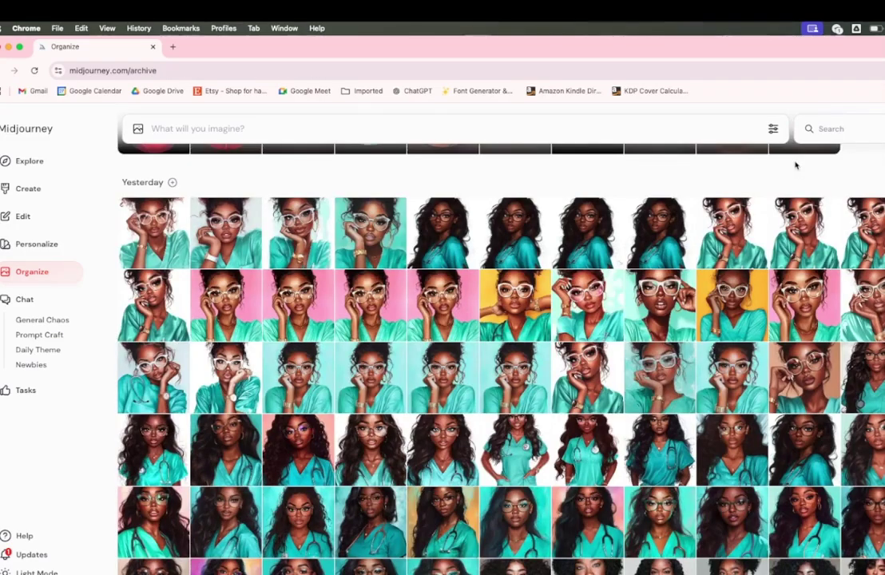
click(370, 467)
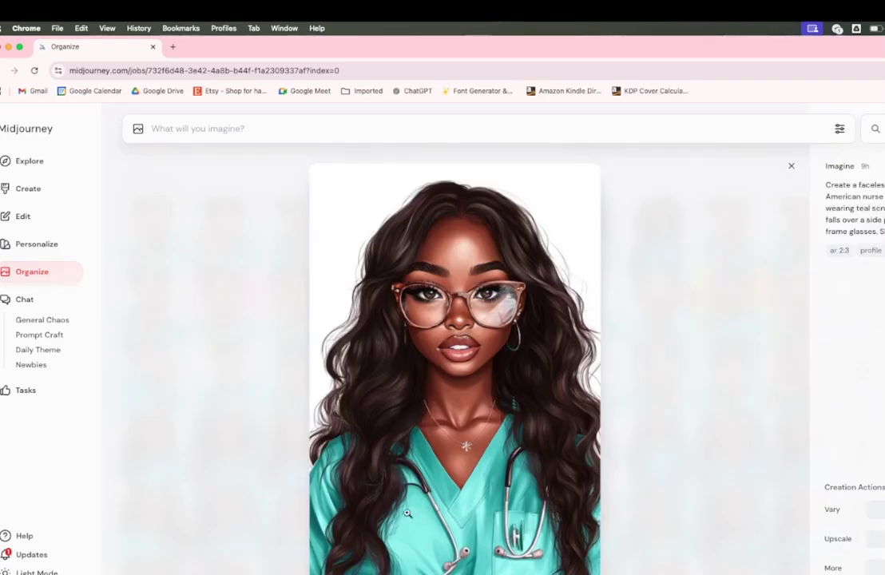
click(792, 165)
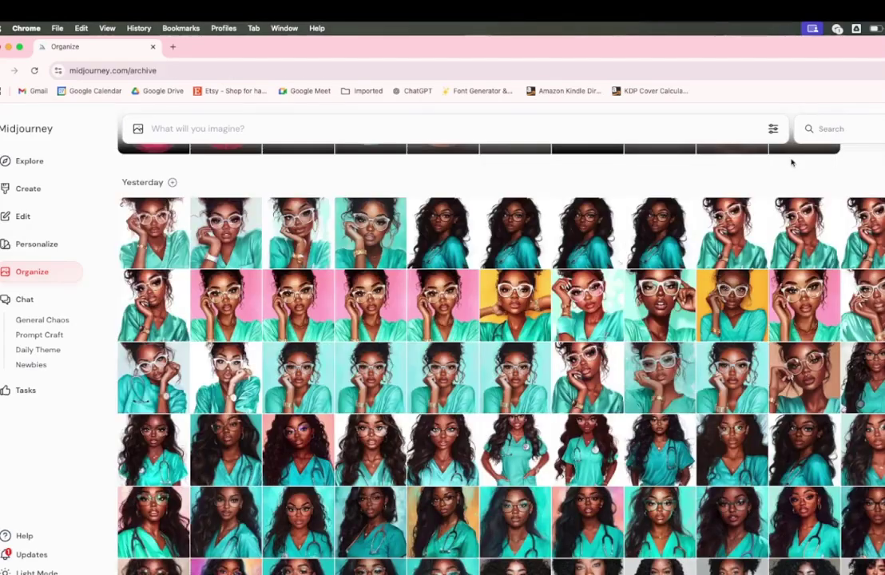
click(298, 475)
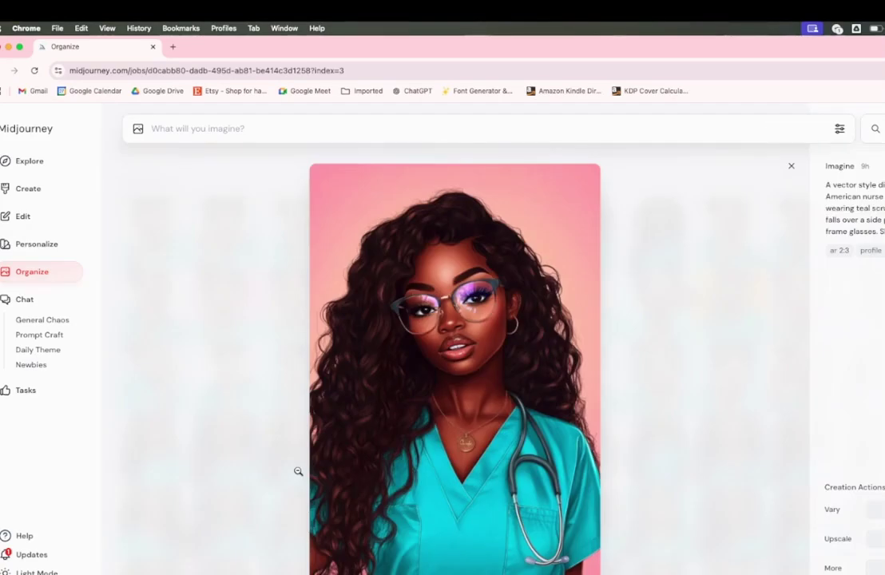
click(792, 166)
click(227, 457)
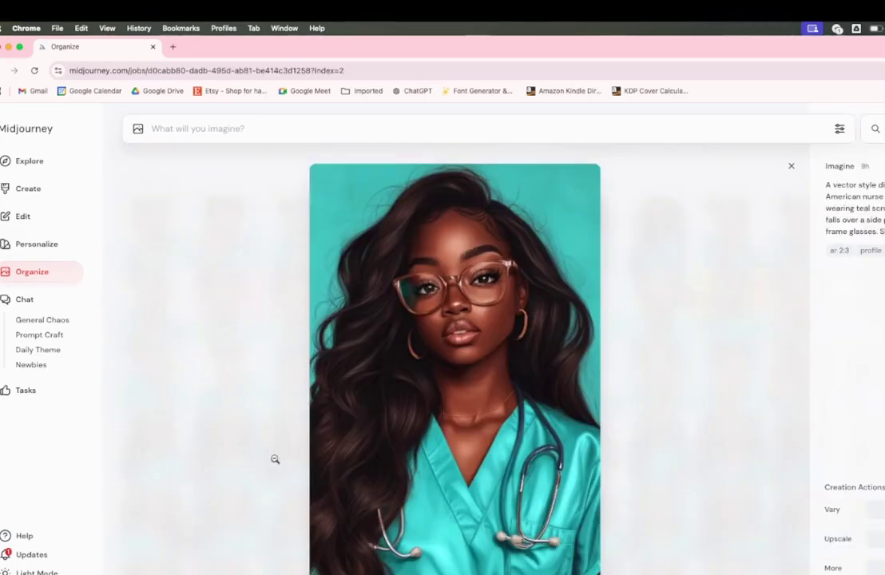
click(790, 167)
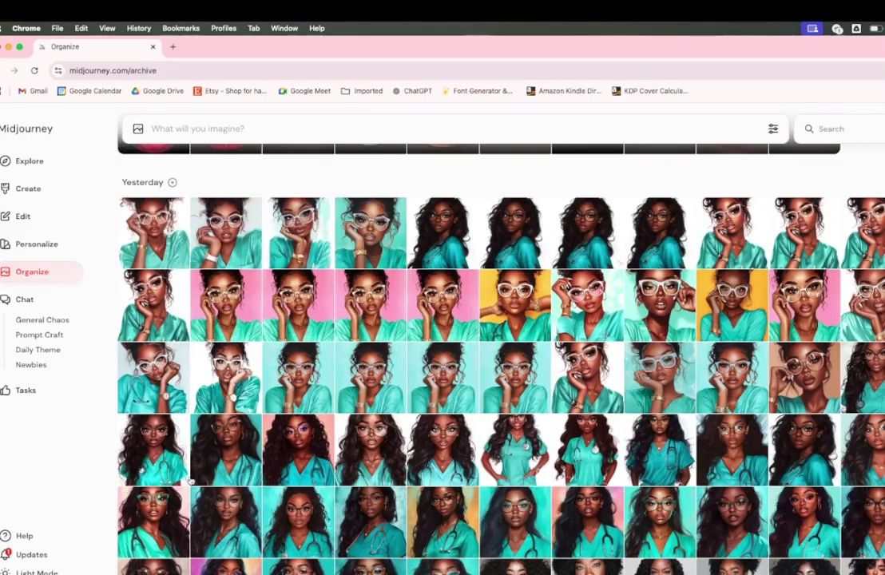
Step: Save the white-background portrait of the long-haired nurse with a stethoscope as "nurse 3" in the AI photos folder
click(153, 466)
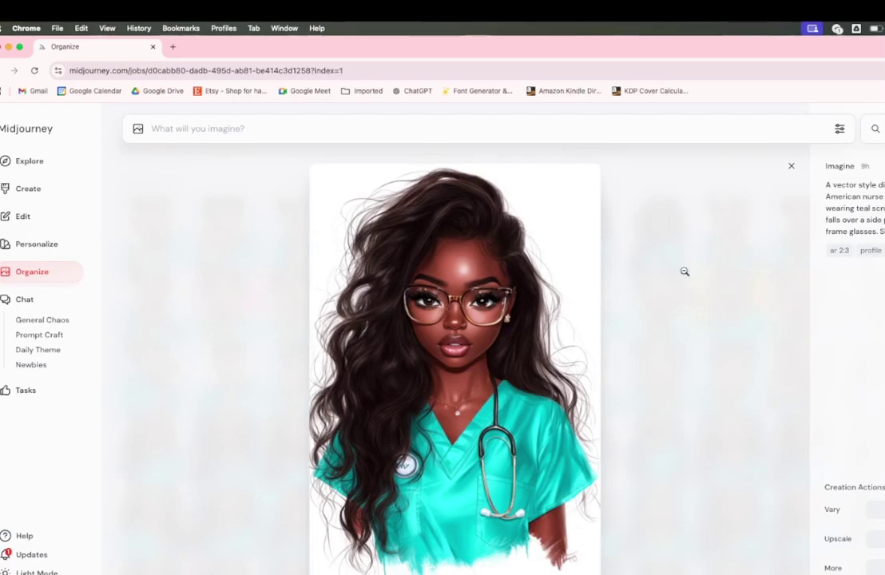
key(super+s)
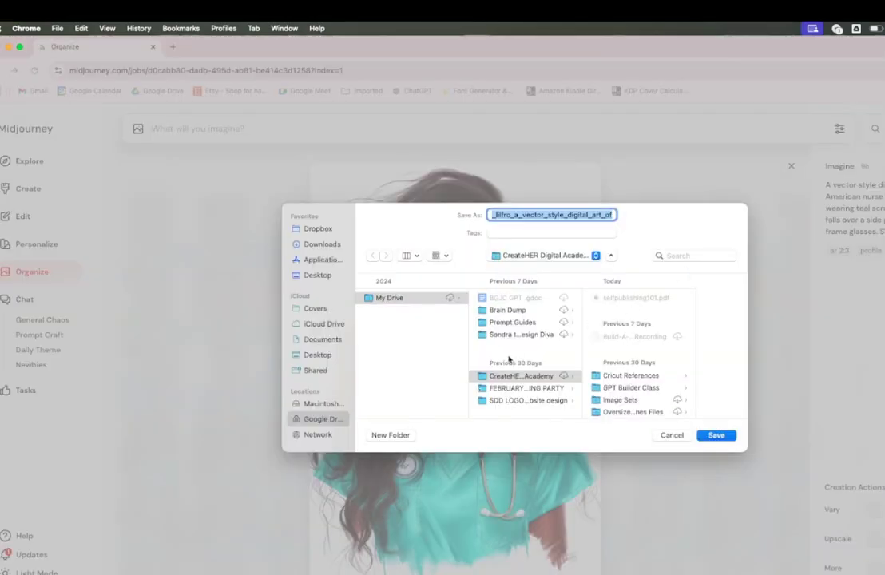
click(511, 256)
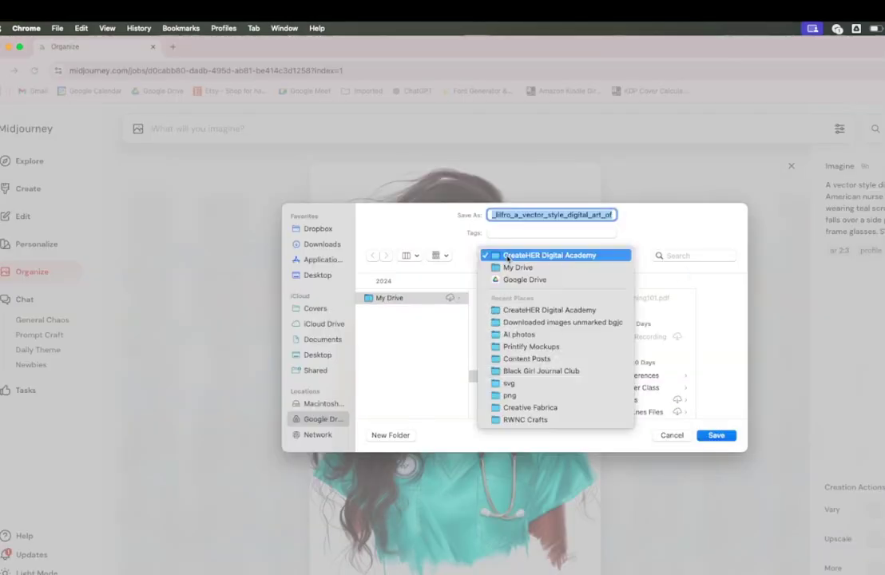
click(509, 336)
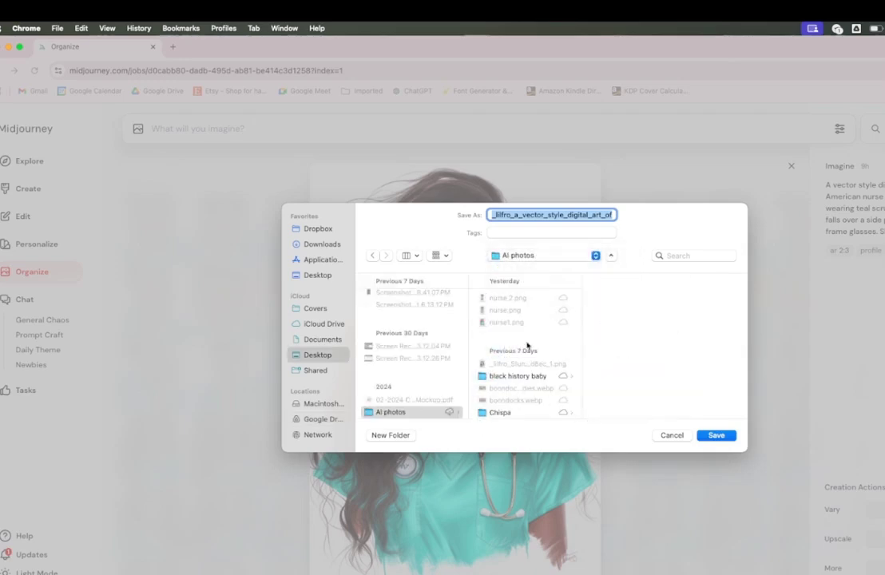
text(nurse 3)
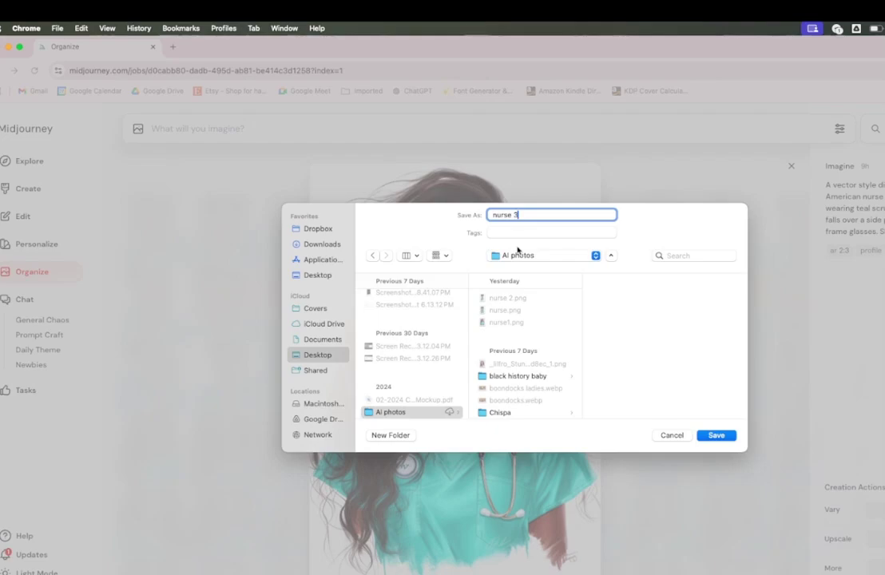
key(Return)
click(792, 166)
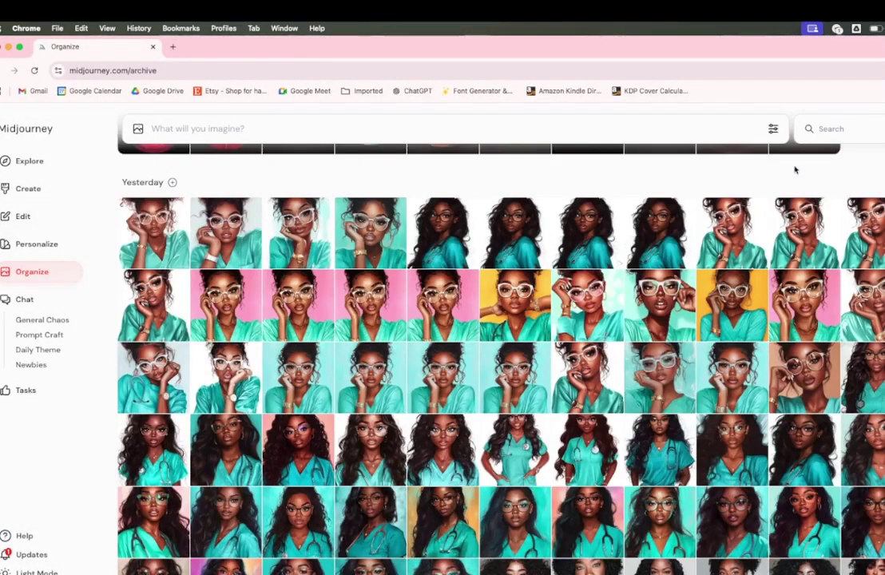
Step: Look through the archive and preview two nurse portraits with pinned-up curly hair and white-framed glasses
scroll(524, 391, down, 3)
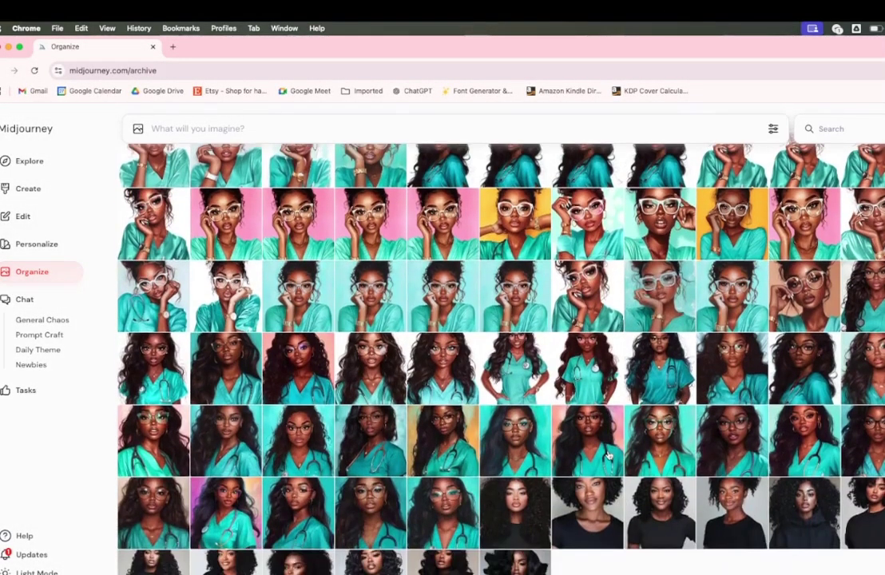
scroll(609, 455, up, 3)
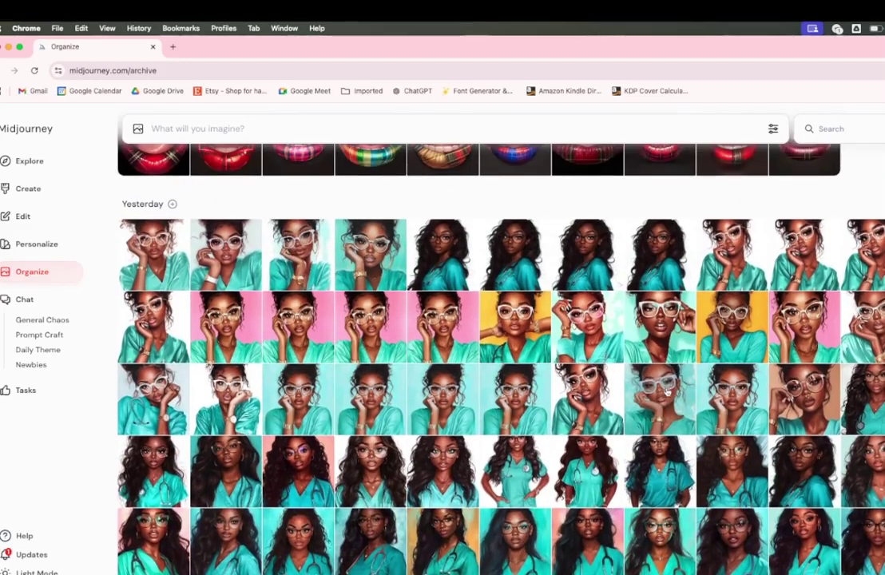
click(667, 390)
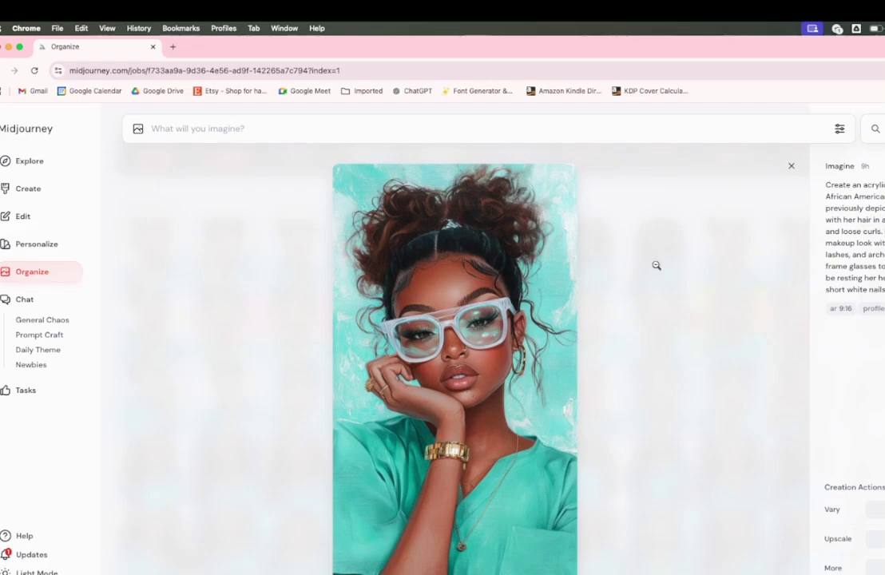
click(791, 167)
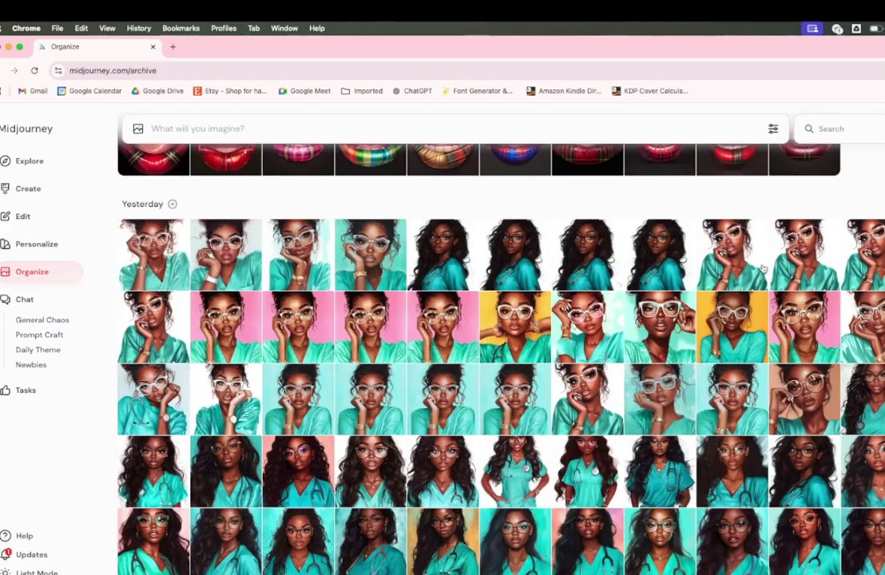
click(650, 228)
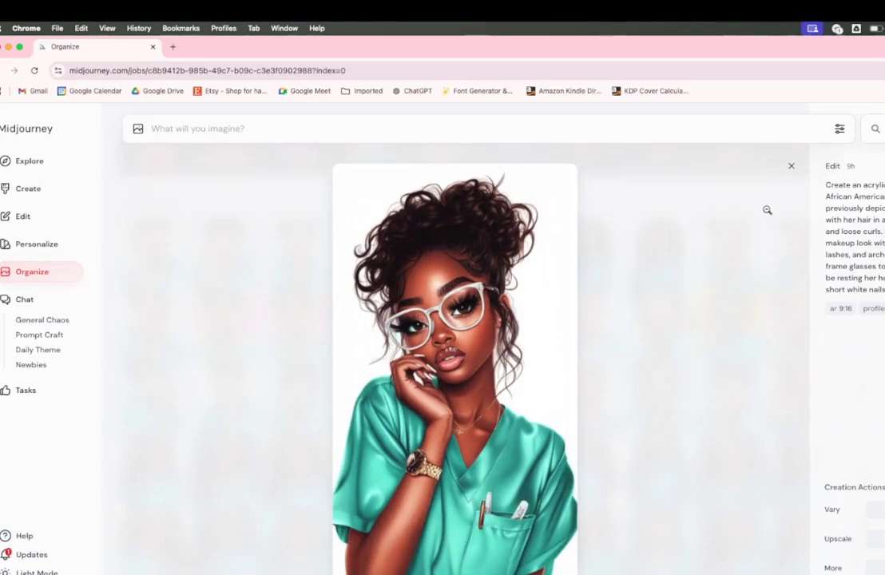
click(790, 167)
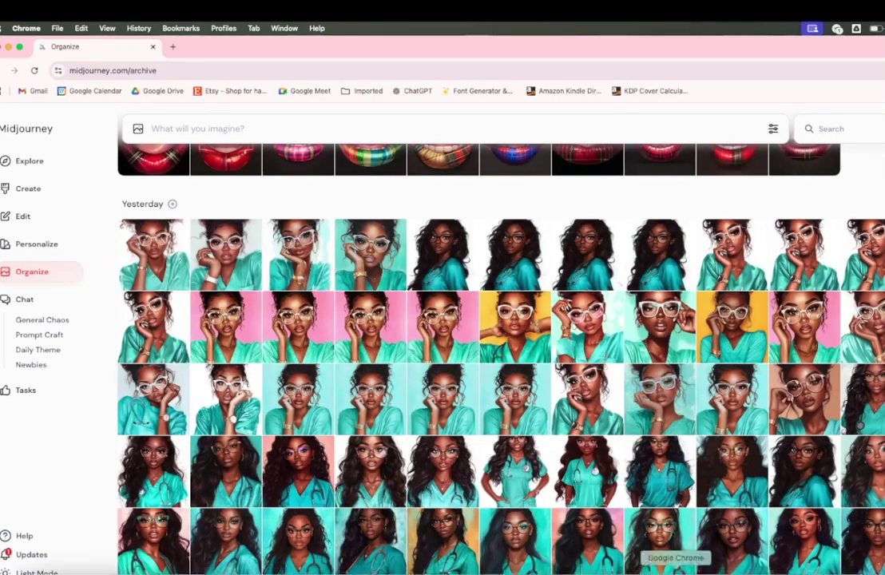
Step: Switch to Canva, select page 2 of the cover template and open the Planners and Journals project folder
click(853, 570)
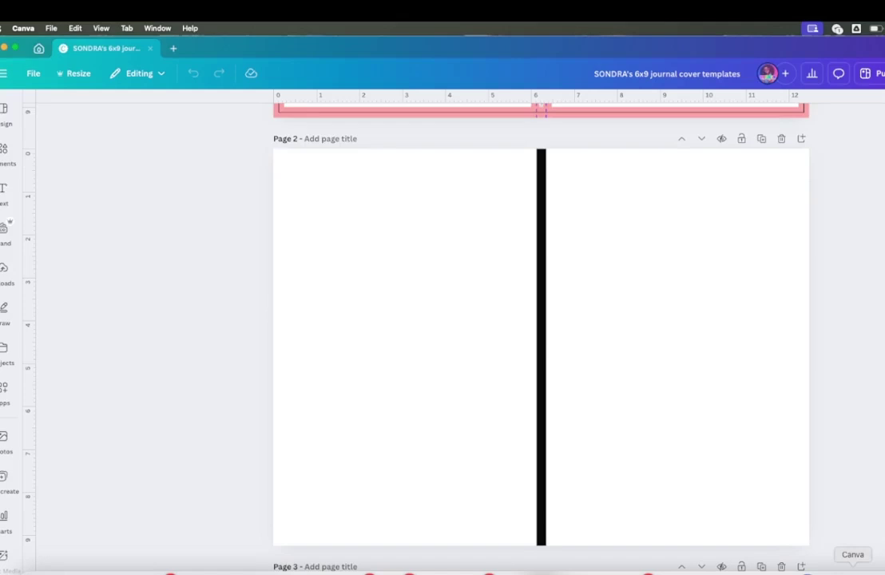
click(334, 453)
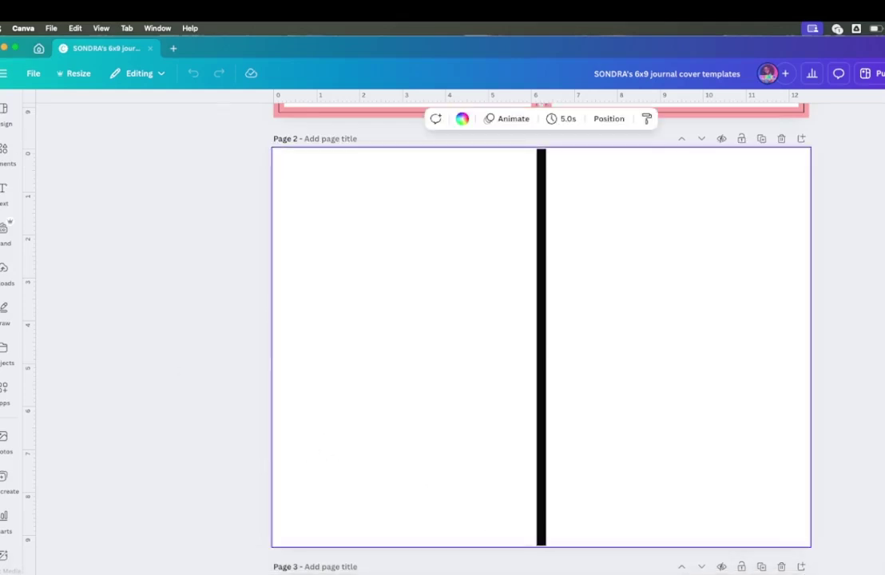
click(3, 270)
click(3, 357)
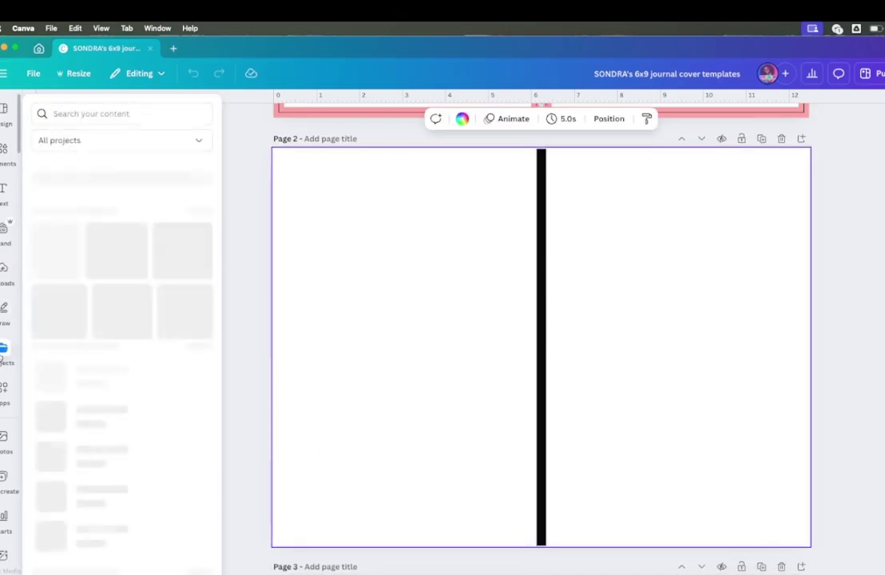
scroll(114, 520, down, 2)
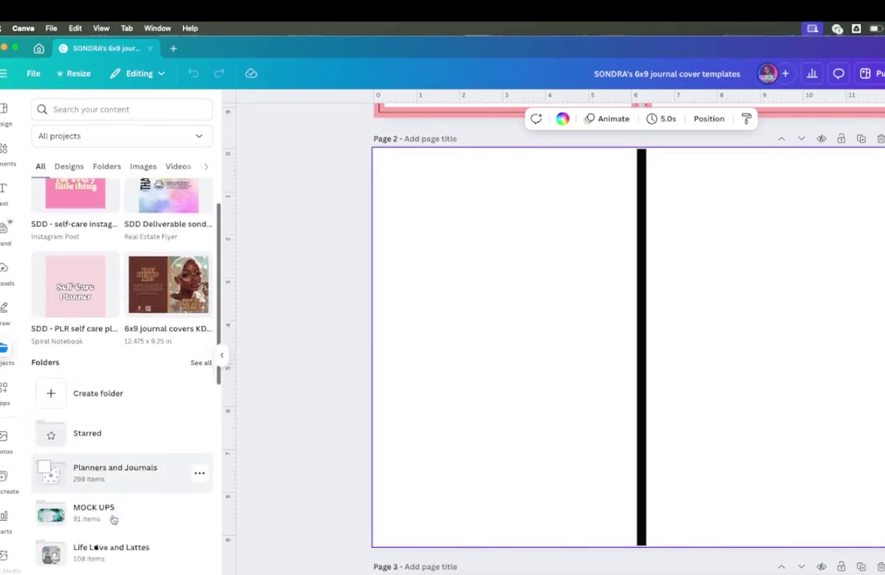
click(123, 476)
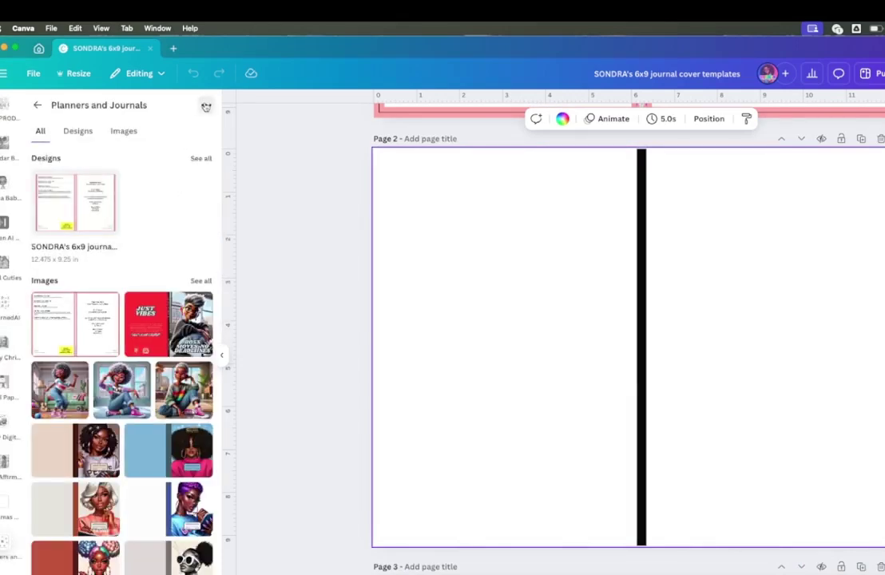
Step: Upload nurse 3.png, nurse 2.png, nurse.png and nurse1.png from the AI photos folder into the Planners and Journals folder
click(206, 106)
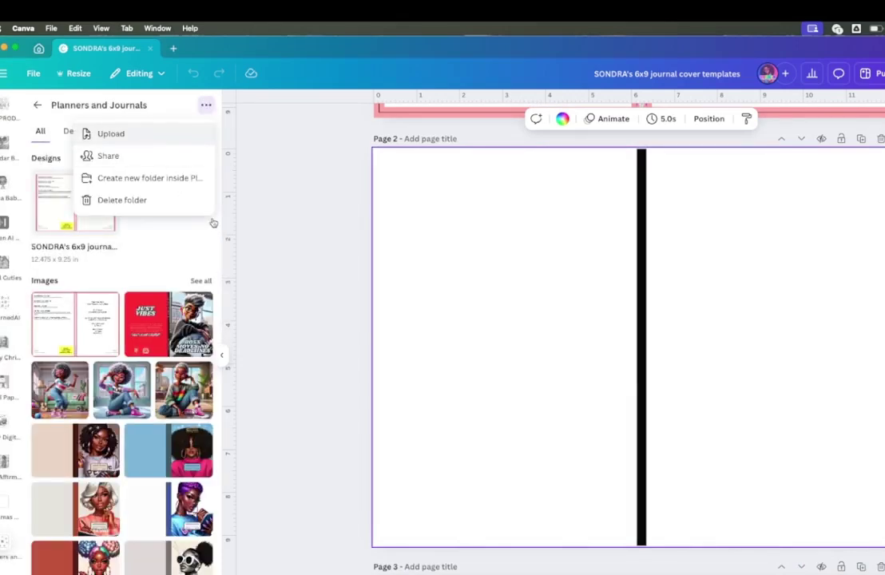
click(111, 133)
click(547, 224)
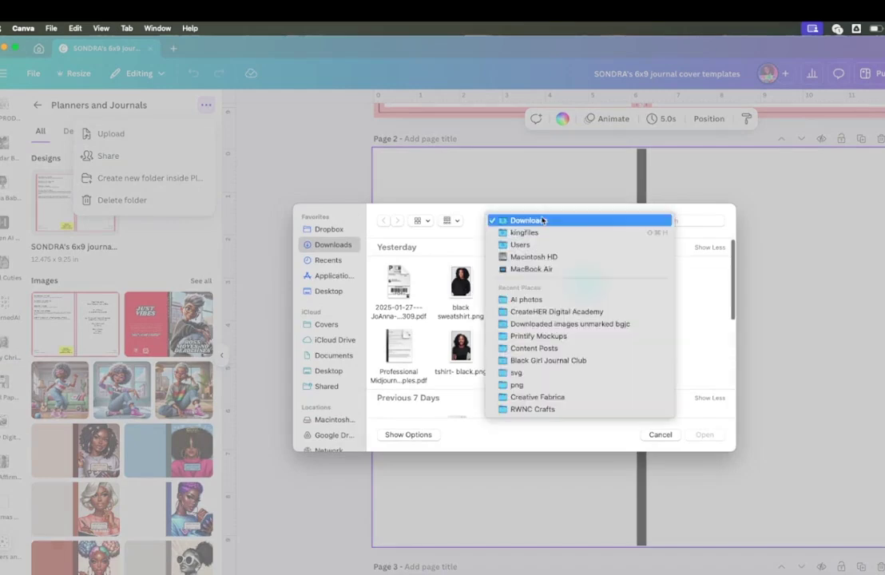
click(526, 300)
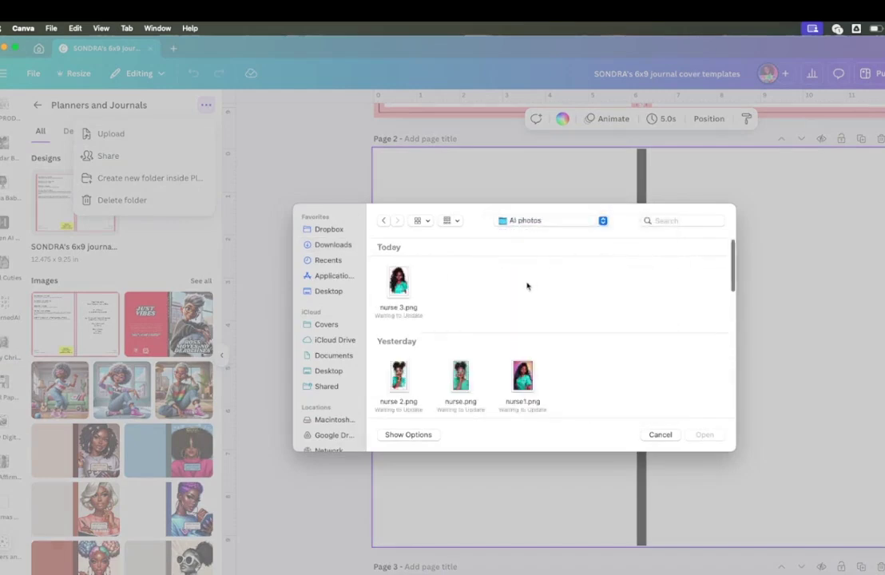
click(521, 377)
super+click(460, 377)
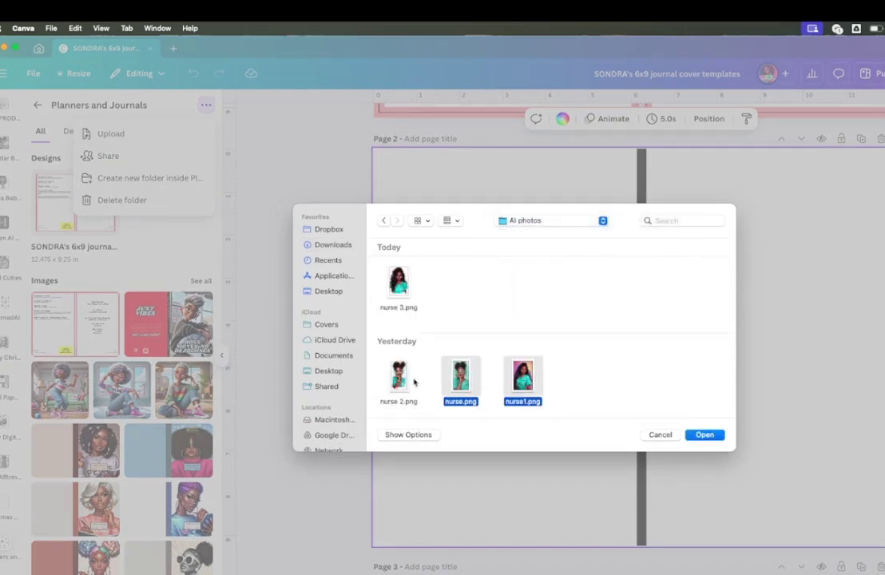
super+click(399, 375)
super+click(399, 284)
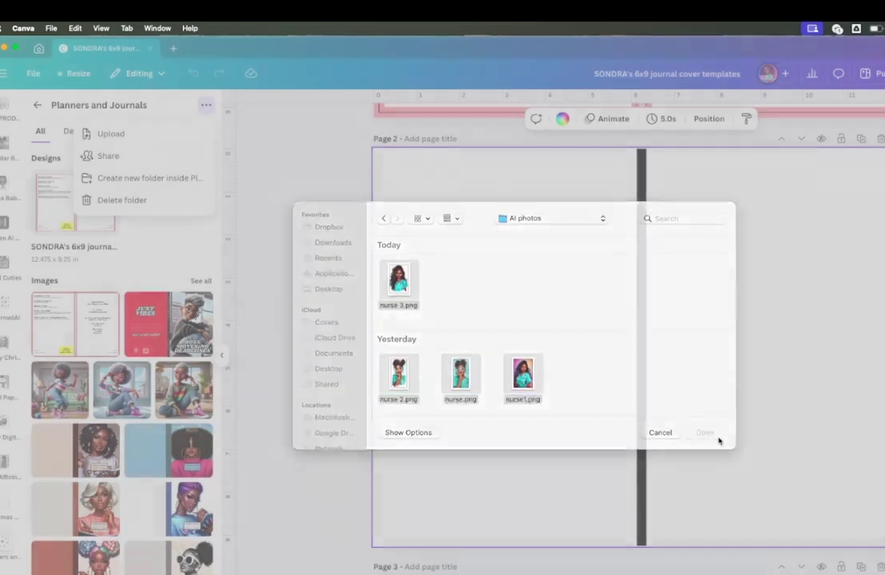
click(719, 437)
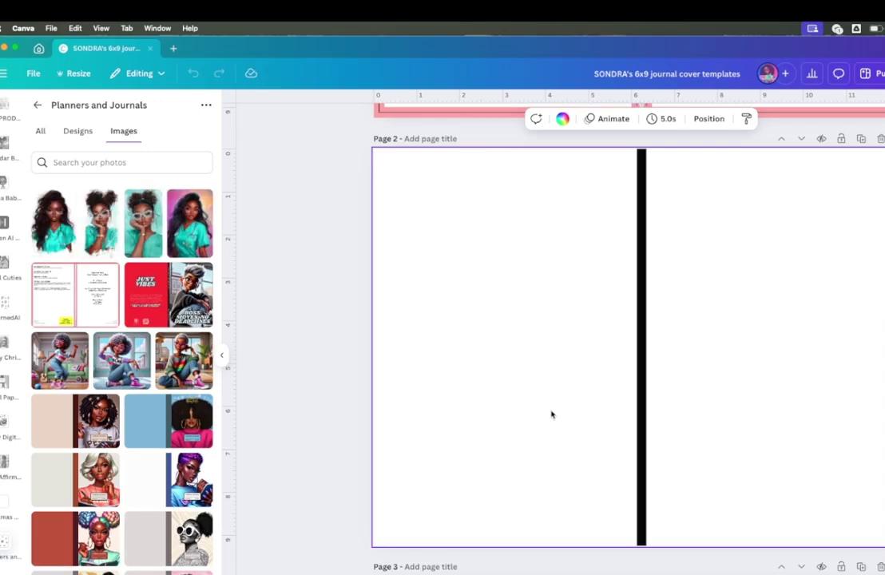
Step: Place the colourful-background nurse portrait on page 2's front cover and separate the nurse from its background with Magic Grab
click(184, 238)
drag(640, 374, 748, 374)
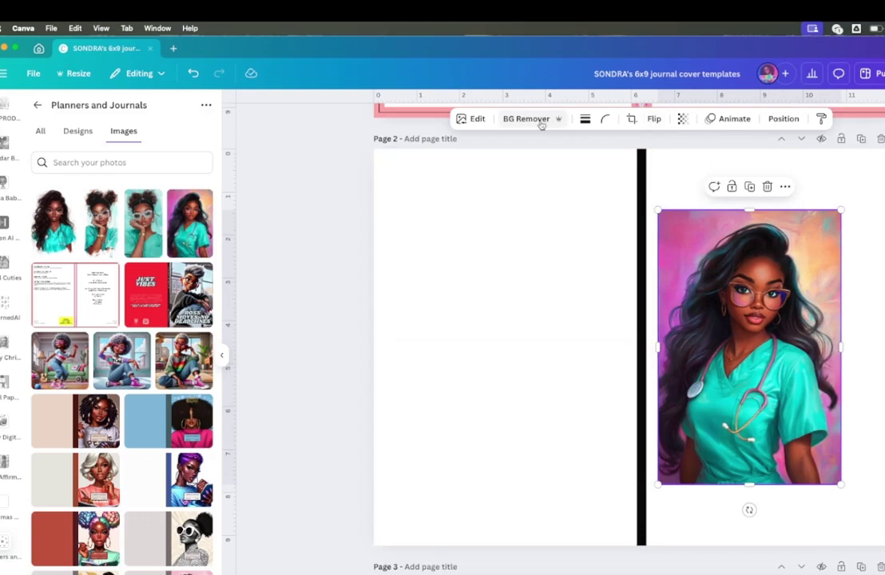
click(474, 120)
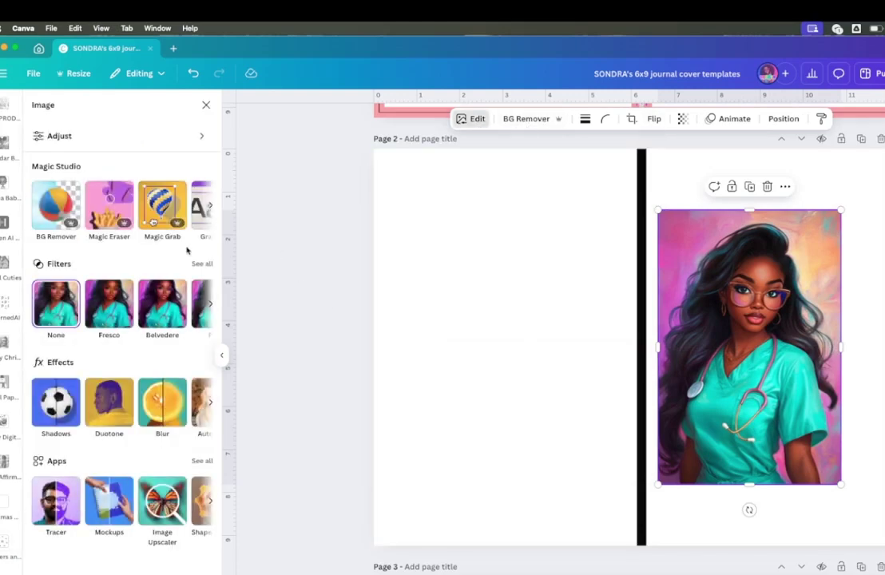
click(154, 222)
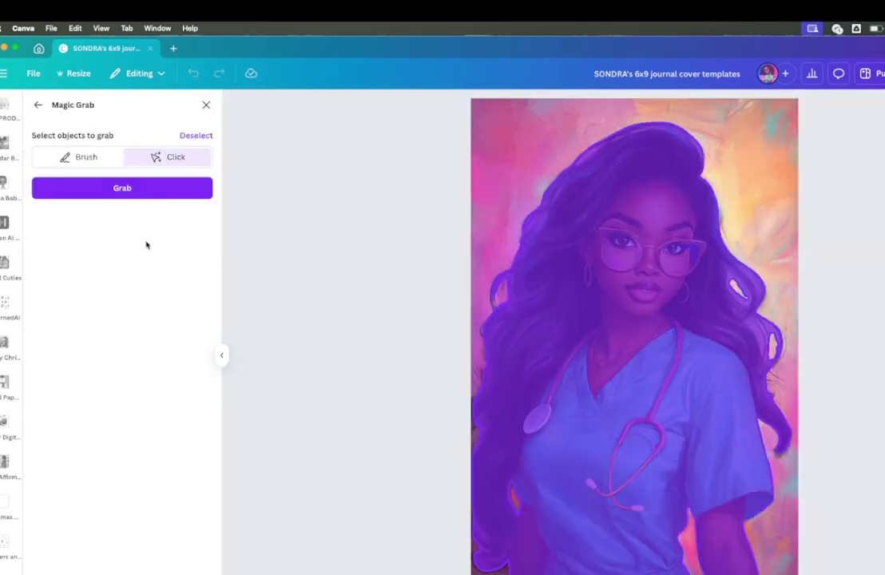
click(148, 192)
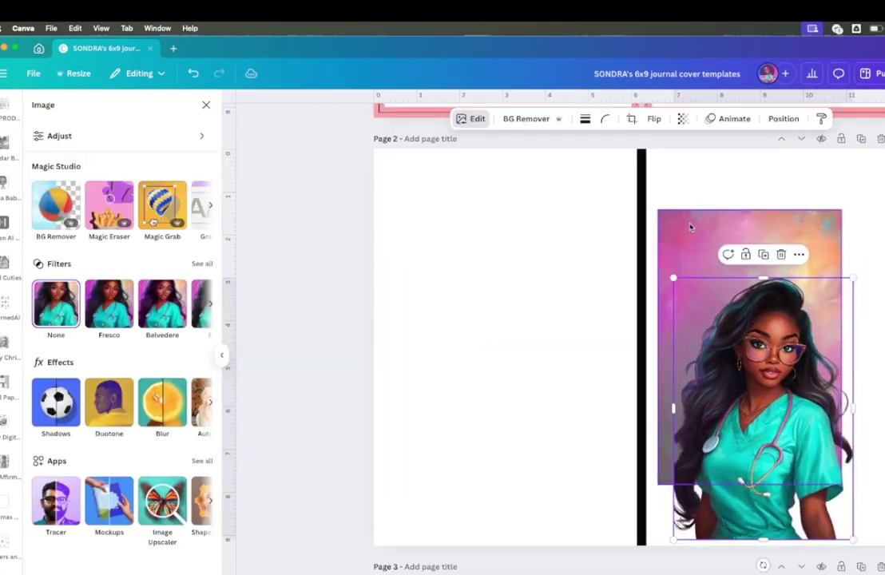
Step: Delete the leftover colourful background image and move the cut-out nurse slightly up on the front cover
drag(695, 225, 688, 184)
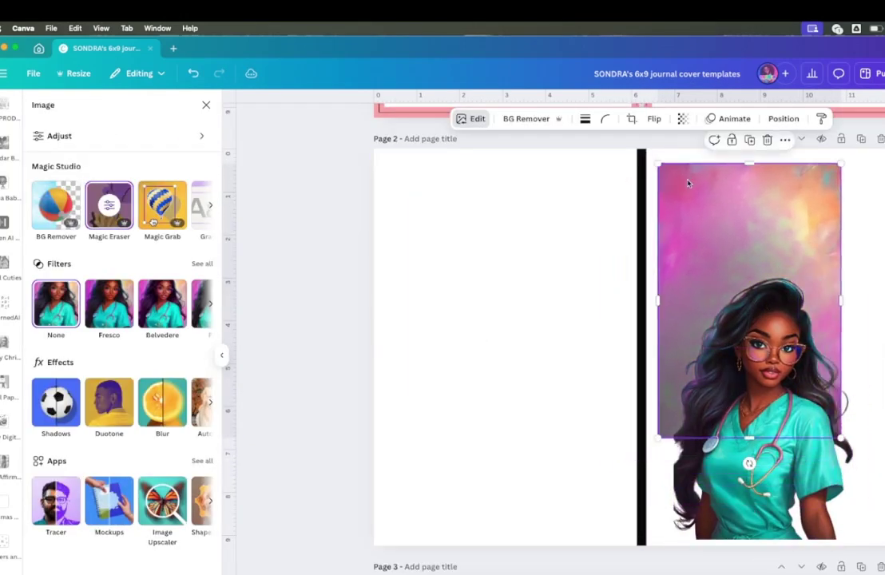
click(768, 140)
drag(756, 319, 755, 275)
click(577, 403)
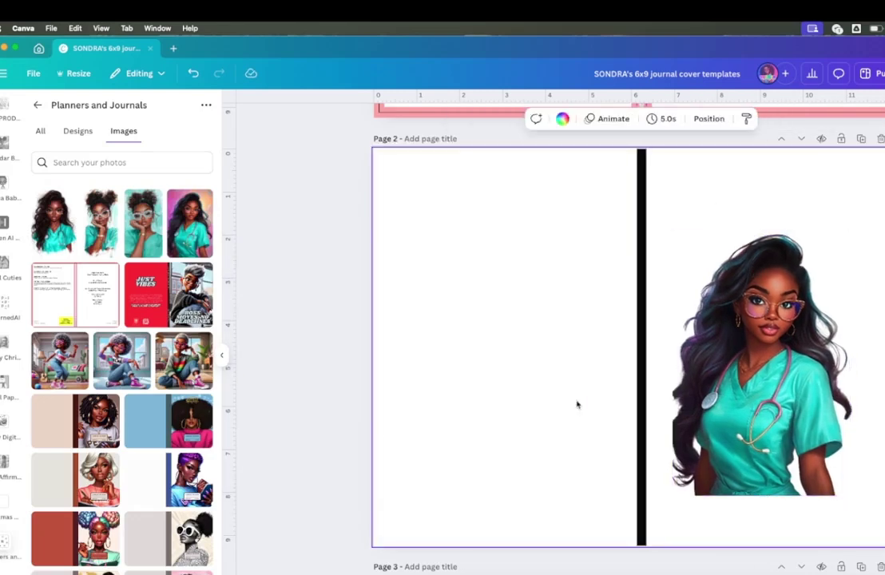
Step: Enlarge the cut-out nurse to fill the front cover, with her edge against the spine and her lower body running off the page
click(727, 366)
drag(853, 495, 884, 574)
drag(734, 438, 708, 417)
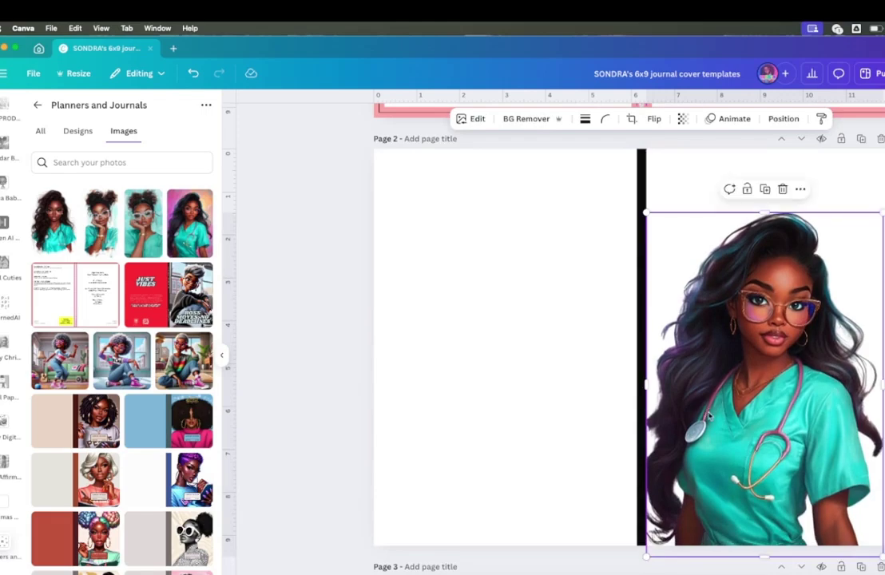
drag(882, 551, 884, 574)
drag(769, 422, 807, 436)
key(Escape)
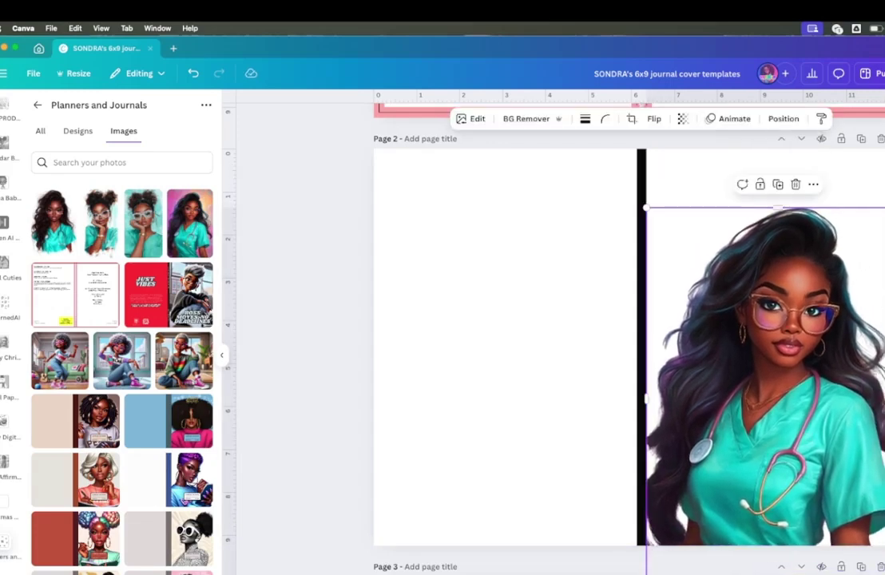
click(585, 362)
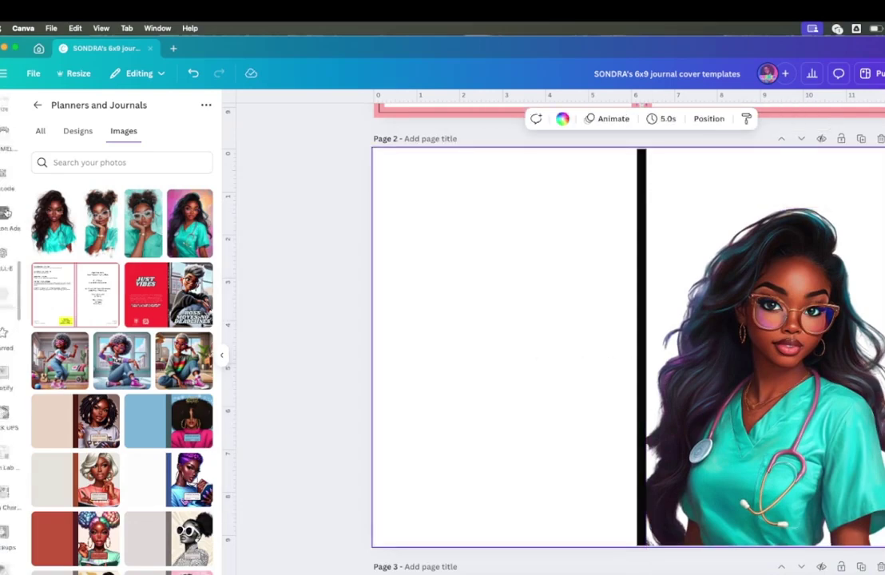
Step: Search the elements for "medicine", add the purple-labelled pill bottle graphic, and shrink it onto the upper part of the front cover
click(4, 148)
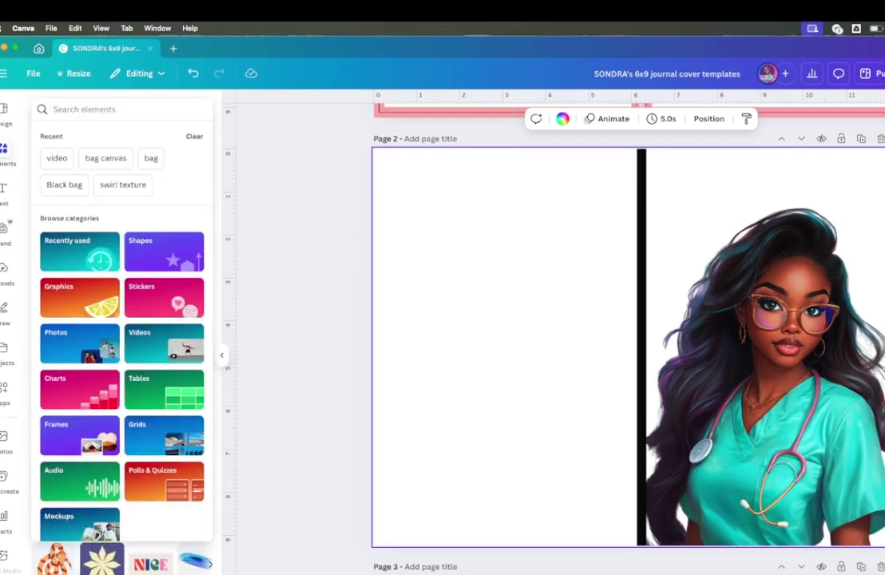
text(medicine)
key(Return)
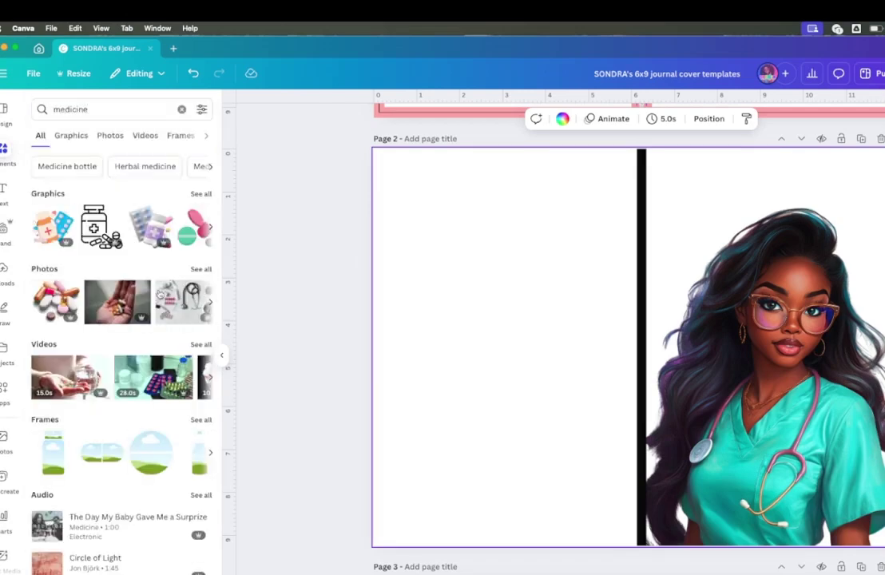
click(150, 226)
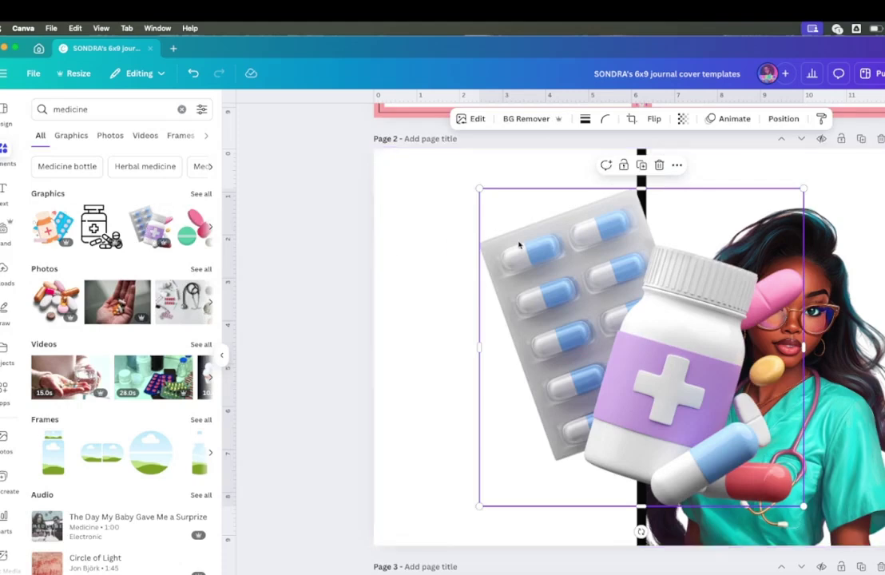
drag(803, 188, 620, 368)
drag(537, 442, 711, 295)
Step: Shrink the nurse and place her against the spine at the bottom of the front cover
click(807, 288)
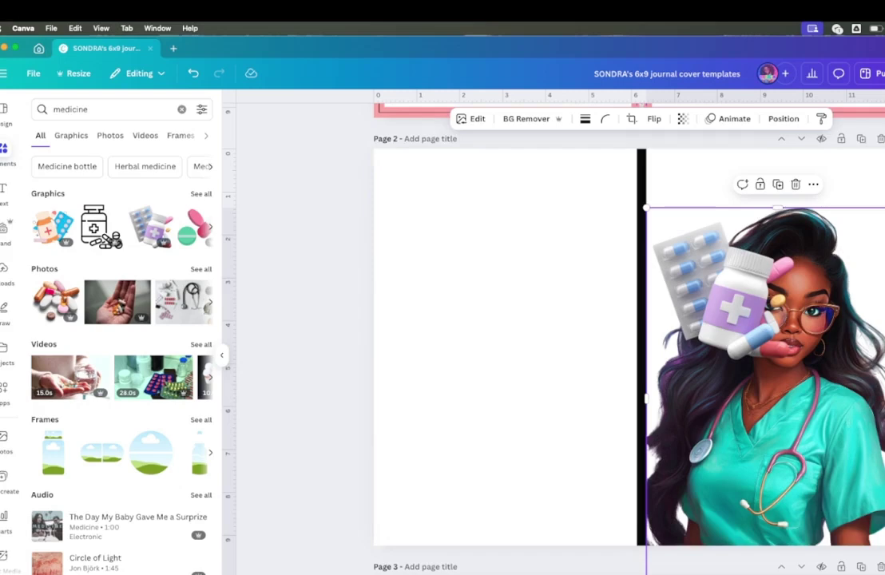
drag(884, 210, 845, 342)
drag(794, 435, 793, 397)
click(855, 346)
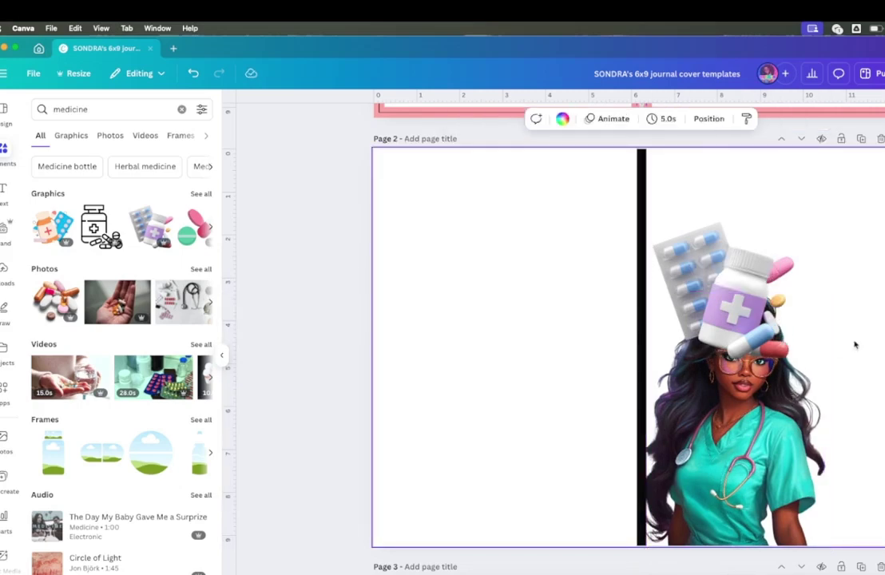
Step: Move the pill bottle graphic beside the nurse, send it behind her, and enlarge it slightly
drag(736, 274, 863, 352)
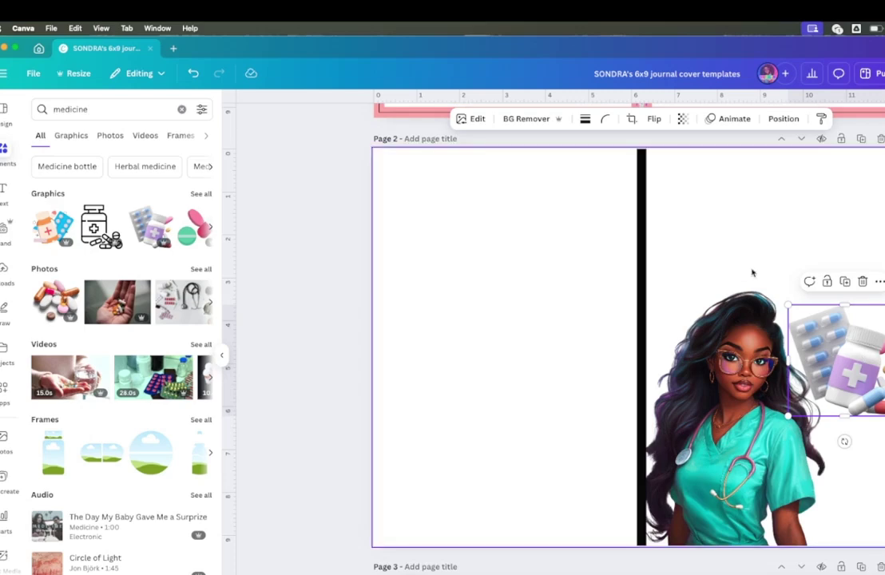
click(785, 119)
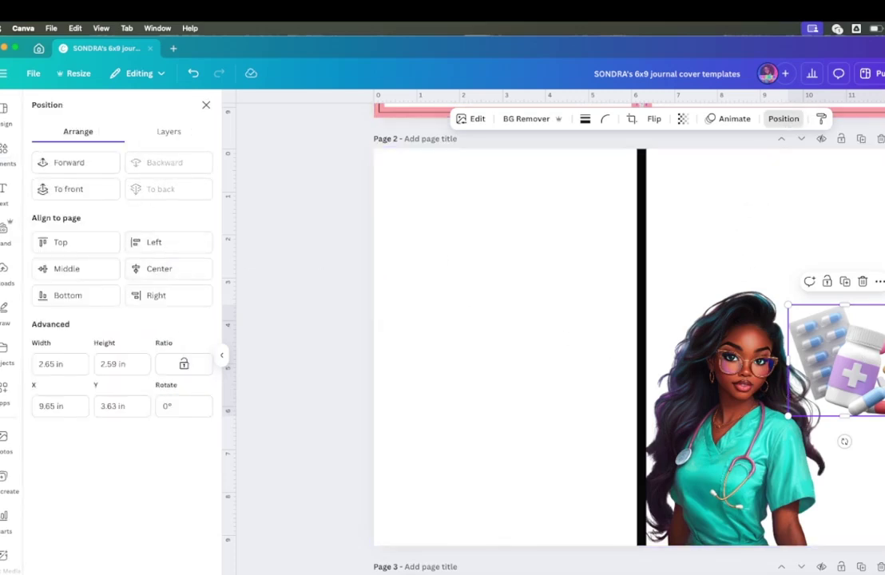
drag(884, 416, 830, 414)
click(676, 256)
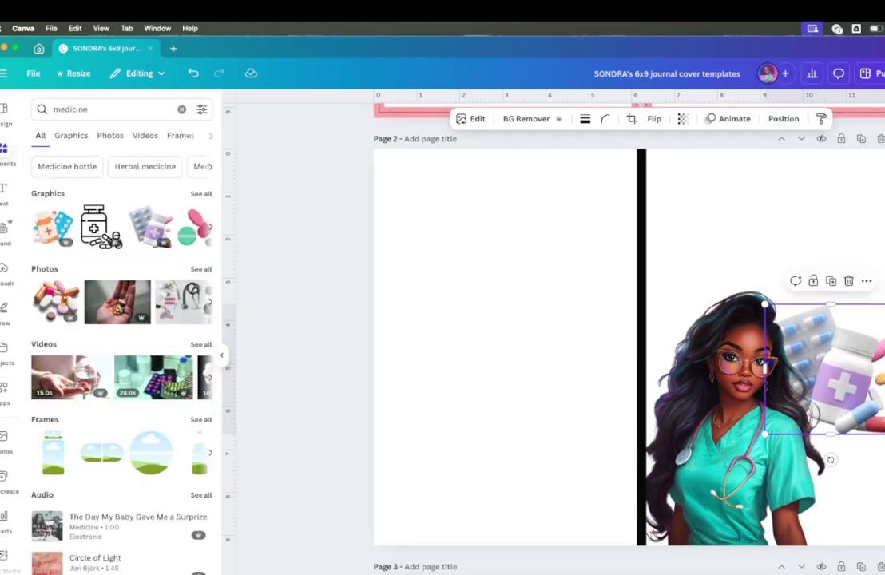
Step: Apply the nurse image's colours to page 2, cycling the combinations until the background is peach and the spine dark
click(707, 391)
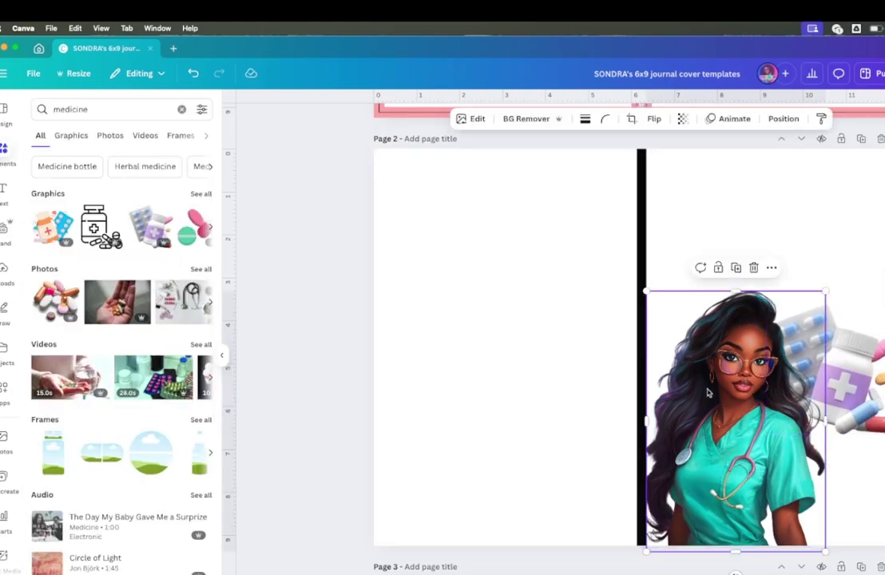
right_click(707, 391)
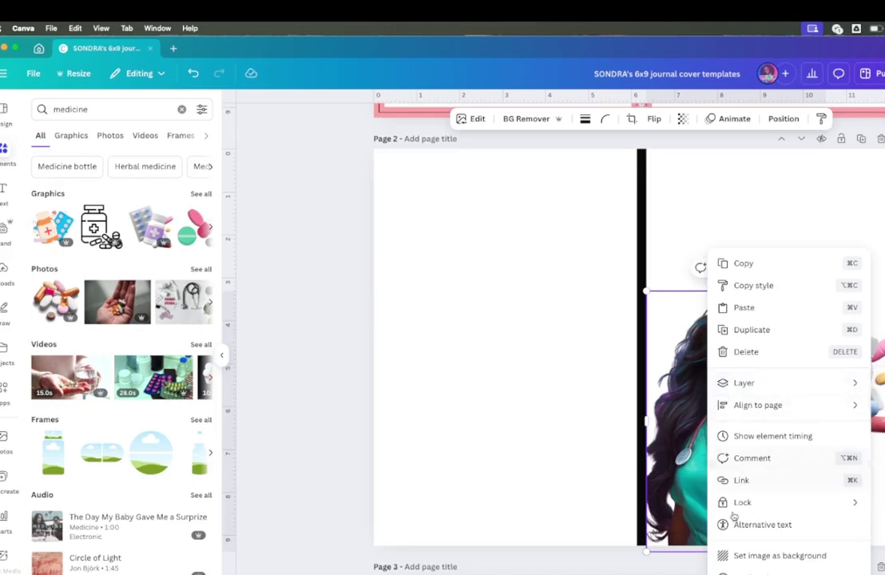
click(739, 555)
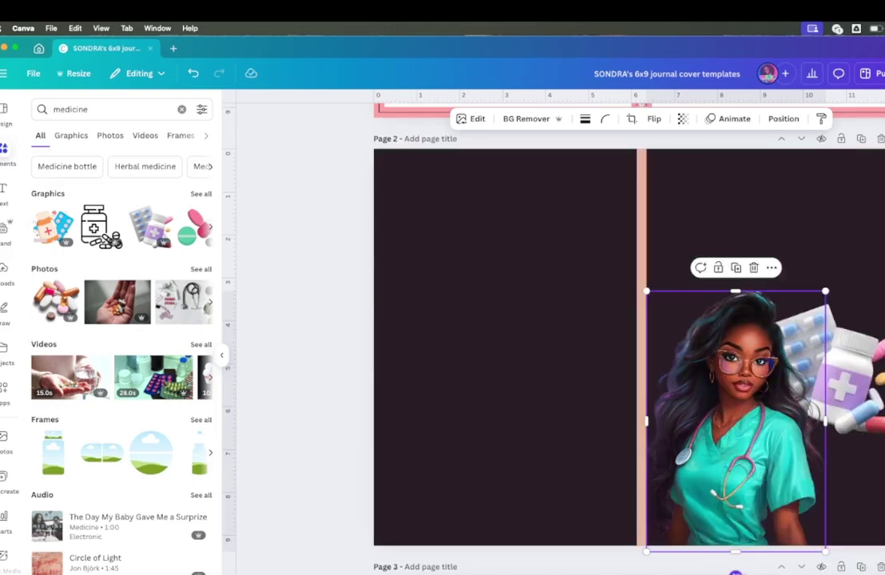
right_click(730, 397)
click(768, 557)
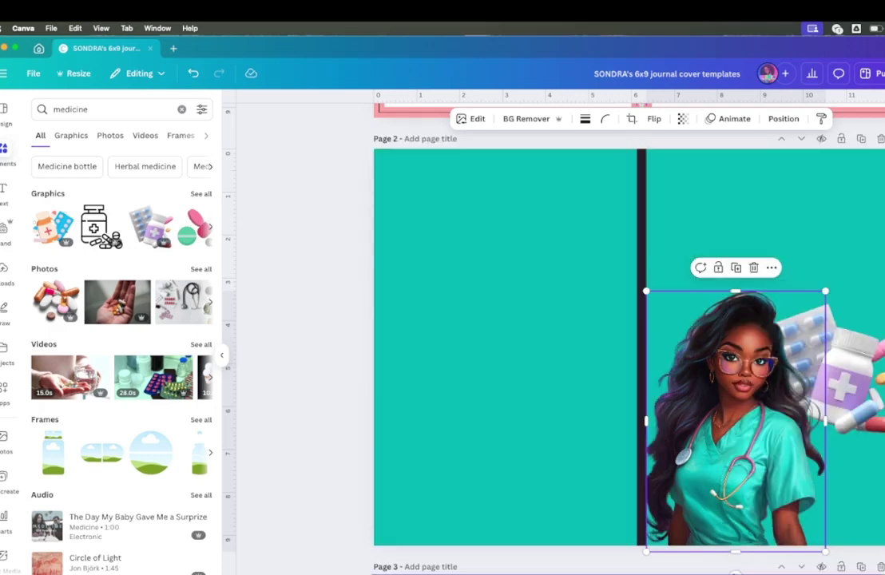
right_click(743, 445)
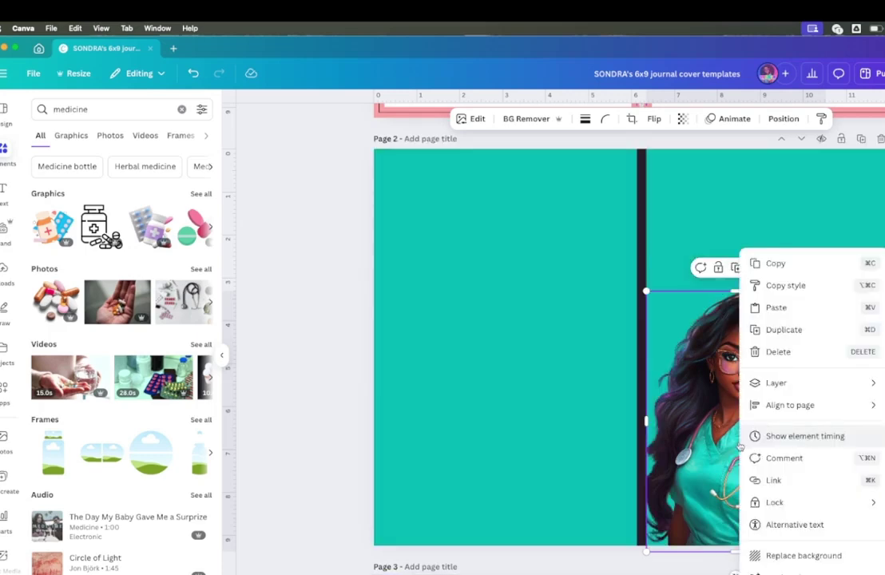
click(771, 555)
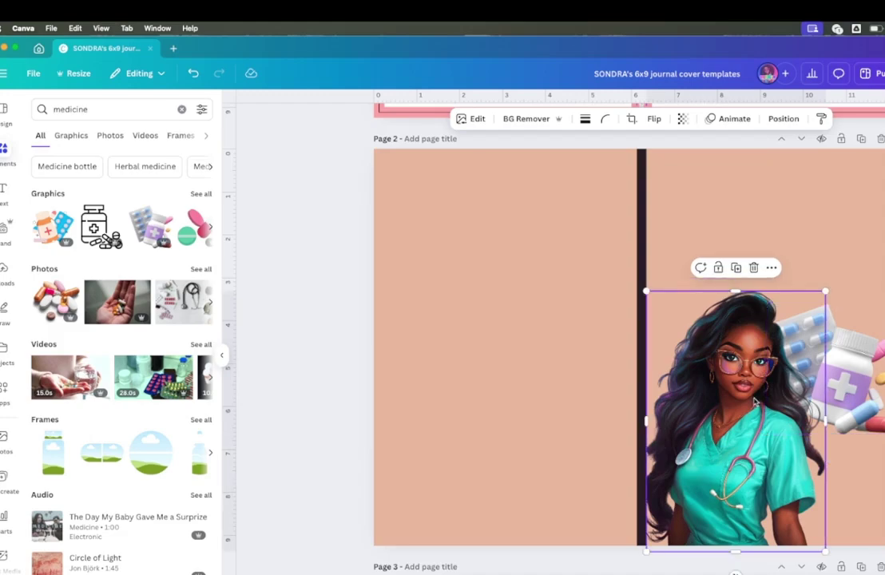
Step: Add a new blank page directly after the peach cover on page 2
scroll(731, 330, up, 5)
scroll(731, 330, down, 12)
scroll(732, 330, down, 7)
scroll(733, 332, up, 15)
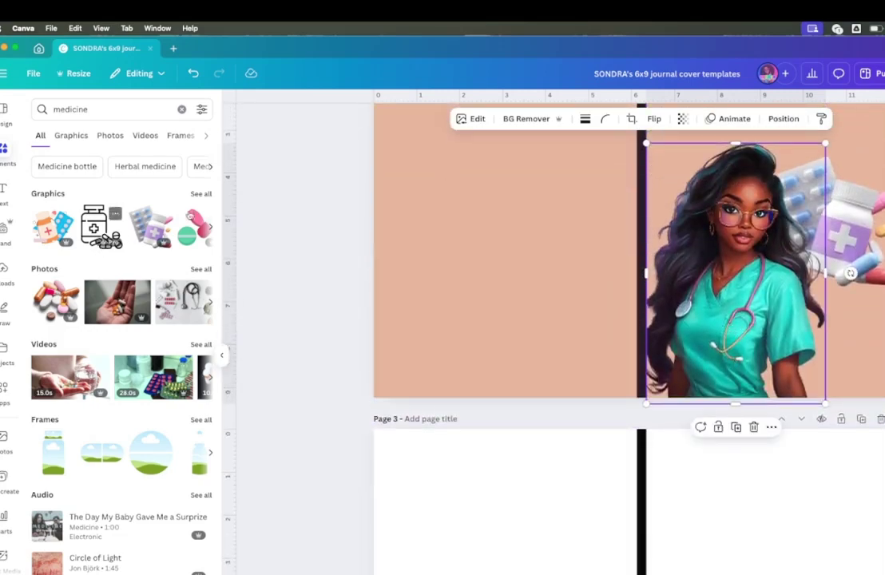
scroll(814, 312, up, 3)
scroll(814, 312, up, 5)
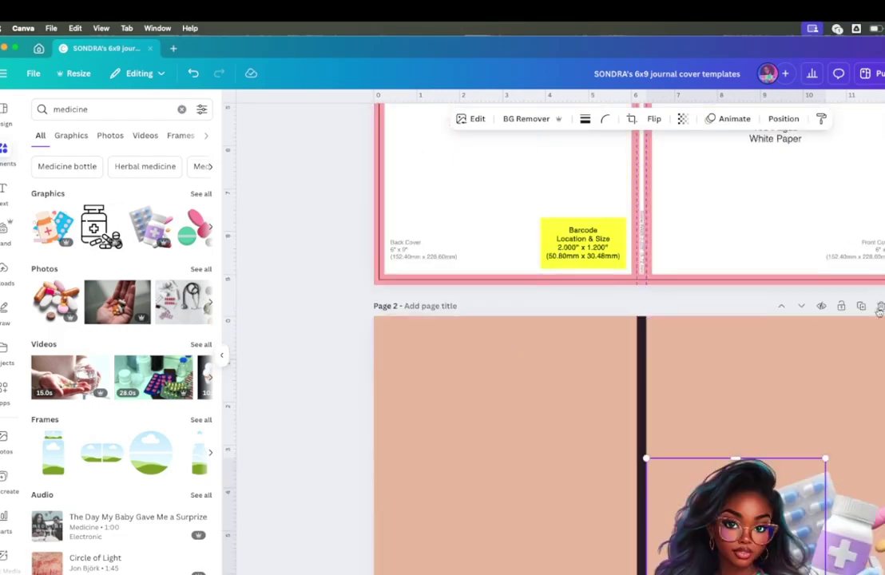
click(729, 402)
scroll(729, 401, down, 10)
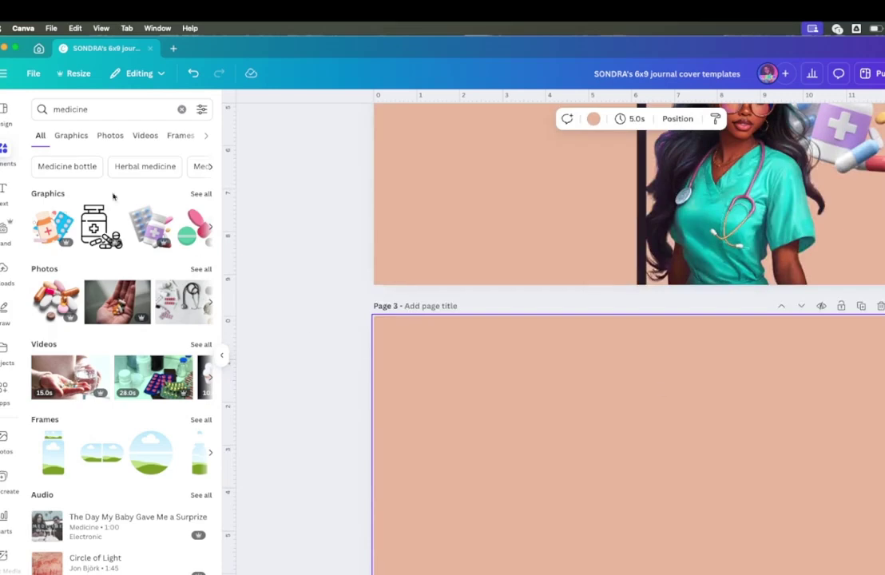
Step: Open the "6x9 journal covers KDP" project design and apply its pink "Scrubbed Out" page to the new page 3
click(4, 359)
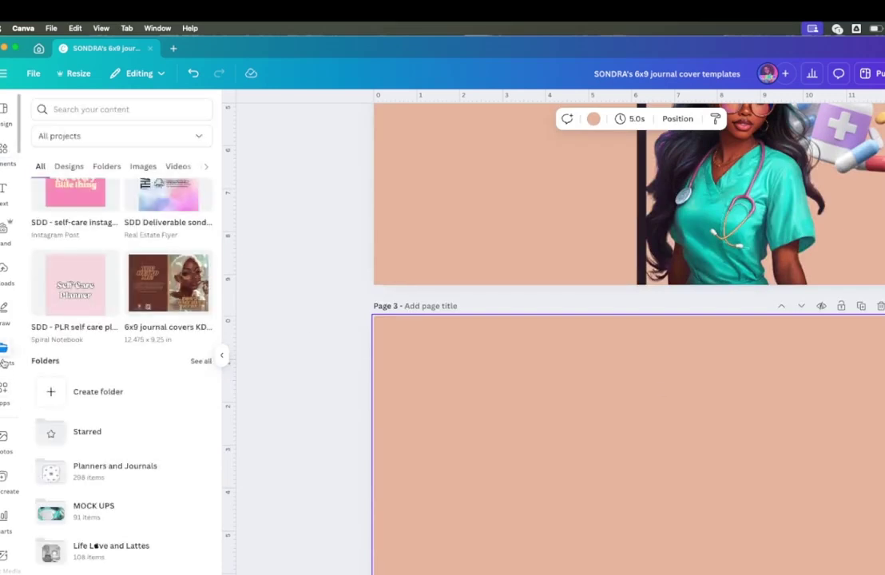
click(160, 304)
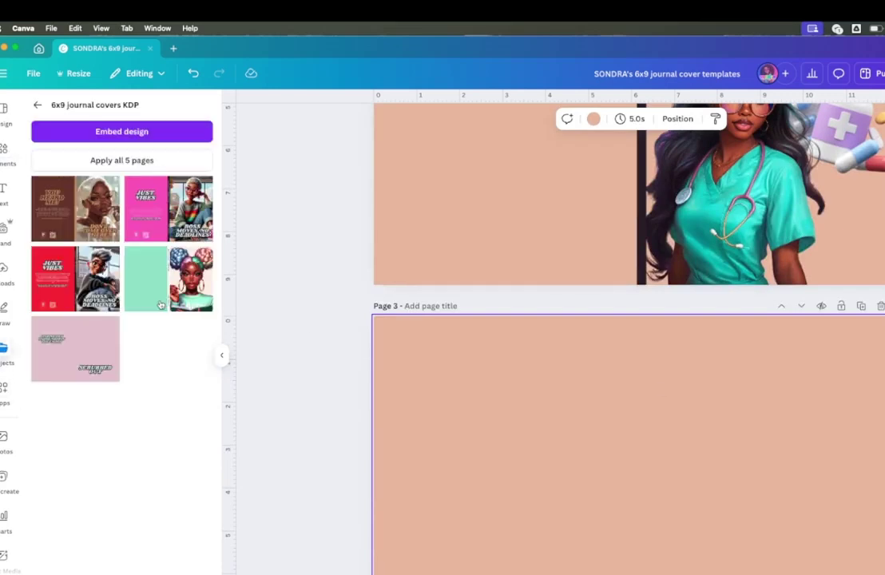
click(85, 361)
scroll(698, 372, down, 2)
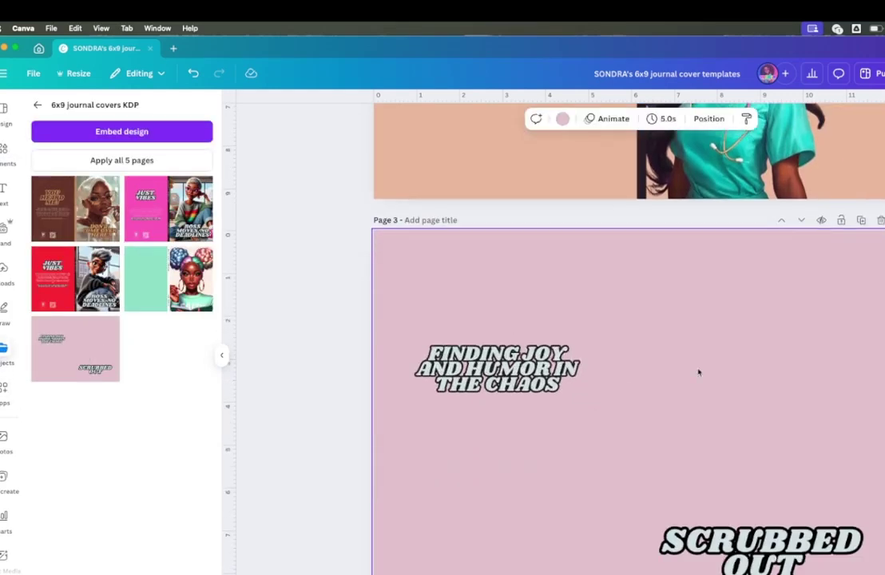
Step: Move the nurse portrait from page 2 onto page 3's front cover, just above the "Scrubbed Out" title, and send it behind the text
click(778, 526)
scroll(777, 526, up, 4)
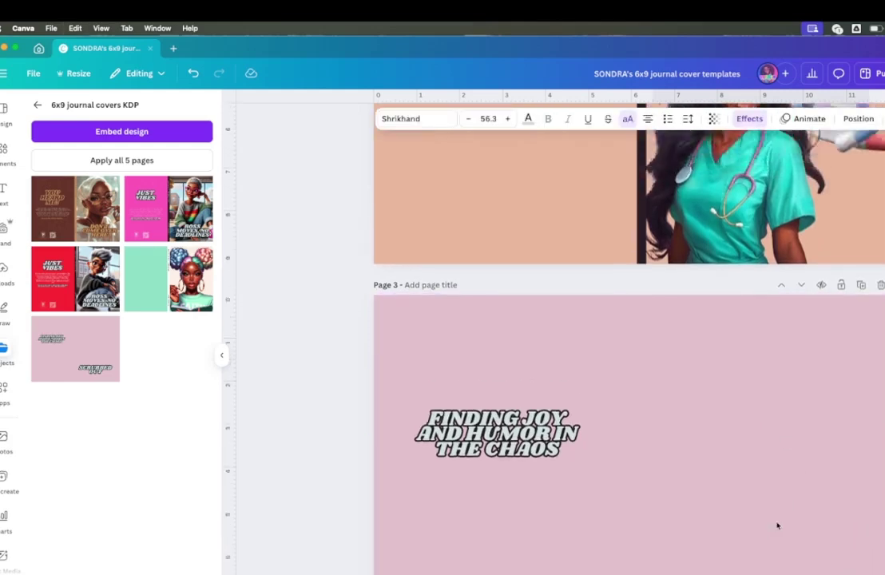
click(772, 240)
drag(772, 239, 815, 558)
scroll(807, 479, down, 5)
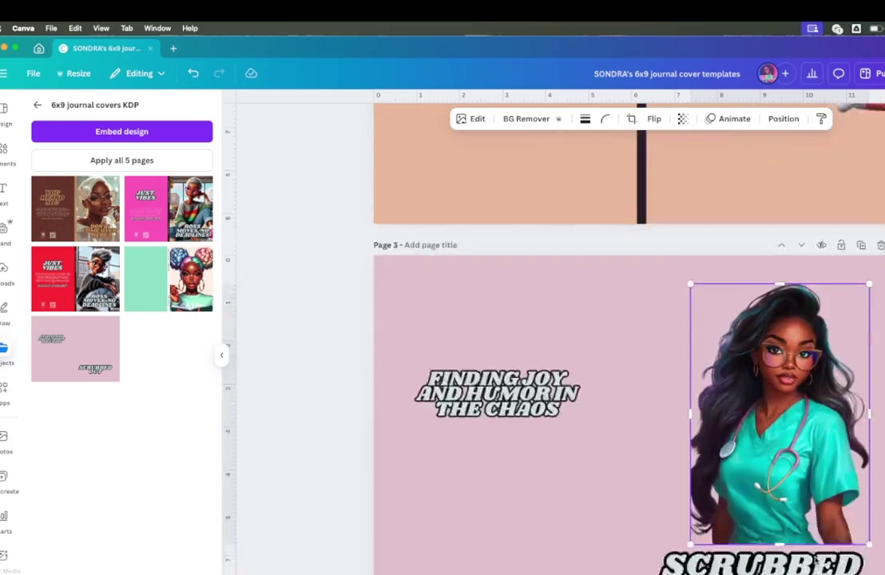
drag(805, 399, 796, 425)
click(772, 120)
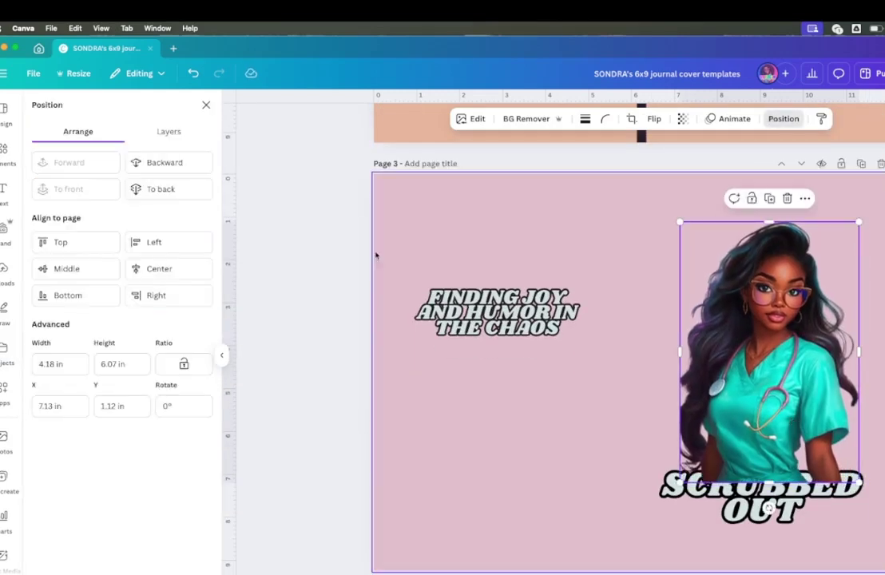
click(169, 163)
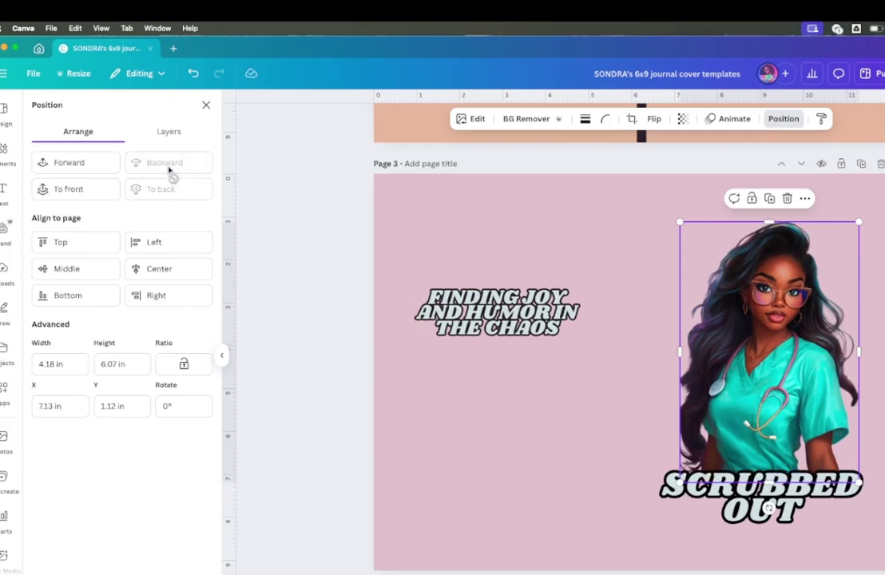
Step: Move the pill bottle graphic from page 2 to page 3 beside the nurse and send it to the back
scroll(769, 509, up, 5)
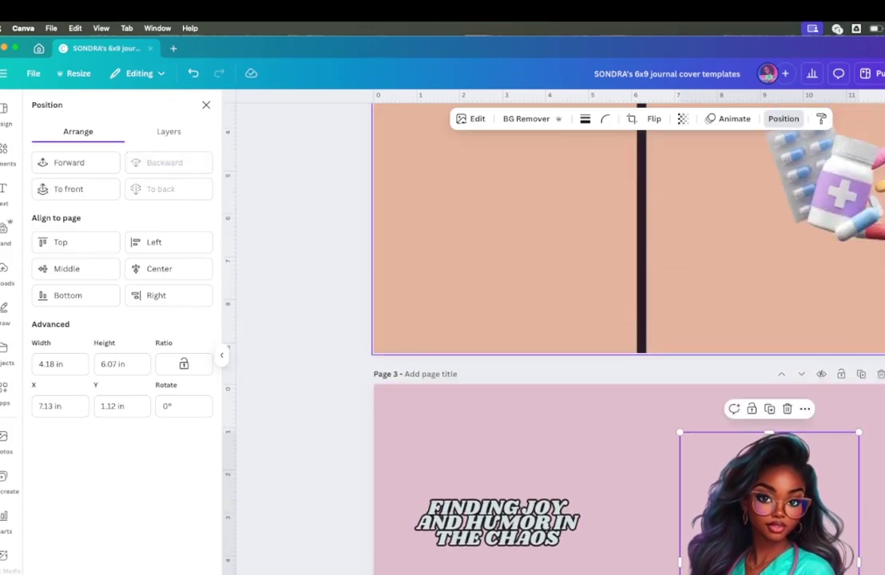
click(846, 213)
drag(846, 212, 847, 569)
scroll(627, 359, down, 5)
scroll(867, 155, down, 1)
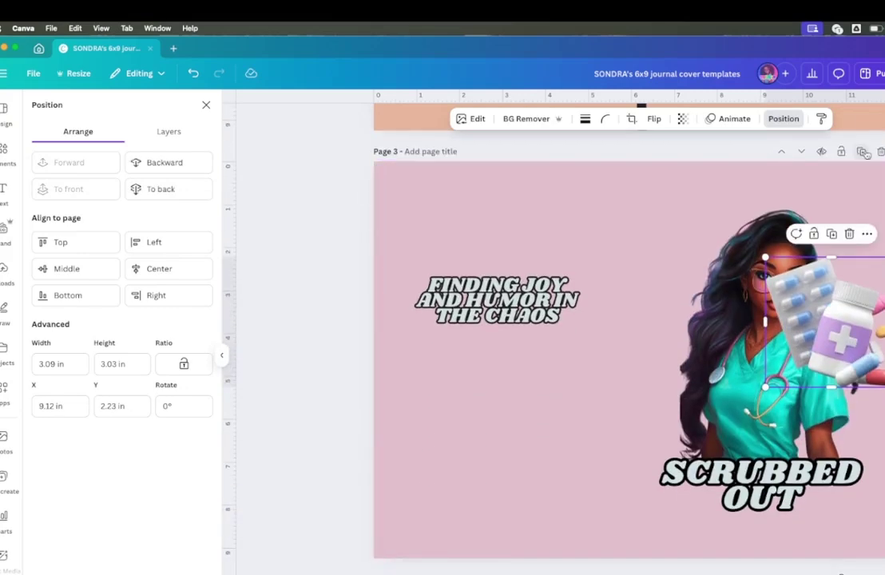
click(781, 119)
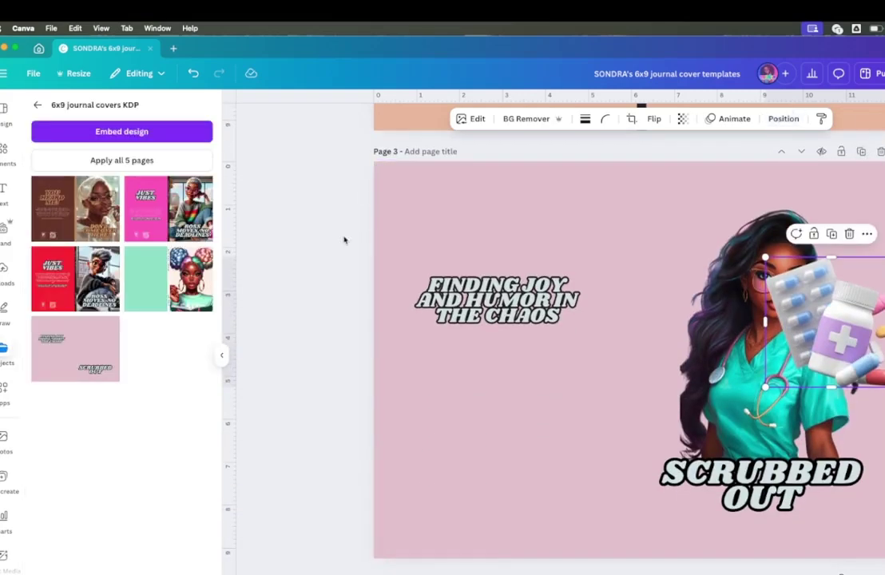
click(5, 150)
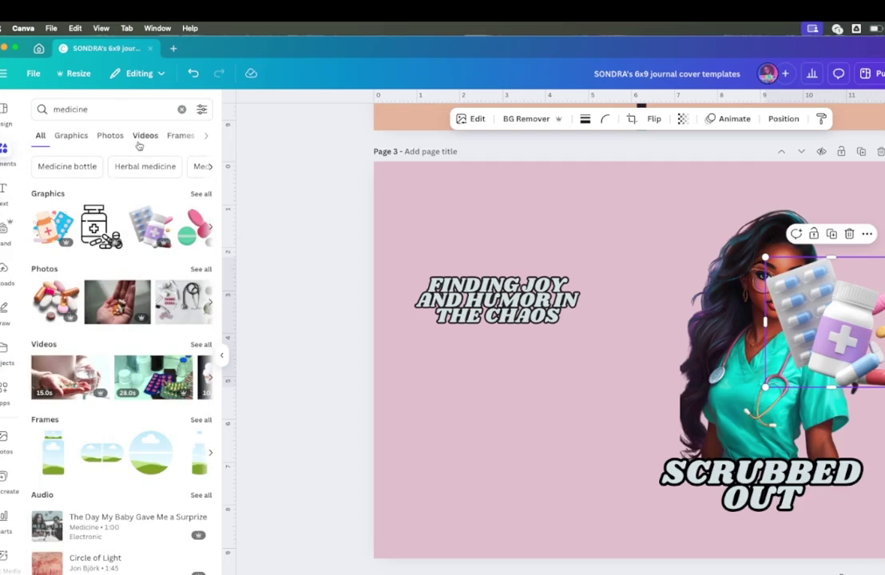
click(783, 119)
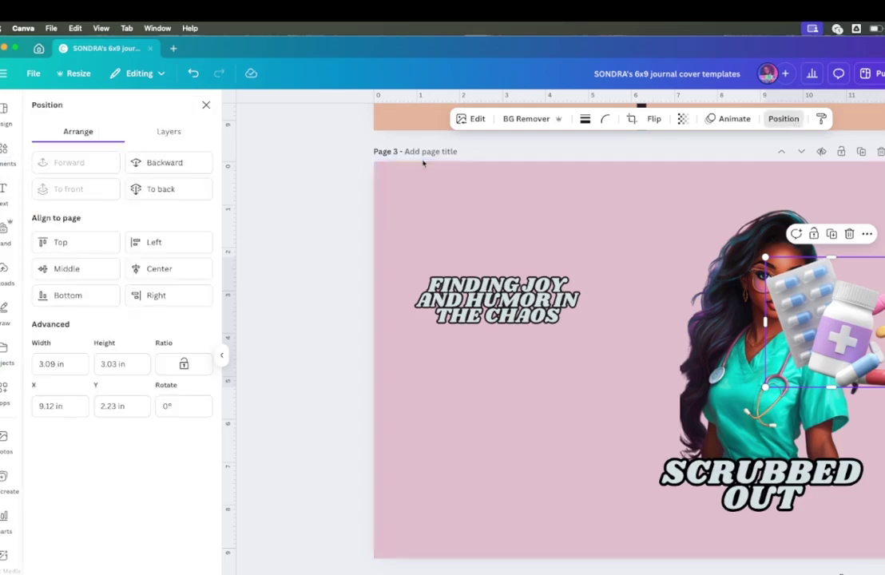
click(192, 197)
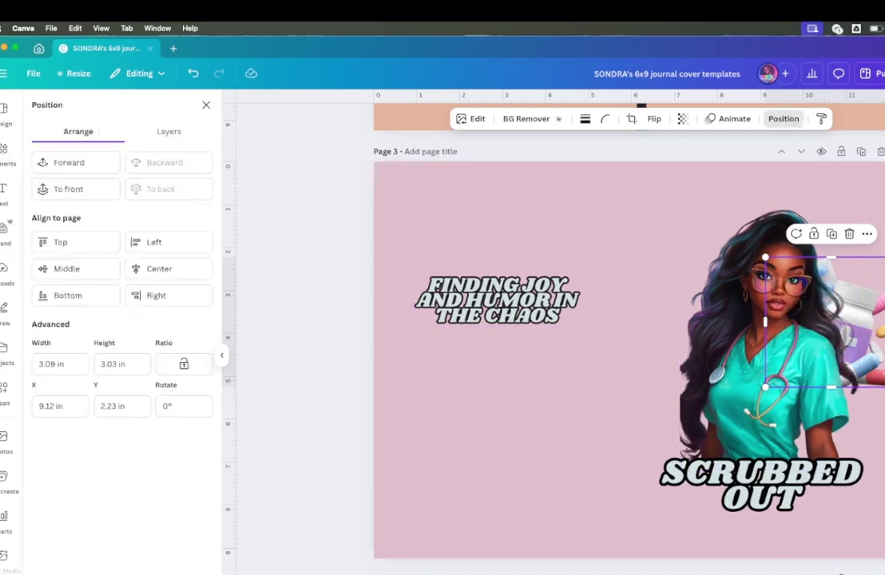
Step: Nudge the pill bottle graphic slightly upward and shift the nurse portrait closer to the back cover side on page 3
click(206, 105)
drag(846, 298, 850, 277)
click(764, 315)
drag(722, 323, 704, 335)
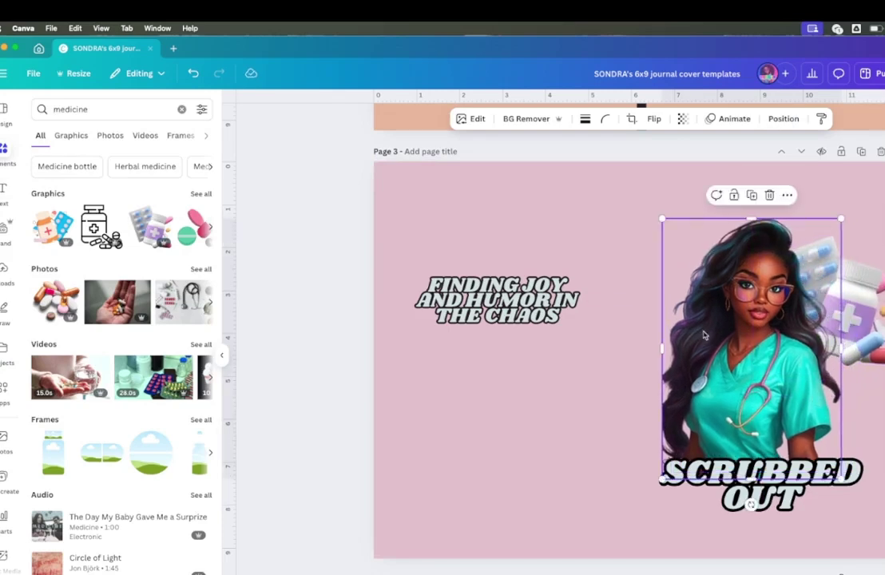
Step: Copy the dark spine bar from page 2 and paste it onto page 3
scroll(704, 335, up, 3)
click(641, 210)
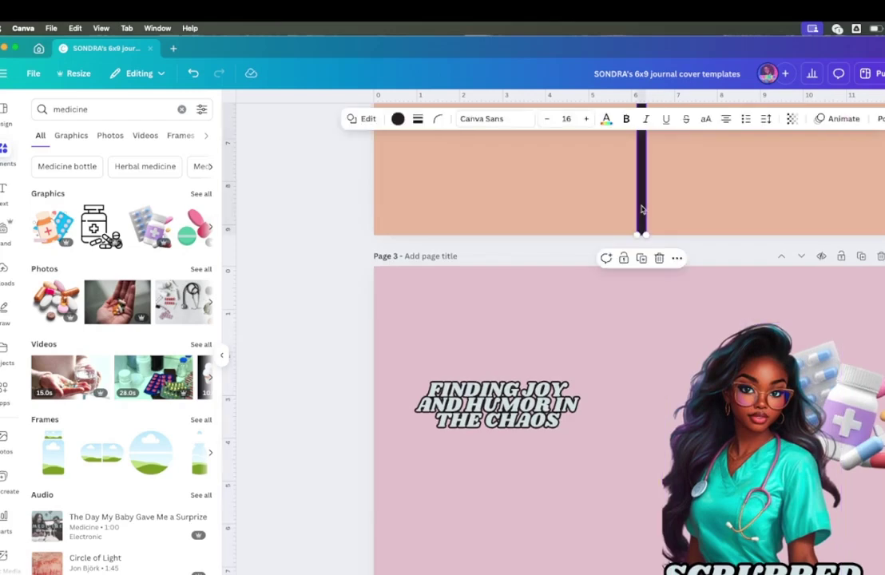
click(635, 361)
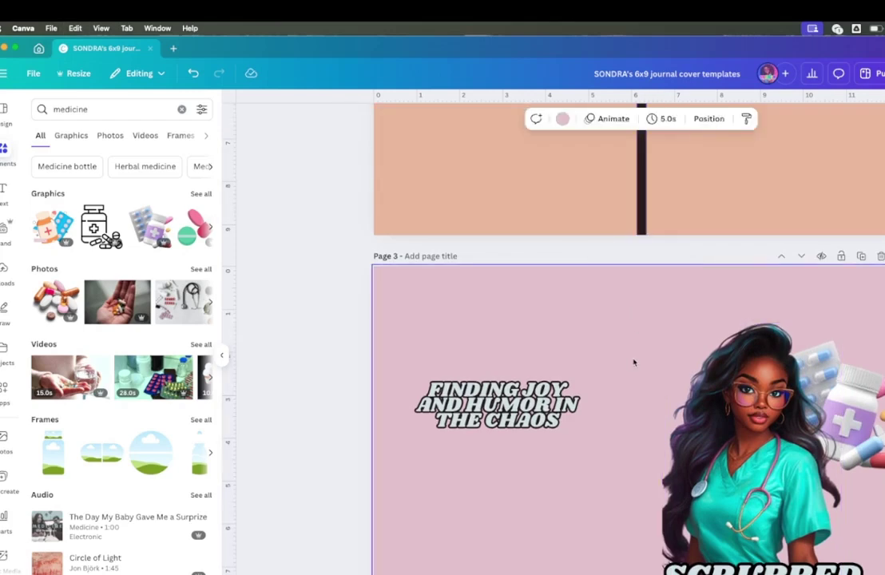
key(ctrl+v)
scroll(680, 378, down, 3)
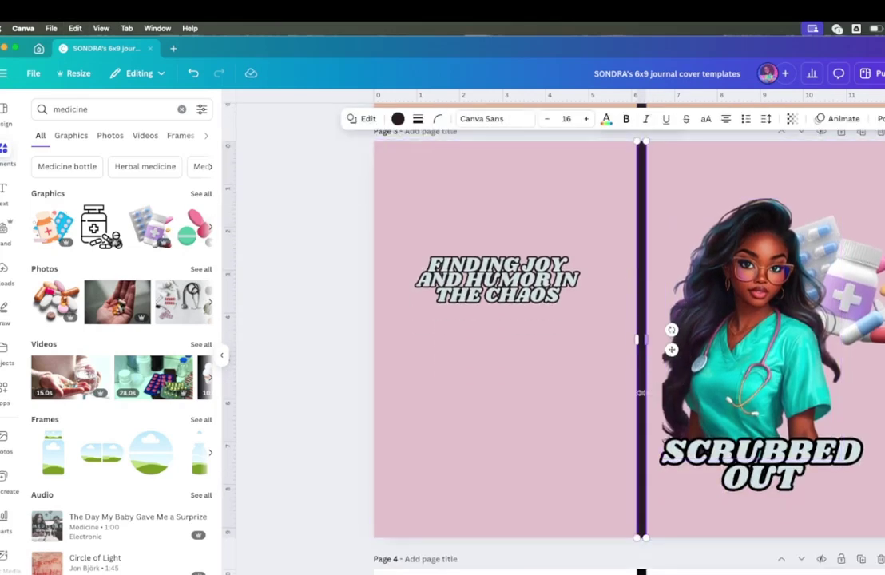
Step: Shift the nurse portrait on page 3 sideways until its edge meets the dark spine bar
drag(805, 378, 793, 379)
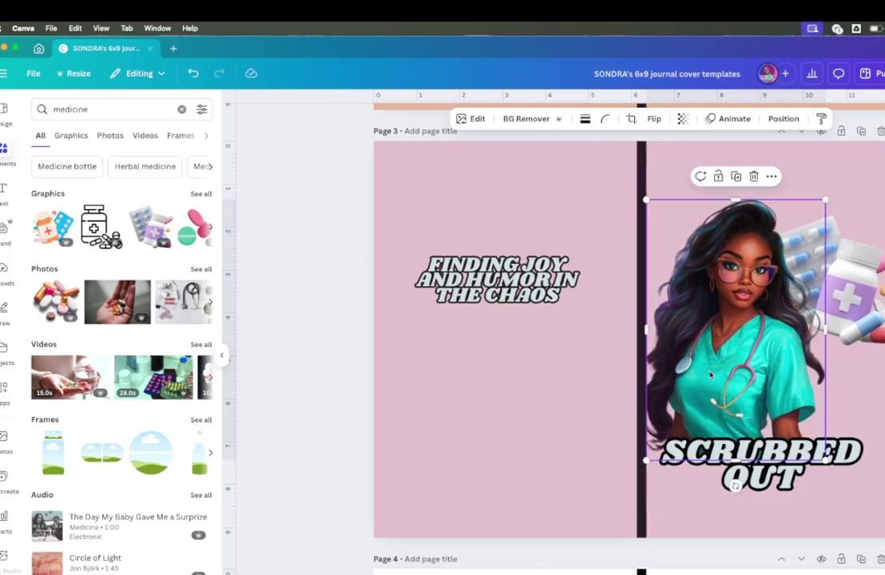
click(882, 427)
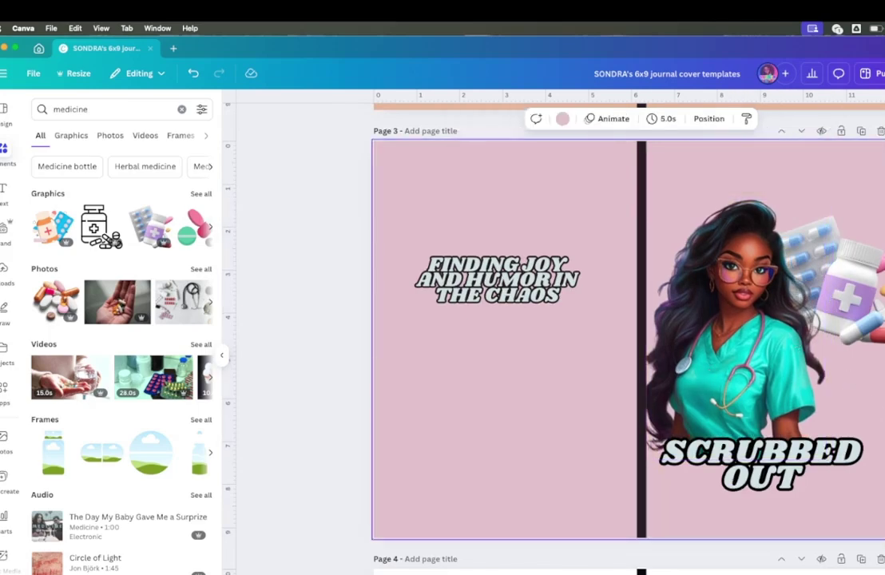
scroll(497, 358, up, 2)
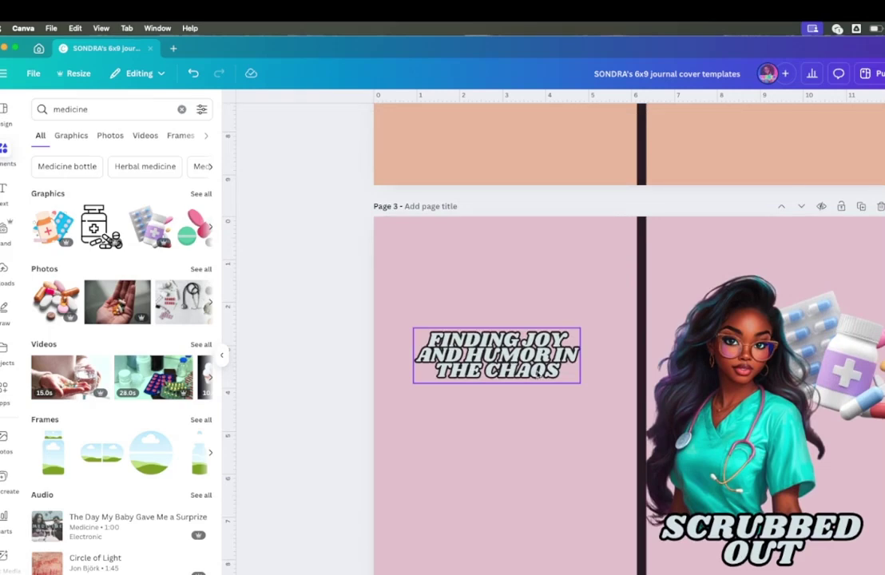
scroll(743, 517, down, 1)
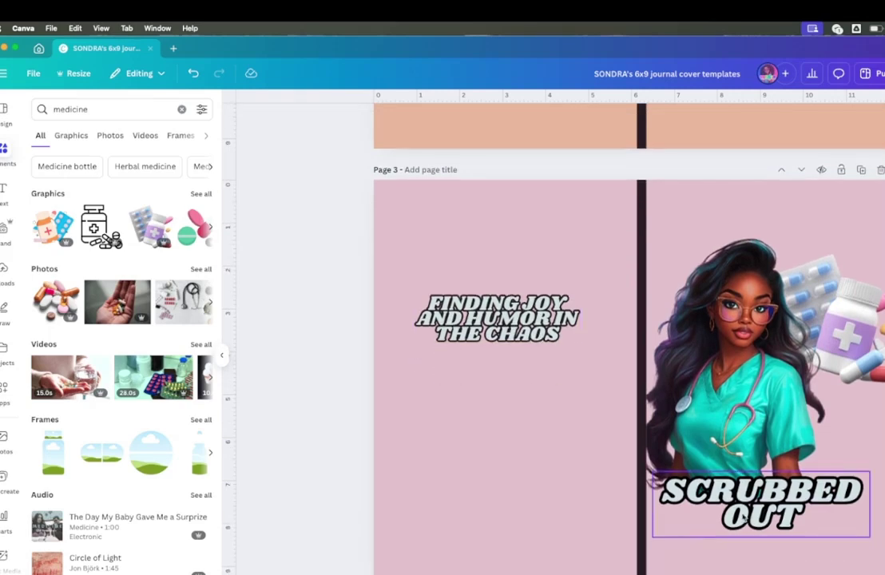
Step: Enlarge the "Scrubbed Out" title to font size 65.6 and reposition it across the front cover, over the nurse's lower edge
click(744, 518)
drag(871, 537, 884, 548)
drag(783, 510, 784, 508)
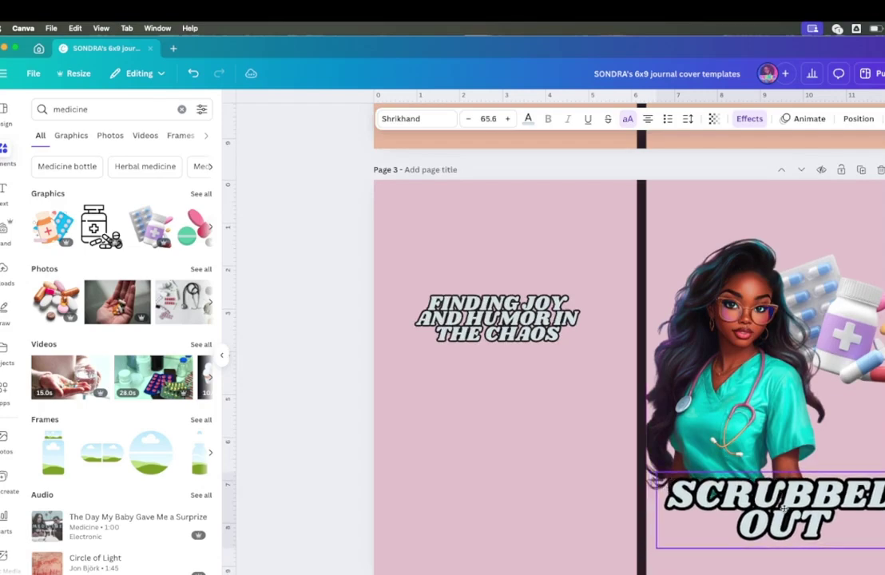
drag(784, 508, 783, 509)
key(Escape)
Step: Enlarge the nurse portrait to about 4.55 by 6.62 in and align it against the spine, overlapping the title
drag(755, 410, 759, 409)
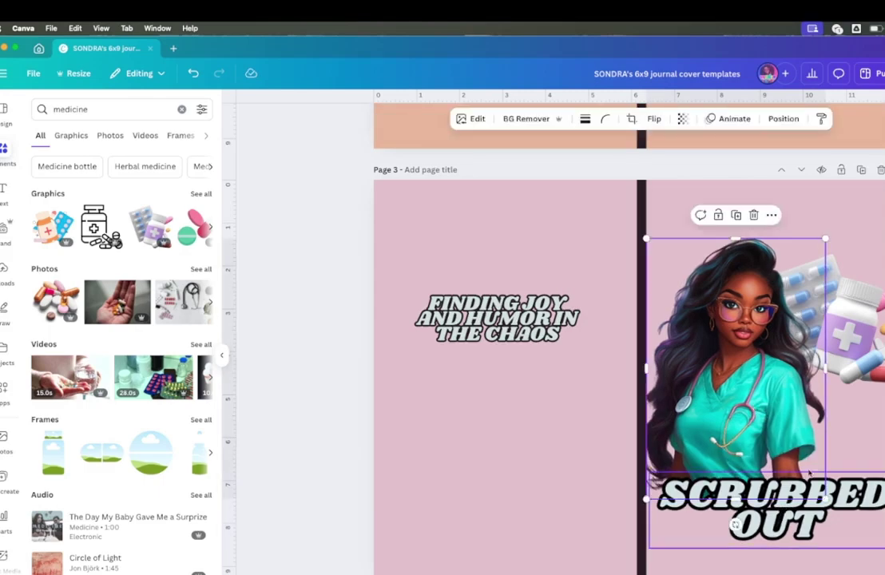
drag(830, 499, 843, 523)
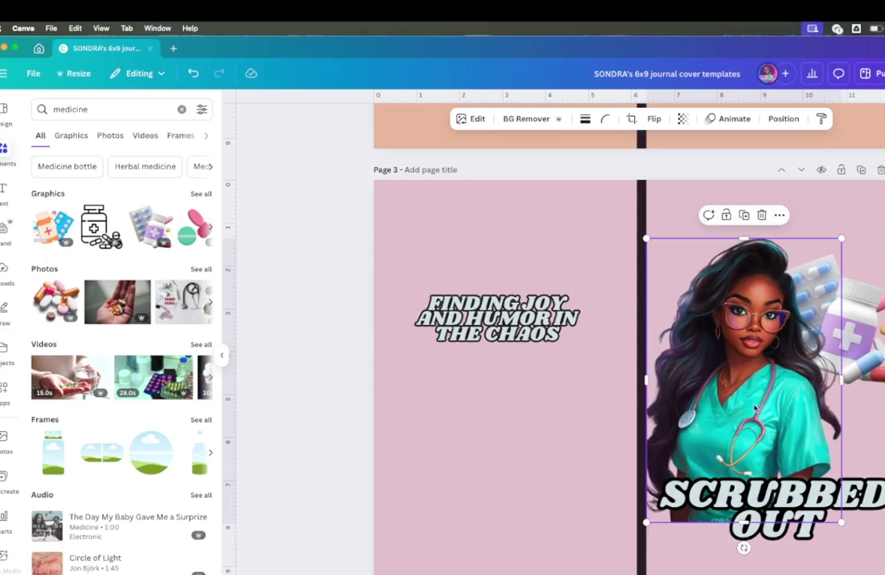
key(Escape)
click(763, 304)
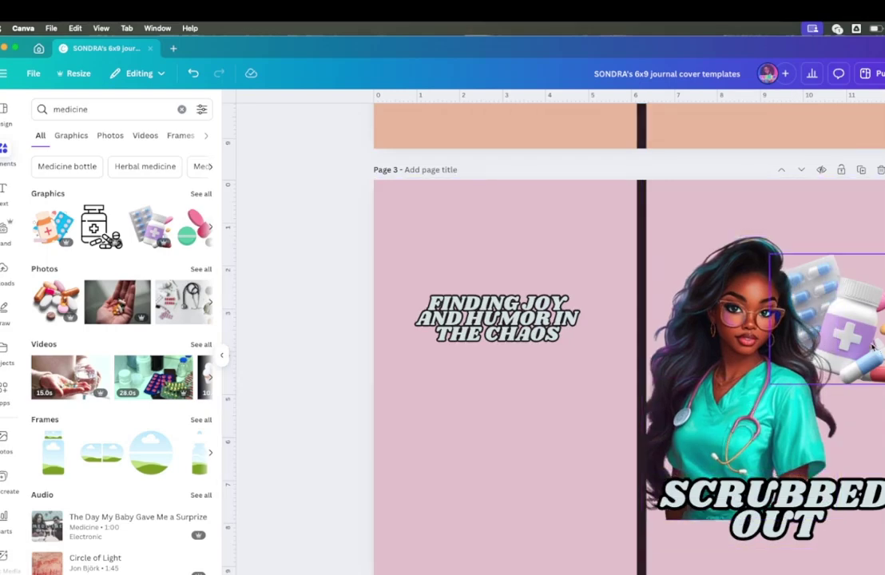
Step: Delete the pill bottle graphic from page 3 and add the pink, red and green pills graphic from the medicine graphics
click(198, 194)
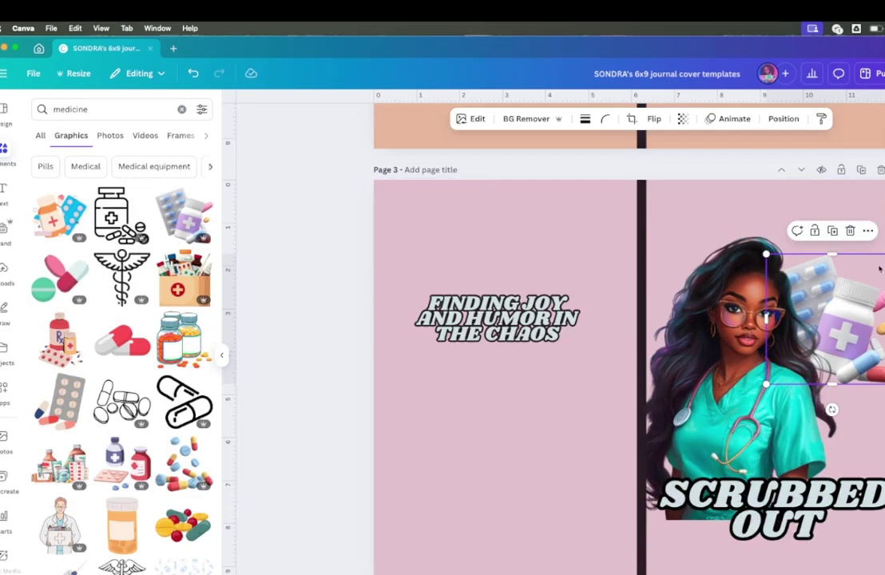
key(Delete)
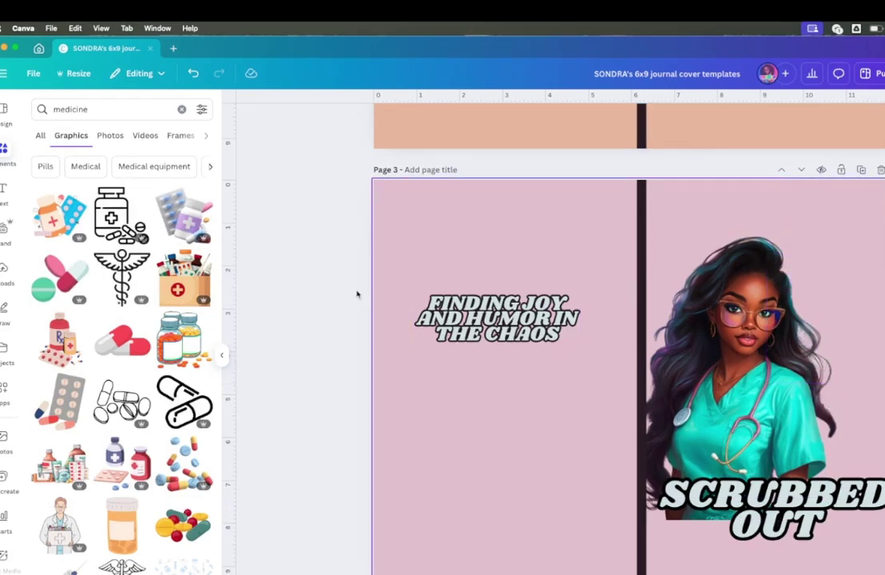
click(41, 284)
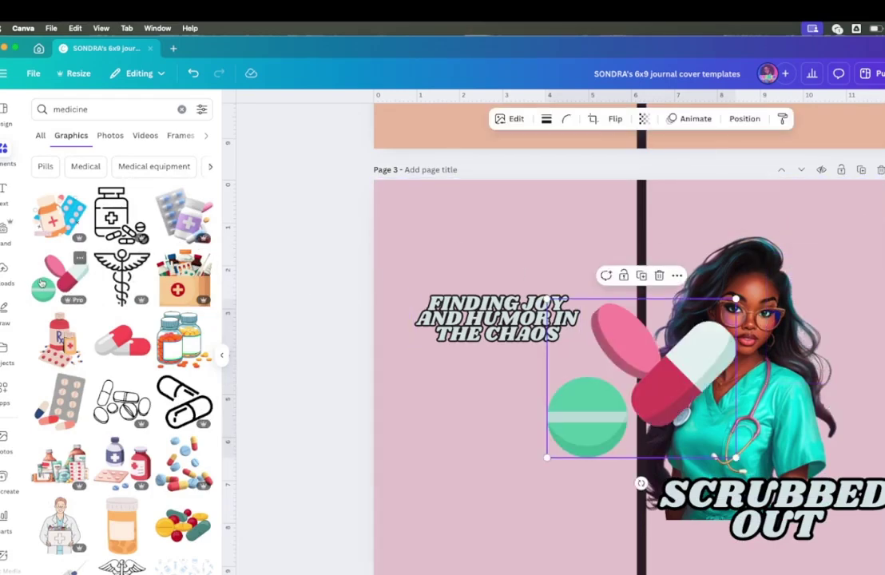
Step: Shrink the pills graphic to about 3.1 by 2.6 in, send it behind the nurse, and place it beside her head
drag(667, 377, 834, 354)
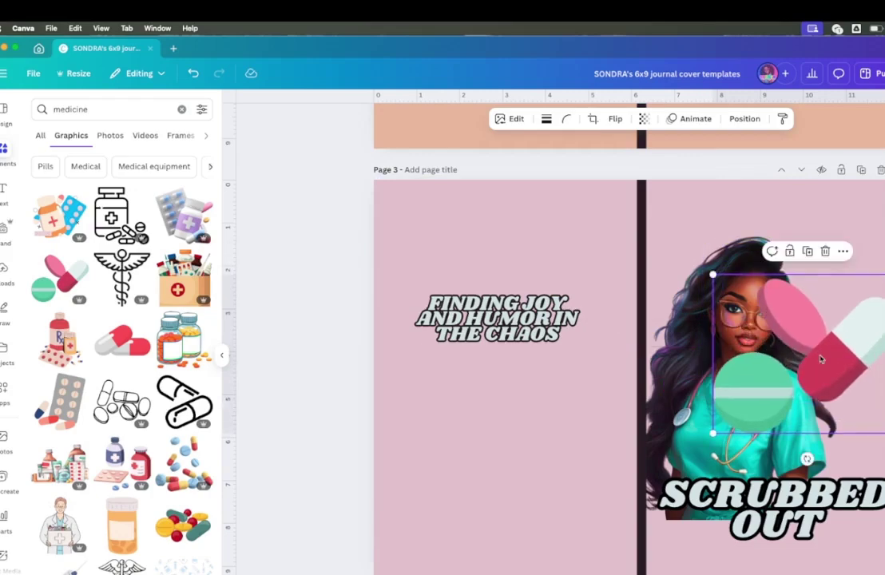
drag(883, 275, 847, 317)
drag(791, 377, 839, 334)
click(744, 119)
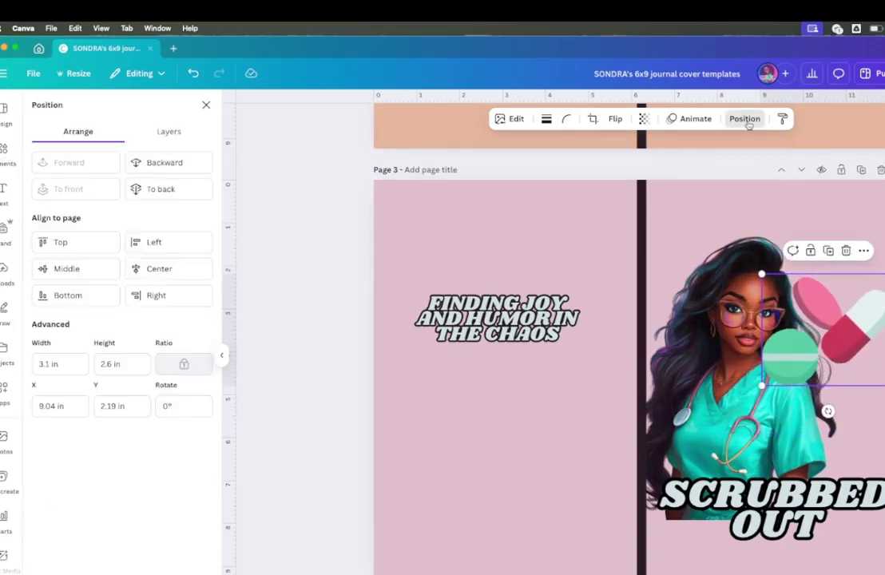
click(192, 166)
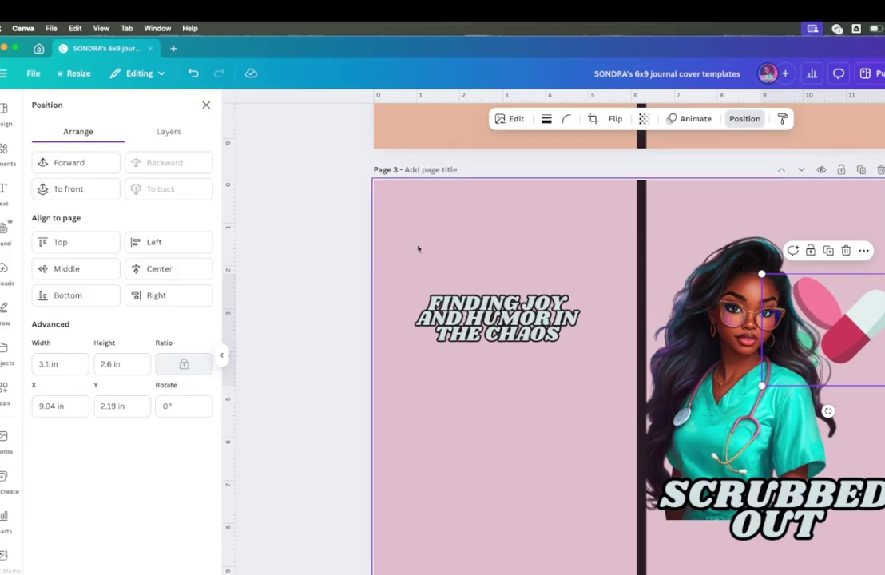
drag(856, 299, 858, 263)
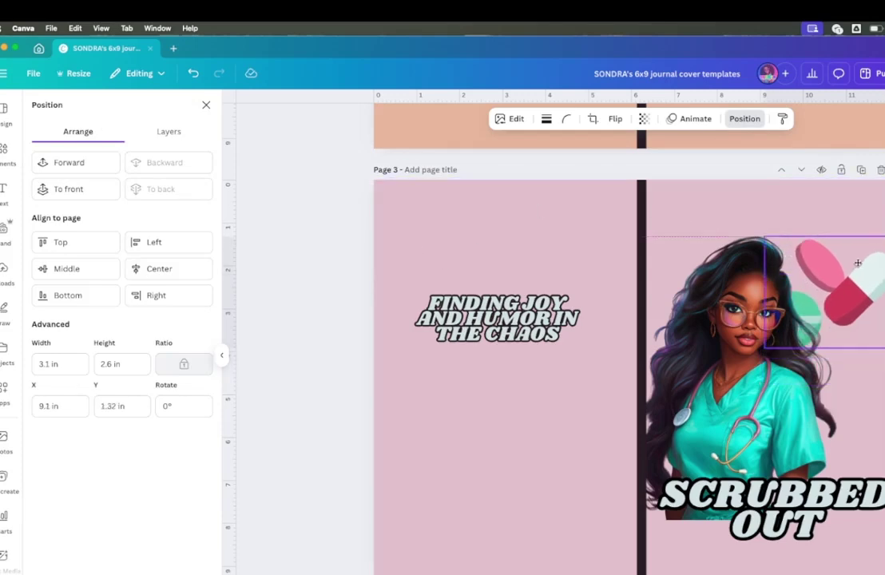
Step: Search the elements for "nurse" graphics and add the blue syringe to page 3
click(727, 341)
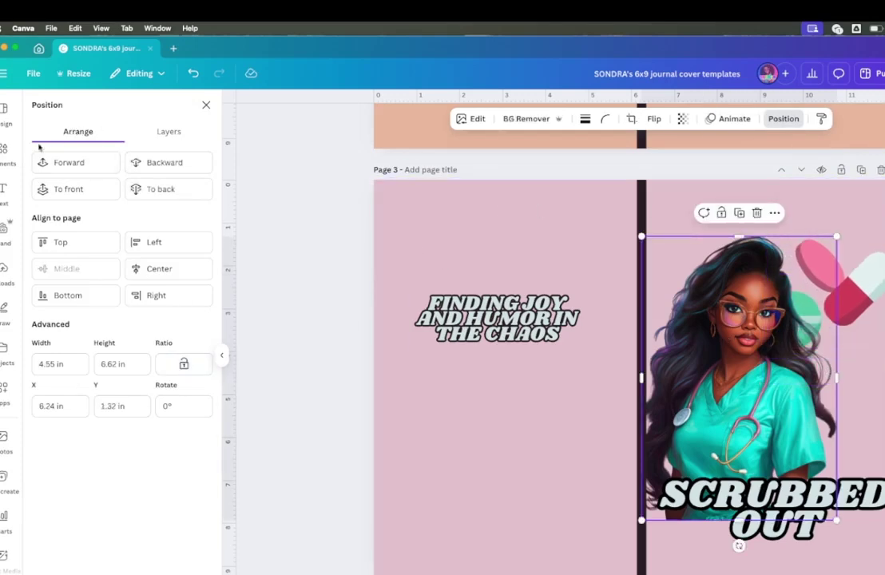
click(4, 150)
click(93, 110)
text(nurse)
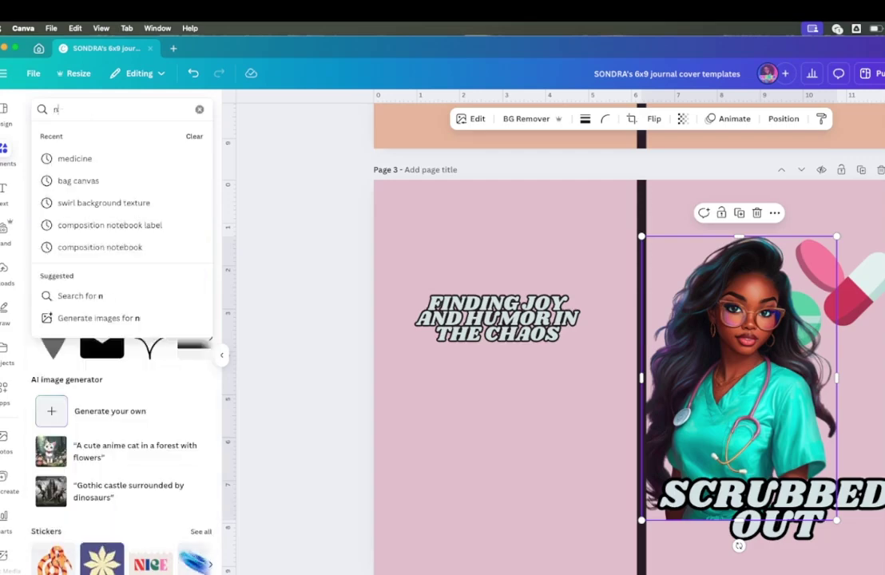
key(Return)
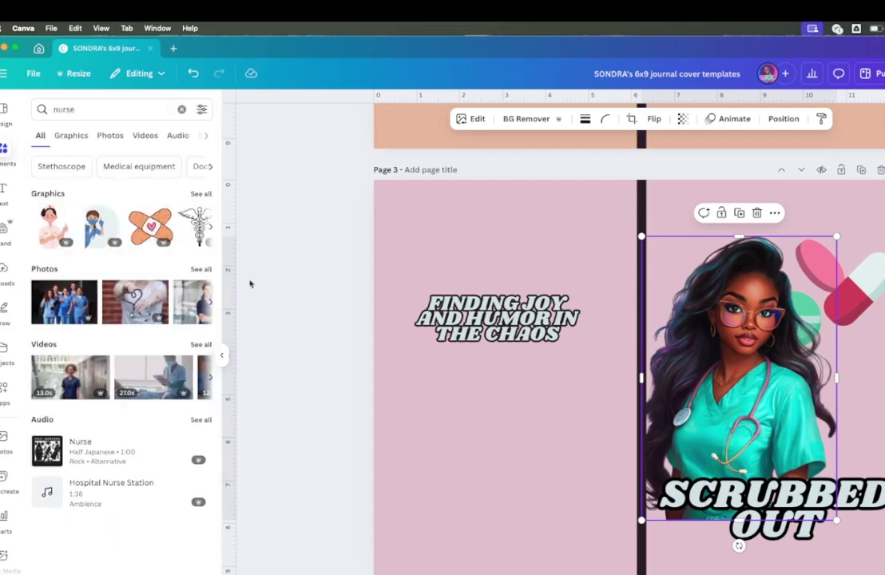
click(200, 194)
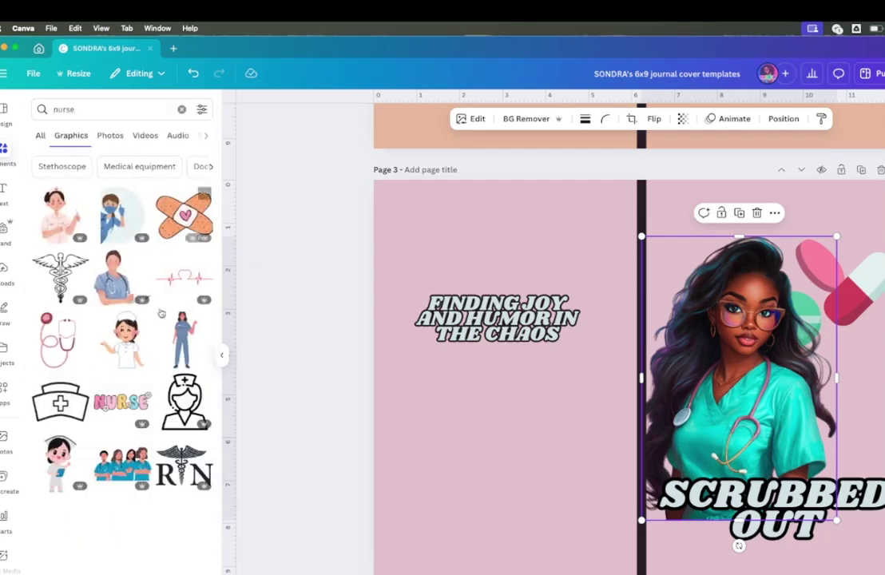
scroll(86, 406, down, 2)
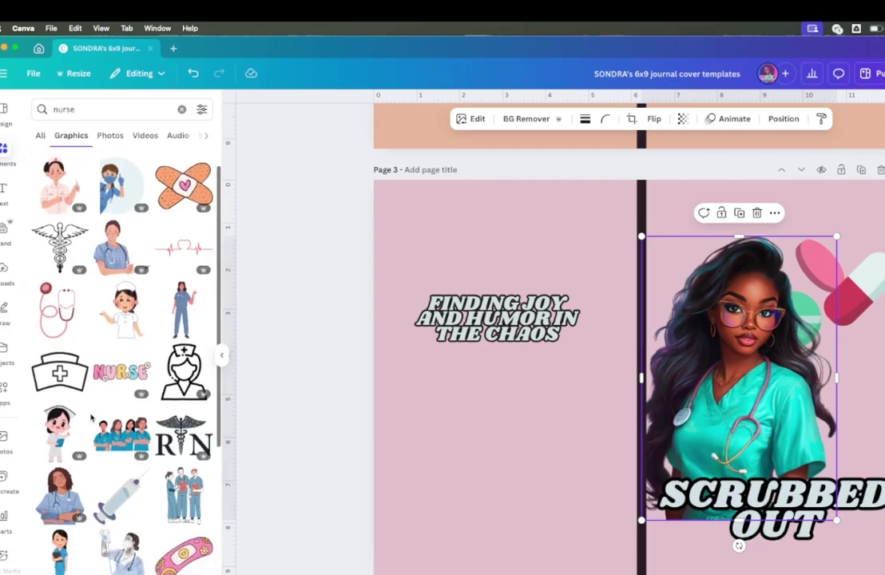
click(114, 501)
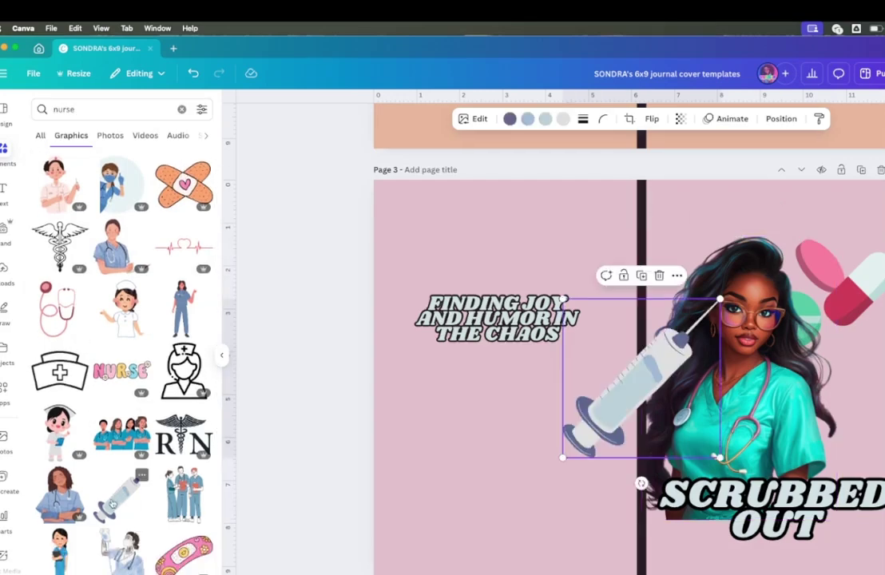
Step: Place the blue syringe behind the nurse and beside her arm, resting just above the "SCRUBBED OUT" title on page 3
drag(621, 395, 841, 514)
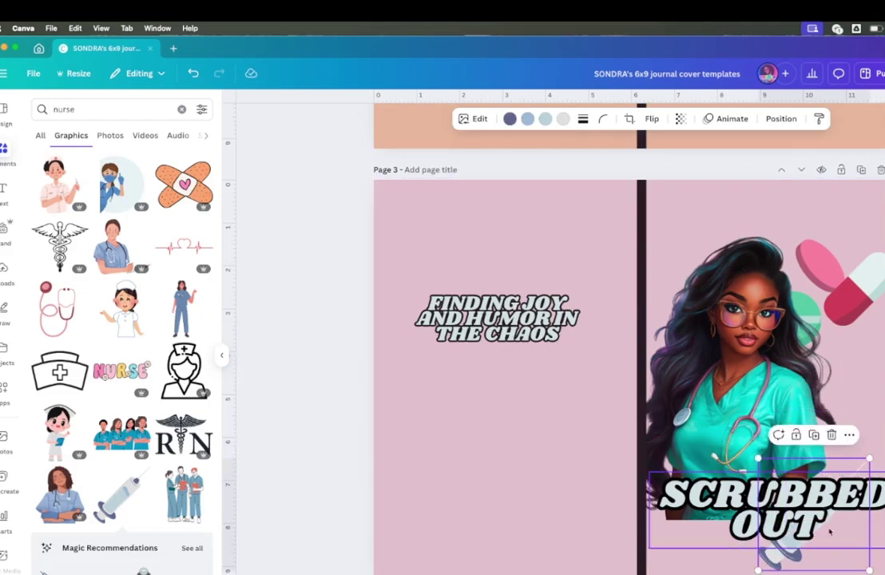
drag(793, 562, 833, 538)
drag(839, 479, 847, 457)
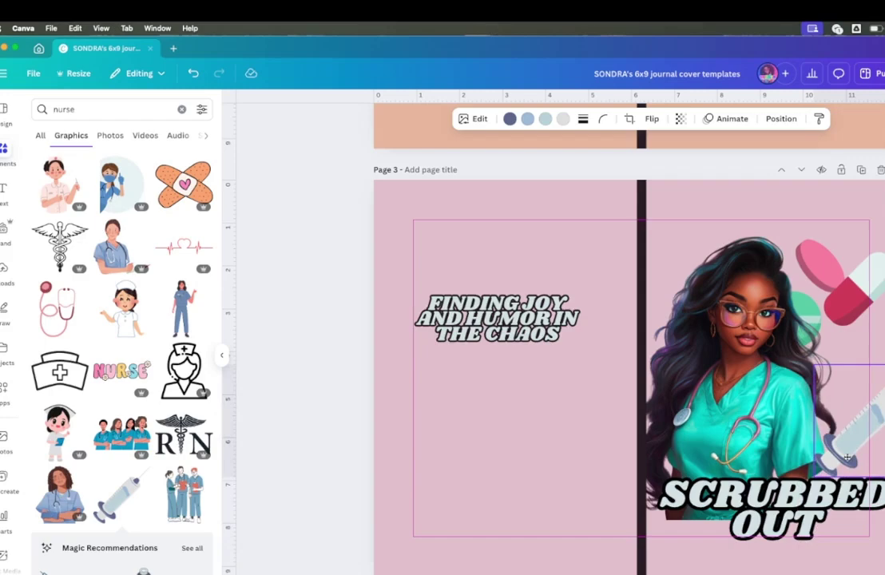
drag(847, 457, 847, 457)
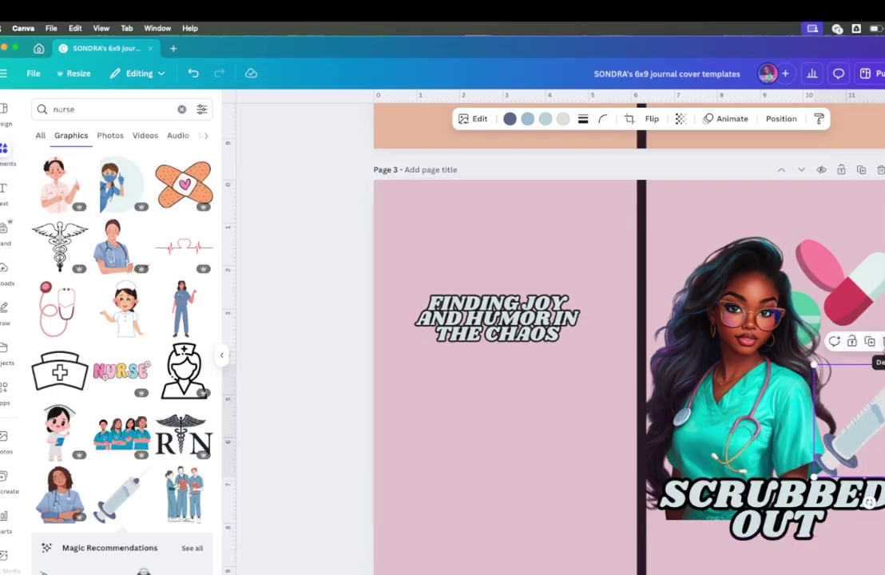
right_click(864, 426)
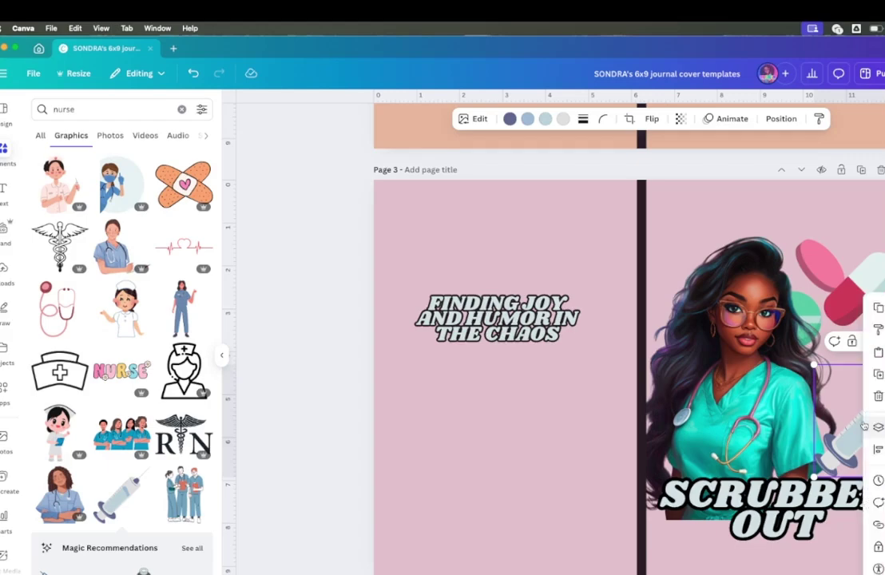
mouse_move(878, 427)
key(Escape)
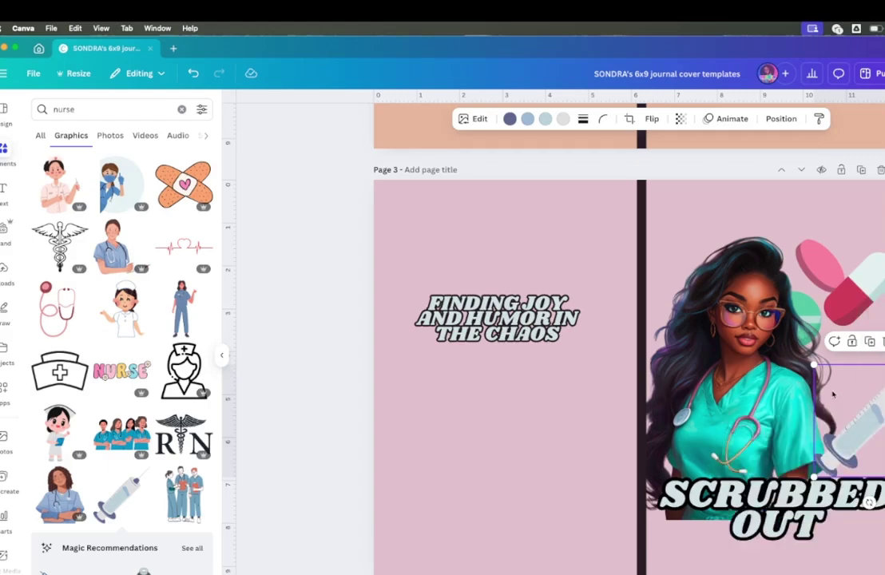
Step: Apply the nurse portrait's colors to page 3 and duplicate the recolored page
click(723, 407)
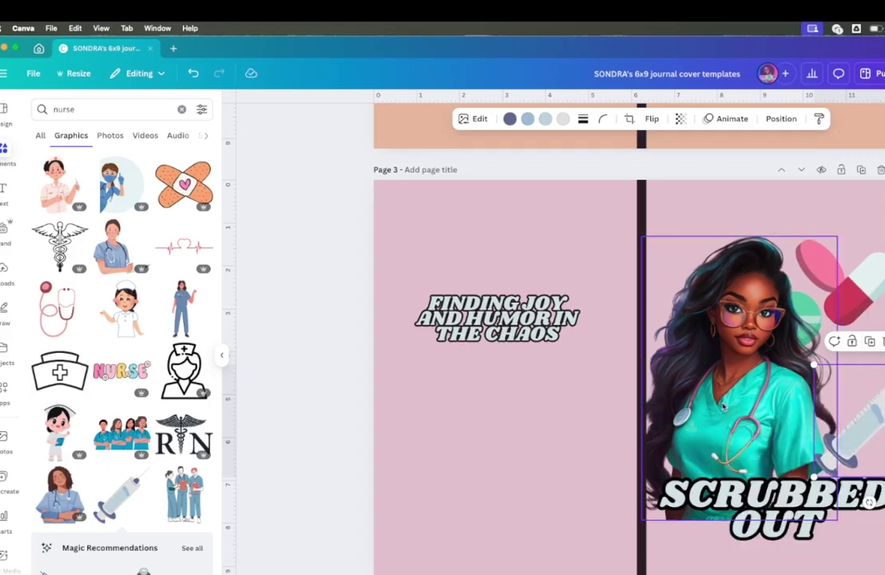
right_click(723, 407)
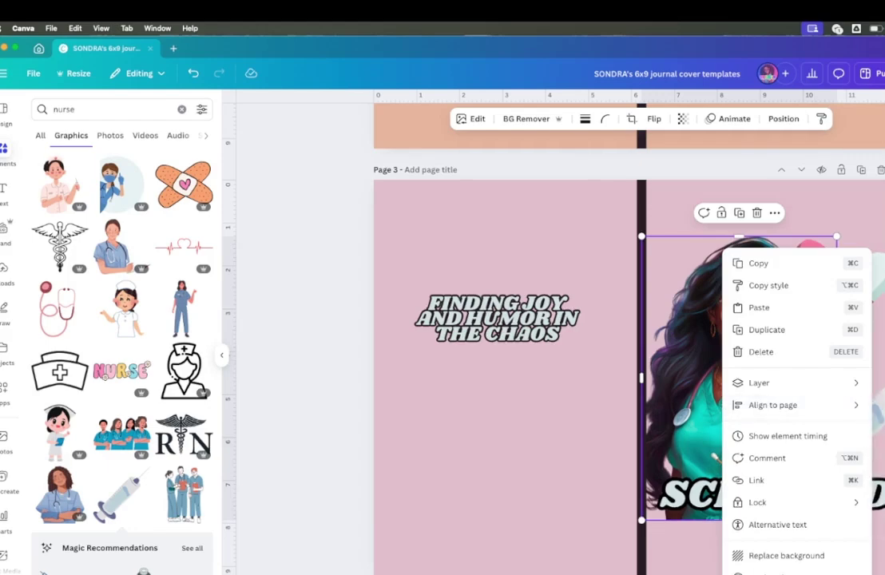
click(767, 566)
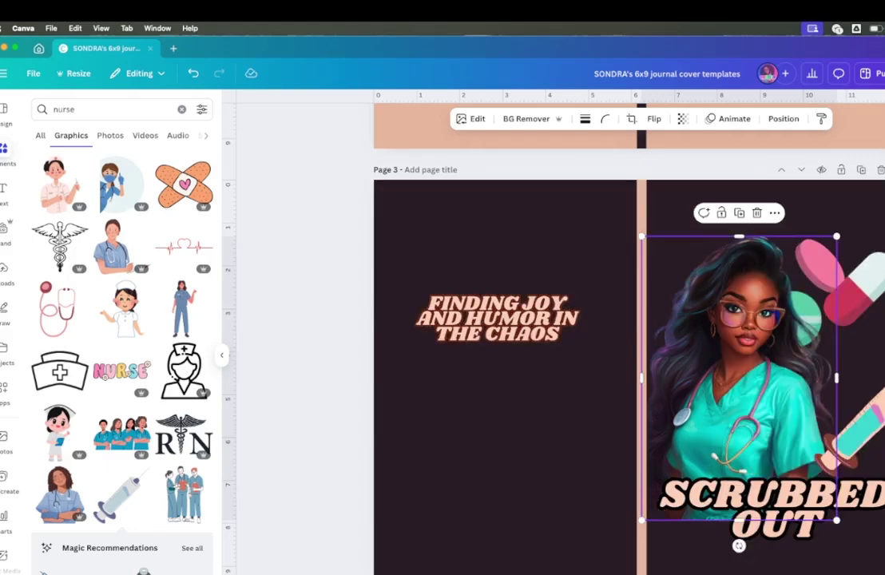
right_click(710, 253)
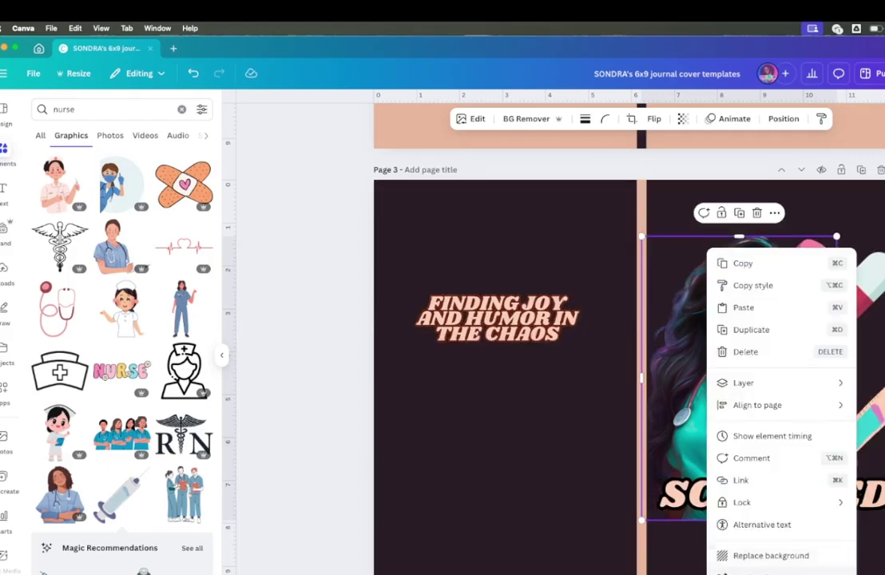
key(Escape)
right_click(725, 252)
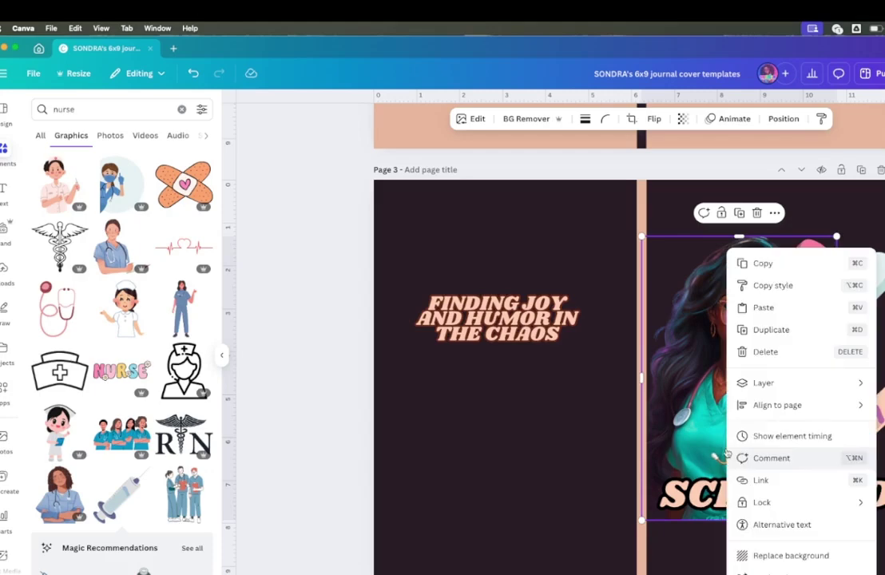
key(Escape)
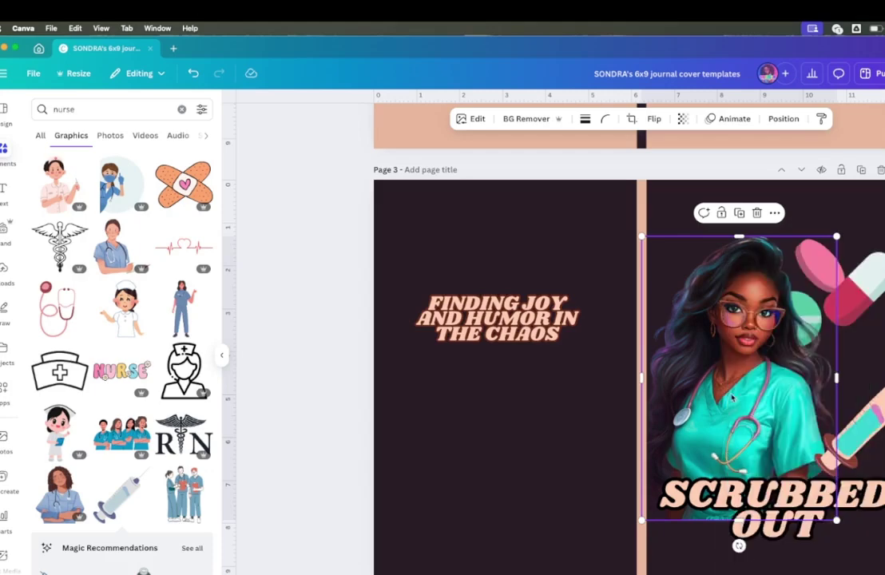
right_click(732, 250)
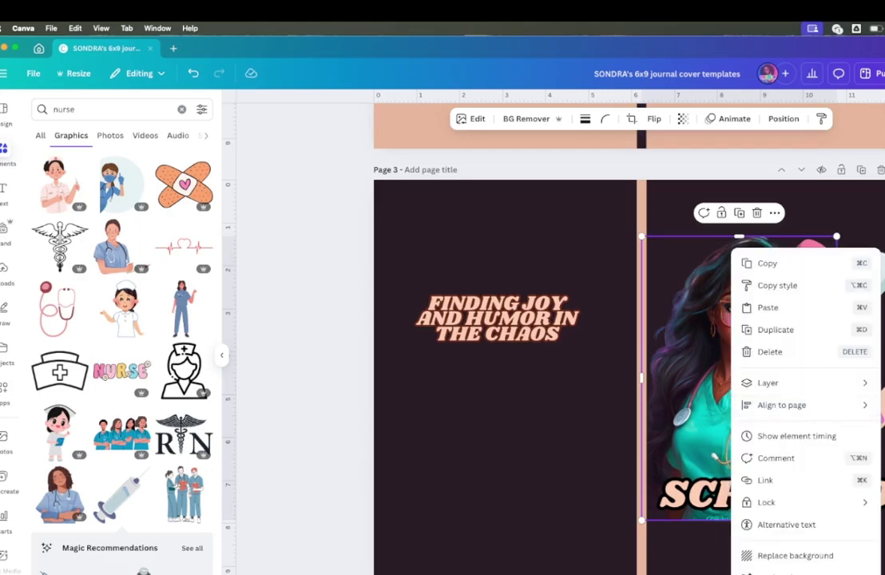
key(Escape)
click(861, 172)
scroll(767, 287, up, 5)
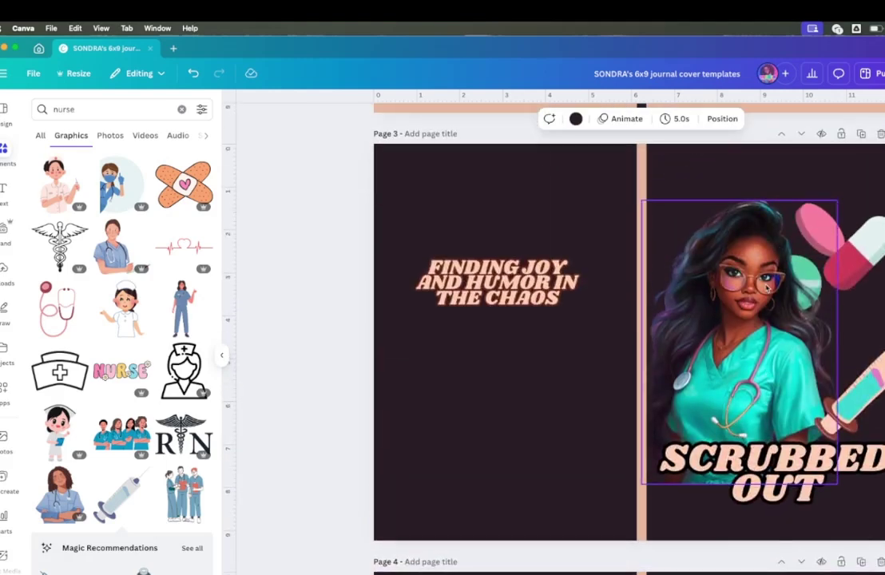
Step: Reapply the portrait's colors to page 3 several times to try alternative background, spine and text palettes
right_click(767, 287)
click(810, 555)
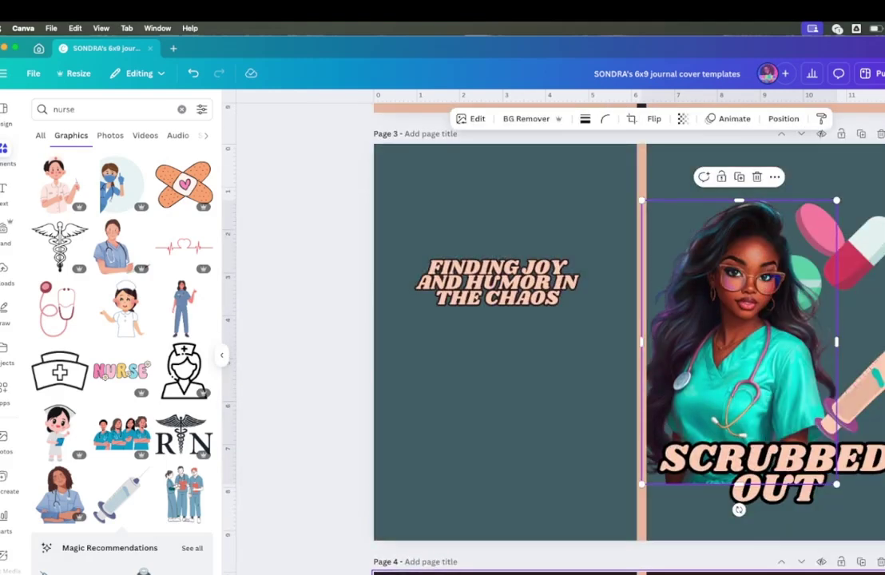
right_click(748, 338)
click(767, 557)
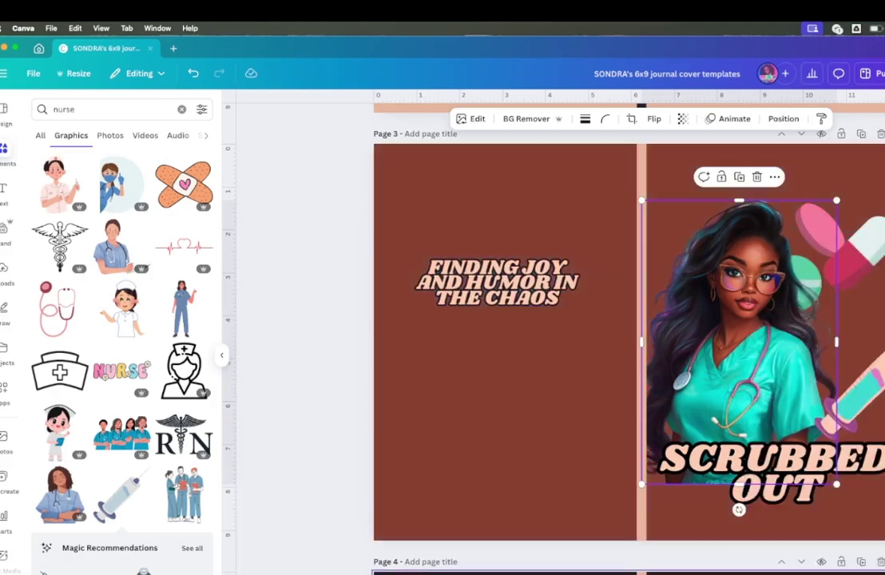
right_click(739, 344)
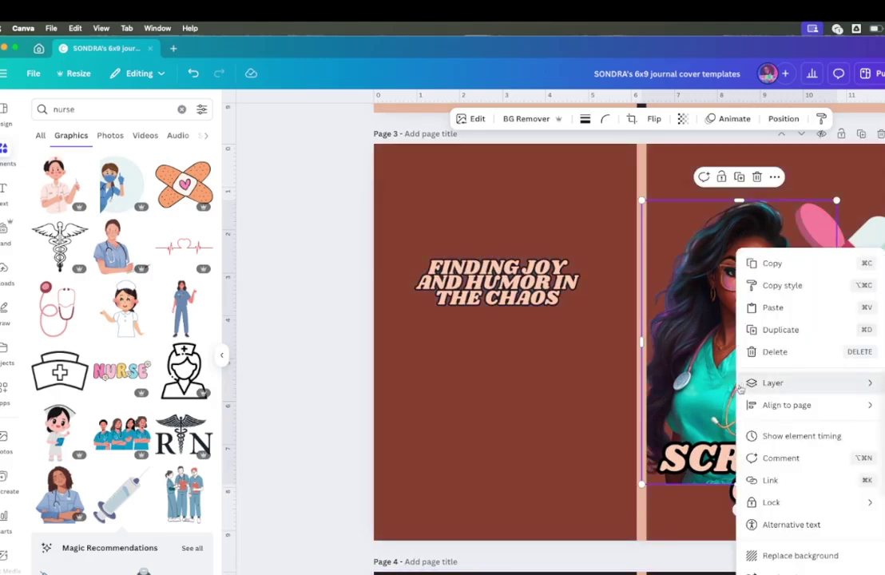
click(774, 560)
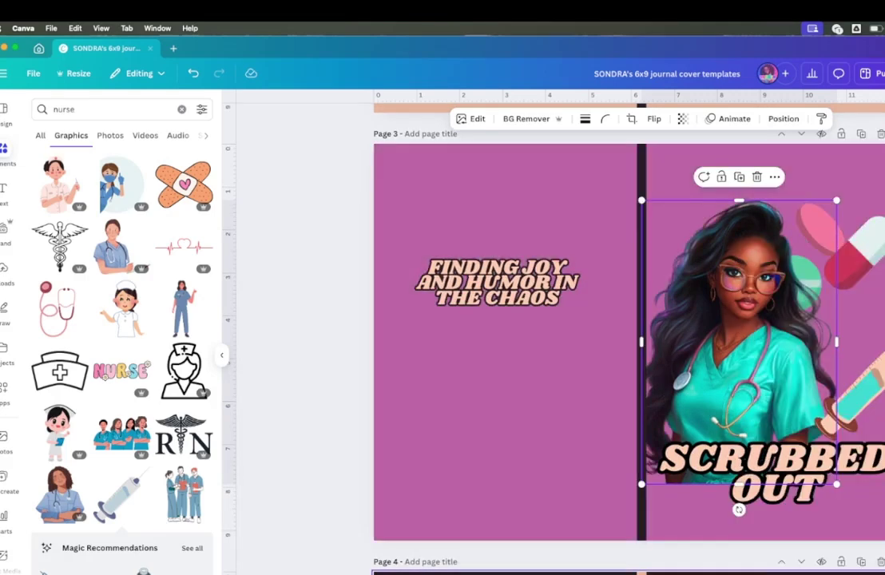
click(854, 398)
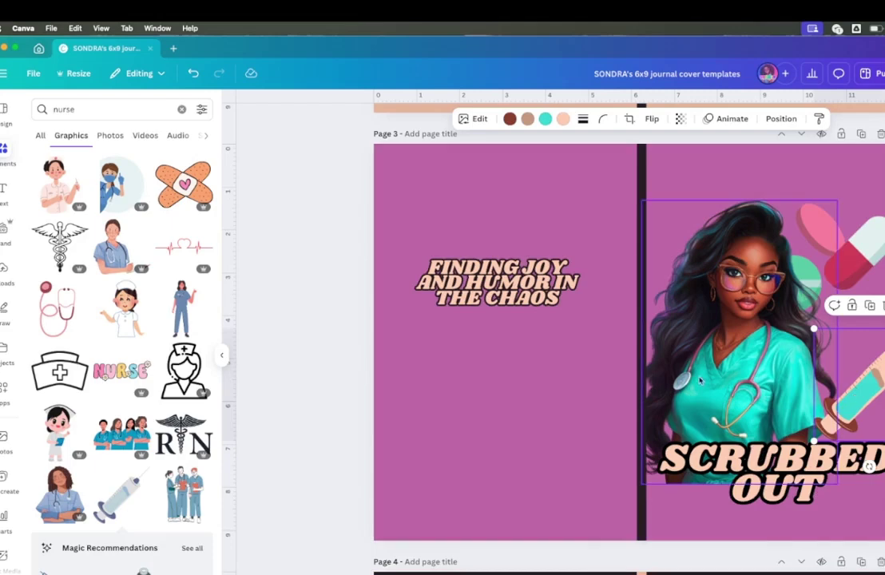
right_click(703, 336)
click(732, 555)
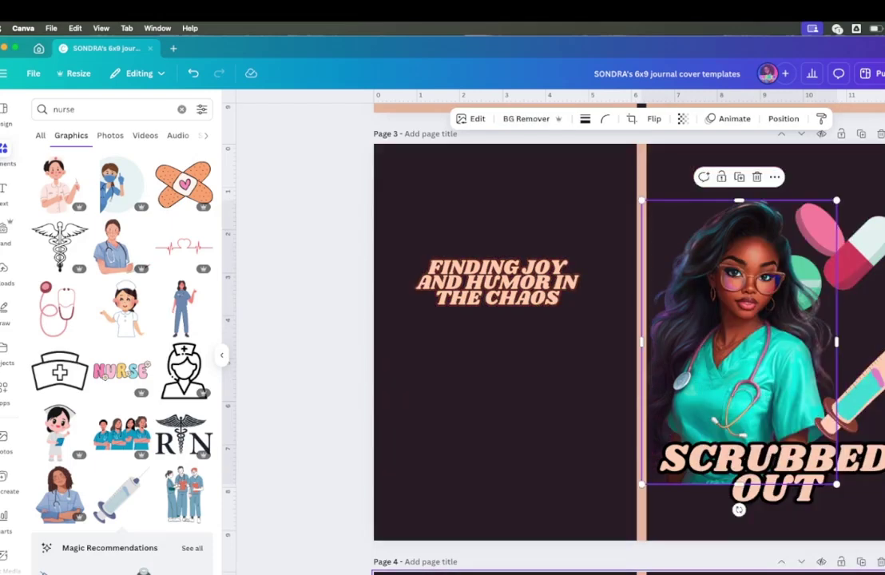
right_click(762, 349)
key(Escape)
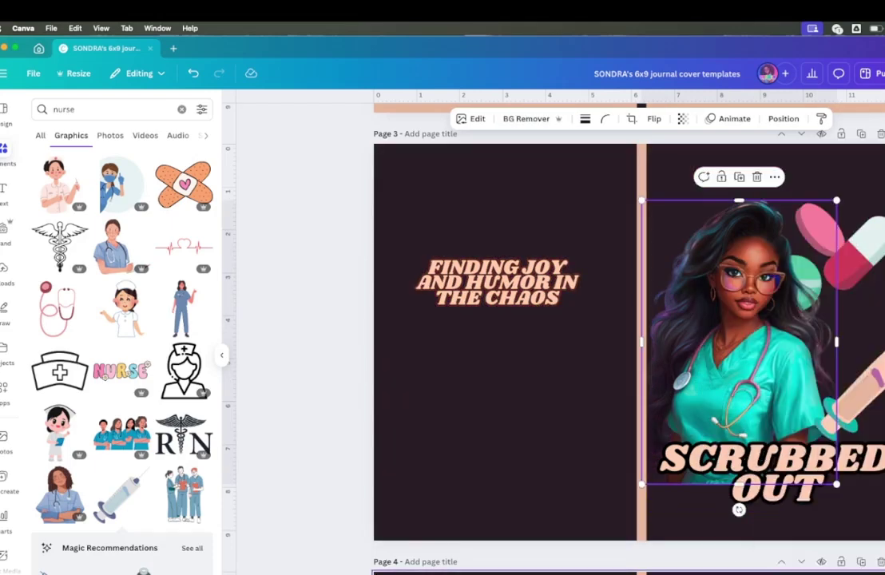
right_click(728, 351)
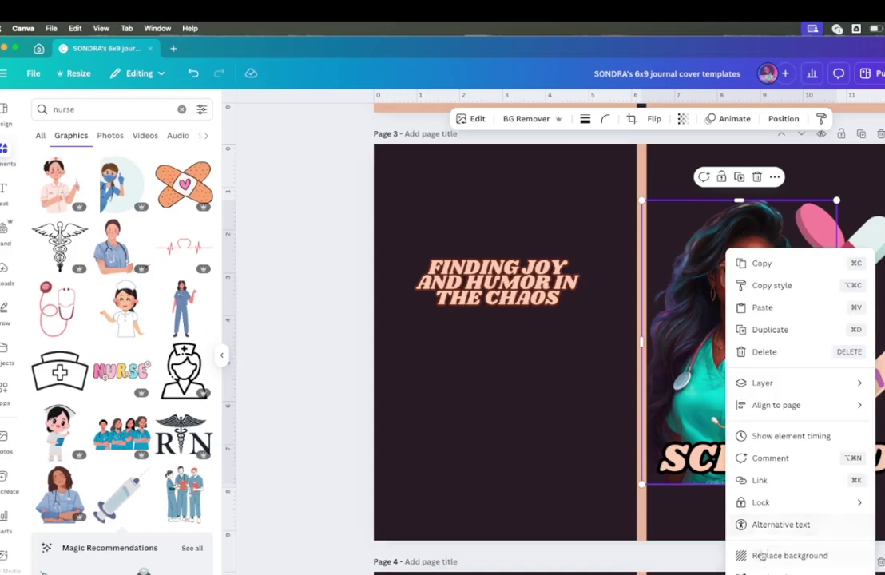
click(765, 391)
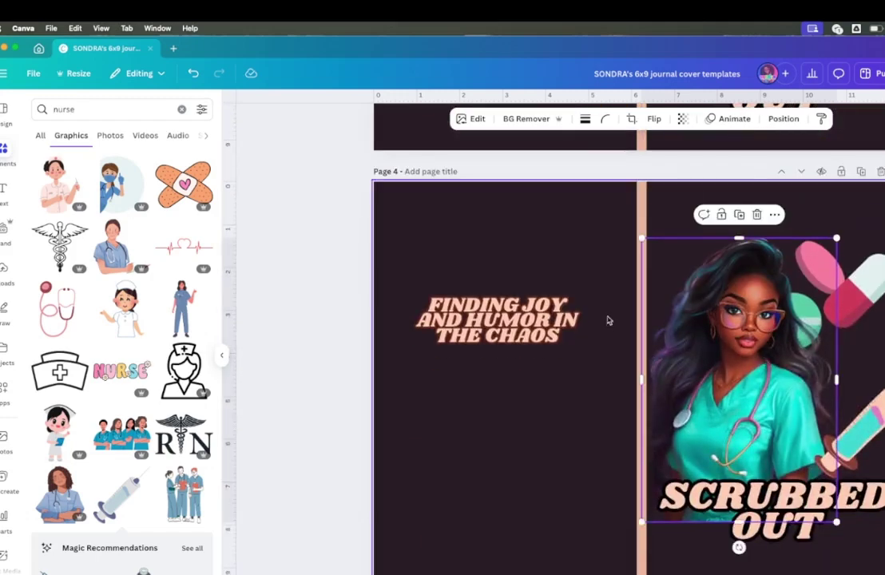
Step: Undo the page 3 recoloring, the page duplicate and the last syringe move
key(ctrl+z)
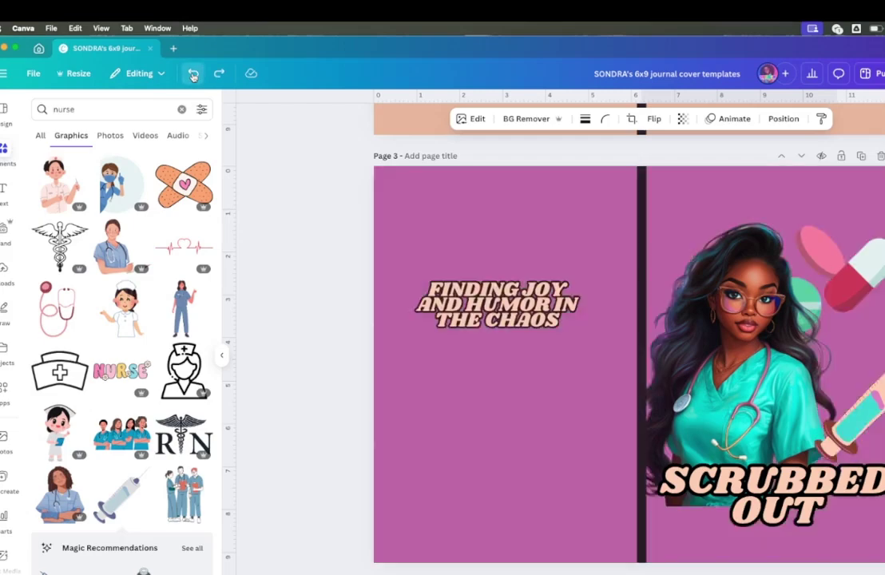
click(193, 74)
click(193, 74)
click(192, 75)
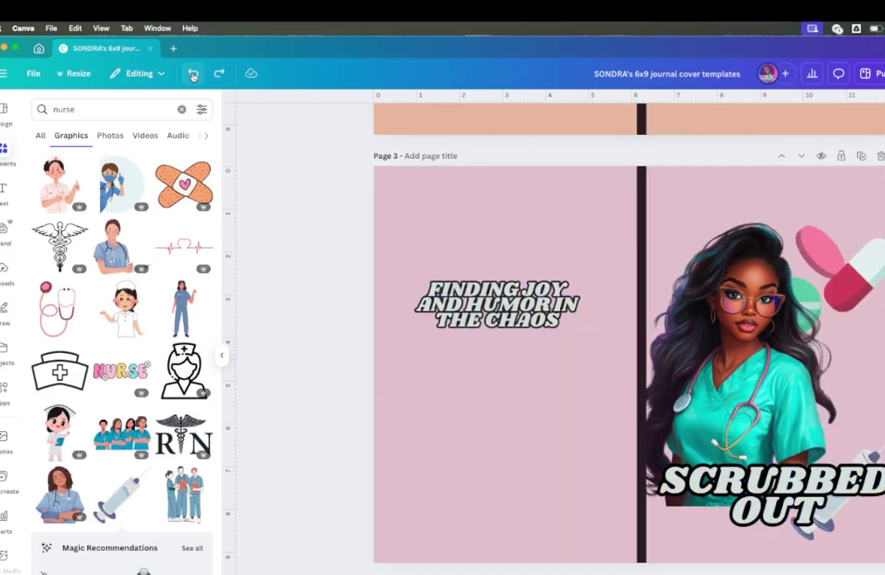
Step: Duplicate the pink page 3 and apply the nurse portrait's colors to the copy on page 4, giving it a dark background
scroll(602, 388, down, 5)
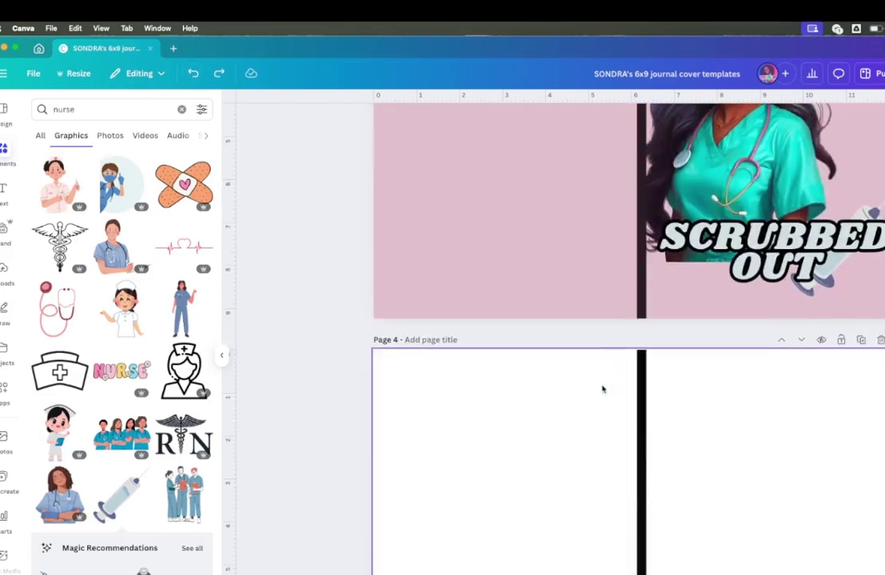
key(ctrl+shift+z)
key(ctrl+shift+z)
key(ctrl+shift+z)
key(ctrl+shift+z)
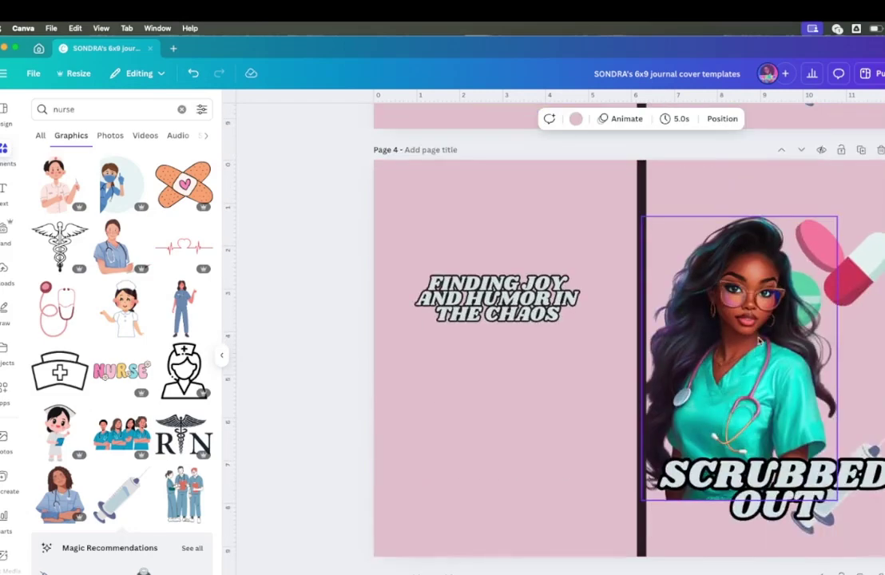
right_click(759, 342)
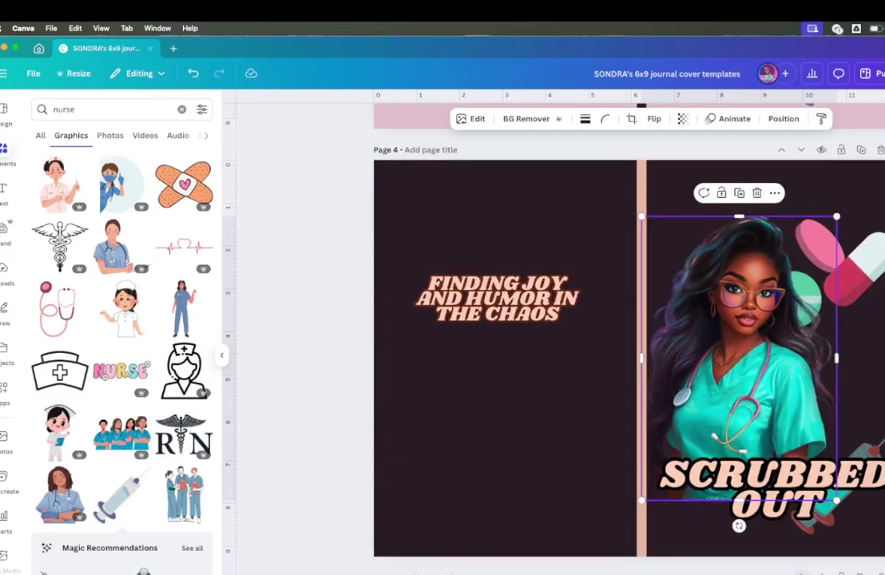
Step: Change the syringe's reddish-brown color on page 4 to the pale blue-gray document color
click(876, 434)
drag(883, 248, 541, 155)
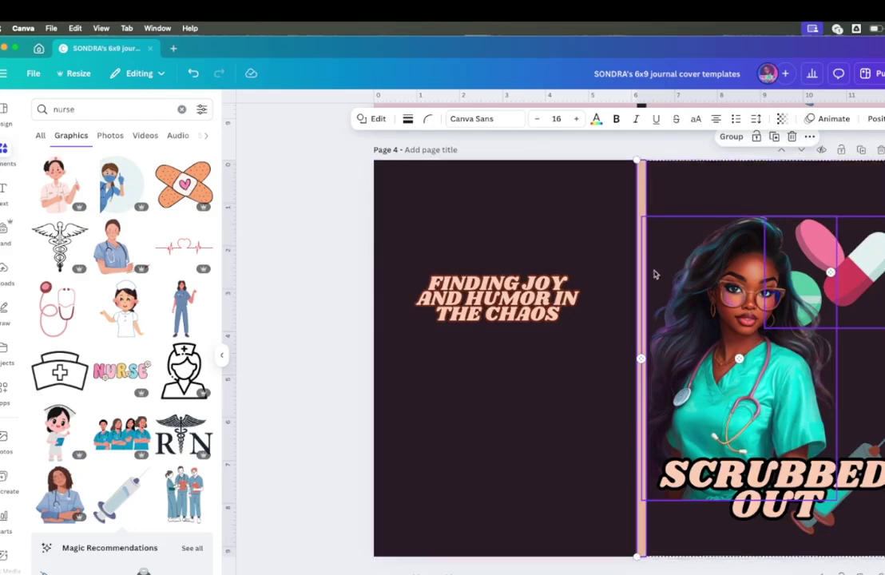
click(855, 435)
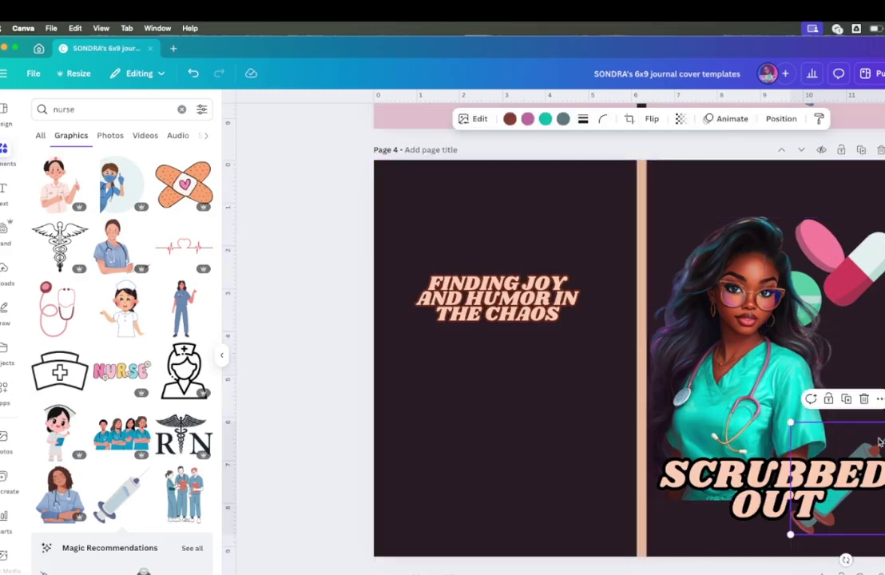
click(510, 119)
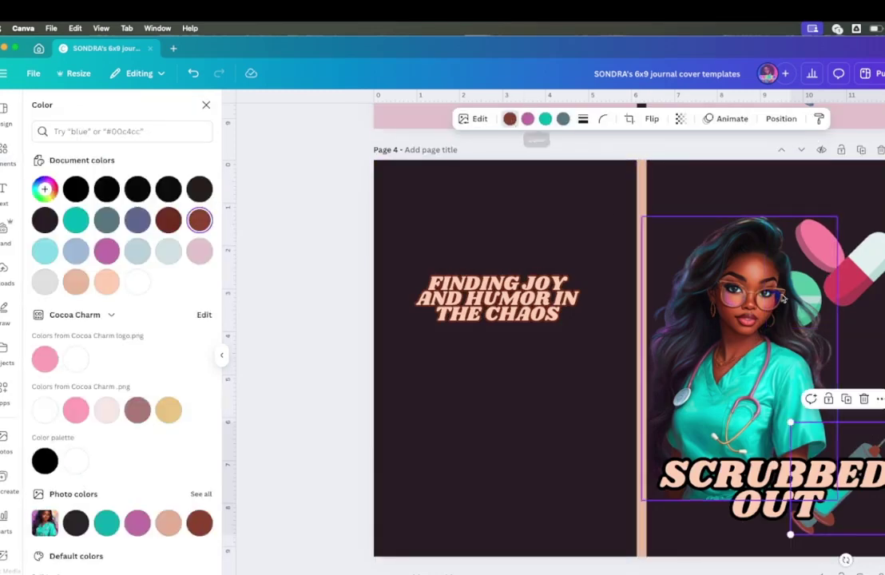
click(168, 251)
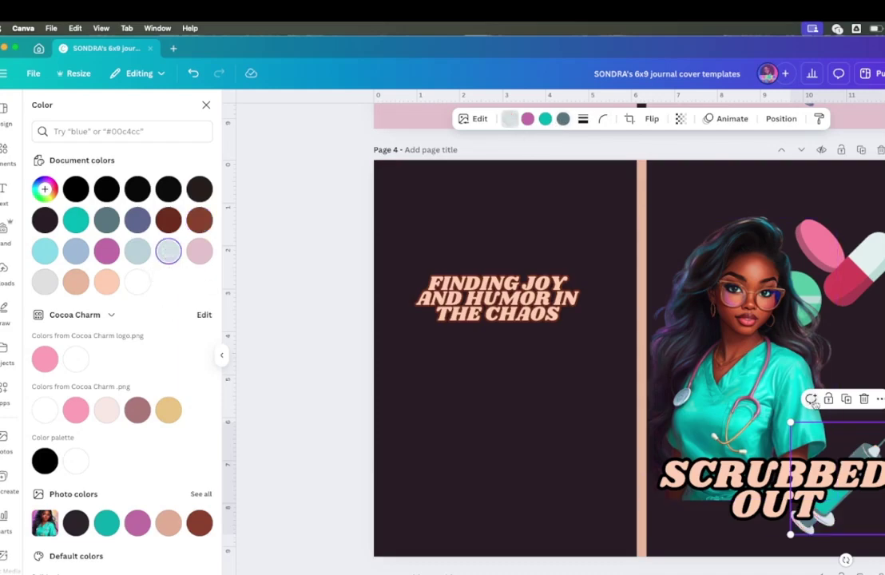
Step: Move the syringe up beside the nurse's arm and change its purple color to the Cocoa Charm logo pink
drag(863, 443, 871, 392)
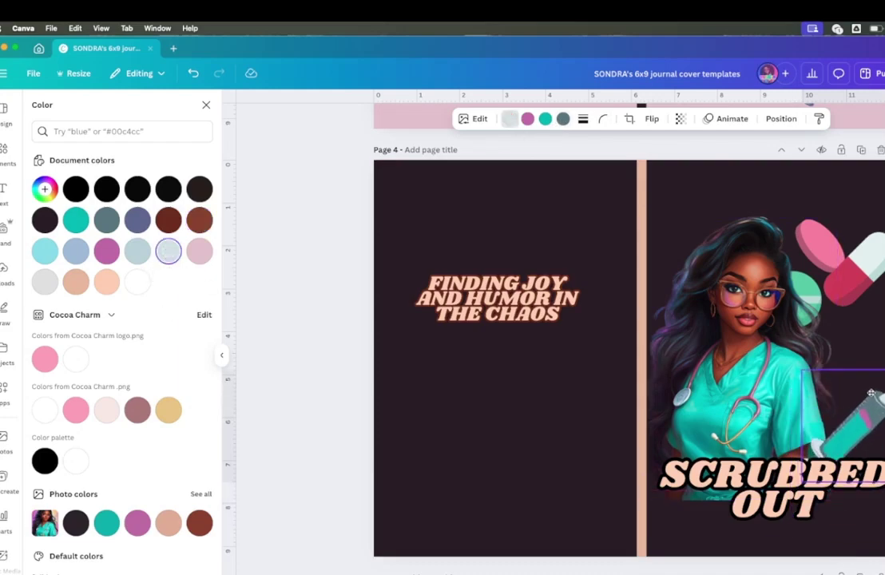
click(533, 122)
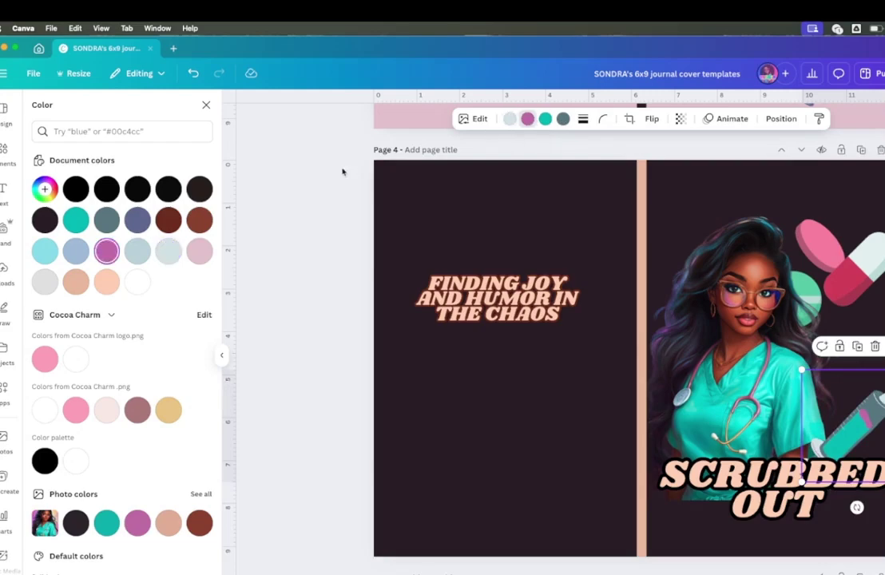
click(136, 284)
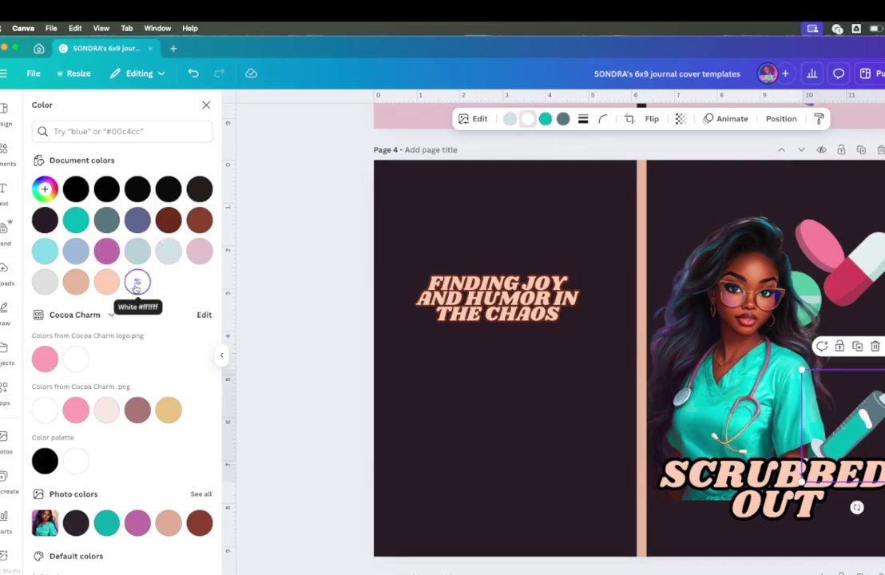
click(46, 358)
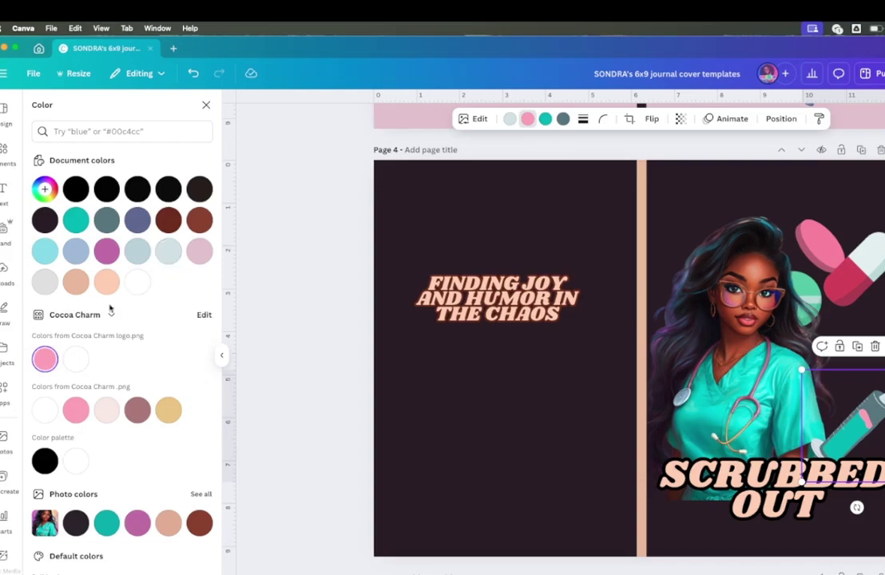
Step: Change the syringe's pink on page 4 to white and its teal to Cocoa Charm pale pink, and shift it up above the title
click(77, 359)
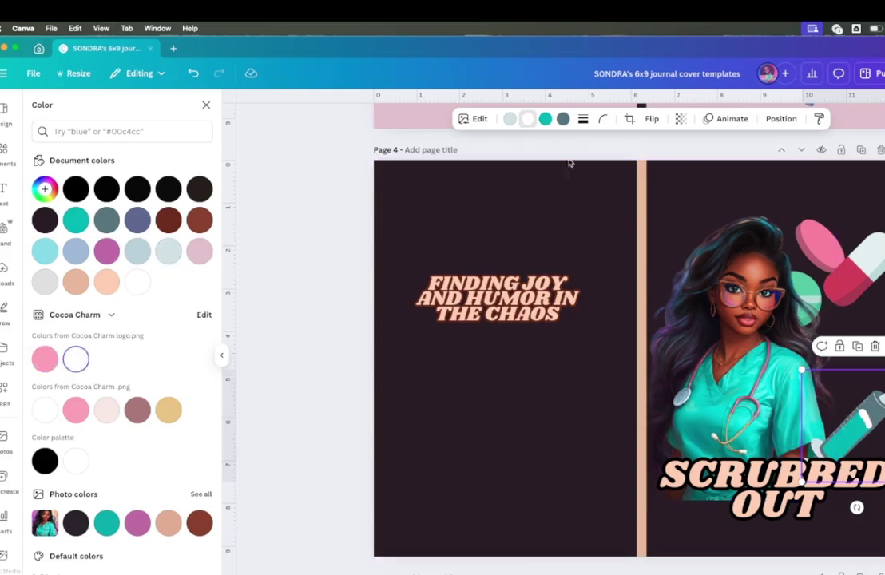
click(546, 120)
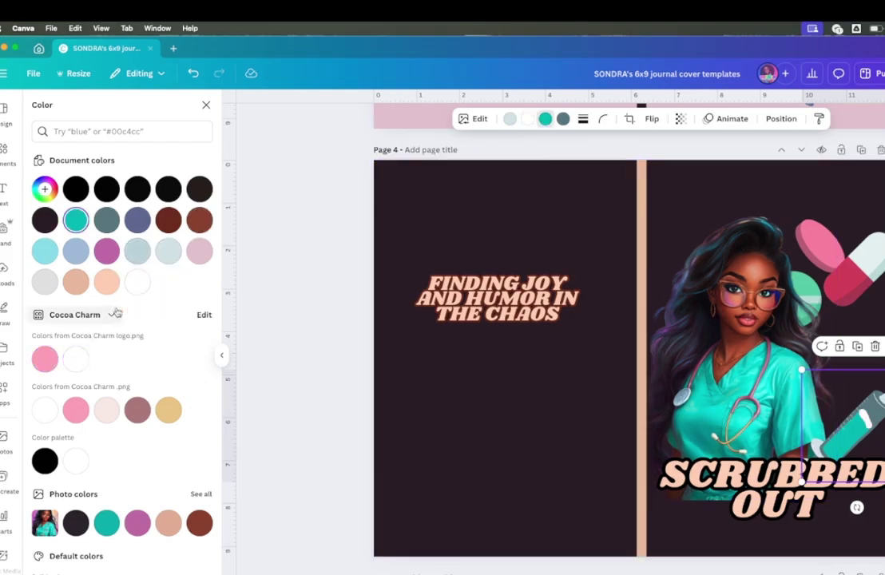
click(105, 411)
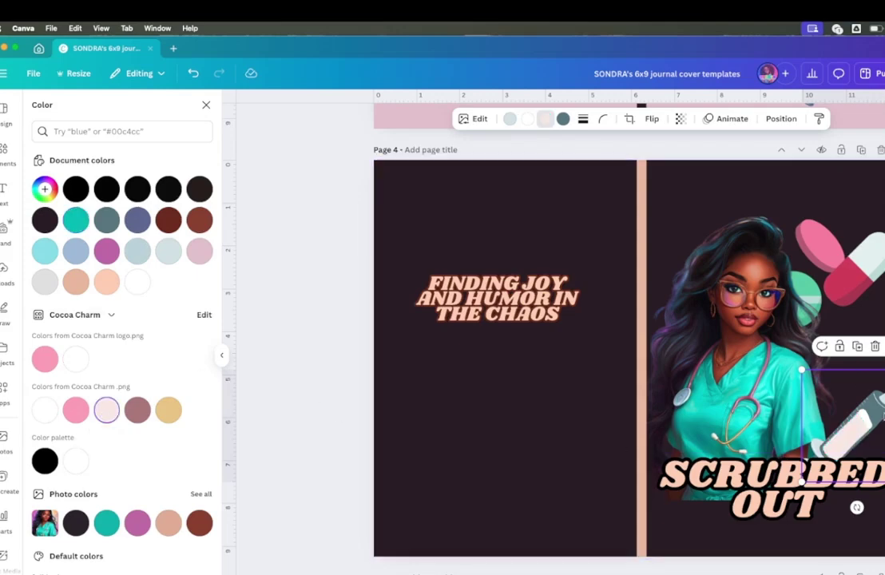
drag(883, 421, 875, 395)
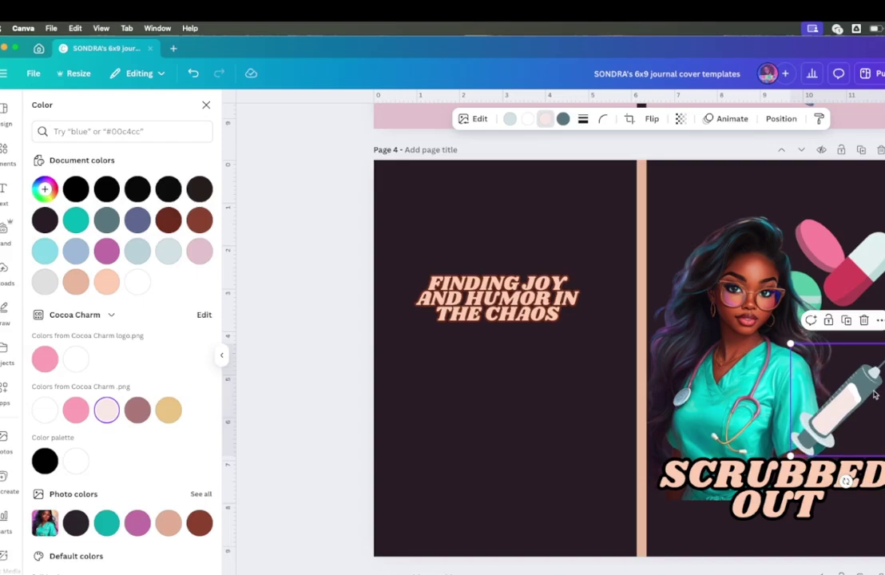
Step: On the pink page 3, move the syringe down beside the word OUT and shift the nurse portrait up above the title
click(791, 507)
scroll(763, 256, up, 6)
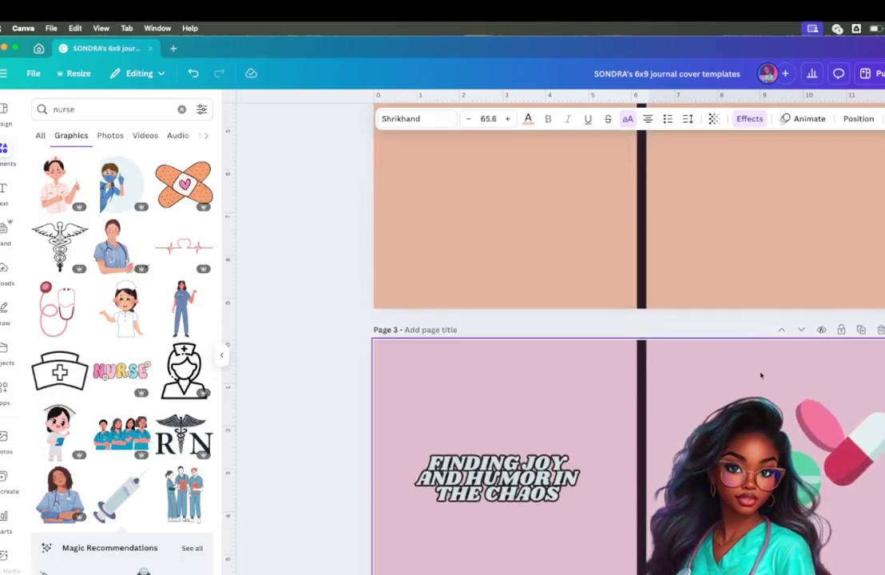
scroll(761, 376, down, 2)
click(758, 376)
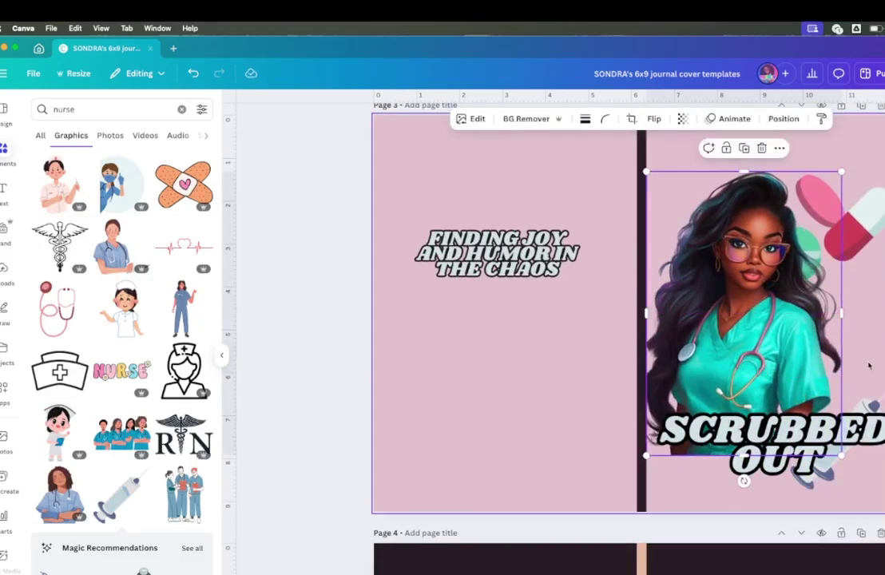
click(804, 396)
drag(839, 399, 838, 434)
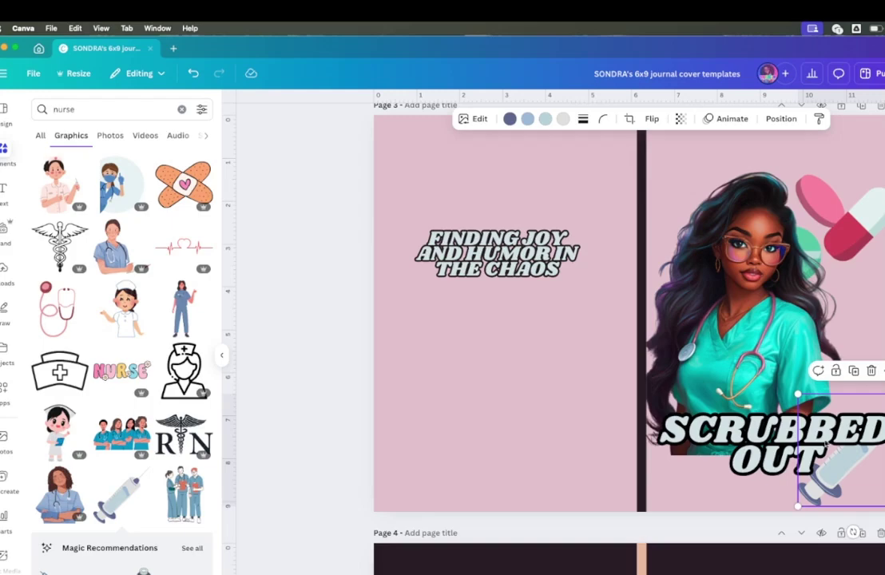
drag(748, 322, 750, 304)
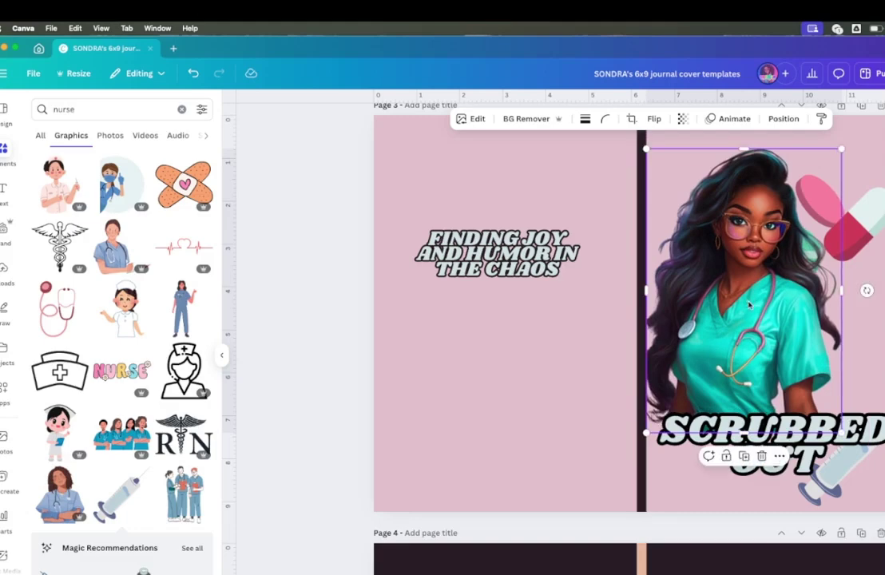
Step: Shrink the pills graphic on page 3 and place it beside the nurse's head, clear of her hair
scroll(750, 306, up, 1)
scroll(749, 304, up, 1)
click(876, 284)
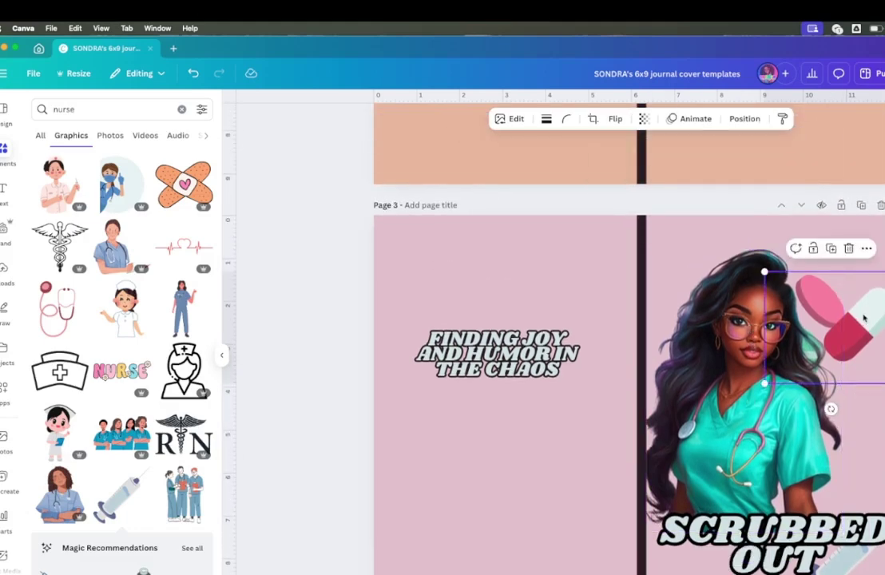
drag(878, 285, 880, 285)
drag(884, 243, 875, 273)
drag(832, 300, 858, 279)
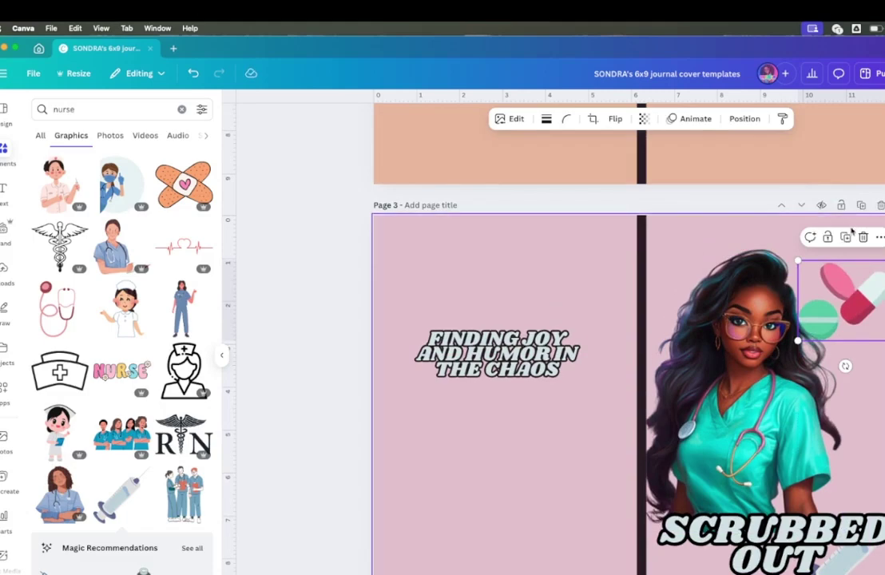
Step: Add a new page after page 2 and apply the pink "Scrubbed Out" layout from the 6x9 journal covers KDP design
scroll(859, 416, down, 5)
scroll(862, 431, down, 2)
scroll(862, 431, up, 4)
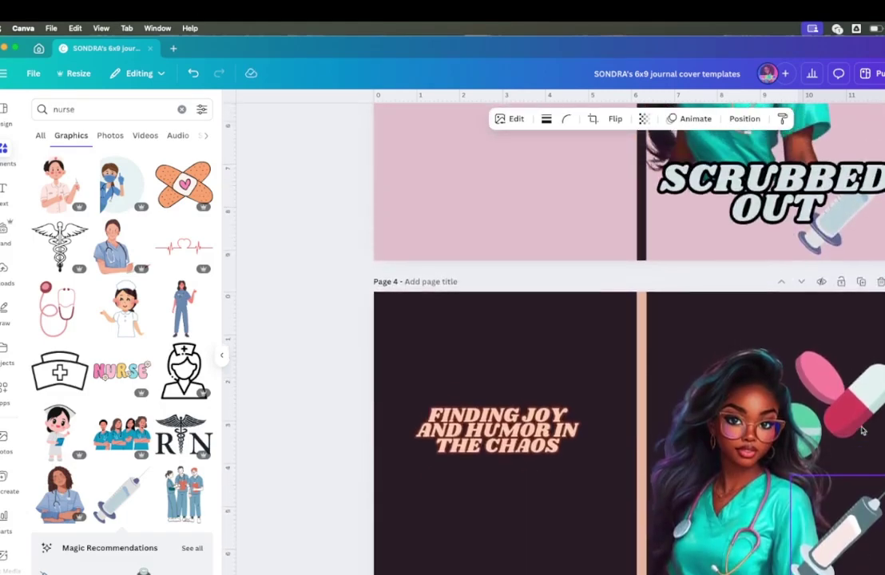
scroll(862, 431, up, 5)
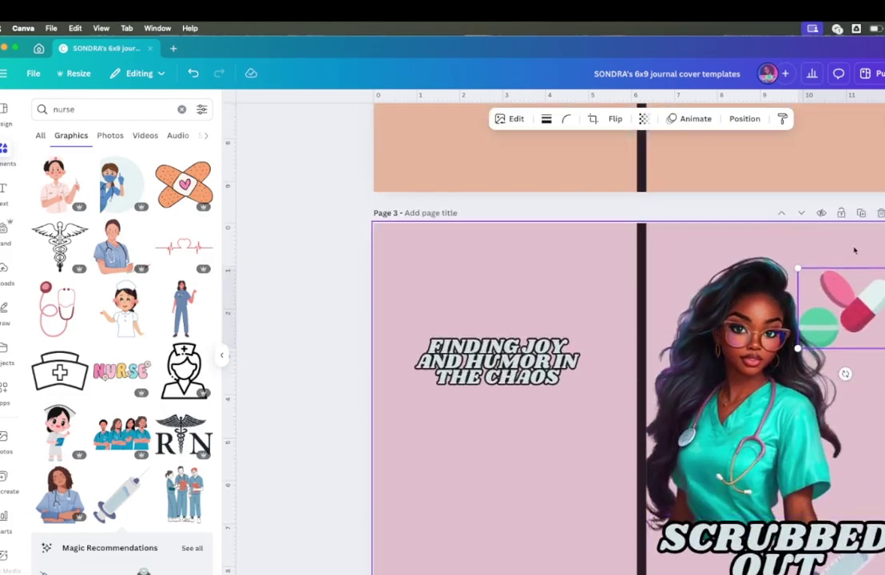
scroll(859, 216, up, 5)
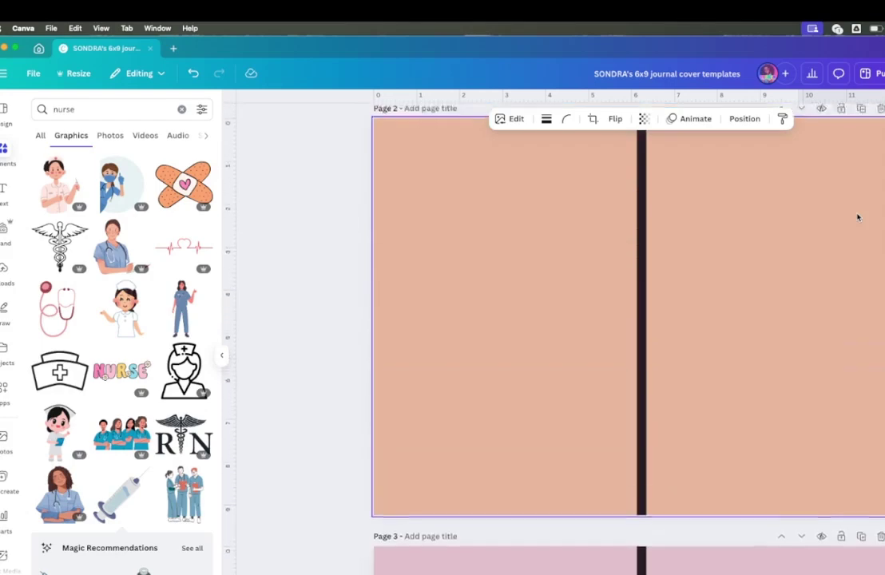
click(861, 214)
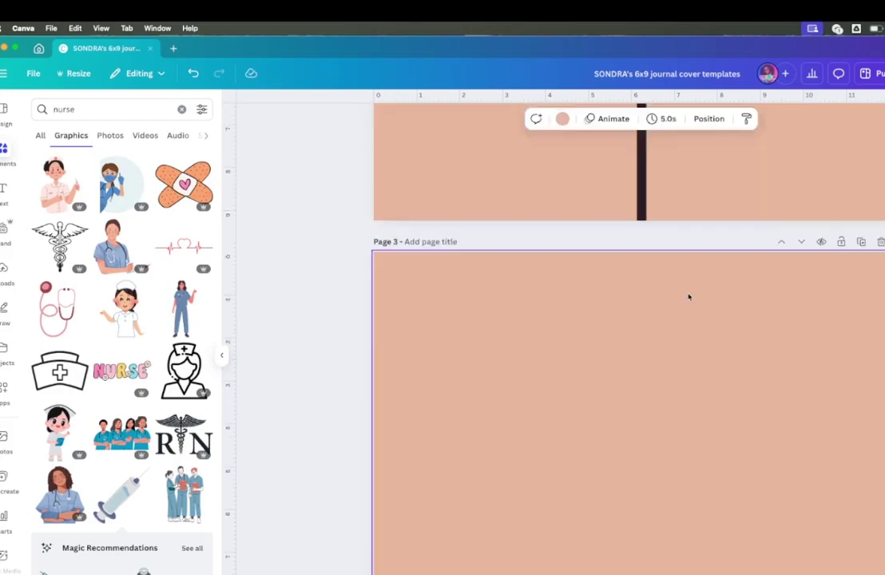
click(4, 349)
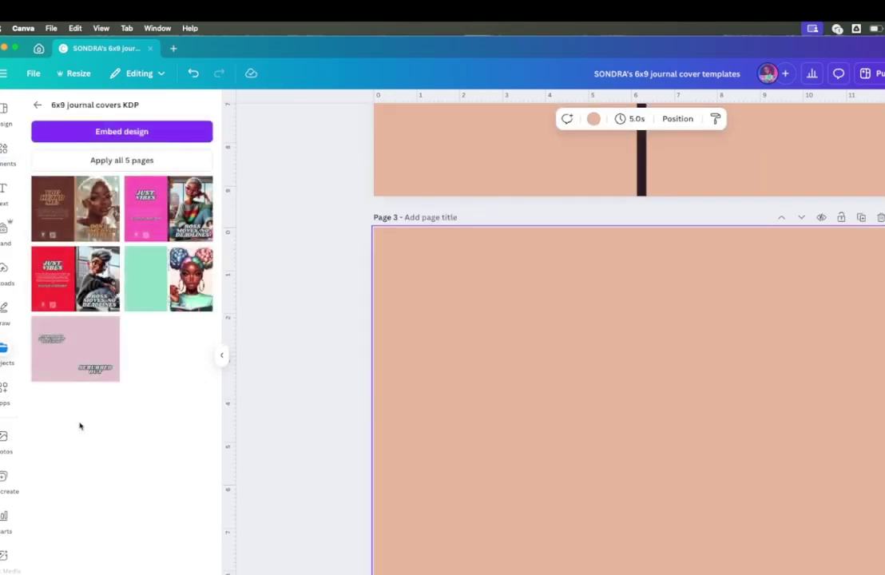
click(74, 371)
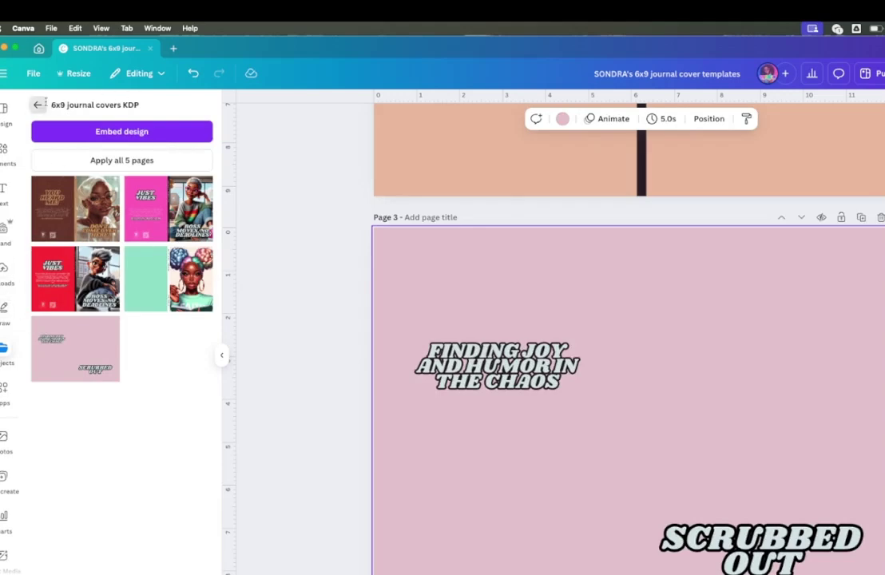
Step: Insert the nurse in white glasses from the Planners and Journals images and place her on the front cover above the title
click(37, 105)
click(152, 462)
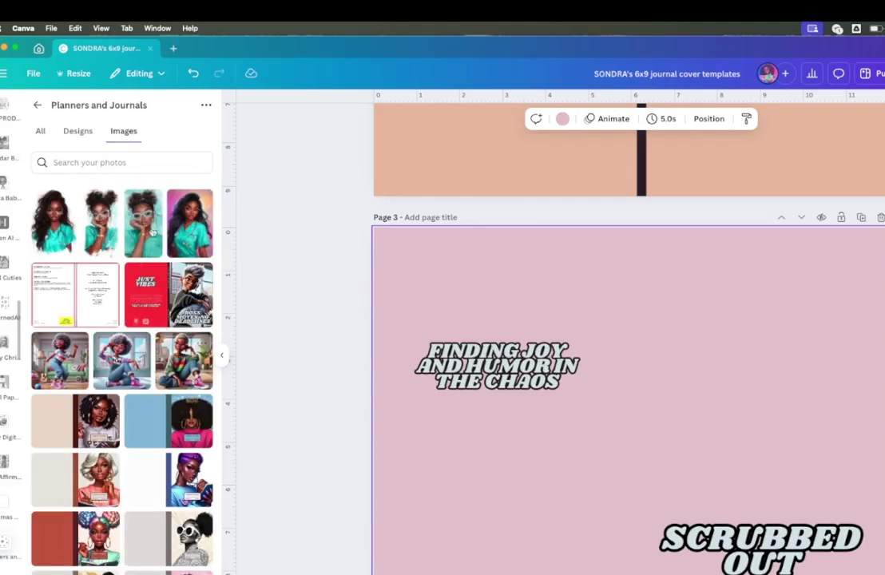
click(143, 228)
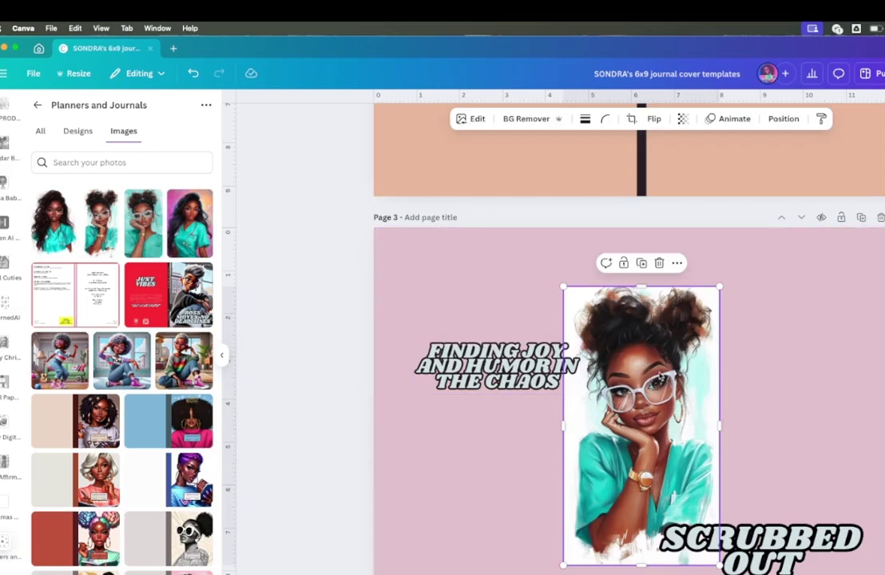
drag(660, 378, 783, 352)
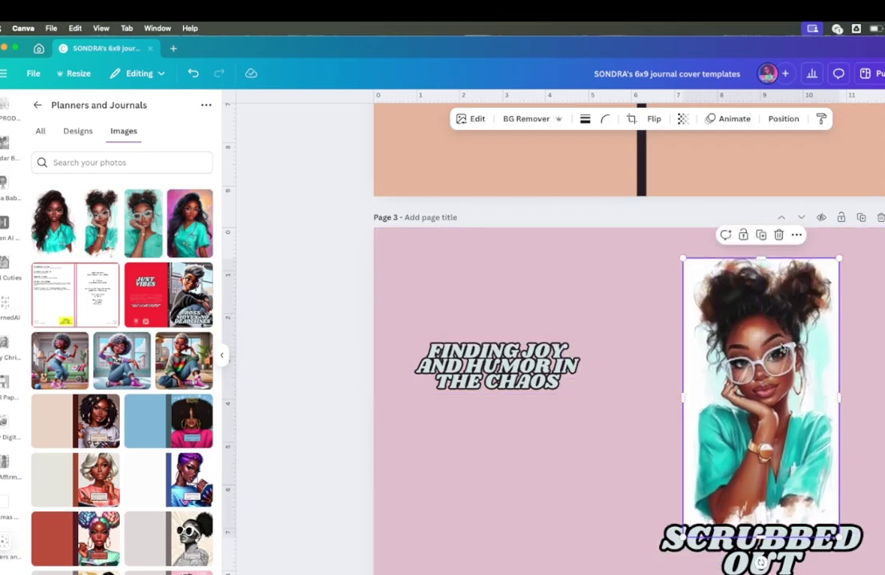
Step: Try removing the nurse image's background and selecting the woman with Magic Grab
click(521, 118)
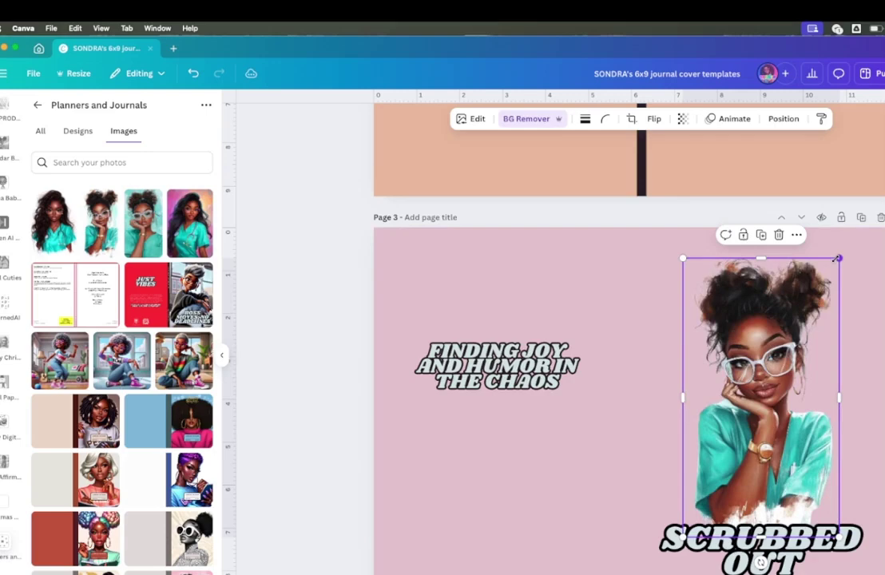
click(194, 73)
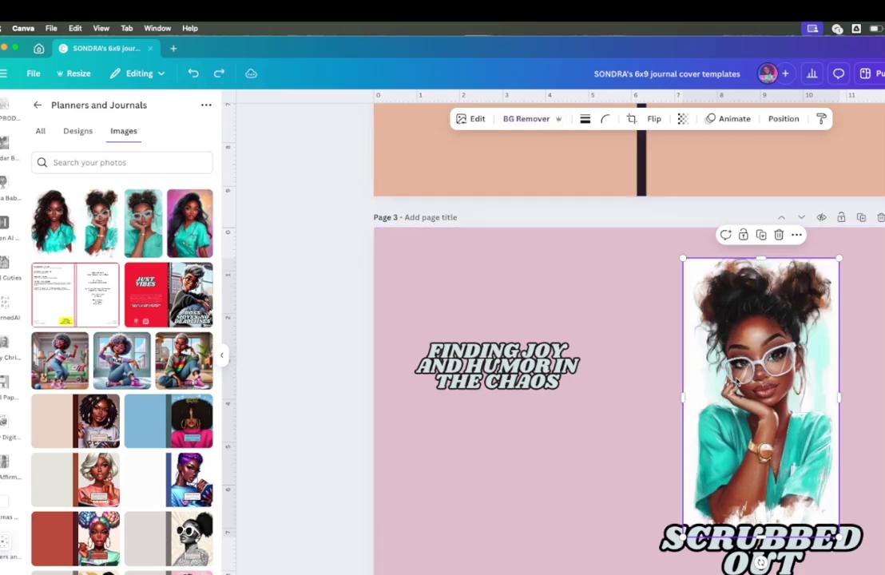
click(472, 119)
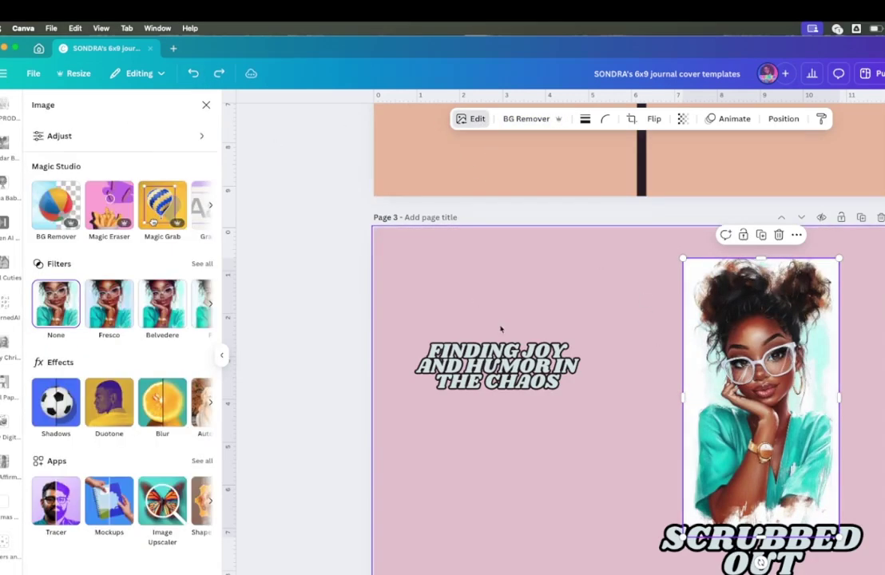
click(151, 227)
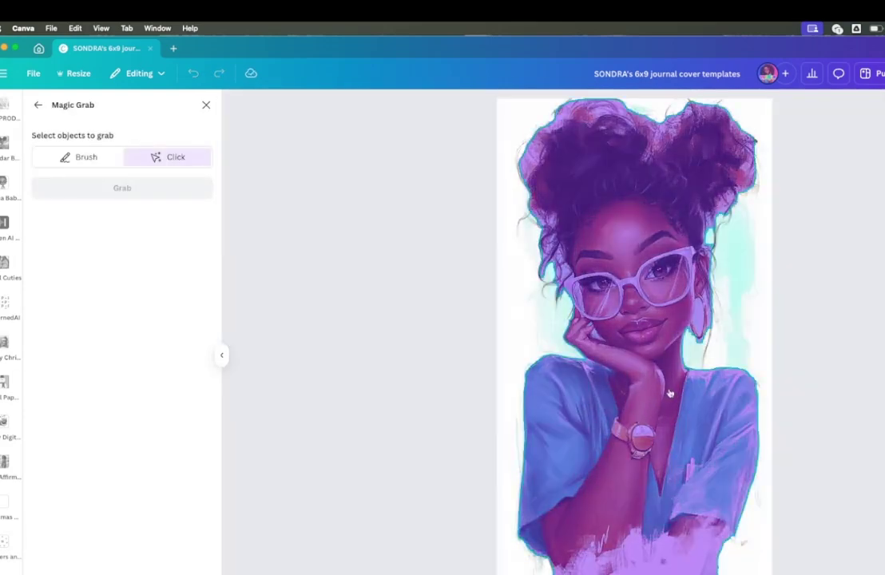
click(639, 354)
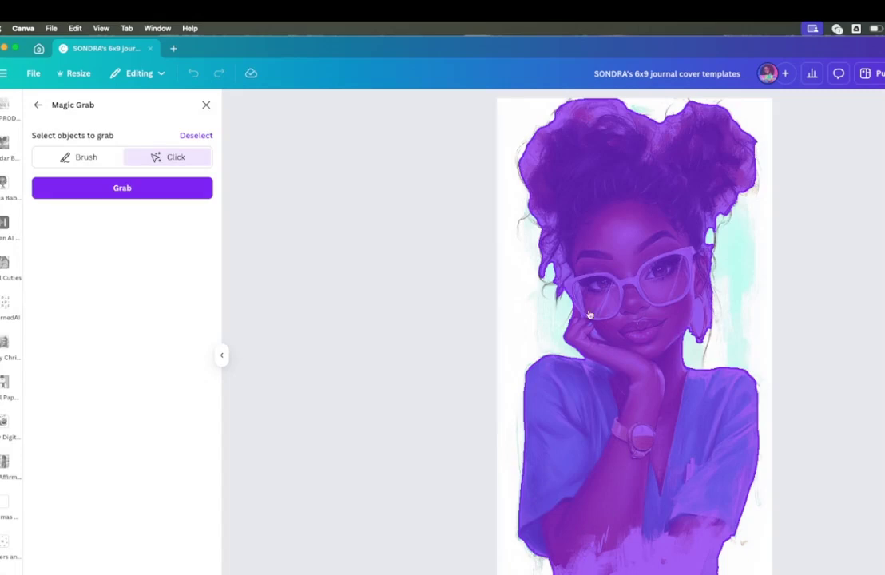
click(205, 105)
Step: Enlarge the nurse image and extend its edges to fill the front cover from the page's upper to lower edge
drag(821, 362, 826, 331)
drag(844, 504, 874, 514)
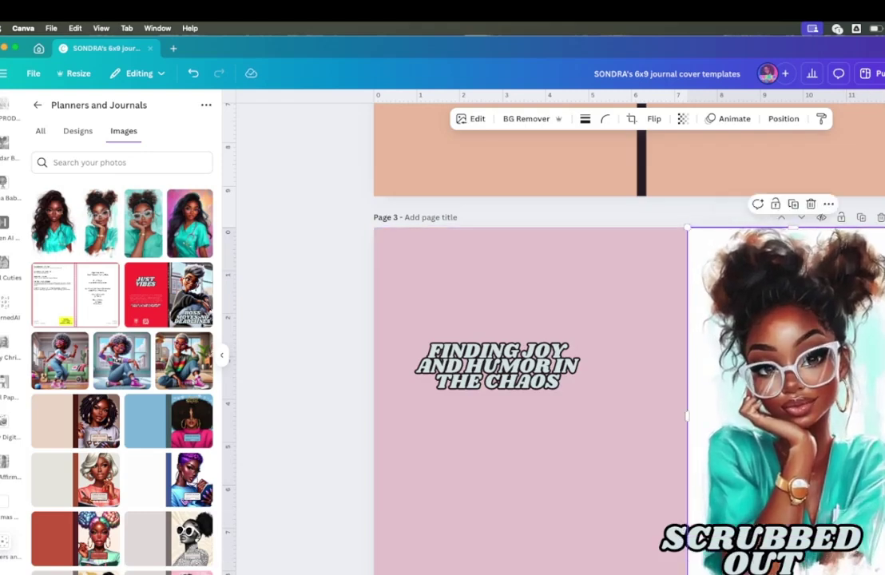
drag(879, 417, 884, 416)
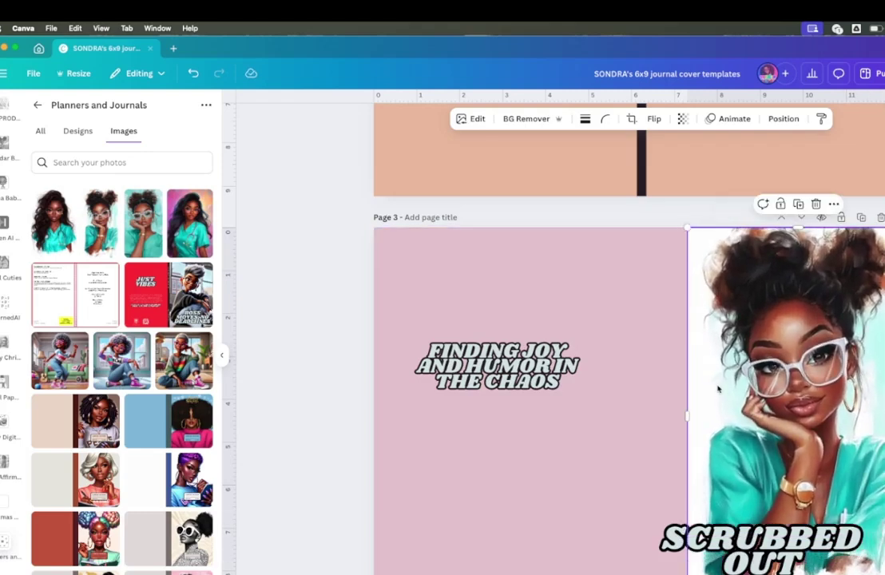
scroll(686, 352, down, 2)
drag(686, 348, 658, 348)
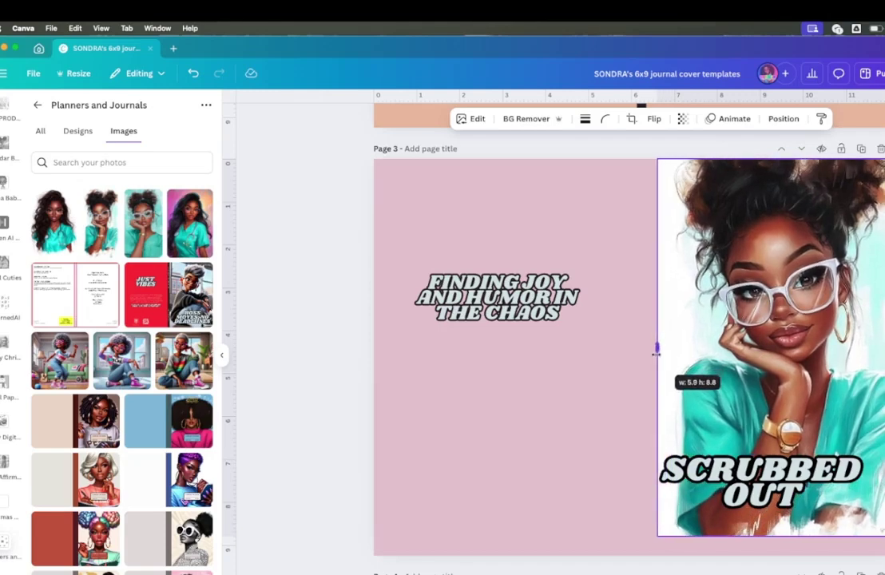
drag(784, 540, 786, 555)
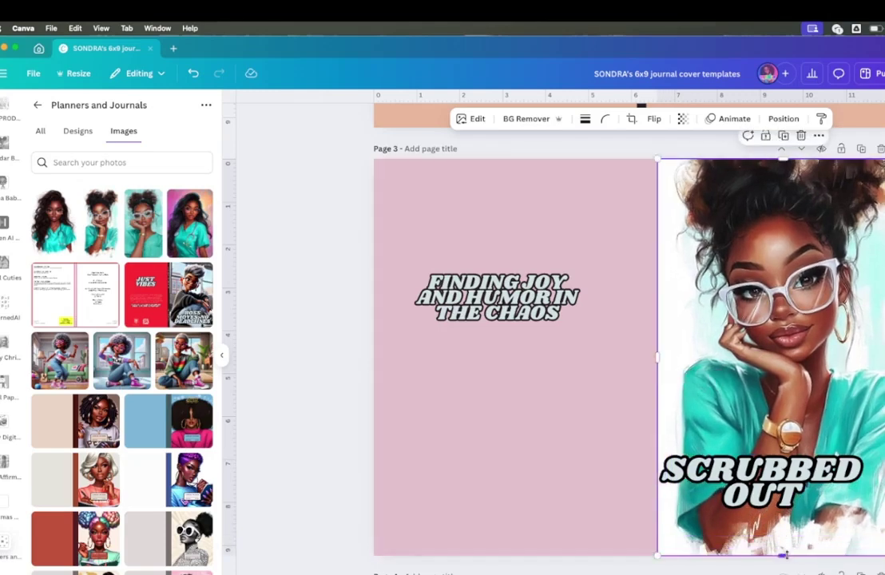
Step: Shift the nurse down within her slightly widened frame and move the "Scrubbed Out" title toward the middle of the front cover
double_click(856, 384)
drag(856, 388, 855, 425)
key(Return)
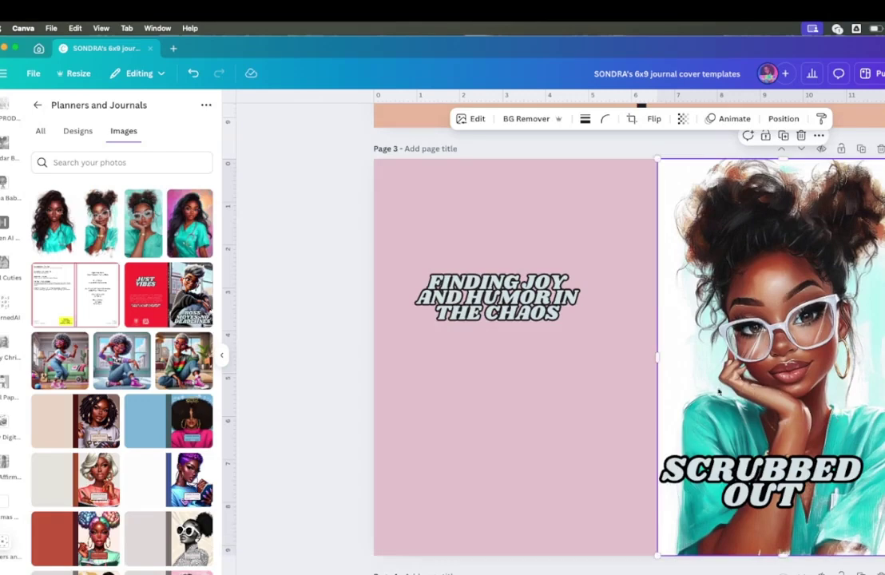
mouse_move(656, 357)
mouse_down()
mouse_move(635, 358)
mouse_move(651, 358)
mouse_up()
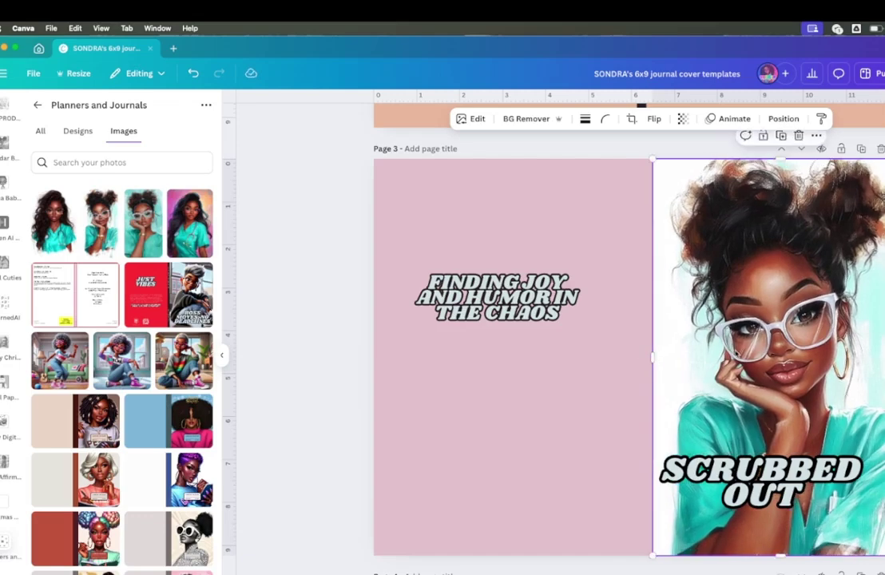
drag(740, 487, 764, 498)
Step: Copy the dark spine strip from page 2 onto page 3 and extend the nurse image's edge to meet it
click(615, 180)
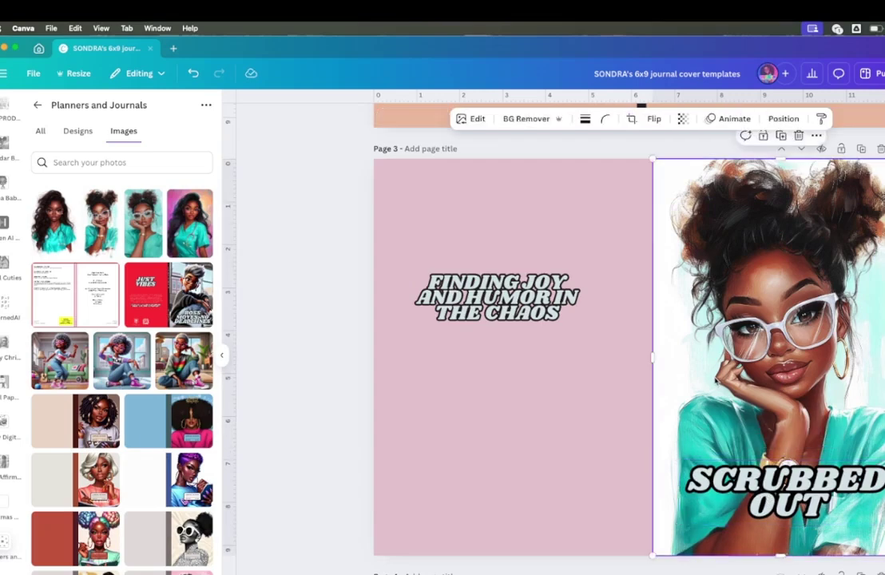
scroll(639, 188, up, 2)
click(639, 183)
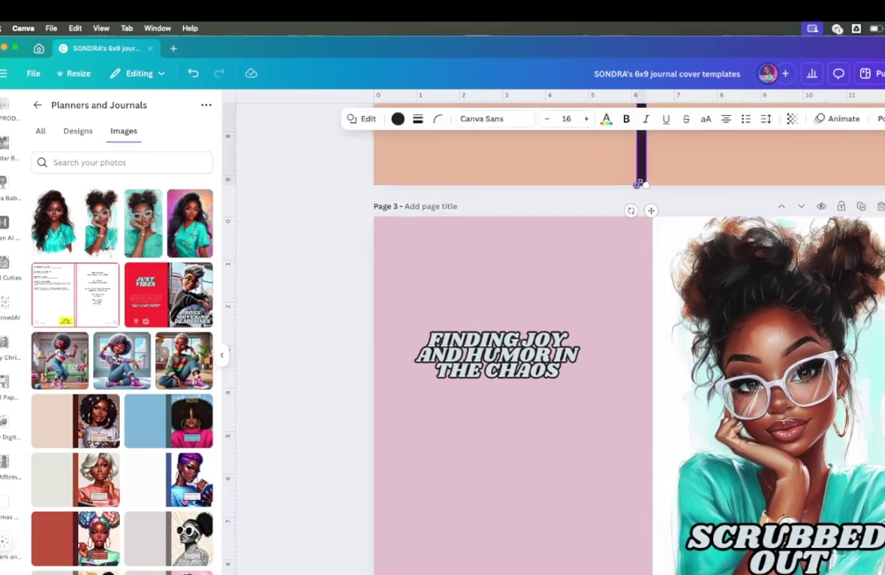
drag(639, 183, 636, 309)
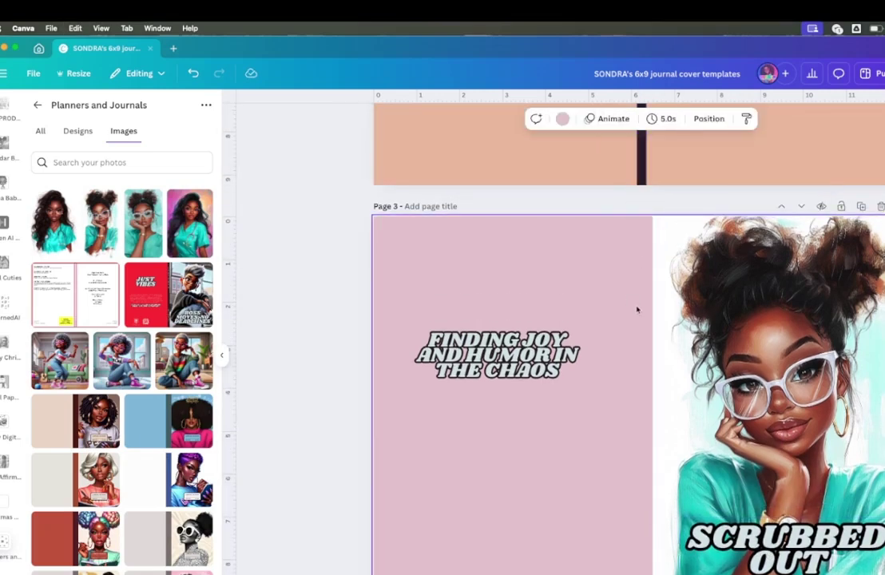
click(668, 340)
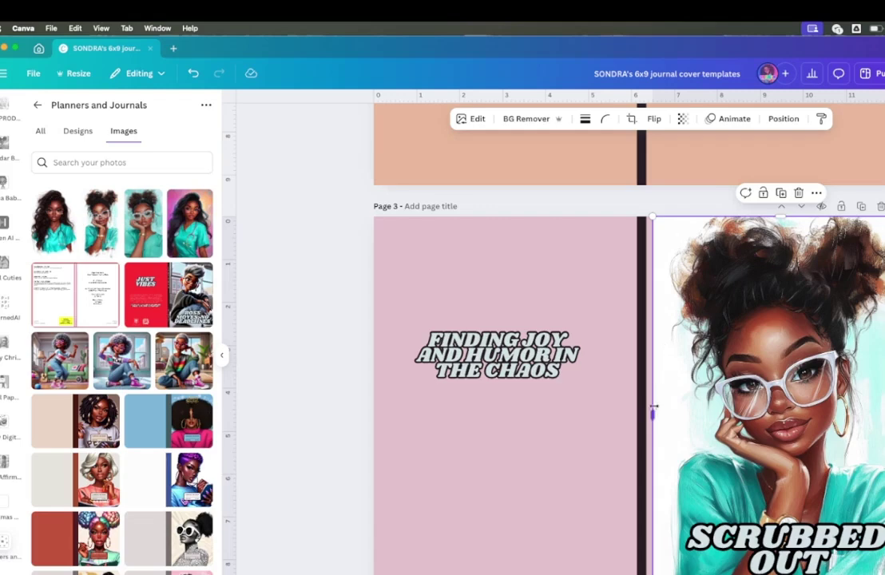
drag(652, 415, 646, 414)
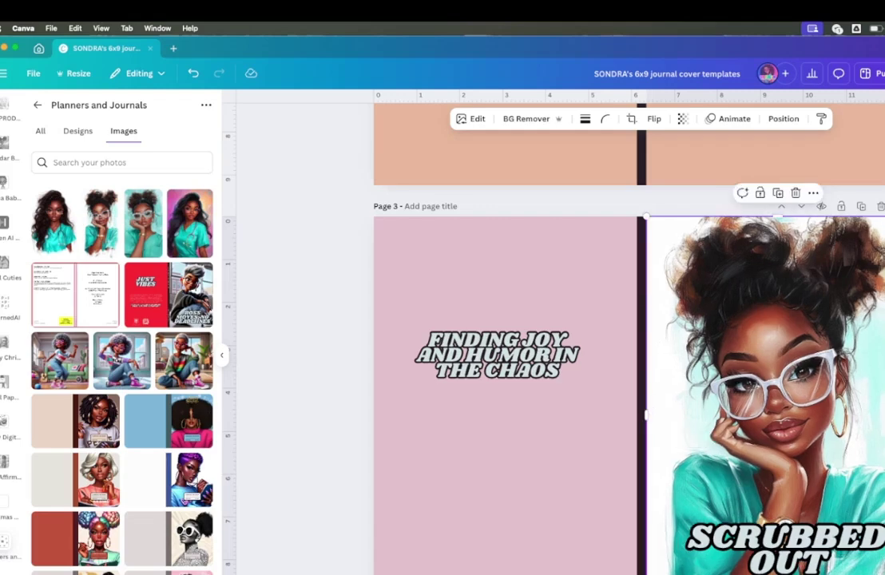
Step: Shift the nurse slightly down within her frame and apply the nurse image's colors to page 3
double_click(869, 470)
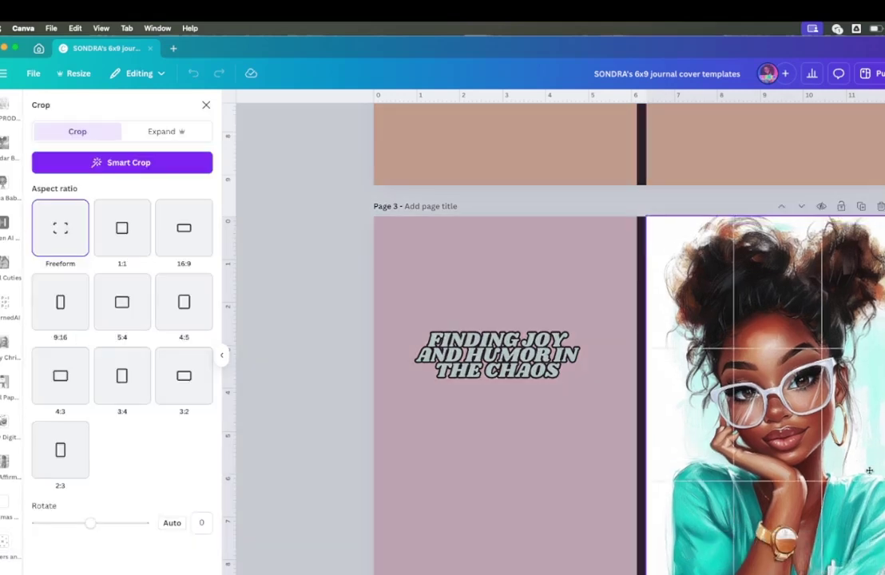
scroll(869, 470, down, 2)
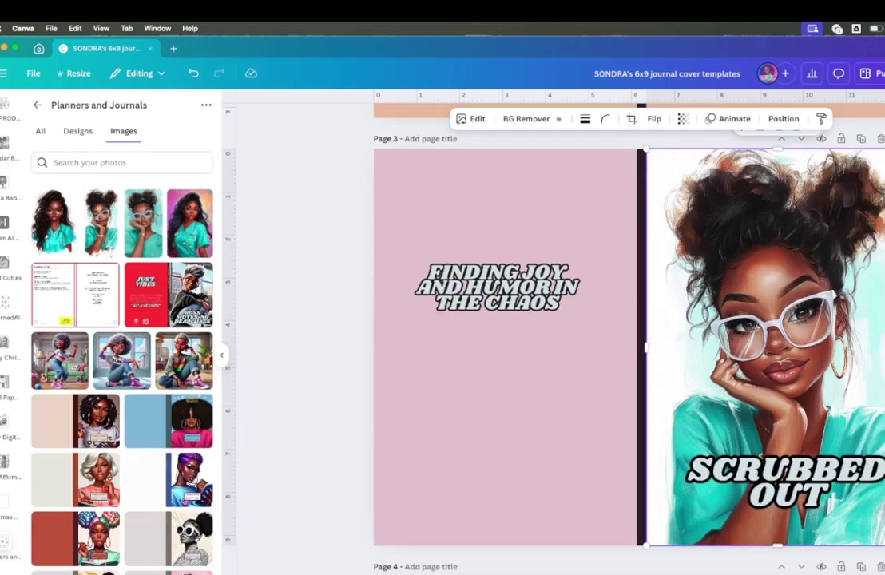
click(593, 471)
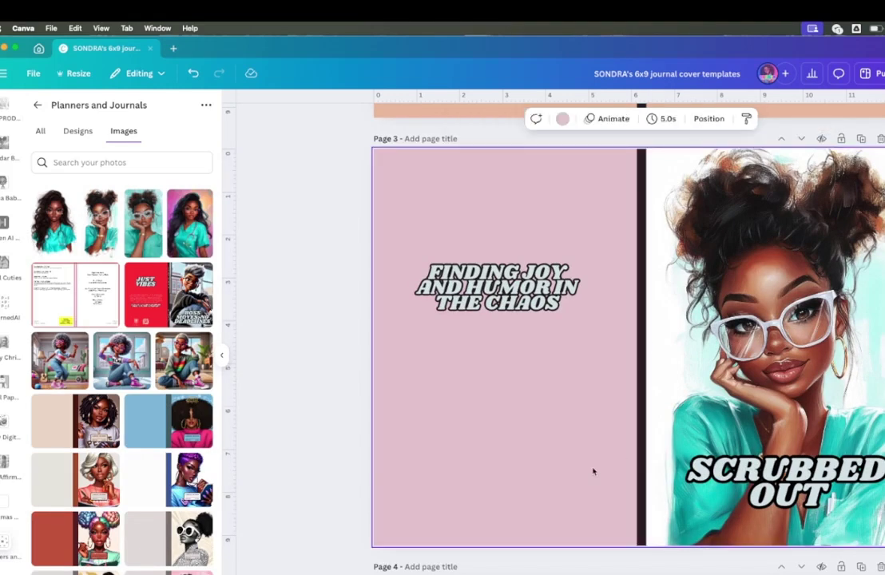
right_click(685, 452)
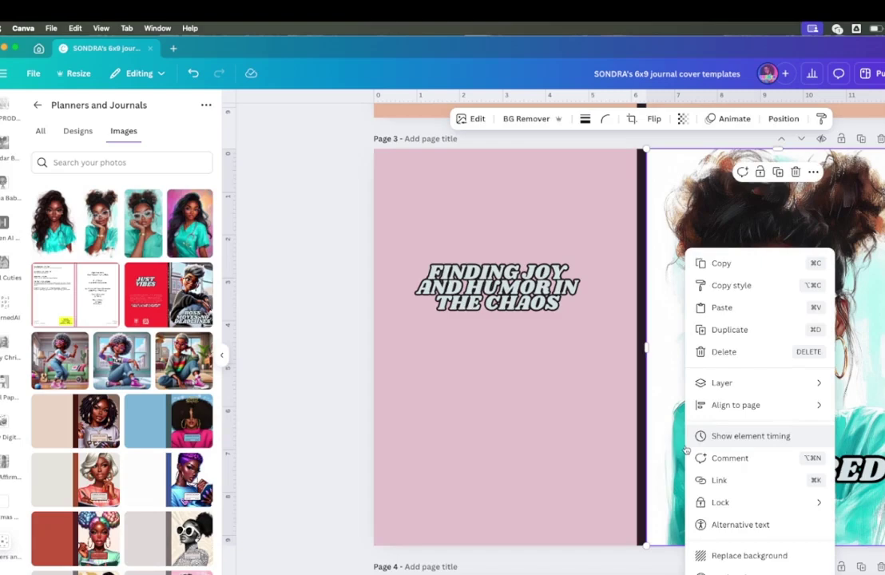
click(749, 556)
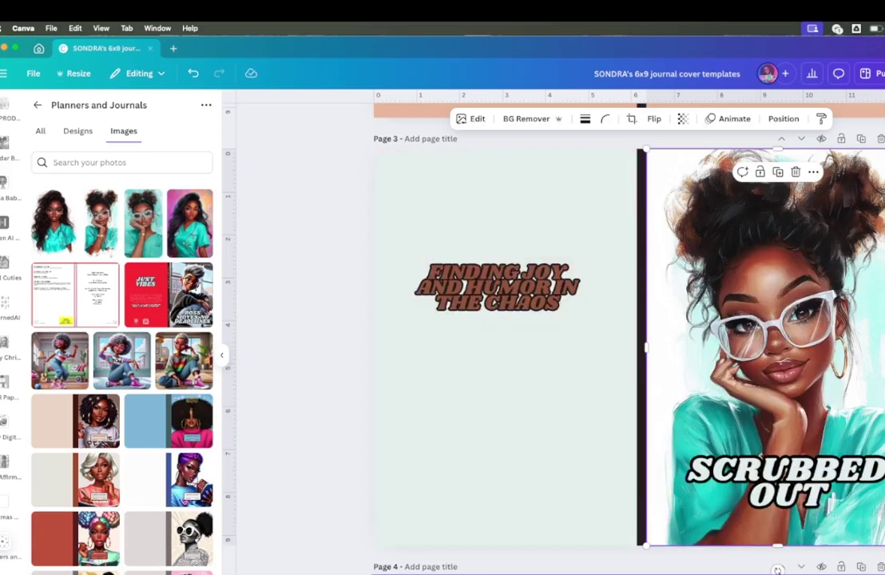
Step: Color the "Scrubbed Out" title on page 3 brown and change its outline to white
click(747, 484)
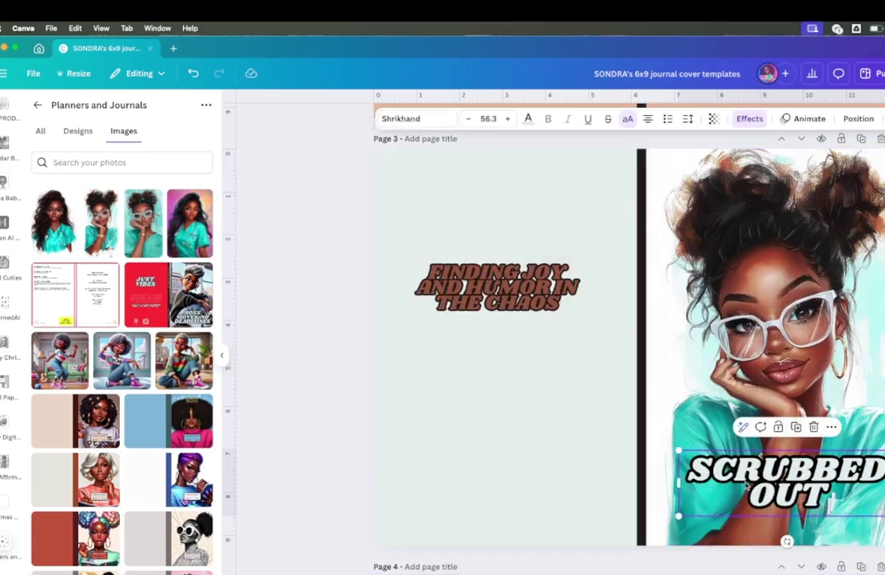
click(528, 120)
click(45, 251)
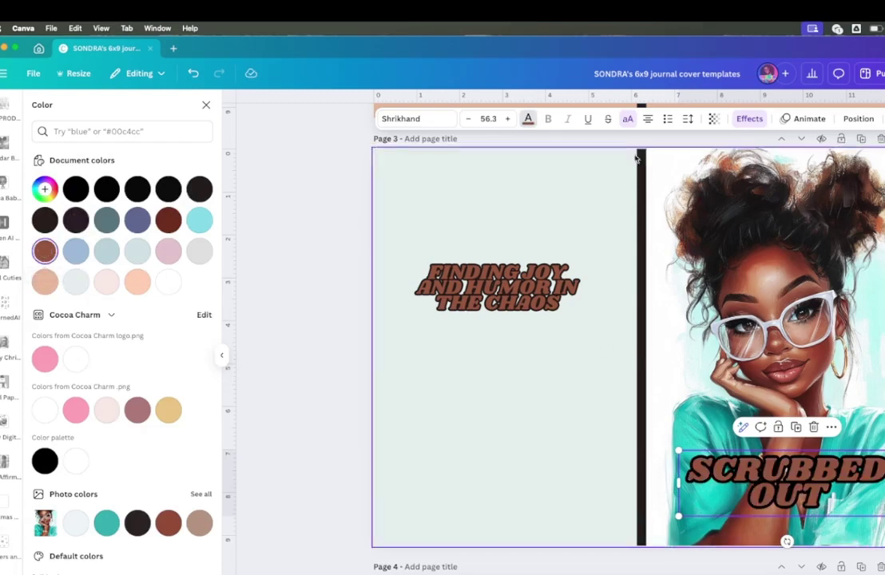
click(750, 118)
click(204, 343)
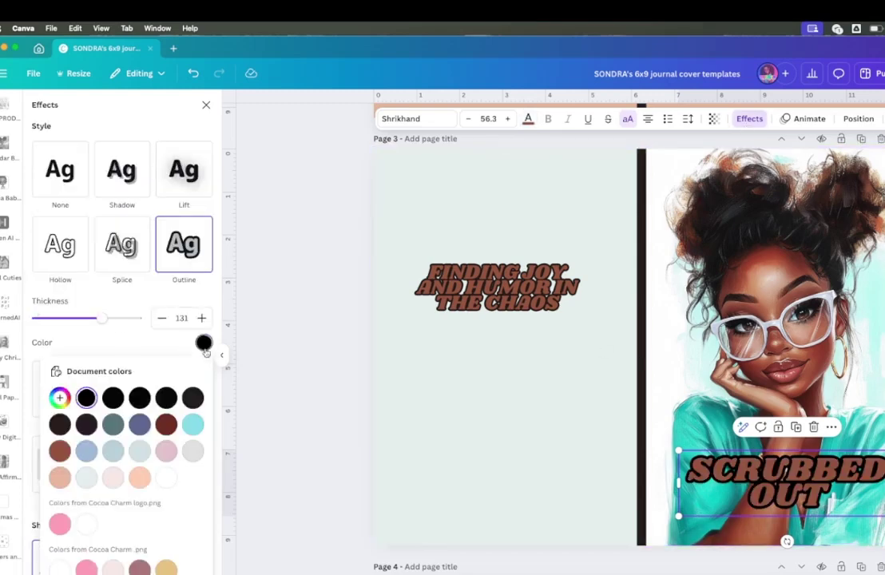
click(166, 477)
Step: Change the outline of the back-cover text "Finding joy and humor in the chaos" on page 3 to white
click(491, 288)
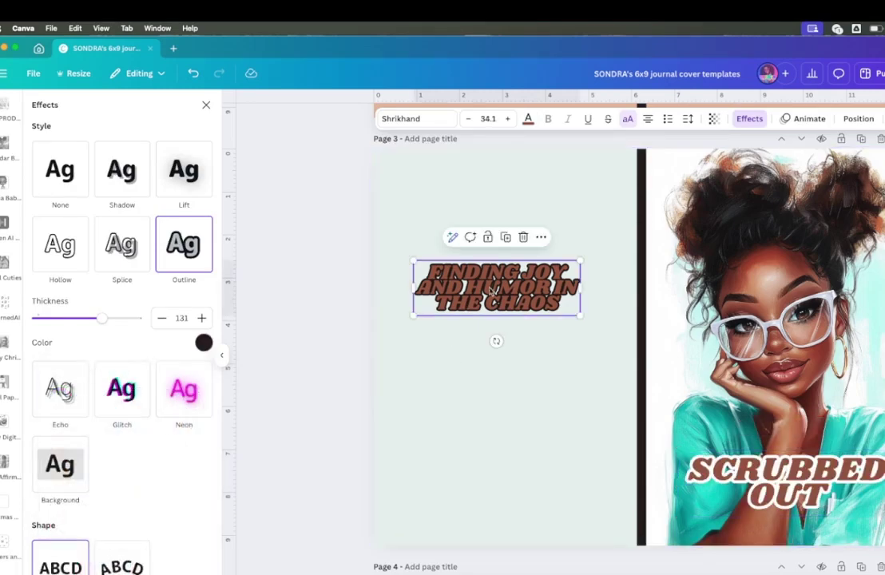
click(750, 118)
click(749, 118)
click(202, 342)
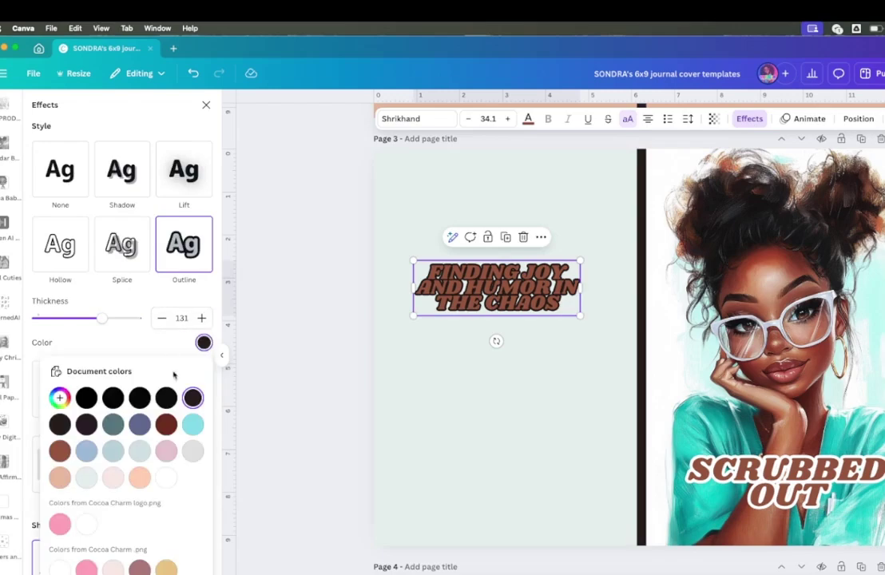
click(165, 477)
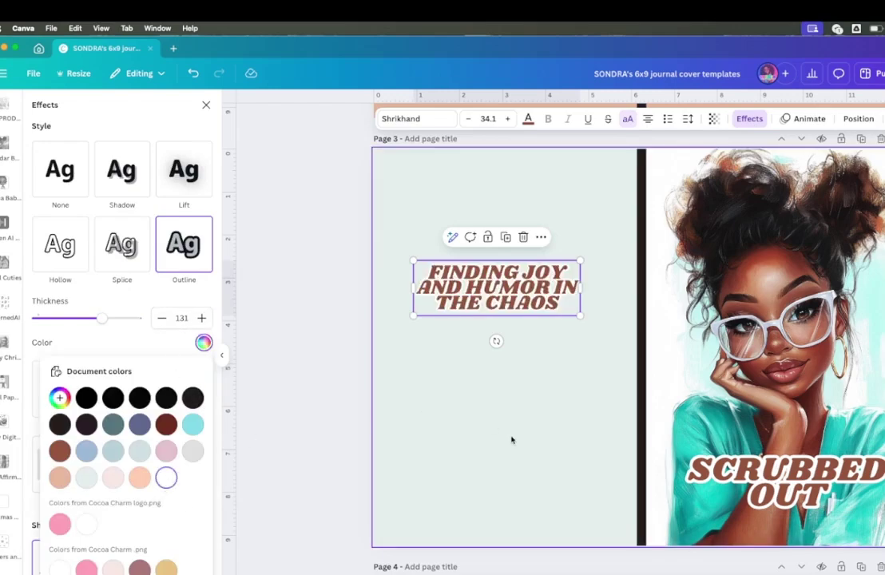
click(512, 439)
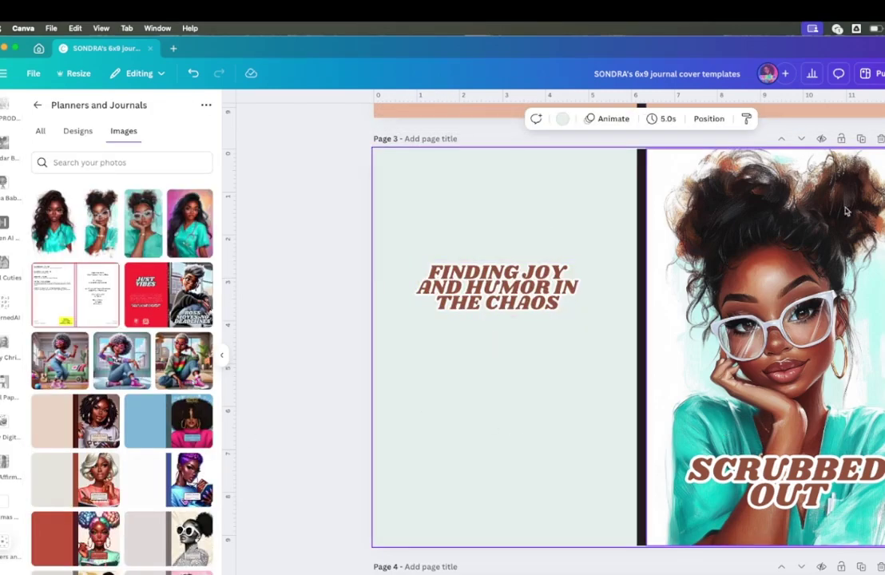
Step: Delete the duplicate of the page 3 cover and add a blank page 4 in its place
scroll(751, 312, down, 5)
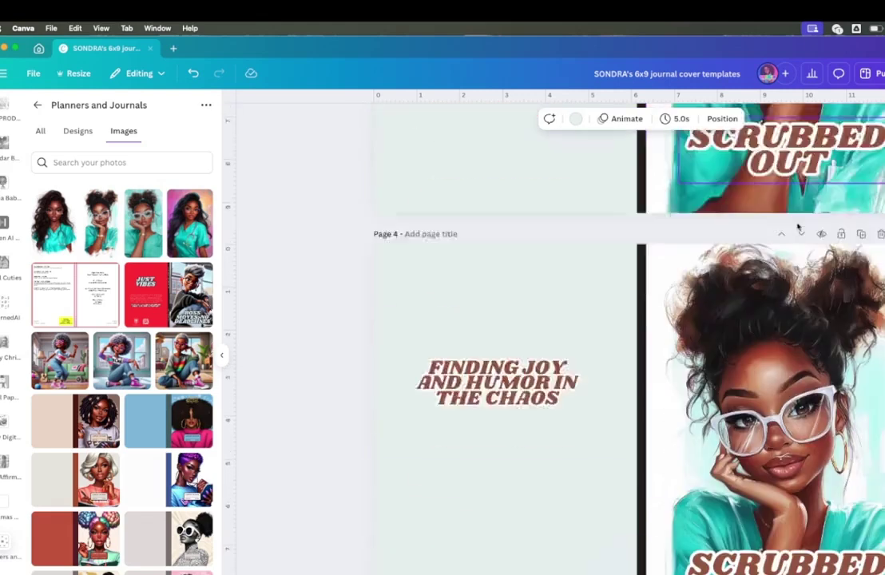
scroll(751, 311, up, 1)
scroll(751, 312, up, 5)
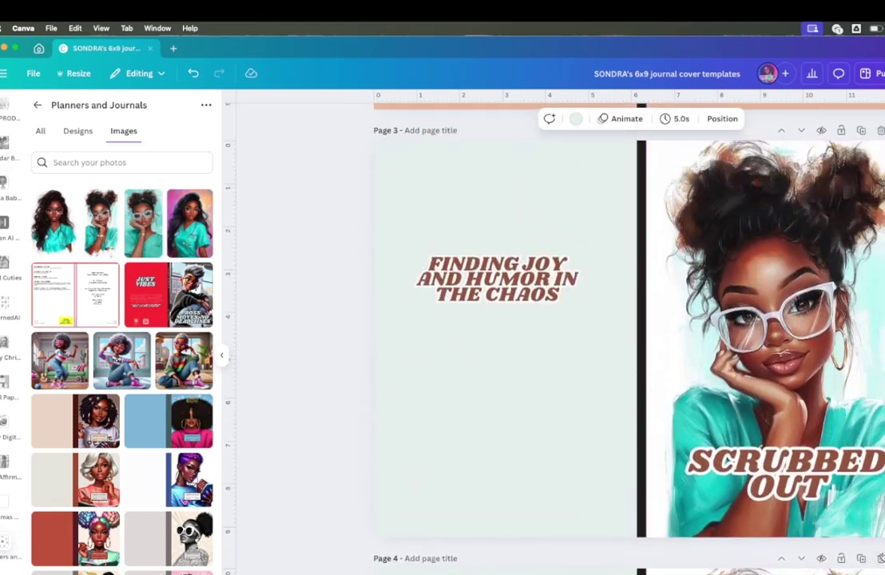
click(881, 558)
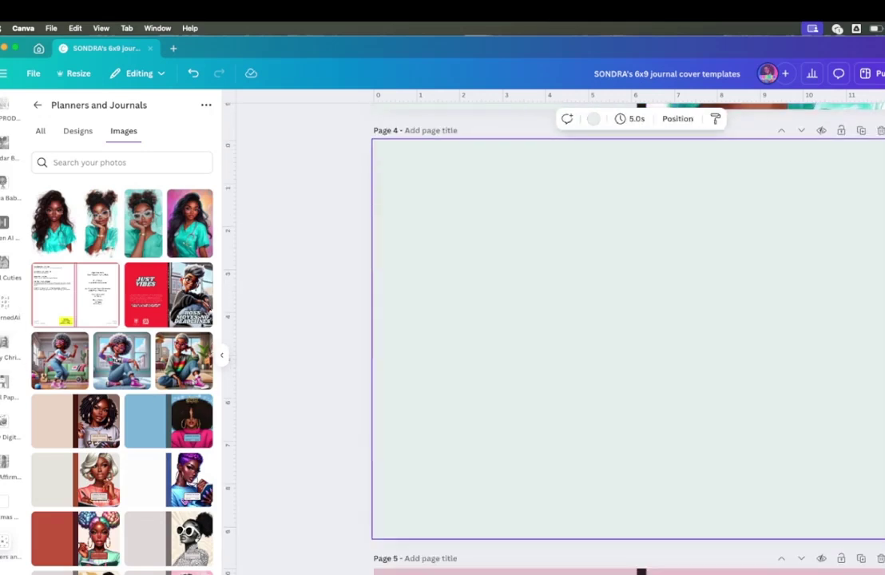
Step: Apply the pink "Scrubbed Out" page from the "6x9 journal covers KDP" design to page 4
scroll(9, 311, up, 5)
scroll(9, 311, up, 5)
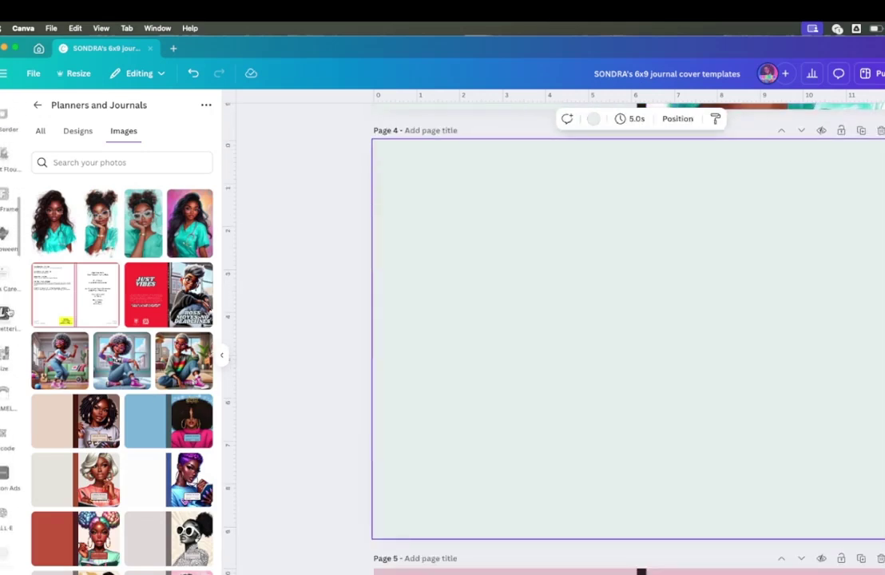
scroll(6, 312, up, 3)
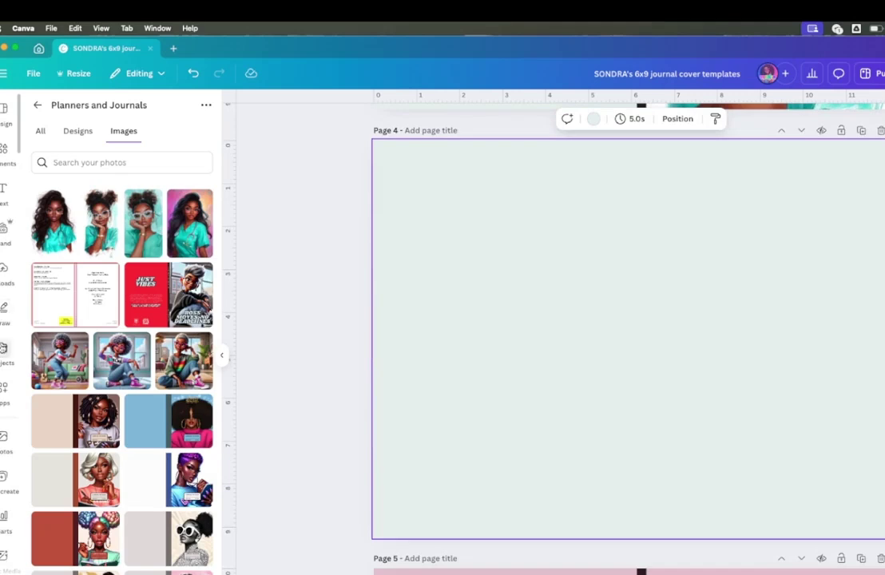
click(6, 349)
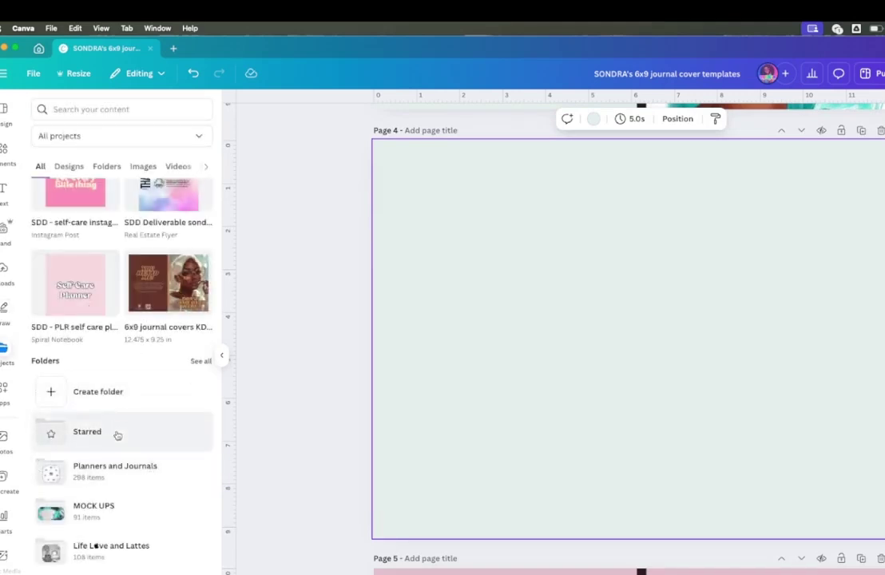
scroll(111, 374, up, 2)
click(146, 376)
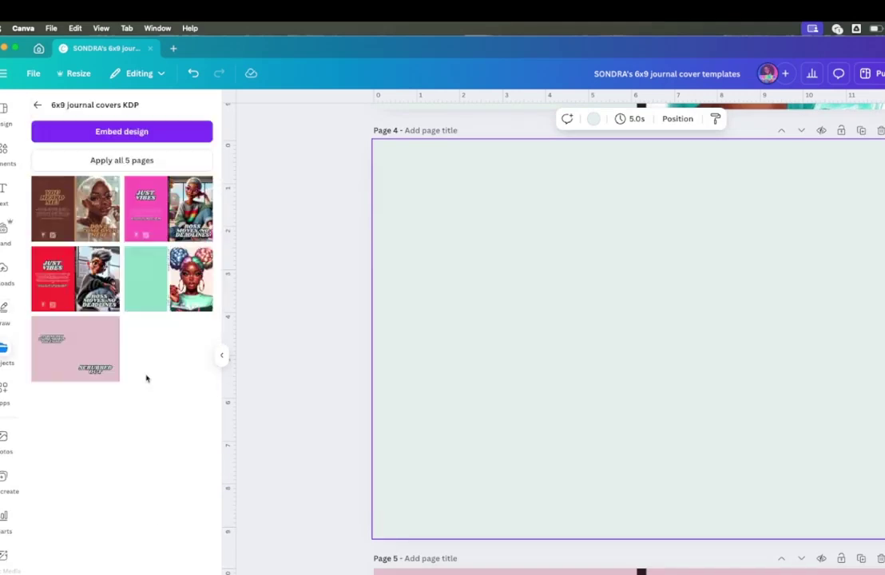
scroll(482, 322, up, 2)
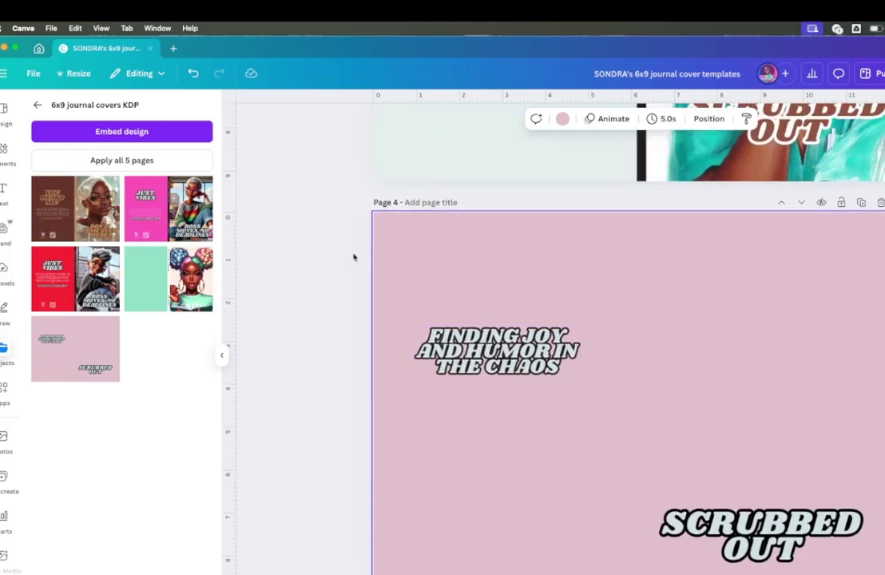
Step: Place the teal-background nurse portrait from the Planners and Journals folder on page 4's front cover and remove its background
click(36, 104)
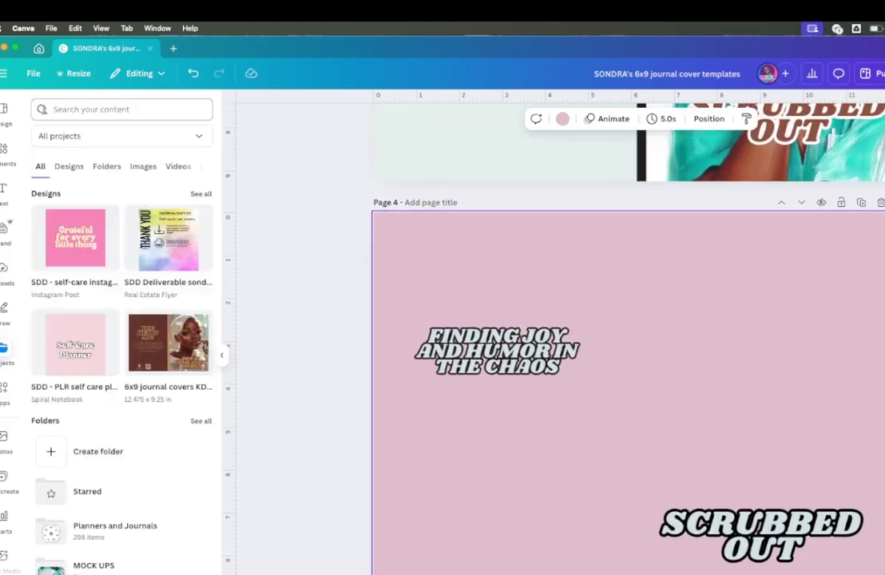
click(126, 523)
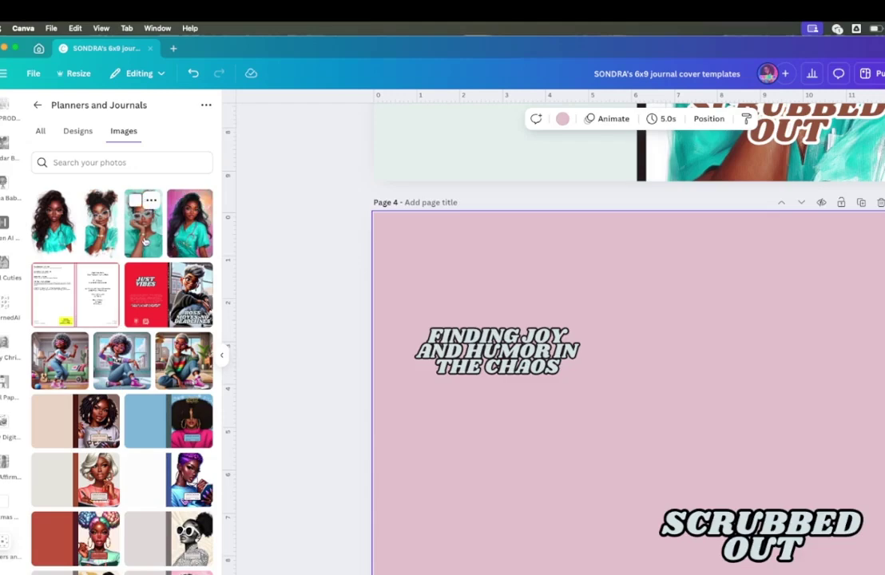
click(144, 241)
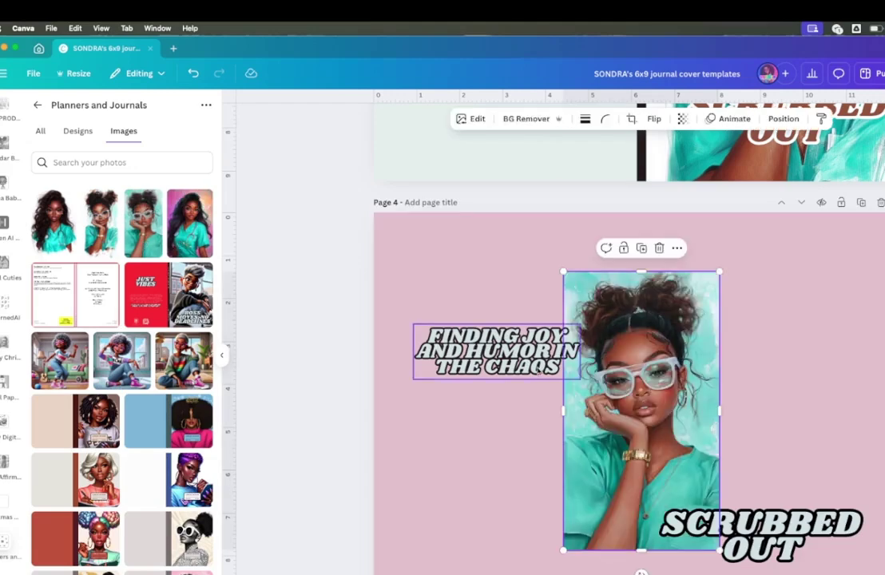
drag(668, 383, 781, 359)
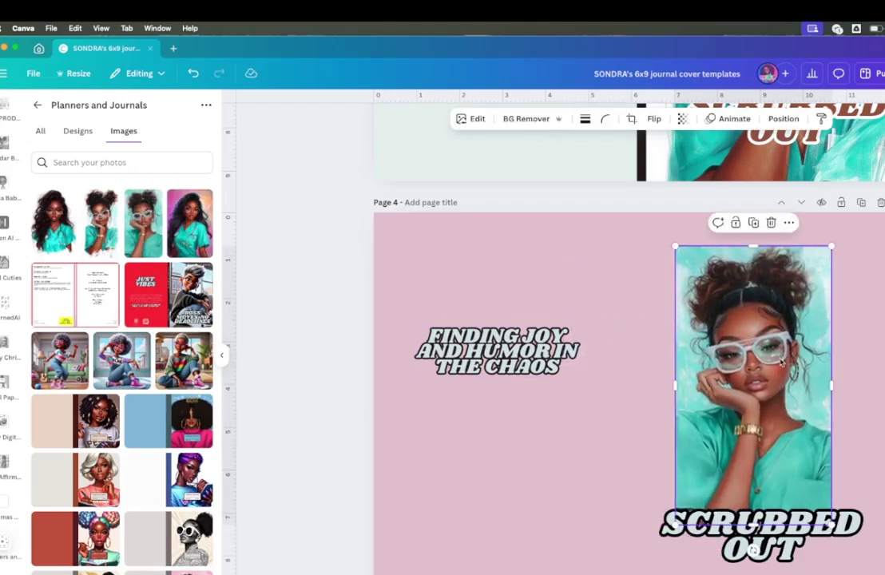
click(515, 120)
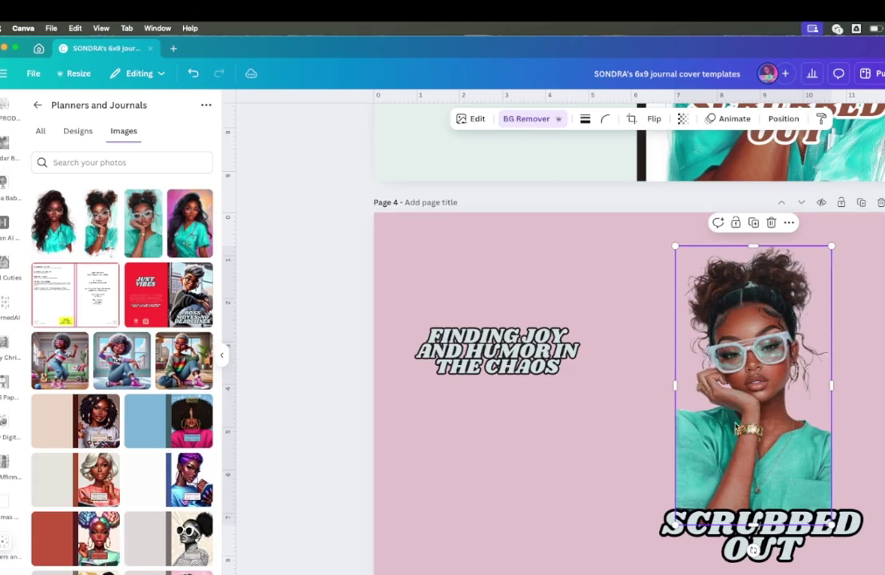
Step: Enlarge the cut-out nurse to fill page 4's front cover and align her frame with the page's upper edge
click(646, 401)
click(678, 375)
drag(832, 524, 884, 574)
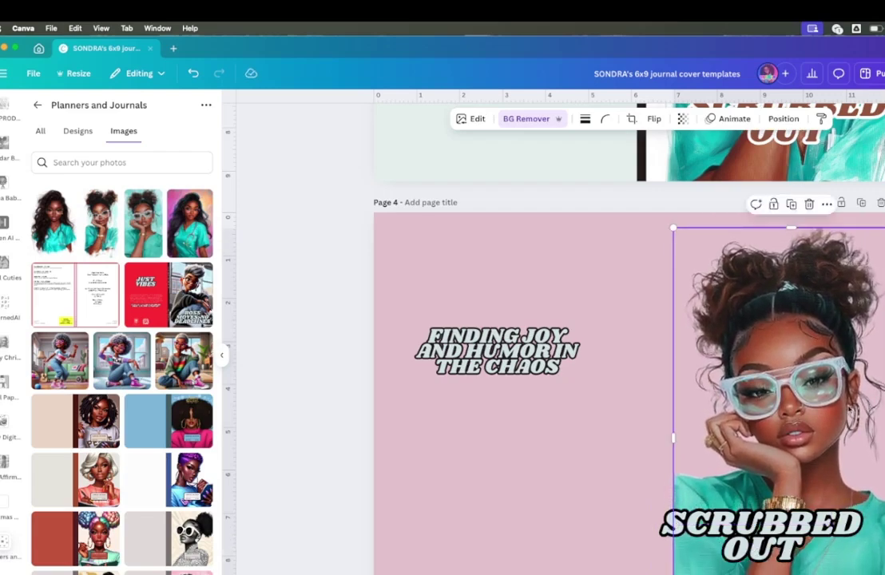
scroll(752, 406, down, 3)
drag(707, 471, 708, 428)
scroll(709, 429, up, 2)
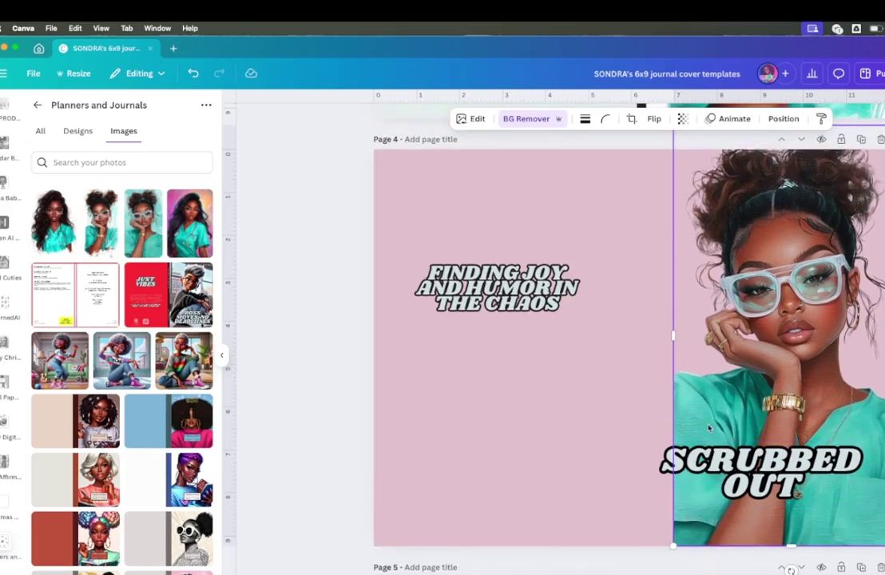
double_click(749, 419)
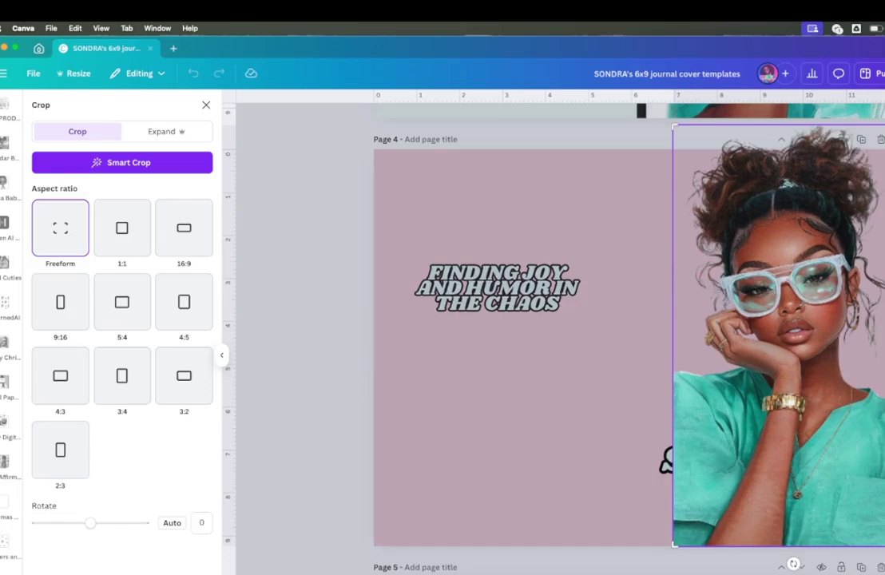
click(649, 289)
drag(826, 373, 827, 399)
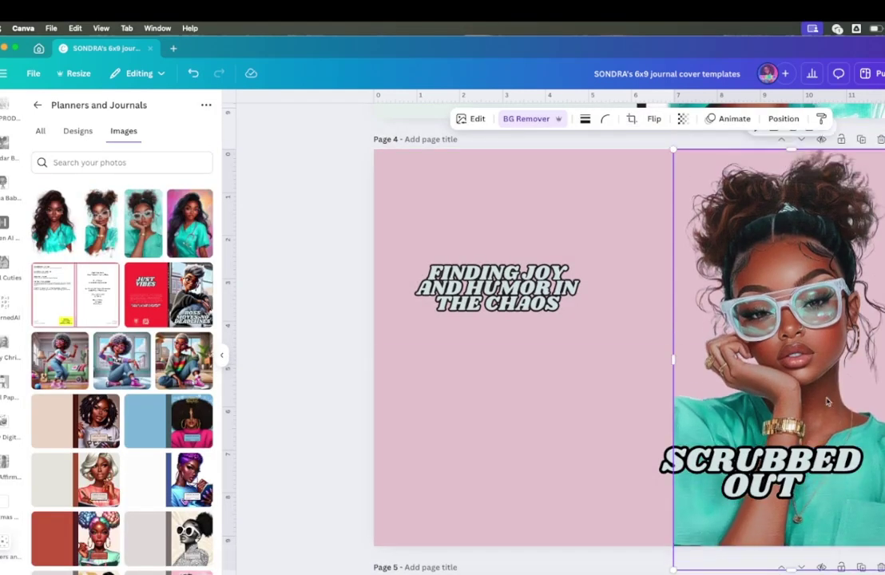
key(Escape)
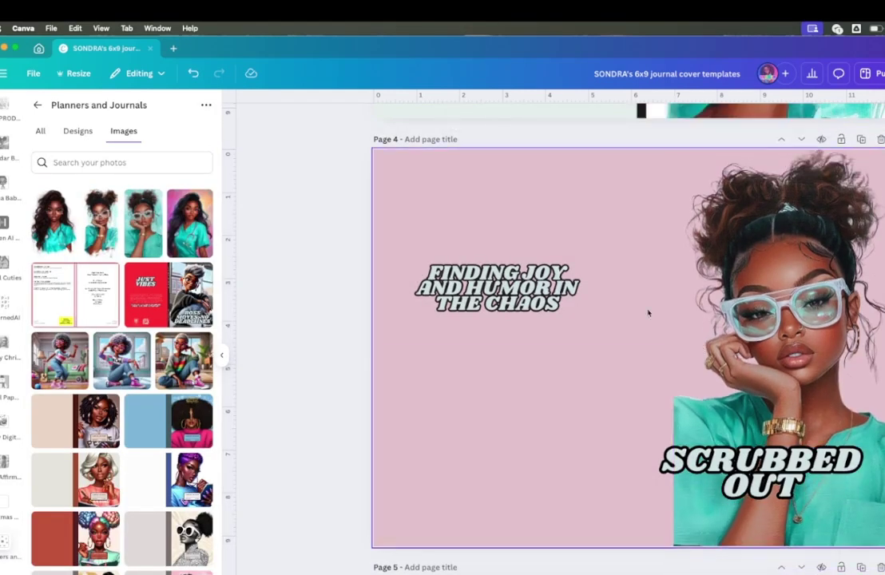
Step: Paste the dark spine strip onto page 4 and extend the nurse image's edge to meet it
click(639, 296)
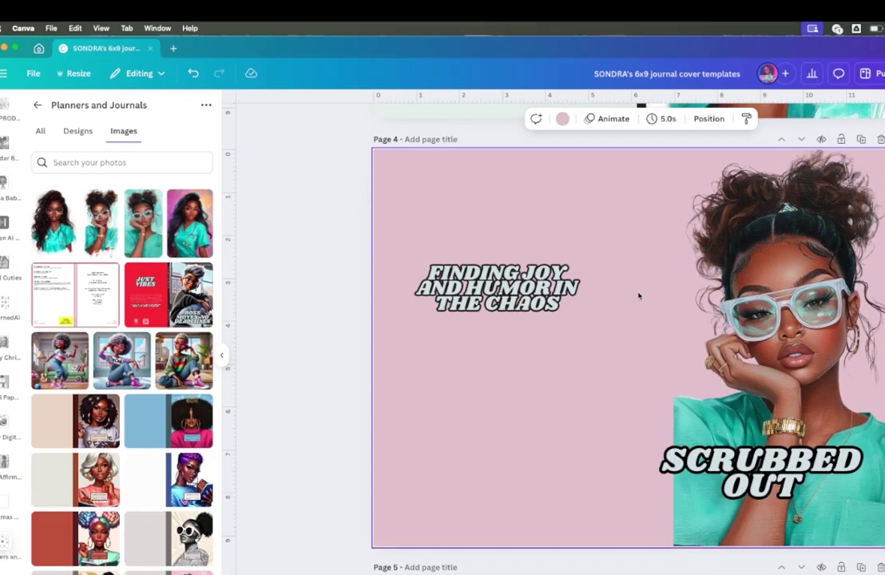
key(super+v)
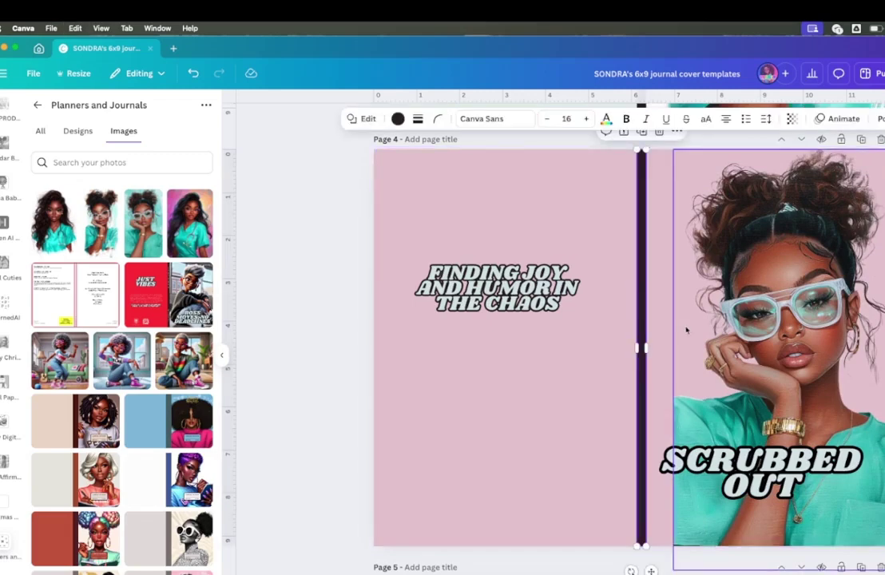
click(679, 353)
drag(672, 360, 646, 358)
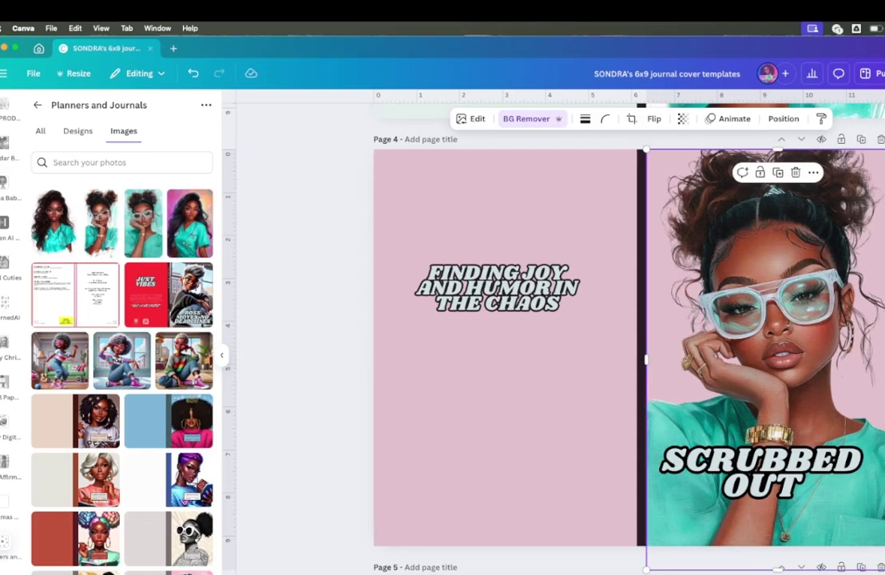
Step: Shift the nurse down within her widened frame on page 4 so her hair fits inside the cover
double_click(847, 374)
drag(847, 373, 850, 402)
key(Return)
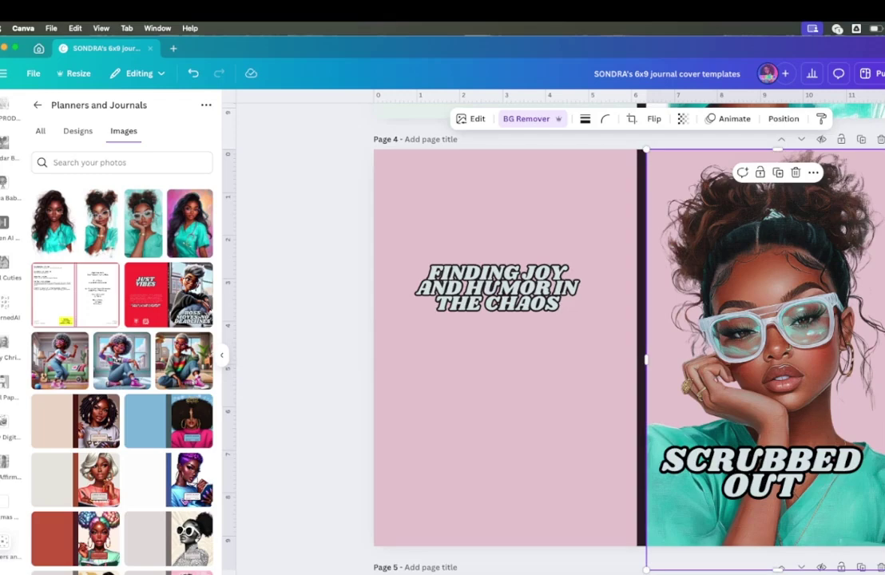
key(Escape)
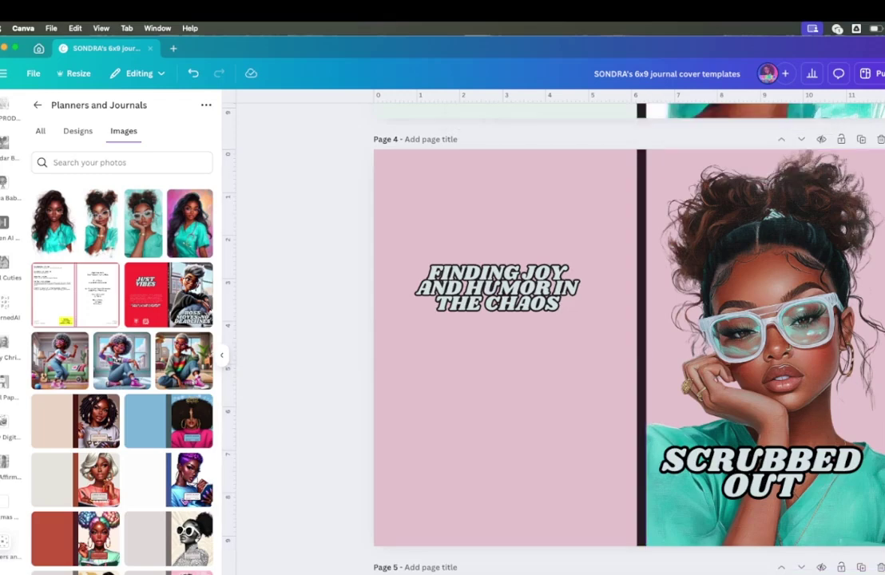
Step: Apply the nurse image's own colors to the whole of page 4
scroll(559, 336, up, 1)
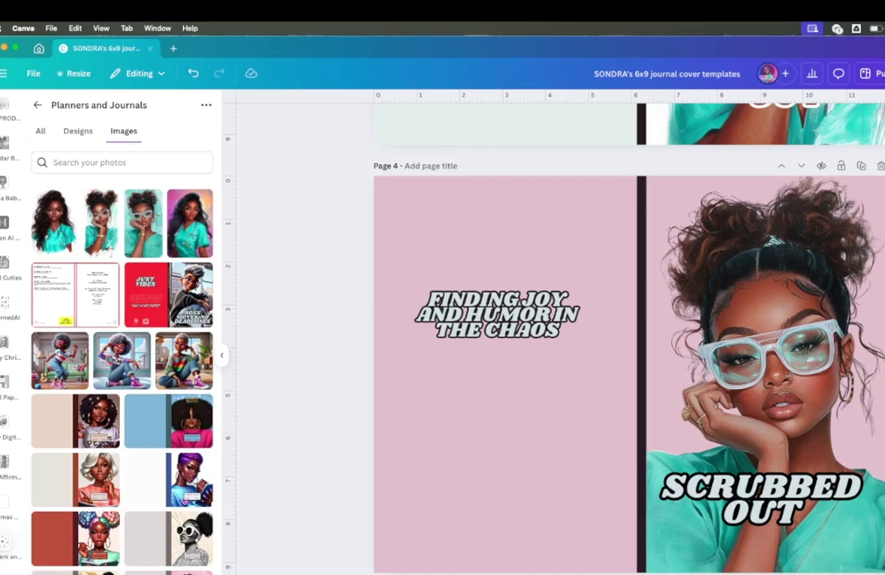
scroll(733, 390, down, 1)
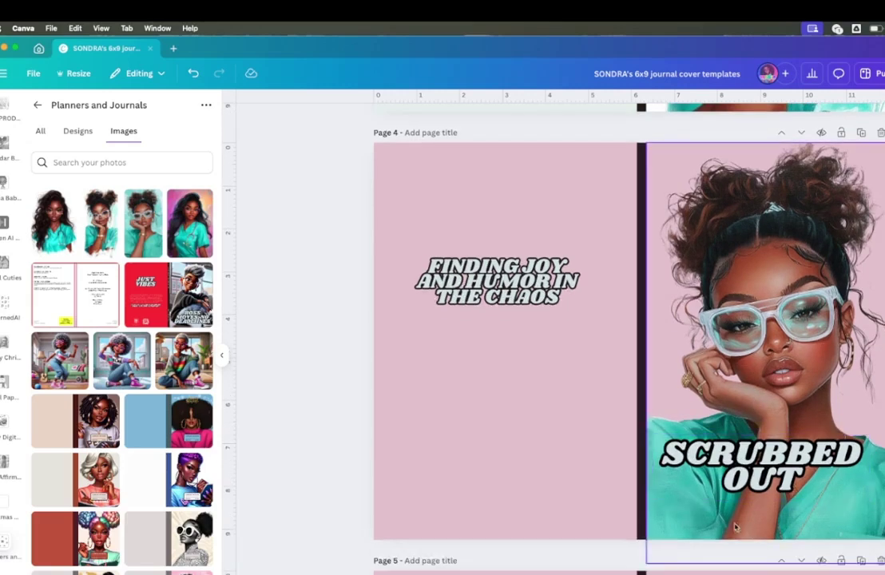
right_click(709, 336)
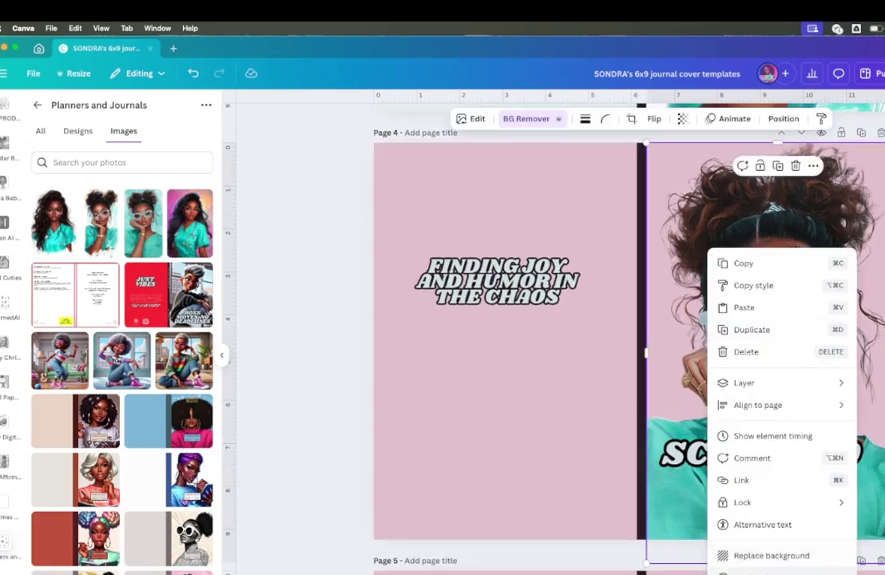
click(746, 574)
Step: Recolor page 4's "SCRUBBED OUT" title brown like the back-cover tagline and shift it slightly right and down
click(711, 463)
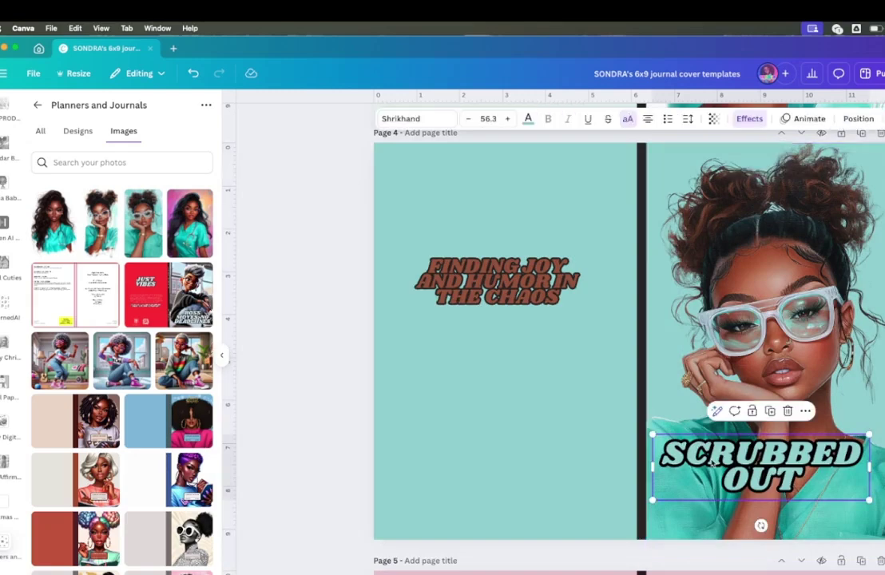
click(528, 120)
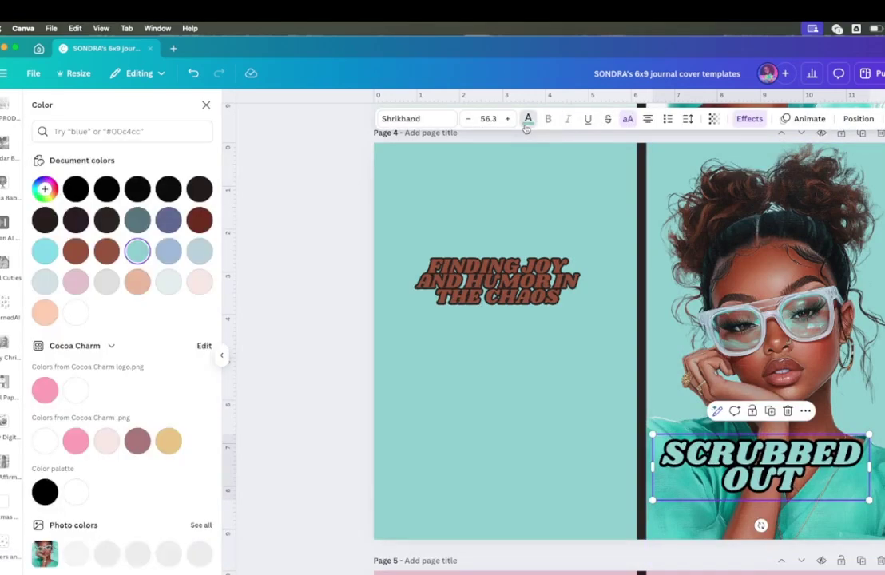
click(485, 289)
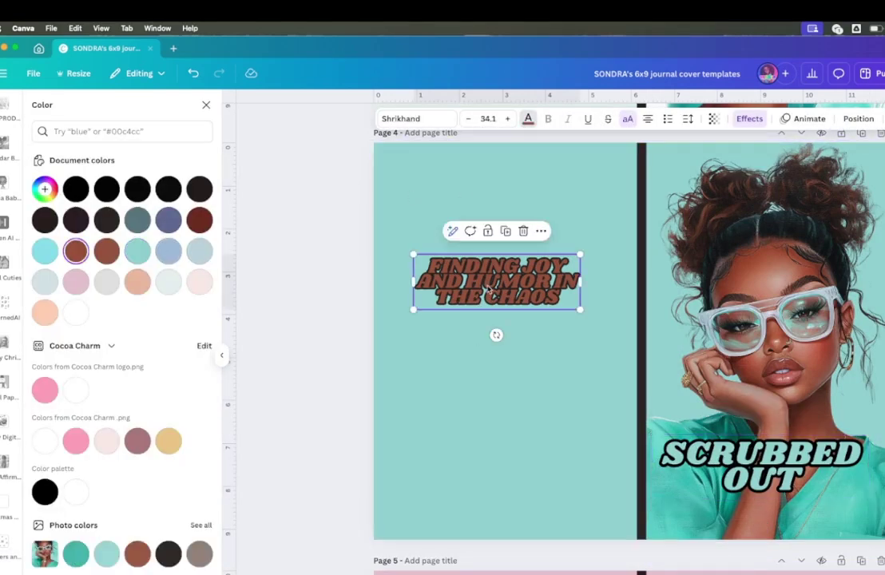
click(695, 456)
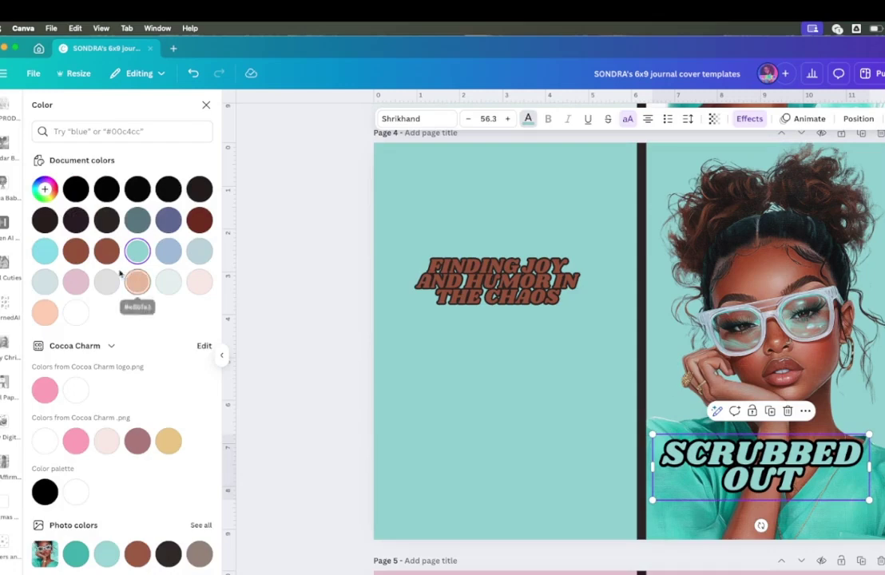
click(76, 252)
drag(769, 465, 791, 473)
click(882, 480)
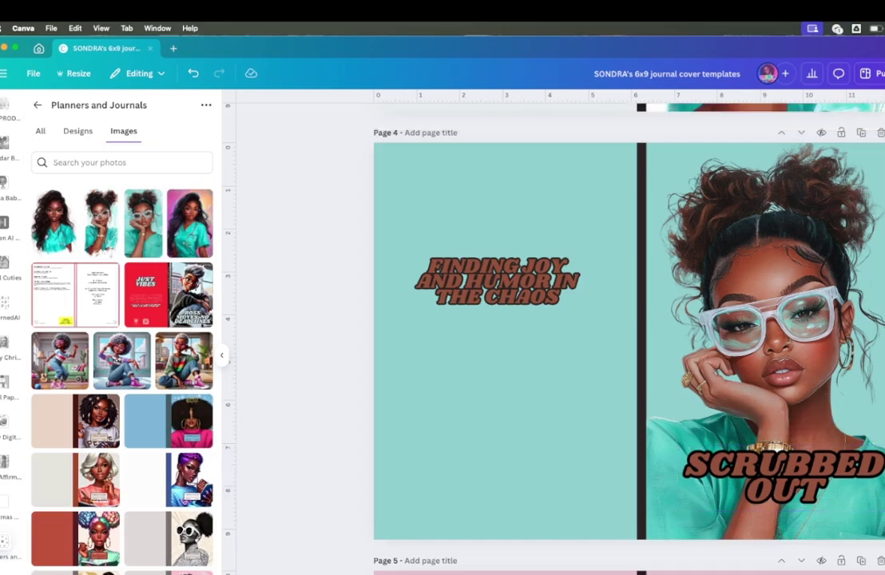
click(840, 473)
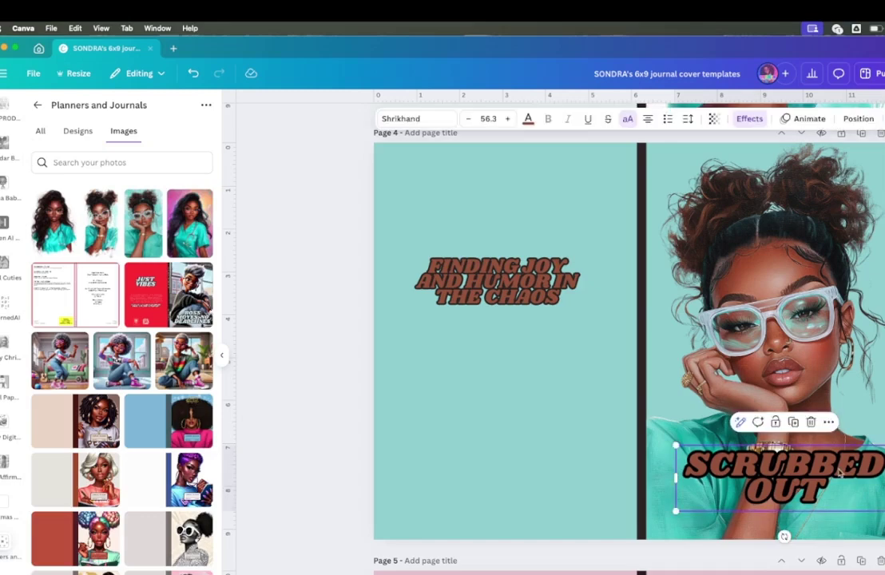
key(Escape)
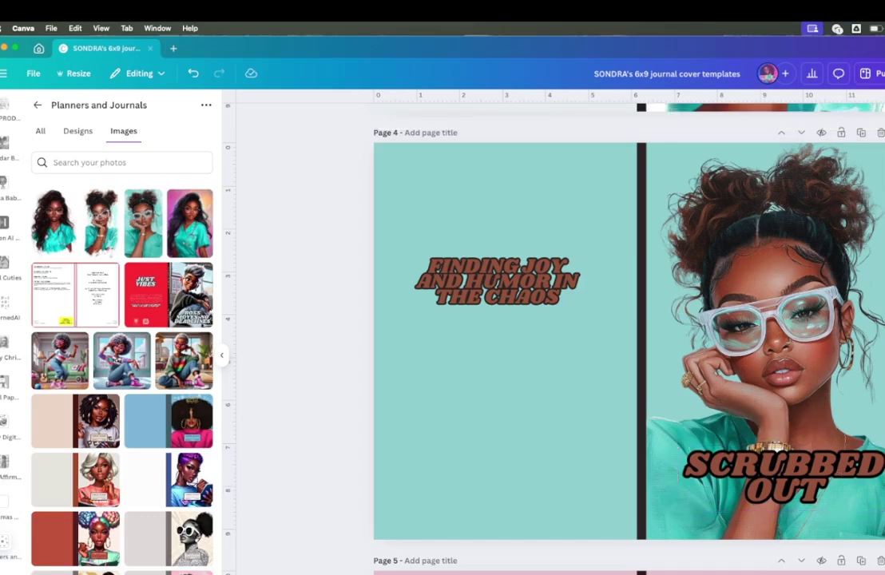
Step: Duplicate page 4 and recolor the "SCRUBBED OUT" title white on the copy
click(768, 475)
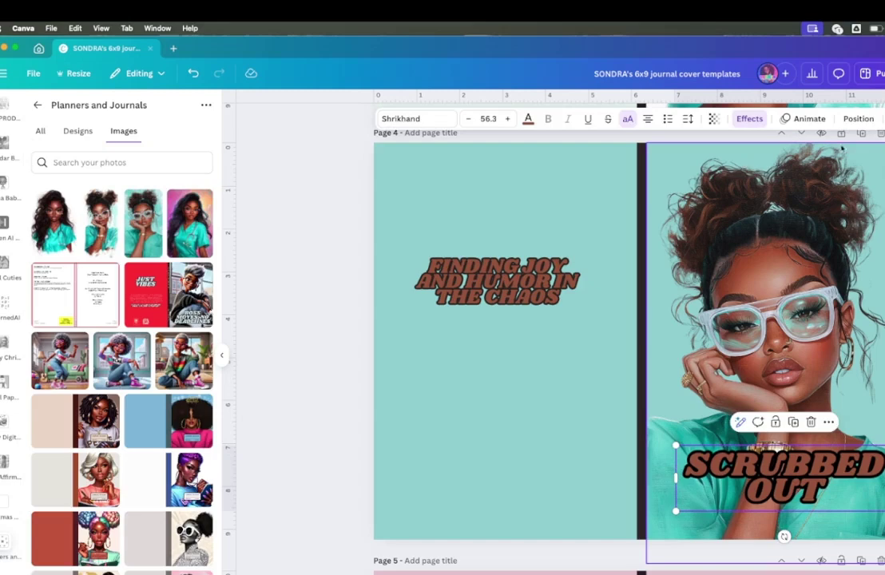
click(862, 133)
click(789, 478)
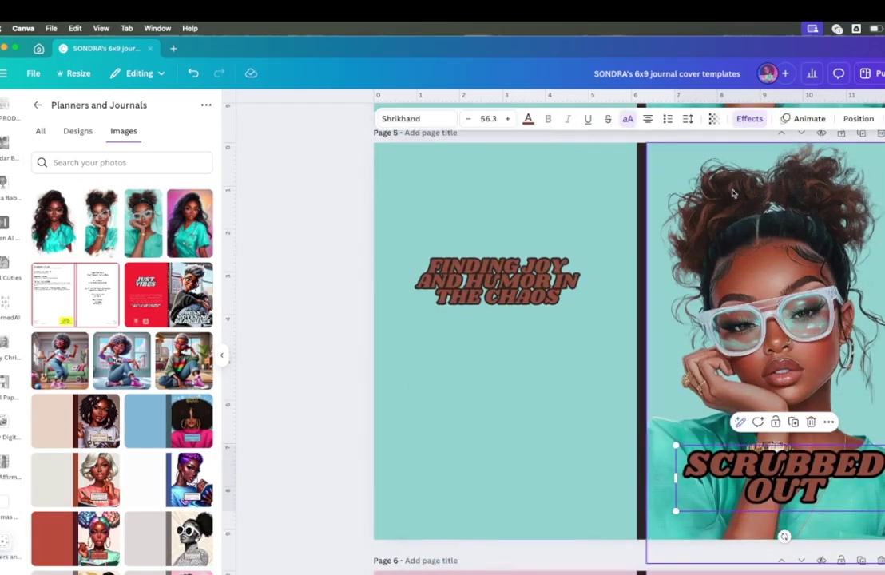
click(528, 120)
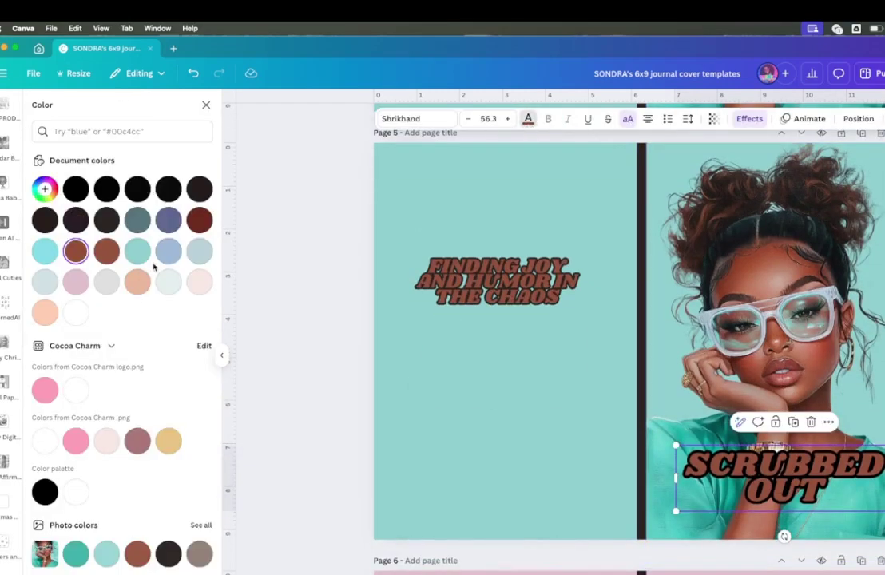
click(76, 313)
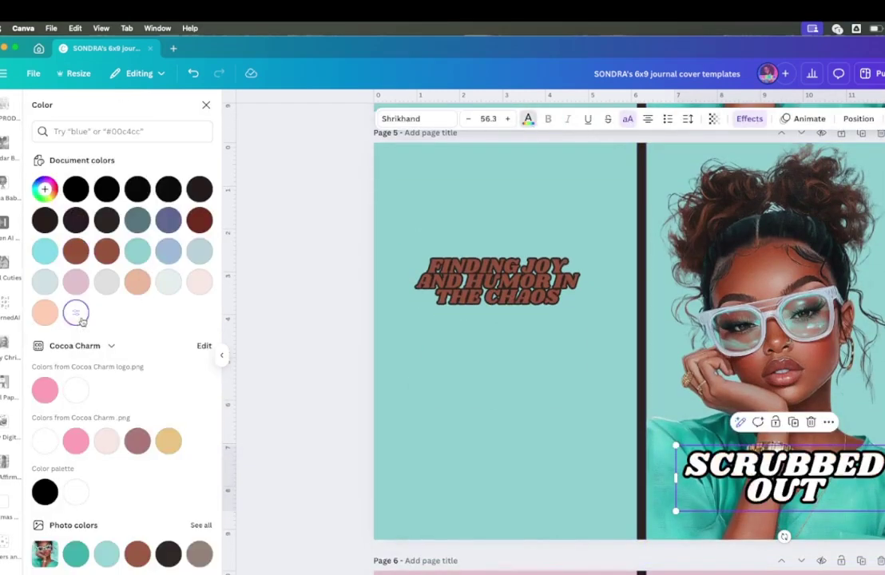
Step: Set the outline effect of page 5's "SCRUBBED OUT" title to brown
click(749, 119)
click(750, 119)
click(749, 118)
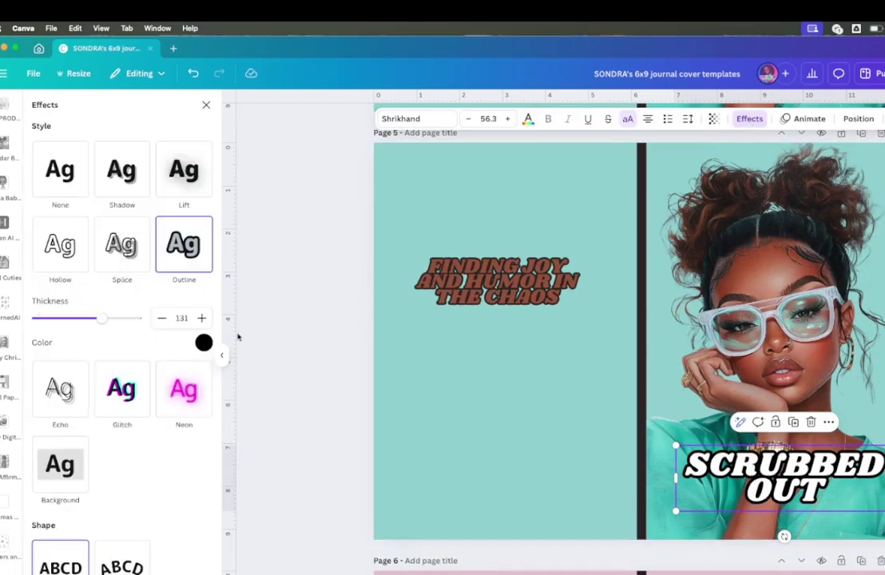
click(204, 342)
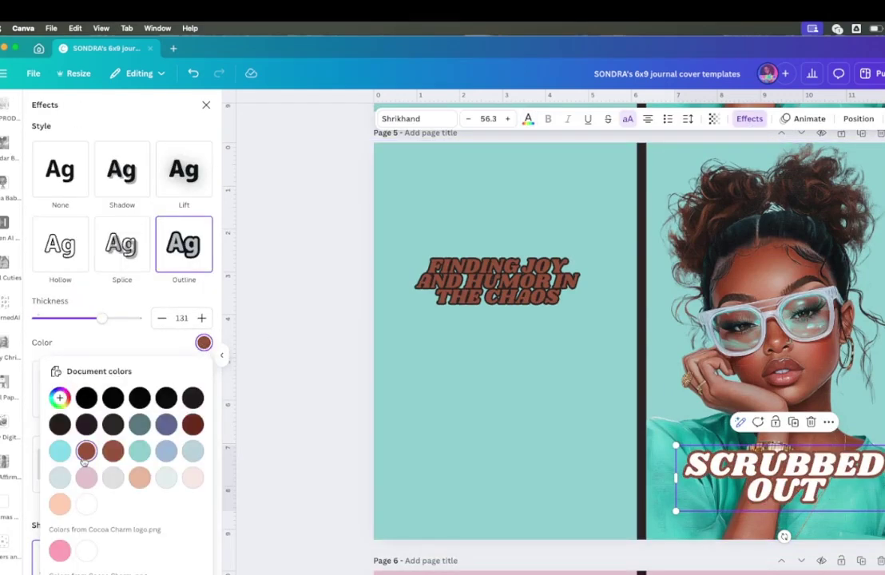
Step: Recolor page 5's back-cover tagline "FINDING JOY AND HUMOR IN THE CHAOS" white with a brown outline
click(447, 294)
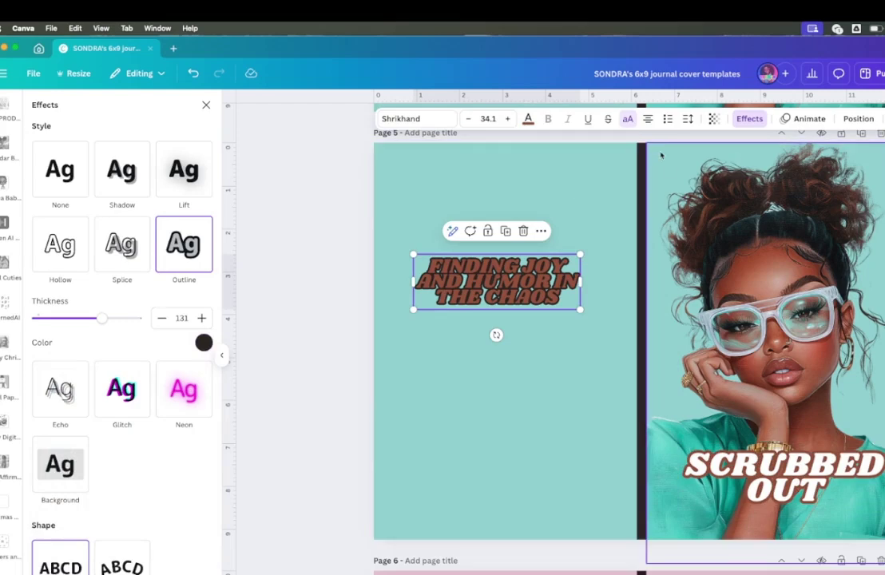
click(528, 118)
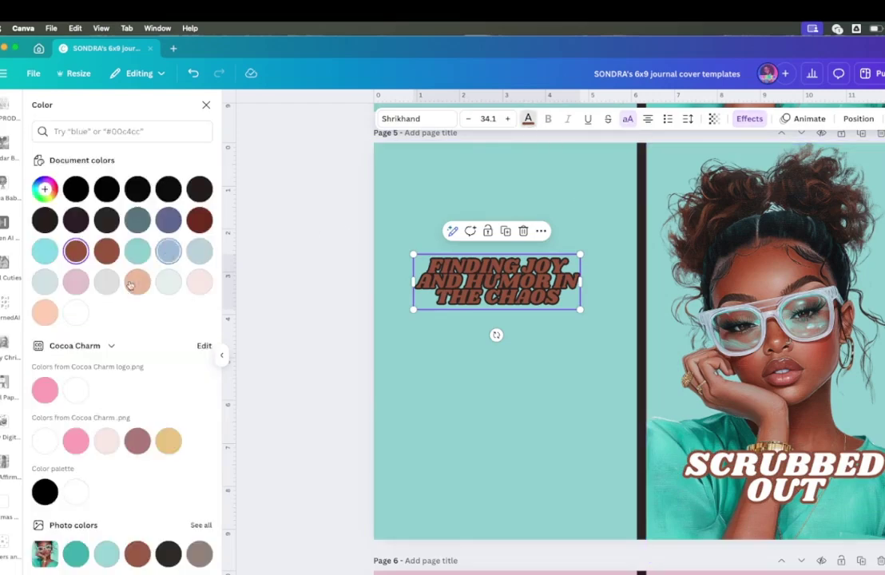
click(75, 312)
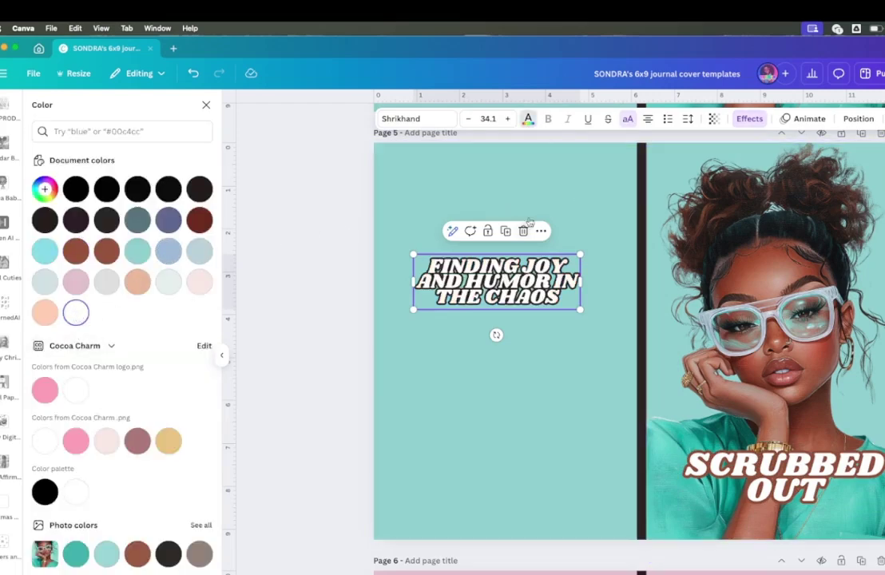
click(755, 120)
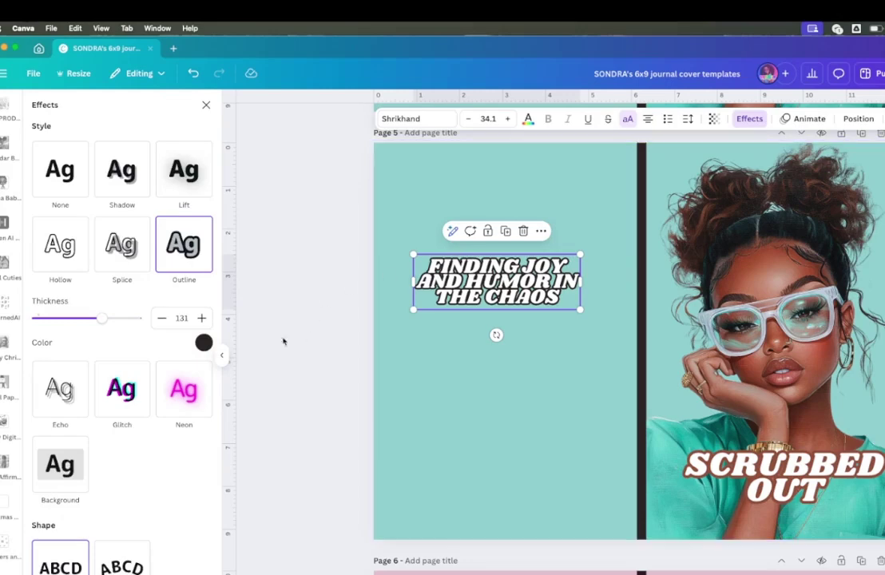
click(204, 343)
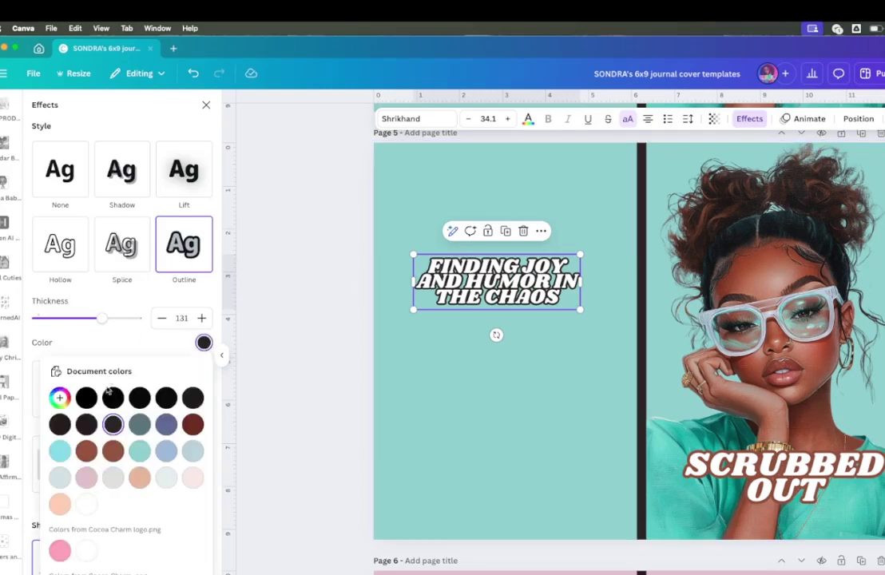
click(86, 450)
click(444, 395)
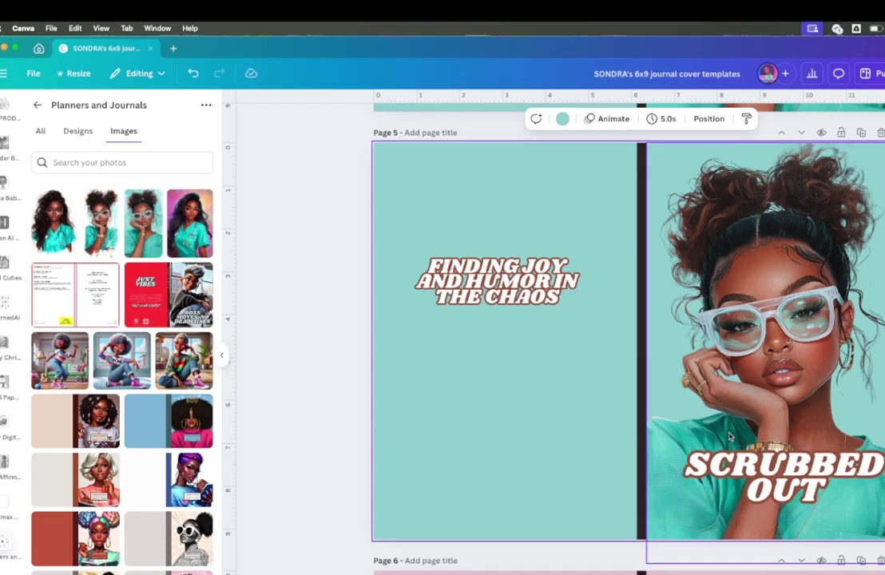
scroll(719, 447, up, 5)
scroll(729, 435, up, 1)
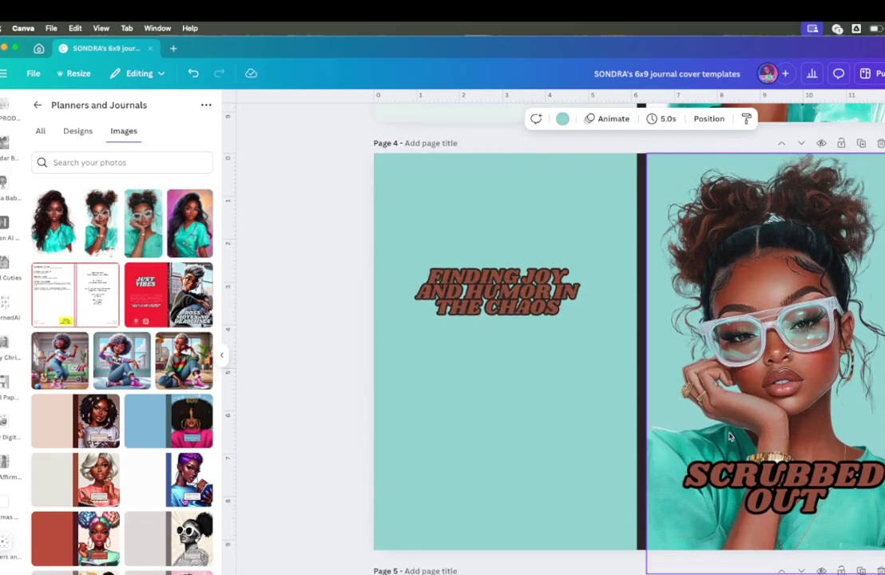
scroll(729, 436, up, 6)
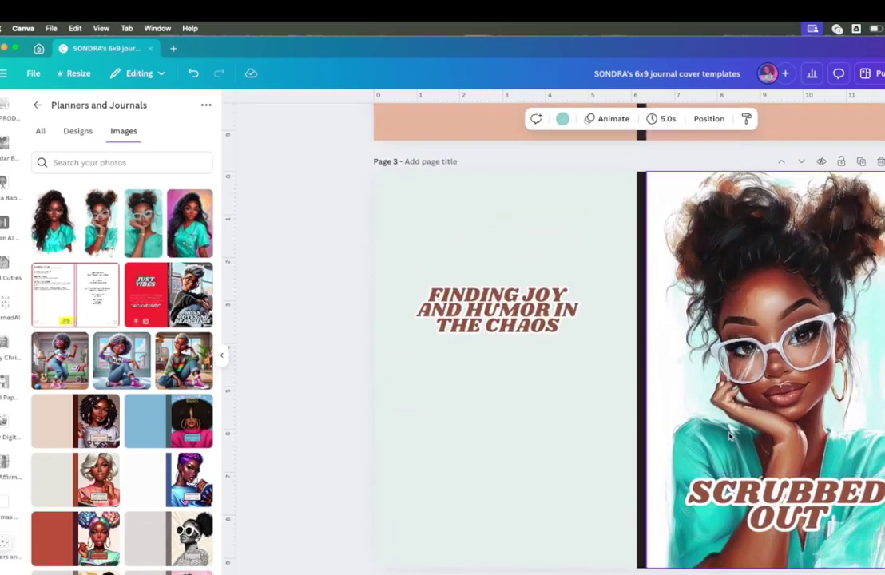
click(729, 408)
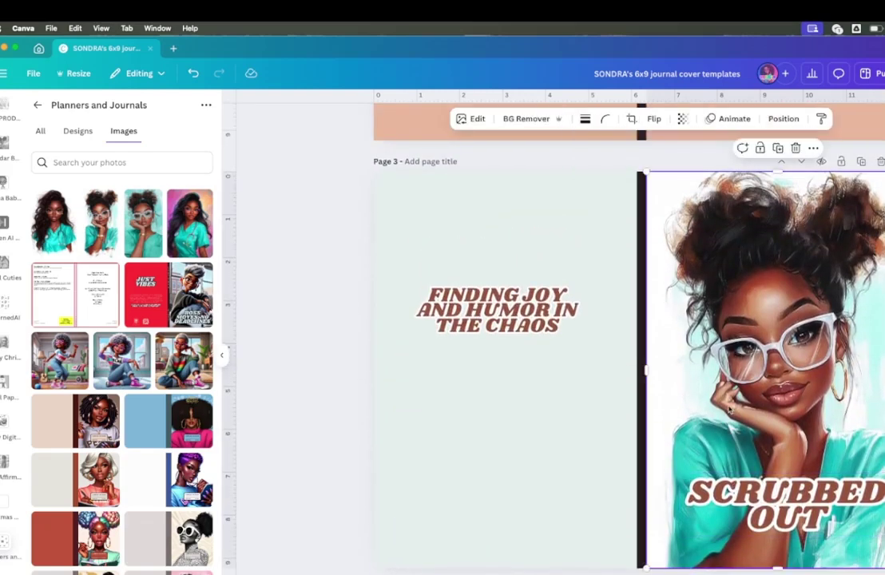
double_click(729, 408)
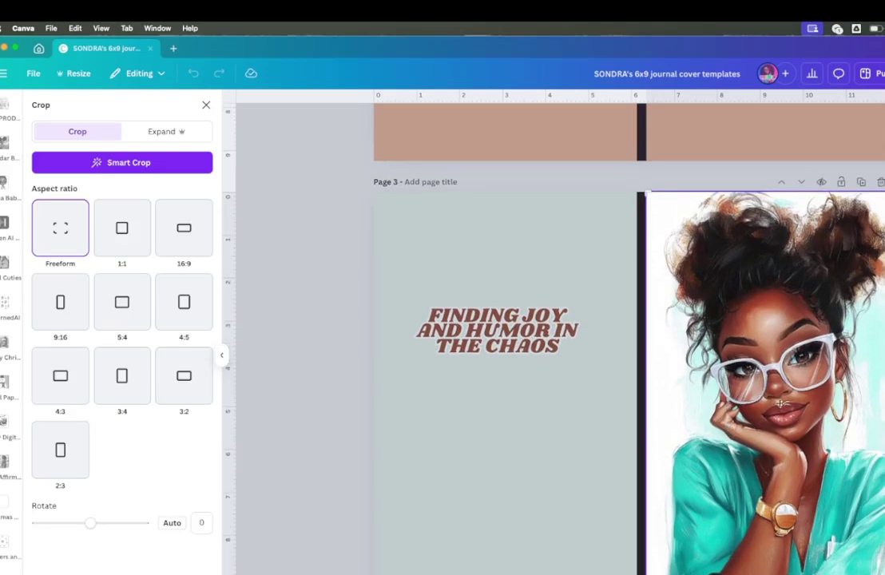
key(Escape)
Step: Delete the pills graphic from the pink front cover on page 6
scroll(559, 336, down, 10)
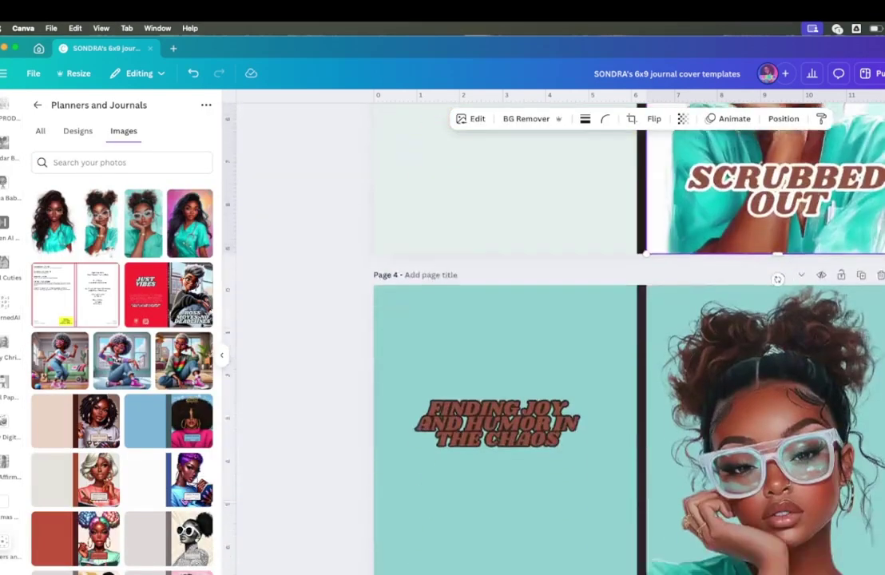
scroll(629, 336, down, 5)
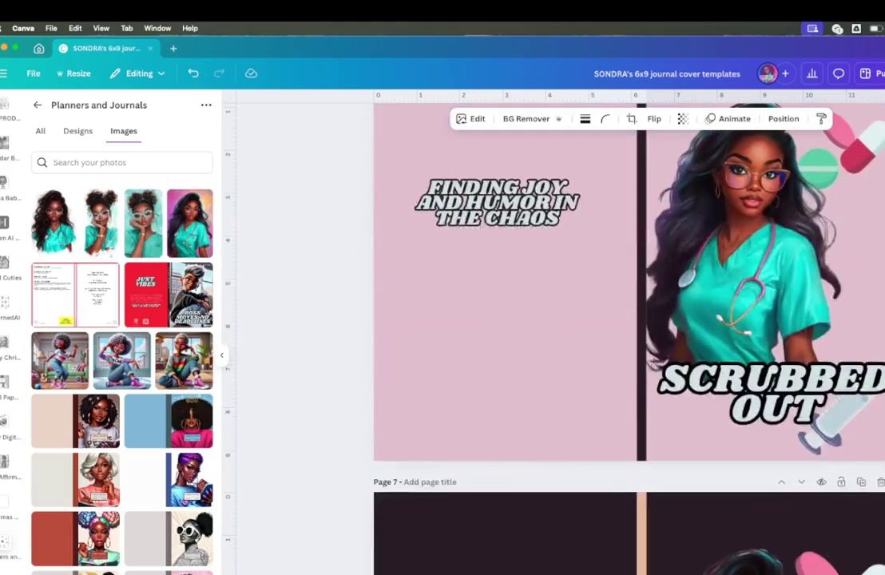
scroll(864, 248, up, 1)
click(864, 249)
click(865, 249)
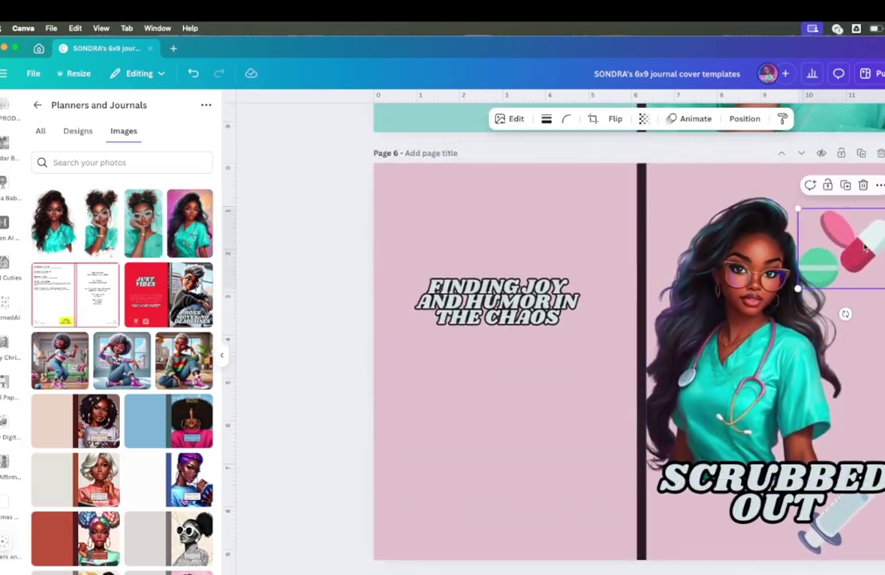
key(Delete)
click(723, 484)
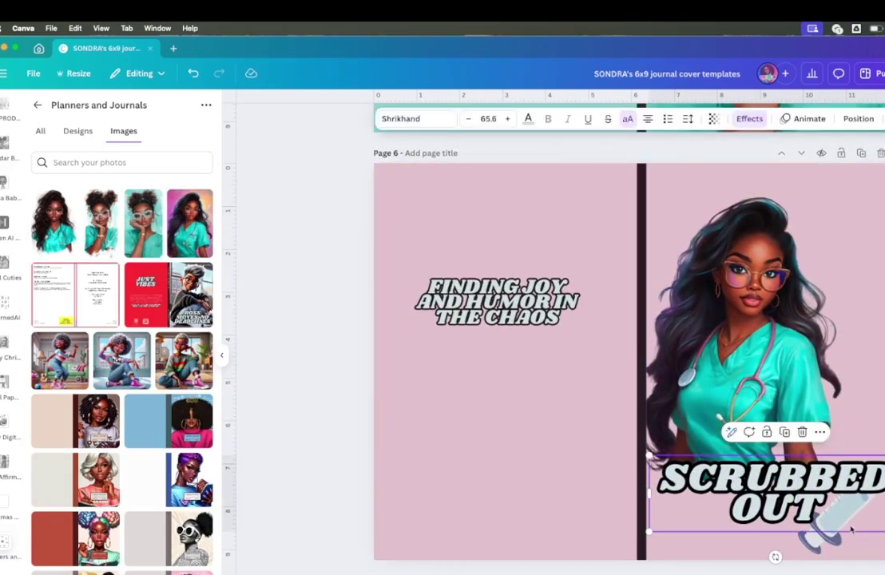
key(Delete)
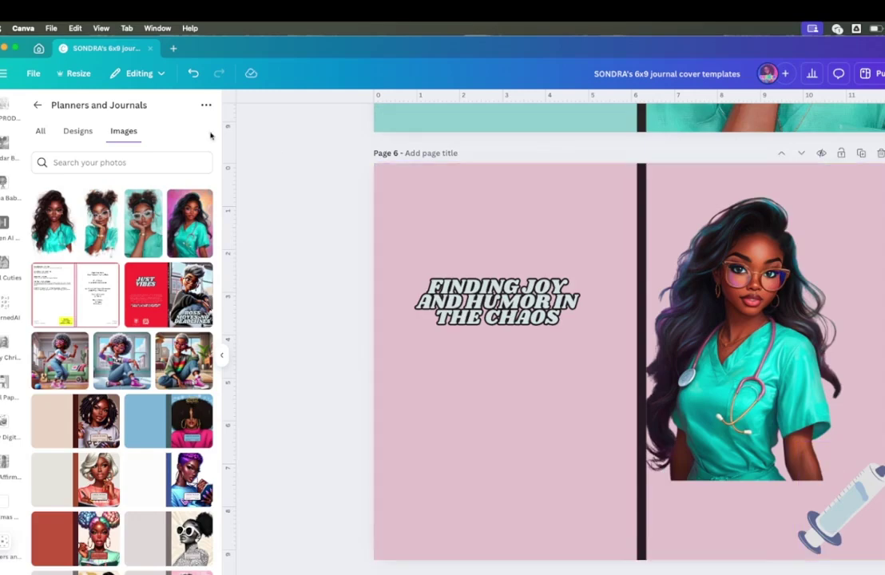
click(192, 73)
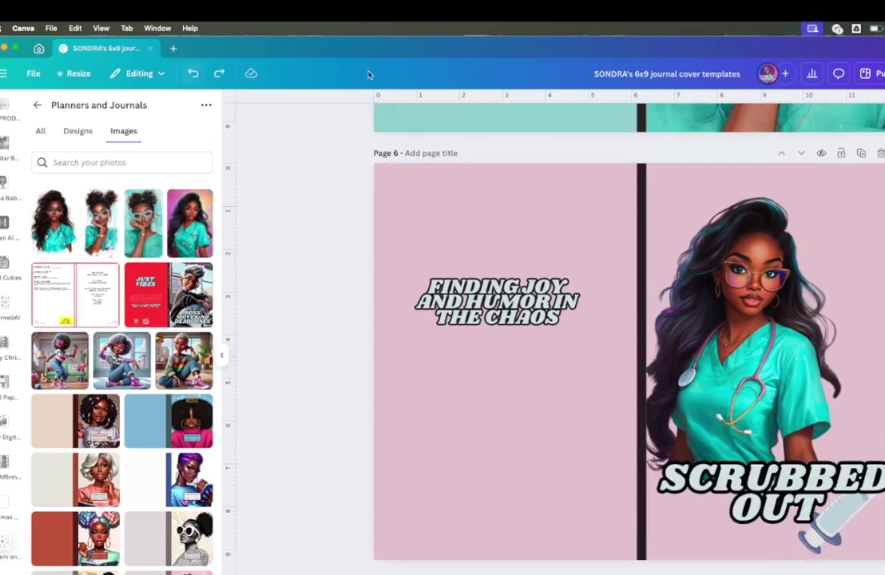
Step: Delete the syringe graphic from page 6's front cover and enlarge the cut-out nurse down to the page's lower edge
click(820, 543)
key(Delete)
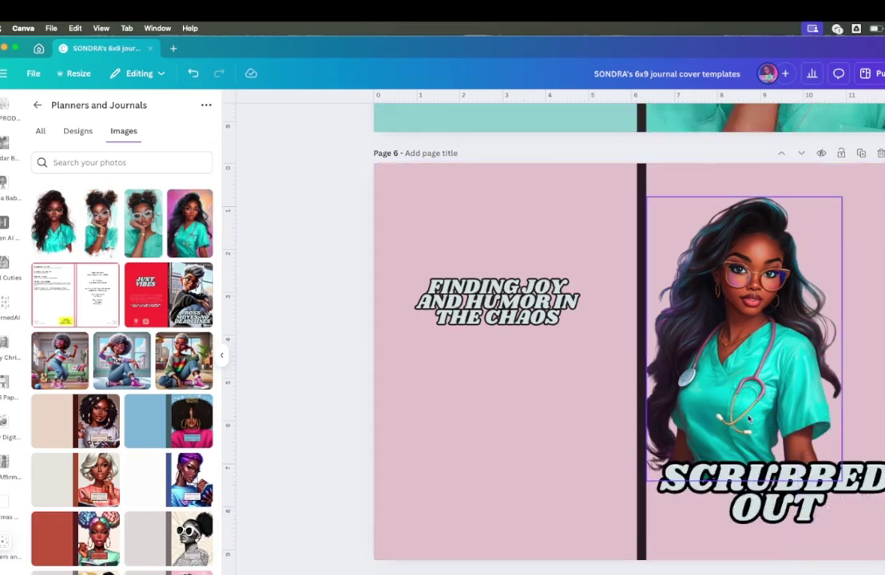
click(649, 363)
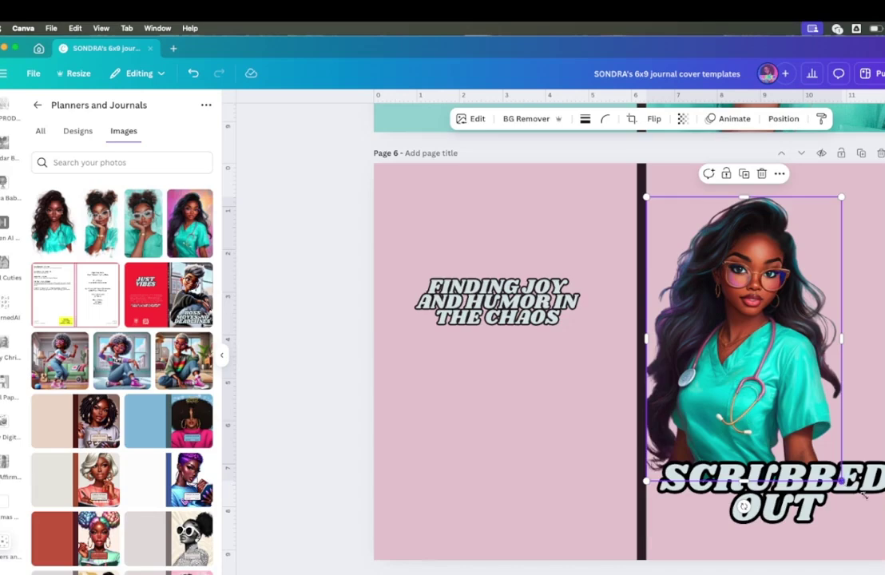
drag(839, 478, 882, 557)
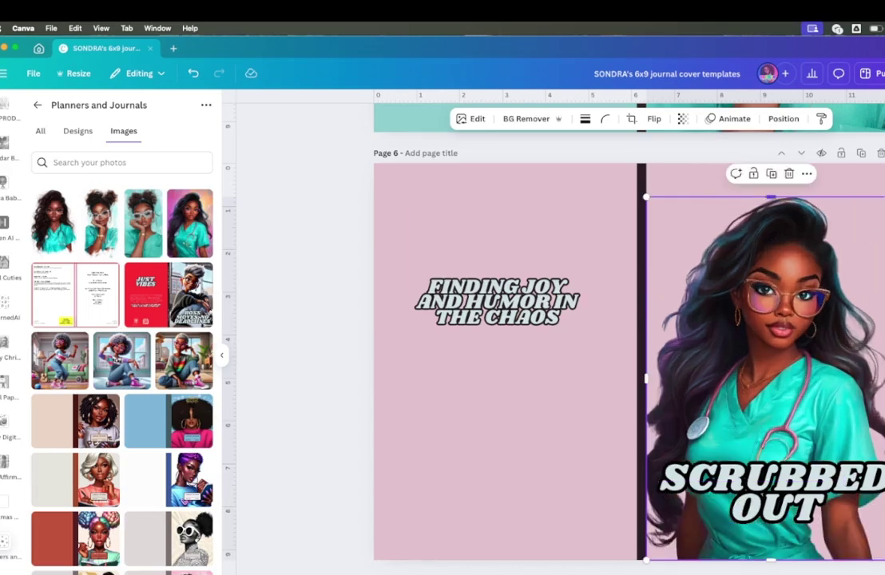
Step: Enlarge and reposition the cut-out nurse on page 6 so she fills the front cover down to the page's lower edge
drag(884, 197, 884, 177)
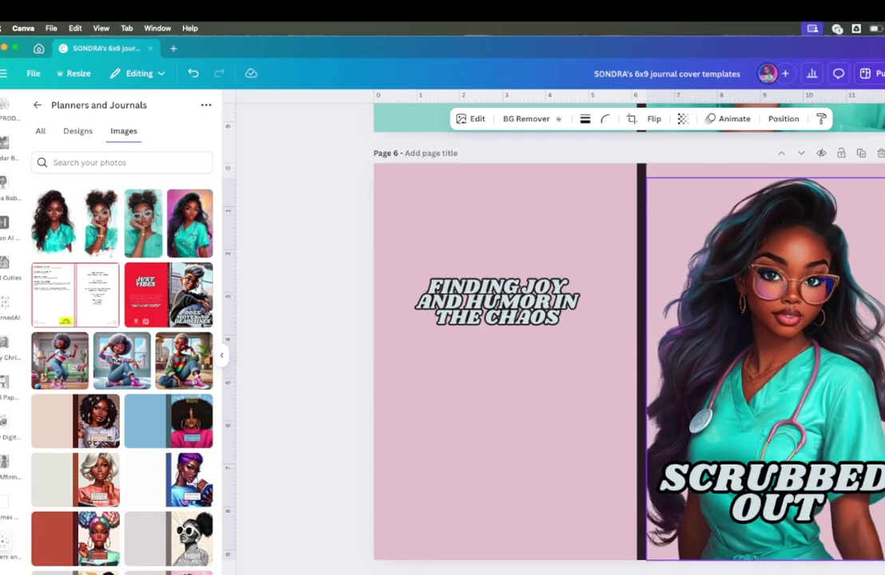
drag(836, 330, 836, 321)
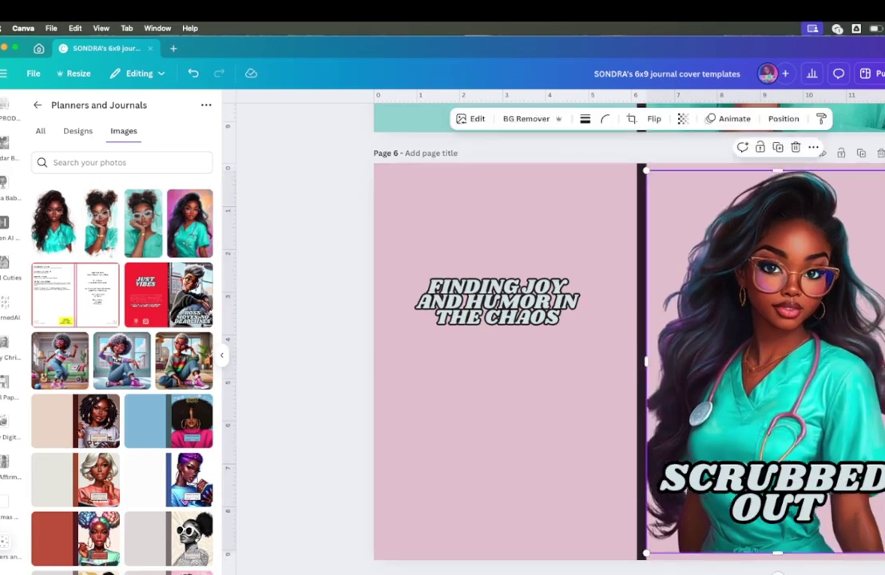
drag(884, 553, 884, 563)
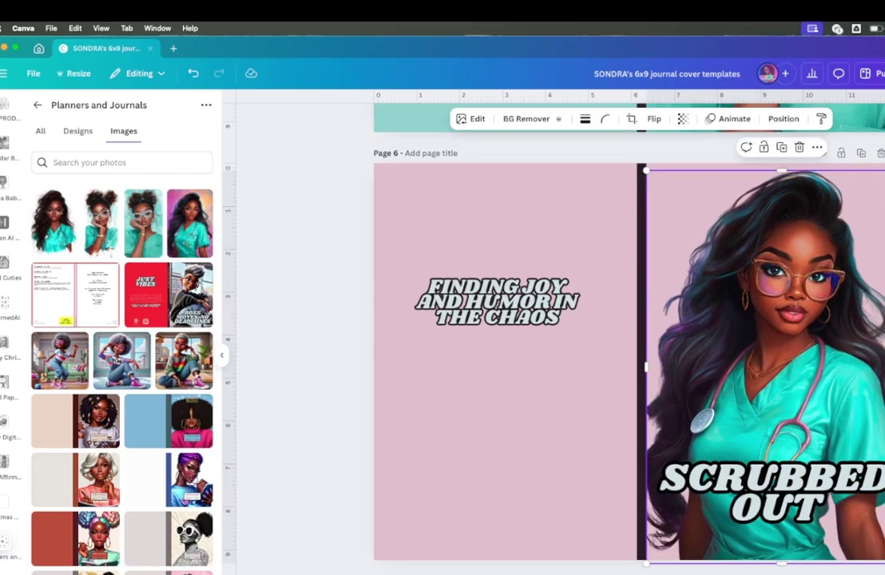
key(Escape)
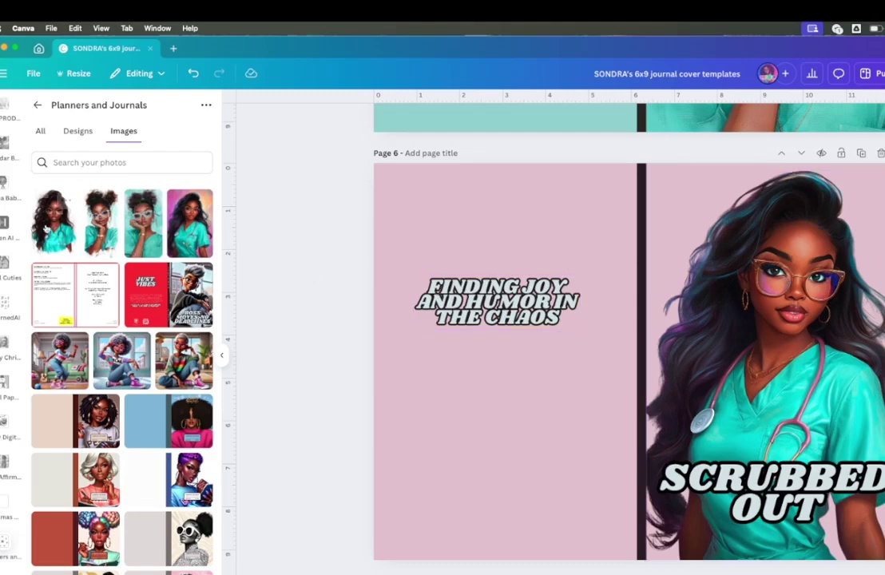
Step: Add the long-haired nurse with glasses on a white background to page 6 and remove her background
click(52, 230)
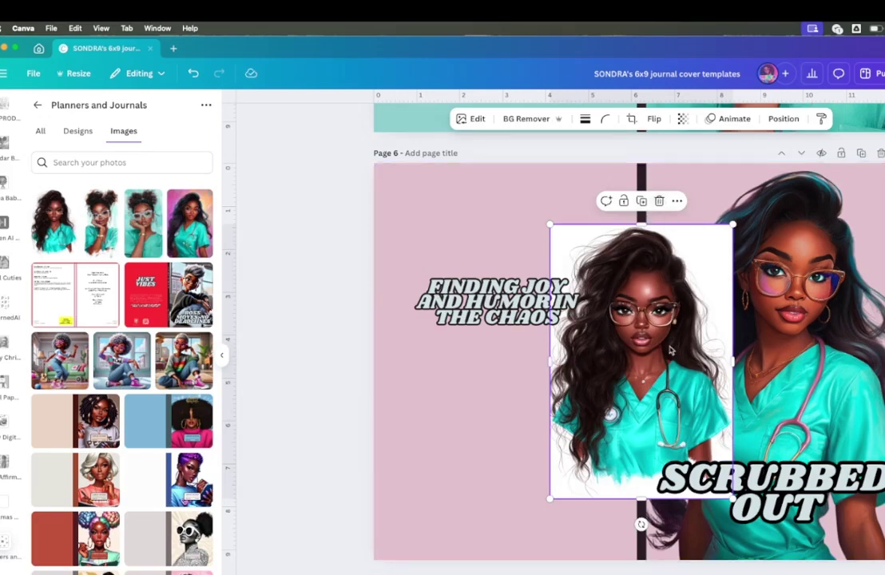
click(529, 121)
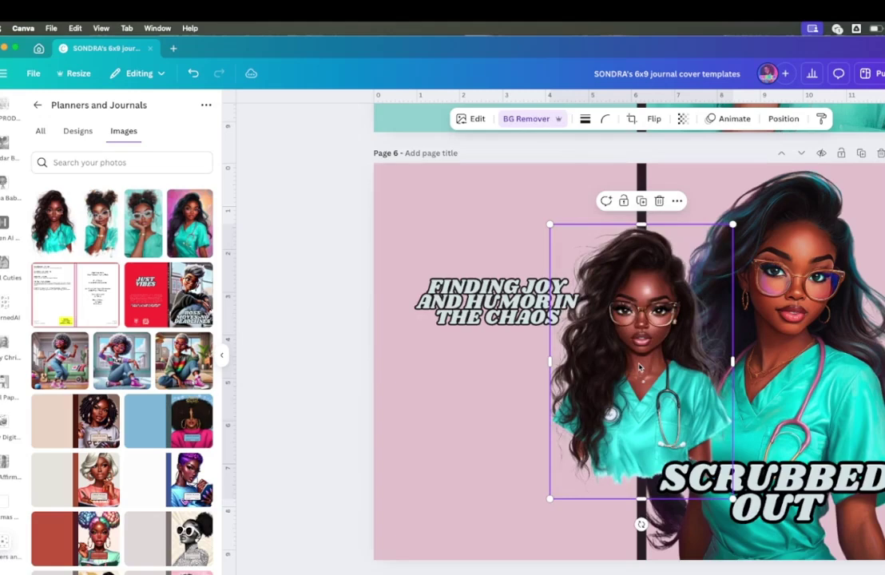
click(507, 418)
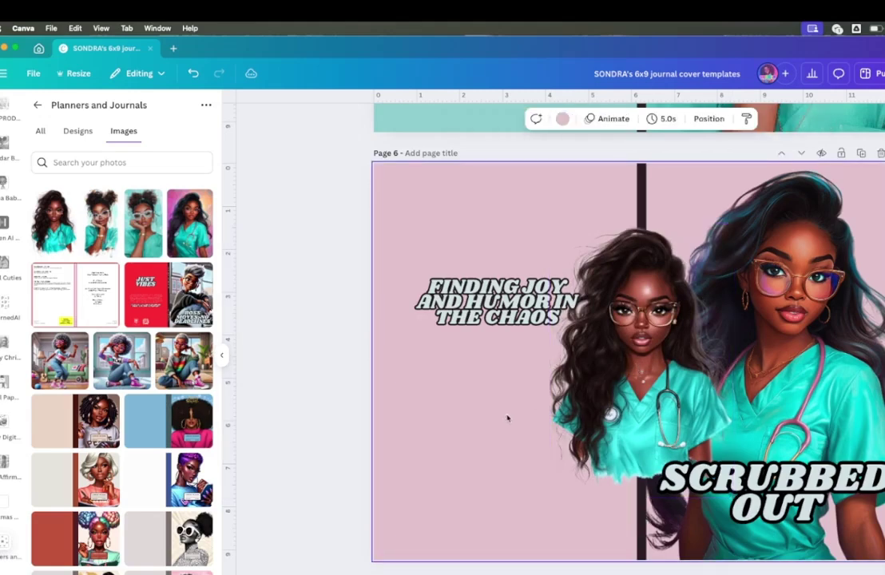
Step: Duplicate page 6 as page 7 and replace the copy's front-cover nurse with the new long-haired cut-out nurse
click(861, 153)
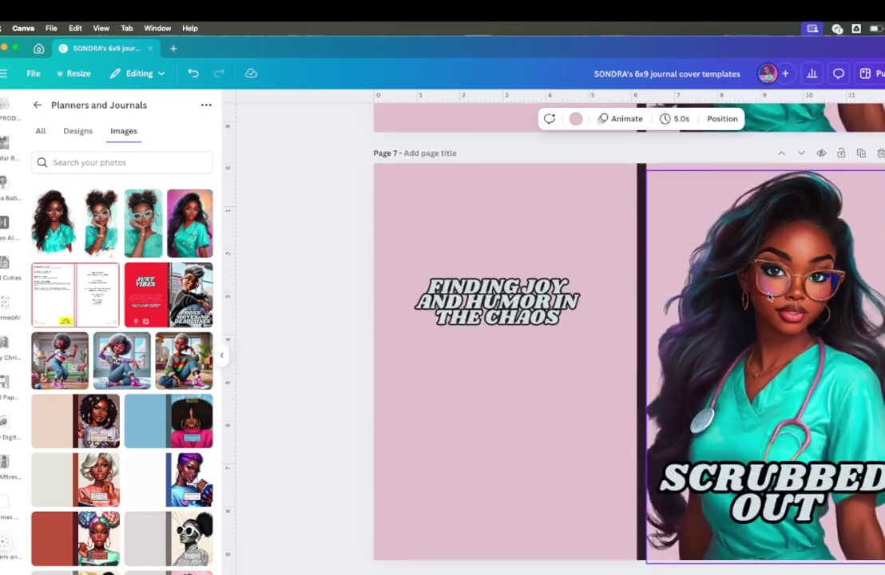
click(791, 336)
key(Delete)
click(640, 344)
drag(639, 344, 759, 332)
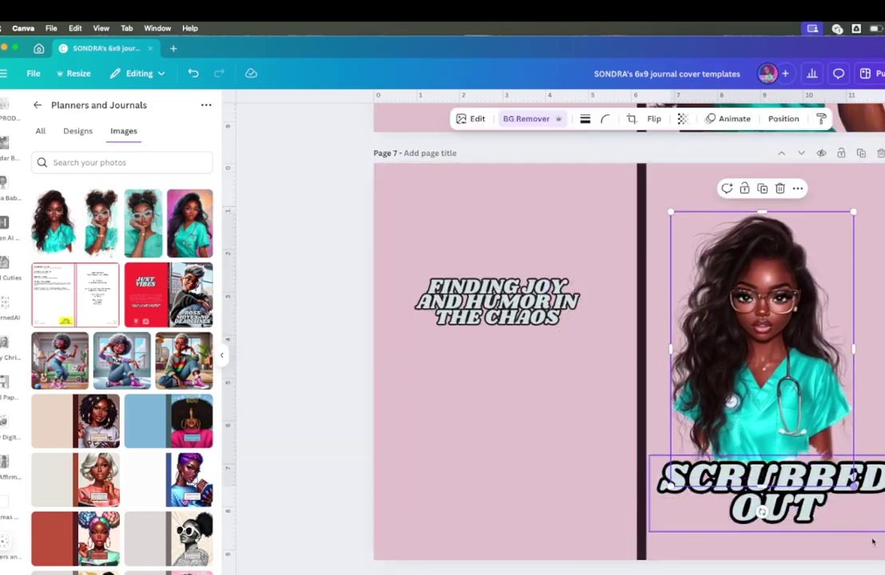
drag(853, 484, 884, 574)
drag(795, 288, 759, 197)
key(super+z)
key(super+z)
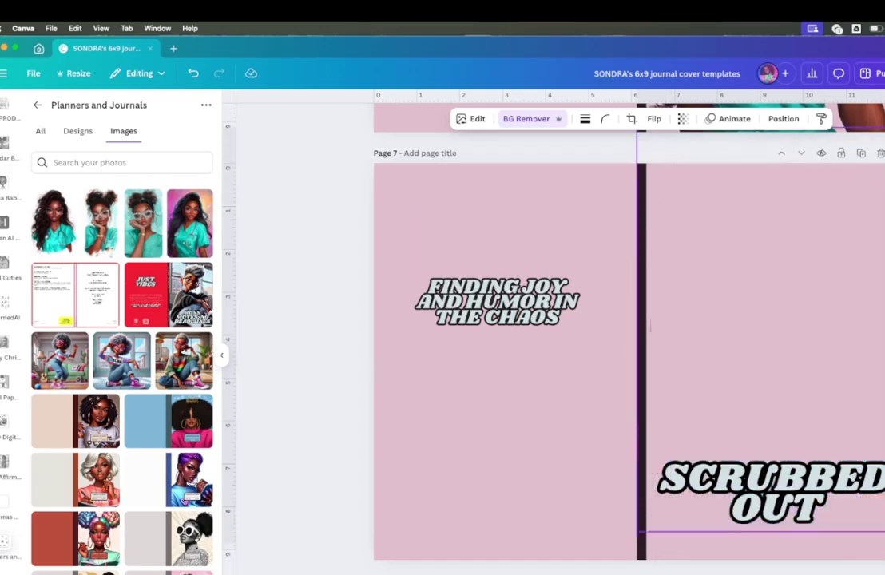
Step: Enlarge the long-haired nurse on page 7 behind the "SCRUBBED OUT" title until her image starts at the spine's edge
drag(727, 355, 762, 385)
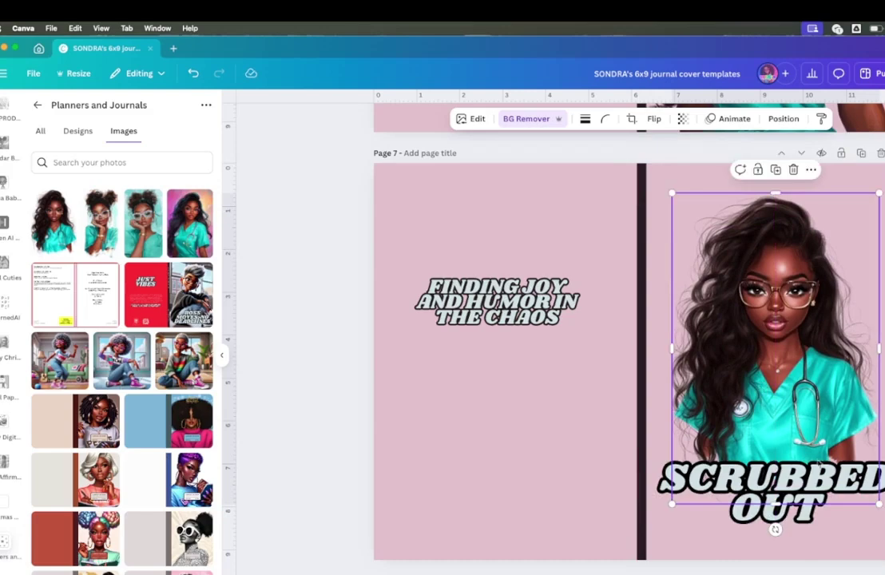
drag(880, 503, 871, 505)
drag(775, 333, 766, 317)
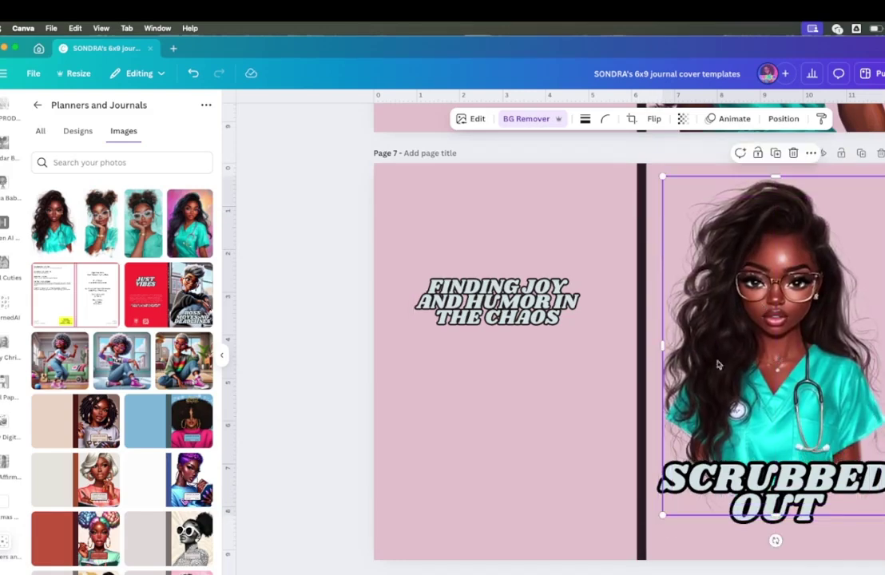
drag(662, 515, 645, 539)
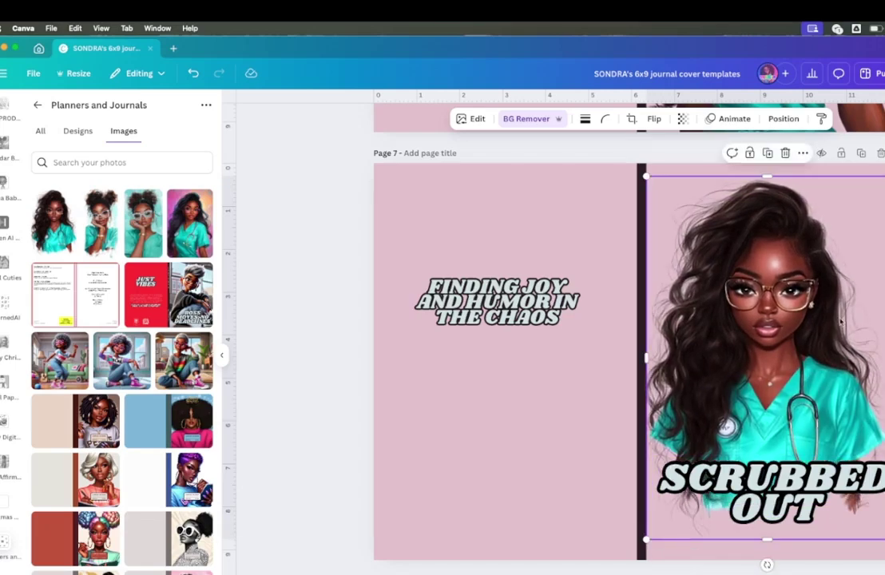
drag(694, 284, 694, 258)
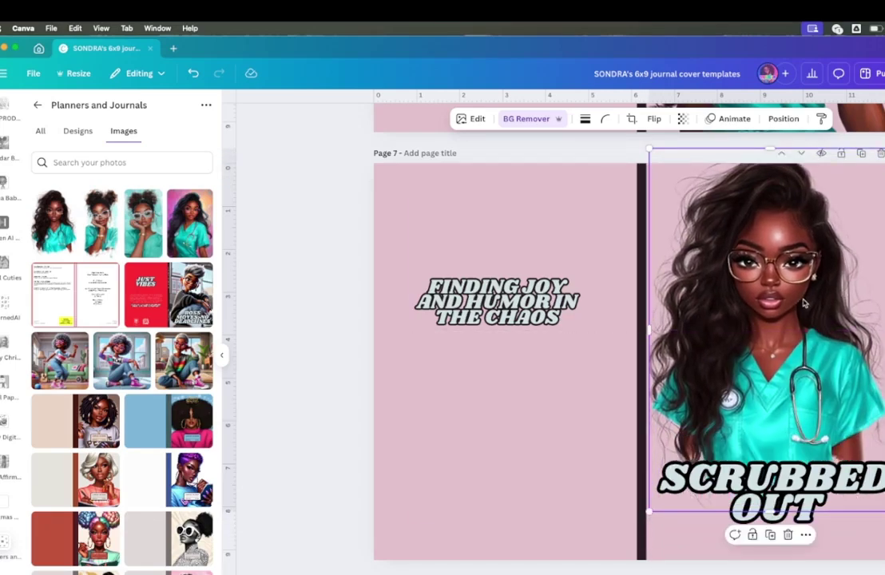
drag(650, 511, 647, 515)
Step: Align page 7's nurse with the page's upper edge and enlarge her slightly to span the front cover from the spine
double_click(748, 413)
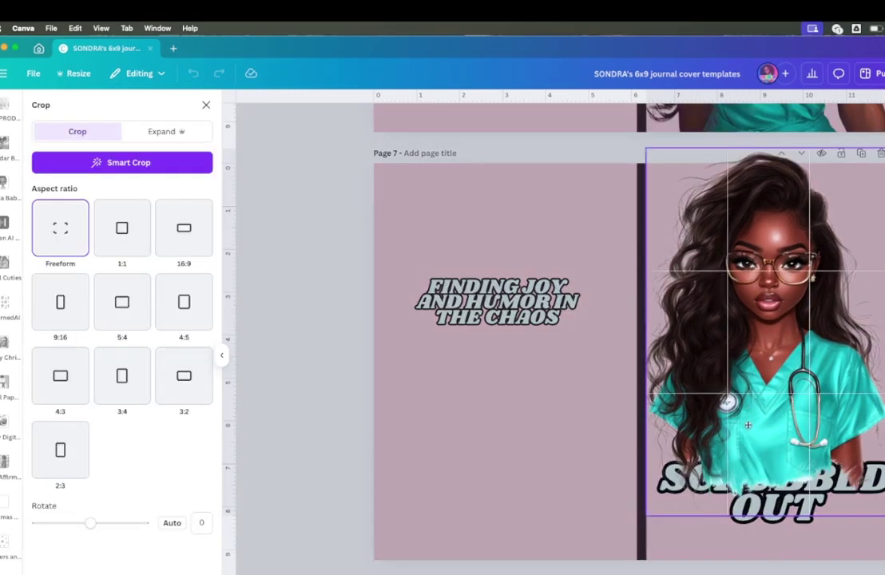
key(Escape)
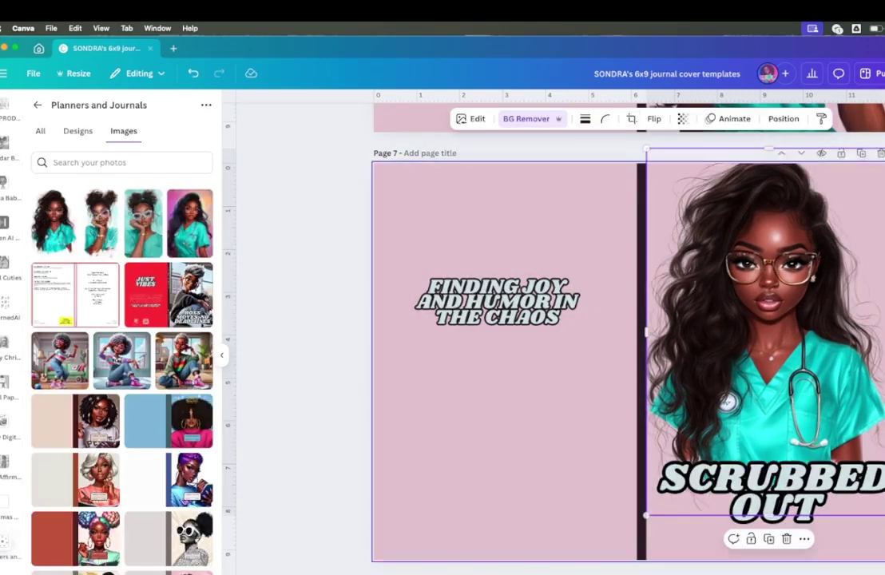
click(775, 417)
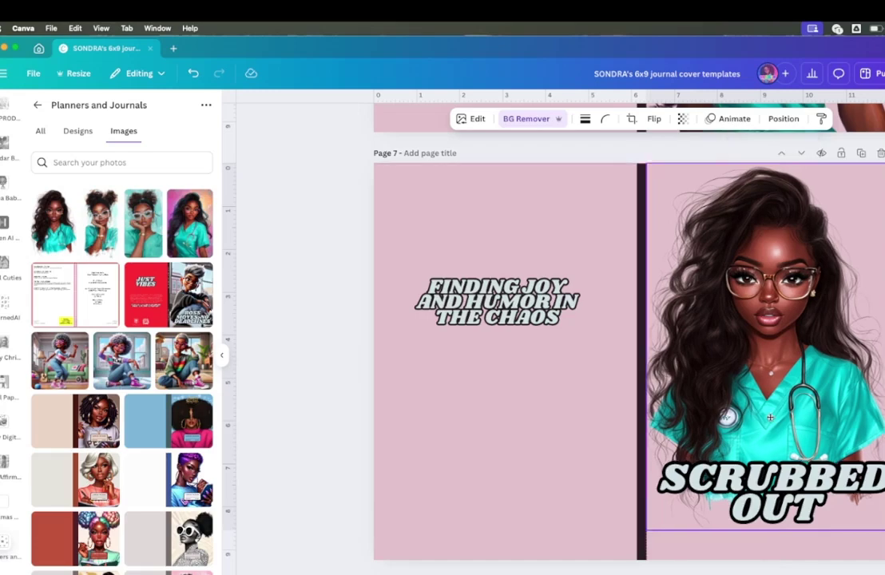
key(Escape)
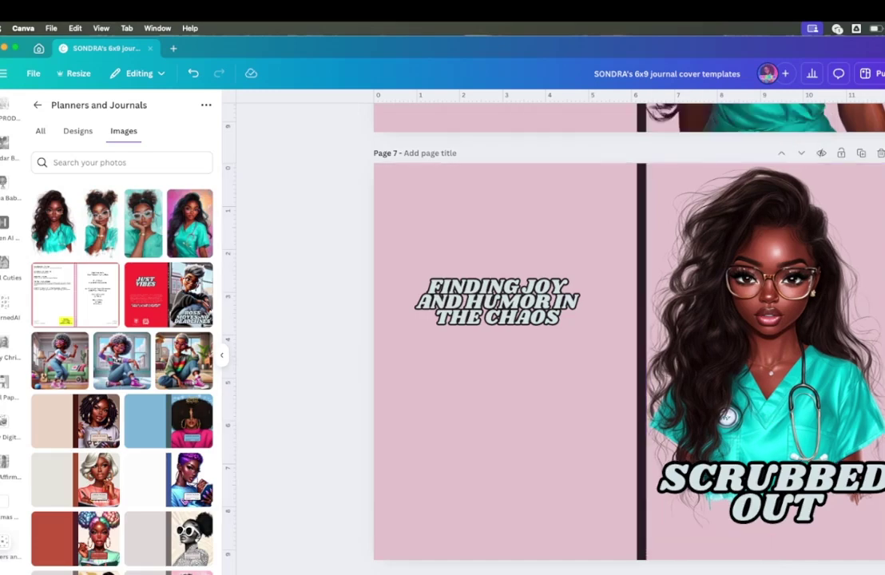
click(819, 327)
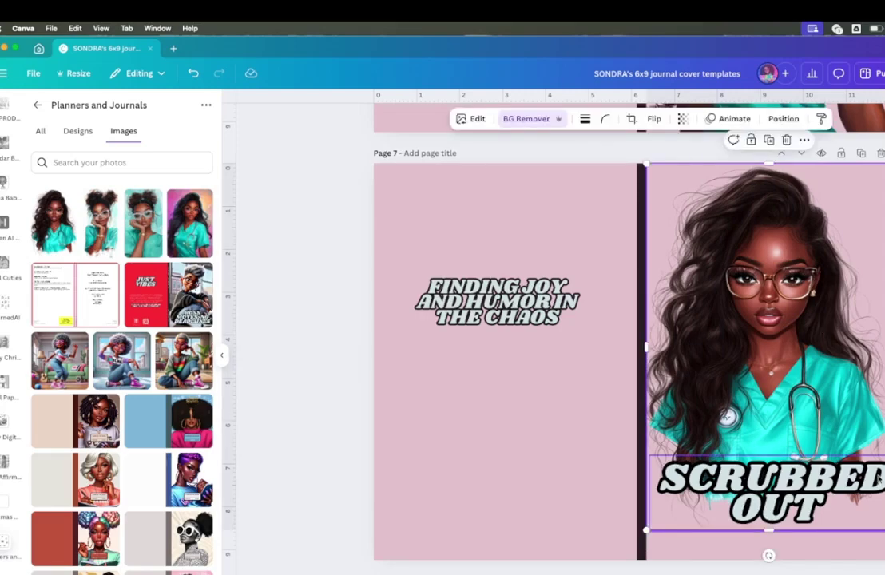
drag(803, 409, 808, 406)
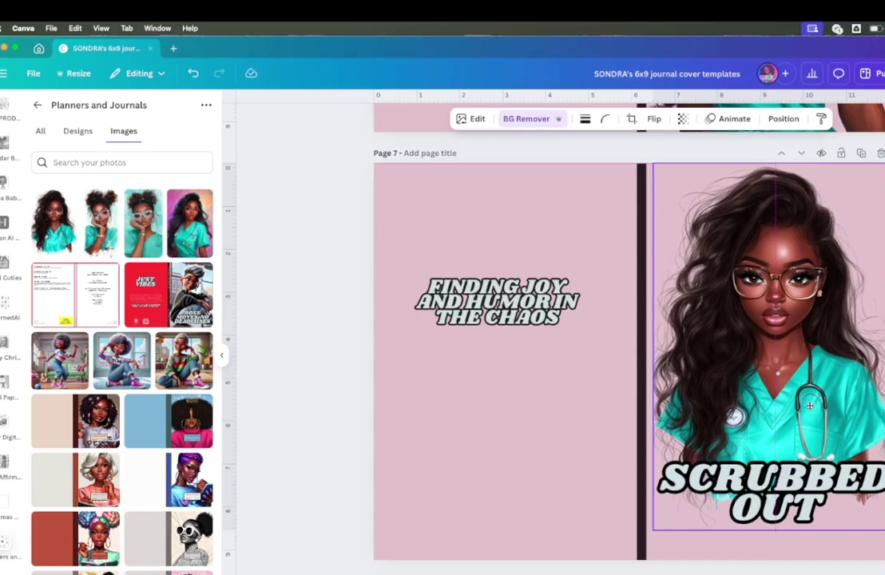
drag(653, 529, 643, 541)
key(Escape)
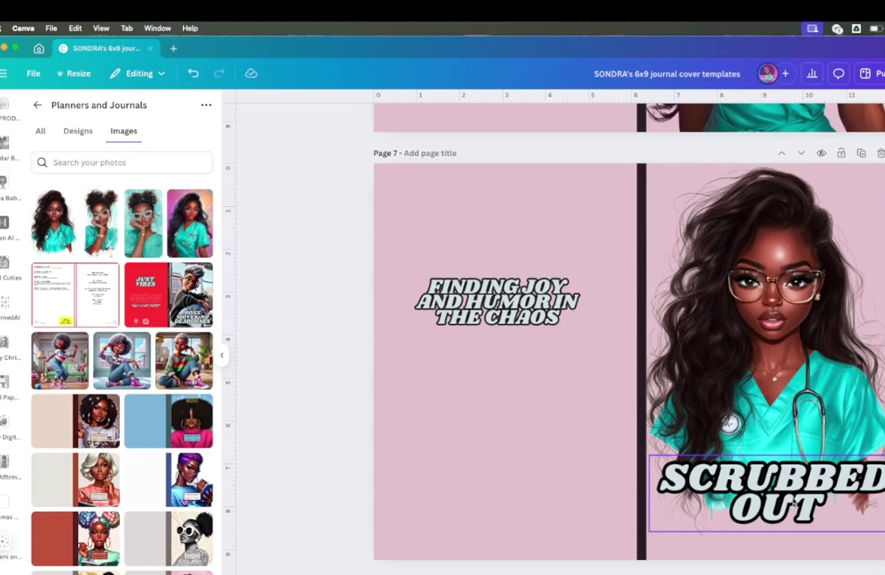
Step: Apply the nurse image's colors to page 7 for an off-white background with a brown tagline
click(791, 504)
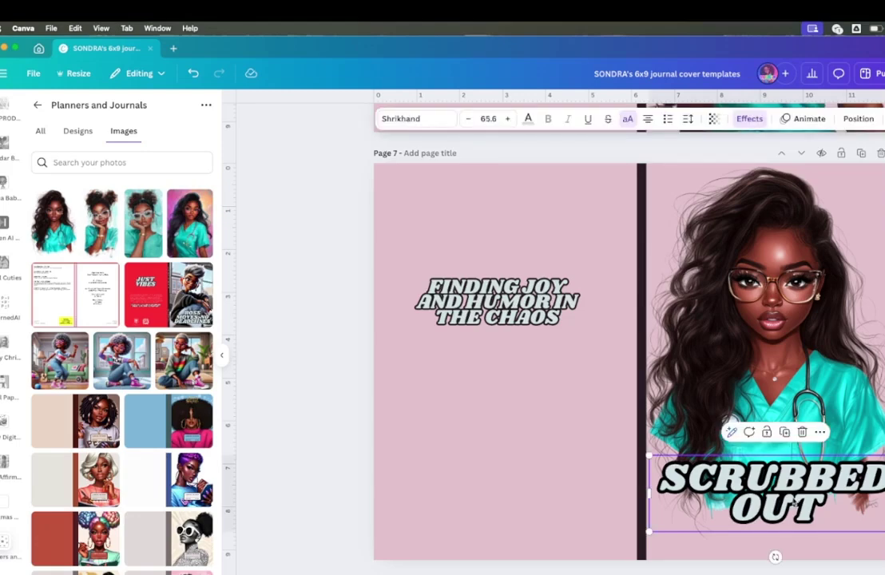
right_click(773, 358)
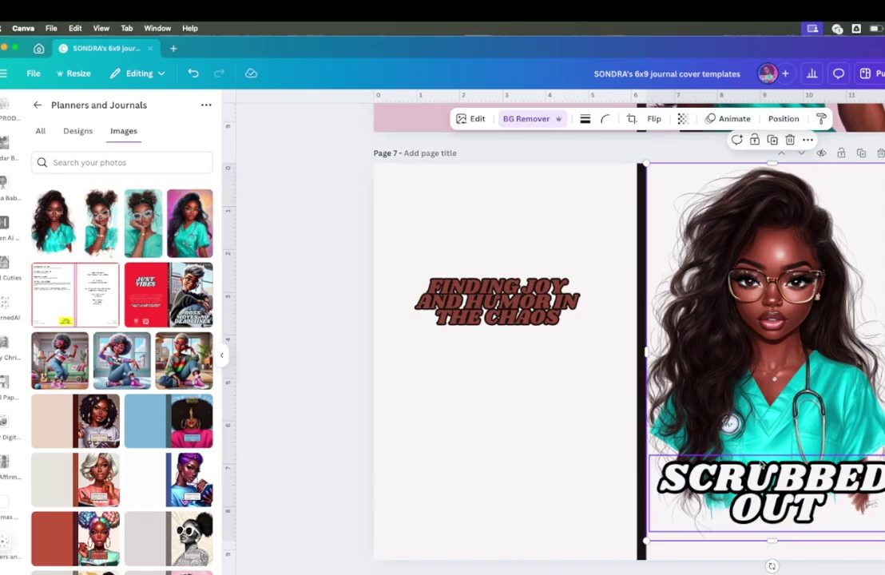
right_click(763, 465)
click(807, 556)
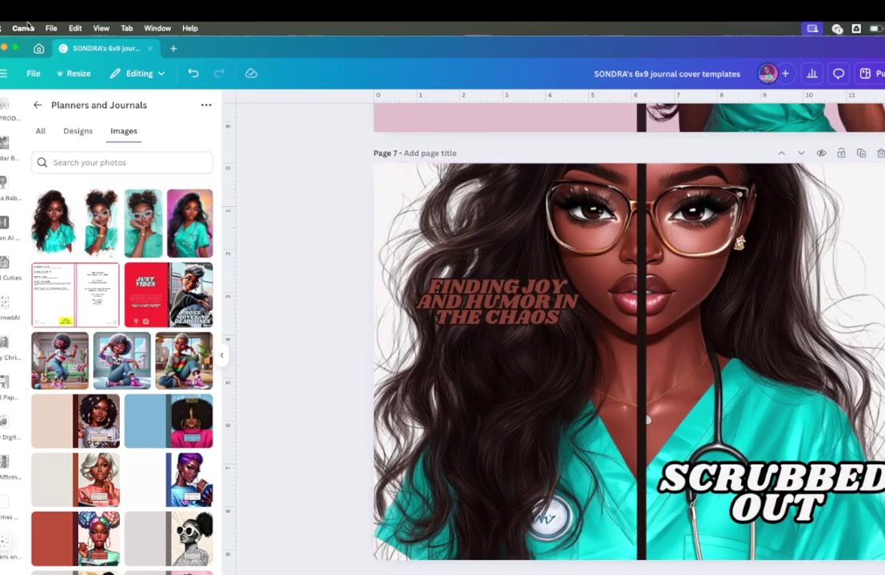
click(193, 73)
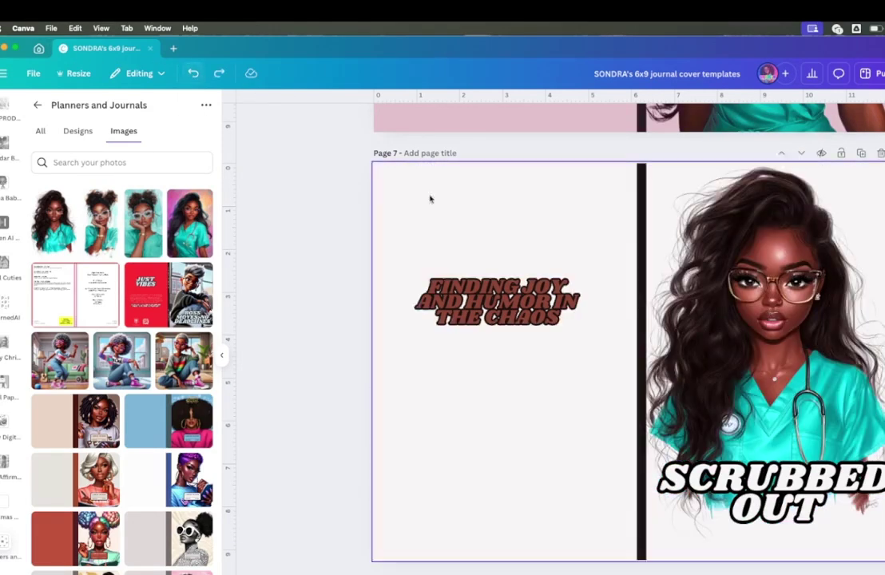
Step: Reapply the nurse image's colors to page 7 until the background is teal and the text is white with a black outline
right_click(728, 310)
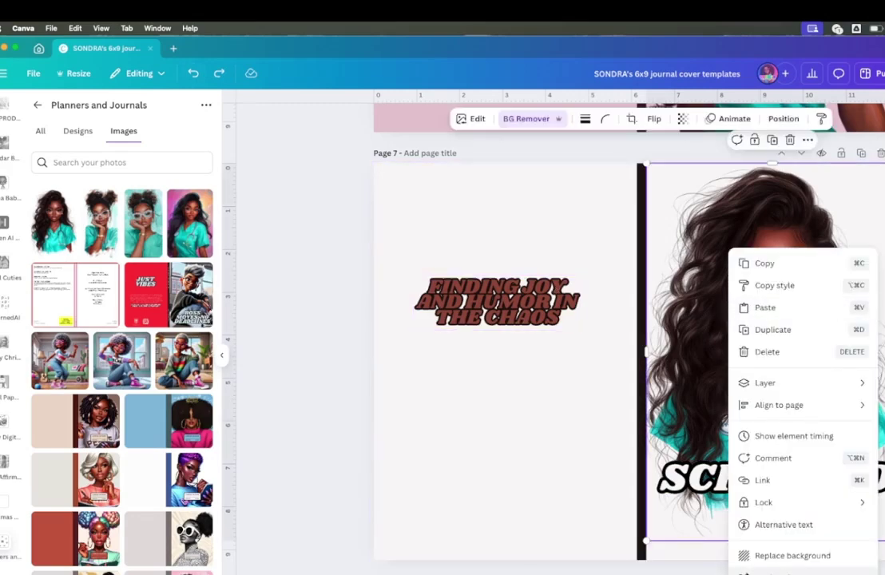
click(793, 555)
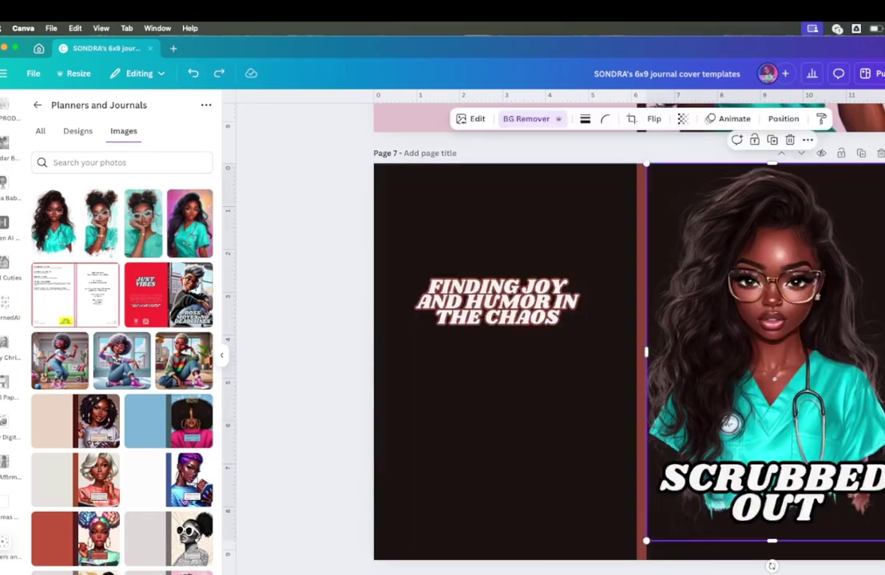
right_click(738, 402)
click(792, 556)
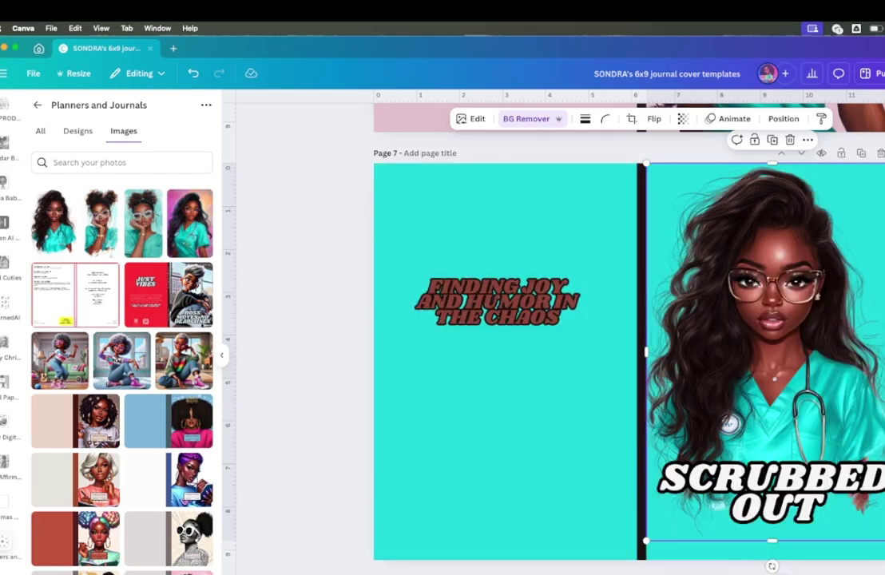
right_click(749, 462)
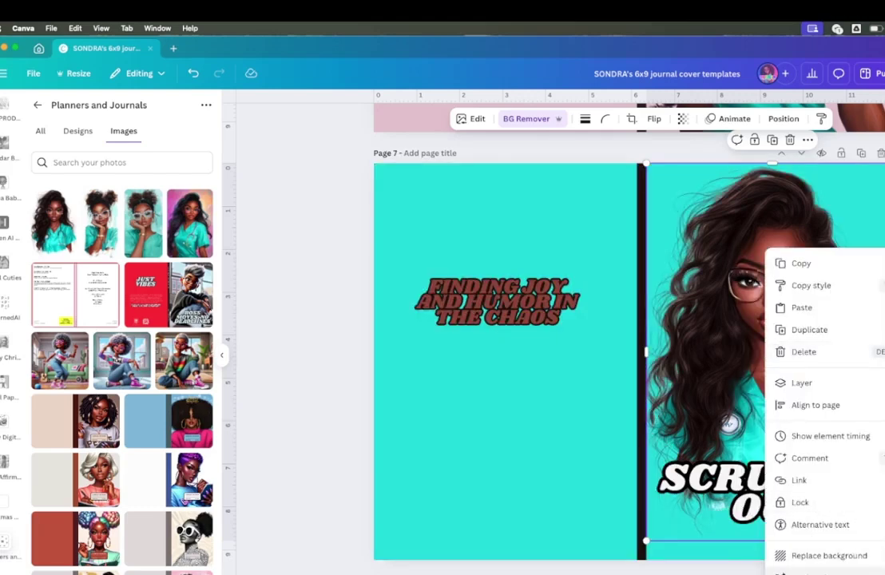
click(799, 556)
right_click(714, 363)
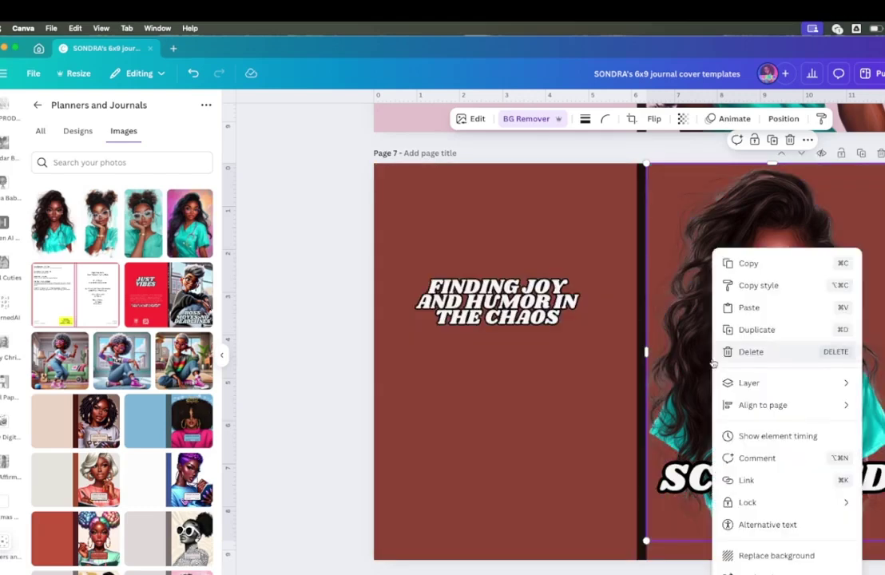
click(795, 556)
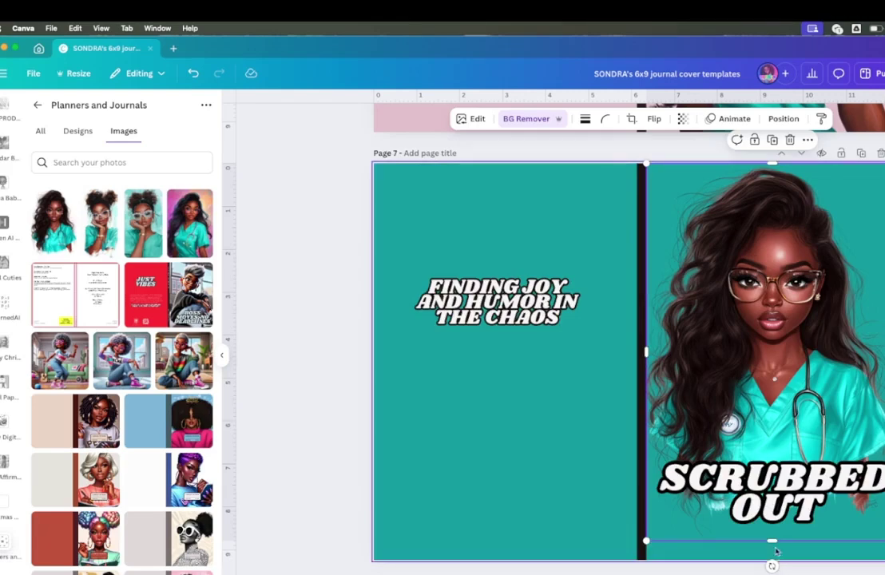
Step: Set page 7's background to the pink from the Cocoa Charm logo colors
click(562, 538)
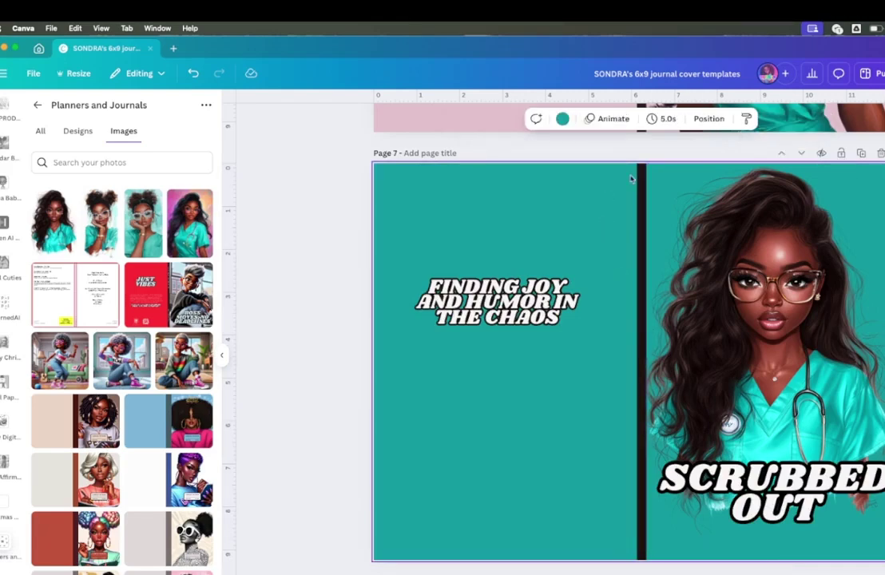
click(563, 119)
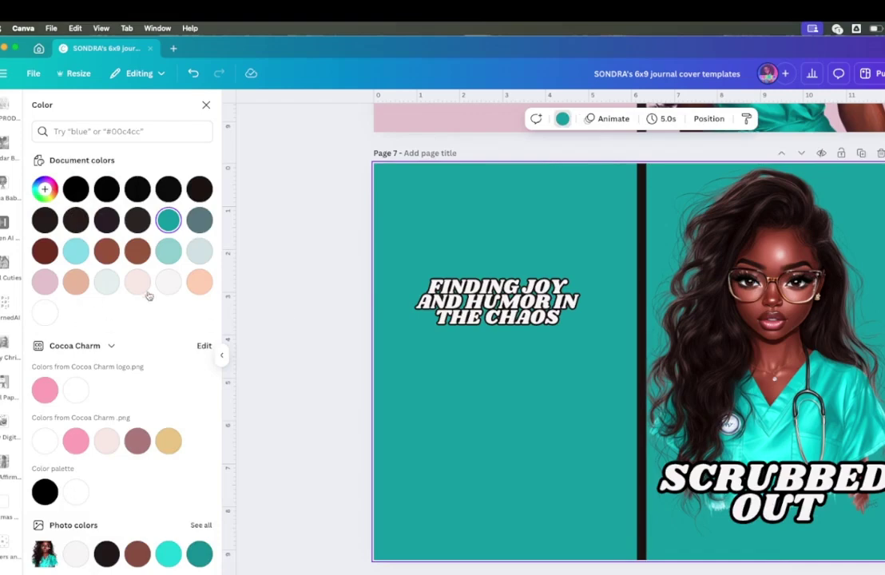
click(200, 281)
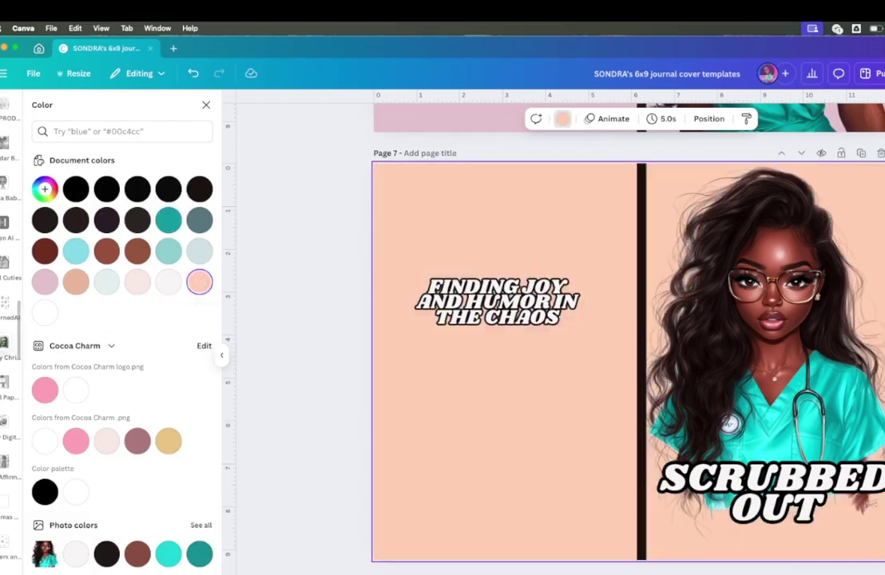
click(42, 389)
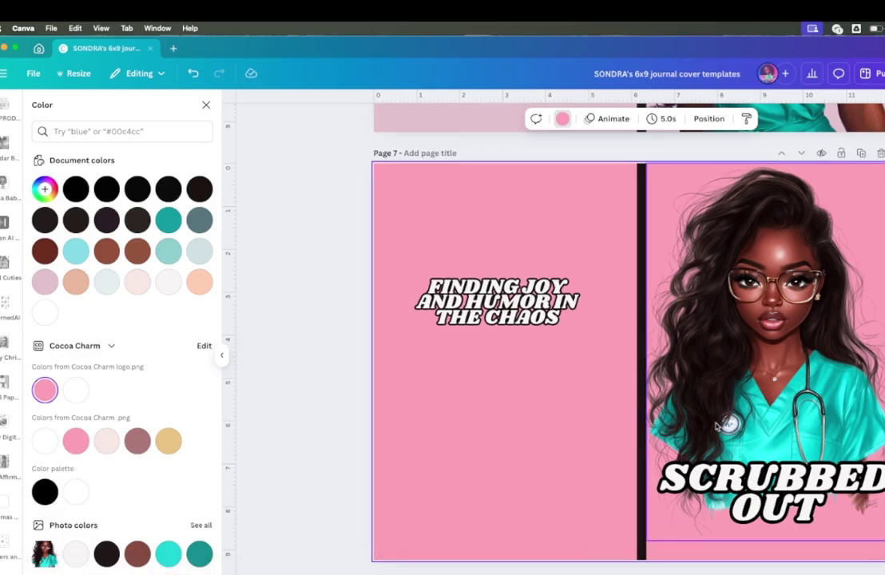
Step: Delete the extra, smaller nurse overlapping the spine on page 6, keeping the larger nurse on the front cover
scroll(745, 436, up, 2)
scroll(745, 436, down, 3)
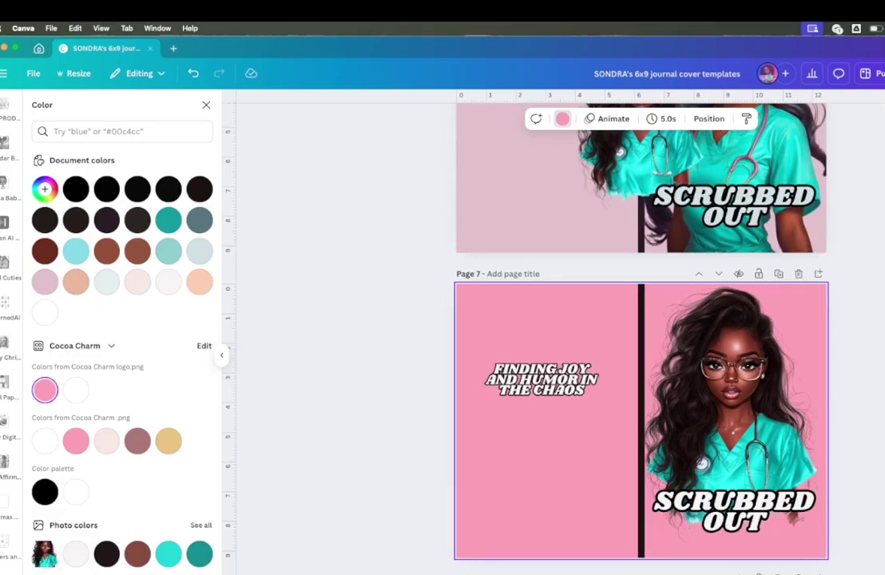
key(Escape)
scroll(746, 436, down, 2)
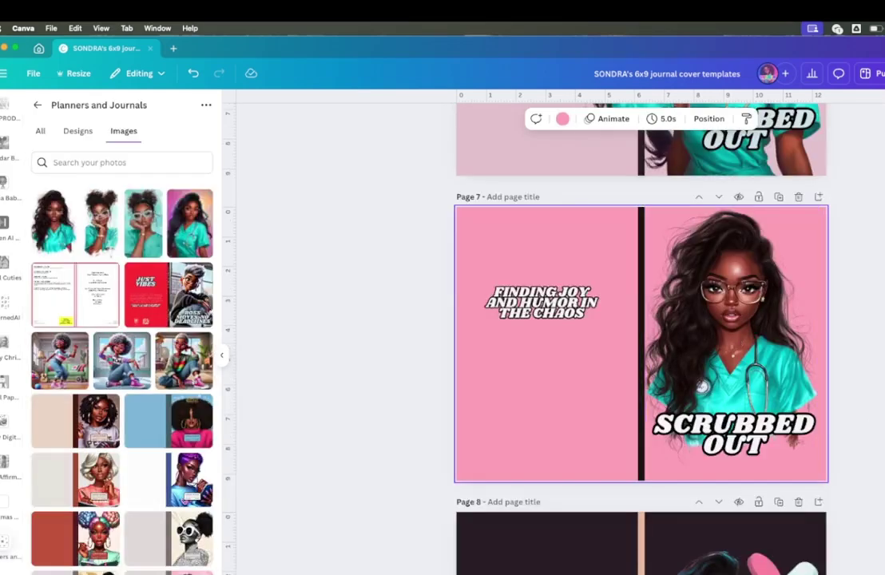
scroll(745, 436, down, 5)
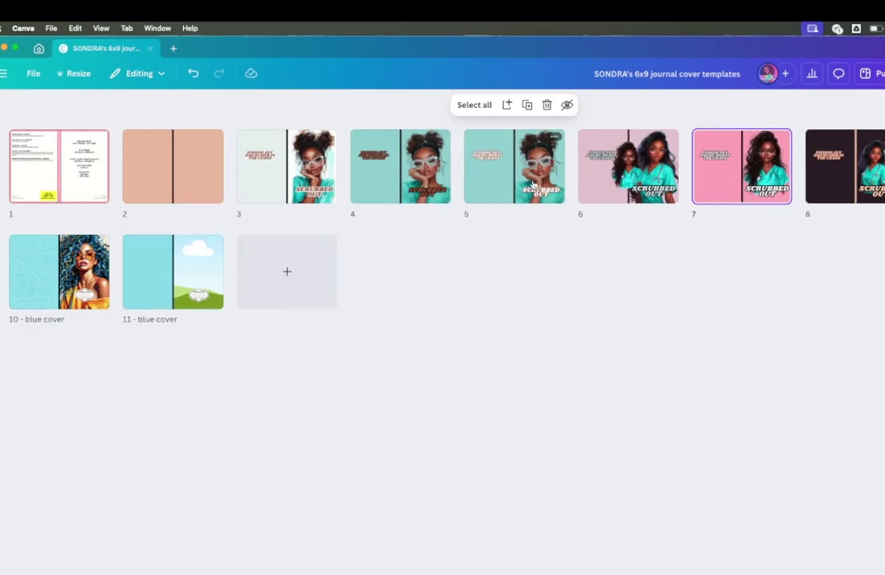
click(633, 186)
double_click(633, 187)
click(643, 343)
key(Delete)
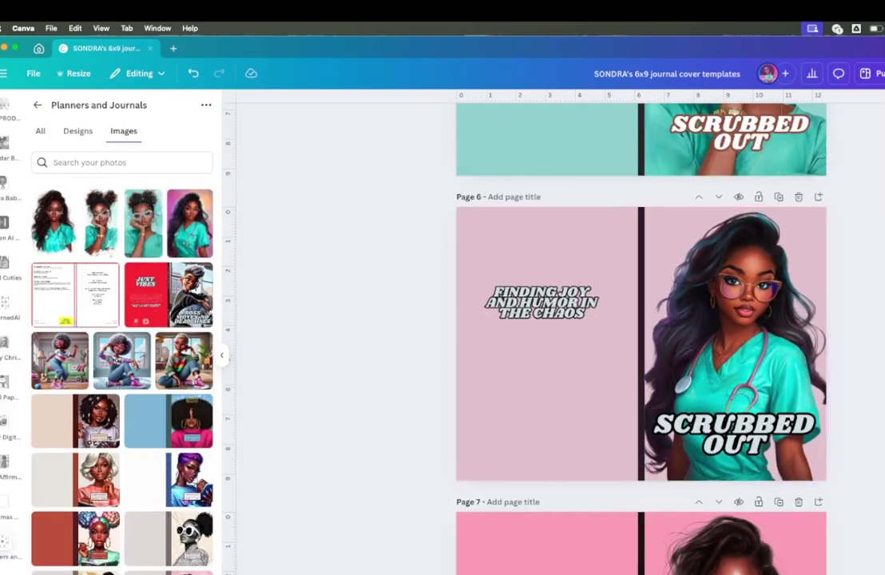
Step: Open page 5 from the overview of all pages and inspect how its nurse image fits the front cover
click(759, 569)
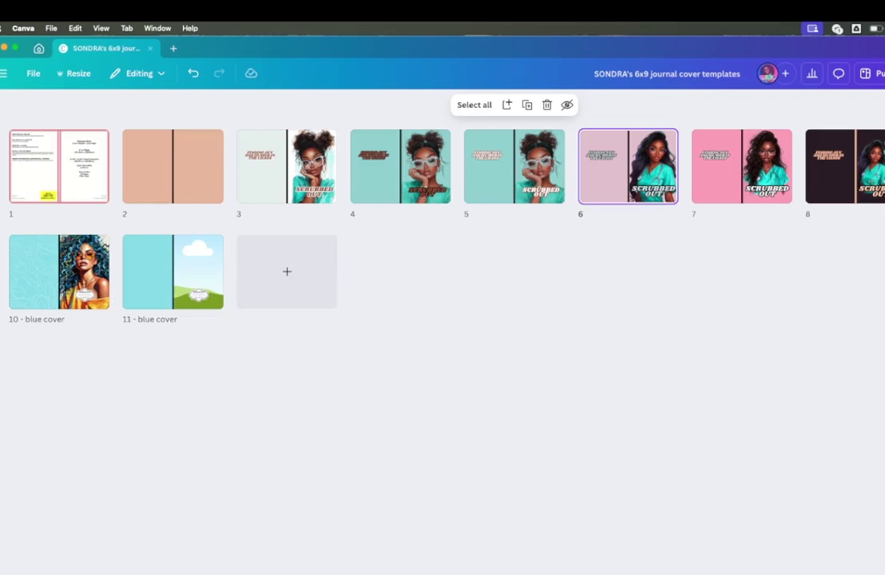
double_click(486, 196)
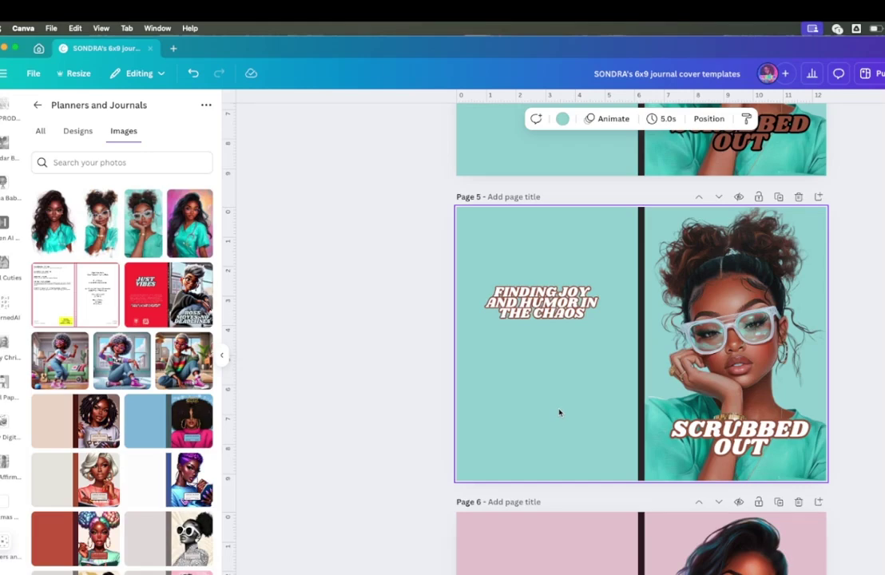
click(717, 363)
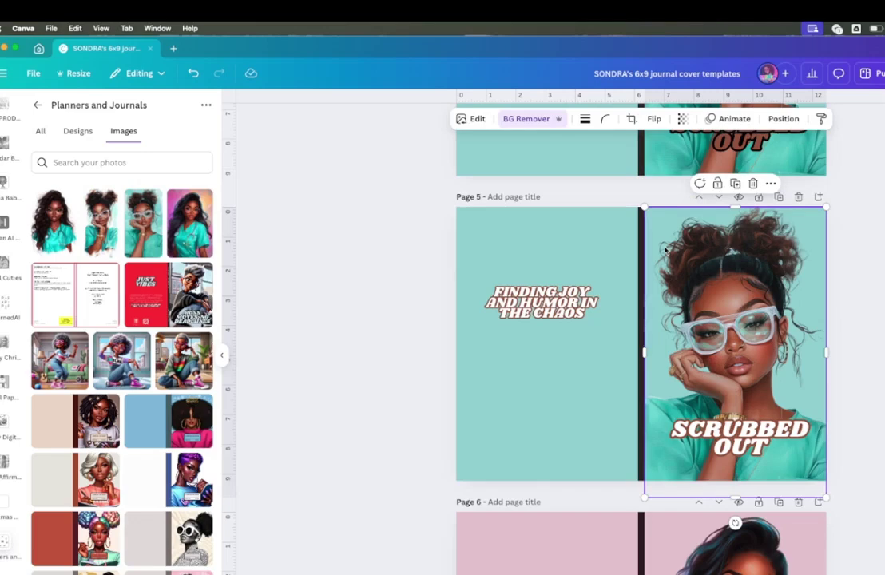
click(615, 271)
click(712, 269)
mouse_move(713, 269)
mouse_down()
mouse_move(737, 269)
mouse_move(712, 270)
mouse_up()
click(553, 336)
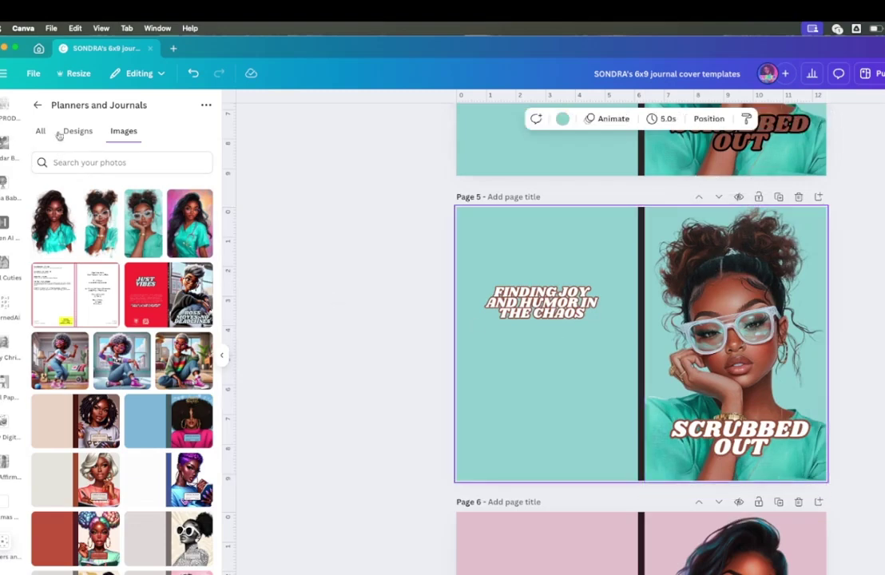
Step: Leave the project images and browse the "nurse" graphics in the elements library with page 5 active
click(37, 105)
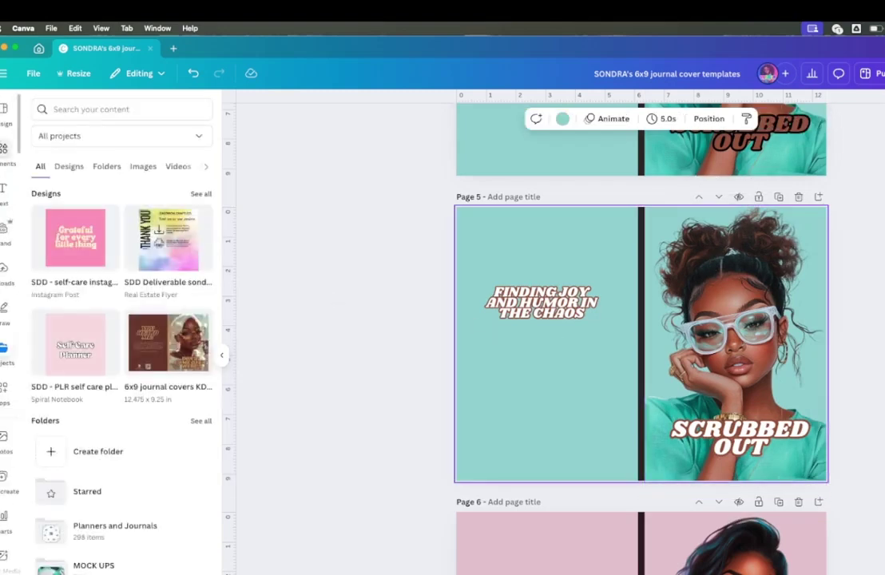
click(4, 154)
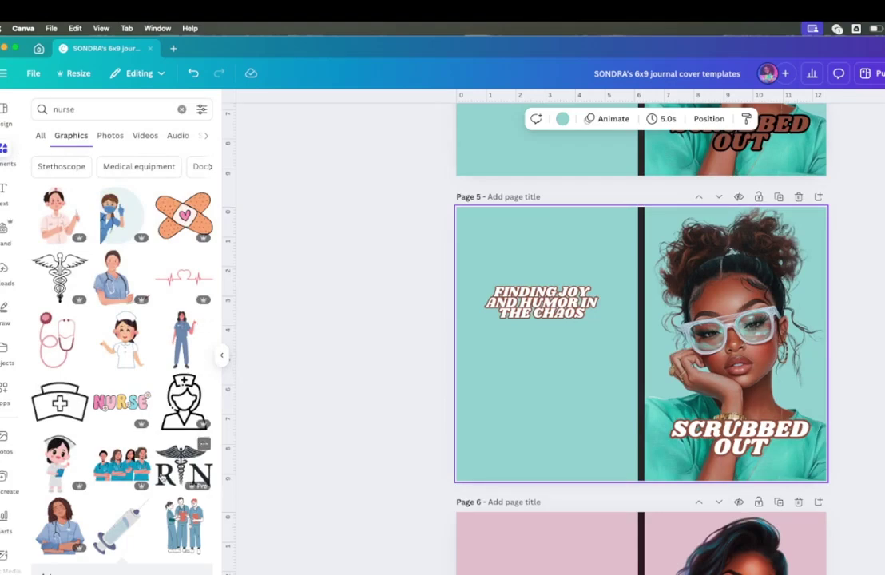
scroll(162, 477, down, 10)
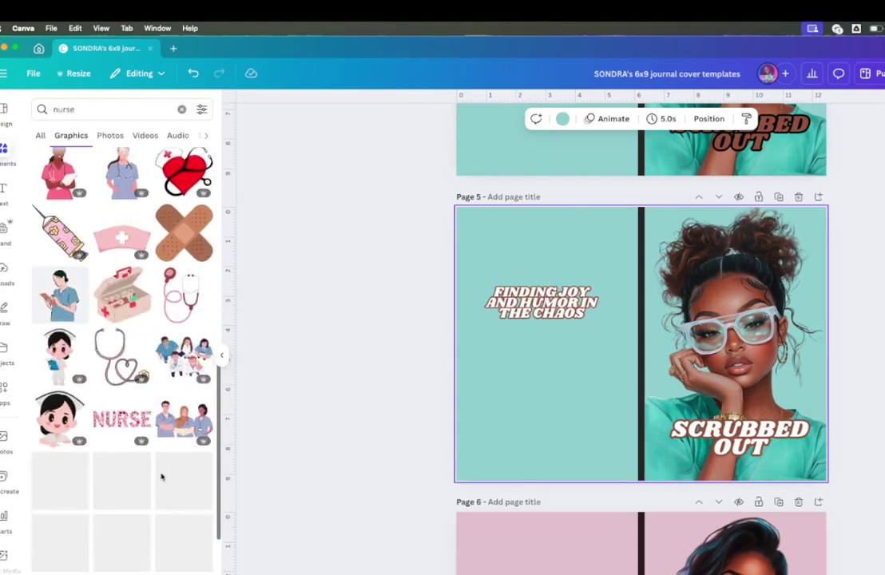
scroll(161, 477, down, 3)
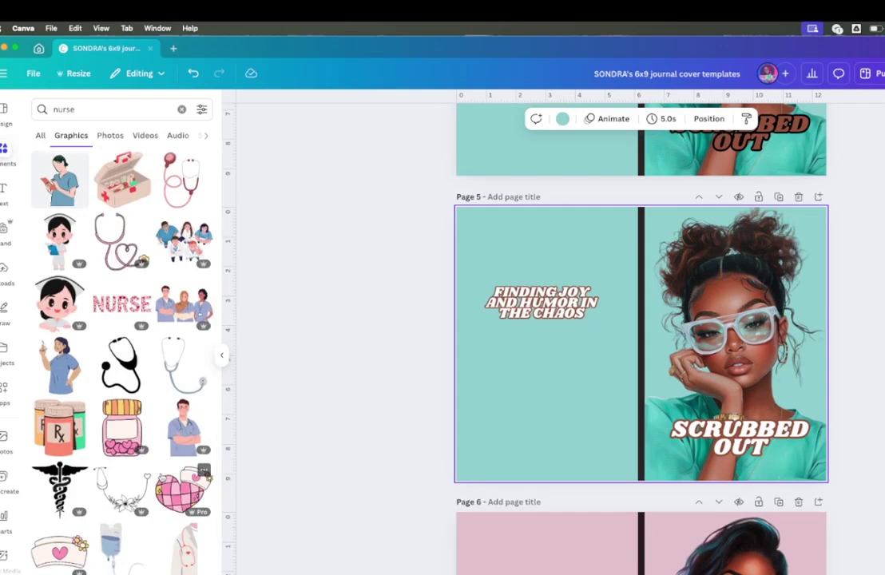
scroll(162, 477, down, 1)
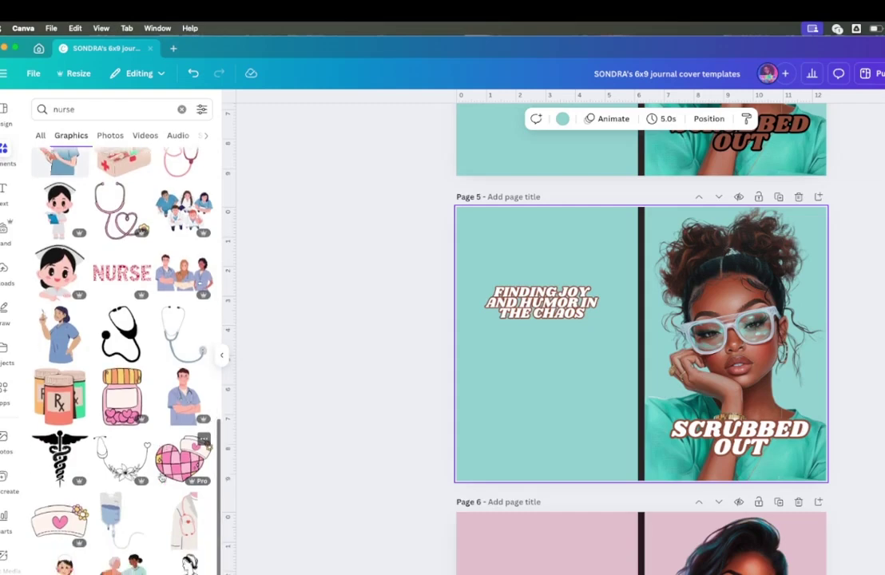
Step: Find stethoscope graphics and add the beige stethoscope illustration to page 5
scroll(161, 478, down, 15)
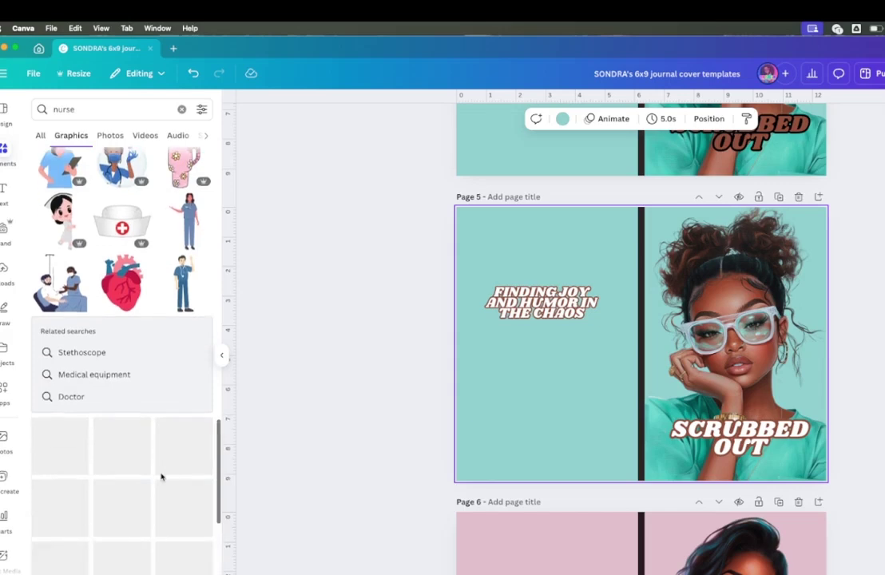
click(74, 353)
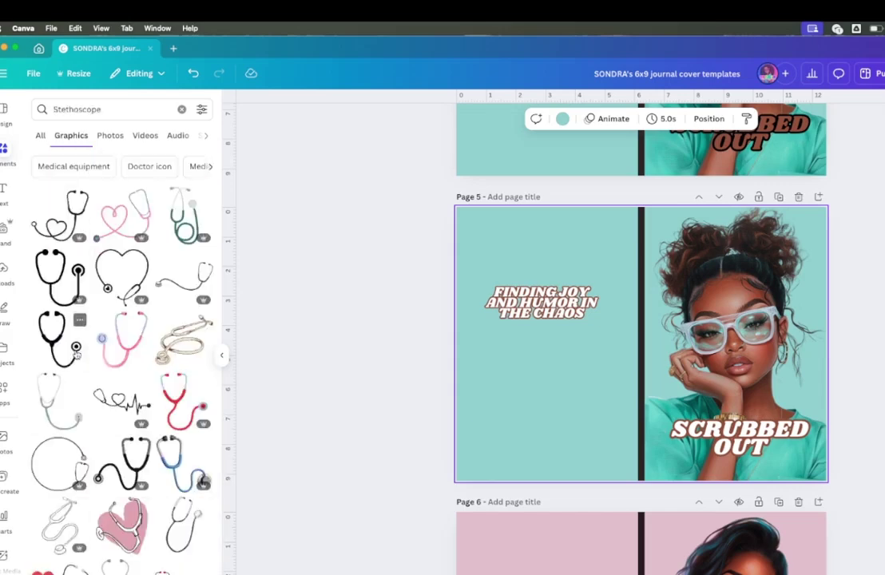
scroll(137, 272, down, 2)
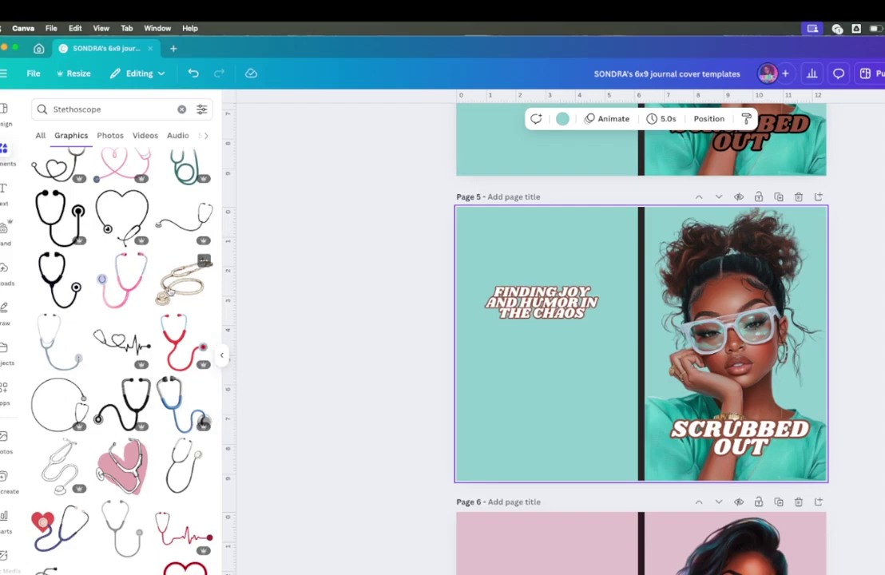
click(169, 294)
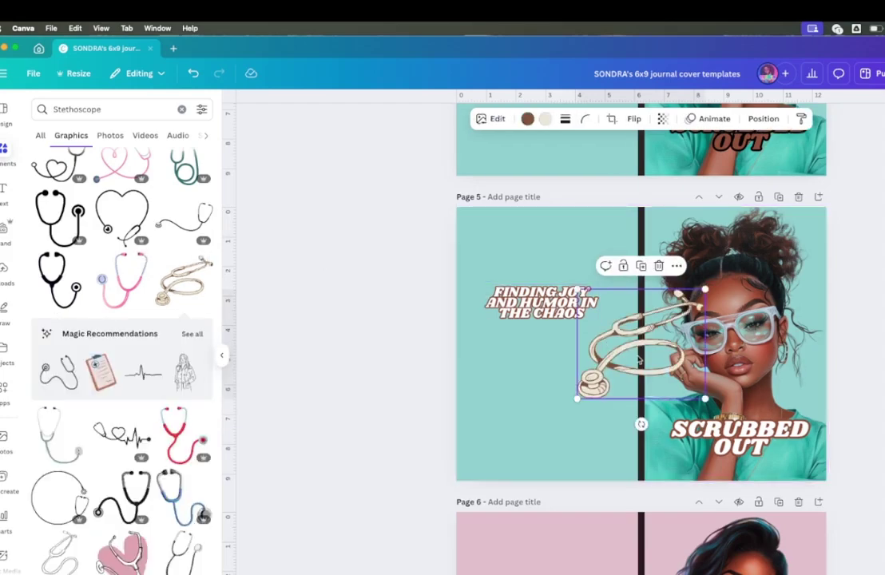
Step: Add the thin black outlined stethoscope graphic to page 5 and place it at the front cover's upper-left corner
scroll(168, 463, down, 4)
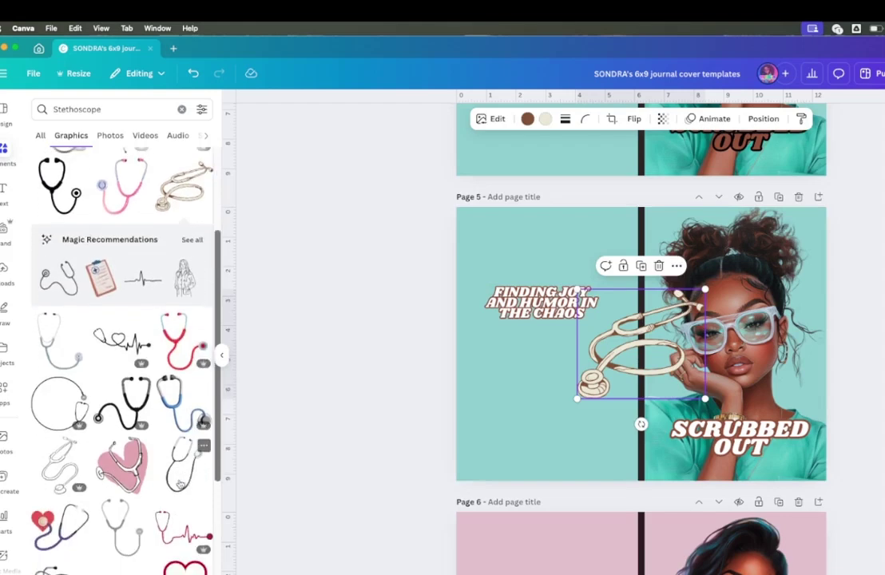
click(59, 422)
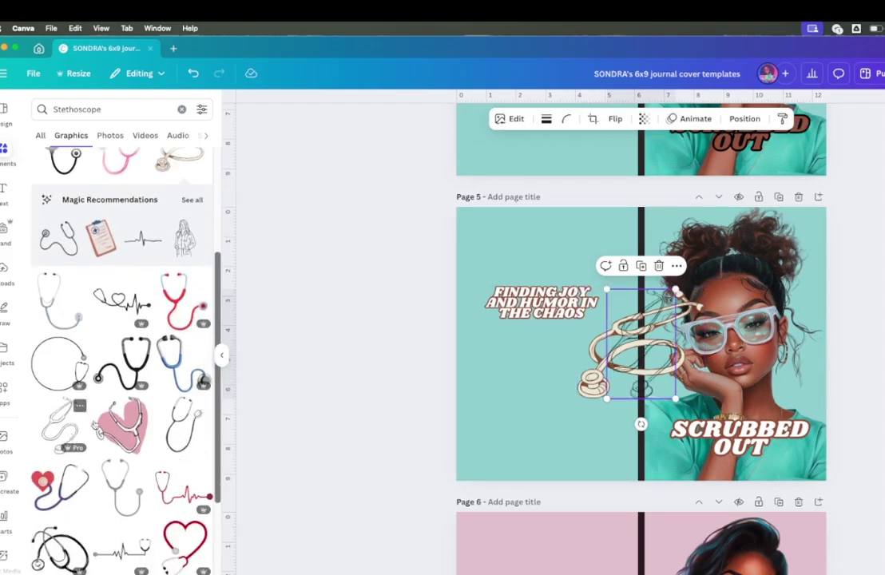
mouse_move(626, 347)
mouse_down()
mouse_move(736, 322)
mouse_move(777, 289)
mouse_move(661, 255)
mouse_up()
Step: Resize the woman's photo to fill the front cover's width and move it lower on the page
click(823, 212)
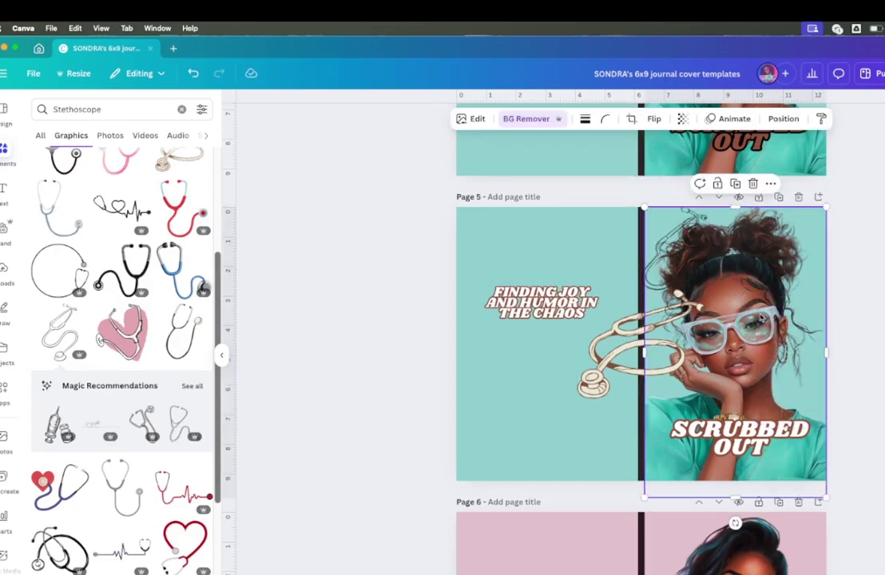
drag(825, 208, 775, 283)
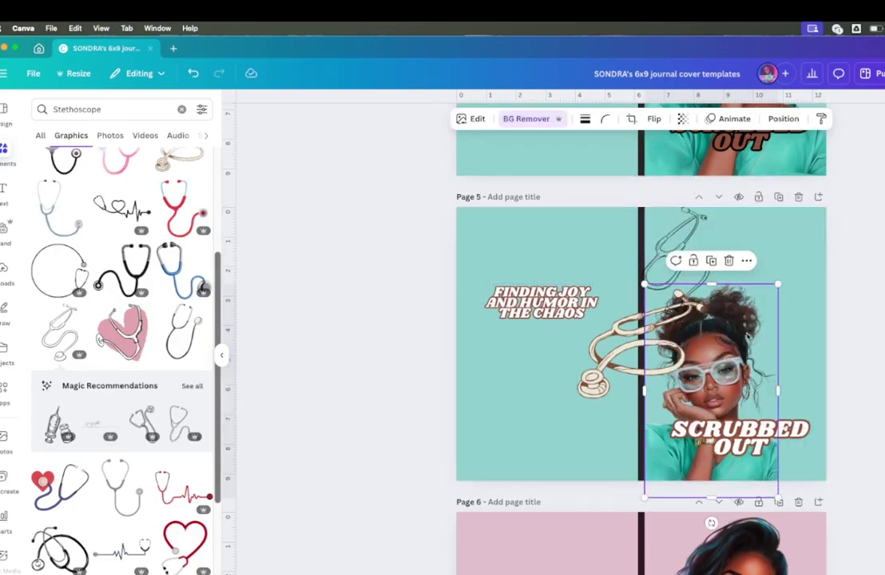
drag(747, 333, 779, 319)
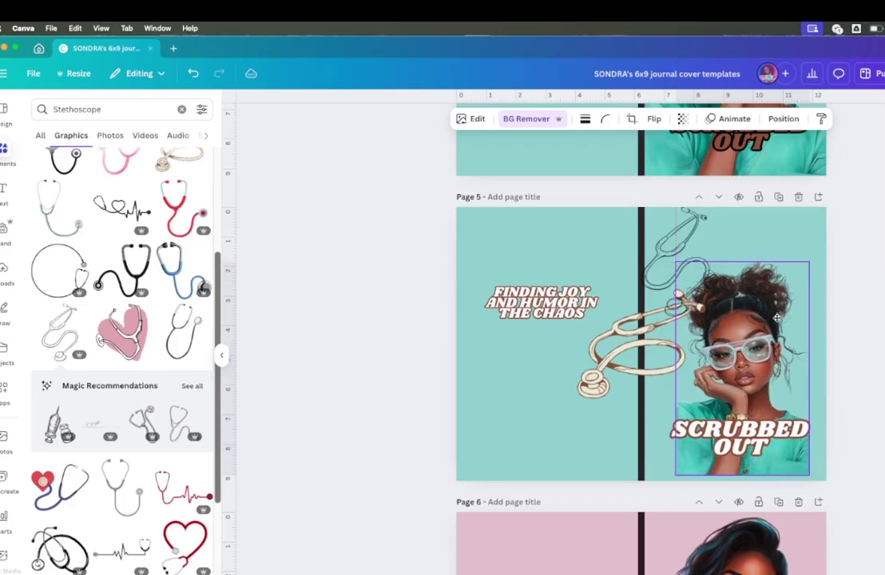
drag(804, 269, 847, 207)
drag(676, 481, 668, 493)
drag(695, 360, 672, 368)
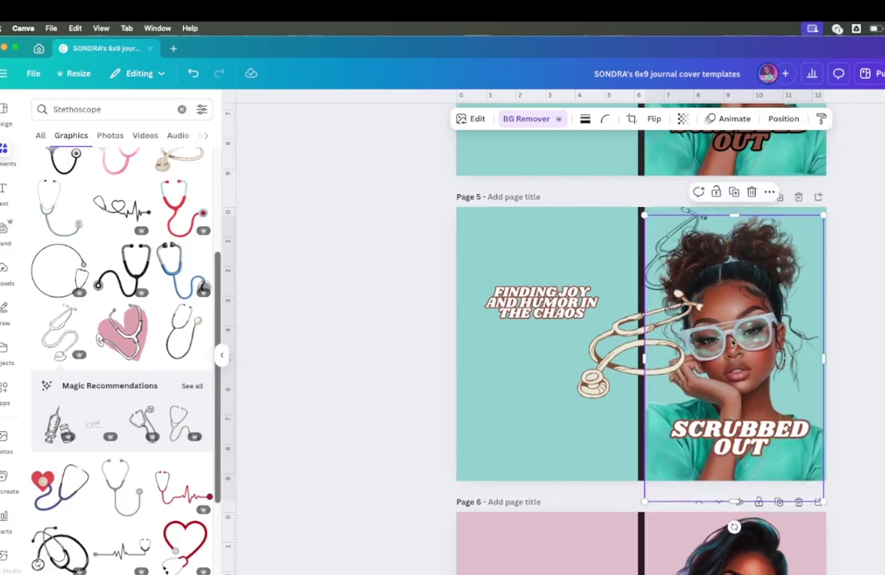
drag(756, 327, 754, 358)
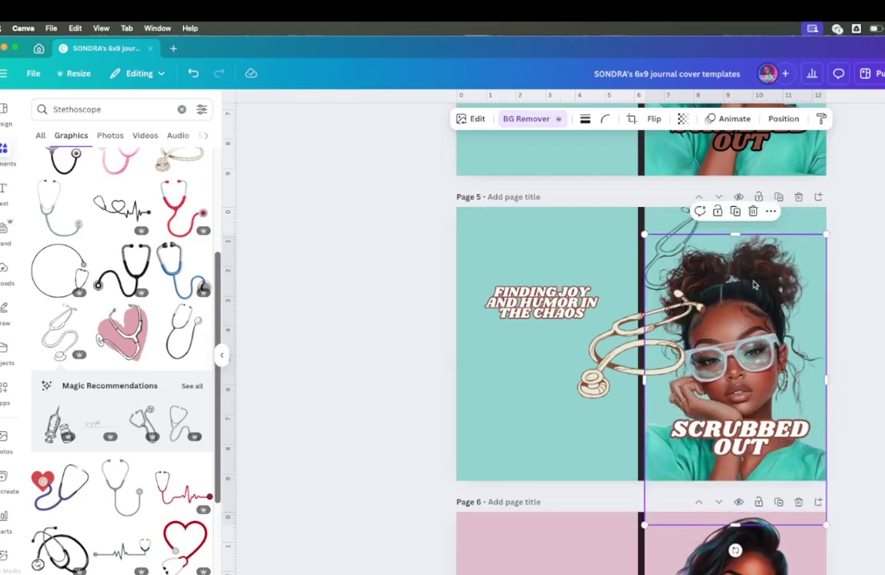
Step: Delete the thin black outlined stethoscope from page 5
click(676, 256)
click(684, 231)
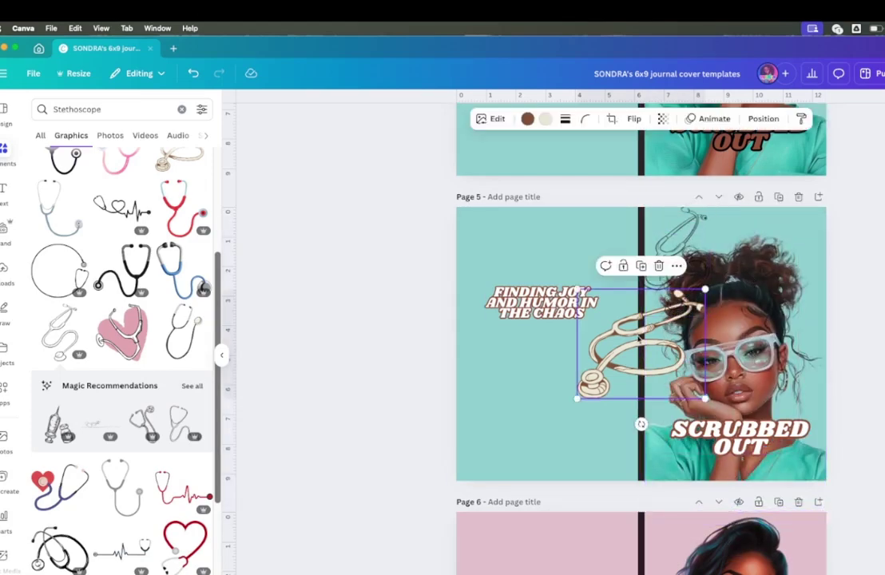
key(Escape)
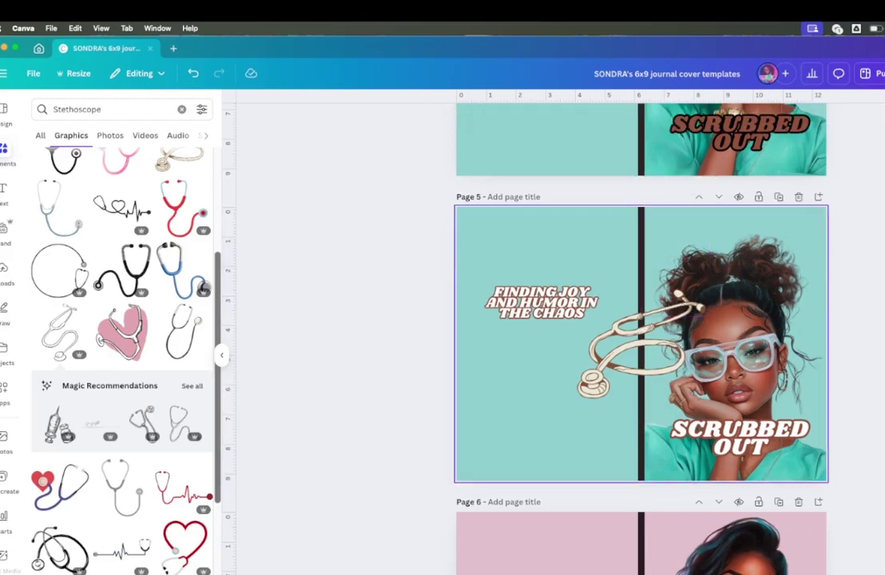
Step: Enlarge the beige stethoscope to about 5.31 × 4.55 in, overlap the front cover's right edge with it, and send it behind the woman's photo
click(660, 329)
drag(660, 329, 715, 288)
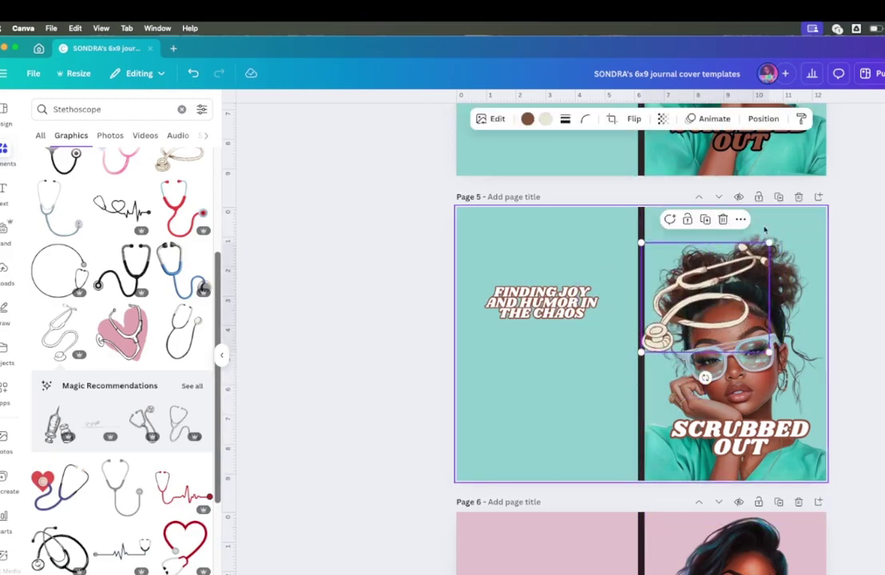
drag(770, 242, 808, 231)
drag(712, 292, 803, 306)
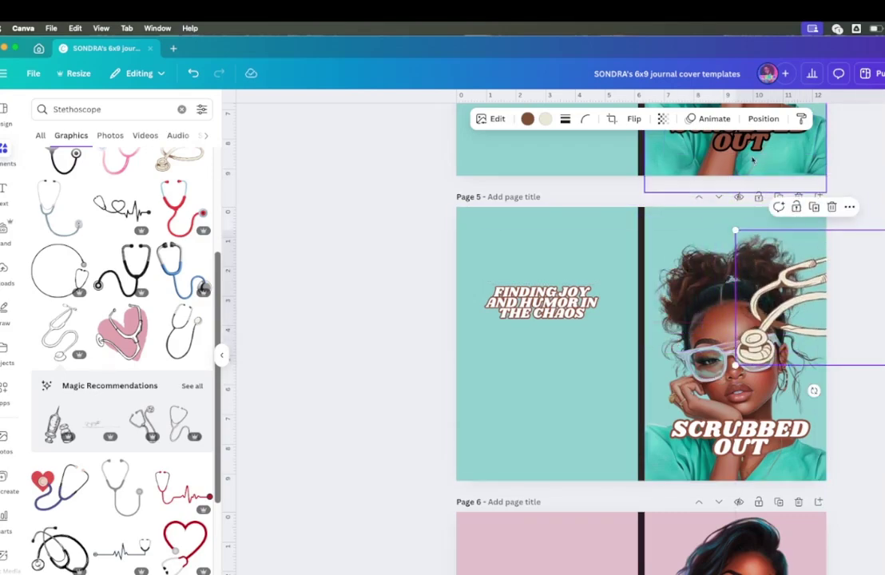
click(763, 118)
click(186, 170)
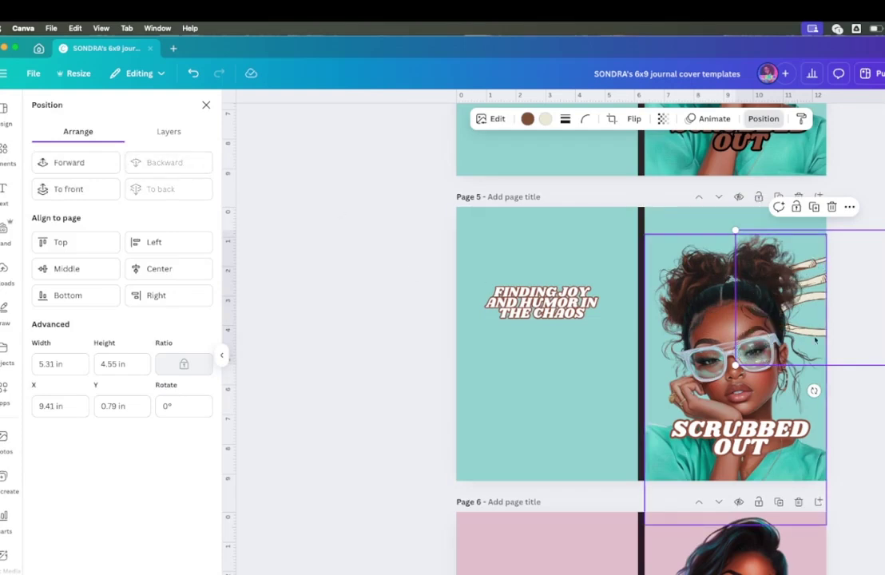
Step: Rotate the beige stethoscope to about 37.6° in the front cover's upper-right corner and set its transparency to about 46
drag(814, 391, 759, 400)
drag(791, 316, 822, 246)
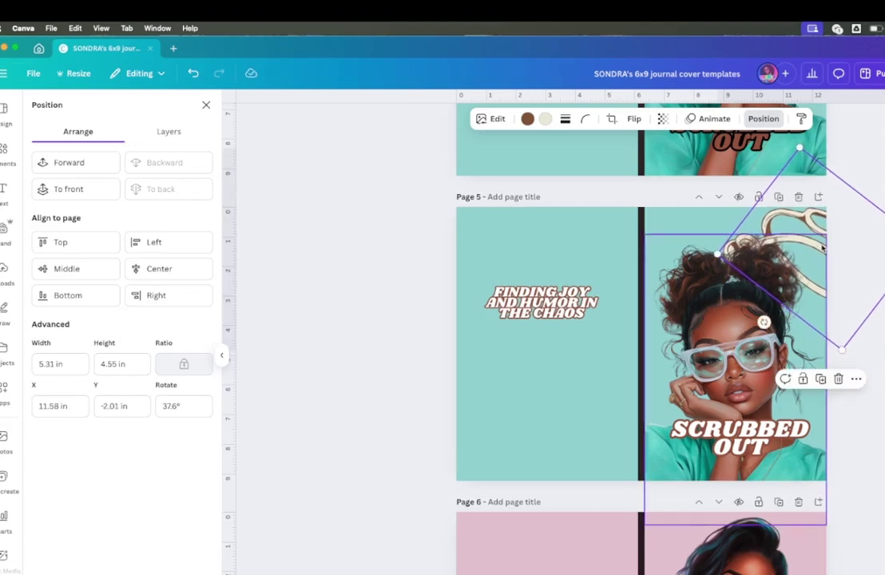
click(759, 119)
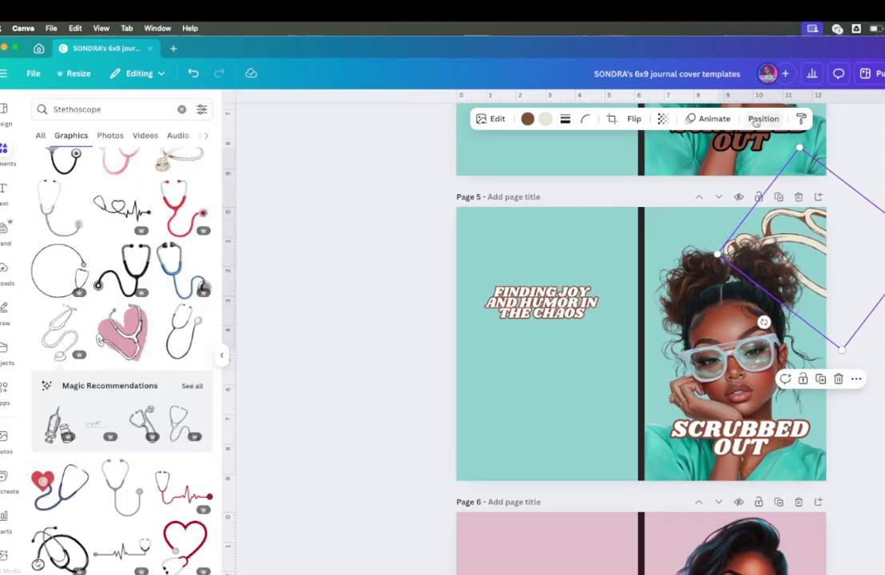
click(662, 118)
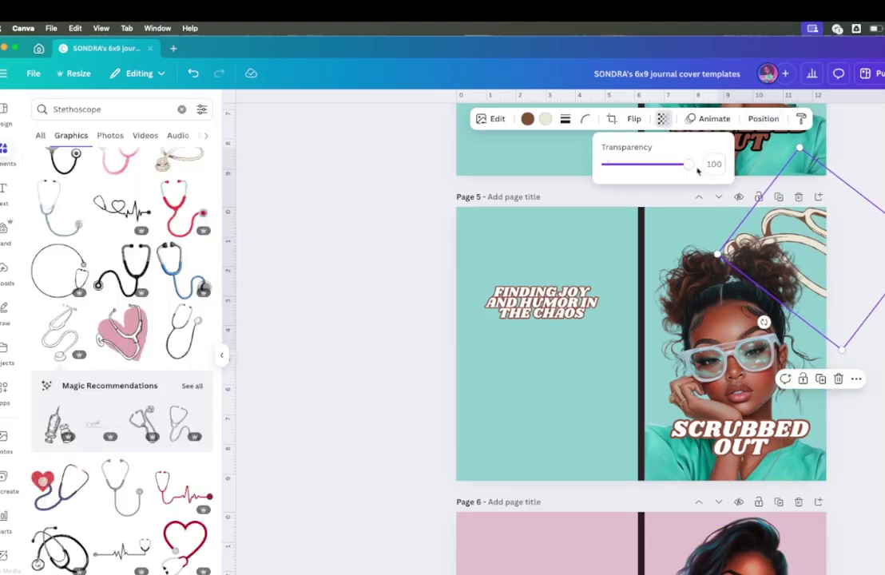
drag(688, 165, 647, 175)
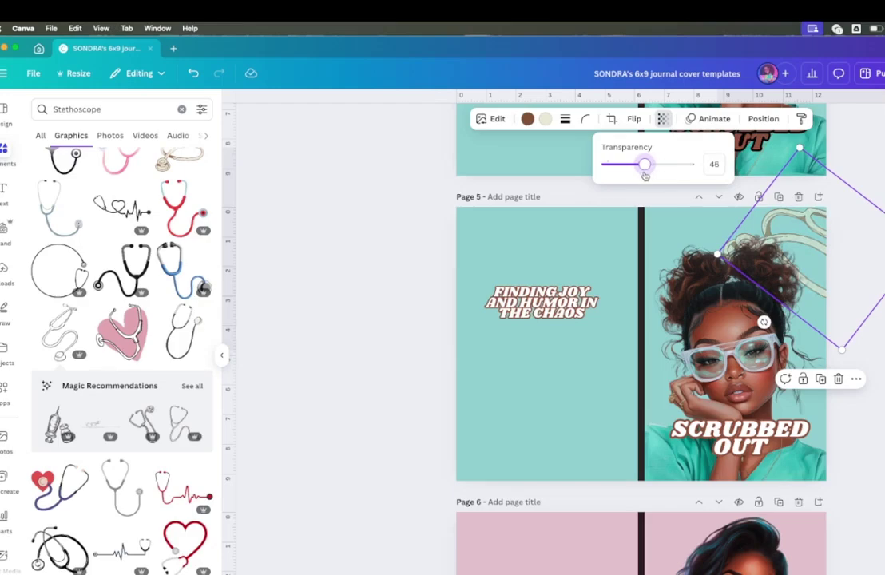
Step: Shift the woman's photo left over the spine and widen it to the front cover's right edge
click(706, 337)
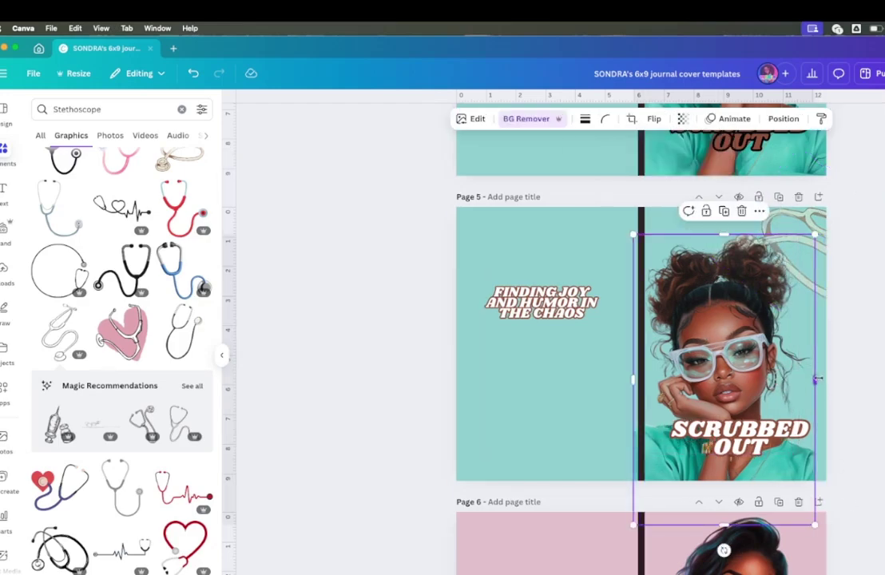
drag(816, 380, 828, 379)
double_click(753, 320)
drag(753, 320, 754, 339)
key(Return)
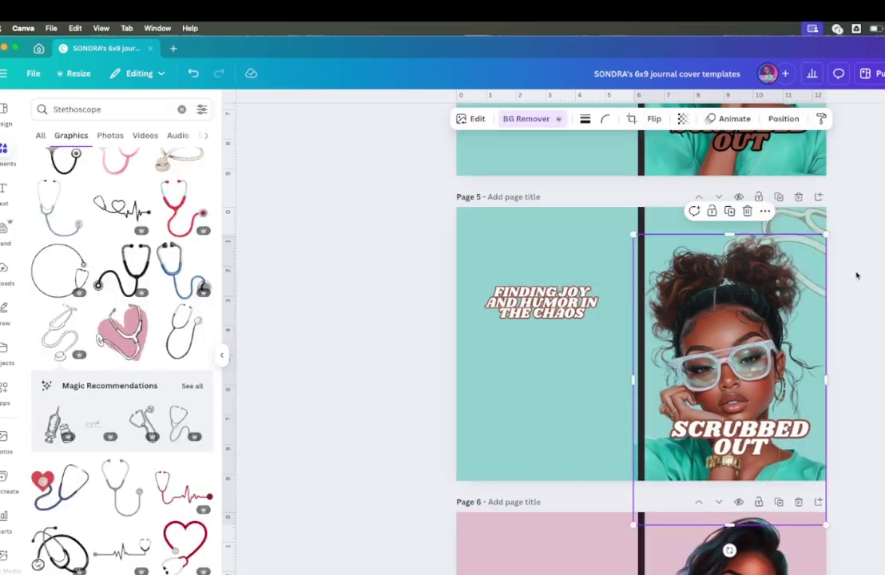
Step: Move the faded stethoscope slightly higher in the front cover's upper-right corner
click(847, 240)
drag(847, 240, 842, 212)
key(Escape)
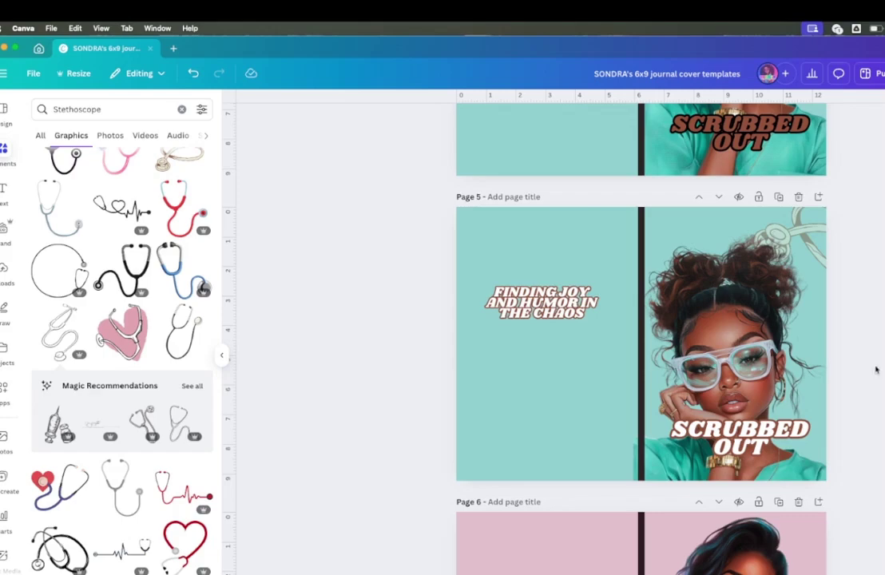
Step: Copy the faded stethoscope to the lower-left corner of the back cover
click(867, 323)
click(855, 373)
drag(787, 248, 467, 441)
click(385, 451)
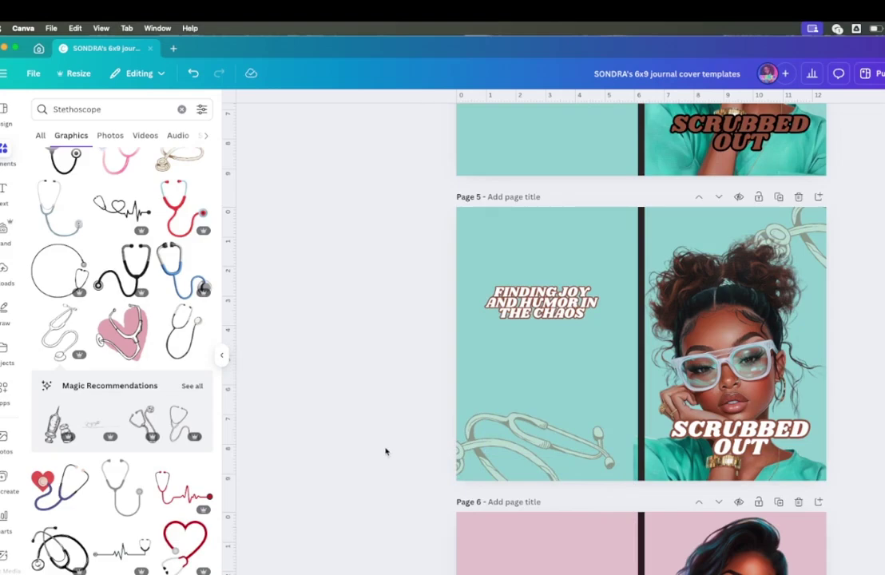
Step: Rotate the back-cover stethoscope to nearly level and shrink it within the lower-left corner
click(511, 439)
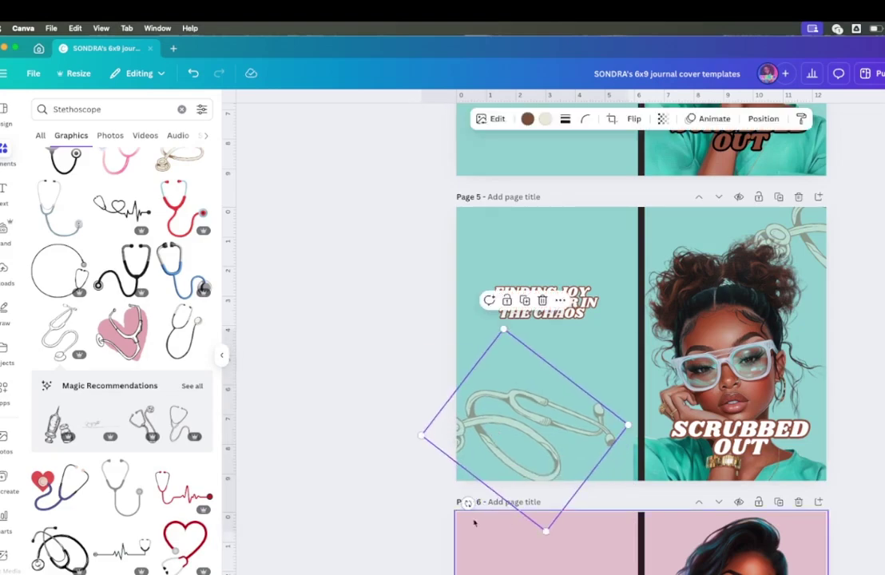
drag(468, 504, 518, 477)
drag(608, 367, 558, 420)
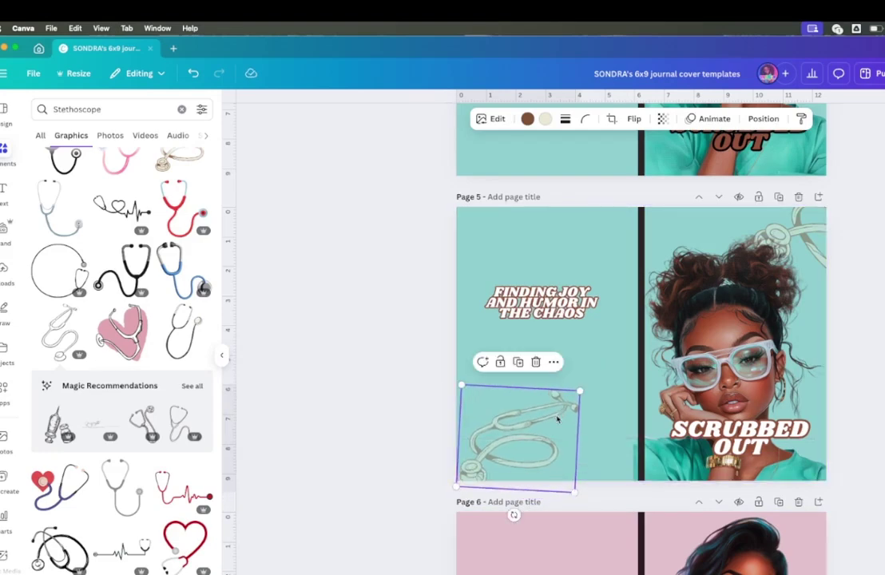
click(407, 461)
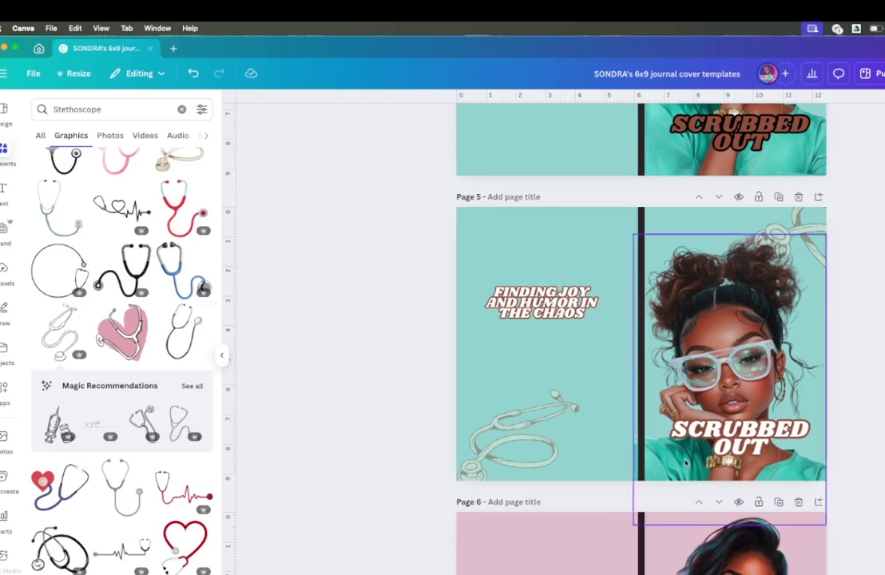
Step: Shift the woman's photo on page 5 slightly right, away from the spine
click(655, 470)
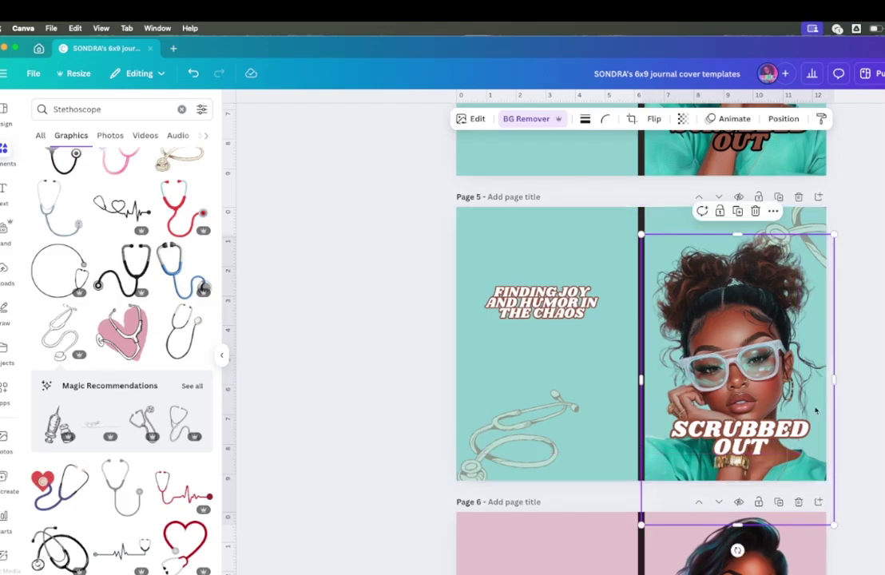
key(Escape)
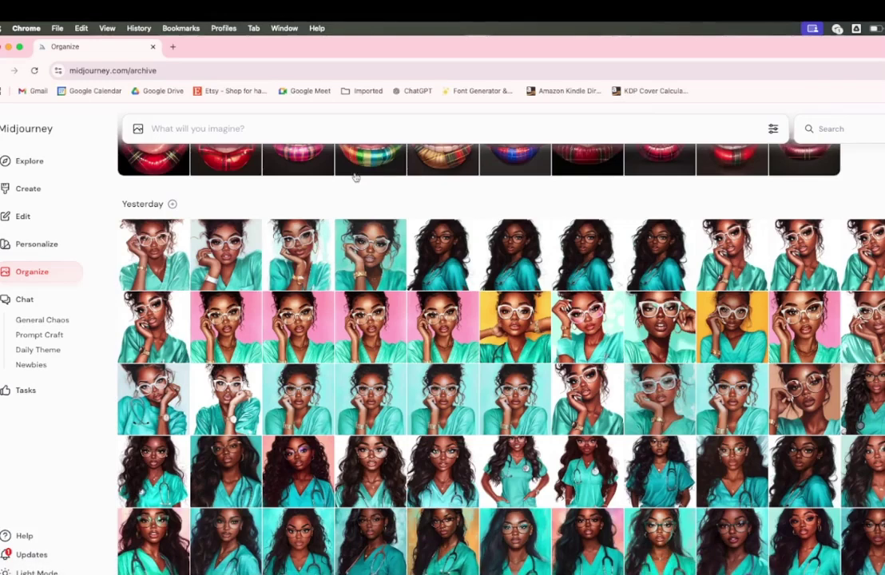
Step: Switch to Chrome, load ChatGPT and open the Nurse Self-Care Guide conversation
click(396, 92)
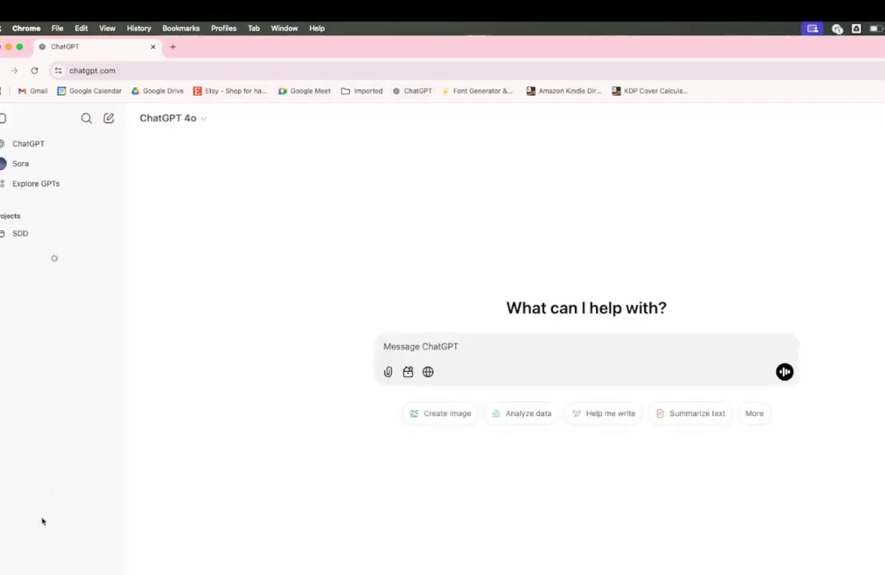
scroll(52, 508, down, 10)
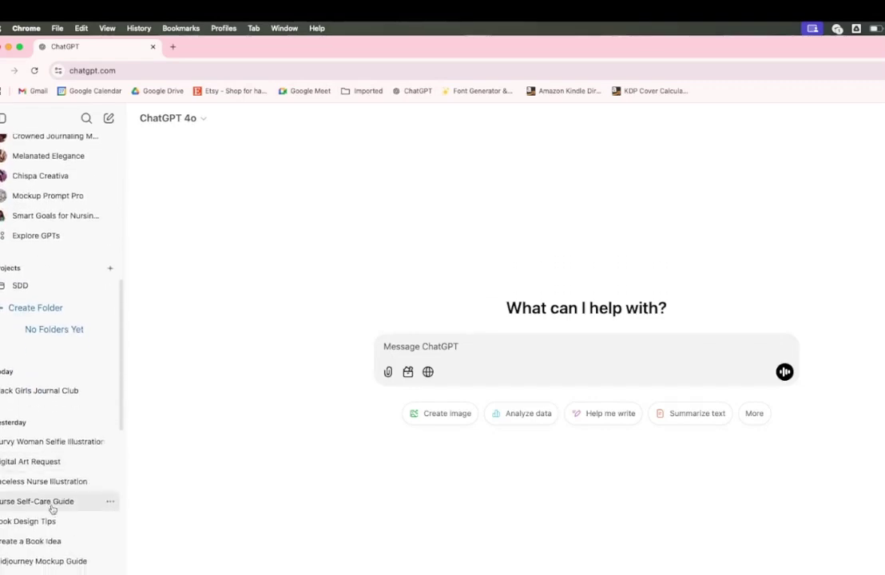
scroll(44, 457, down, 3)
click(44, 457)
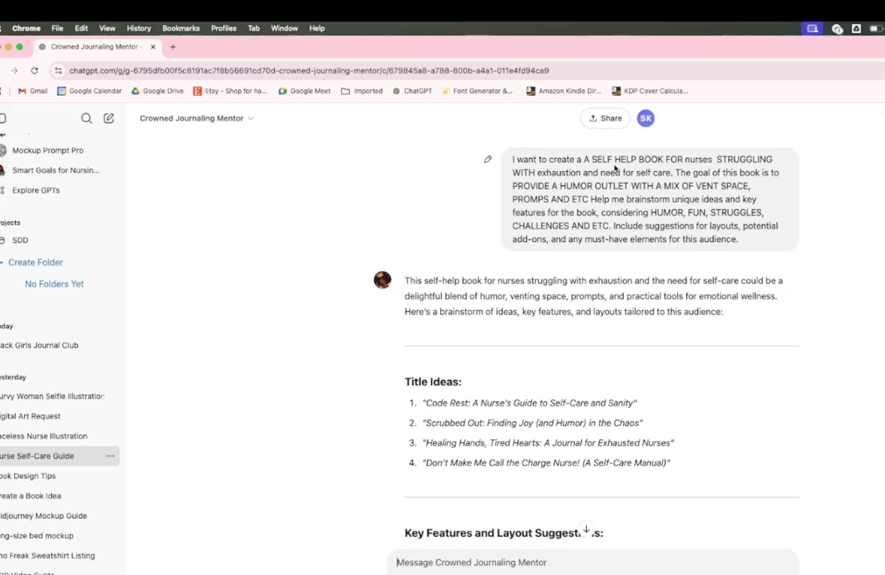
Step: Load the CreateHER Digital Academy affiliate page from stan.store in a new browser tab
click(173, 46)
click(195, 70)
text(st)
key(Return)
text(sta)
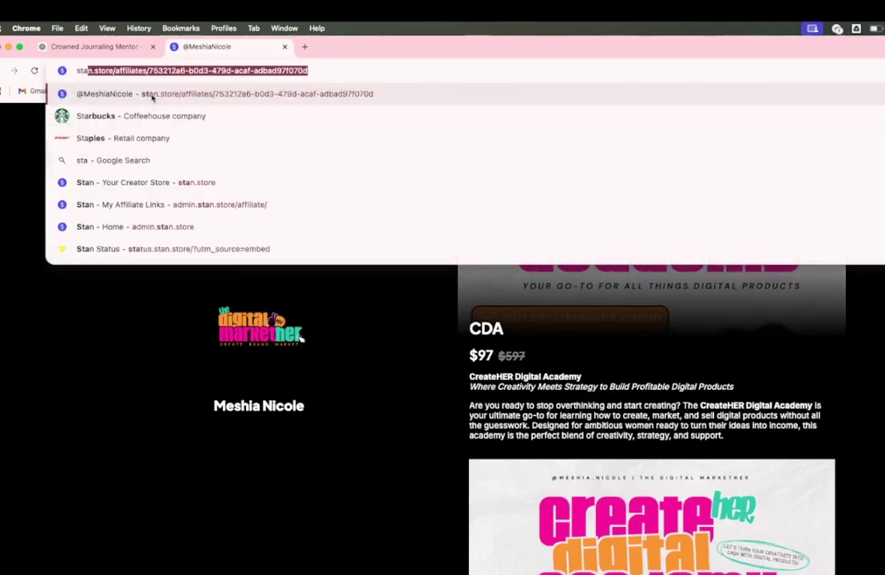
click(152, 96)
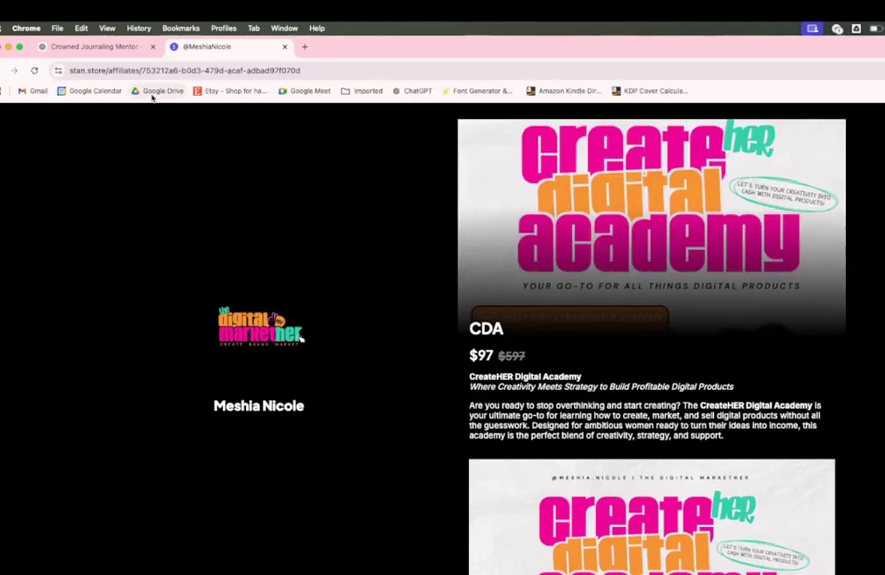
Step: Look through the CDA product page from its description down to the purchase form
click(193, 72)
text(stan)
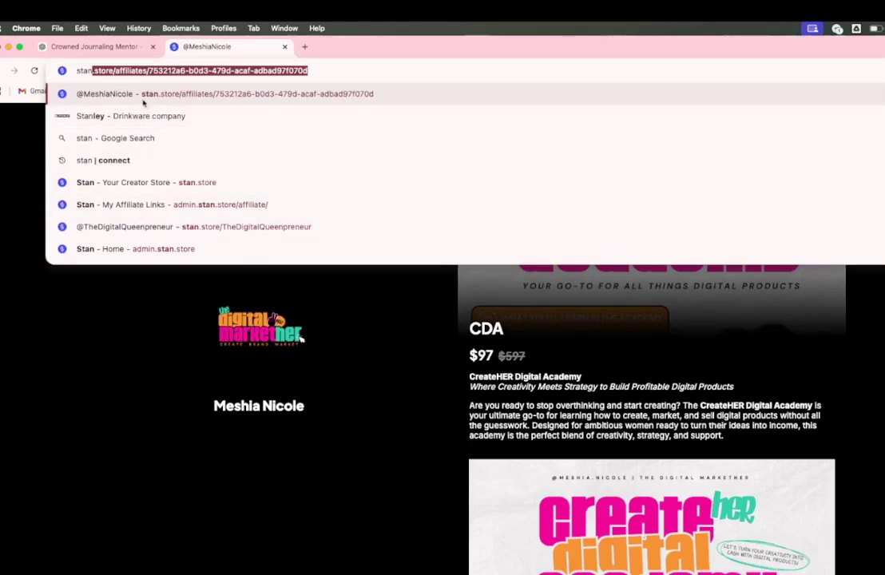
click(119, 324)
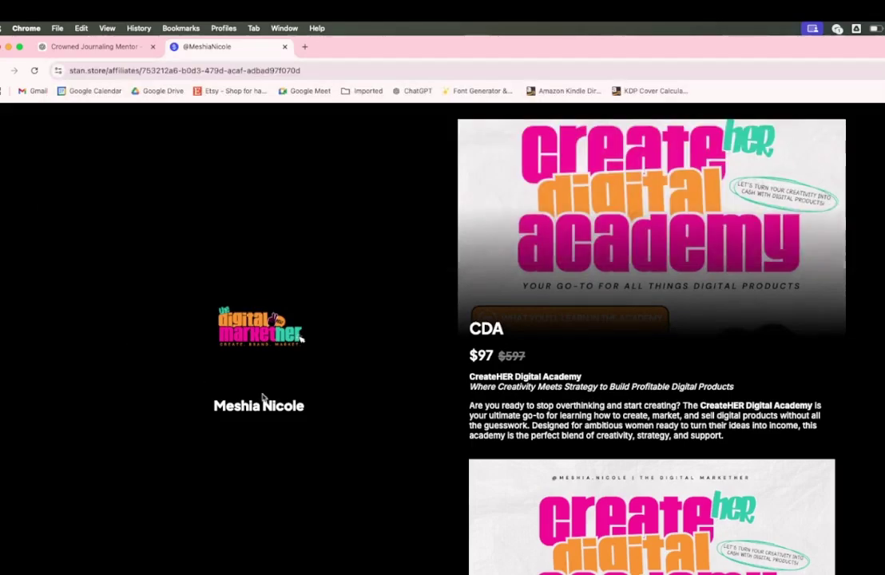
scroll(257, 409, down, 20)
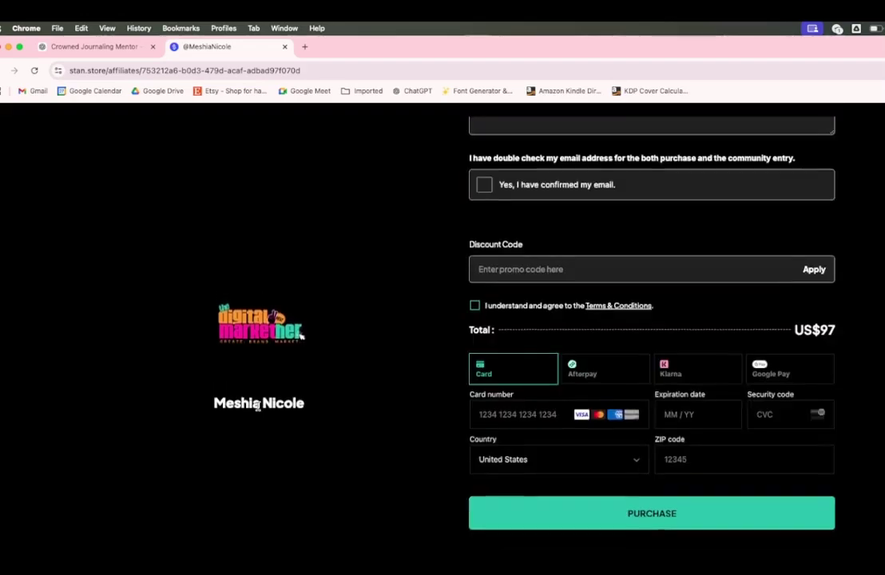
scroll(258, 410, up, 5)
scroll(258, 410, up, 20)
Step: Find the store creator's TikTok profile through the address suggestions and open the Stan store linked in its bio
click(284, 72)
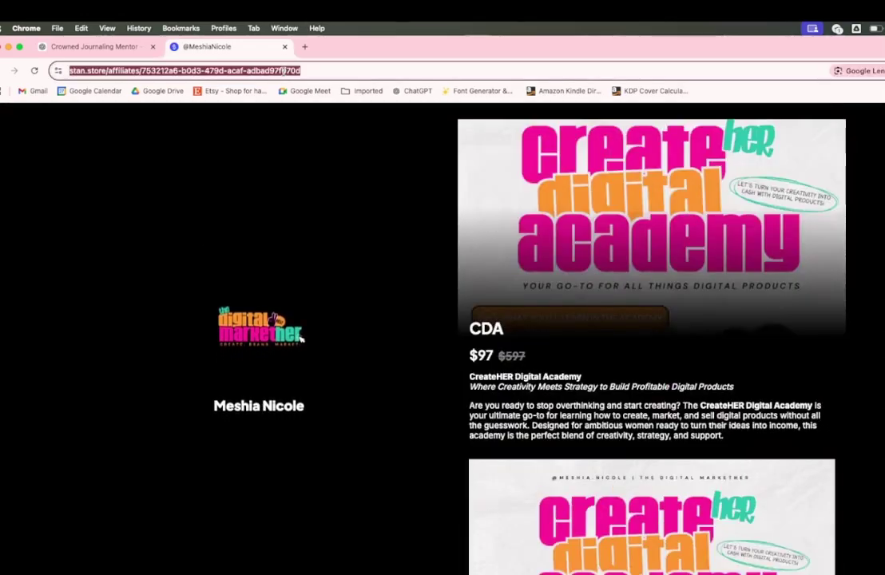
text(mershia)
key(BackSpace)
key(BackSpace)
key(BackSpace)
key(BackSpace)
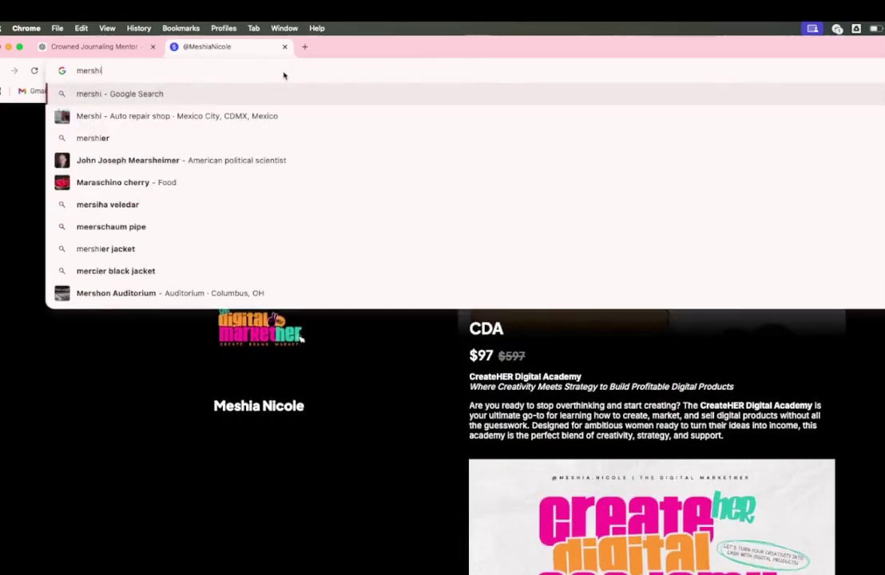
key(BackSpace)
text(s)
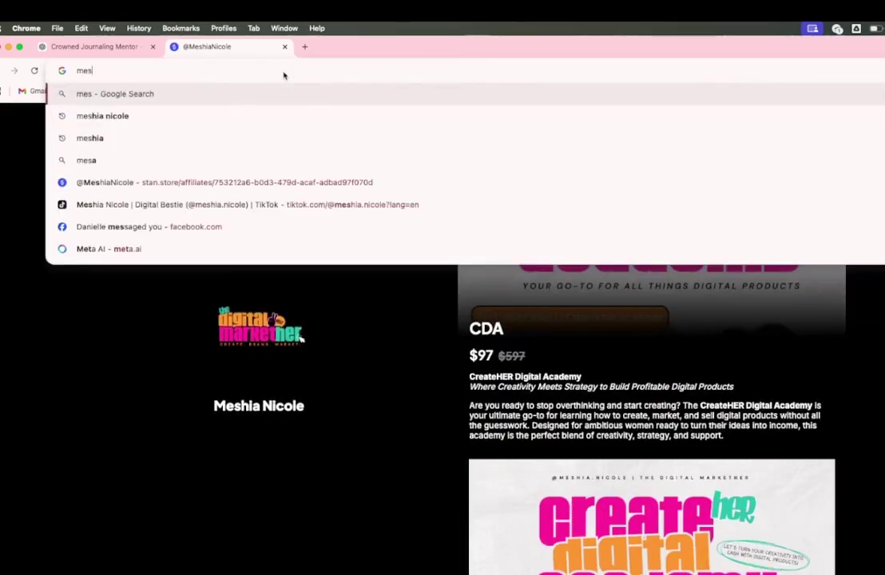
click(156, 207)
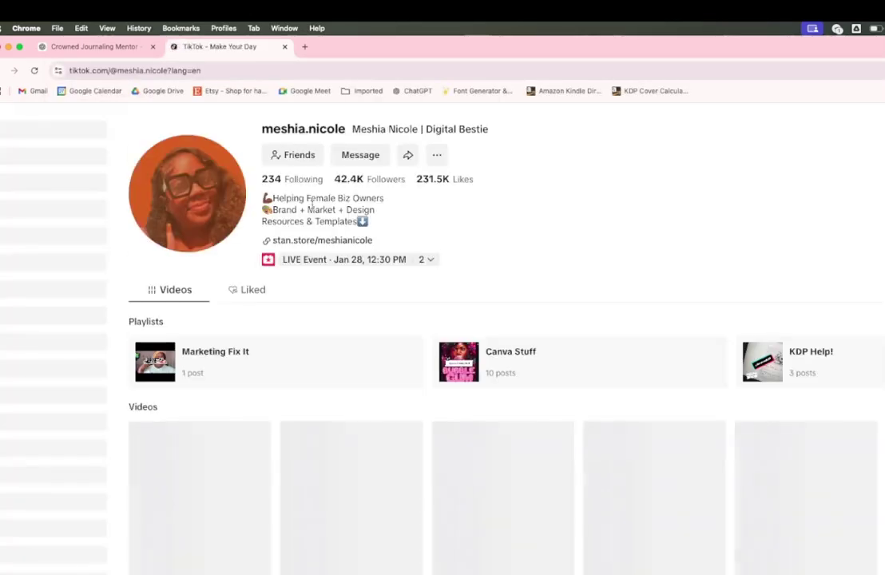
click(309, 242)
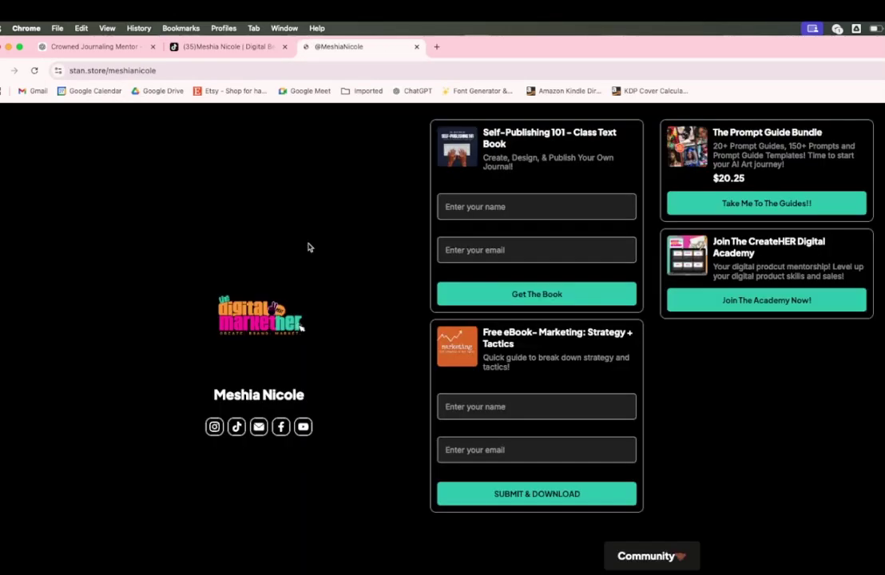
Step: View the Jan 28 Self Publishing 101 live event listed on the TikTok profile, and return to the profile
click(212, 47)
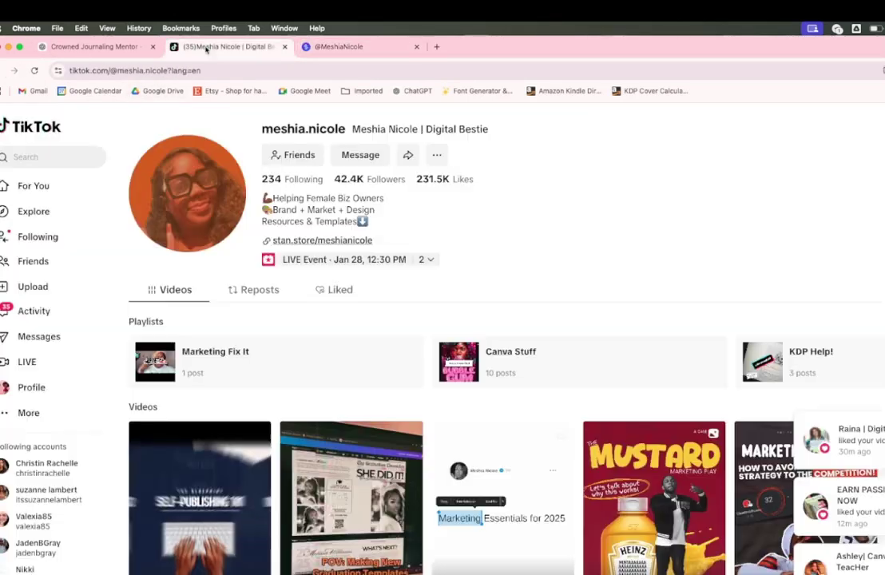
click(326, 263)
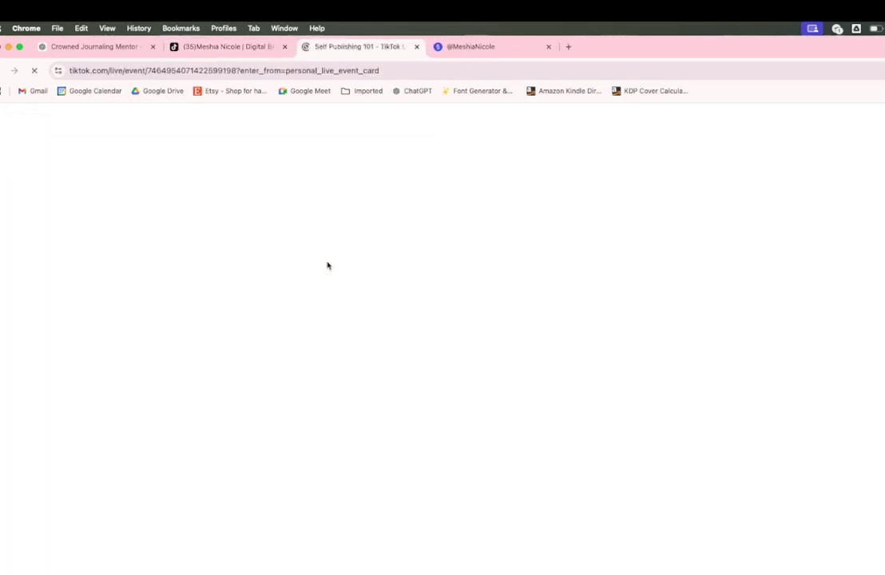
click(201, 270)
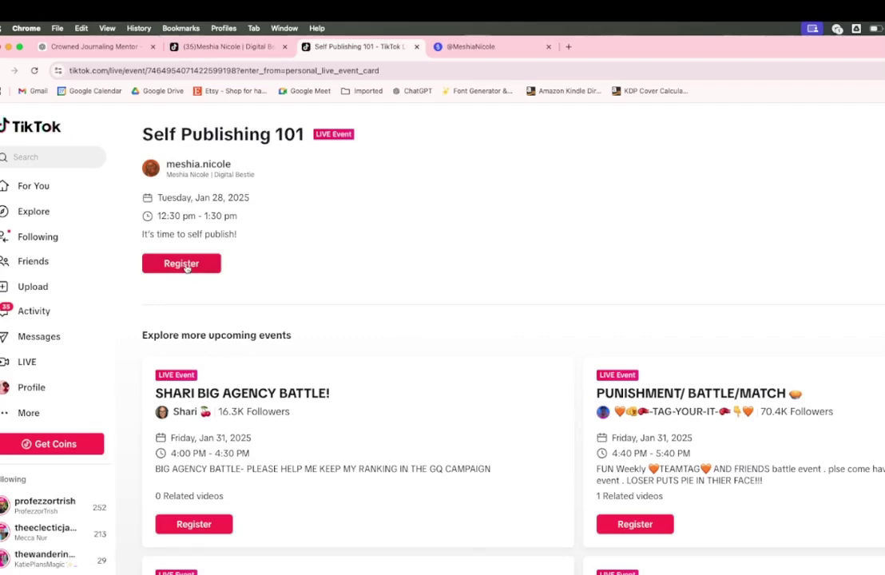
click(252, 46)
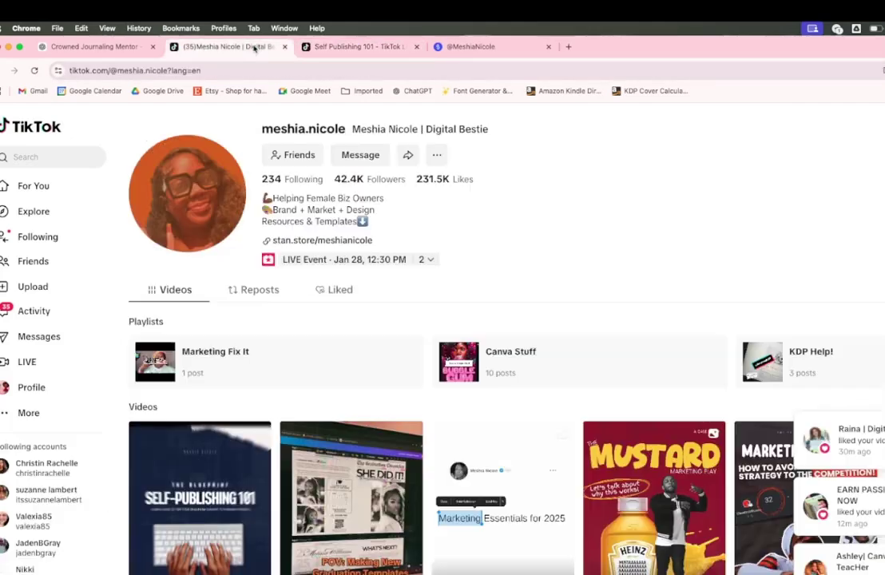
Step: Highlight the Self-Publishing 101 class text book offer on the Stan store and place its PDF tab beside the other tabs
click(476, 49)
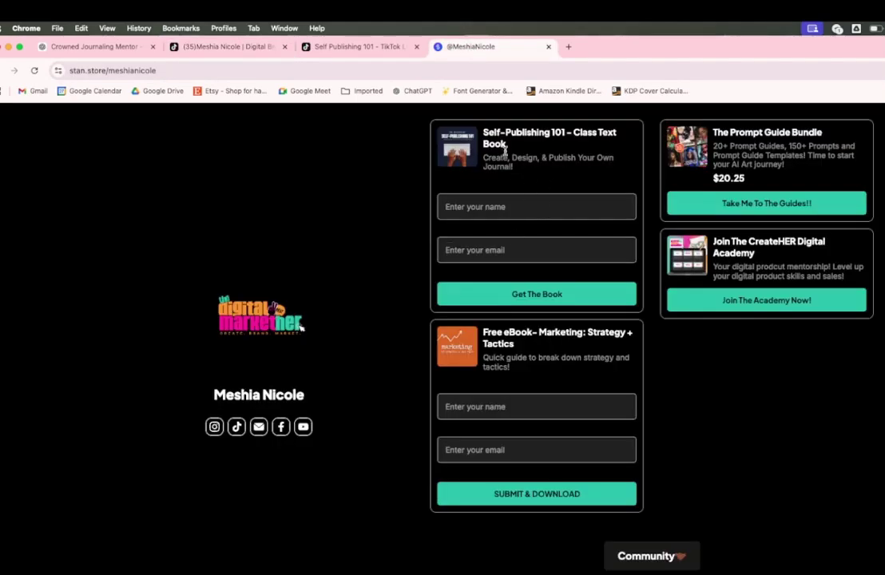
drag(418, 112, 571, 159)
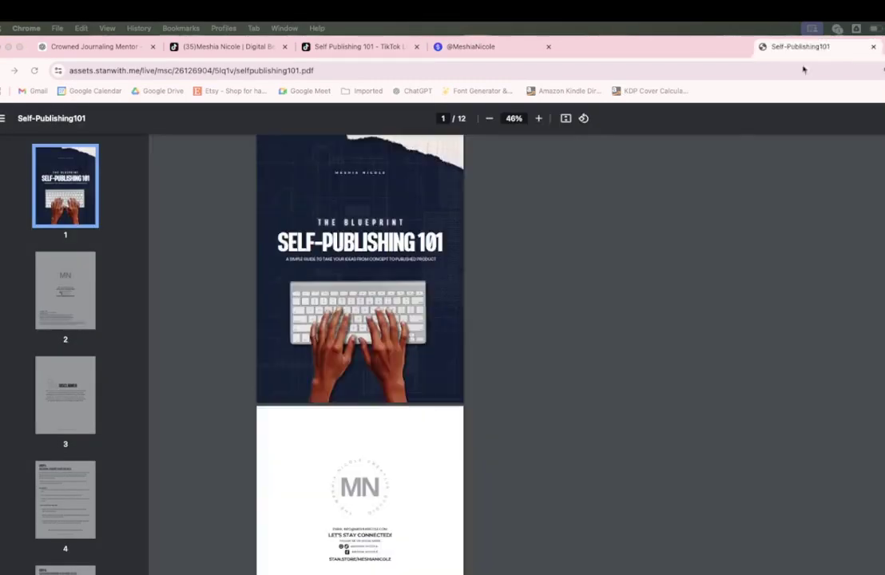
drag(791, 46, 664, 43)
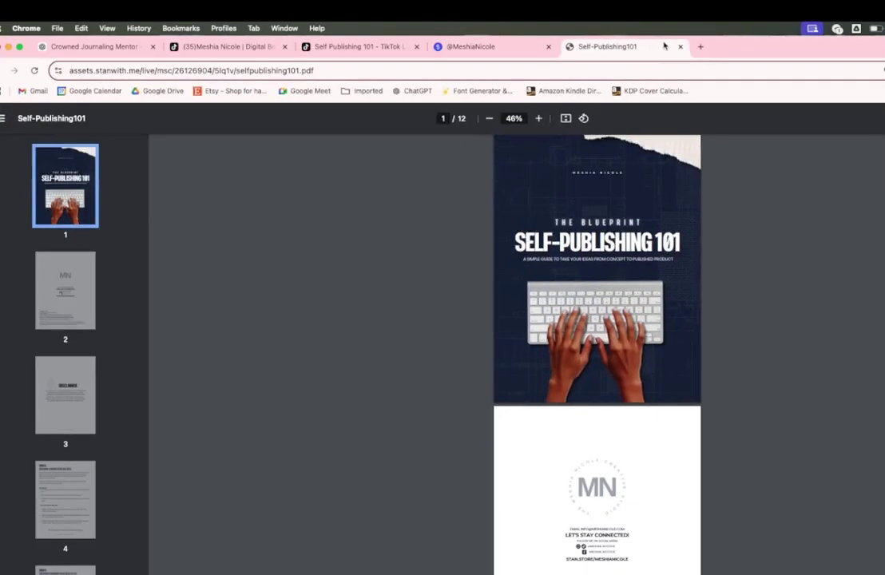
Step: Read the Self-Publishing 101 PDF through Step 1 on page 4, enlarged to 90%
scroll(643, 448, down, 3)
scroll(654, 495, down, 5)
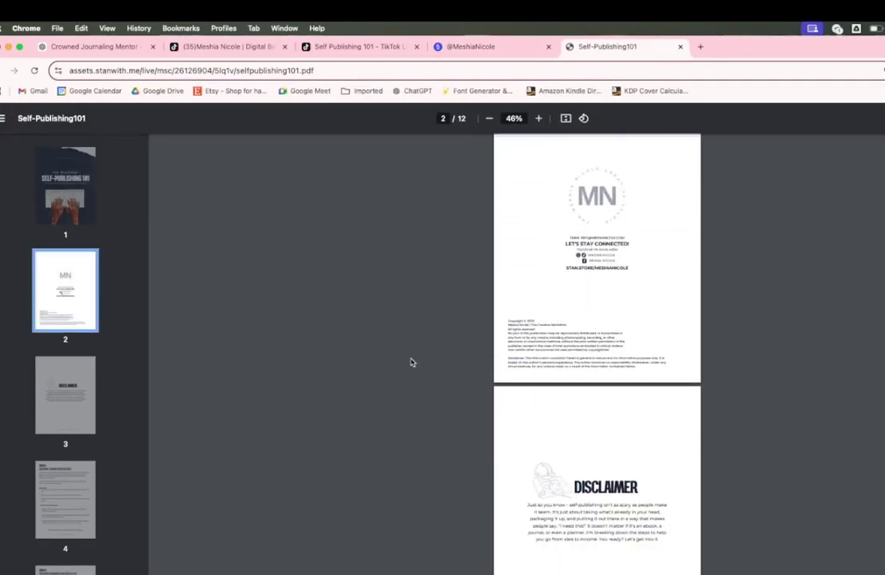
scroll(540, 442, down, 5)
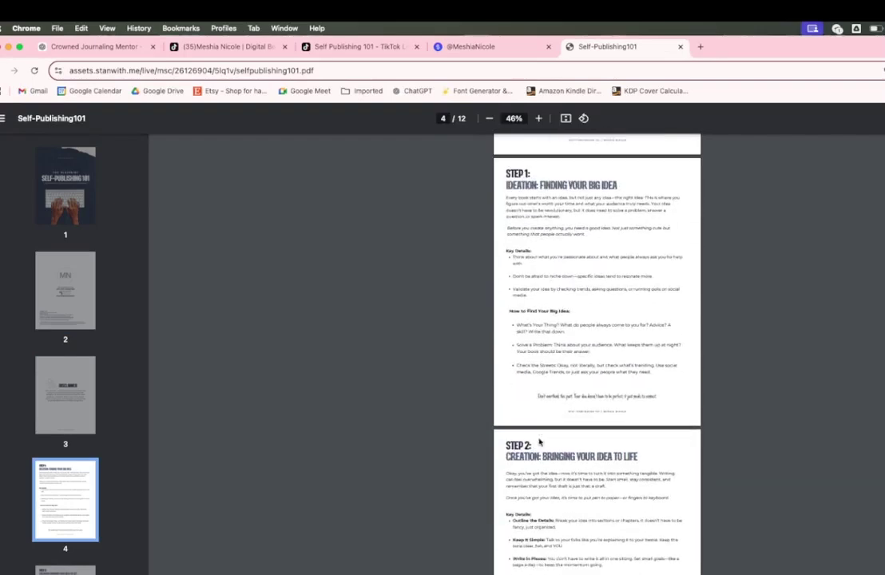
click(539, 118)
click(539, 118)
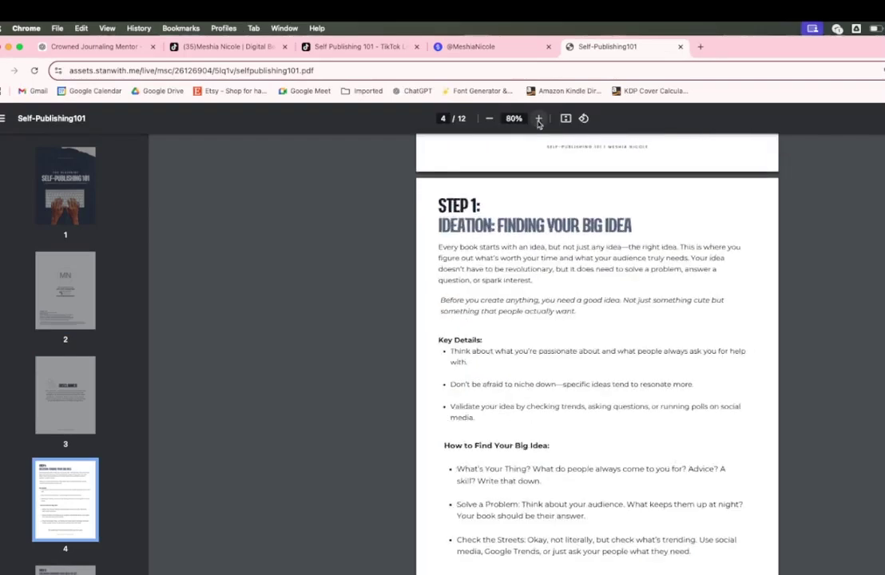
scroll(548, 320, down, 2)
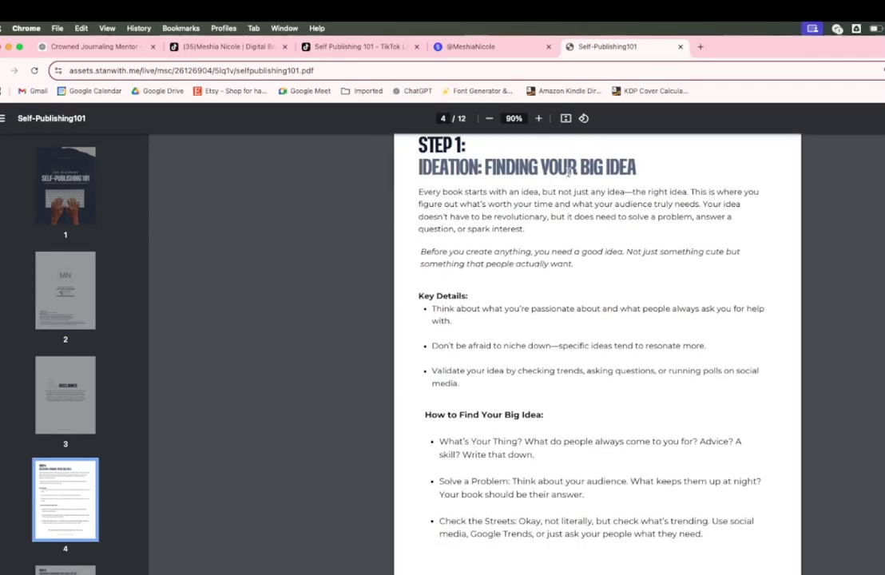
scroll(555, 292, down, 3)
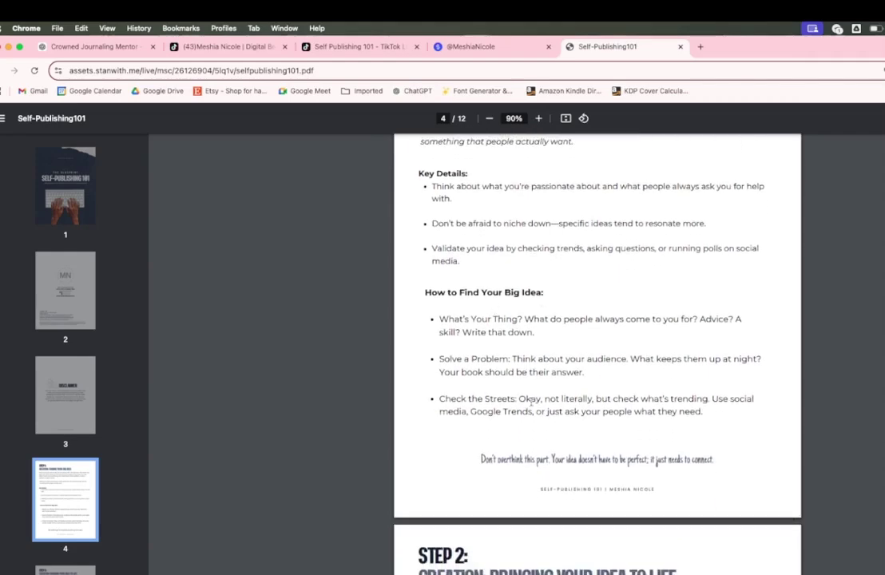
scroll(532, 401, down, 3)
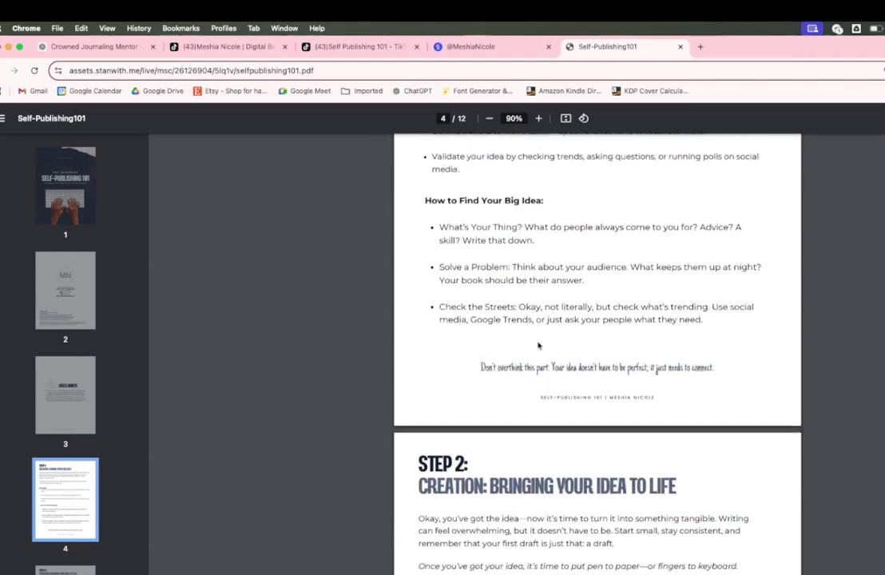
Step: Skim the remaining publishing steps and examine the "Prompt It - Brainstorm ChatGPT" prompts on page 9
scroll(567, 308, down, 15)
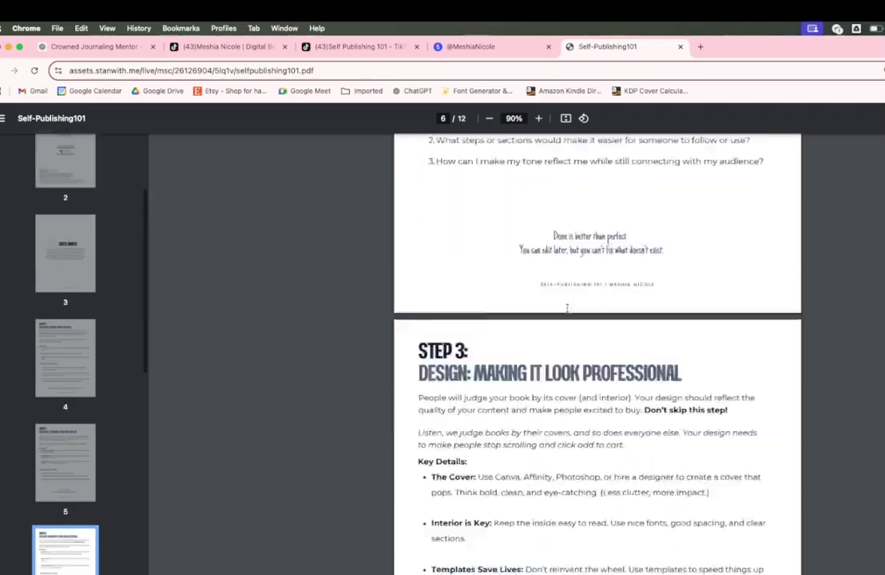
scroll(567, 308, down, 12)
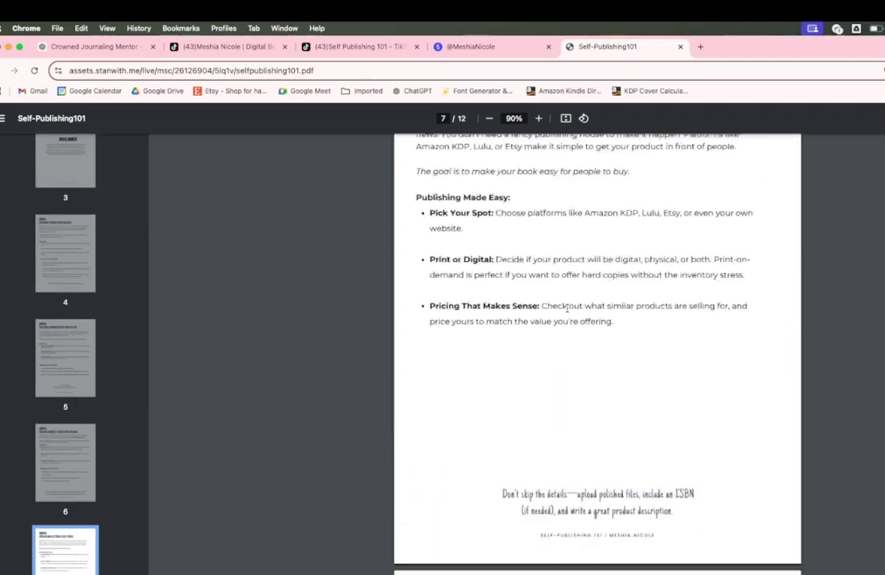
scroll(567, 308, down, 12)
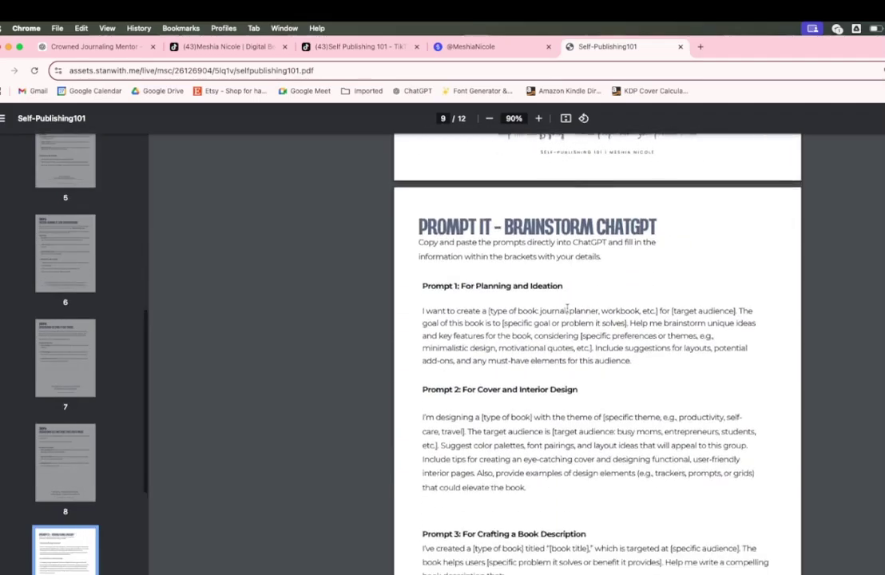
scroll(567, 309, down, 2)
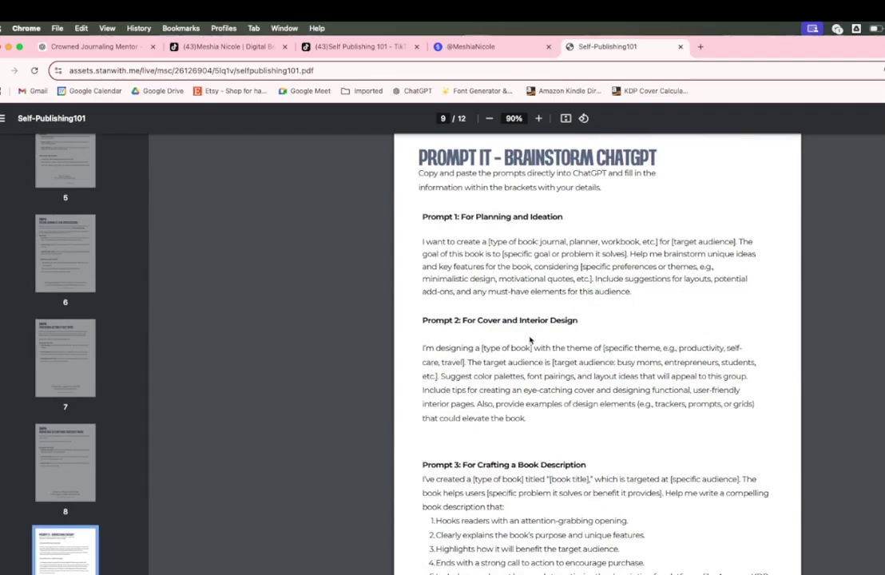
scroll(530, 340, down, 5)
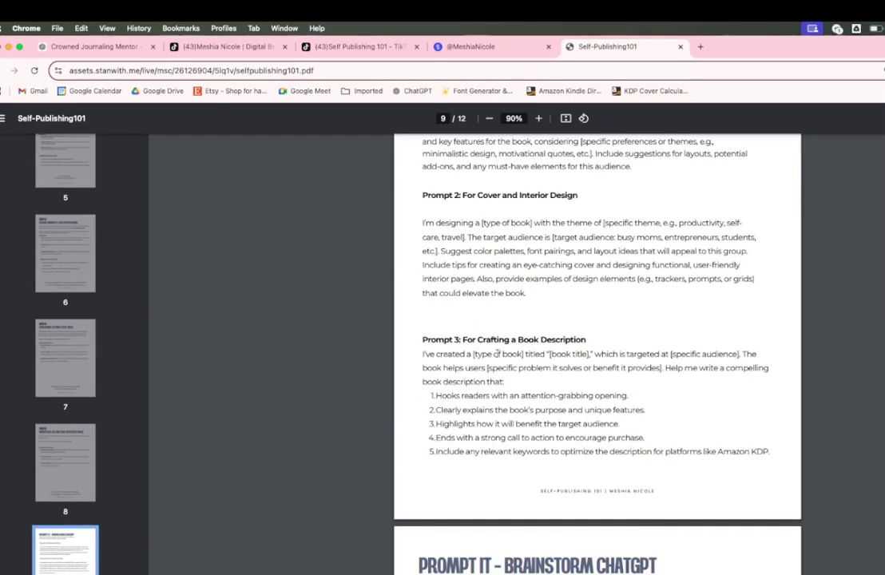
scroll(512, 360, down, 2)
scroll(512, 359, up, 7)
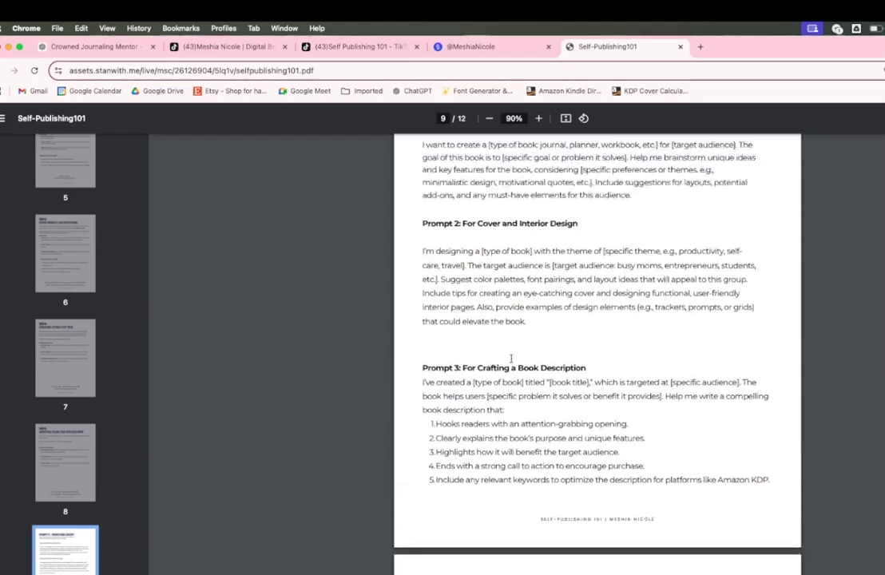
scroll(511, 359, up, 1)
scroll(512, 359, up, 1)
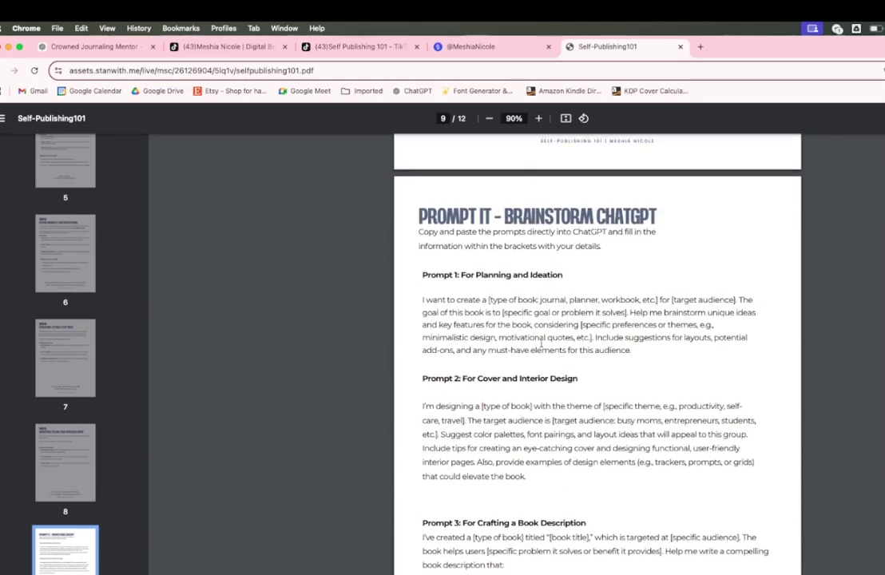
Step: Return to the ChatGPT nurse conversation, highlight the title "Scrubbed Out: Finding Joy (and Humor) in the Chaos" and review the key feature suggestions
click(464, 47)
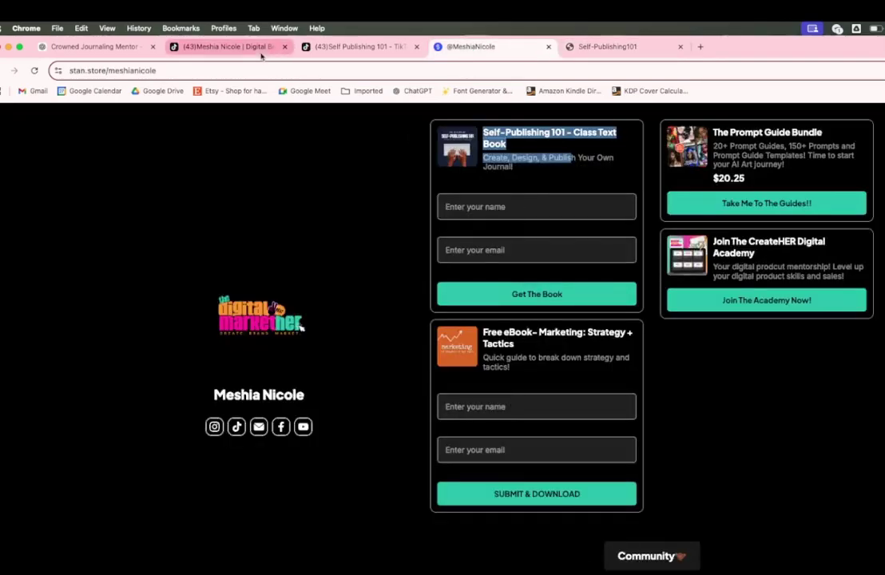
click(83, 48)
scroll(440, 316, down, 3)
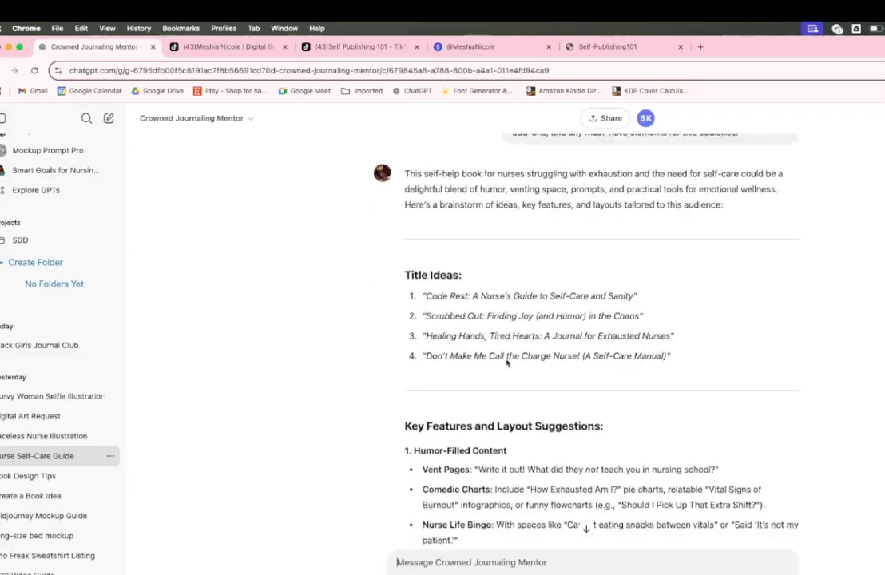
drag(423, 262, 641, 262)
scroll(424, 298, down, 2)
scroll(459, 242, down, 2)
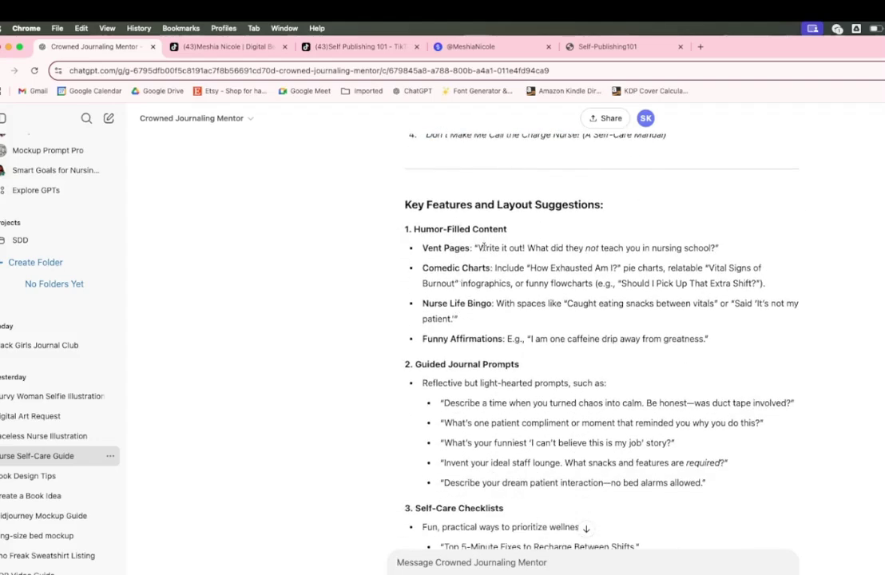
scroll(504, 266, down, 1)
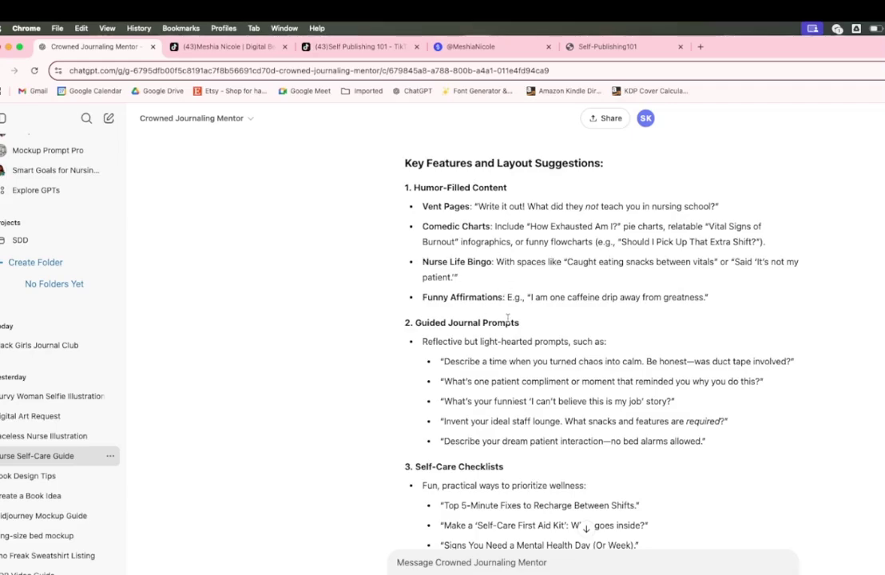
scroll(503, 343, up, 9)
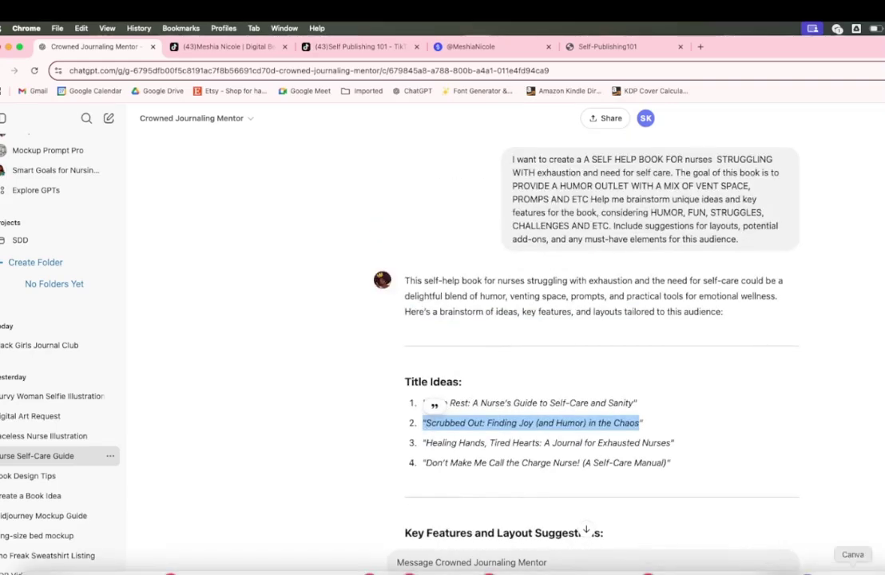
Step: Switch to Canva and review the "Scrubbed Out" front and back cover on page 5
click(853, 567)
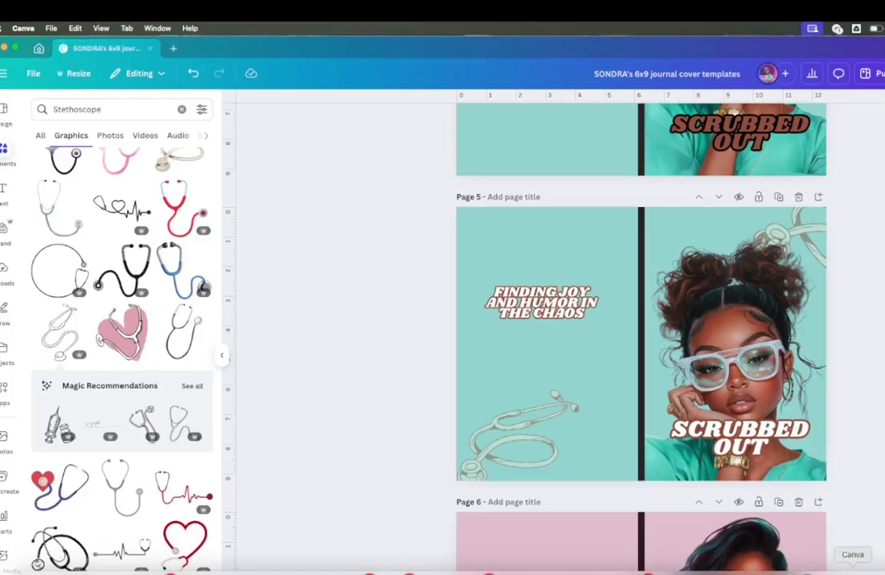
click(466, 346)
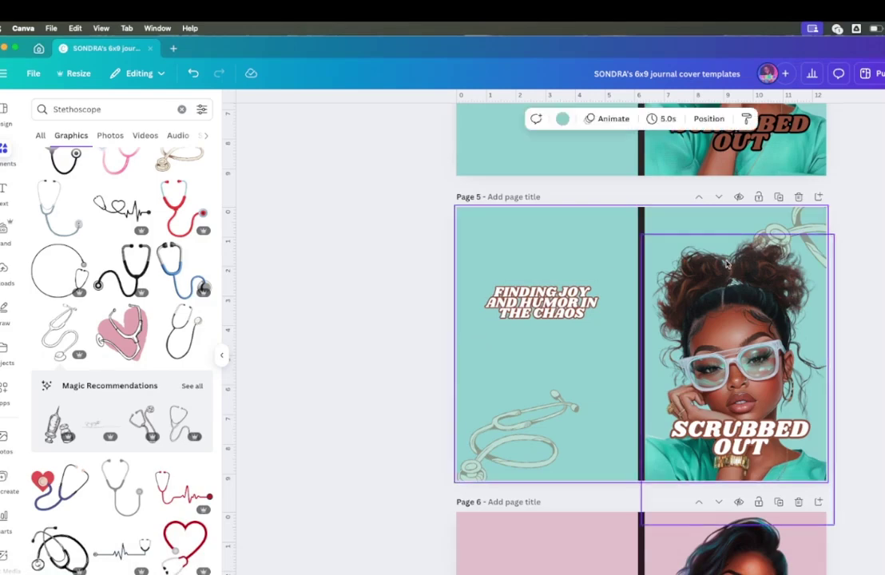
click(877, 347)
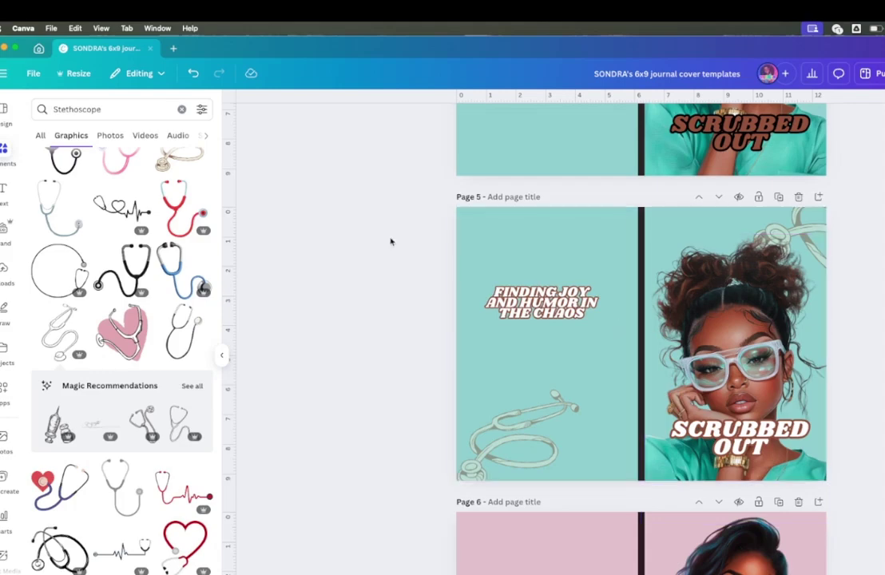
Step: Find the "6x 9 interior pages" design among the recent designs and open it
click(174, 49)
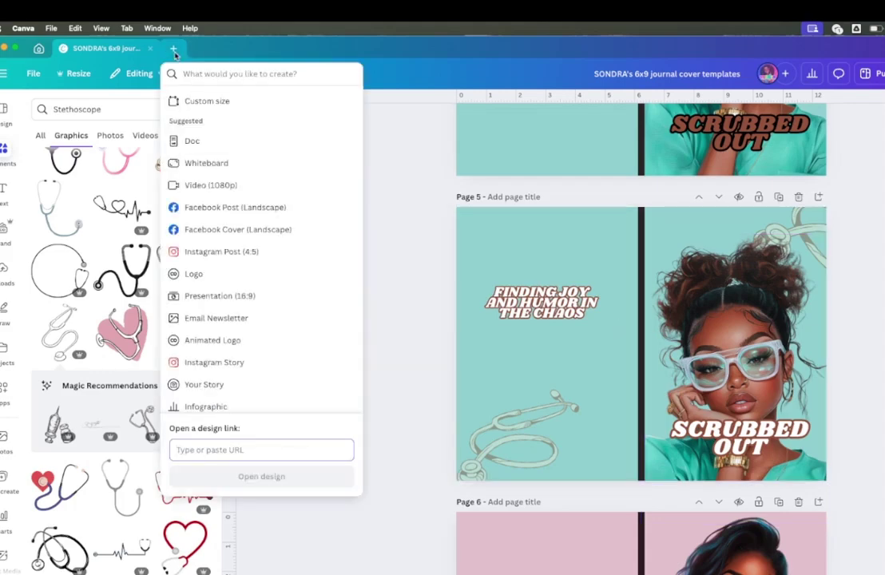
click(38, 49)
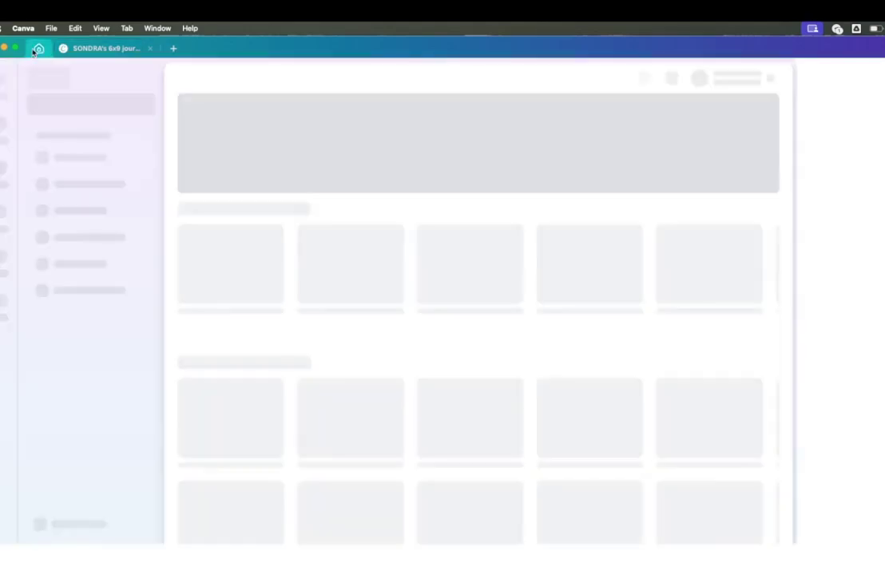
scroll(617, 517, down, 2)
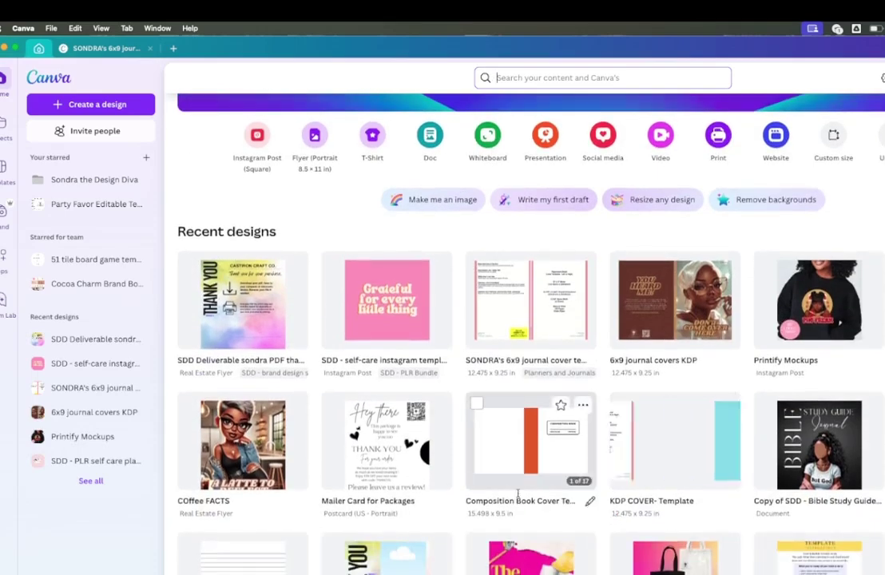
scroll(260, 443, down, 3)
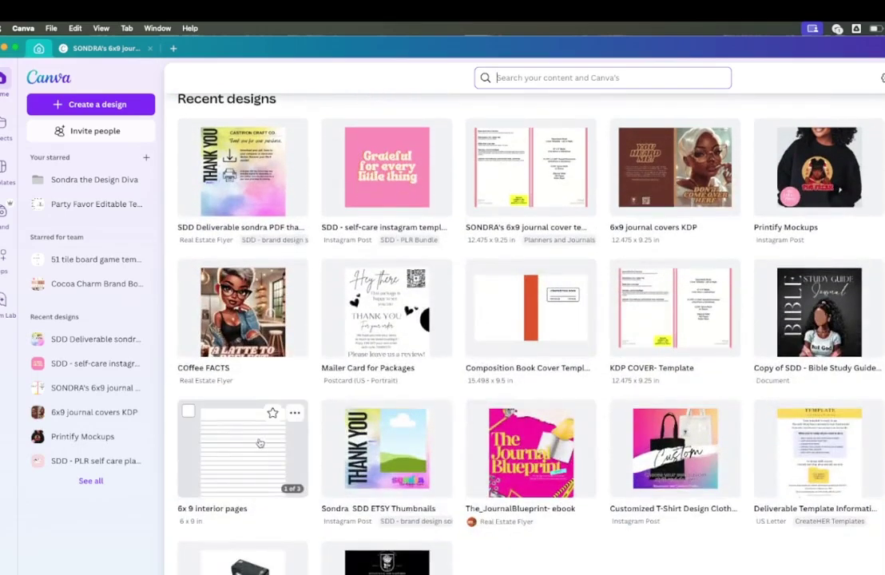
scroll(260, 443, down, 3)
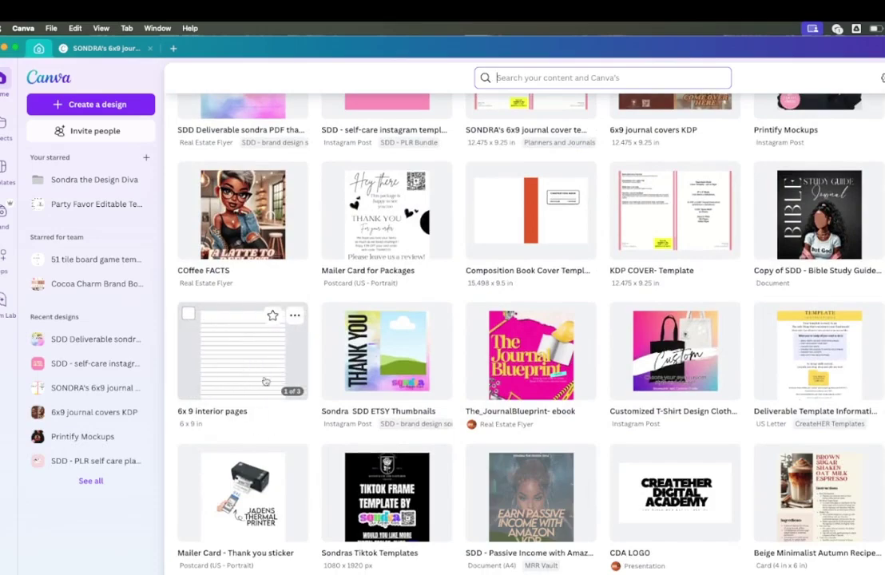
click(294, 317)
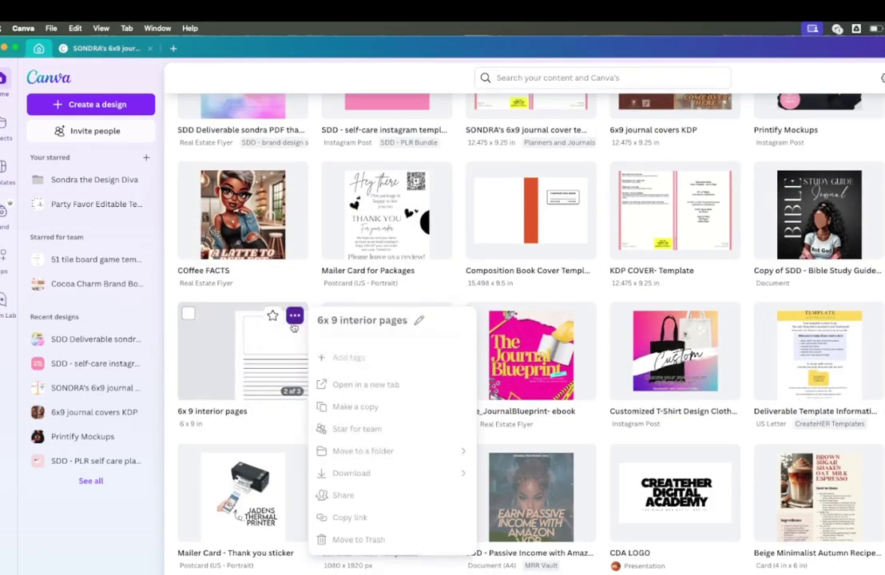
click(236, 361)
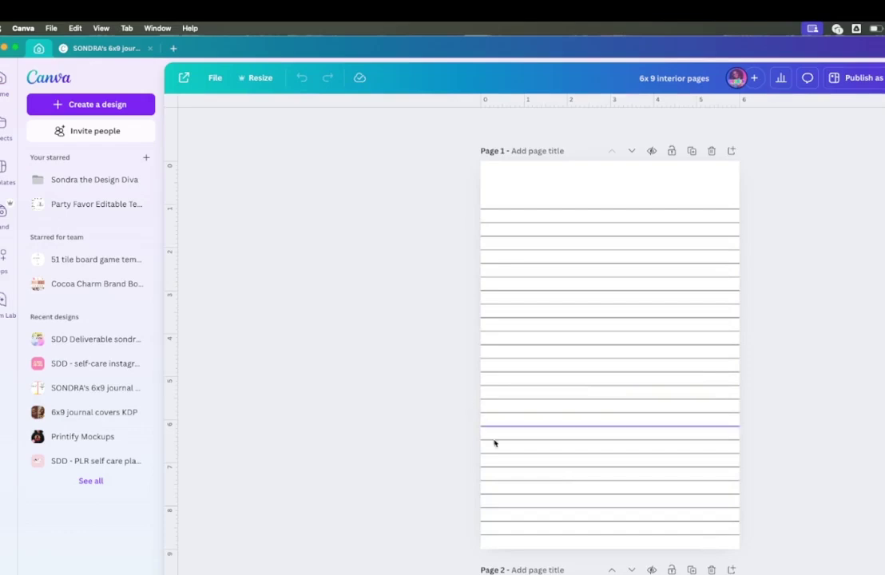
Step: Look through the three interior pages and make a copy of the design
scroll(666, 517, down, 10)
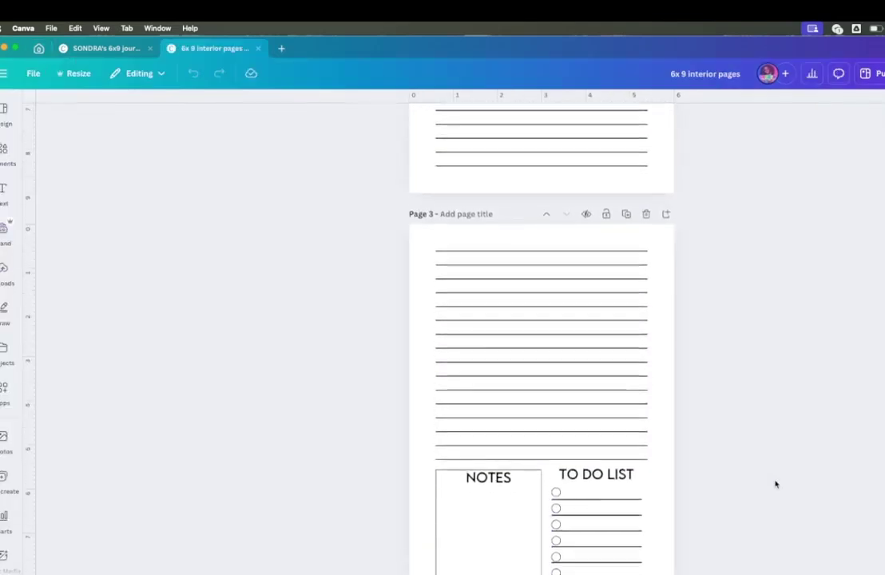
scroll(775, 484, up, 8)
scroll(776, 484, up, 4)
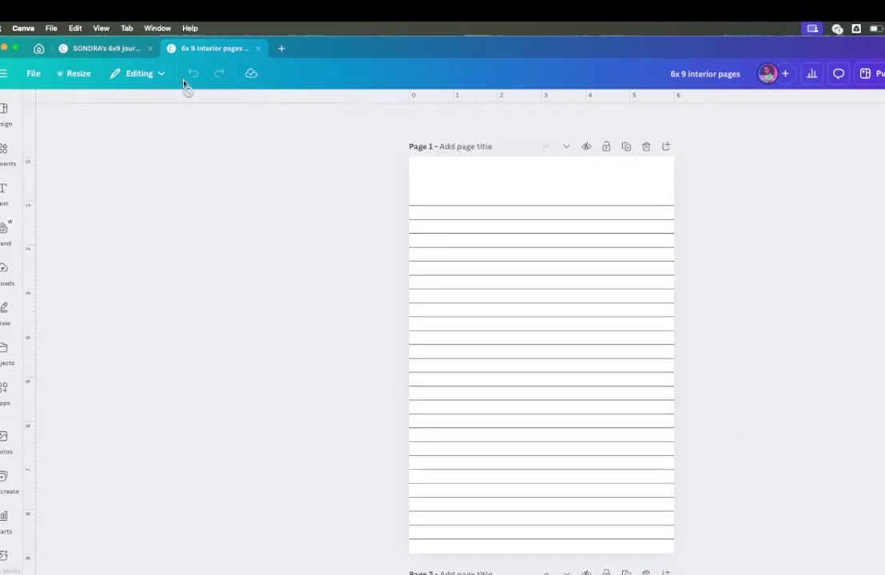
click(30, 74)
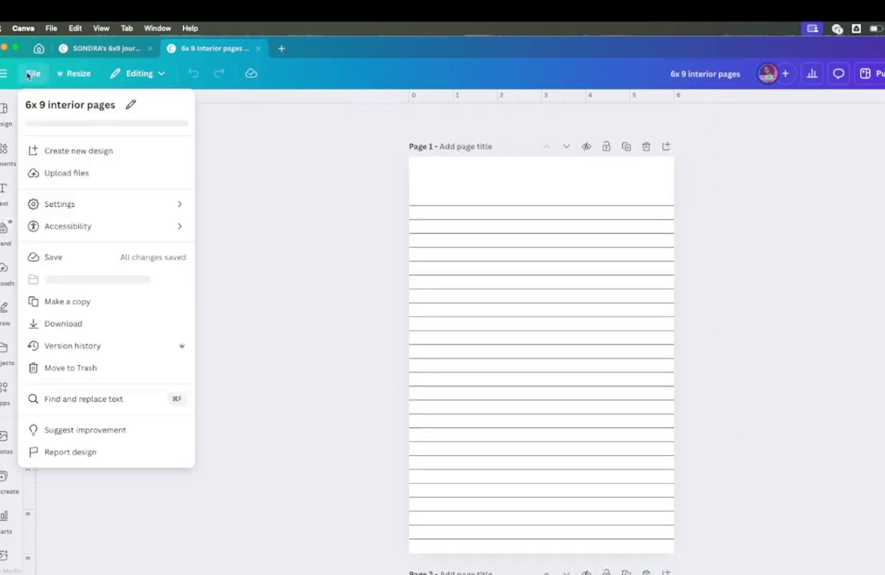
click(70, 302)
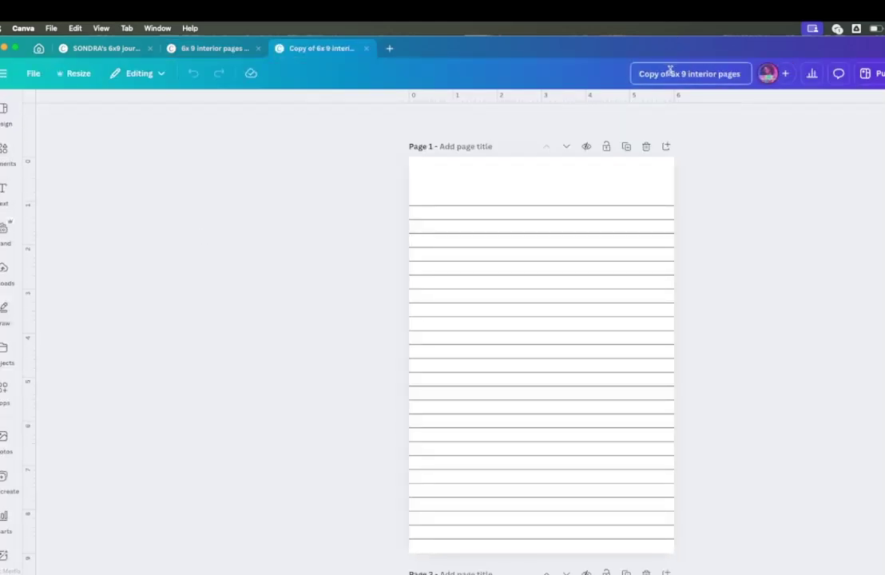
Step: Rename the copied design "6x 9 interior pages template"
click(643, 74)
key(Delete)
key(Delete)
key(Delete)
key(Delete)
key(Delete)
key(Delete)
key(Delete)
key(Delete)
text(templayte)
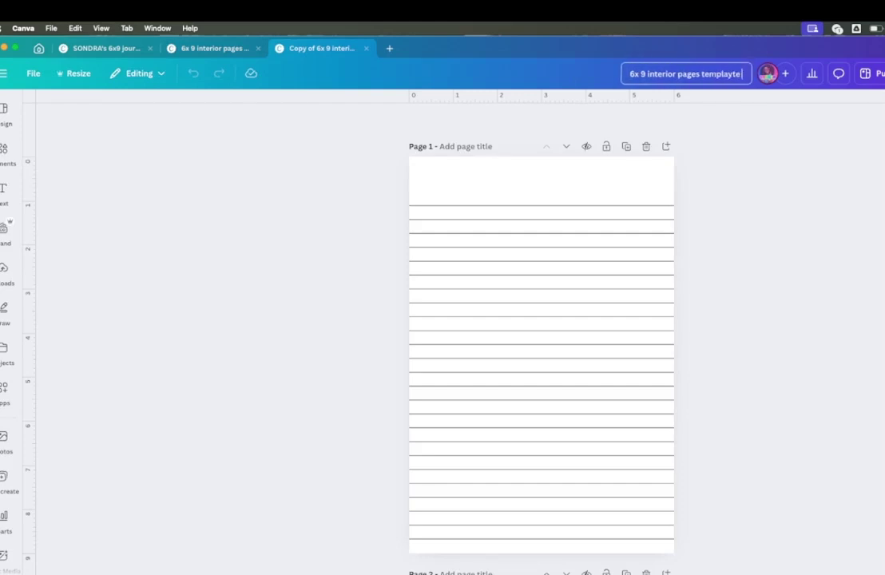
key(BackSpace)
key(BackSpace)
key(BackSpace)
text(te)
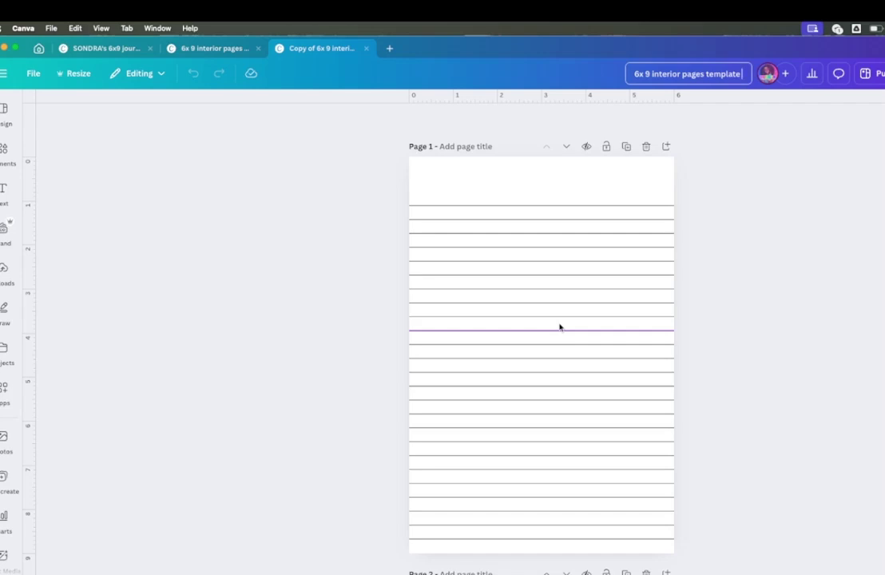
Step: Add a blank page after page 3, the one with the Notes and To Do List sections
scroll(559, 327, down, 10)
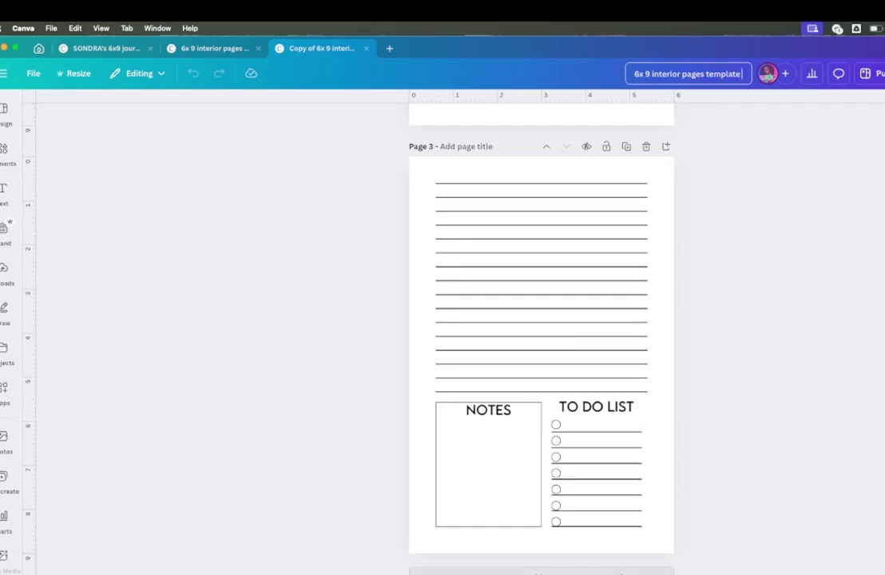
click(541, 572)
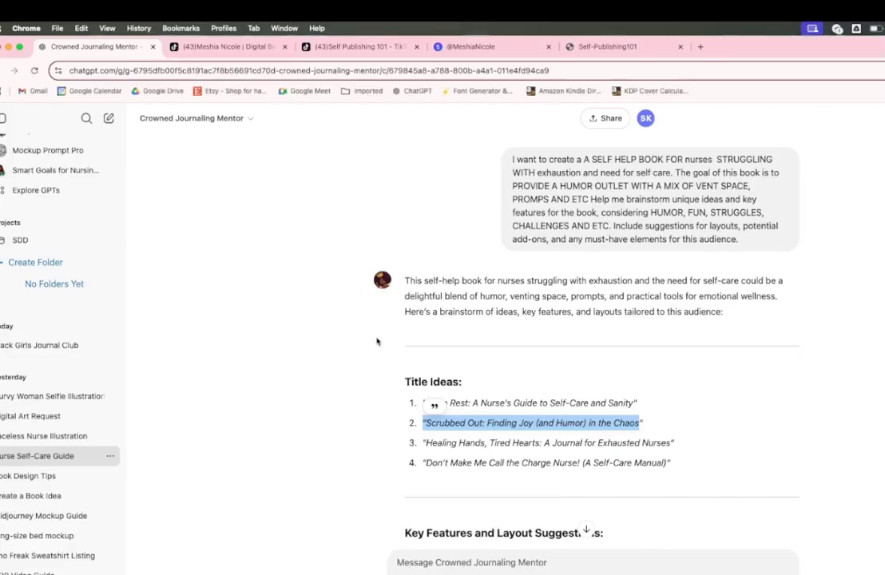
Step: In the ChatGPT nurse conversation, copy the four Humor-Filled Content bullets from Vent Pages to Funny Affirmations
scroll(377, 342, down, 5)
scroll(377, 342, down, 10)
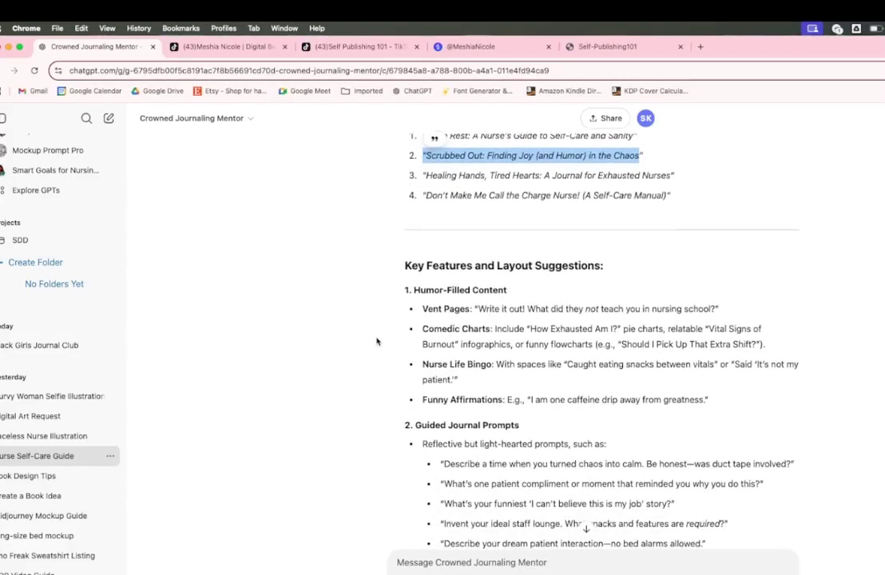
scroll(406, 283, down, 5)
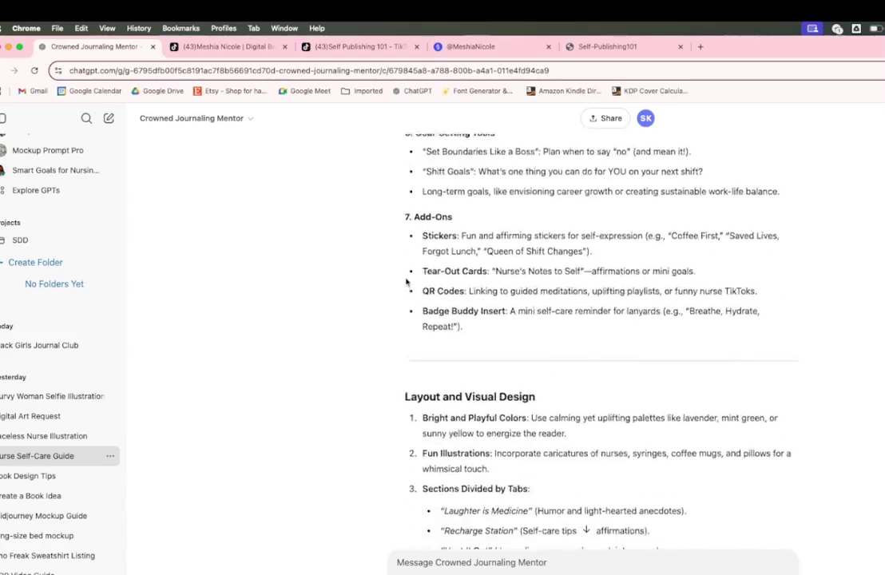
scroll(407, 283, up, 2)
scroll(407, 283, up, 12)
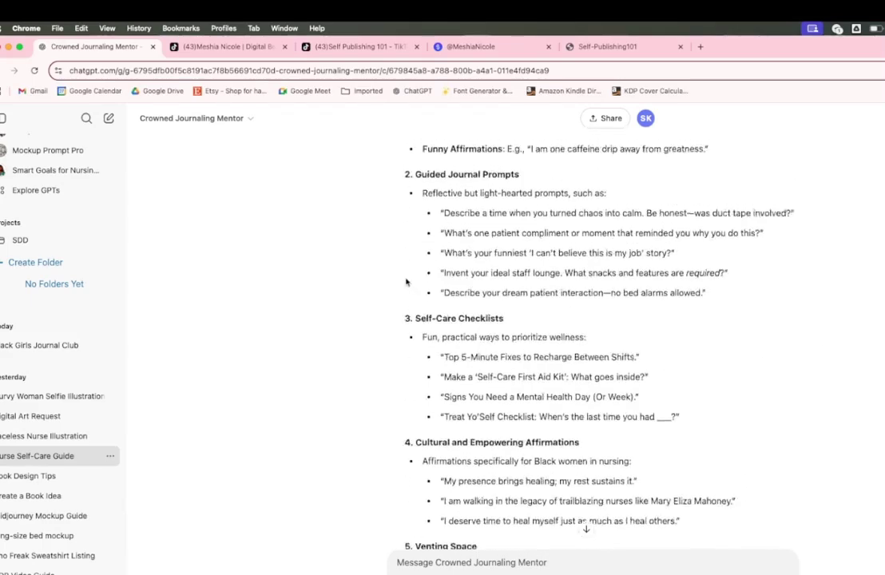
scroll(406, 283, down, 2)
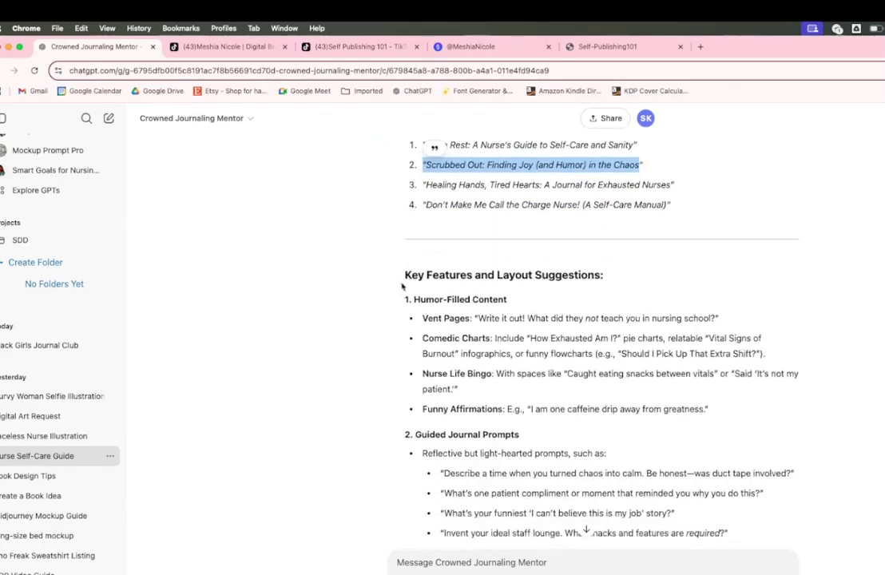
drag(408, 317, 722, 425)
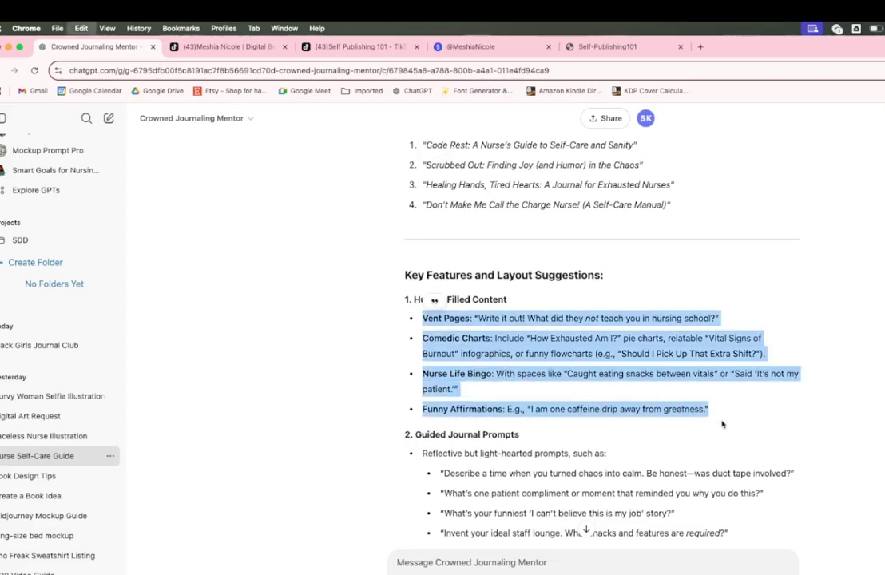
Step: Switch back to Canva, add a Heading text box on page 4 and replace its text with the copied bullets
key(super+Tab)
click(6, 230)
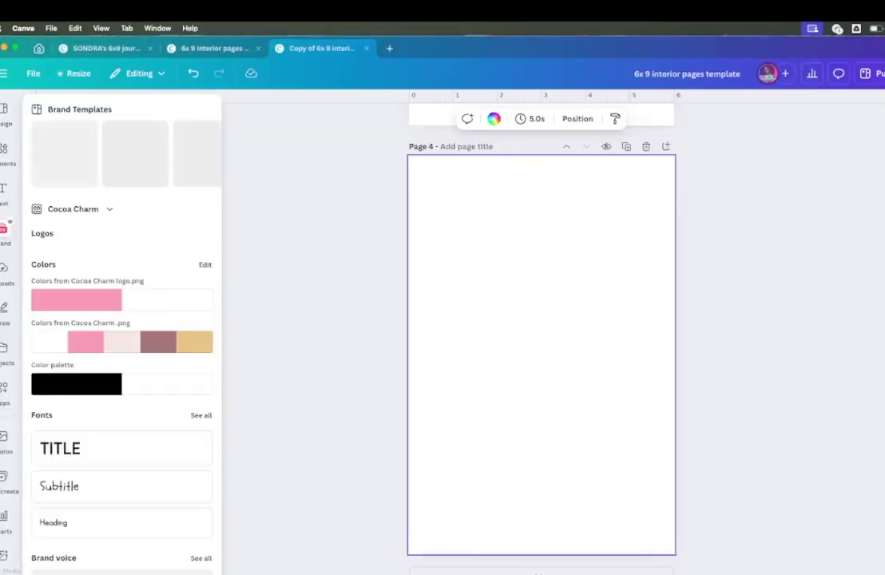
click(7, 192)
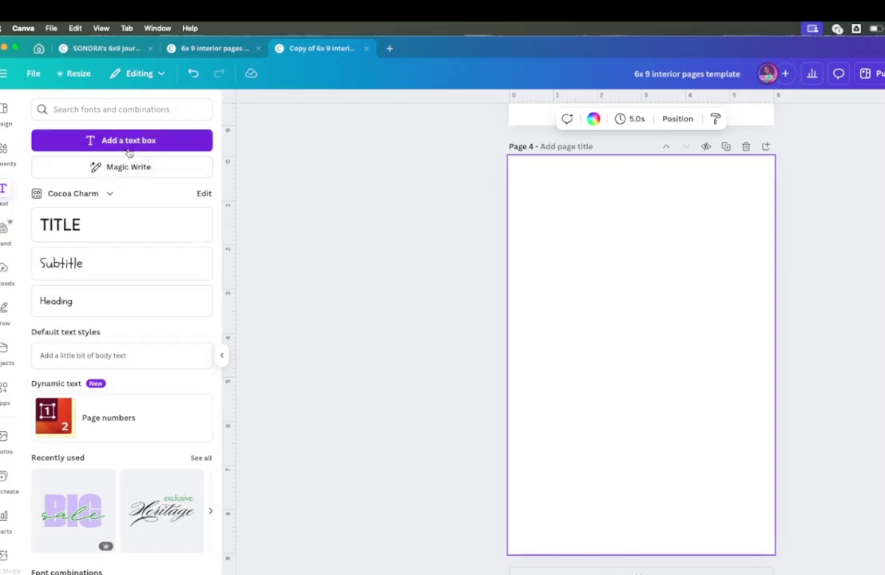
click(72, 301)
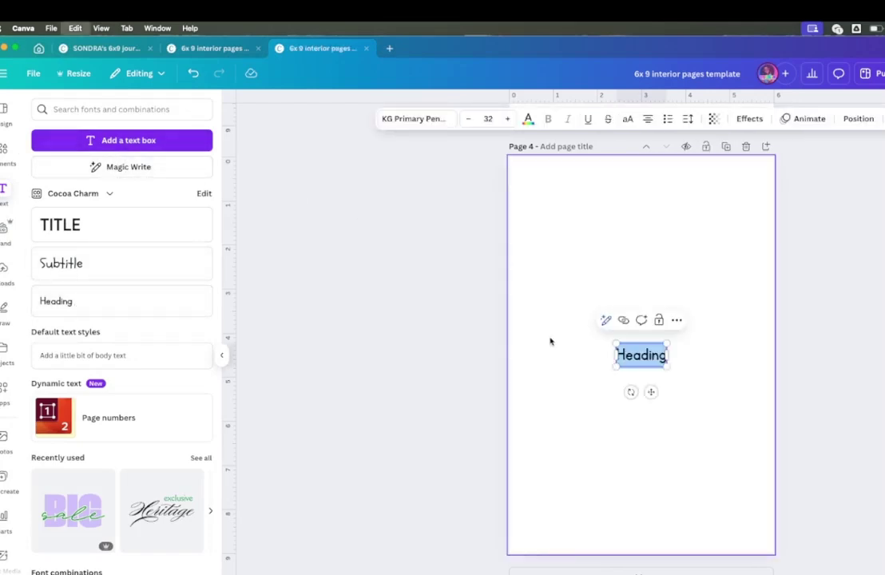
key(super+v)
Step: Left-align the Comedic Charts bullet and move the text box up to the top of page 4
drag(643, 436, 643, 463)
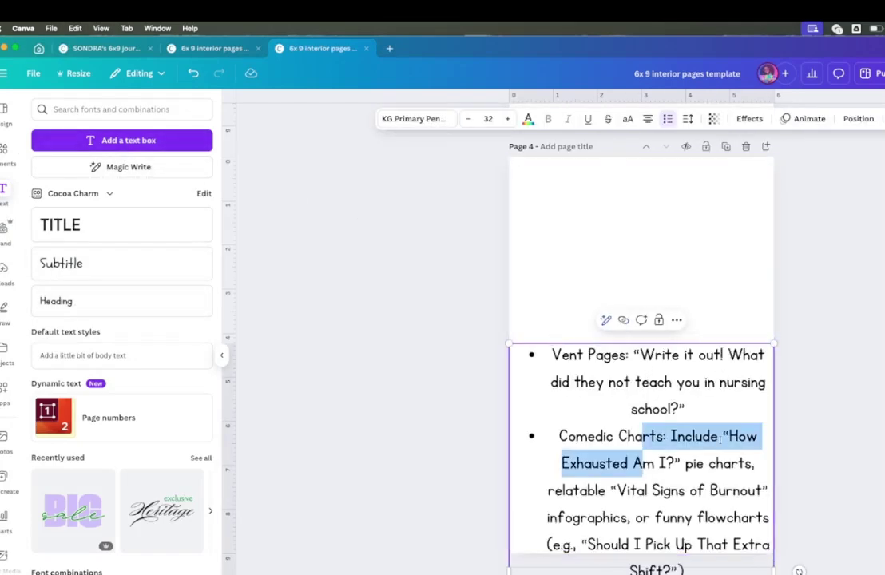
click(648, 119)
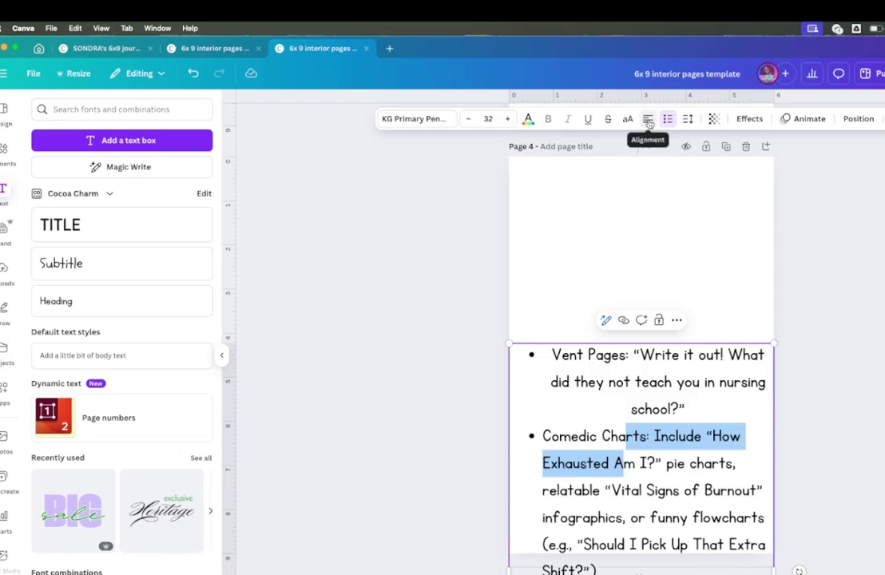
click(534, 355)
drag(530, 355, 538, 176)
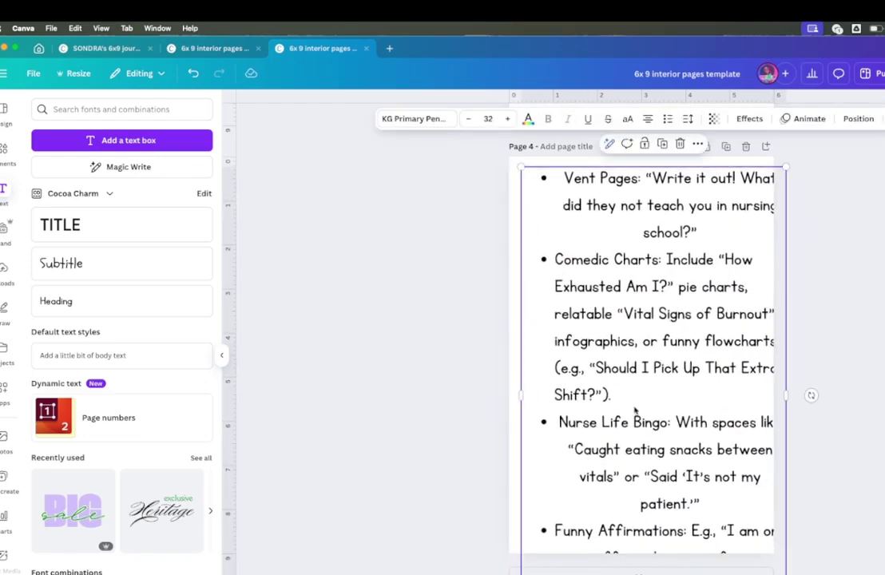
key(super+z)
Step: Justify all the bulleted text on page 4 and set its font size to 14
click(560, 192)
drag(561, 178, 748, 555)
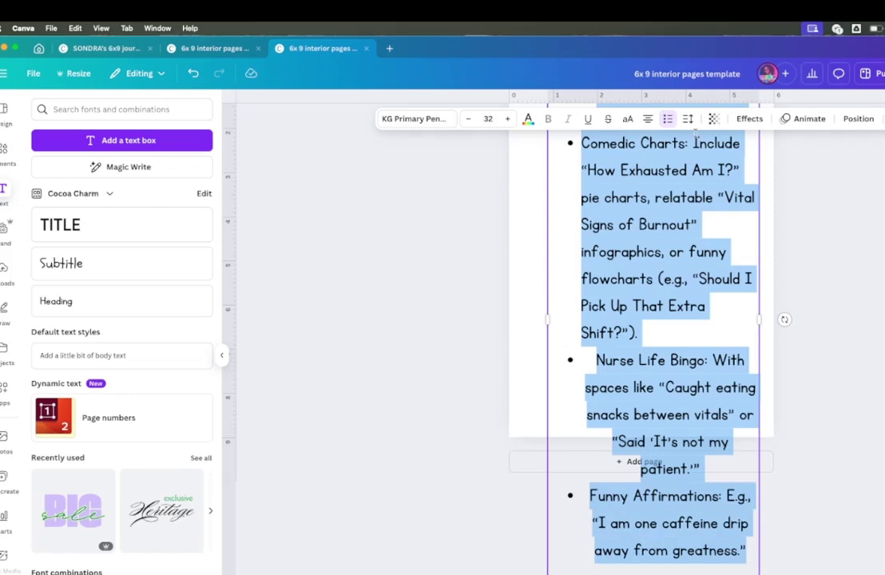
click(648, 118)
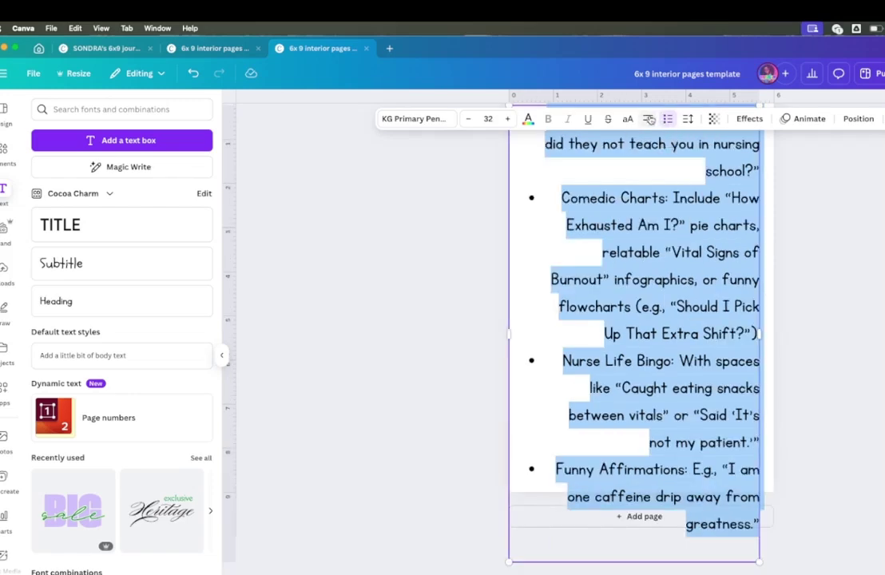
click(648, 118)
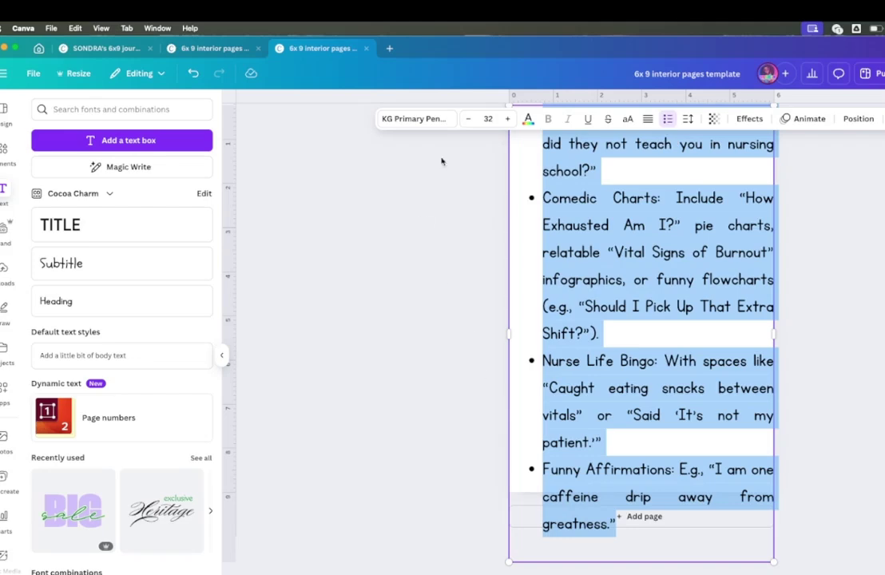
click(488, 118)
click(475, 170)
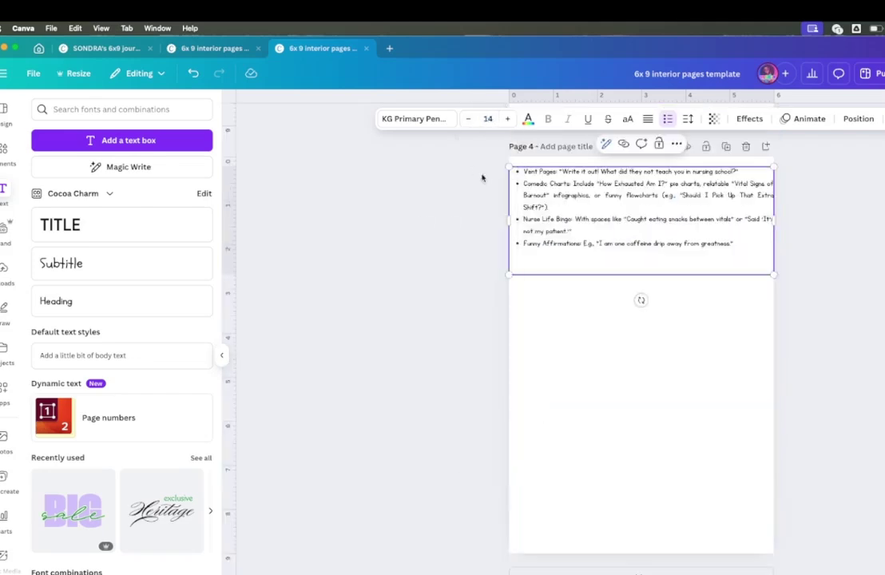
Step: Narrow the bulleted text box to about 5 inches and shift it inward from the edges of page 4
drag(774, 219, 732, 220)
drag(639, 273, 654, 267)
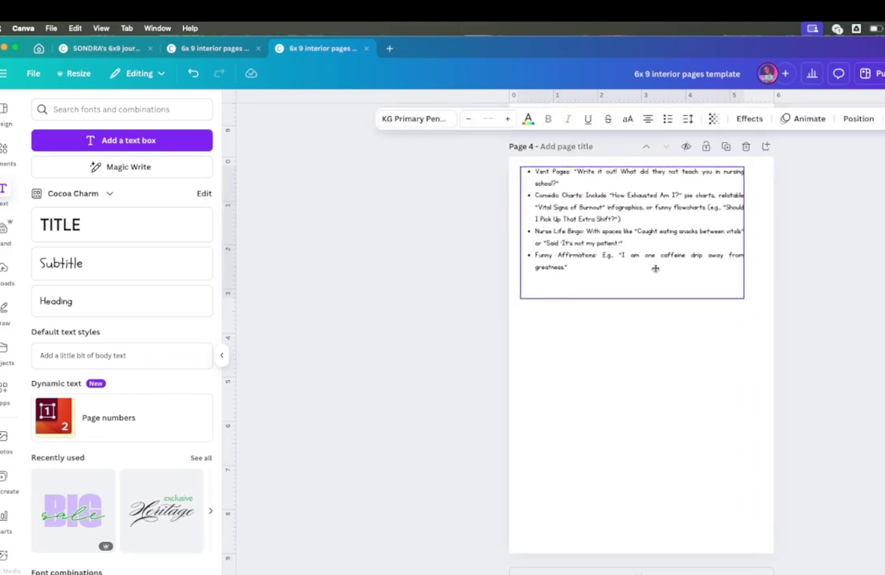
click(658, 365)
scroll(658, 365, up, 2)
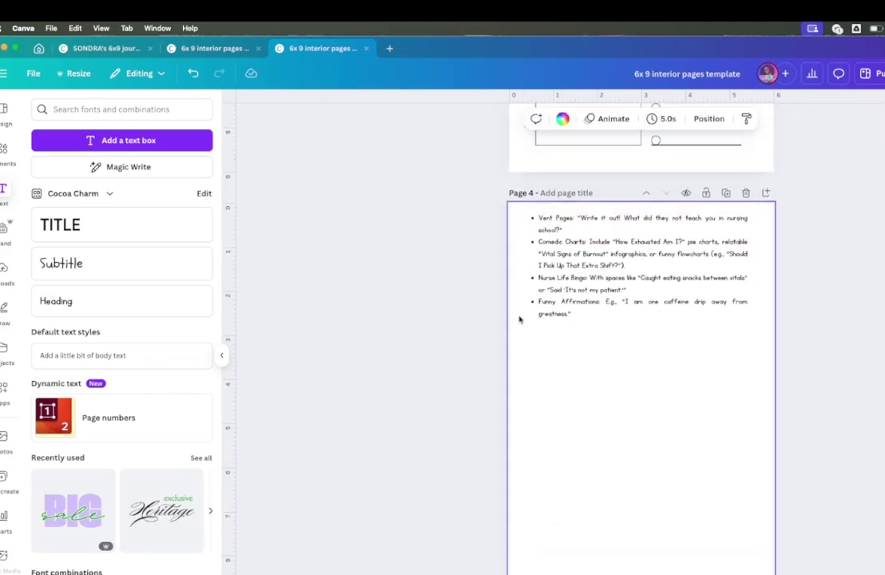
Step: Switch to ChatGPT in Chrome and copy the section heading "Humor-Filled Content"
key(super+Tab)
scroll(447, 404, down, 3)
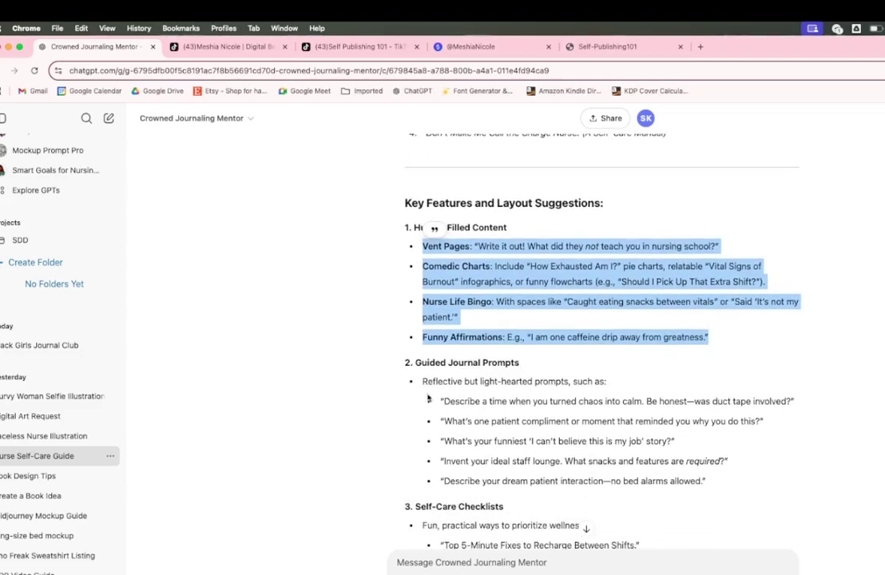
click(407, 335)
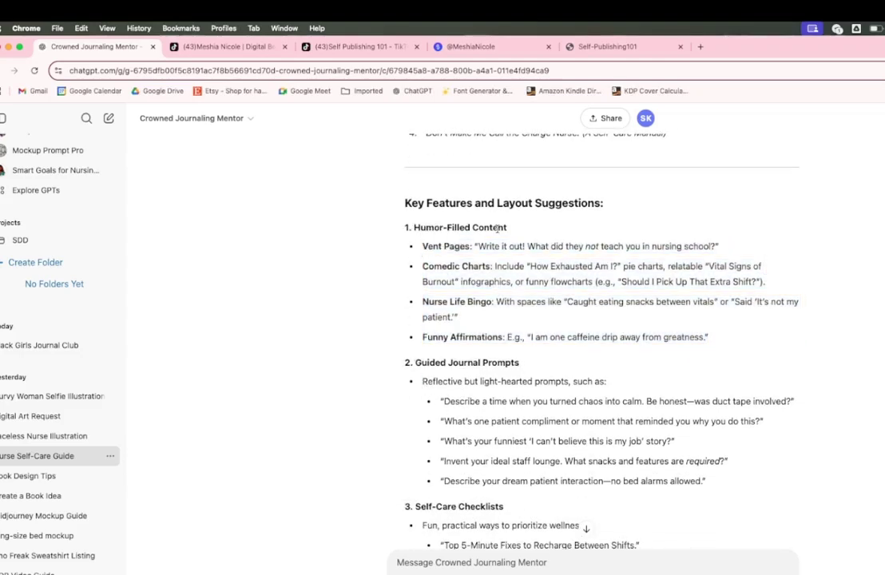
drag(512, 233, 415, 228)
key(super+c)
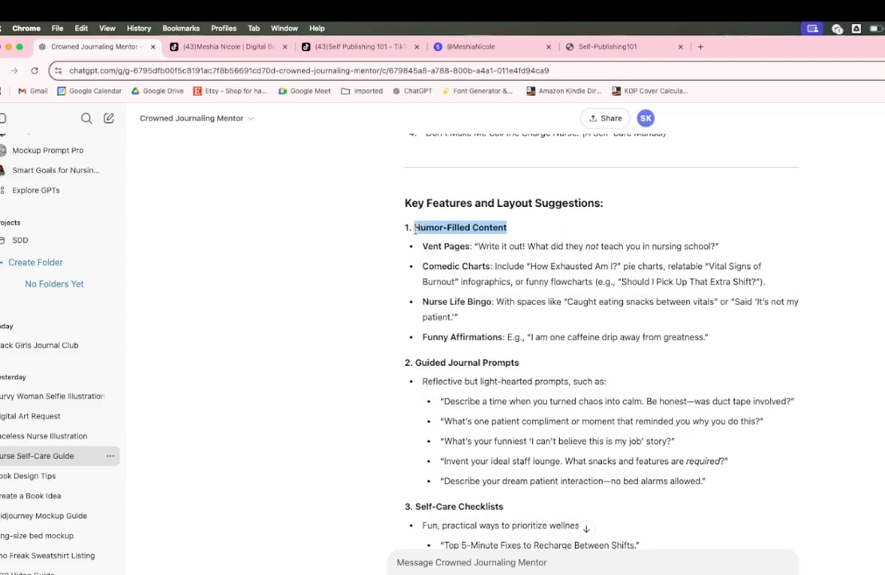
Step: Switch back to Canva and paste "Humor-Filled Content" as a line above the Vent Pages bullet on page 4
key(super+Tab)
click(534, 227)
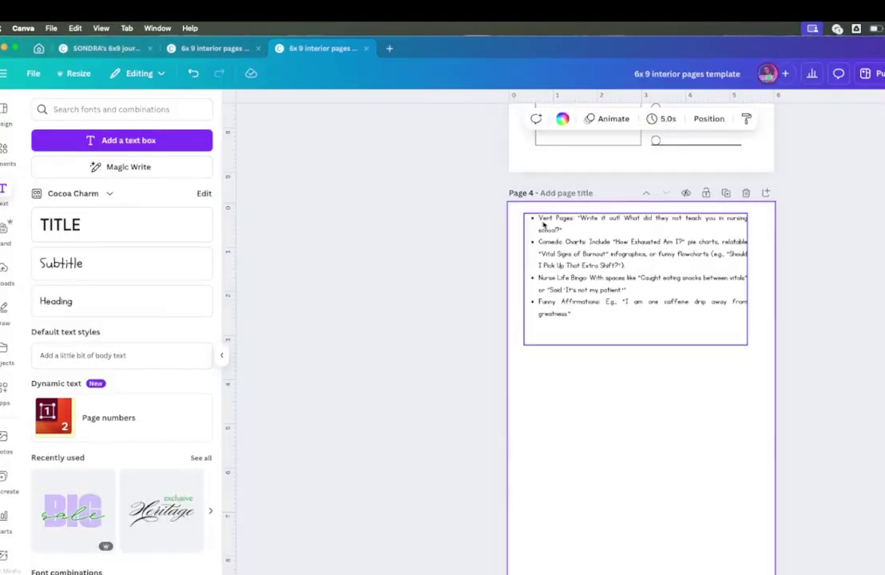
click(581, 314)
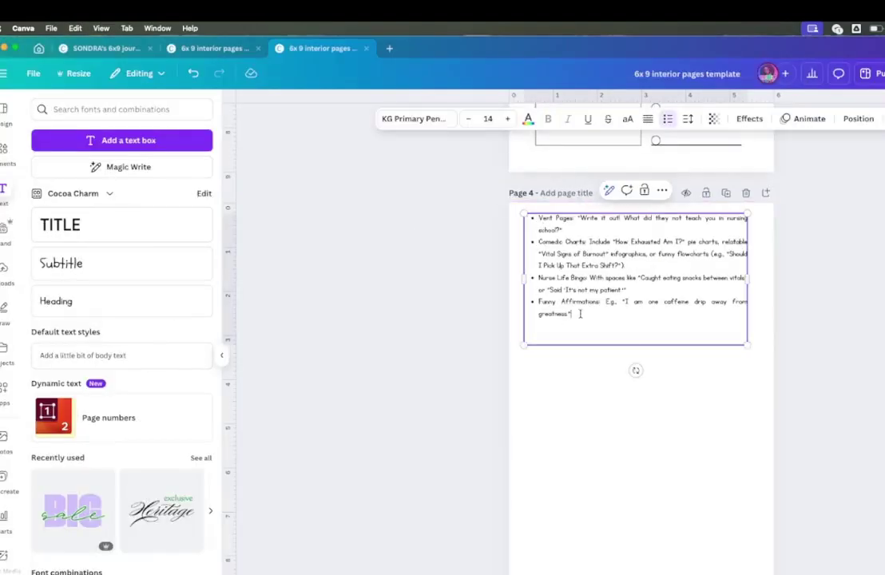
key(Return)
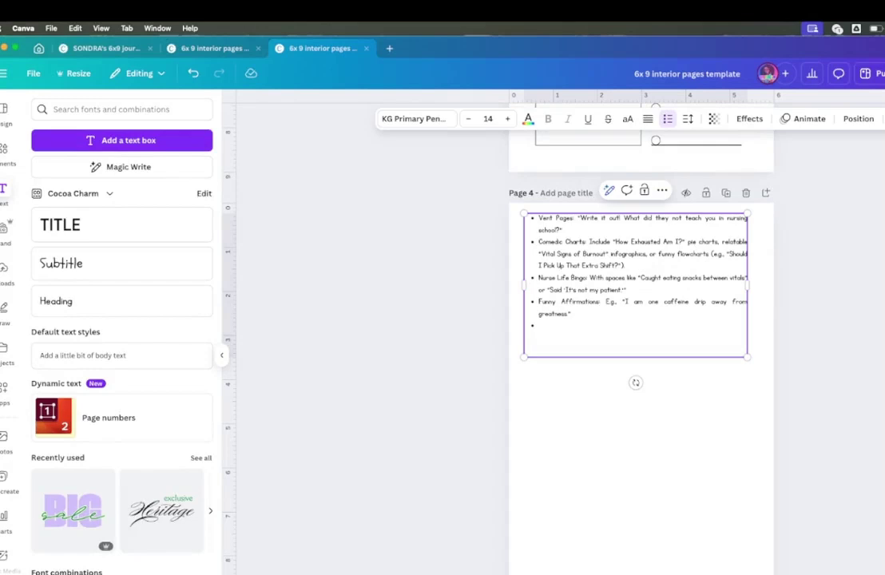
key(BackSpace)
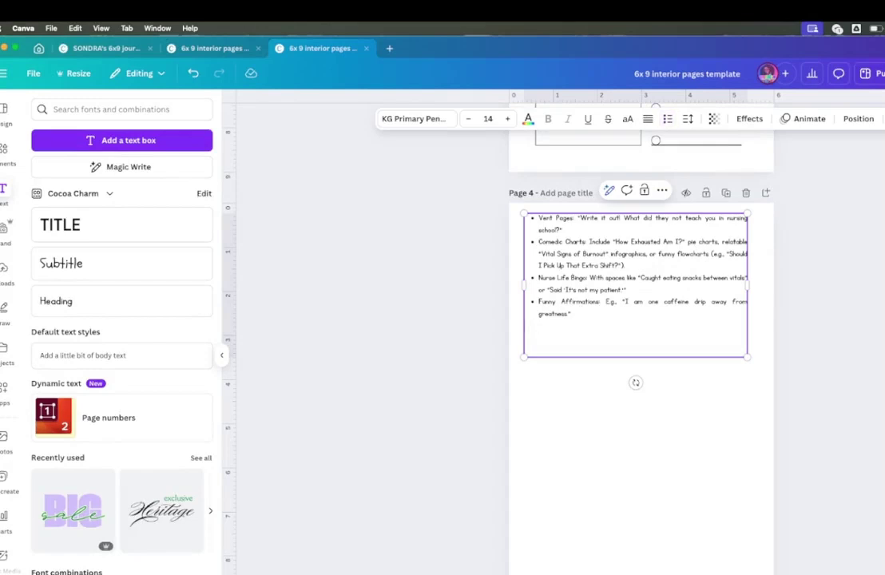
click(540, 223)
key(Return)
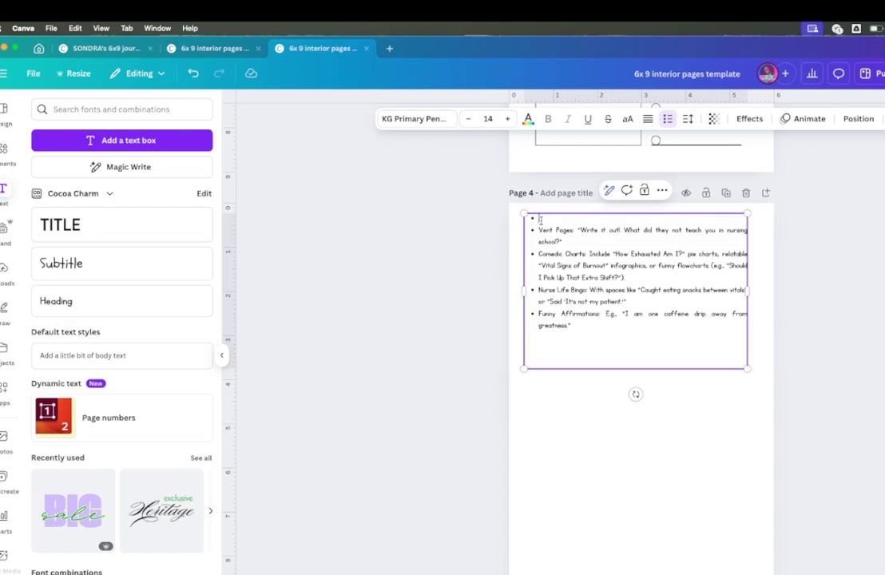
key(super+v)
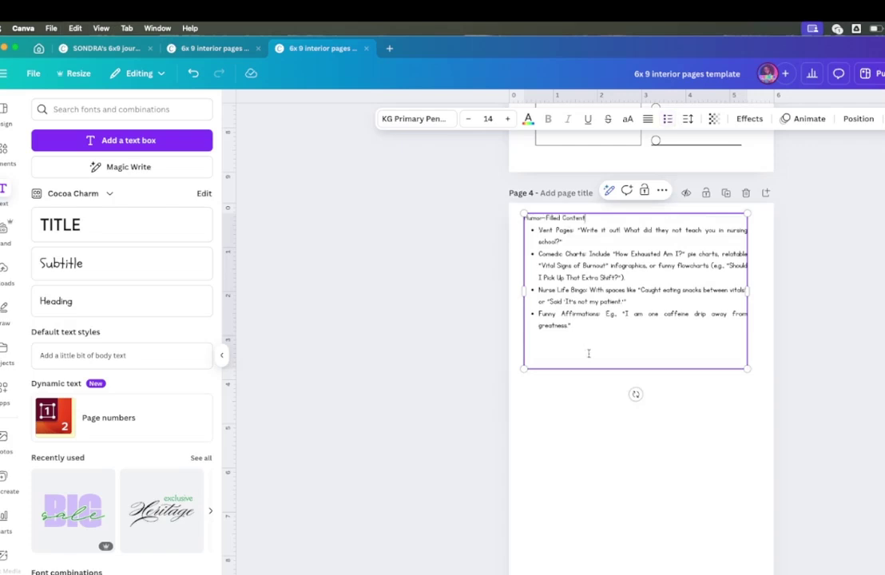
Step: Remove the empty lines at the end of the bulleted text box on page 4
key(BackSpace)
key(BackSpace)
key(BackSpace)
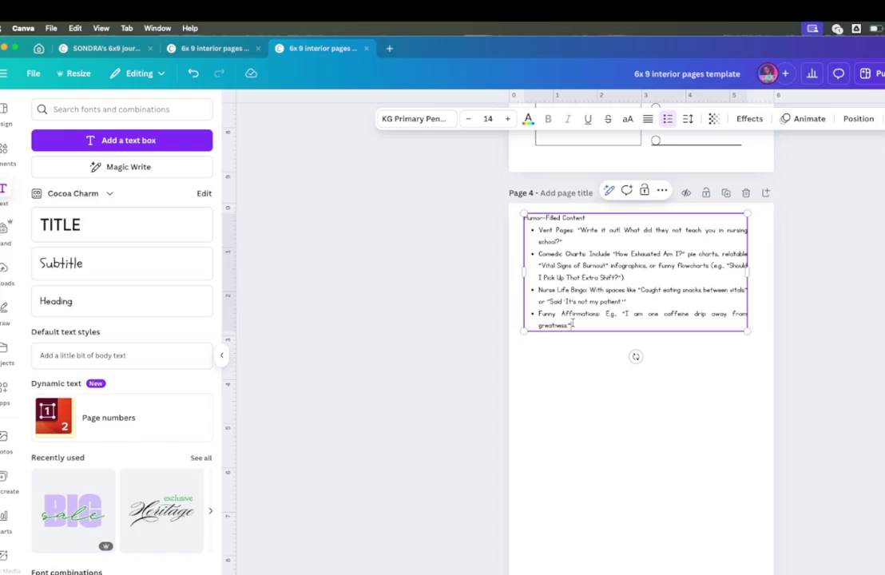
click(727, 194)
scroll(705, 312, up, 5)
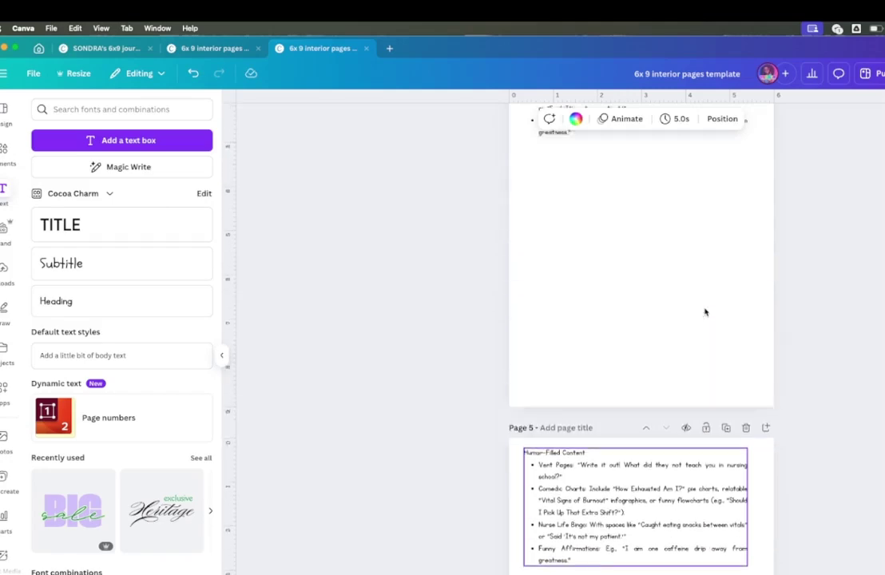
click(746, 472)
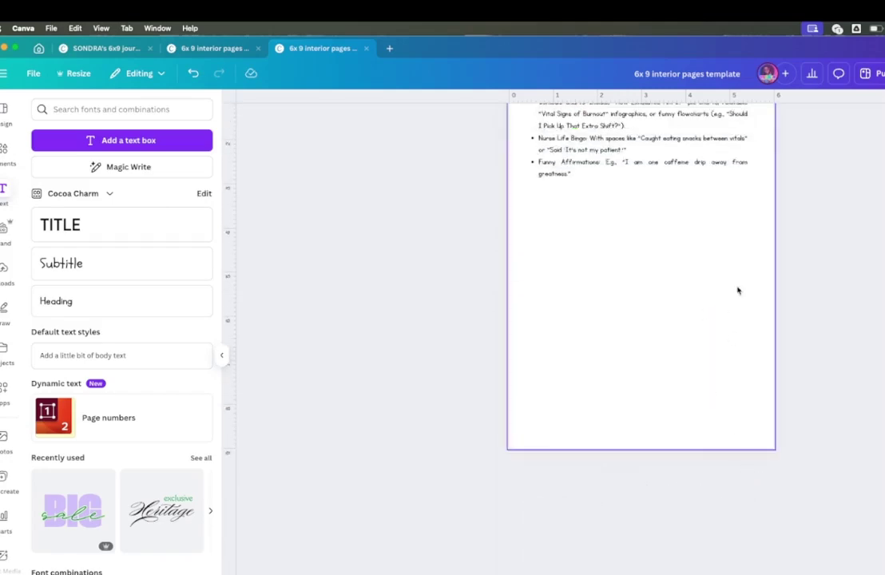
Step: Add a blank page 5 after the Humor-Filled Content page
scroll(732, 311, up, 5)
click(764, 249)
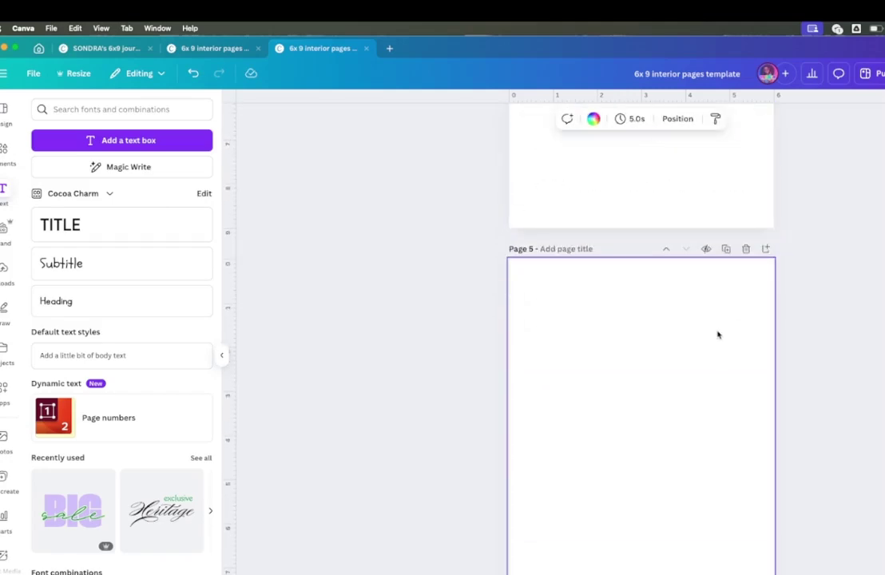
scroll(717, 334, up, 6)
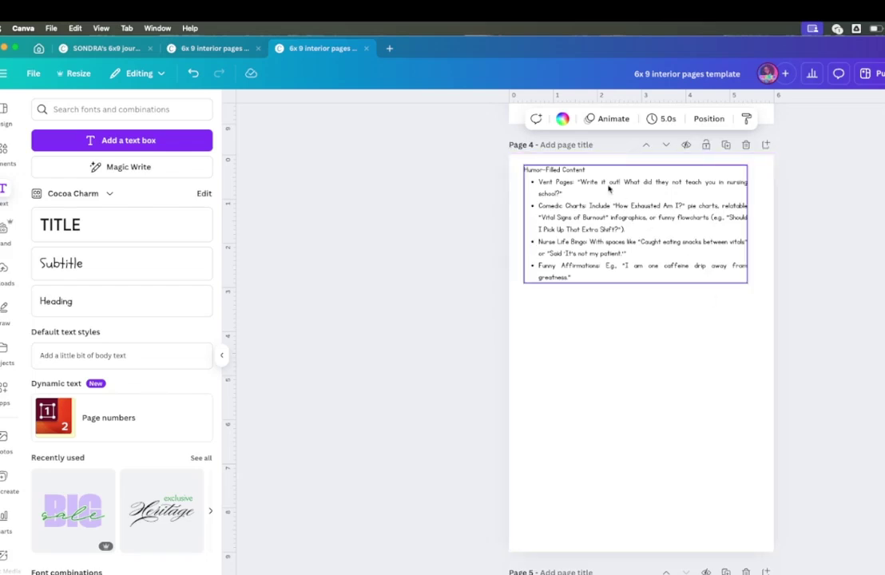
click(565, 189)
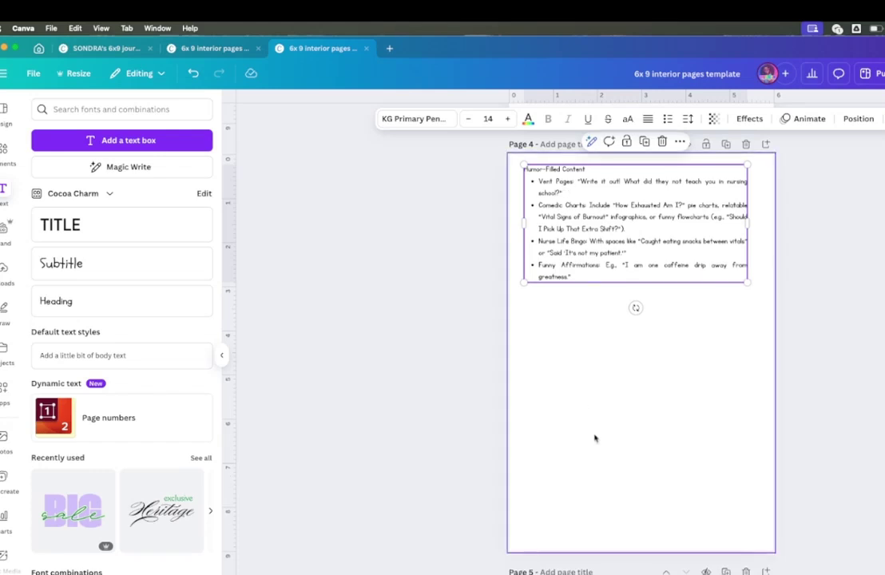
scroll(594, 438, down, 5)
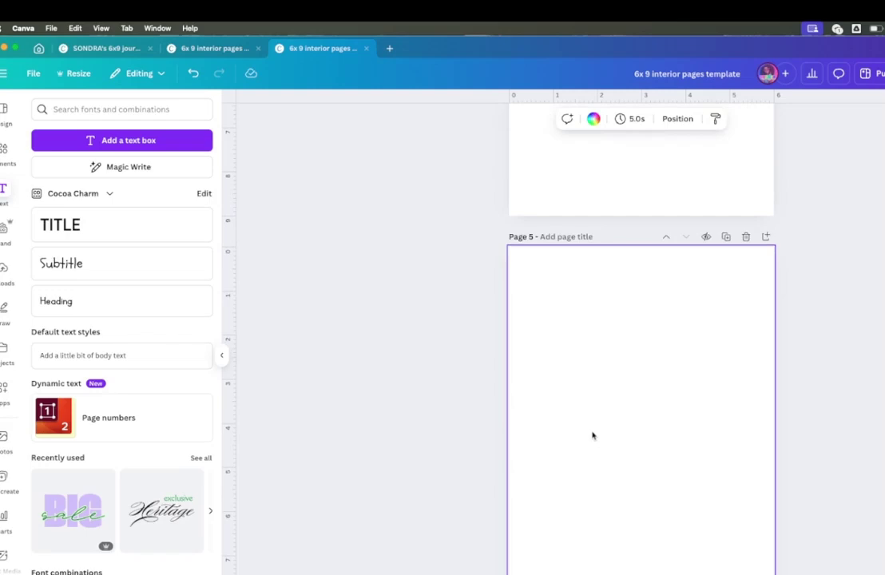
Step: Search the elements for "vent" and look through all the graphics
click(4, 151)
text(vent)
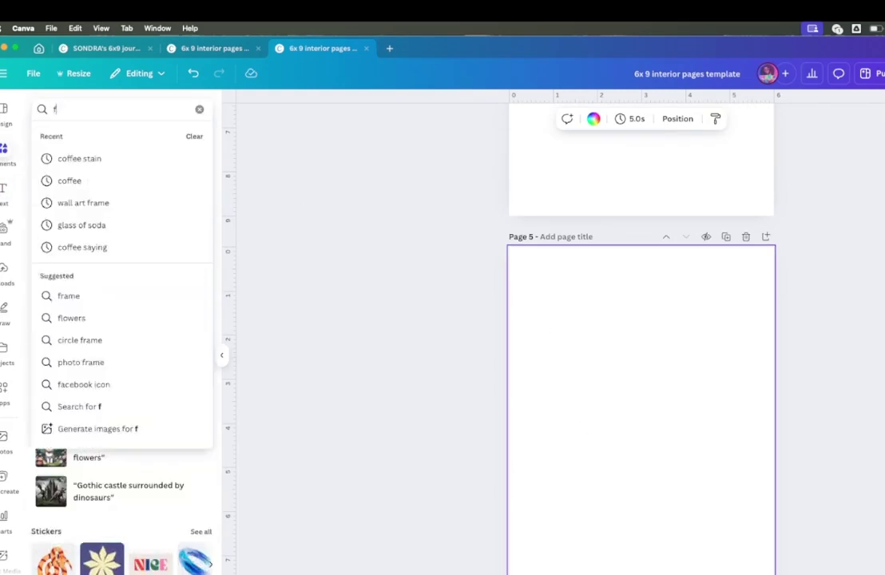
key(Return)
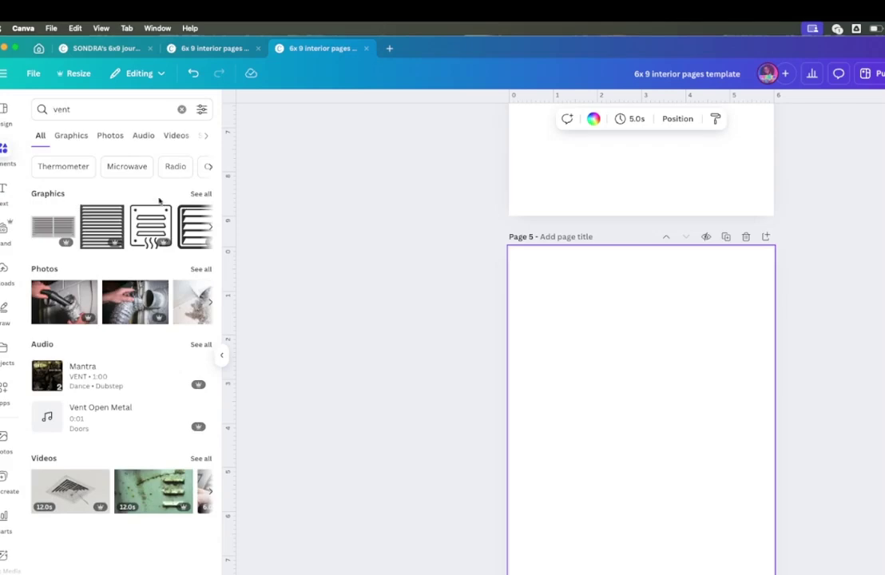
click(196, 193)
scroll(132, 374, down, 5)
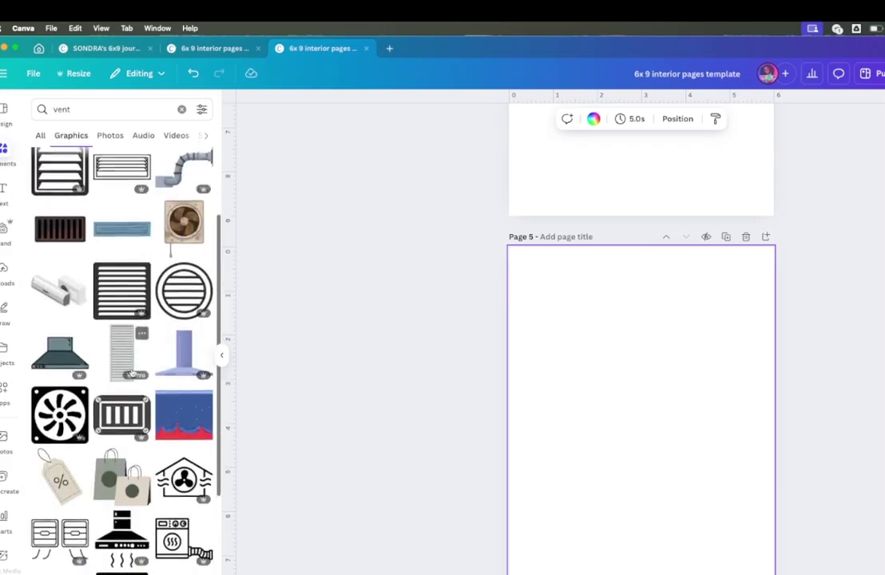
scroll(132, 372, down, 3)
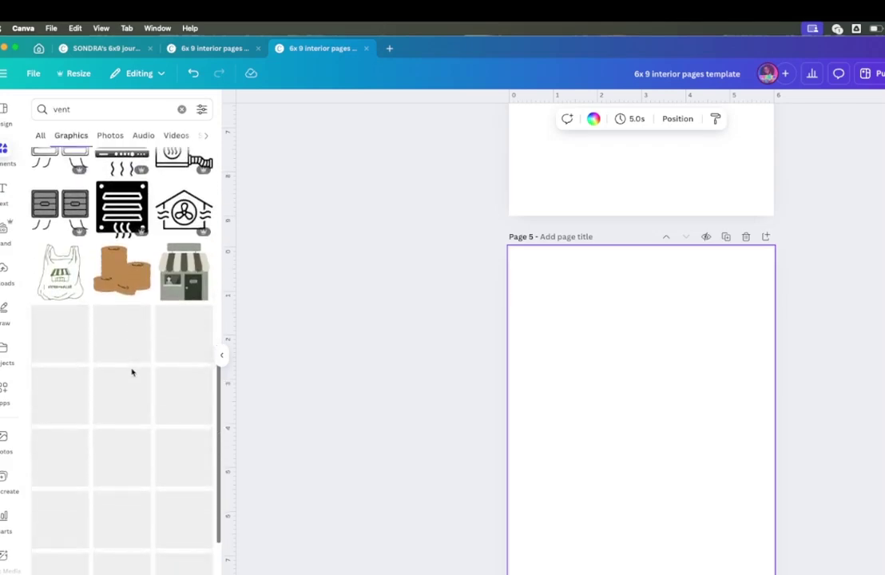
Step: Search the design templates for "writing prompt"
click(5, 112)
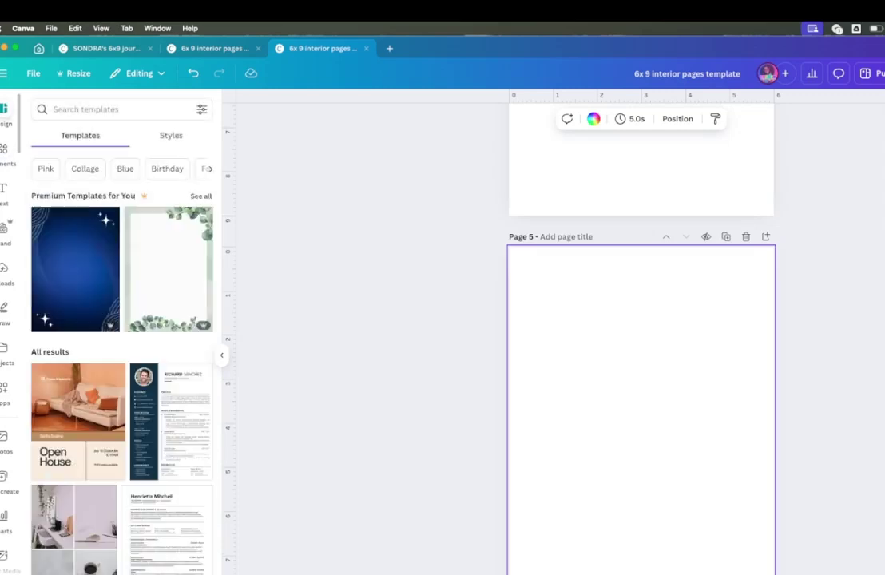
click(62, 109)
text(rii)
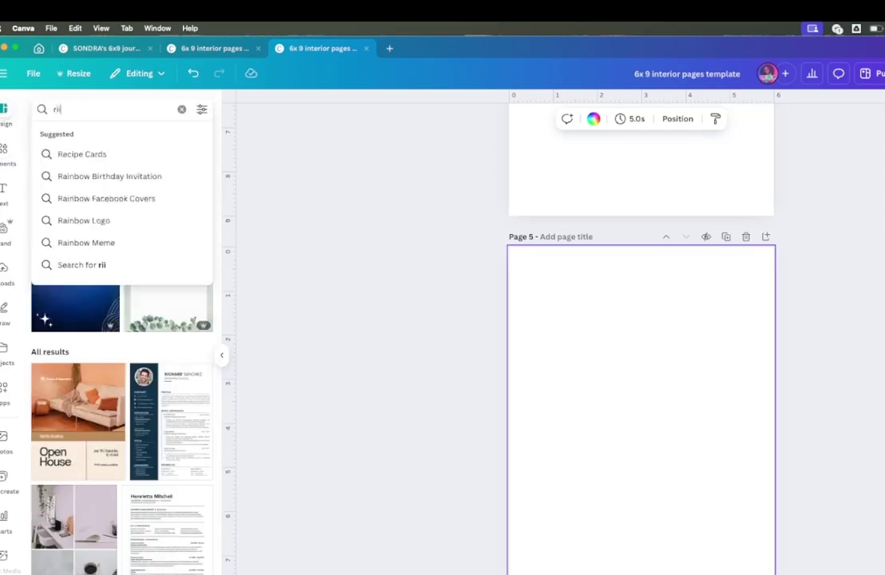
key(BackSpace)
key(BackSpace)
text(writing prom)
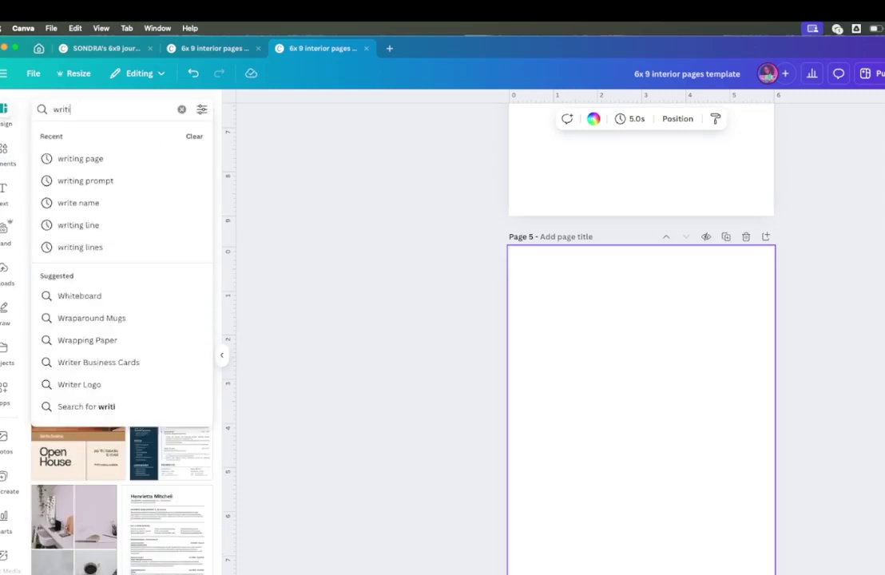
key(BackSpace)
text(mpt)
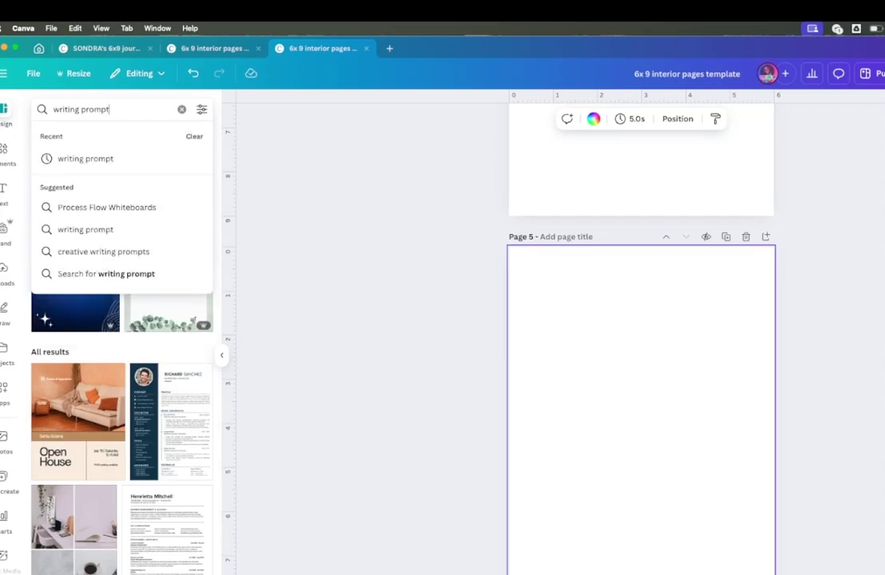
key(Return)
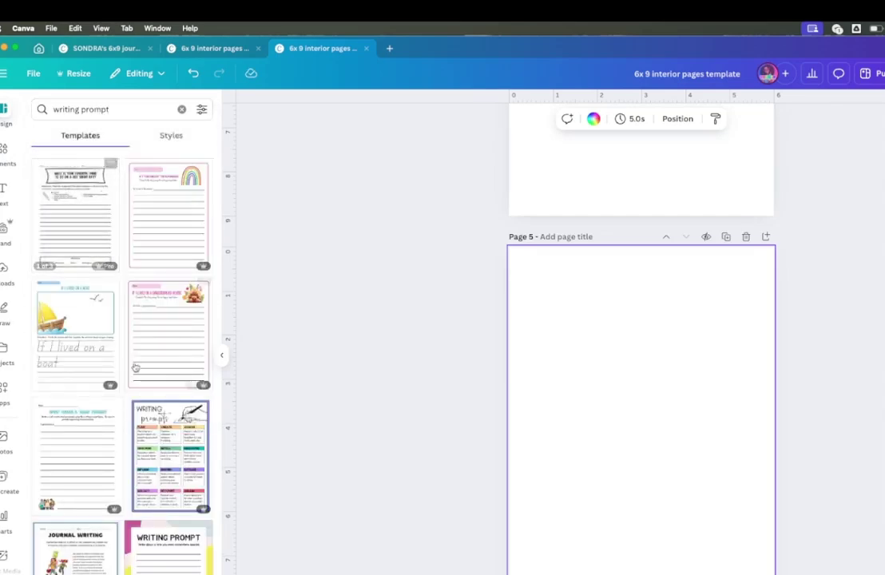
Step: Look through the writing prompt templates for page layout ideas
scroll(133, 361, down, 2)
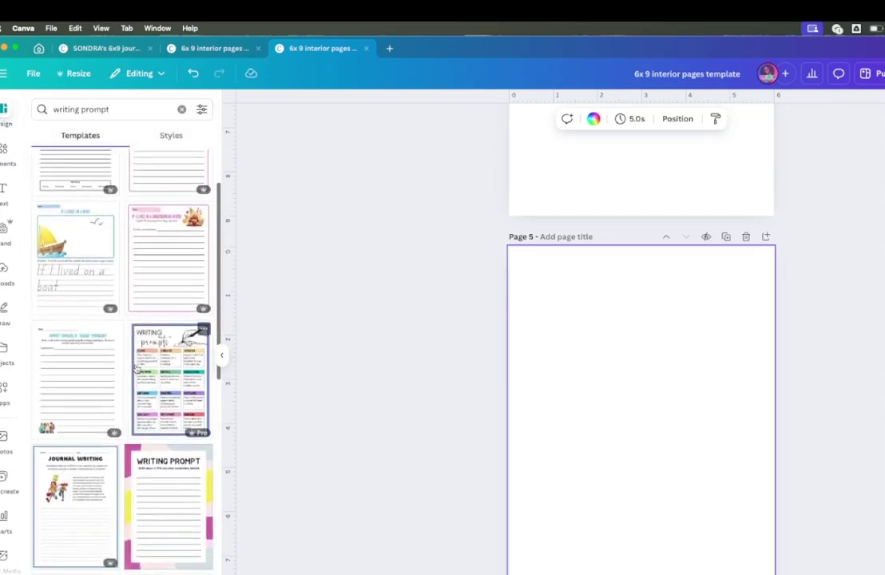
scroll(136, 369, down, 3)
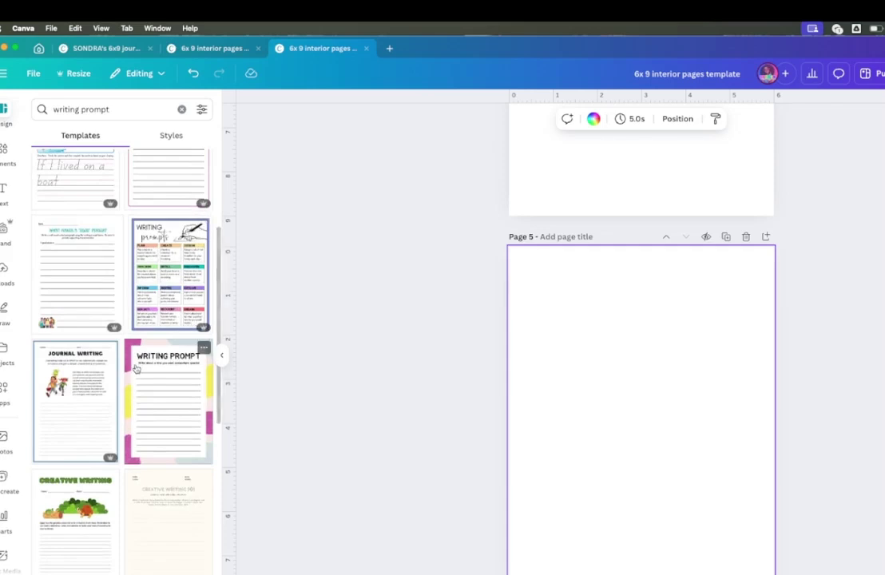
scroll(136, 369, down, 2)
scroll(136, 369, down, 5)
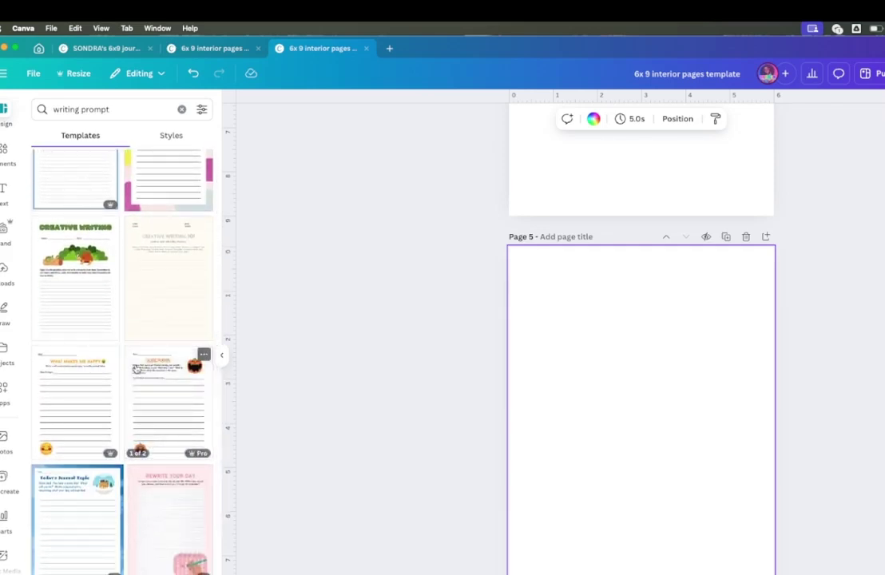
scroll(136, 369, down, 4)
scroll(136, 370, down, 5)
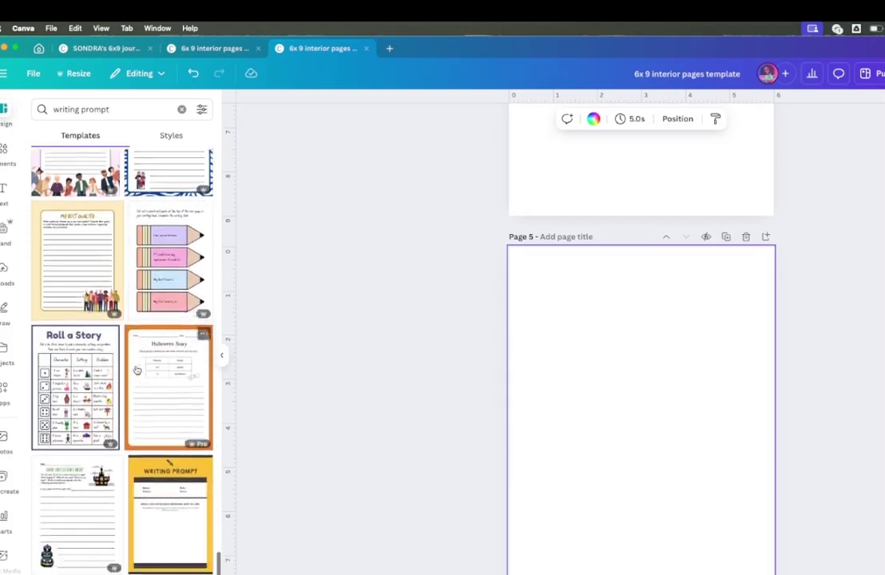
scroll(137, 369, down, 1)
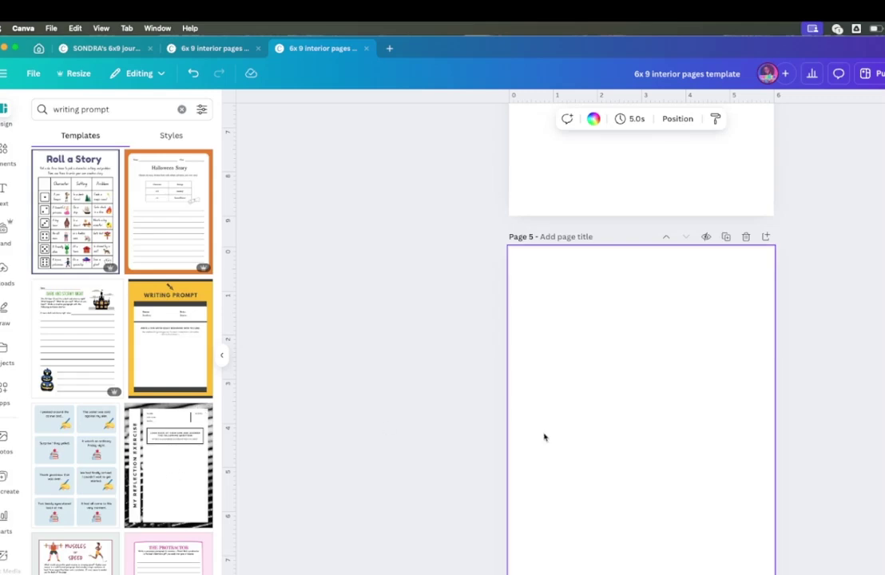
Step: Add a square to page 5 and reshape it into a column about 1.3 by 8.2 inches along the page's left side
click(5, 154)
key(r)
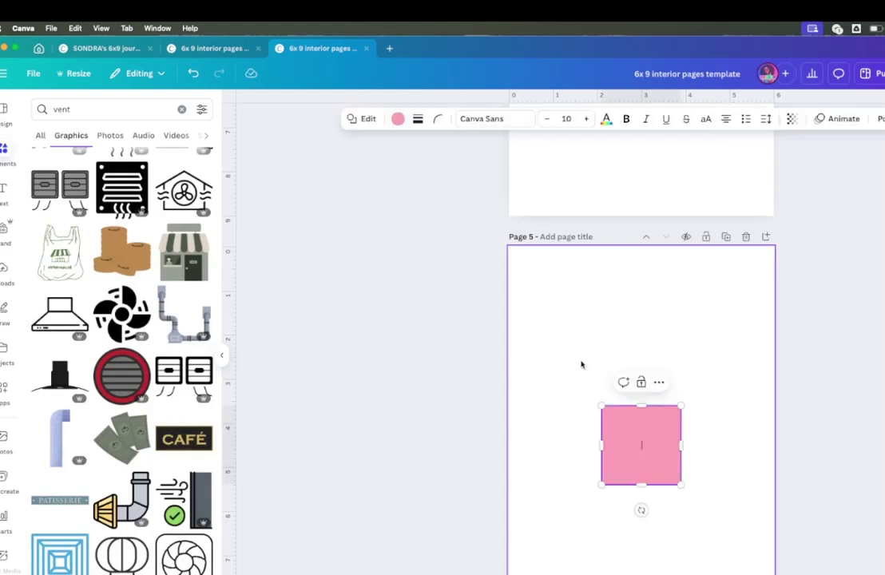
drag(636, 454, 577, 302)
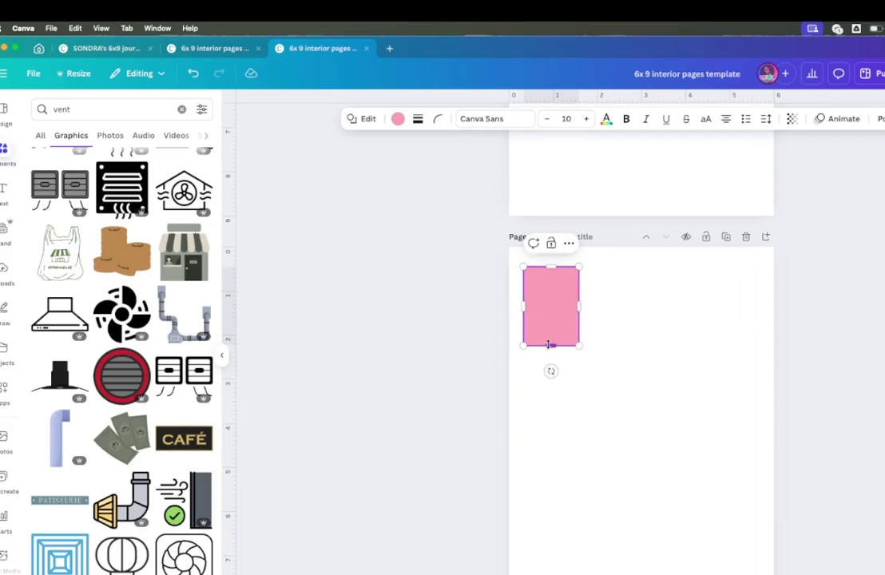
drag(551, 345, 552, 443)
drag(551, 574, 551, 571)
scroll(546, 495, down, 2)
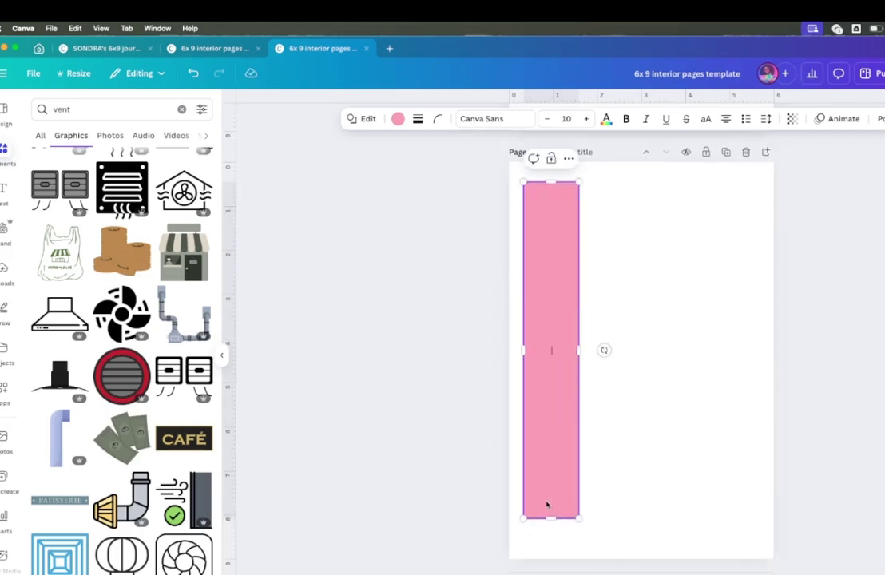
drag(552, 518, 552, 544)
click(585, 363)
Step: Duplicate the narrow column, place the copy beside it on page 5 and widen the copy to about 3.5 inches
click(548, 358)
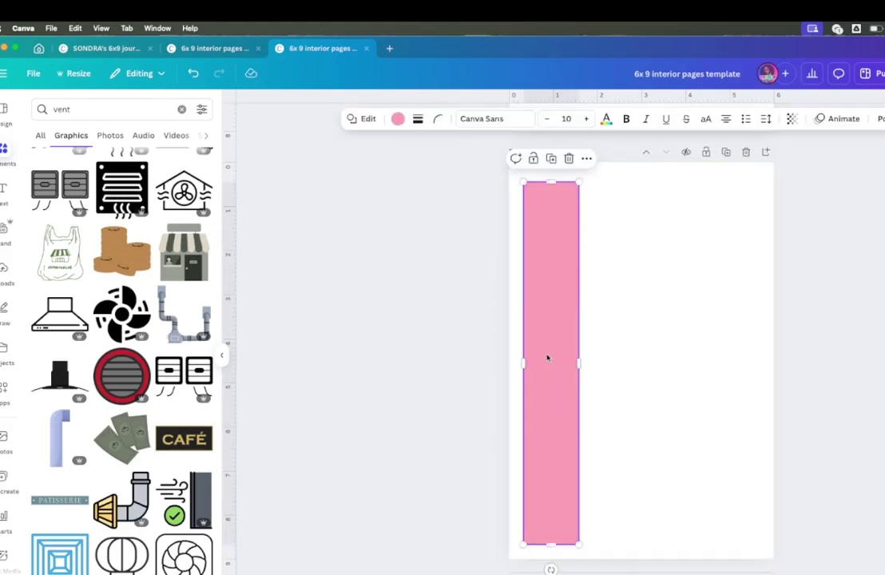
click(552, 158)
drag(553, 225, 616, 213)
drag(651, 363, 748, 359)
click(533, 415)
scroll(534, 415, up, 2)
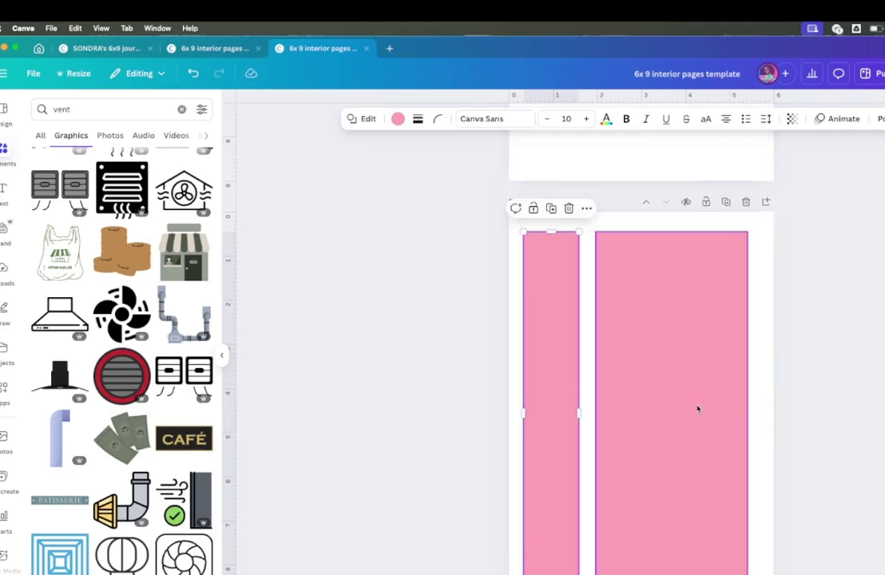
Step: Duplicate page 5 with its two pink columns as page 6
click(725, 202)
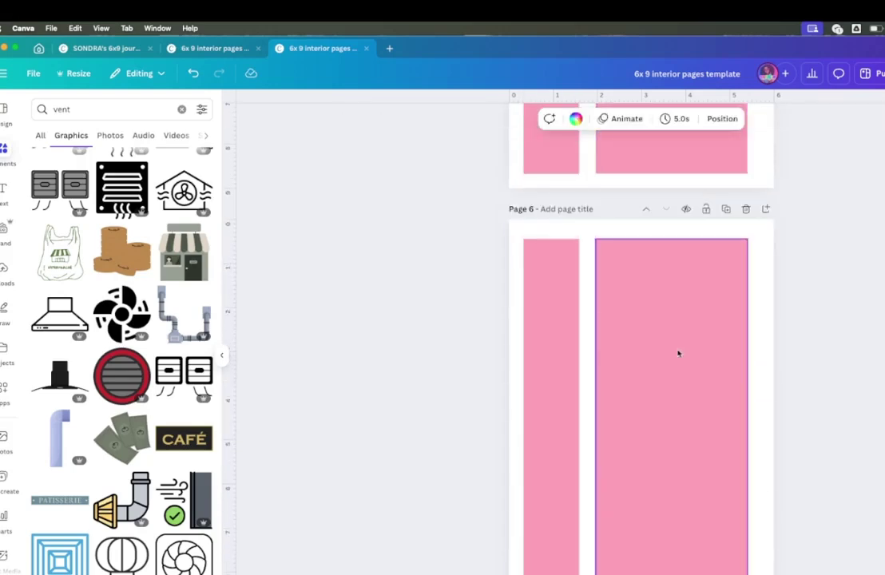
click(620, 330)
click(572, 324)
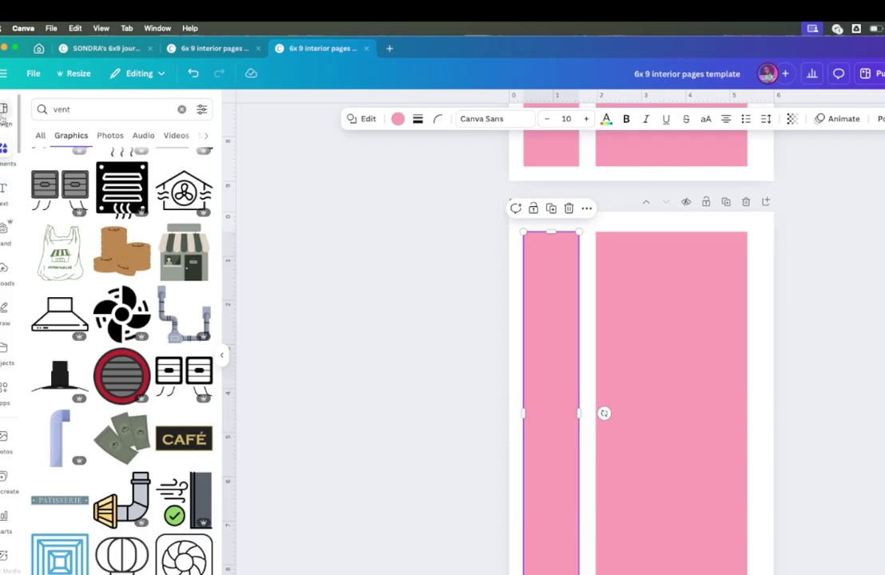
scroll(540, 335, up, 5)
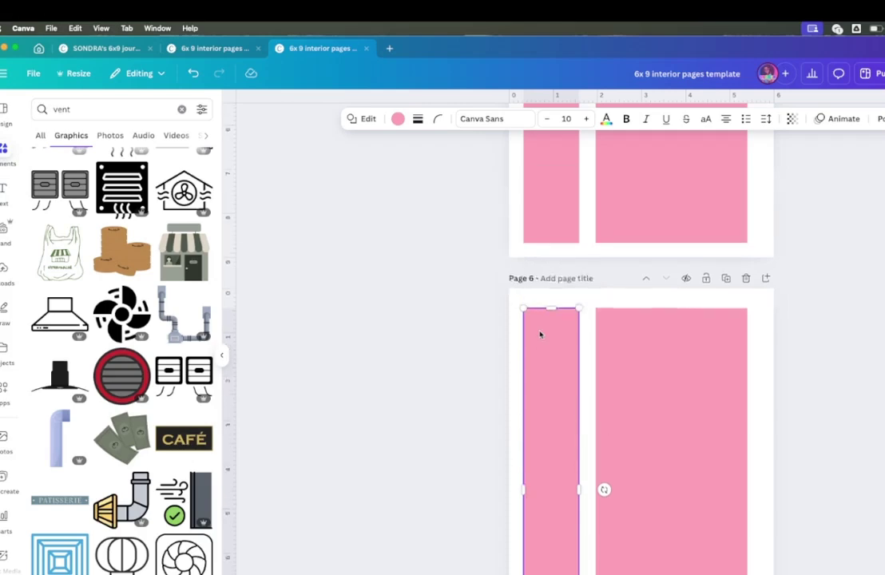
Step: Extend the wide column on page 5 toward the narrow one, making it about 3.6 inches wide
click(617, 314)
scroll(617, 315, up, 3)
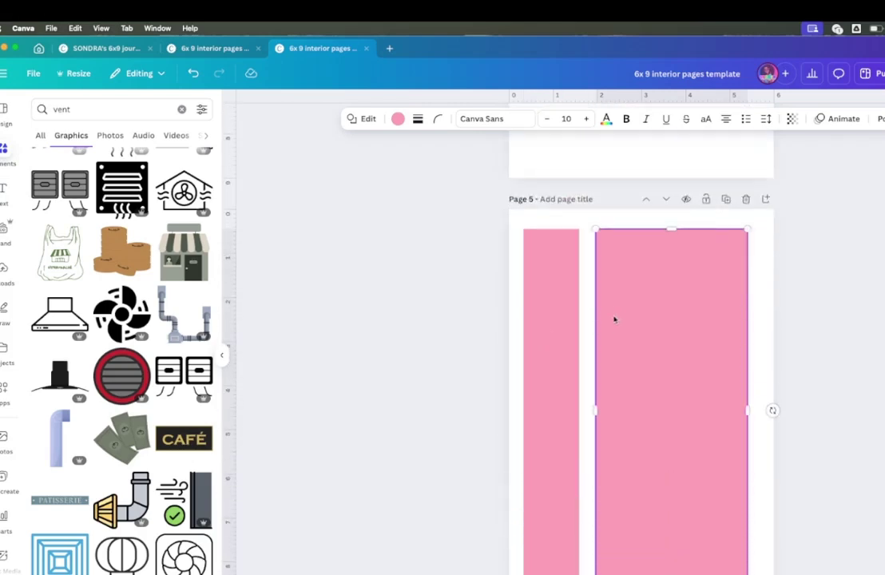
drag(595, 410, 588, 411)
Step: Search the existing projects for "paper" and open the Coffee Digital Paper design
click(5, 354)
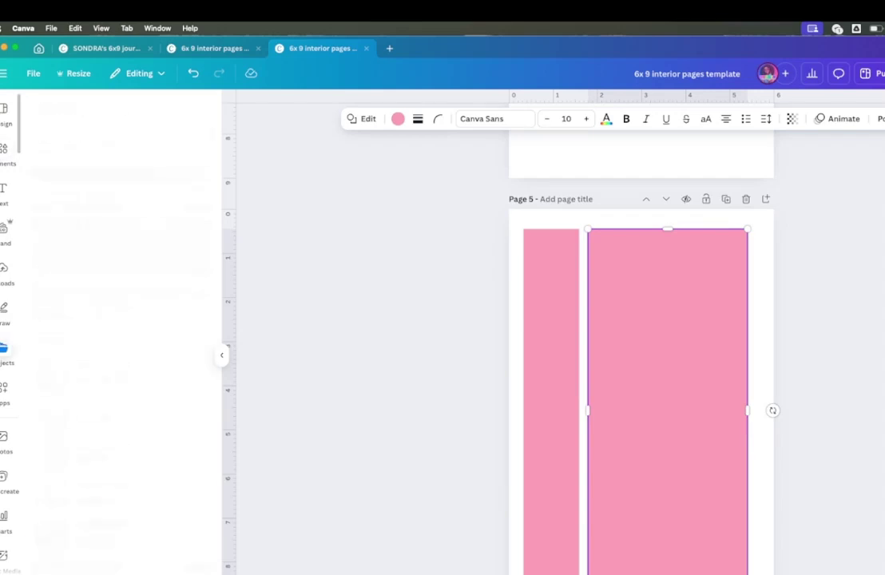
text(paper)
key(Return)
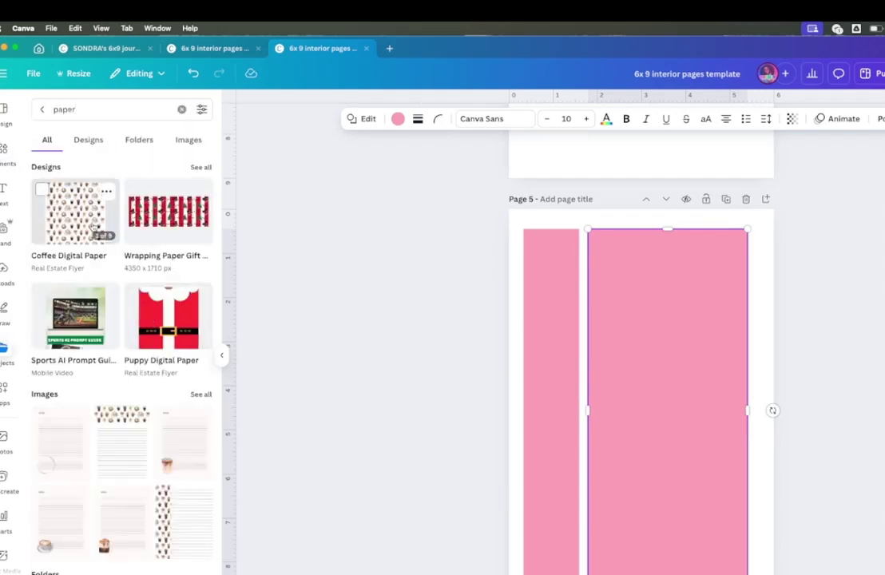
click(95, 227)
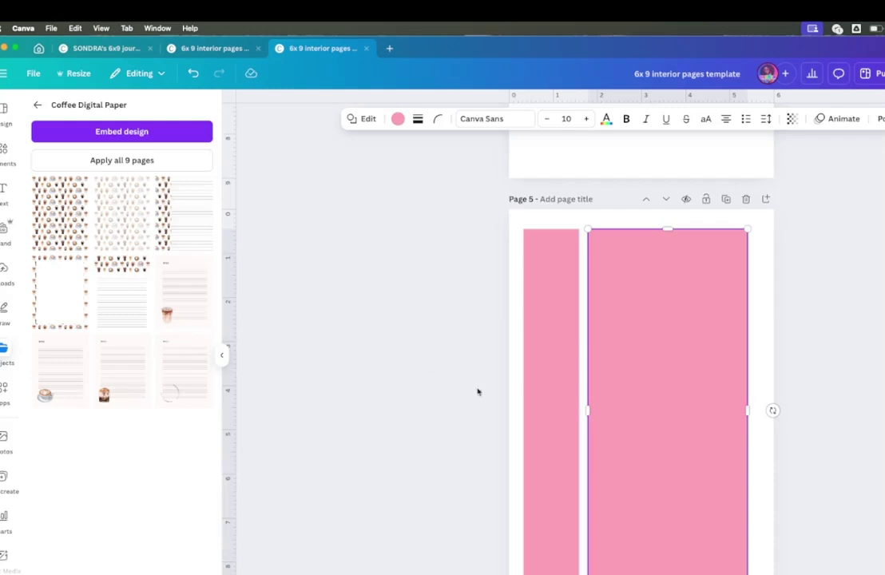
Step: Add page 7 and apply the lined layout with the coffee-pattern side column to it
scroll(652, 377, down, 5)
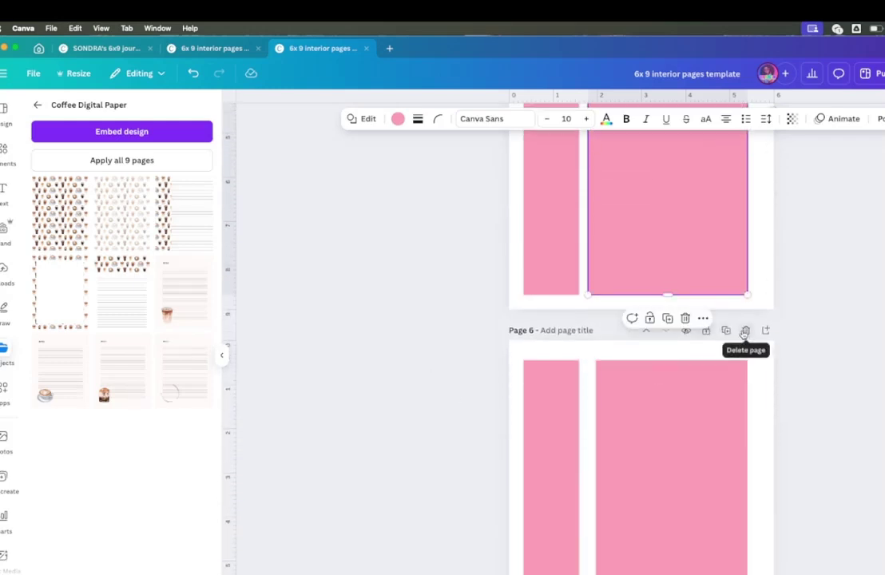
click(766, 330)
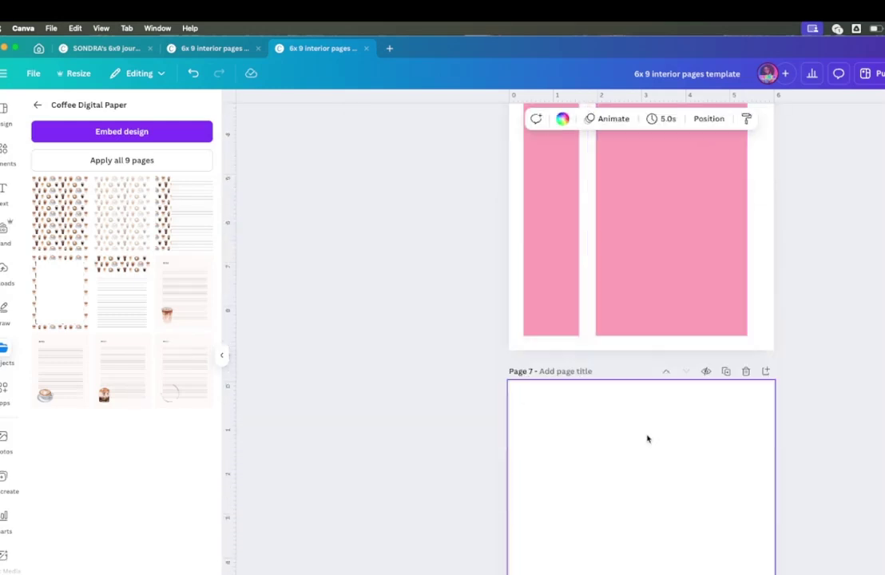
click(183, 238)
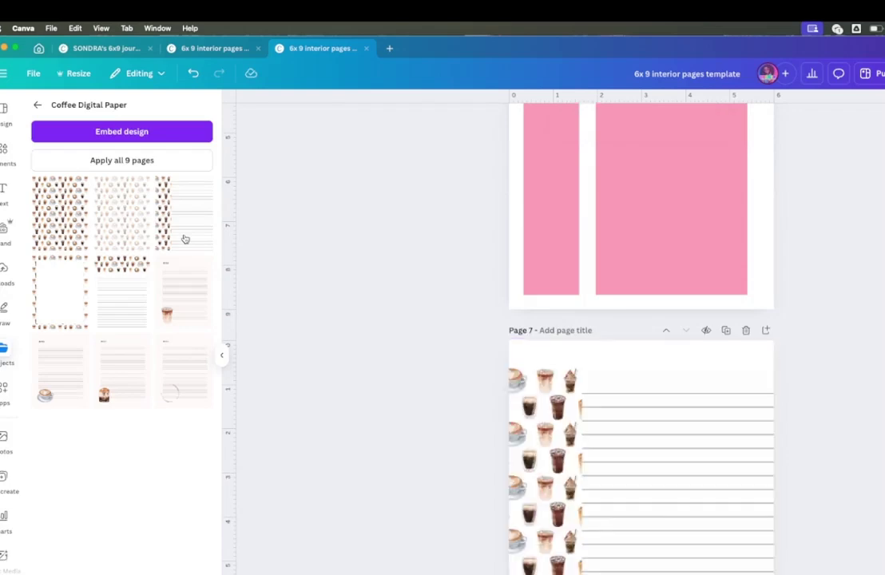
scroll(623, 335, down, 3)
click(753, 356)
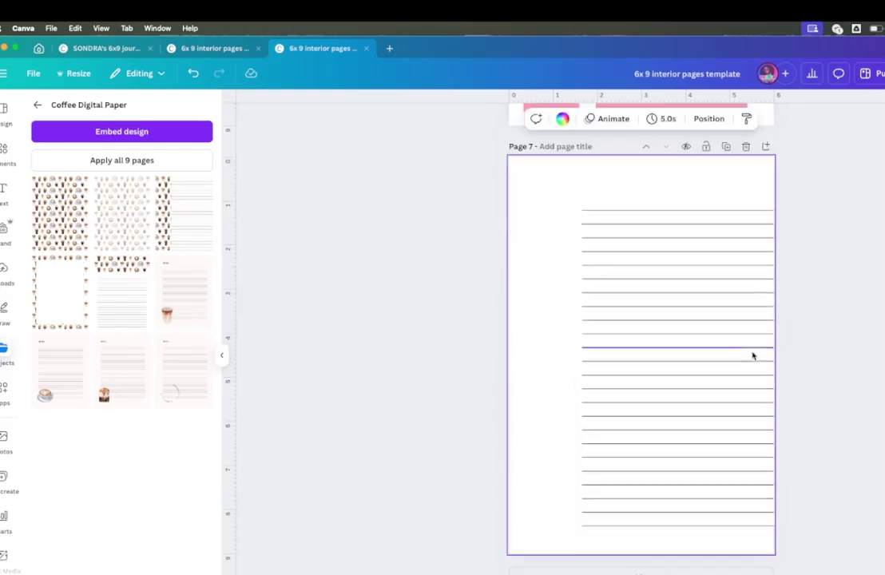
Step: Add pages 8 and 9, applying the iced-coffee notes layout to page 8 and the coffee-ring notes layout to page 9
click(714, 572)
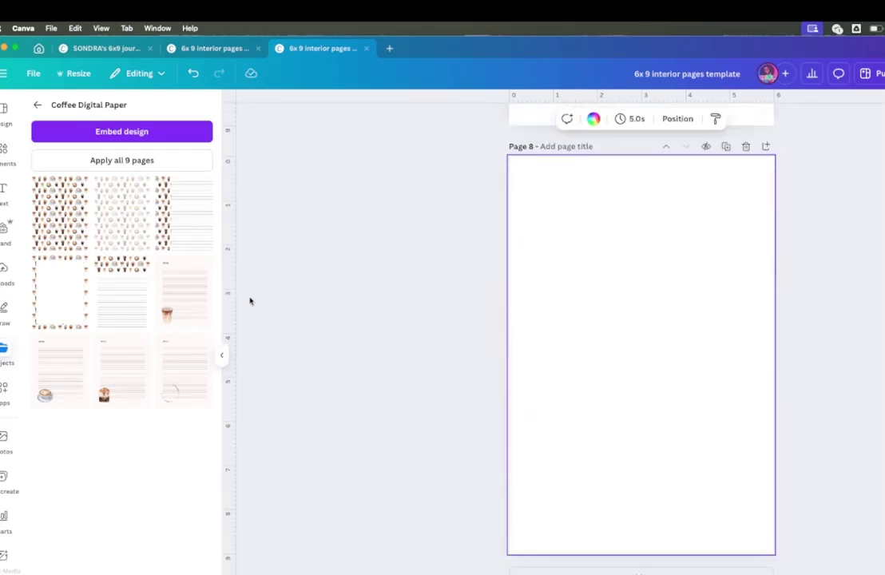
click(172, 290)
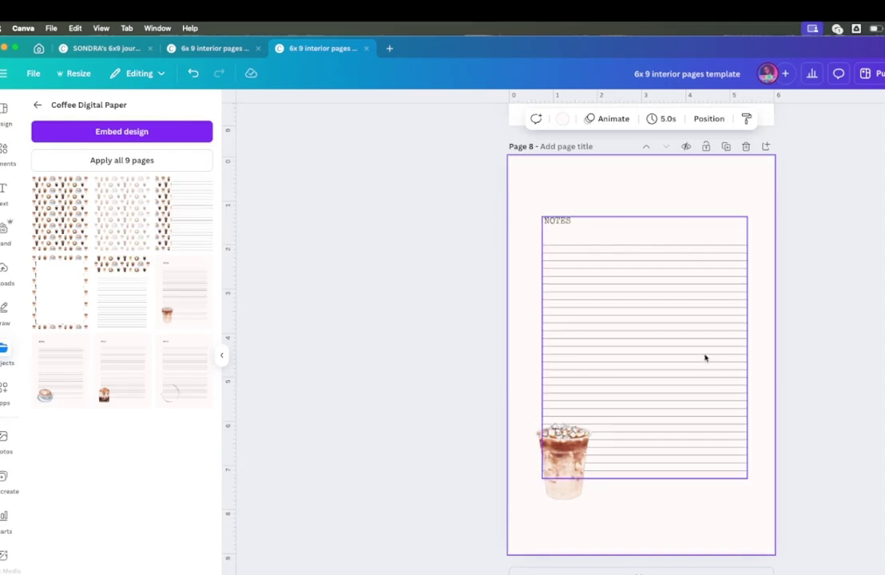
click(718, 571)
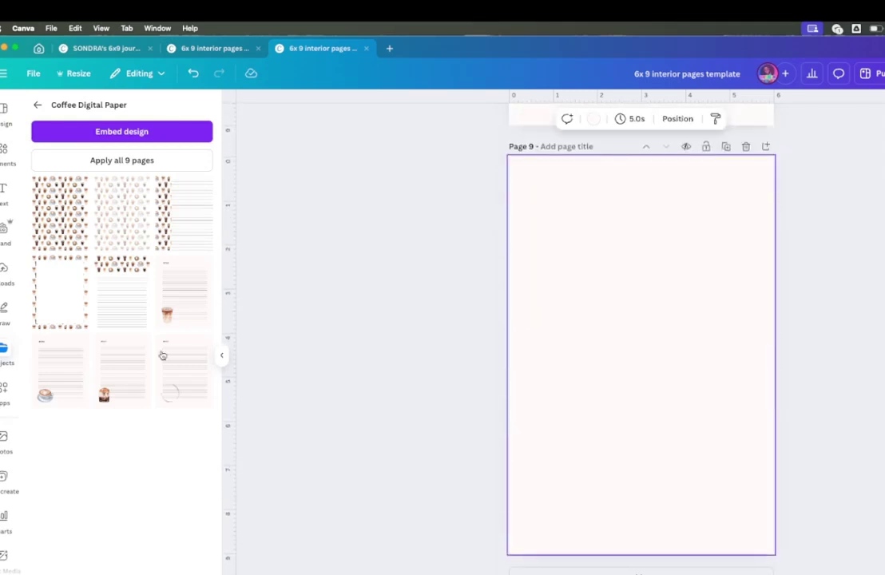
click(172, 382)
Step: Add pages 10 and 11, applying the coffee-border layout to page 10 and the lined layout with a coffee-pattern header to page 11
click(613, 572)
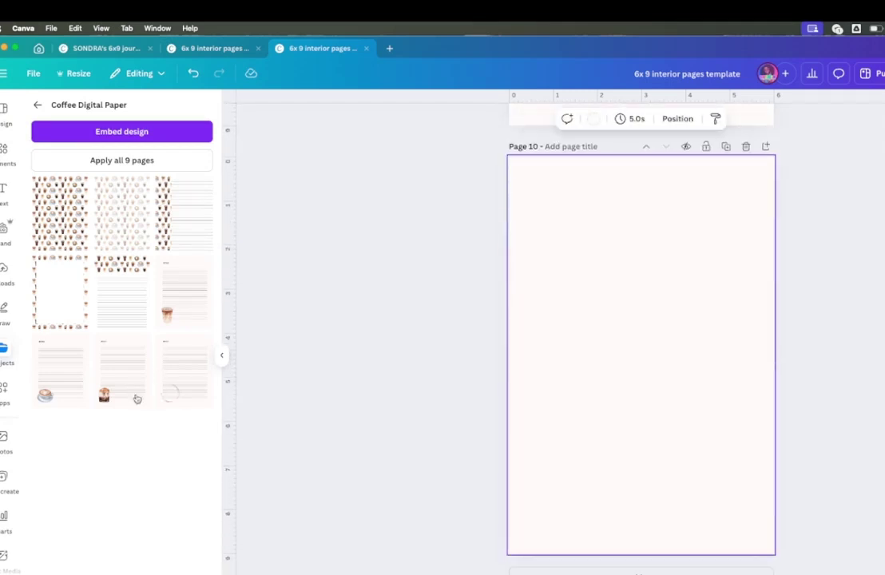
click(70, 294)
click(639, 572)
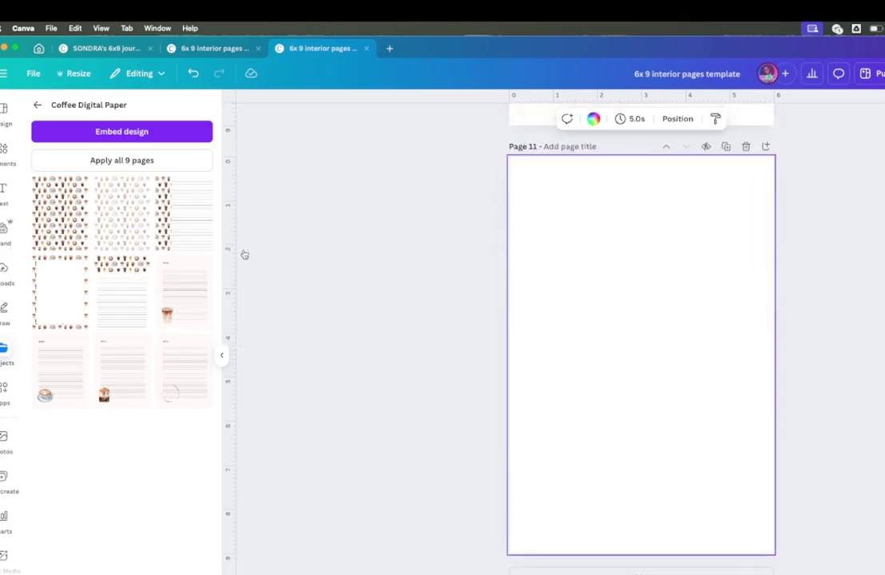
click(121, 280)
Step: Delete the coffee pattern from page 11's header frame and stretch the empty frame up to the page's top edge
click(608, 238)
key(Delete)
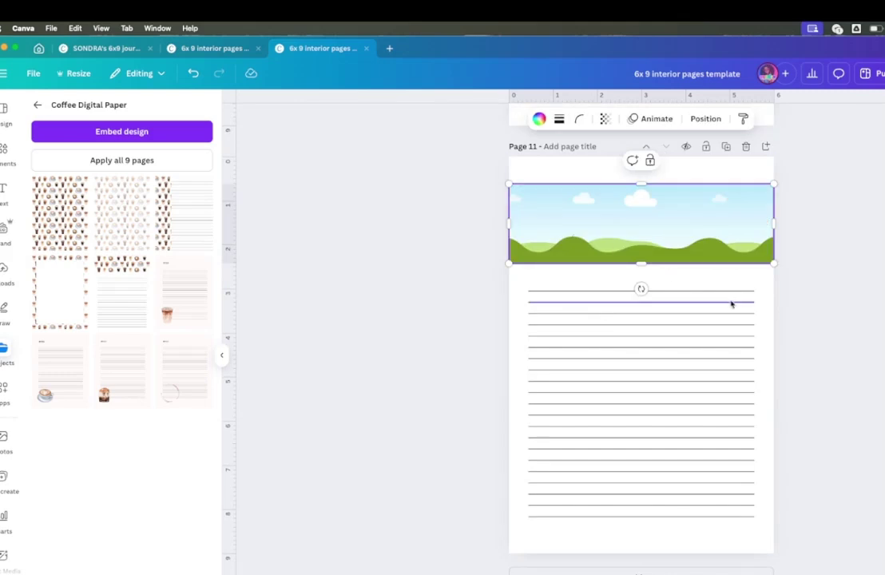
drag(641, 183, 639, 157)
Step: Stretch the coffee-pattern background on page 10 to the page's top and bottom edges
scroll(628, 273, up, 10)
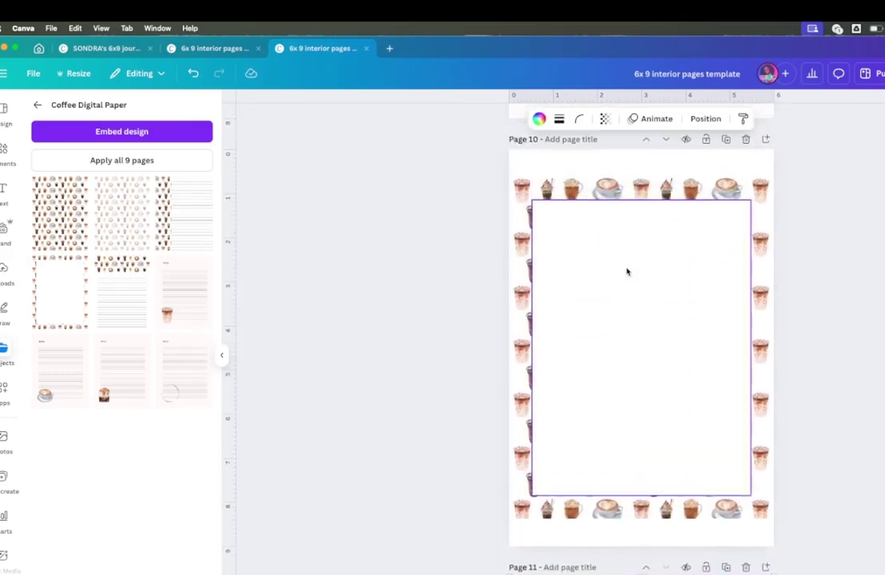
click(621, 325)
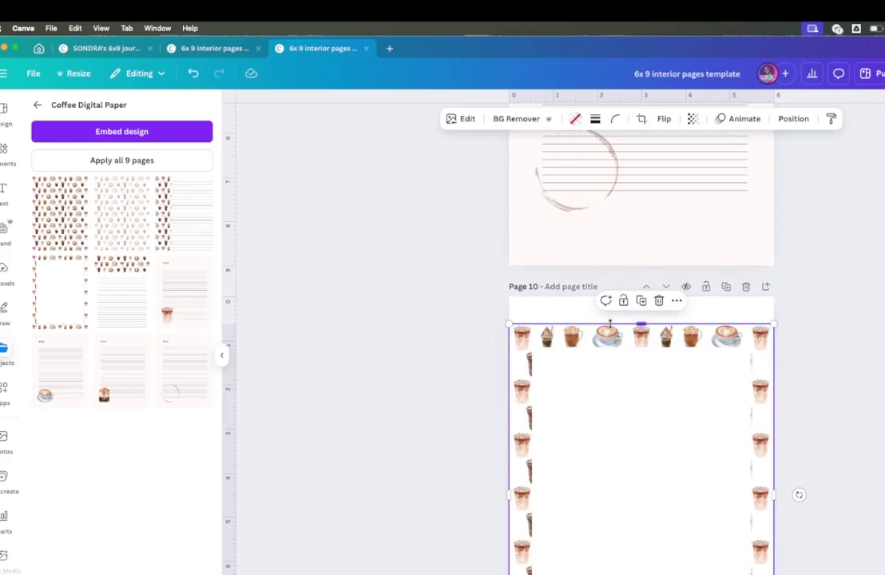
drag(640, 321, 639, 297)
scroll(640, 414, down, 3)
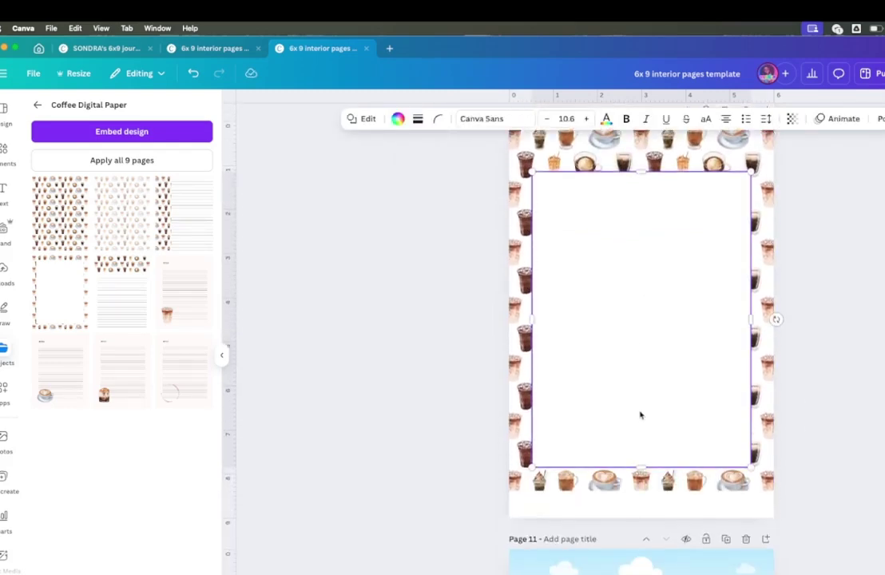
drag(636, 481, 642, 508)
scroll(629, 471, up, 1)
Step: Enlarge the grouped notes heading and lines on page 9 toward the page's top corners
scroll(629, 472, up, 6)
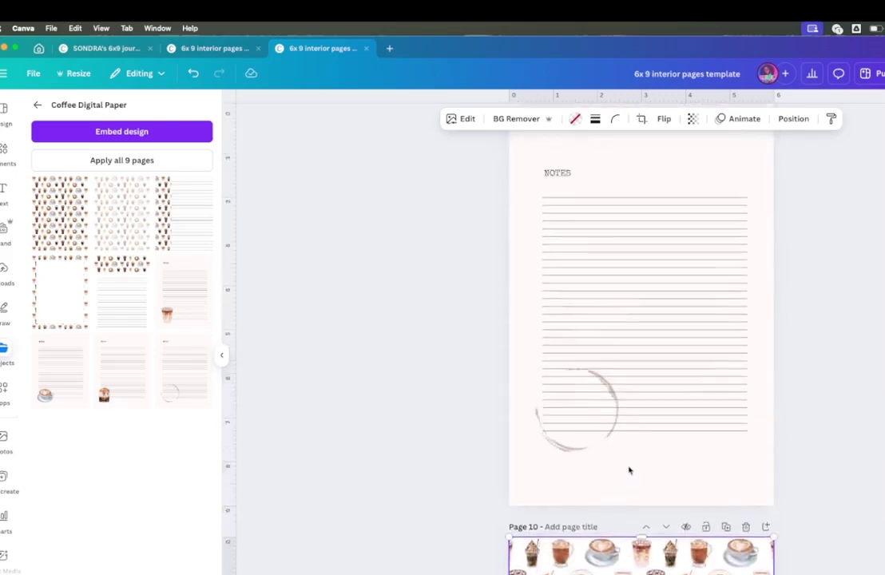
click(630, 470)
click(630, 470)
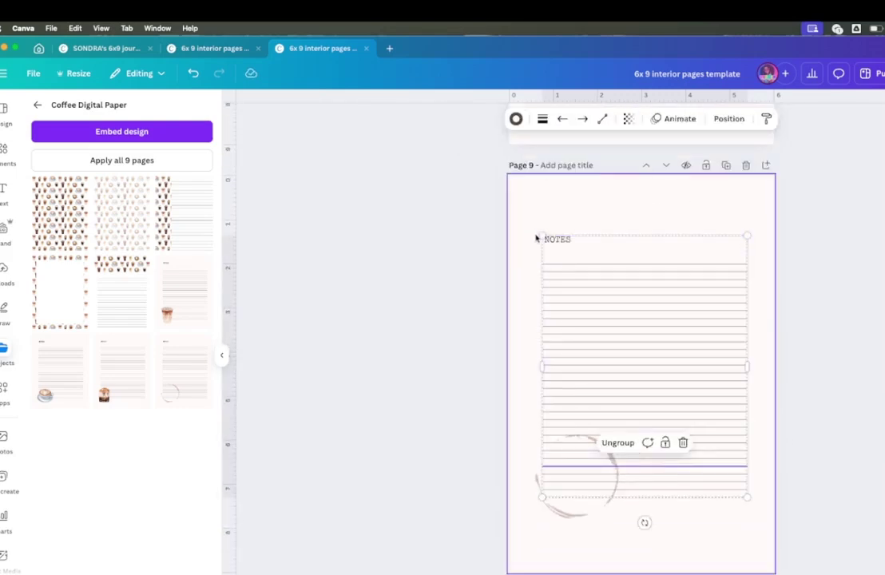
drag(541, 234, 509, 193)
drag(745, 193, 763, 195)
Step: Ungroup the notes heading and lines on page 9 and delete the coffee-ring image
click(679, 213)
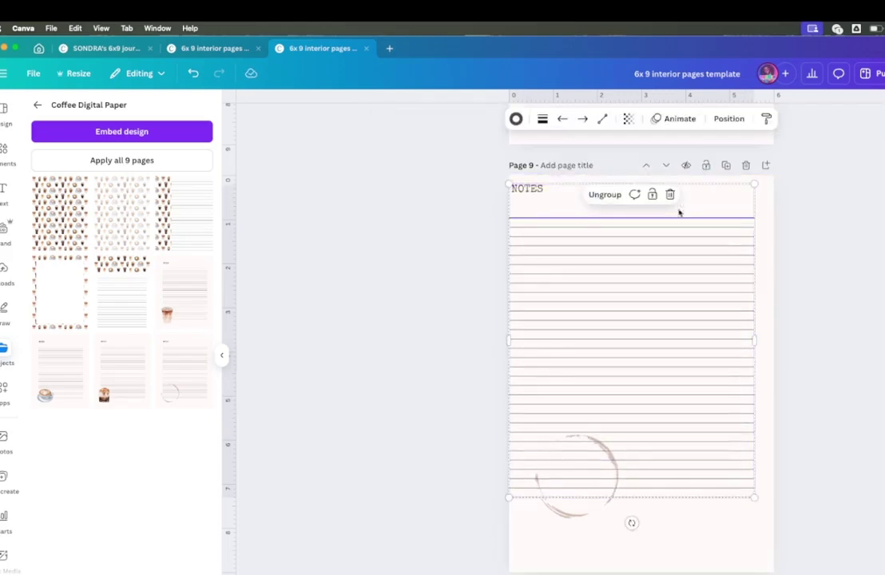
click(543, 190)
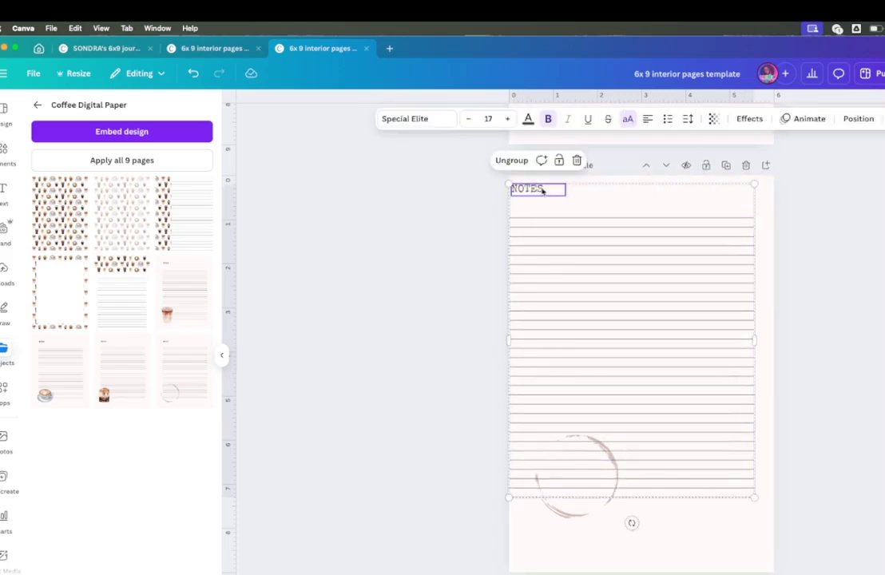
click(511, 161)
click(571, 517)
key(Delete)
click(632, 496)
click(624, 529)
drag(557, 509, 520, 252)
click(194, 77)
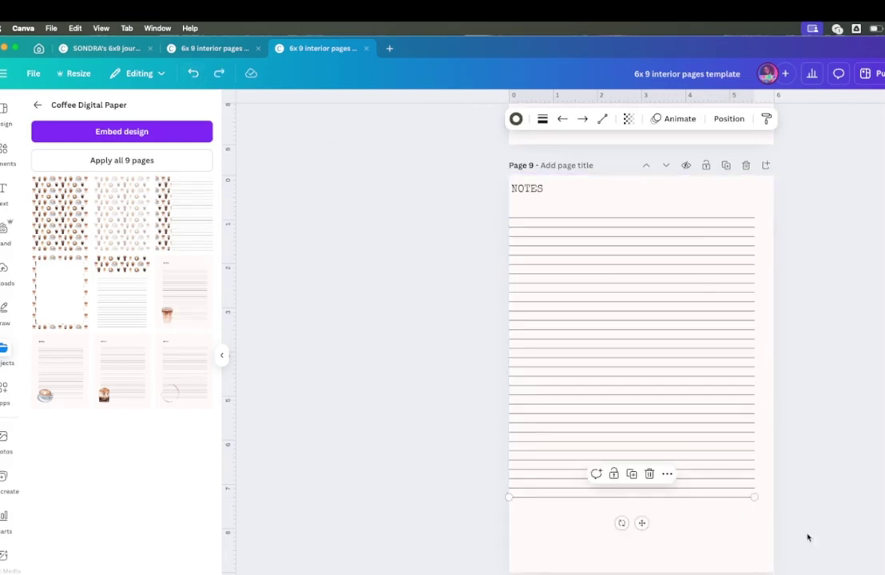
Step: Select all the writing lines on page 9 and stretch them across the full page width and down near the bottom edge
drag(743, 559, 638, 210)
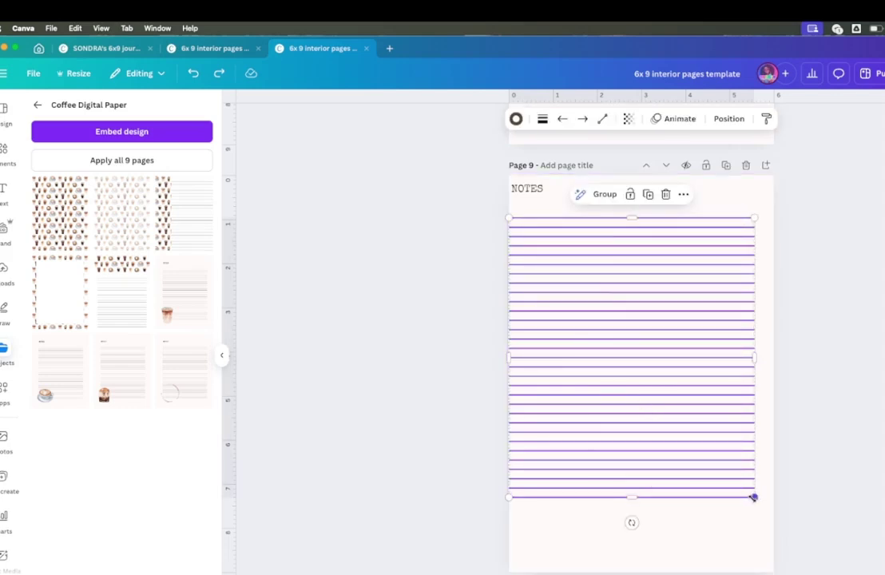
drag(755, 498, 773, 520)
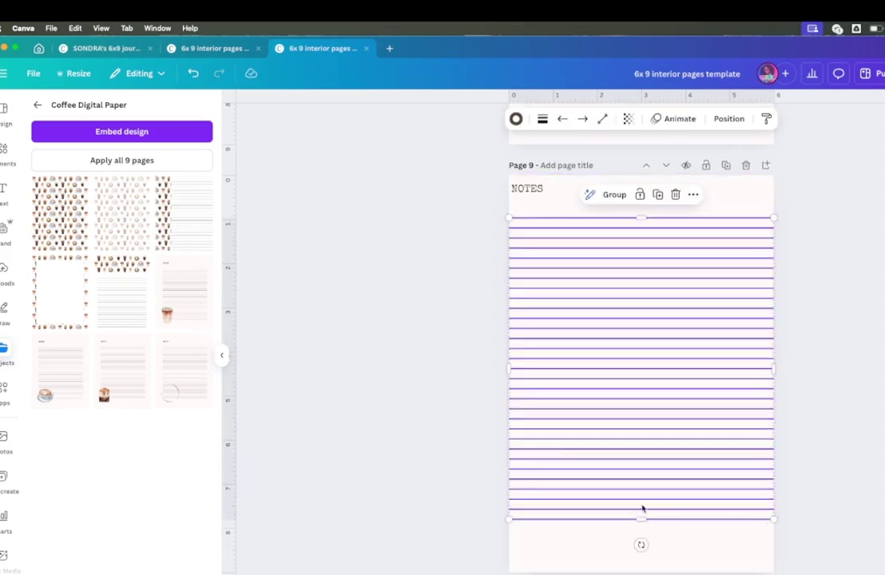
drag(640, 521, 639, 563)
drag(773, 564, 768, 557)
drag(769, 389, 772, 390)
mouse_move(640, 330)
mouse_down()
mouse_move(640, 317)
mouse_move(640, 329)
mouse_up()
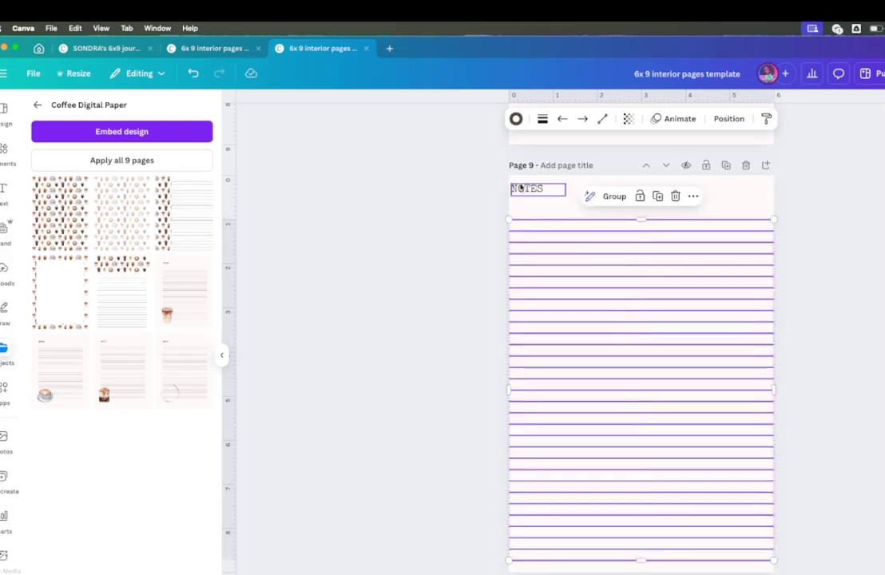
Step: Narrow the NOTES heading's text box on page 9 to fit its text
click(522, 188)
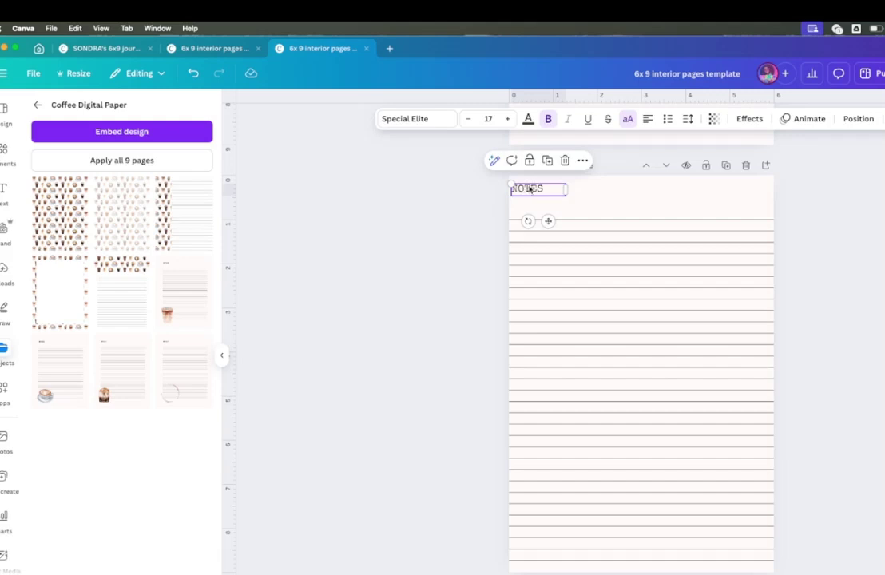
drag(567, 189, 551, 189)
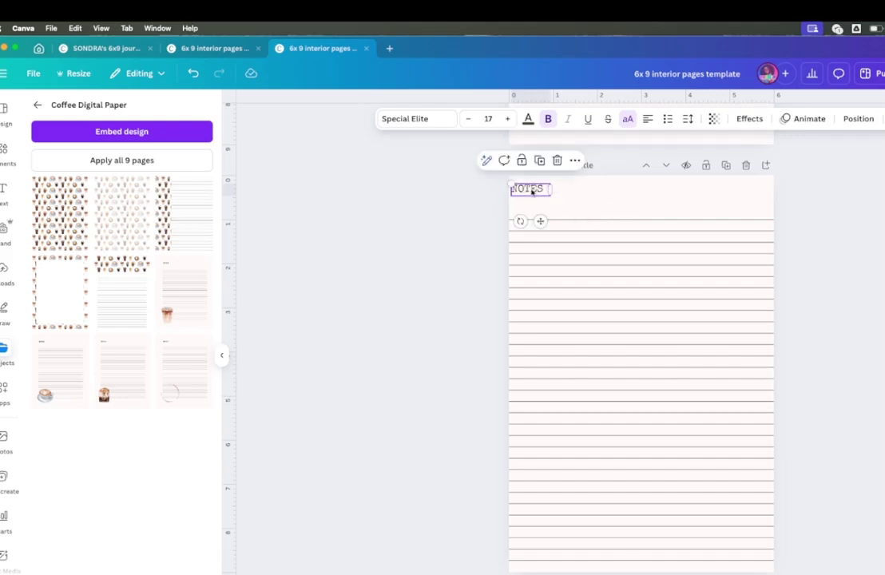
click(573, 196)
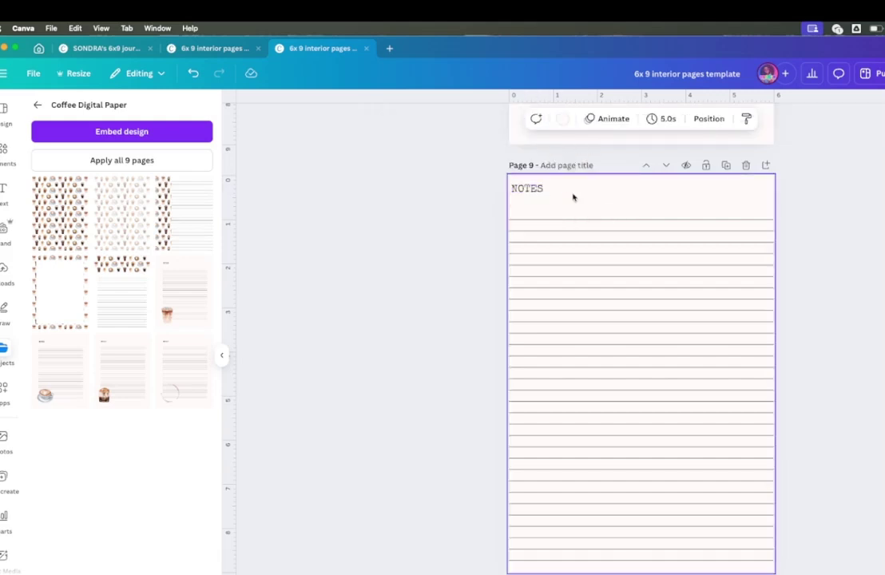
Step: Ungroup the notes heading and writing lines on page 8
scroll(573, 198, up, 2)
scroll(573, 197, up, 5)
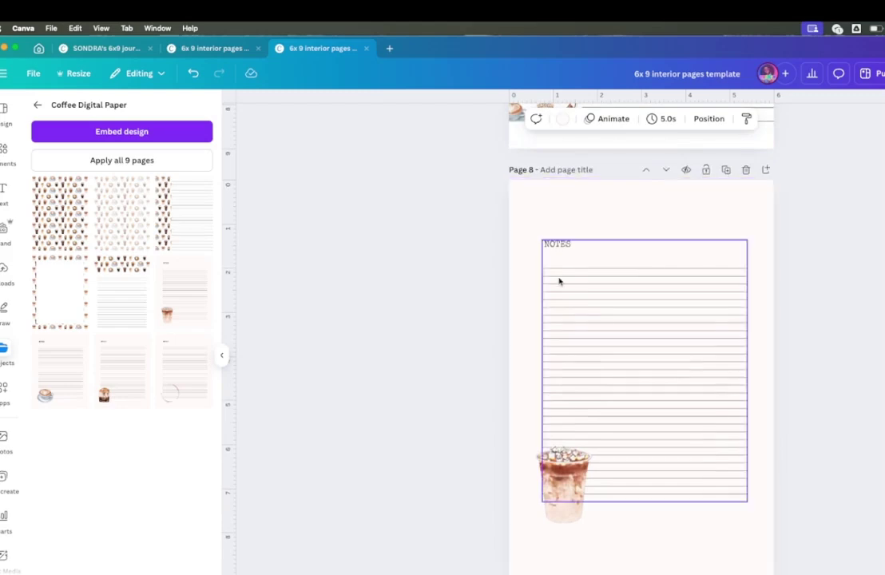
scroll(559, 281, down, 5)
scroll(559, 282, up, 4)
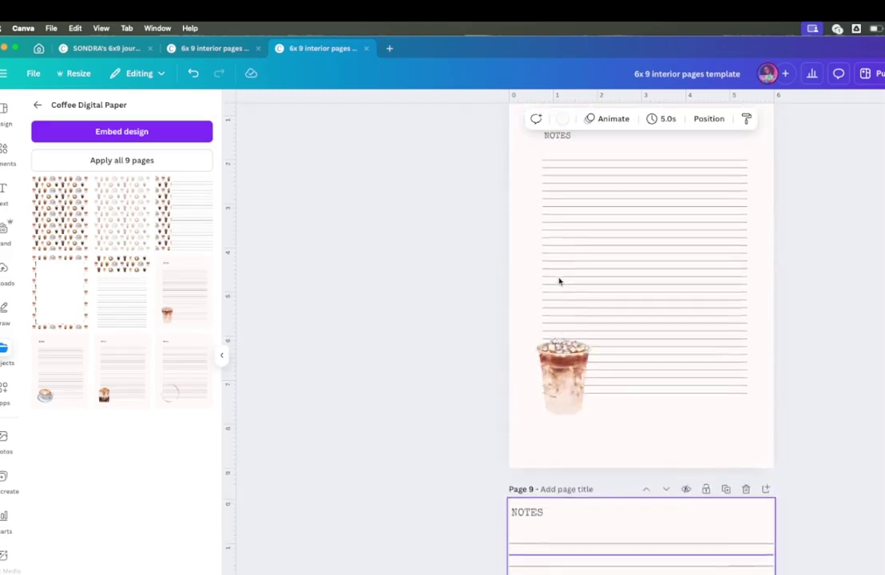
click(559, 323)
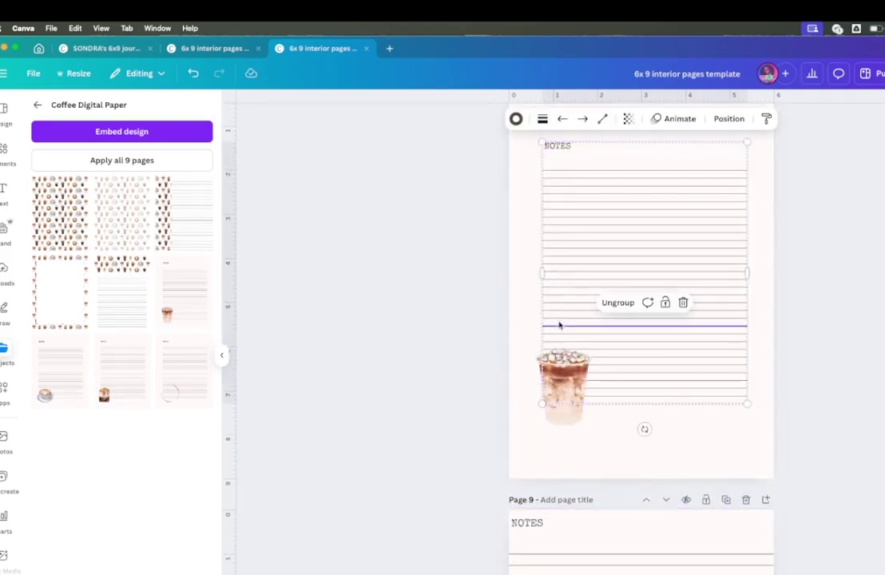
click(615, 304)
click(519, 310)
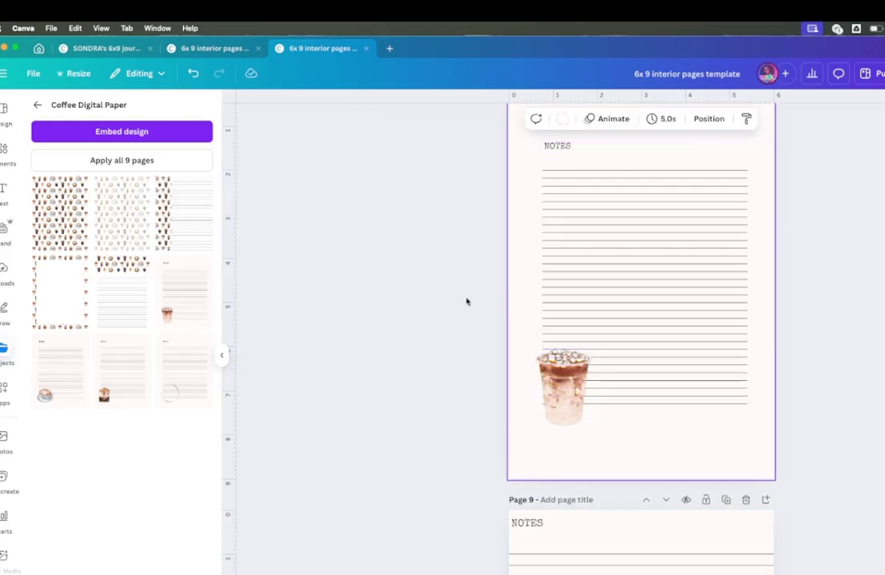
Step: Delete the iced-coffee image on page 8 and stretch all the writing lines across the full page width
click(569, 384)
key(Delete)
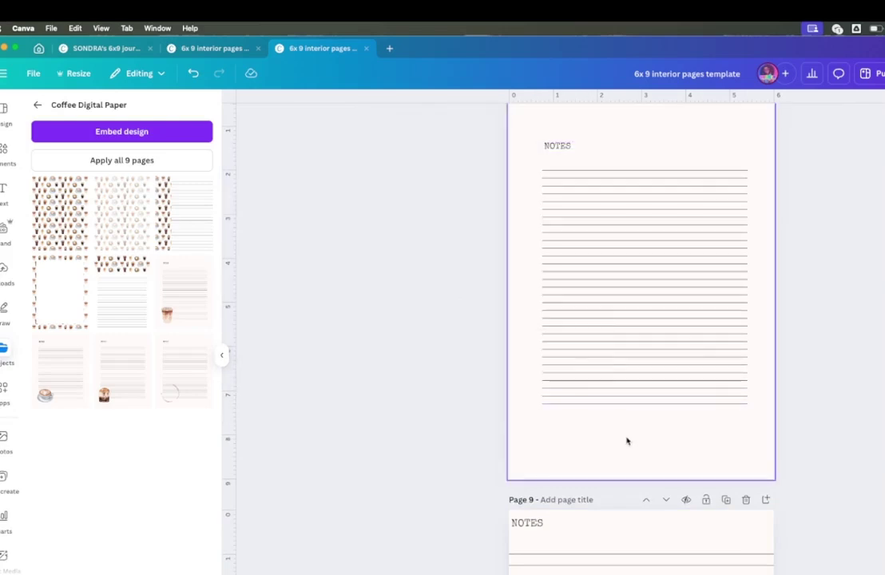
drag(628, 437, 627, 152)
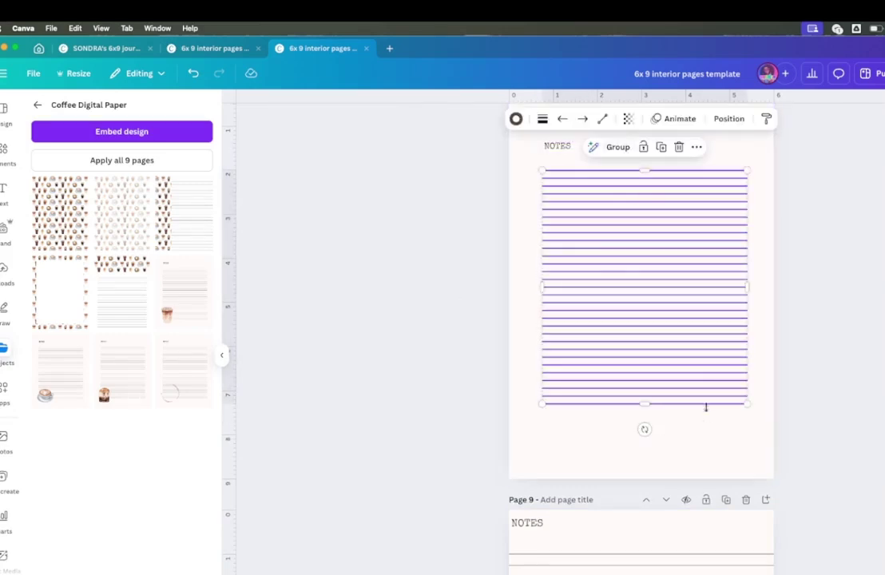
drag(657, 384, 625, 389)
drag(714, 410, 785, 466)
mouse_move(672, 429)
mouse_down()
mouse_move(673, 410)
mouse_move(672, 417)
mouse_up()
Step: Move page 8's NOTES heading to the page's left edge and add three more writing lines above the top line at the same spacing
scroll(564, 342, up, 5)
drag(564, 321, 528, 286)
click(596, 332)
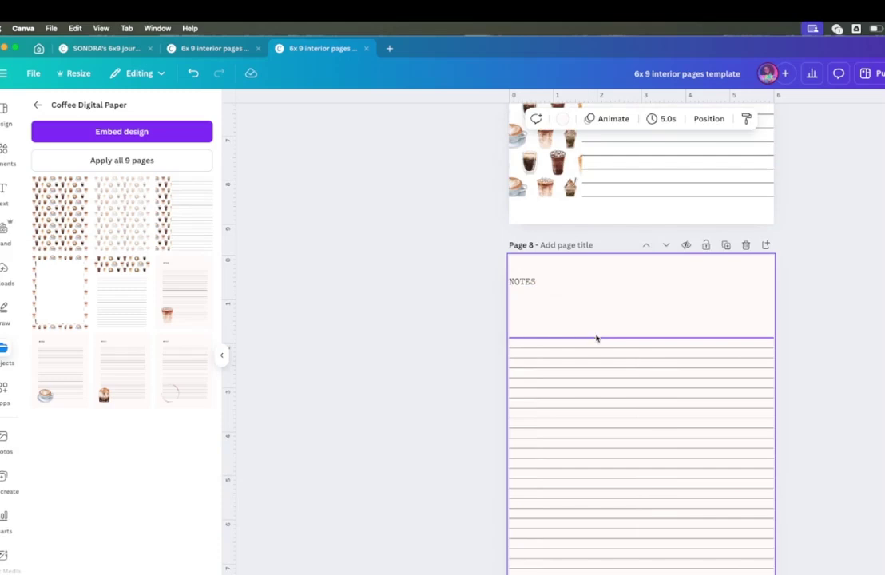
click(597, 338)
drag(659, 371, 654, 345)
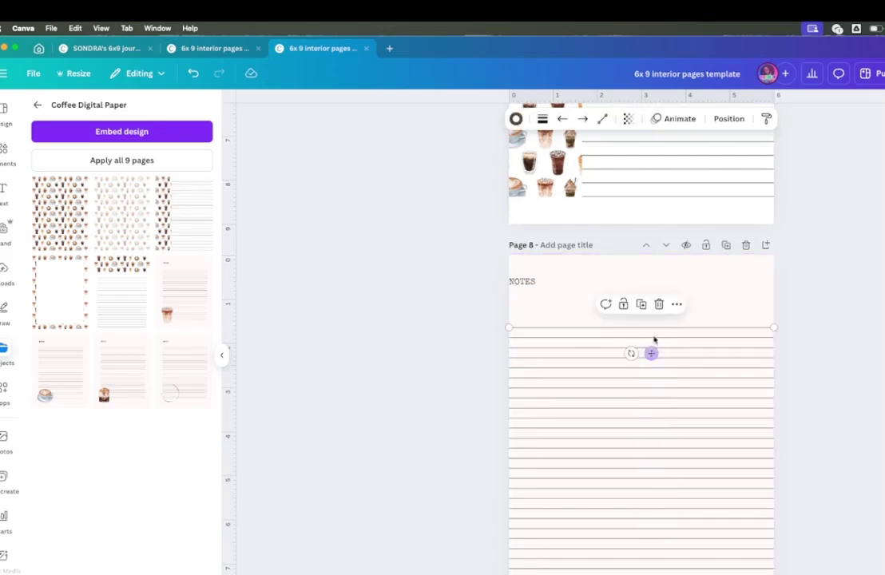
click(641, 295)
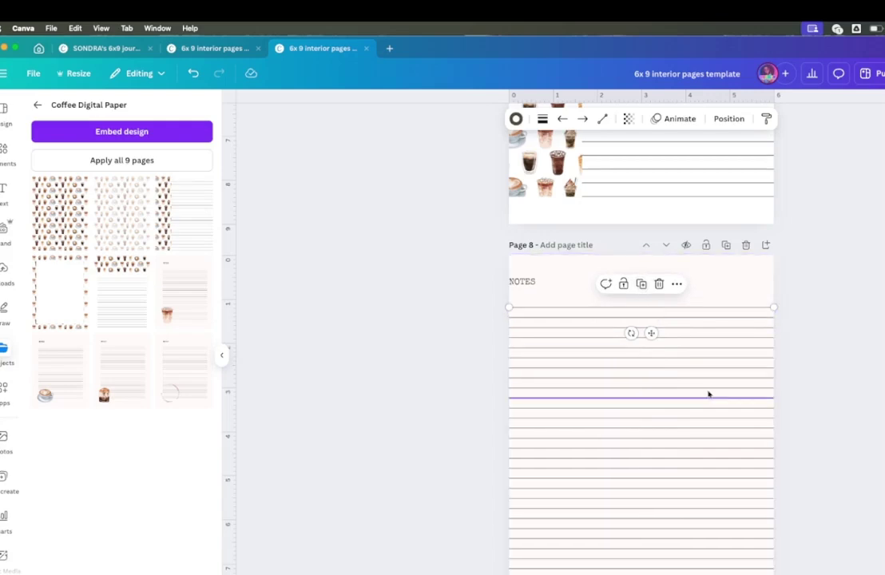
Step: Stretch the coffee-pattern column on page 7 to the full page height, from the top edge to the bottom edge
scroll(710, 408, up, 5)
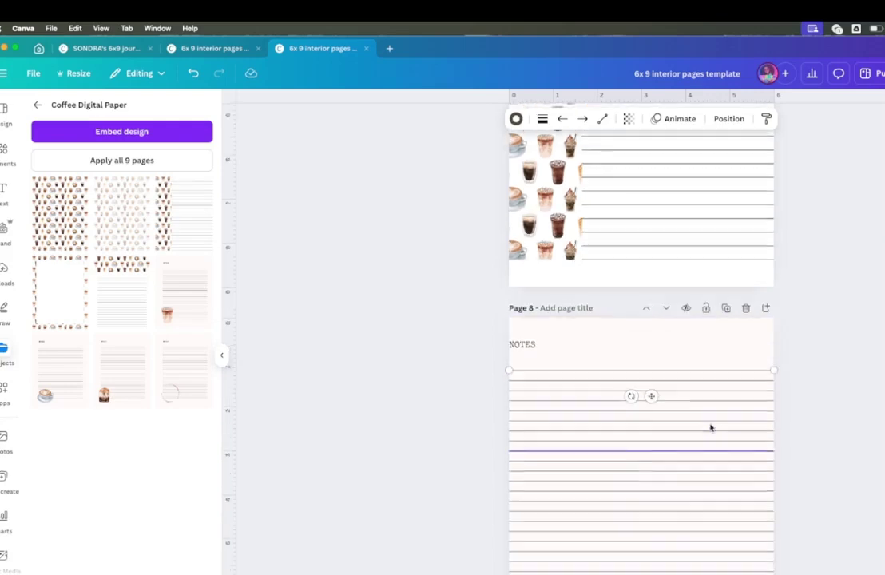
click(569, 258)
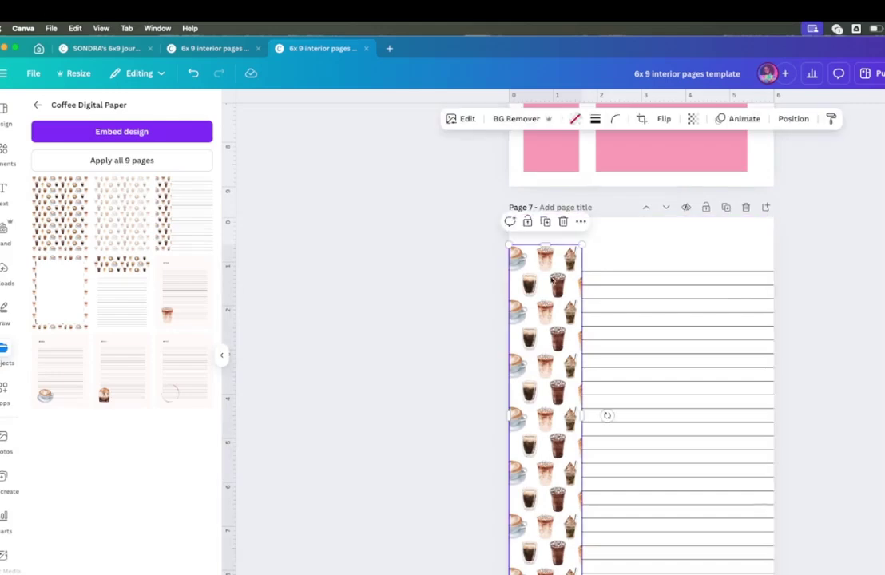
drag(545, 241, 545, 221)
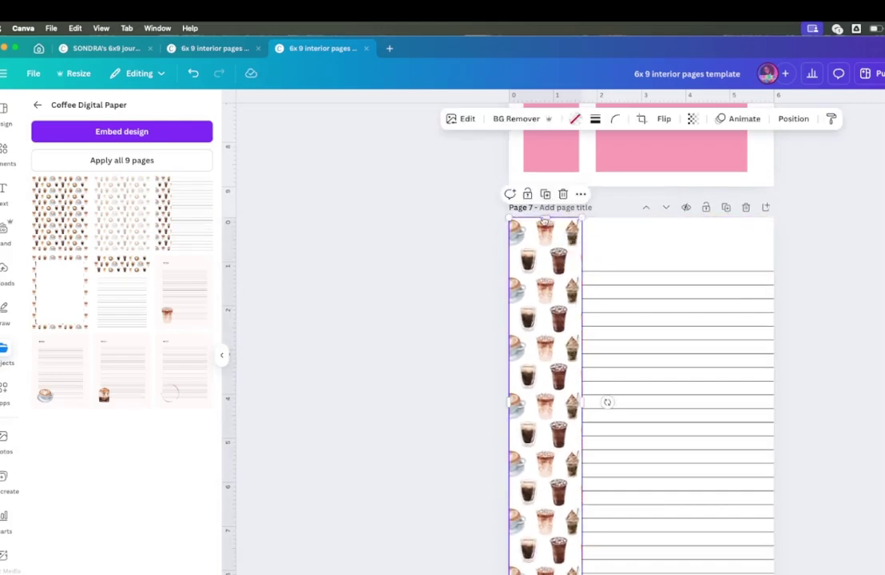
scroll(515, 562, down, 3)
drag(543, 505, 544, 531)
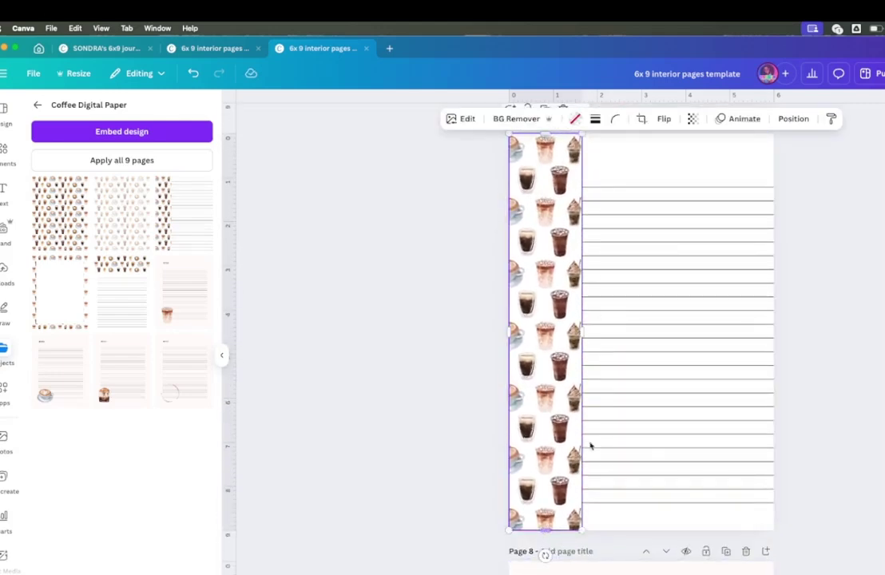
Step: Select all the writing lines on page 7 and stretch them down closer to the page's bottom edge
click(663, 521)
drag(680, 517, 631, 175)
drag(678, 505, 680, 517)
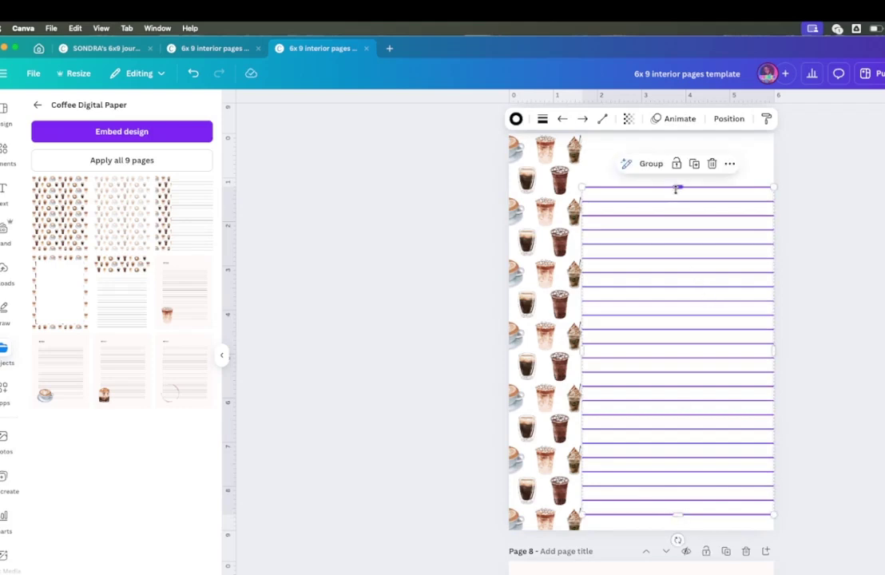
key(Escape)
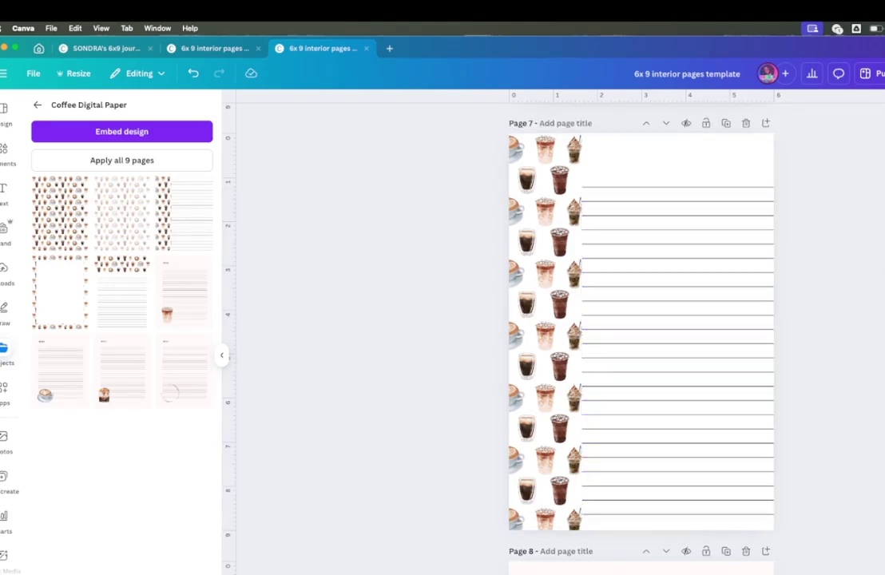
Step: Remove the coffee-pattern image from the side column on page 7, leaving an empty frame
scroll(875, 326, up, 2)
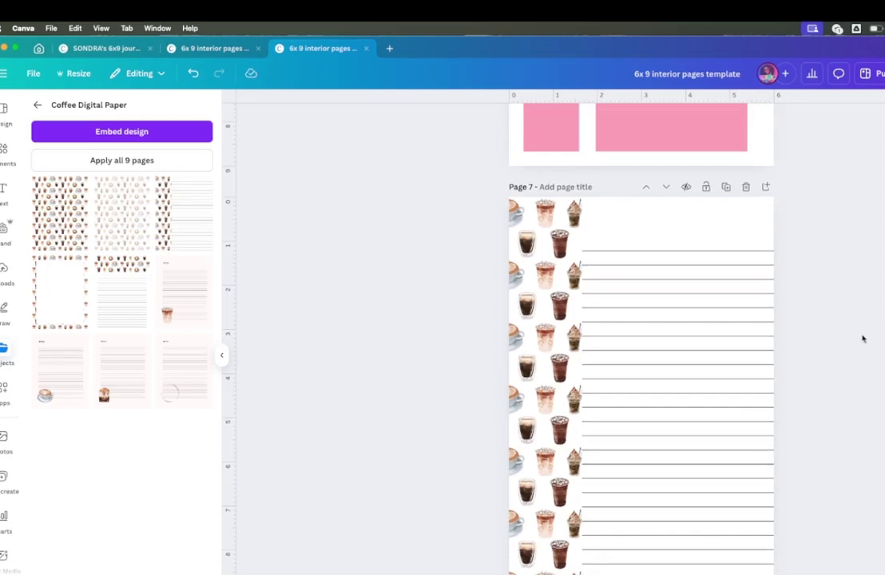
scroll(865, 337, down, 3)
mouse_move(537, 351)
mouse_down()
mouse_move(596, 352)
mouse_move(534, 358)
mouse_up()
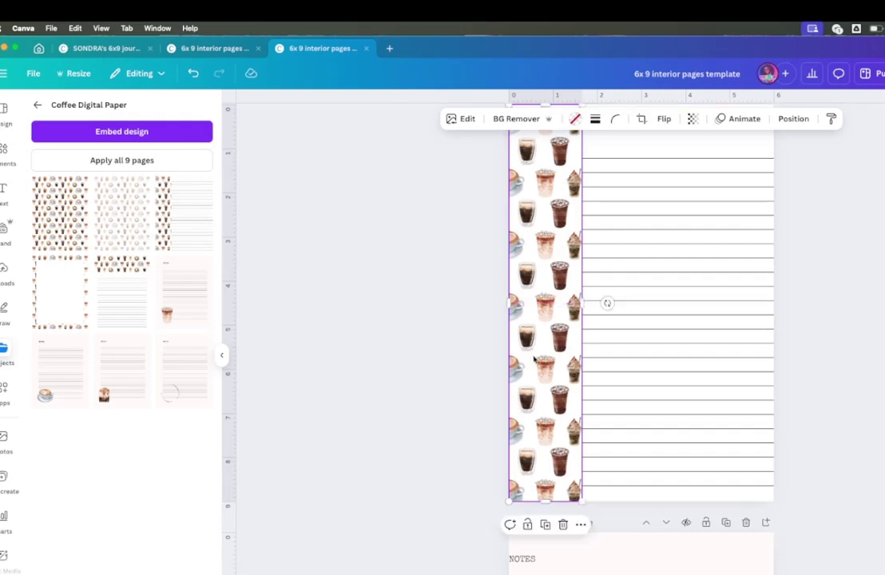
scroll(719, 407, up, 2)
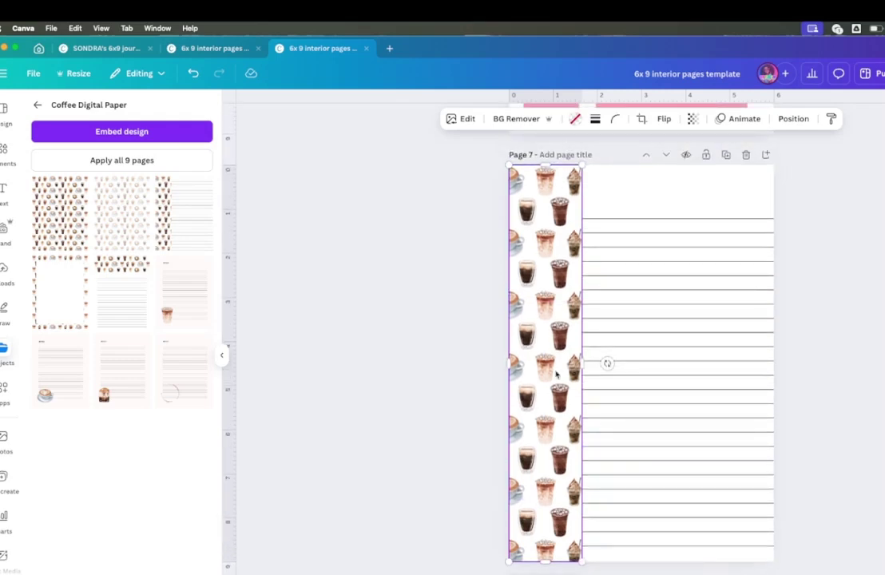
key(Delete)
click(873, 422)
scroll(874, 423, up, 5)
scroll(874, 422, up, 5)
click(766, 272)
scroll(415, 259, down, 3)
click(70, 228)
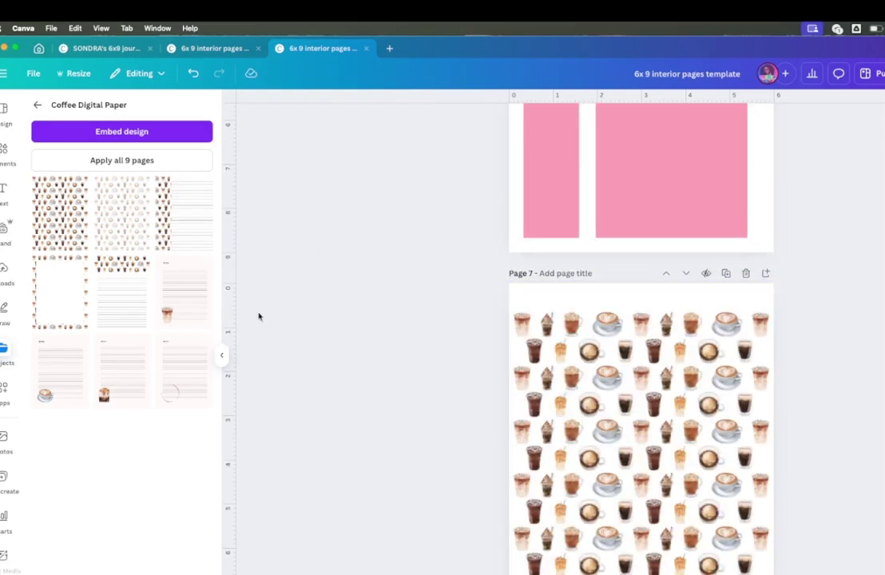
click(552, 342)
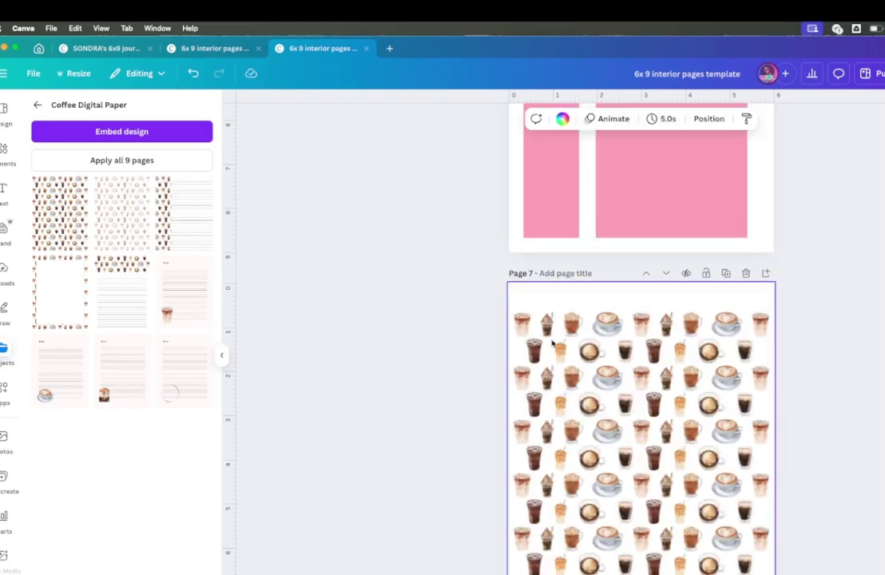
click(748, 275)
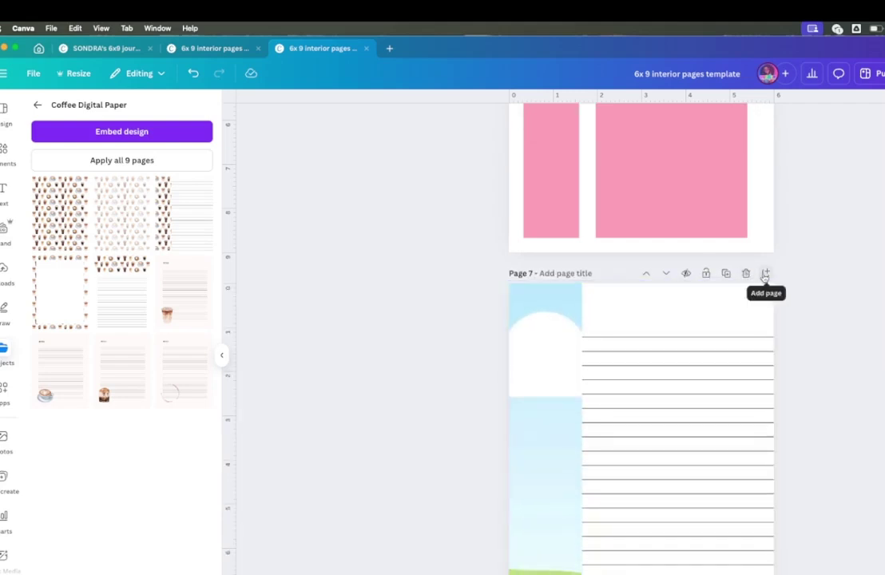
Step: Add a blank page after page 7 and move it up one position, ahead of the lined frame page
click(764, 275)
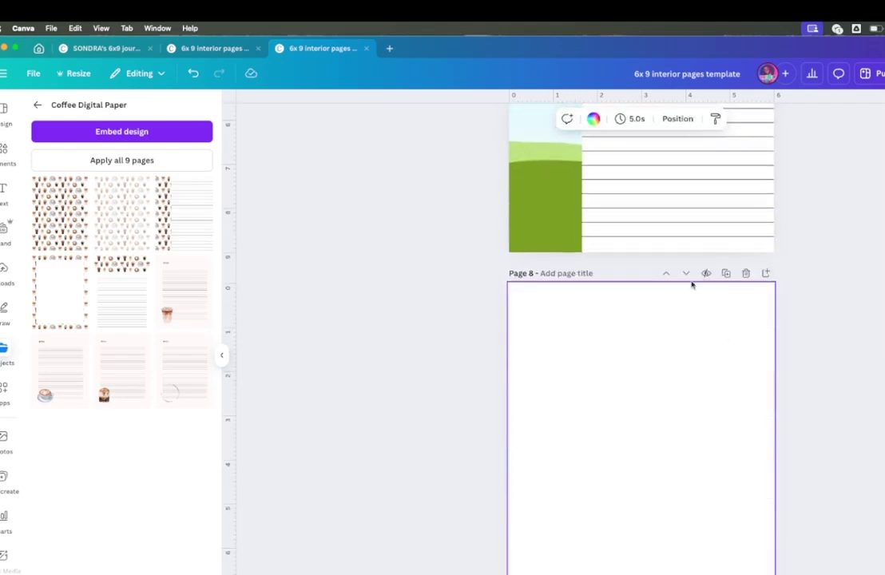
click(666, 274)
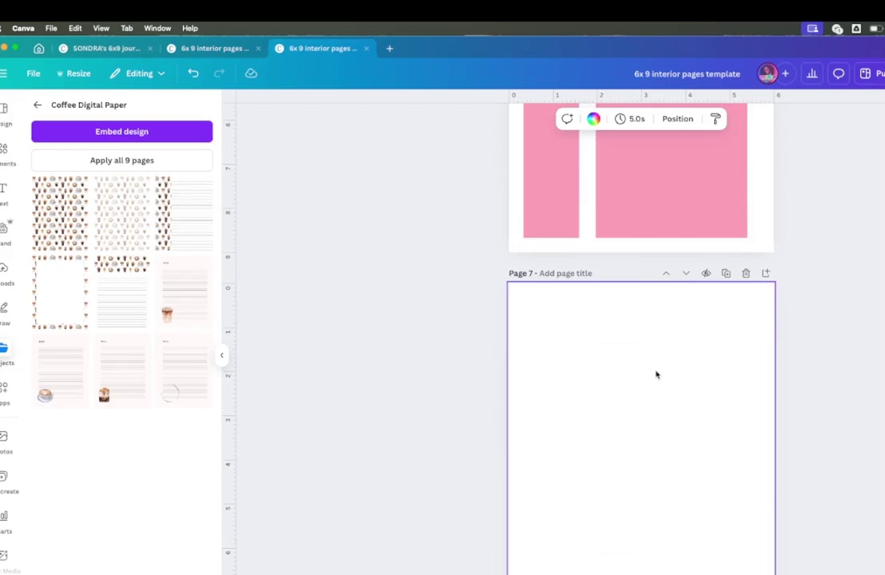
Step: Clear the "vent" element search and open the collection of the recently used Sleek Illustrative Handdrawn Stethoscope graphic
scroll(657, 375, up, 15)
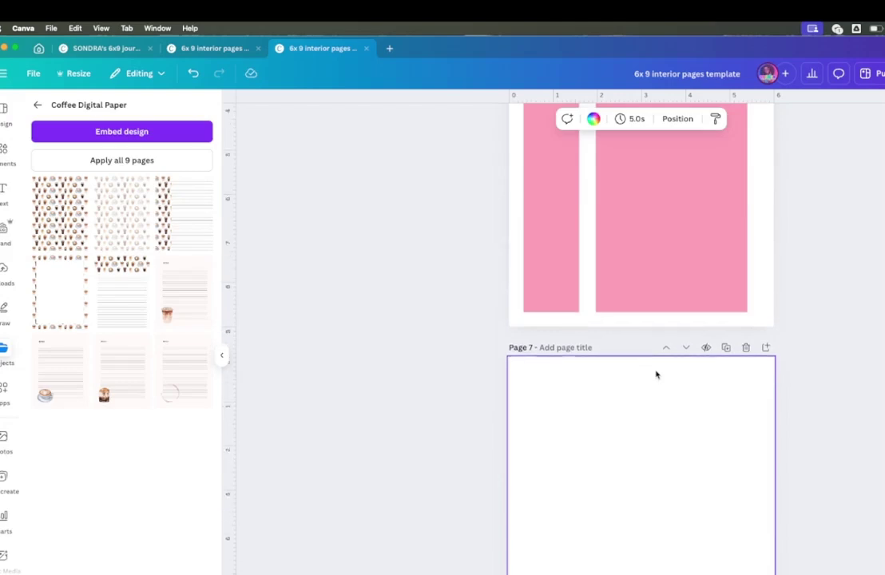
scroll(657, 375, up, 5)
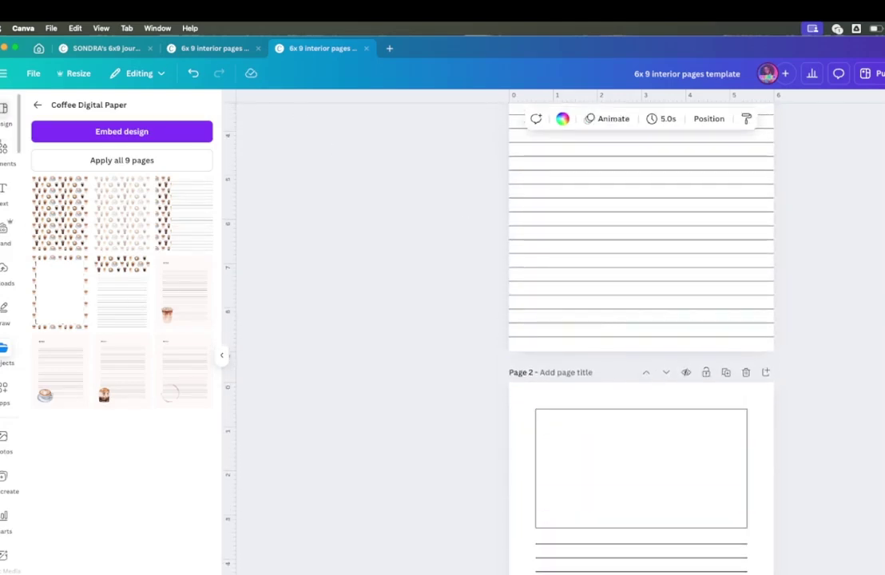
click(37, 104)
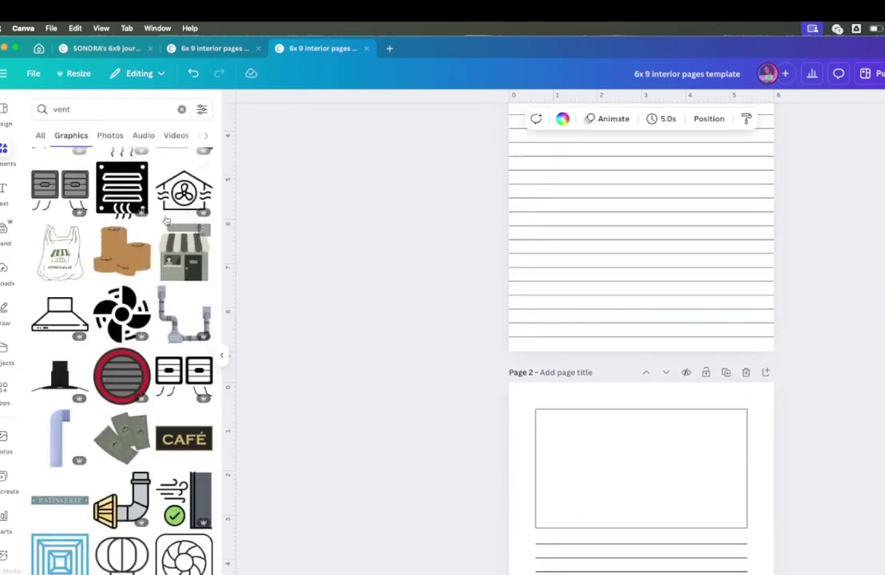
click(182, 112)
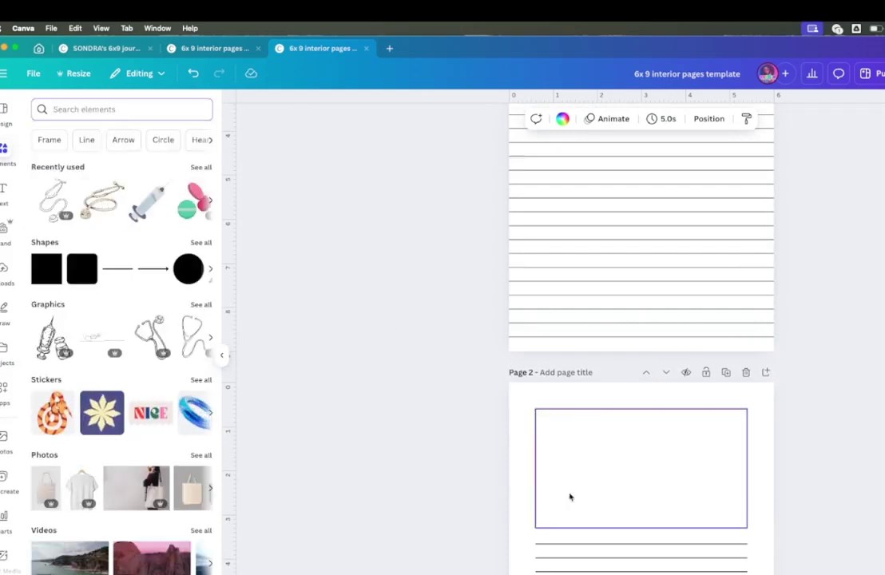
scroll(636, 480, down, 20)
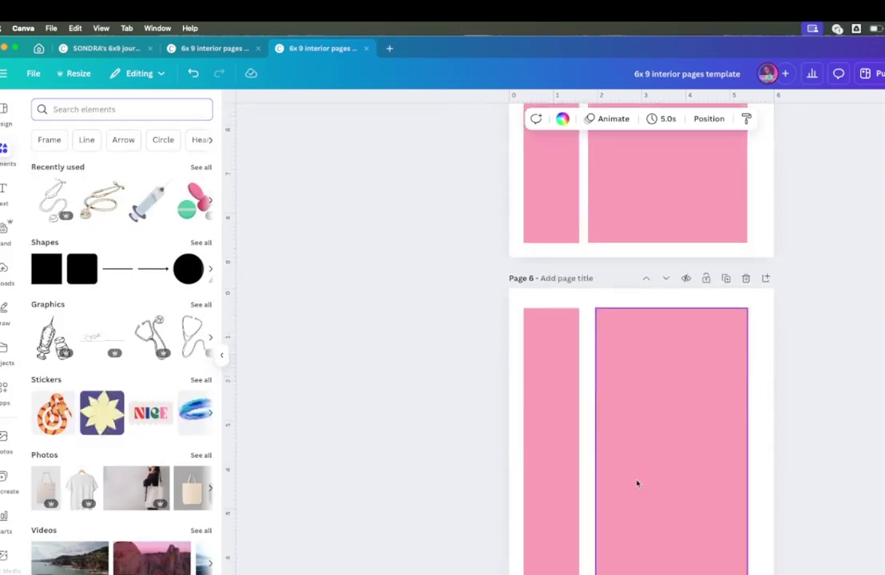
scroll(637, 483, down, 5)
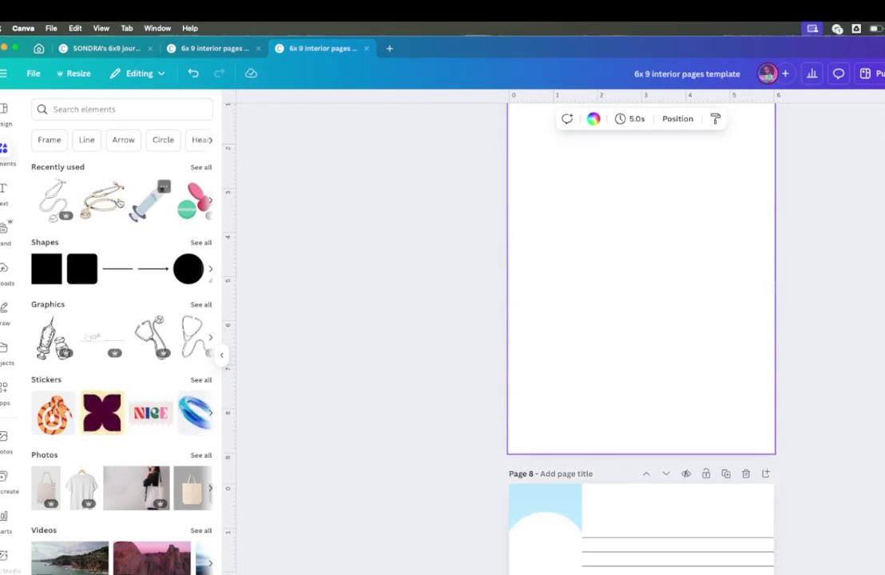
click(116, 187)
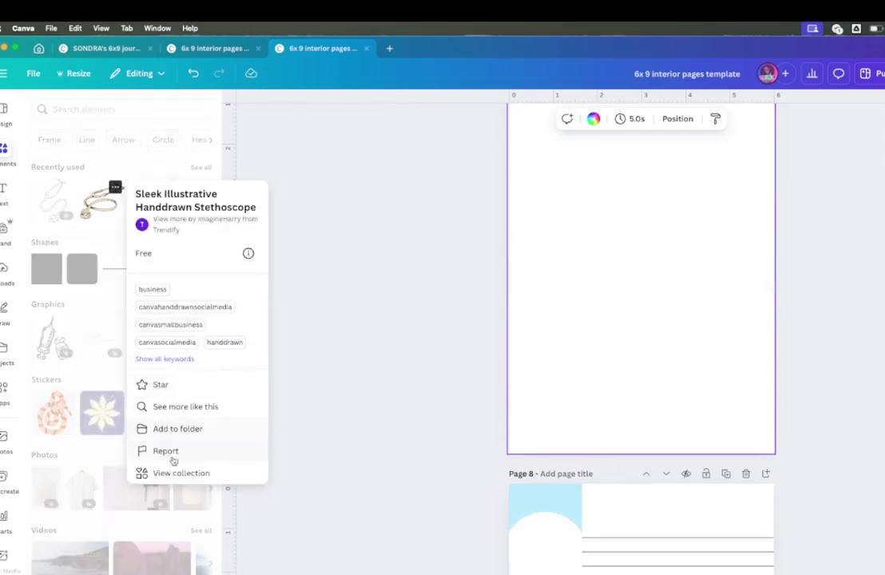
click(170, 473)
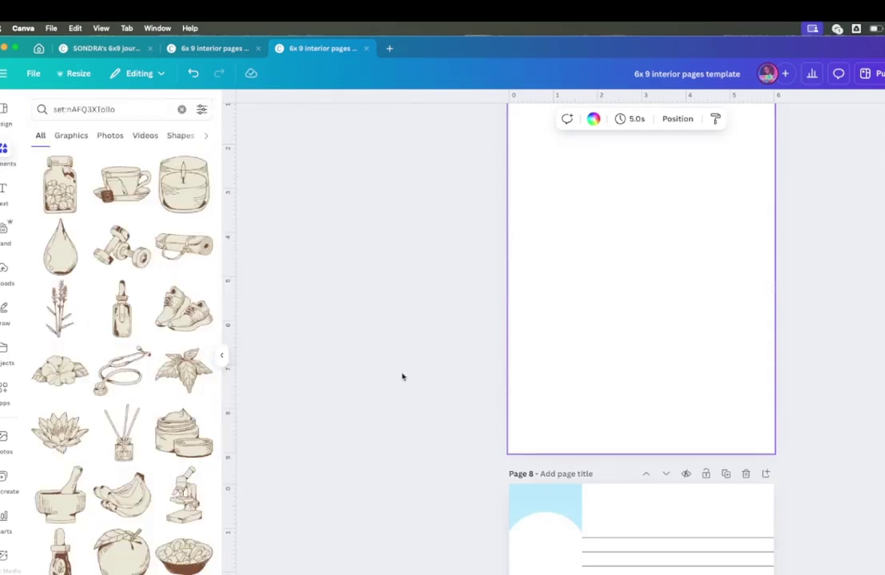
Step: Insert the hand-drawn stethoscope and the mortar and pestle from the collection onto the blank page 7
scroll(647, 339, up, 1)
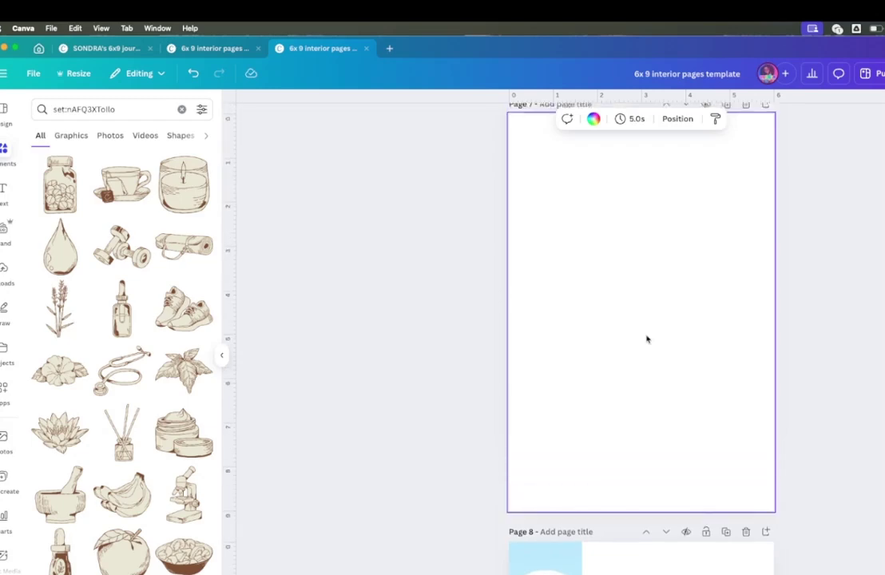
click(134, 366)
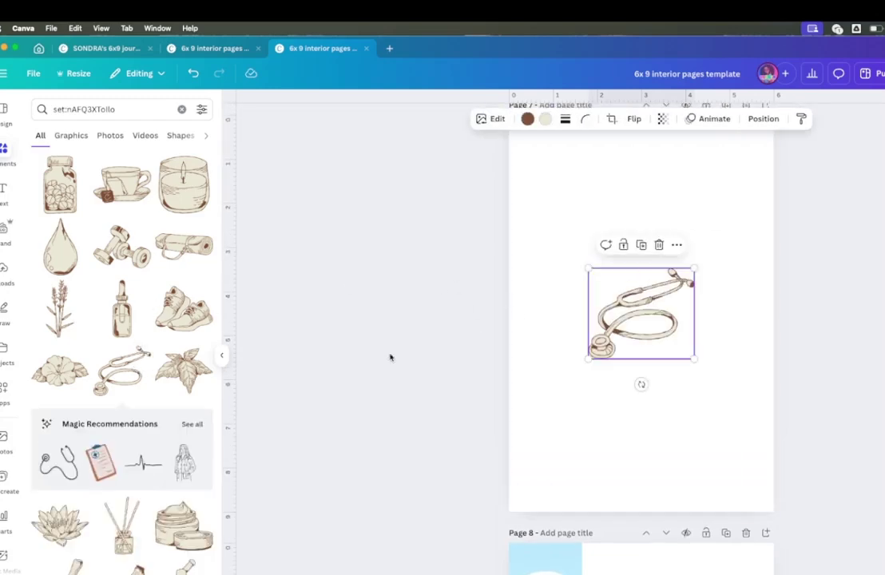
scroll(120, 375, down, 5)
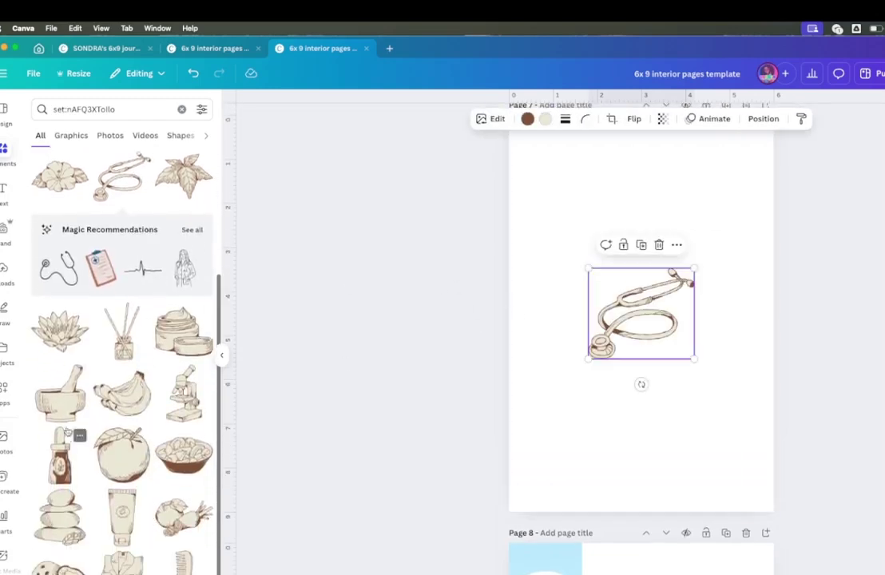
click(69, 410)
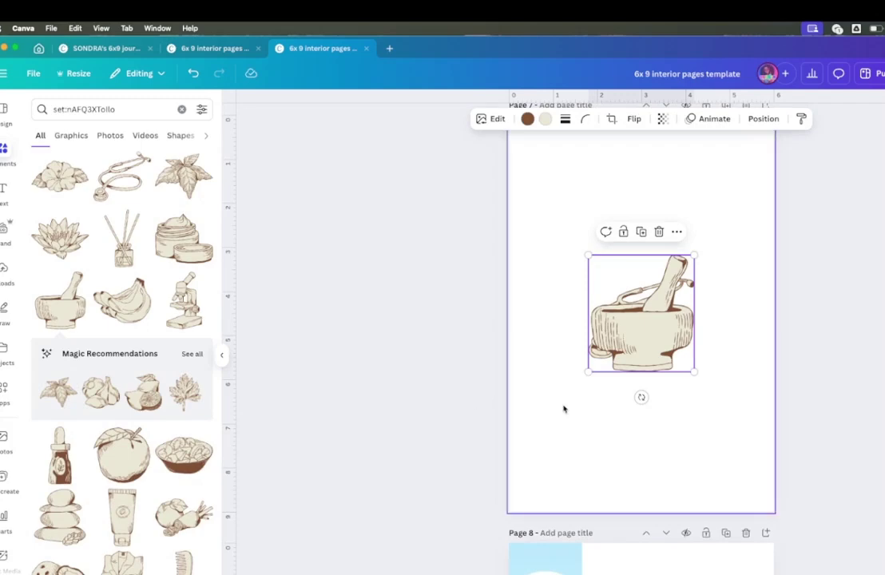
Step: Insert the pill jar and the microscope from the hand-drawn collection onto page 7
scroll(172, 543, down, 4)
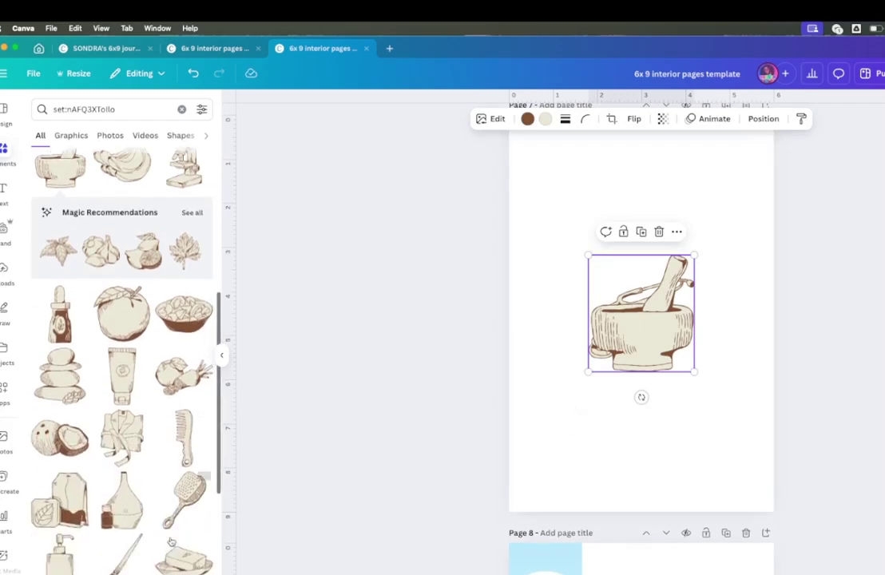
scroll(170, 544, down, 6)
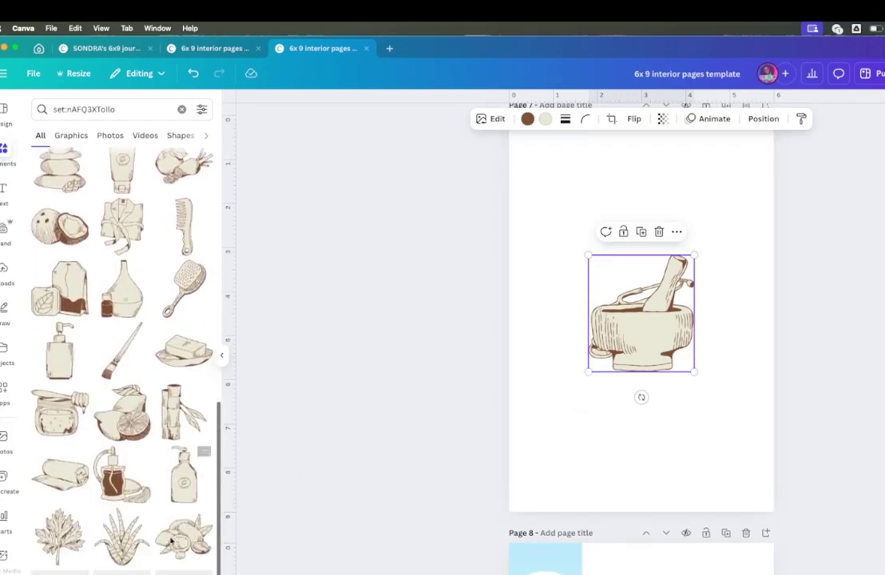
scroll(170, 544, down, 3)
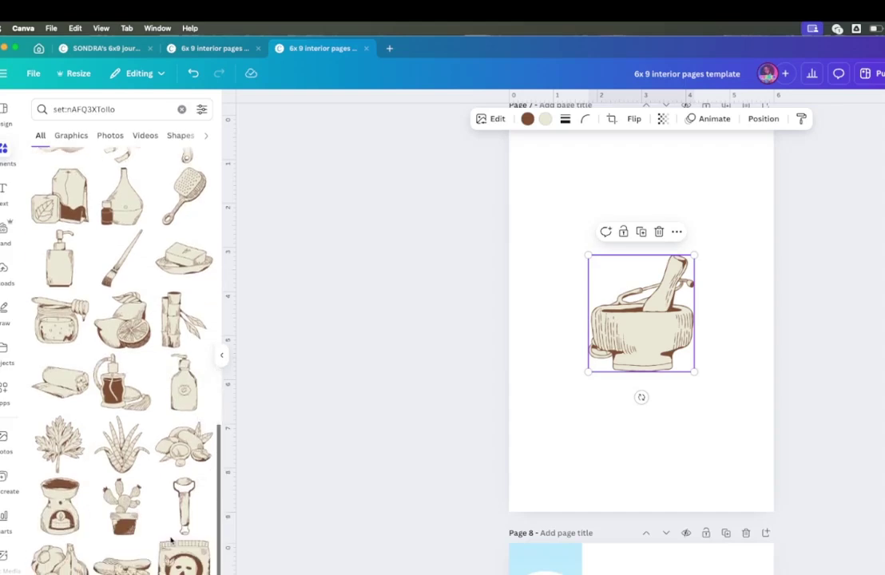
scroll(170, 543, down, 1)
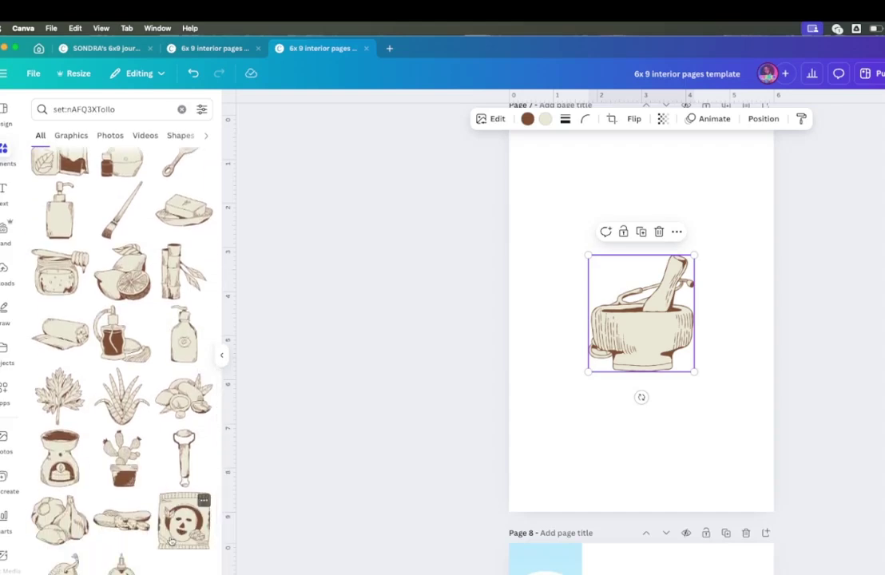
scroll(170, 543, up, 10)
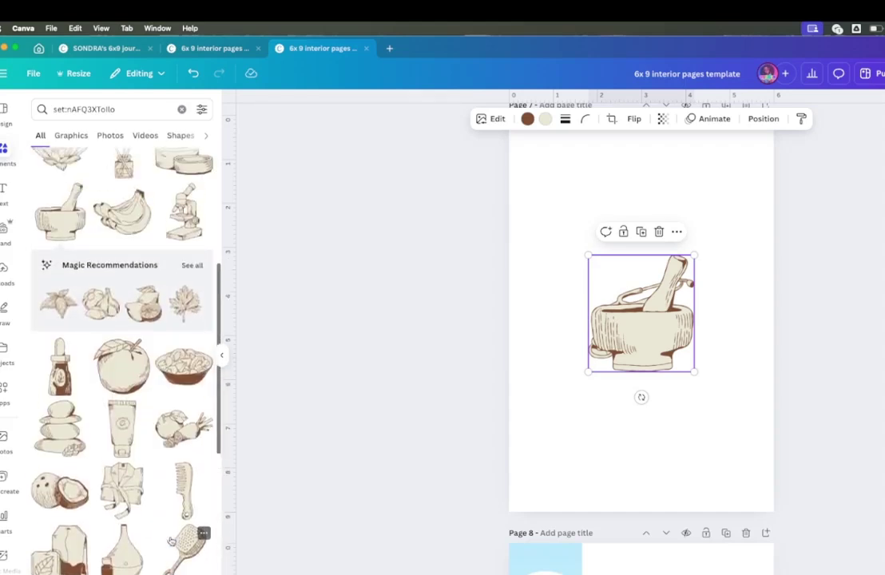
scroll(170, 542, up, 8)
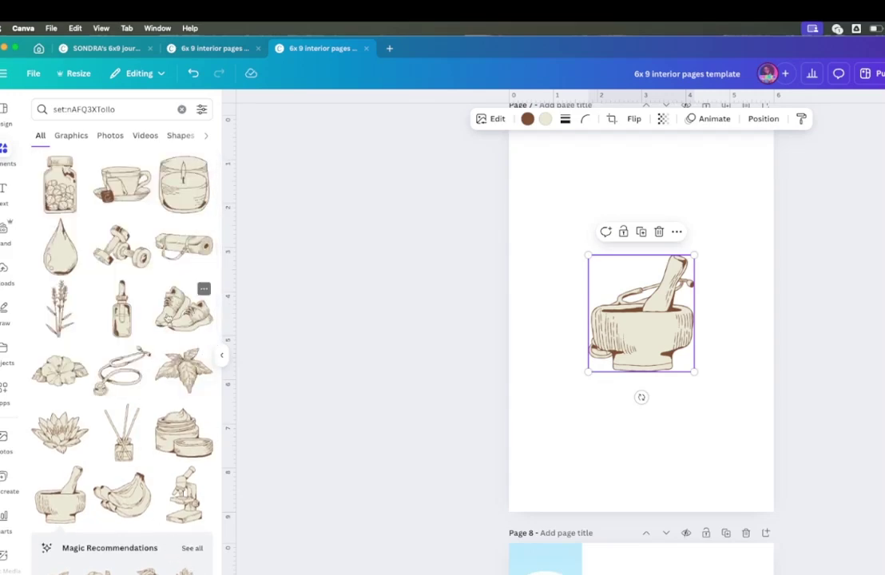
click(58, 192)
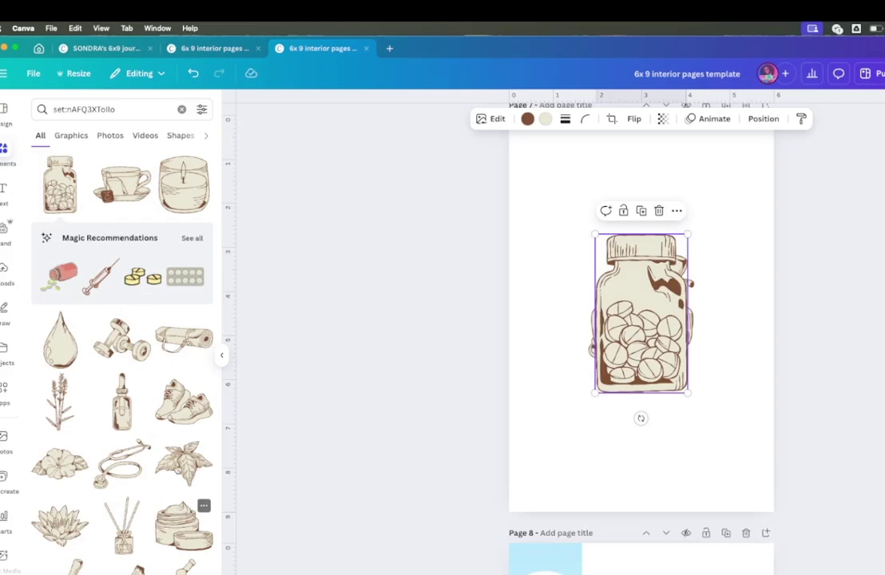
scroll(176, 384, down, 2)
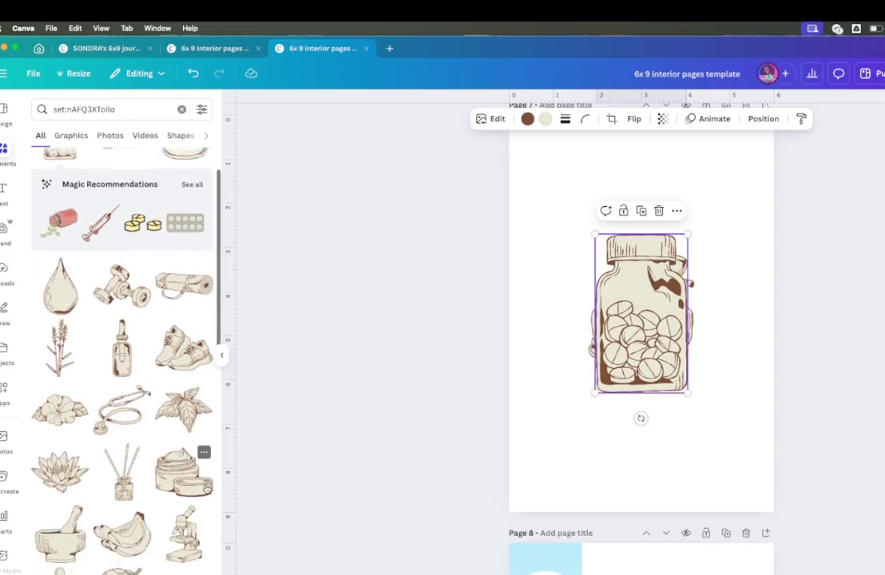
scroll(196, 479, down, 3)
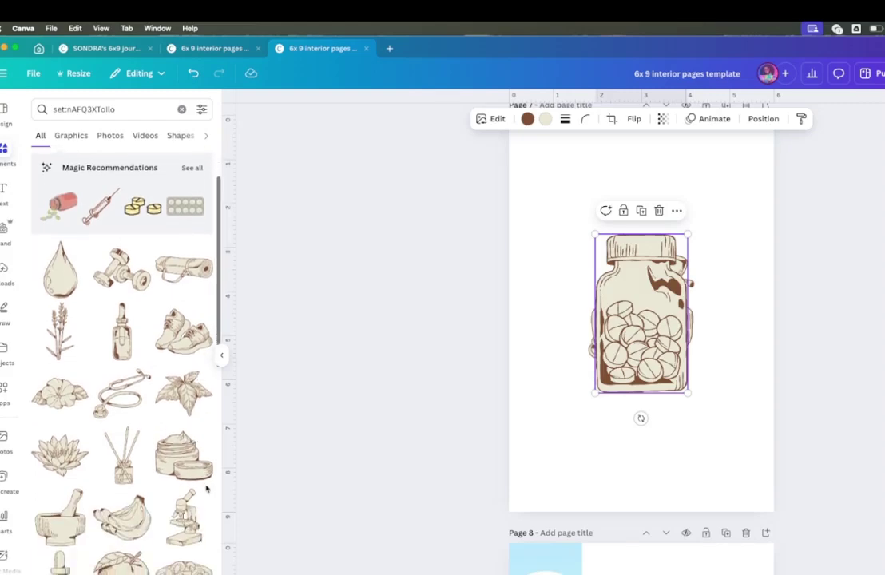
click(187, 472)
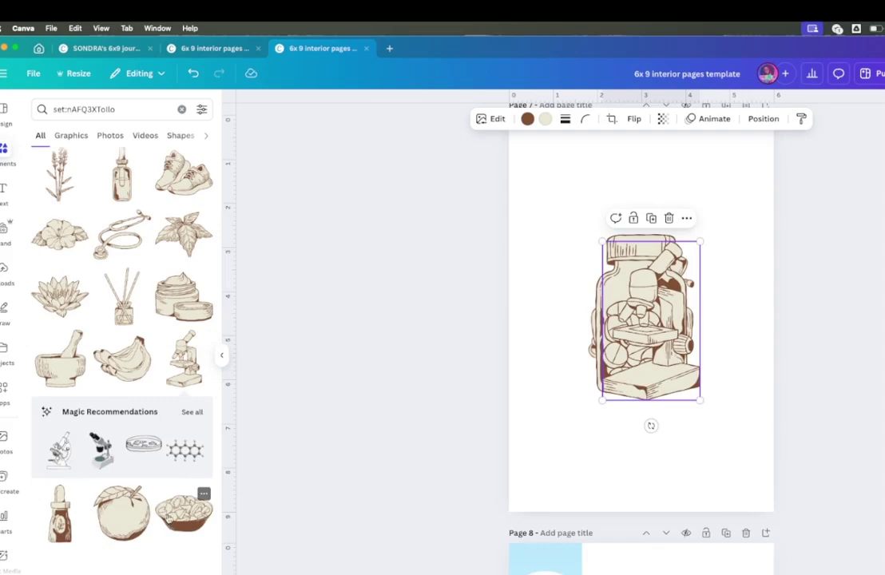
Step: Insert the tea bag with its leaf box and the folded robe from the collection onto page 7
scroll(156, 529, down, 5)
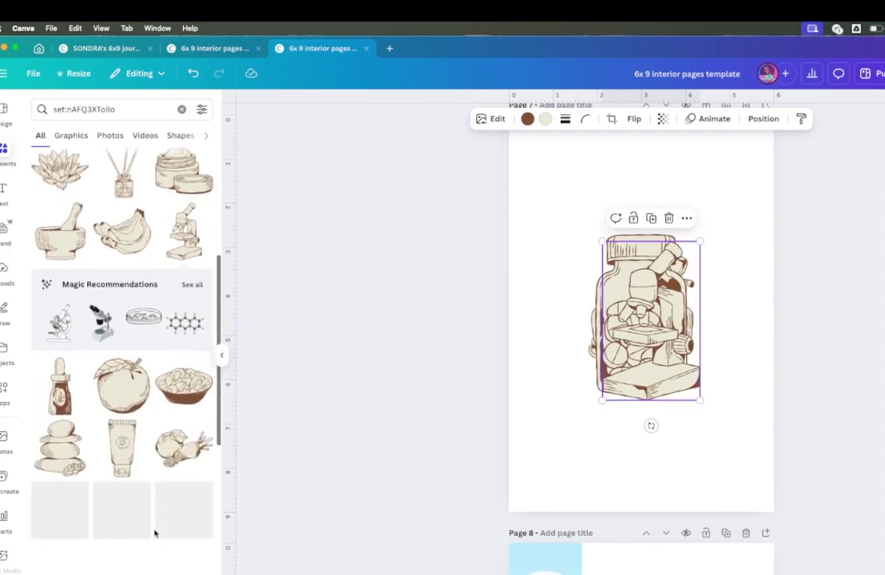
scroll(155, 534, down, 4)
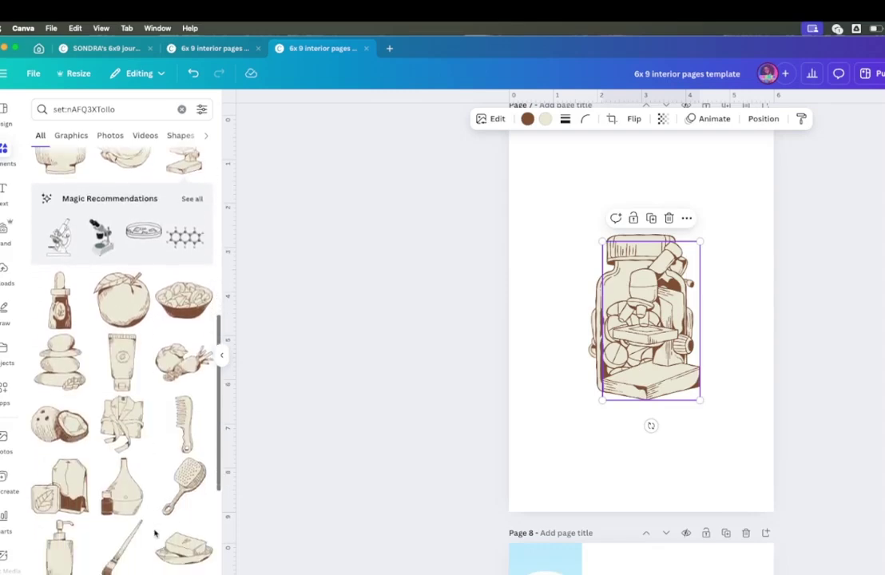
scroll(155, 534, down, 4)
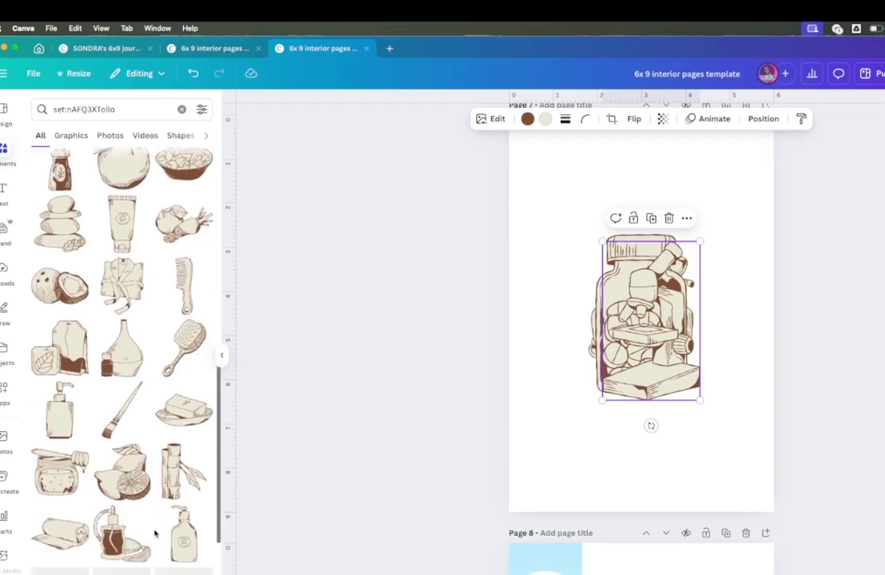
scroll(156, 533, down, 4)
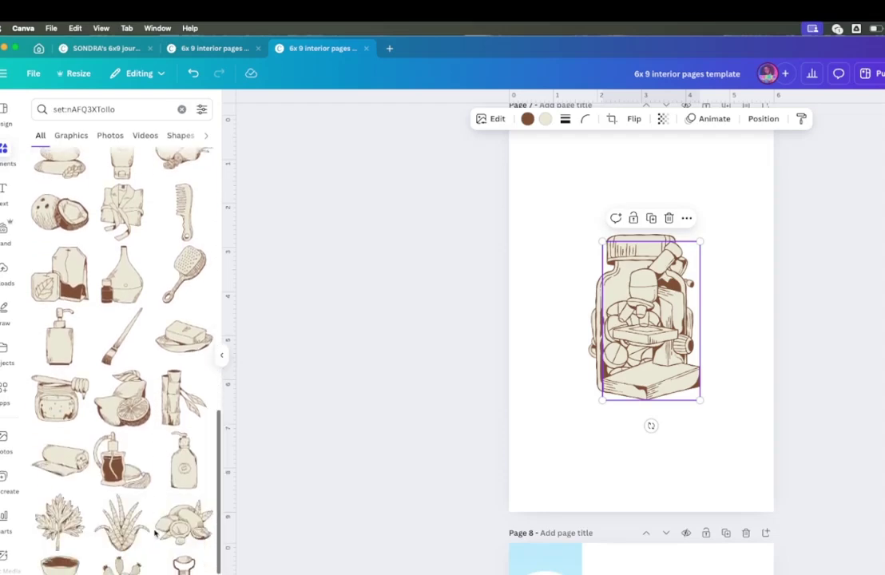
scroll(156, 534, down, 2)
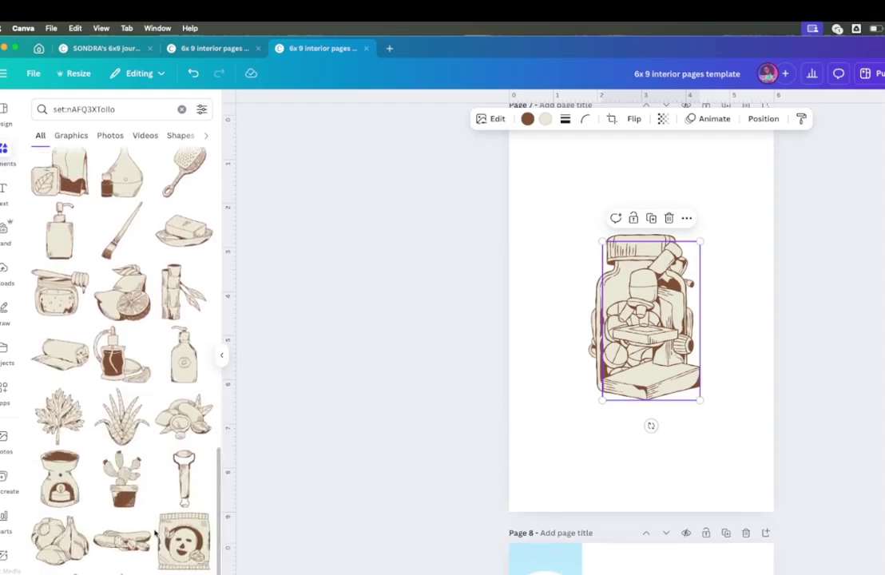
scroll(156, 536, down, 1)
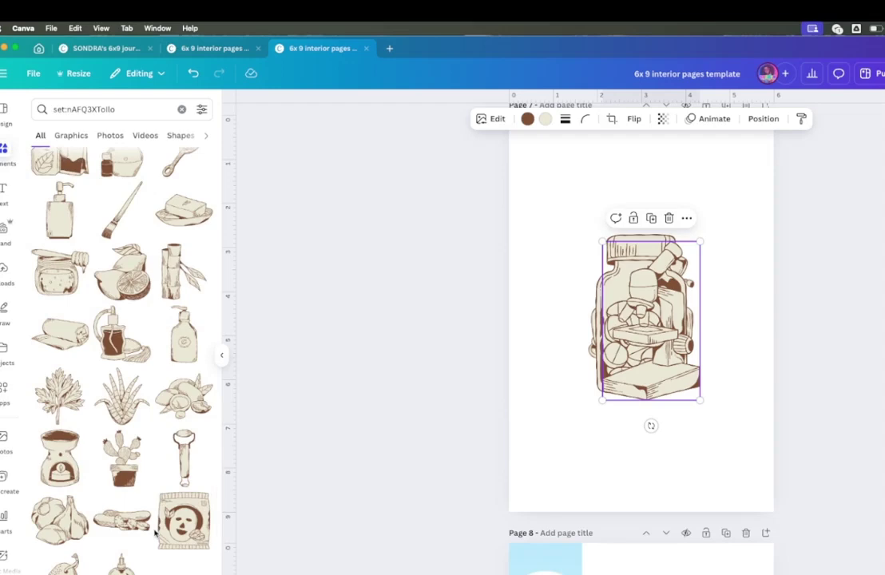
scroll(156, 536, up, 6)
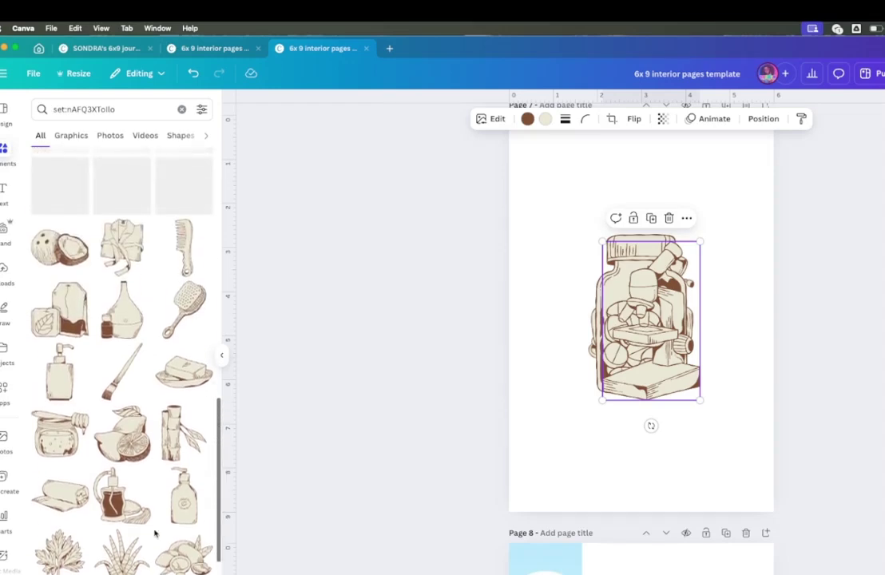
scroll(155, 534, up, 3)
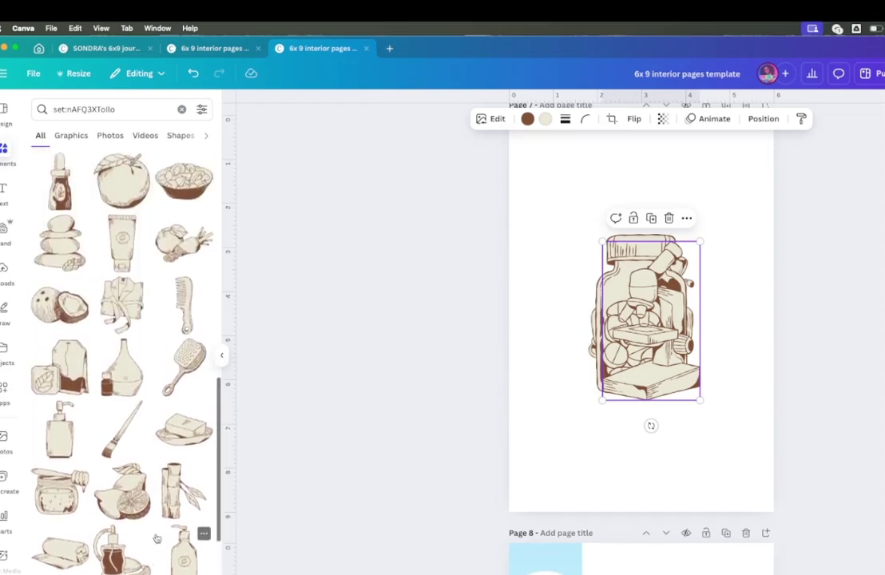
scroll(156, 539, up, 5)
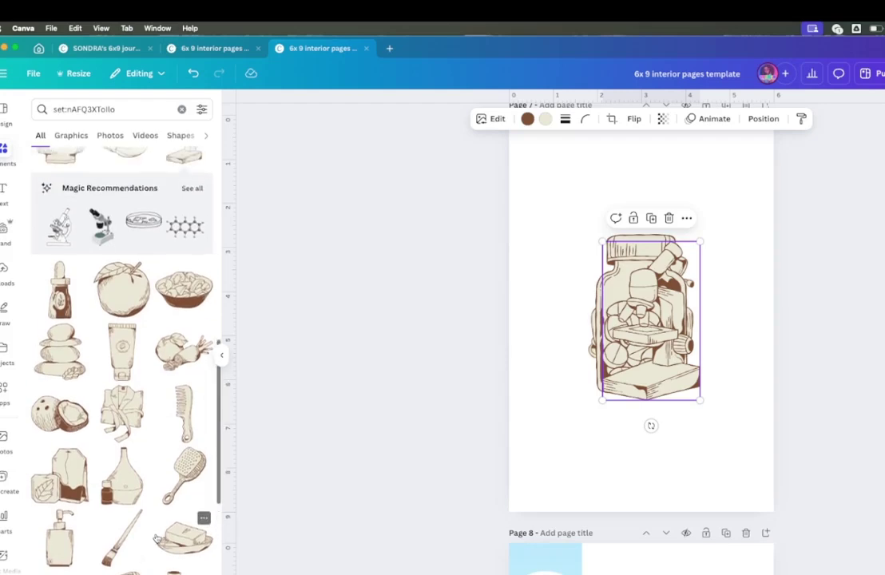
click(60, 472)
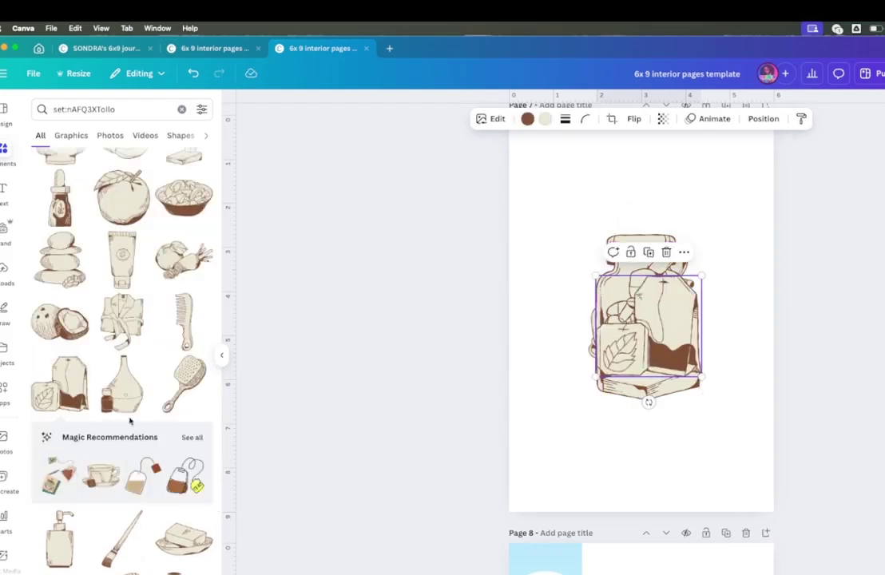
click(119, 319)
Step: Insert the reed diffuser and the open cream jar from the collection onto page 7
scroll(130, 354, up, 7)
scroll(130, 354, up, 7)
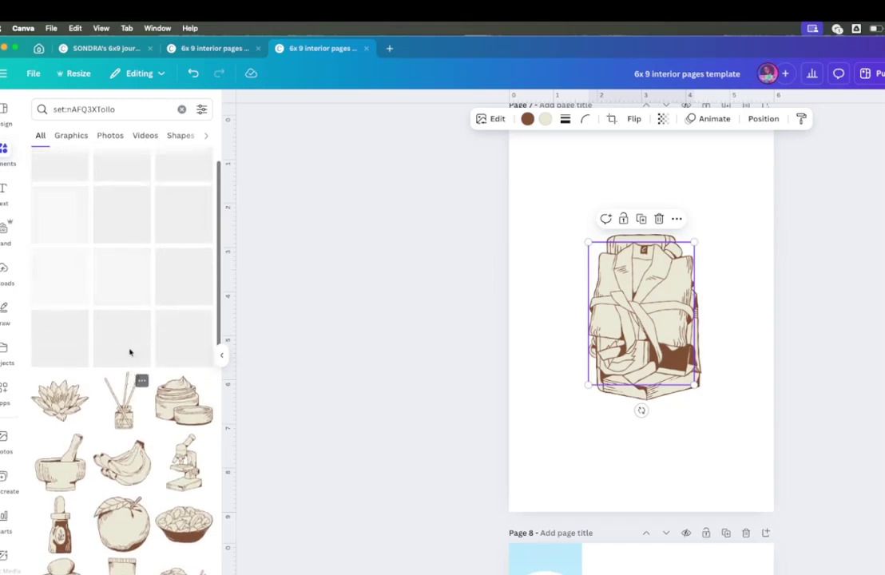
click(122, 401)
click(182, 401)
scroll(170, 342, up, 2)
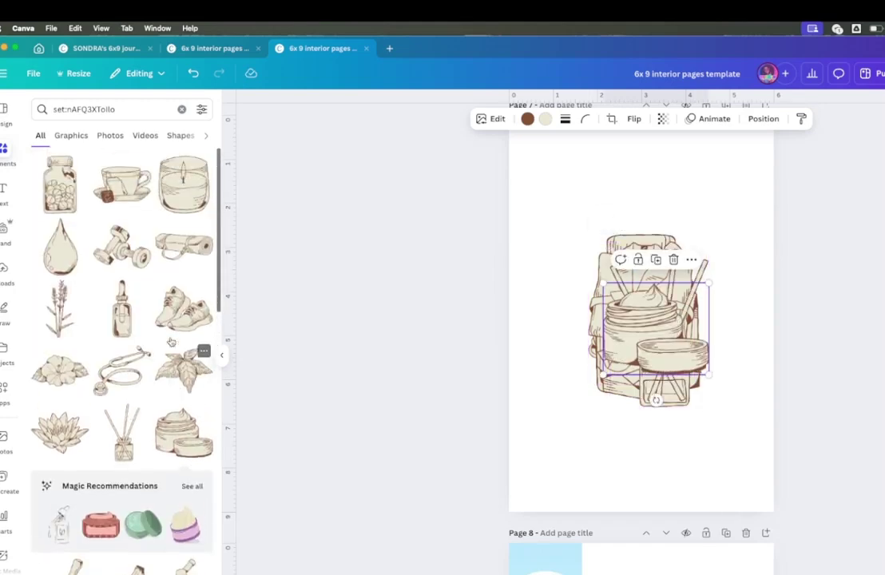
Step: Insert the sneakers, candle, dumbbells and droplet graphics from the collection onto page 7
click(183, 323)
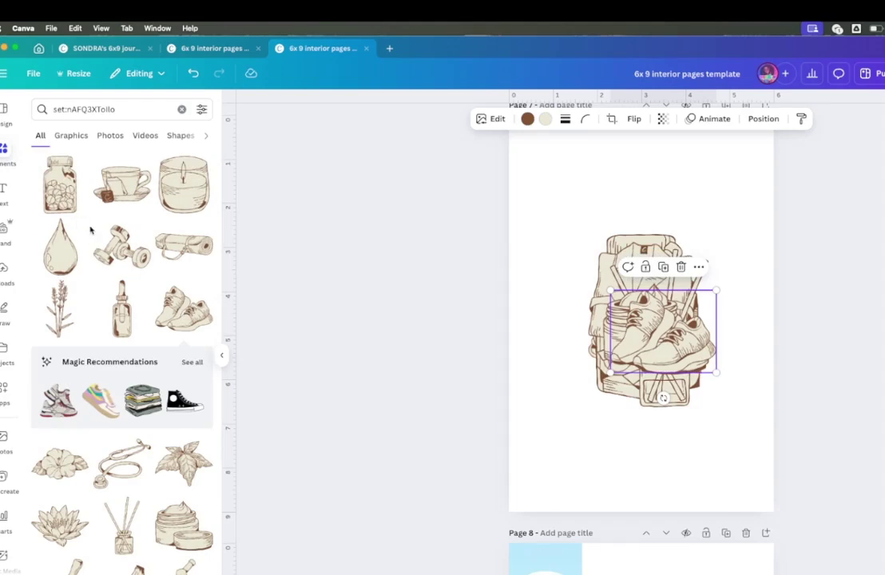
click(167, 210)
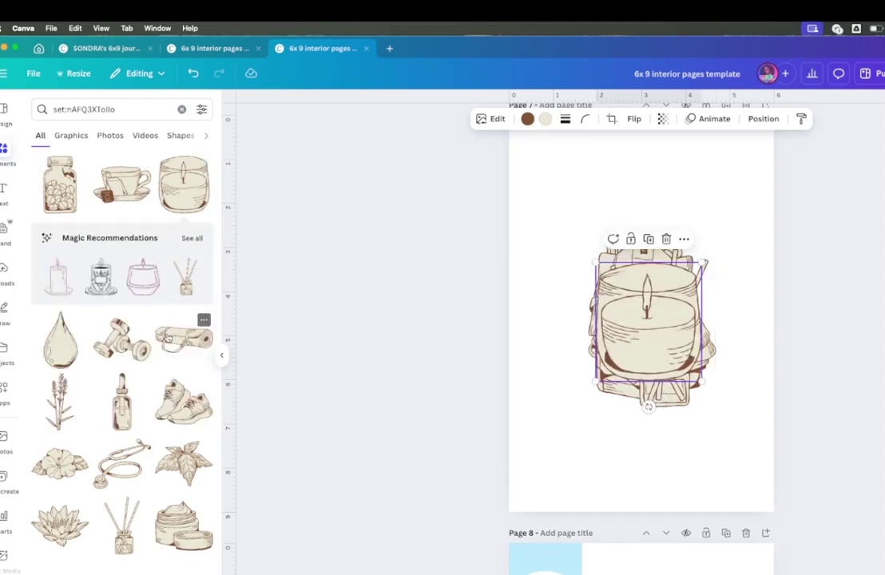
click(121, 340)
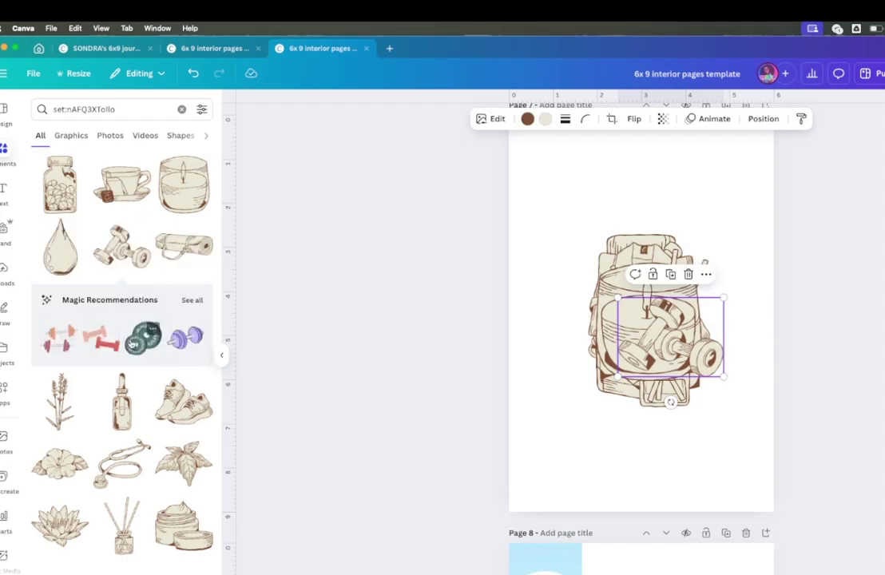
click(58, 266)
scroll(640, 372, up, 1)
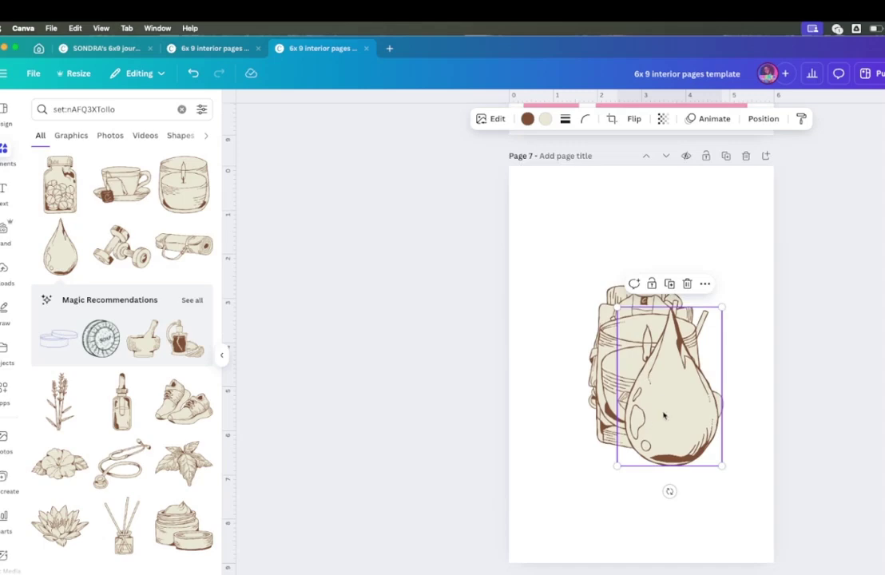
Step: Select all the hand-drawn graphics on page 7 and set their height to 1 in
drag(666, 421, 563, 295)
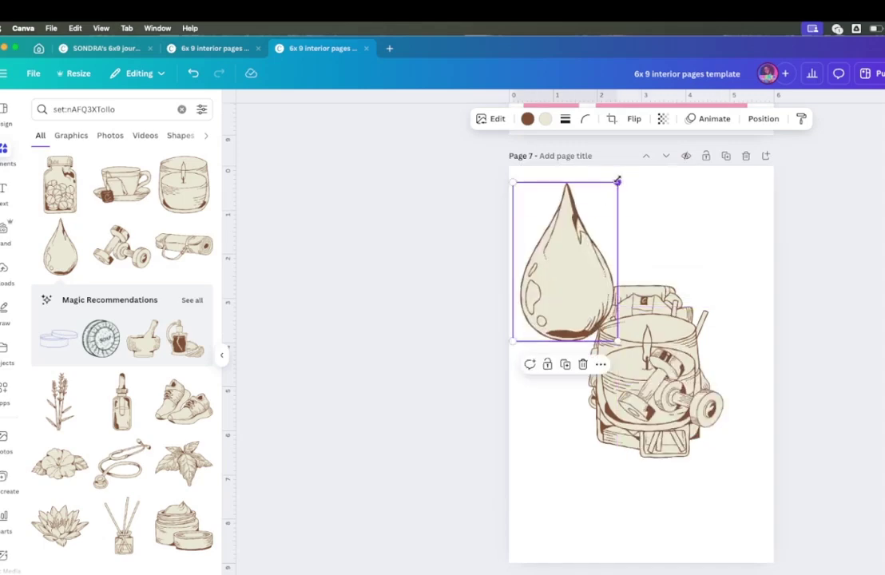
drag(606, 269, 736, 460)
click(712, 118)
click(124, 441)
text(1)
key(Return)
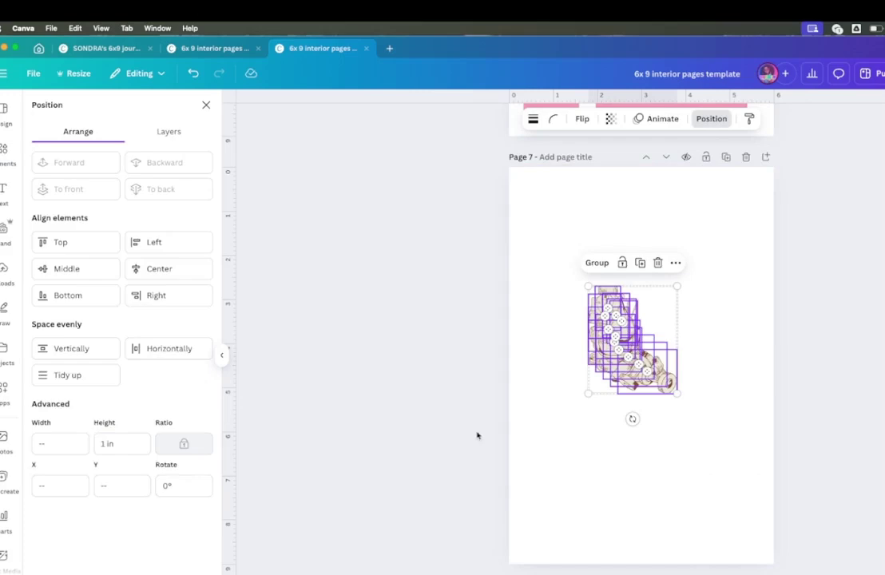
Step: Reselect all the hand-drawn graphics on page 7 and set their height to 0.5 in
click(563, 417)
drag(565, 263, 715, 419)
click(122, 443)
key(Return)
click(591, 406)
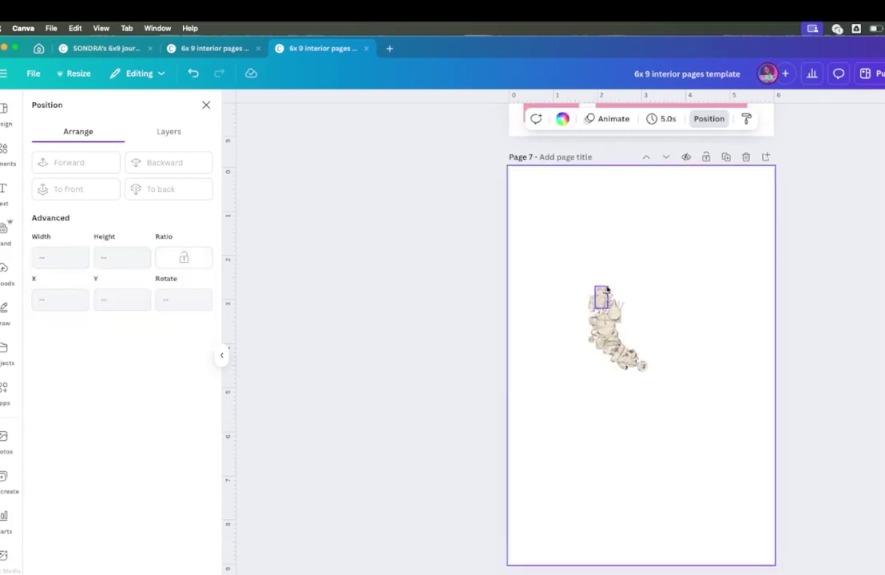
Step: Line up the pill jar, droplet, robe, candle, mortar, microscope and reed diffuser in a row along the page's upper edge, at Y 0.1 in
drag(605, 297, 525, 182)
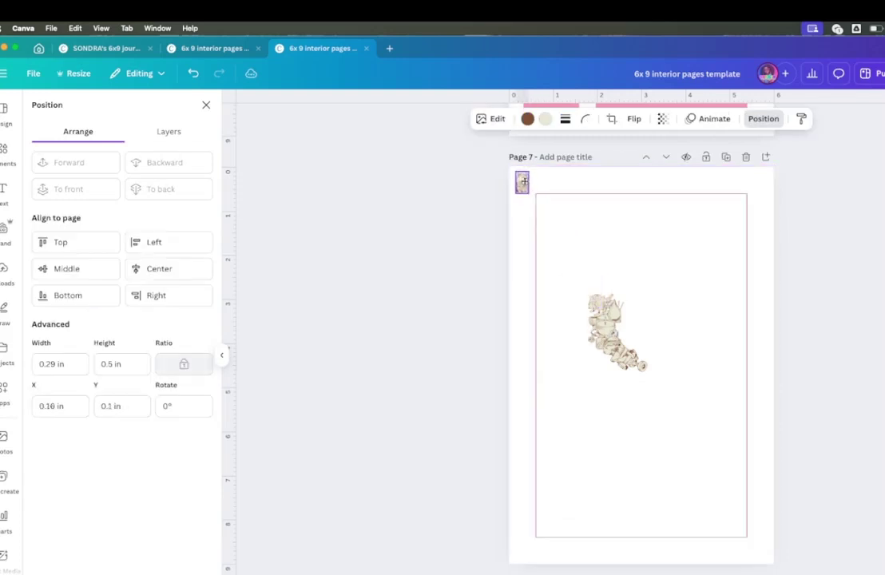
click(612, 310)
drag(612, 310, 545, 189)
drag(601, 306, 569, 186)
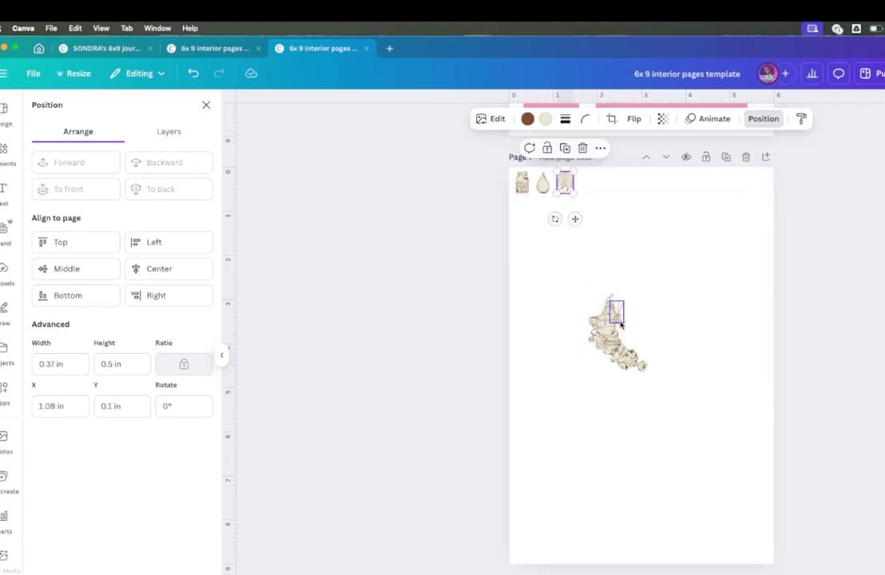
drag(612, 327, 595, 185)
drag(599, 320, 622, 189)
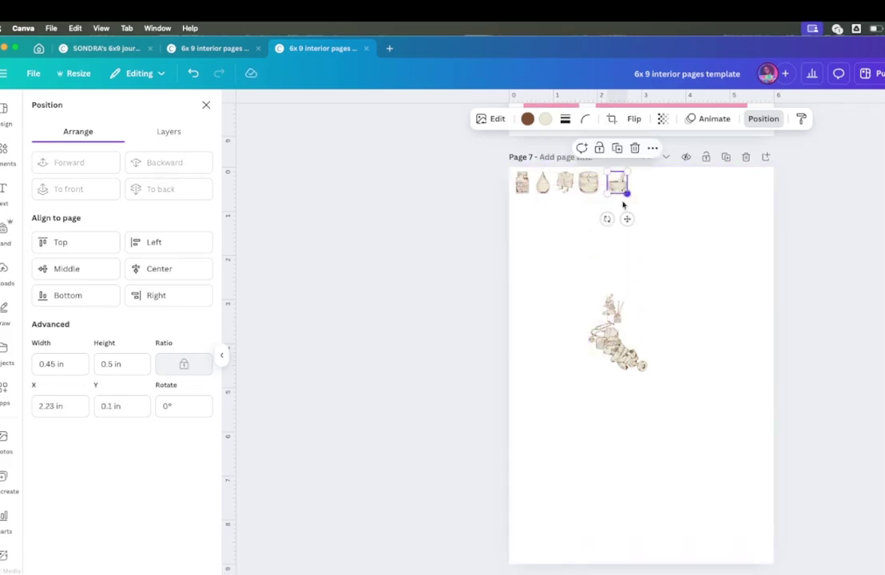
drag(609, 307, 671, 184)
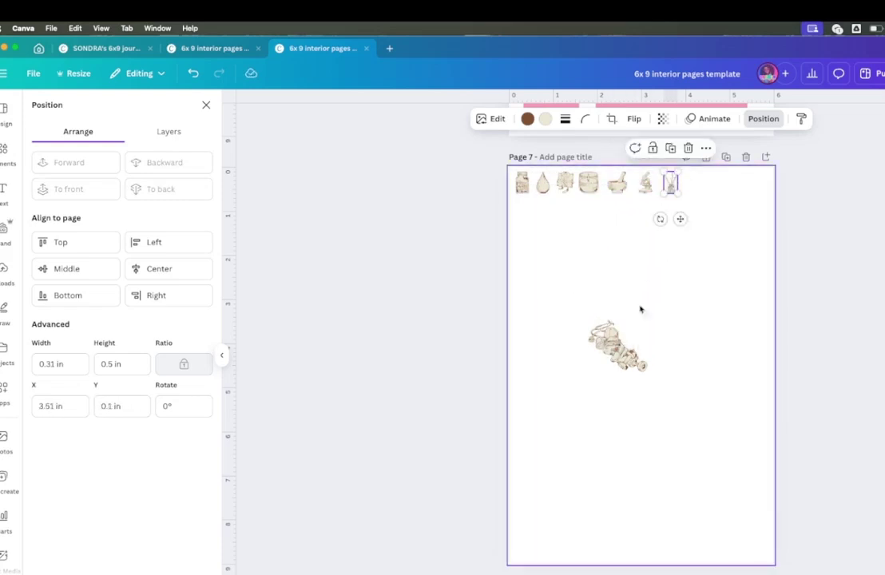
Step: Complete the upper row with the cream jar, tea bag box and stethoscope, and start a second row below with the dumbbells
click(617, 344)
drag(616, 342, 693, 183)
drag(615, 322, 730, 179)
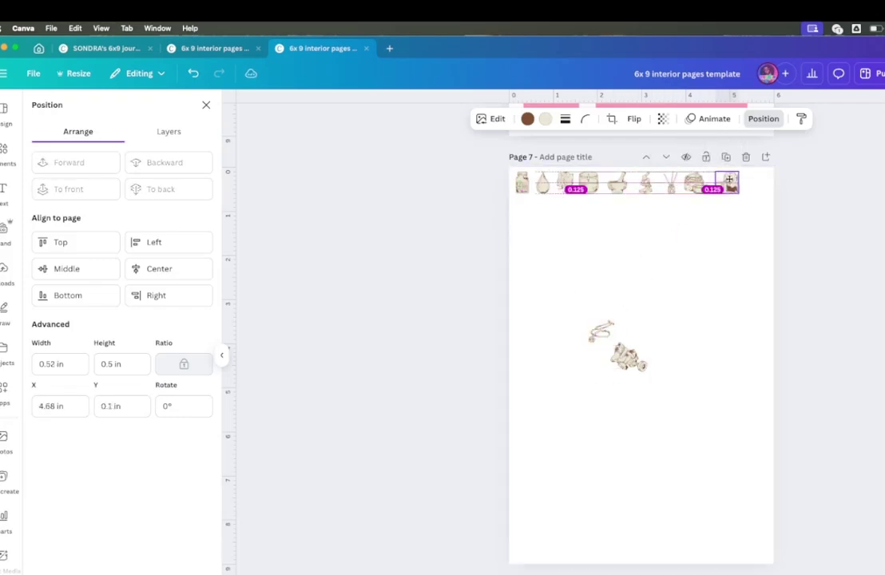
drag(601, 330, 761, 183)
drag(622, 357, 524, 219)
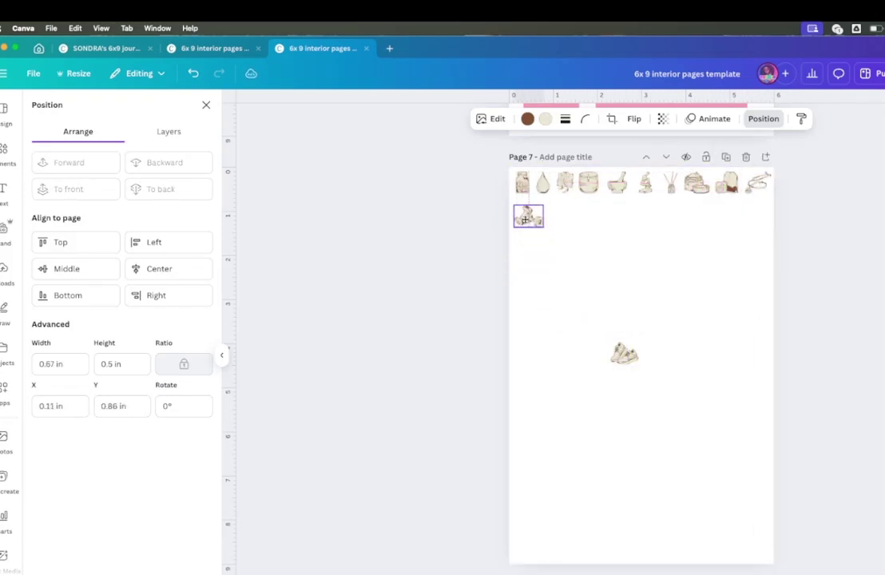
Step: Delete the reed diffuser from page 7's upper row and put the sneakers in its place at Y 0.1 in
drag(627, 358, 567, 219)
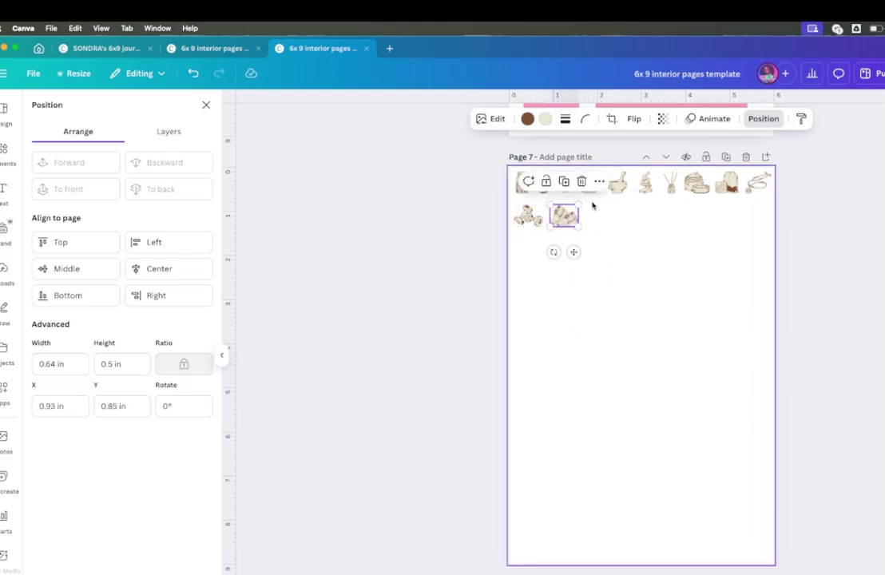
click(591, 219)
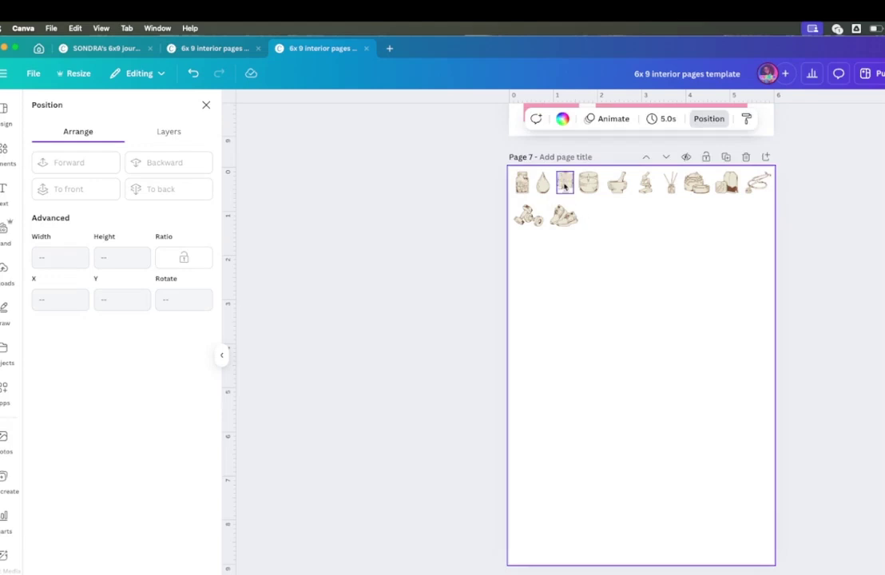
click(672, 183)
click(688, 150)
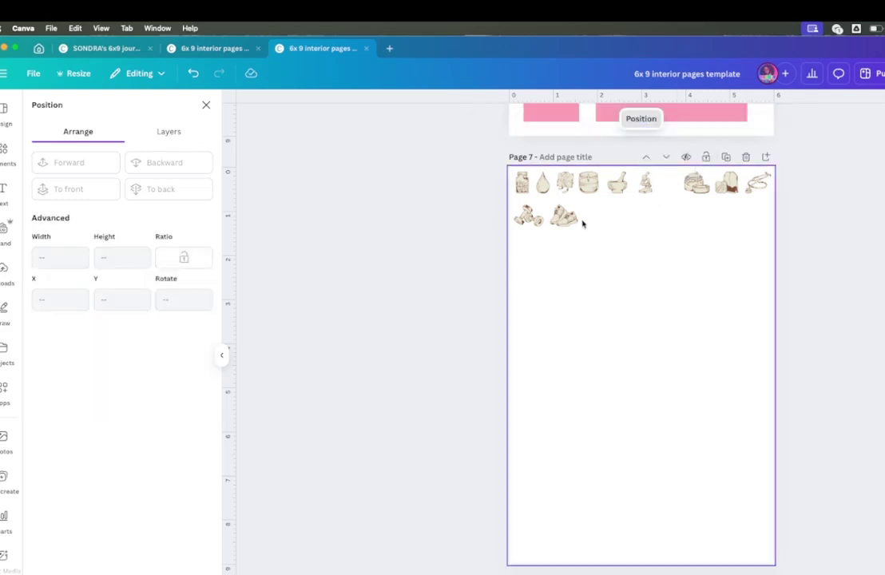
drag(564, 216, 667, 189)
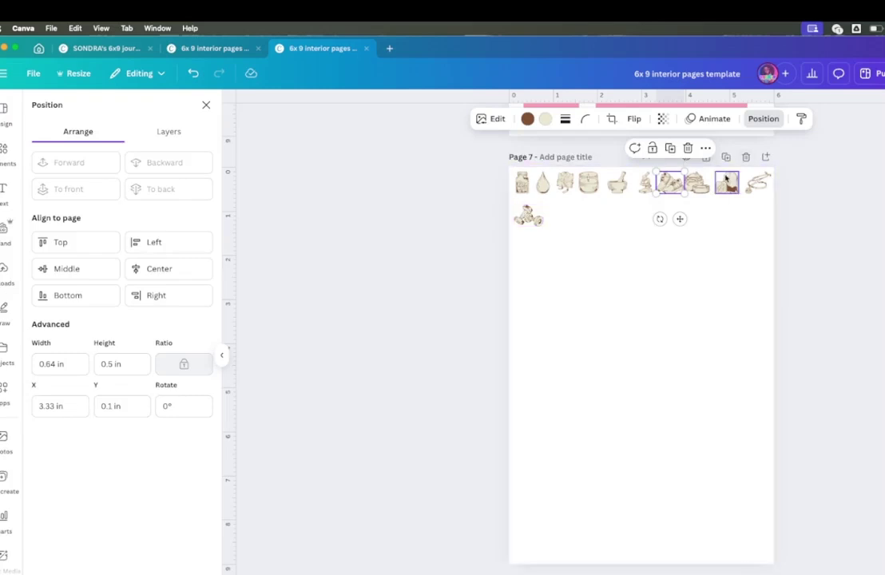
Step: Remove the tea bag box, shift the stethoscope into the gap, and place the dumbbells at the upper row's end at Y 0.1 in
drag(726, 180, 702, 184)
click(695, 183)
drag(527, 214, 759, 188)
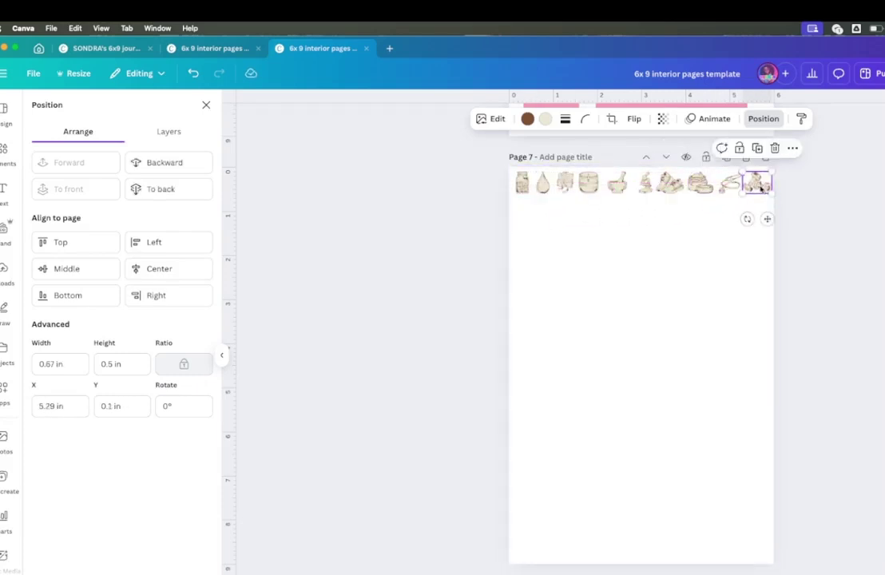
click(728, 185)
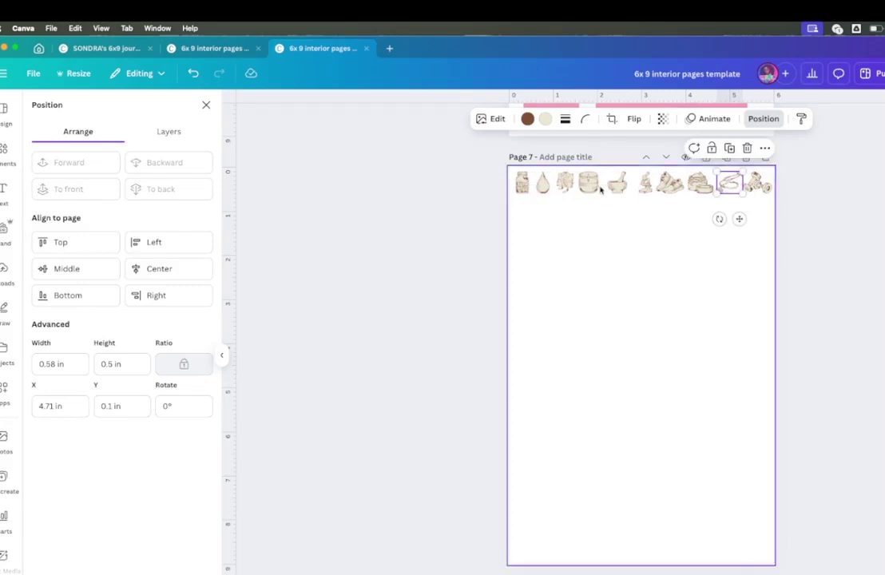
Step: Tidy up the spacing of the whole upper row, then duplicate the row directly below it at Y 0.81 in
drag(484, 187, 788, 186)
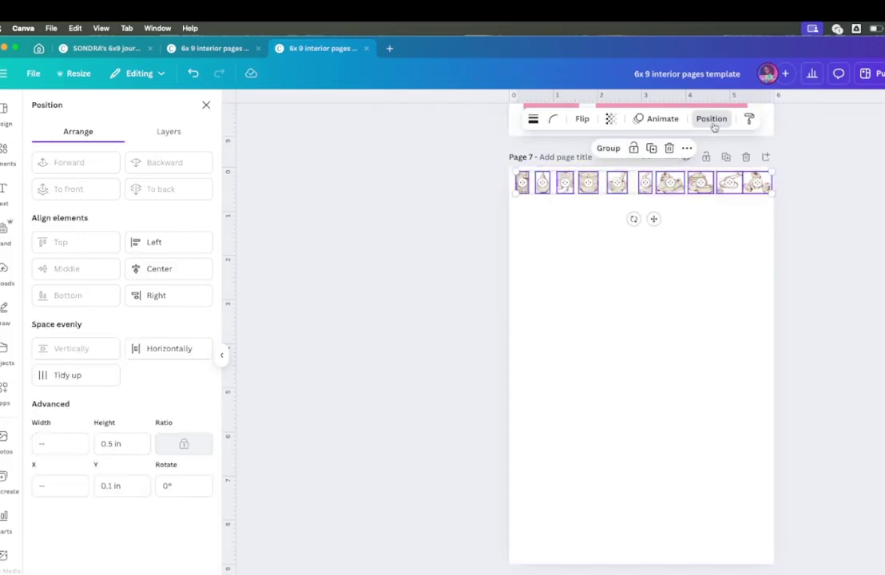
click(92, 375)
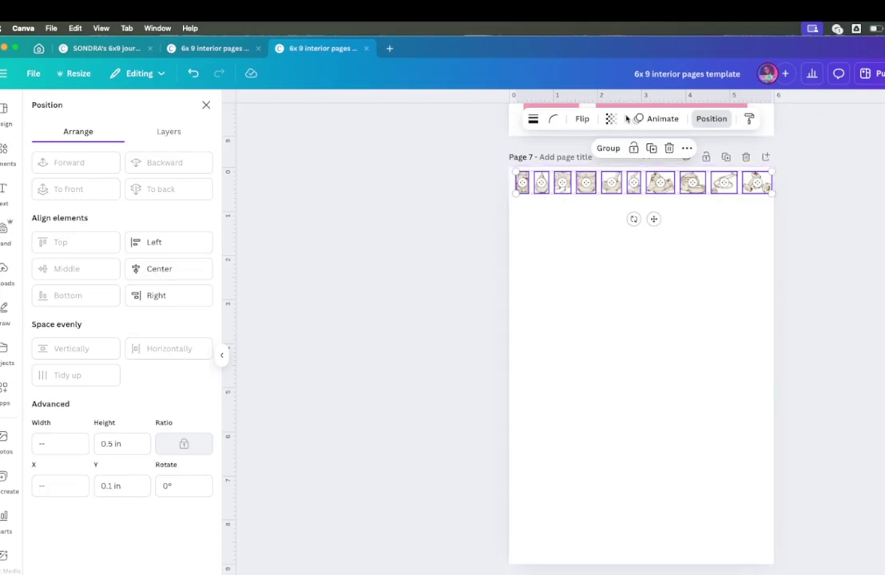
click(651, 149)
drag(654, 226, 652, 252)
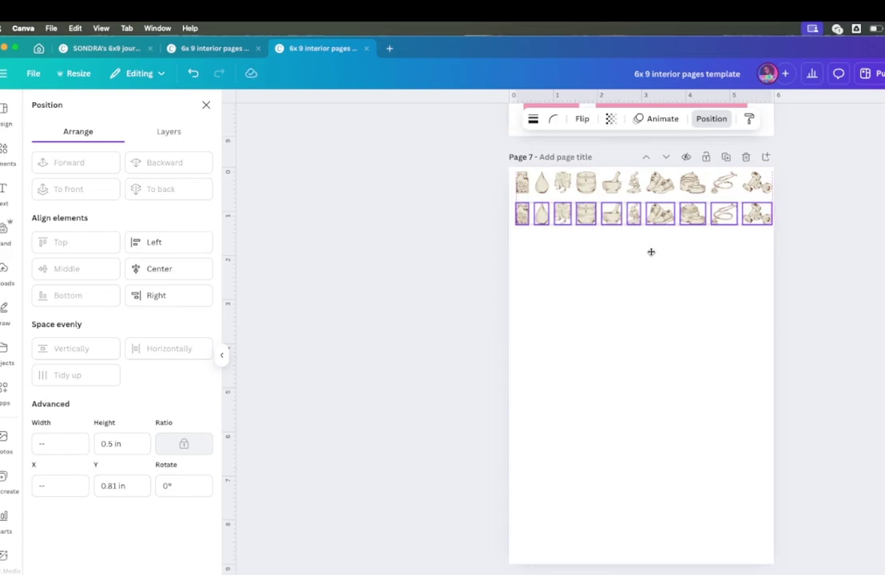
Step: Swap the pill jar and dumbbells at the ends of the duplicated row, moving its droplet out below the row
click(526, 216)
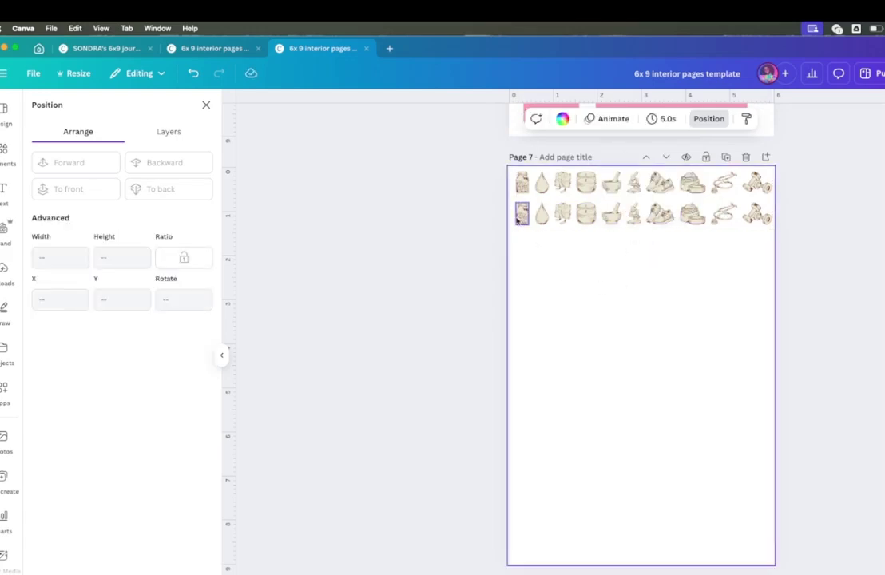
drag(757, 213, 533, 253)
drag(521, 212, 757, 213)
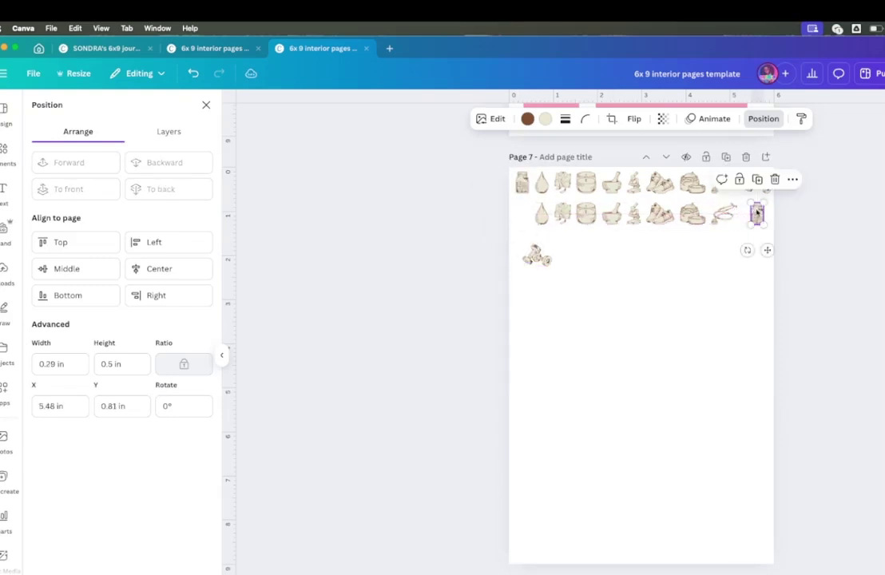
drag(528, 255, 518, 217)
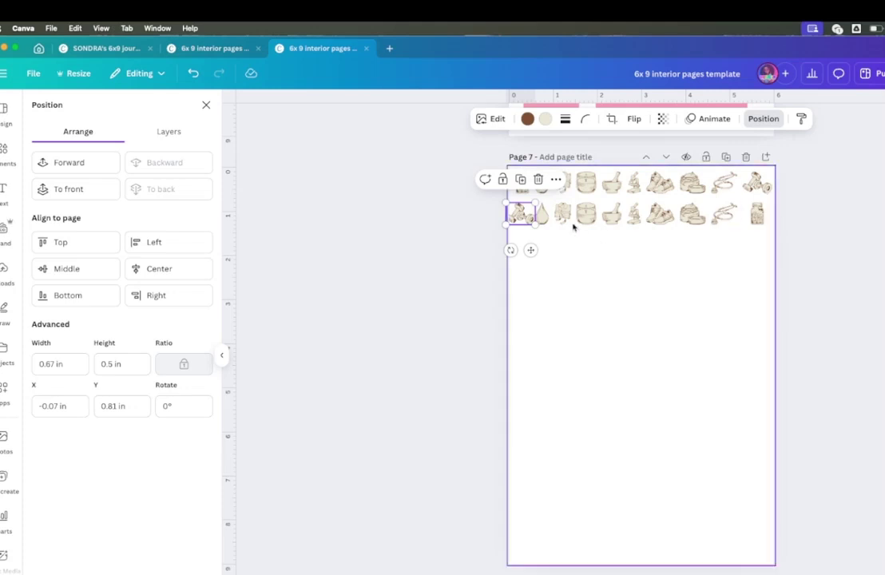
drag(546, 226, 567, 269)
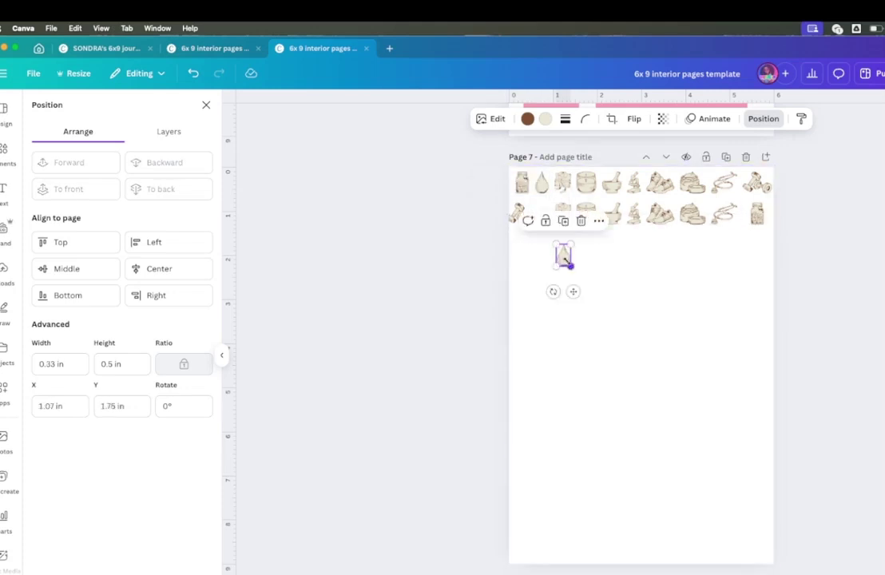
drag(512, 217, 514, 215)
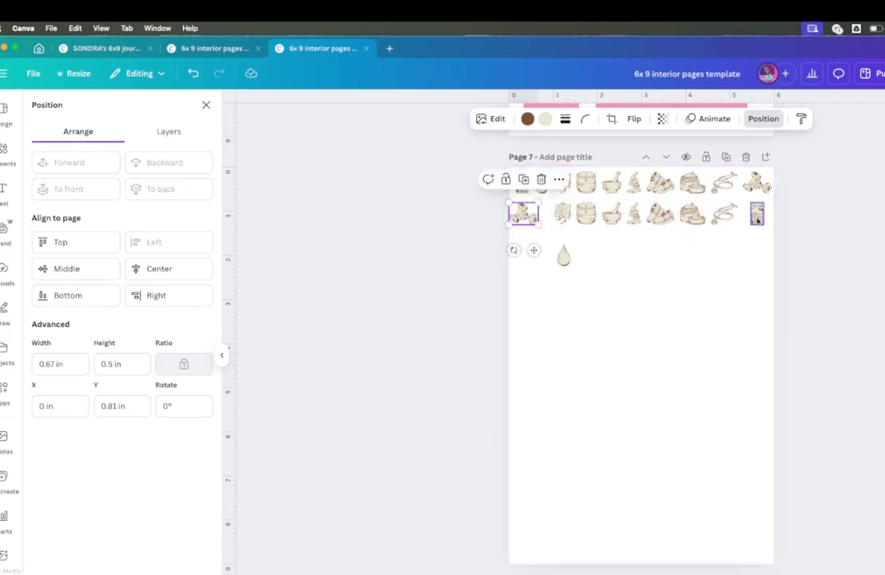
Step: Stack the duplicated droplet, robe, candle, mortar and microscope in a column down the page's left side, and delete the duplicated sneakers
drag(758, 217, 628, 266)
drag(564, 255, 524, 246)
drag(587, 213, 525, 275)
click(612, 217)
drag(611, 219, 525, 307)
drag(631, 216, 523, 342)
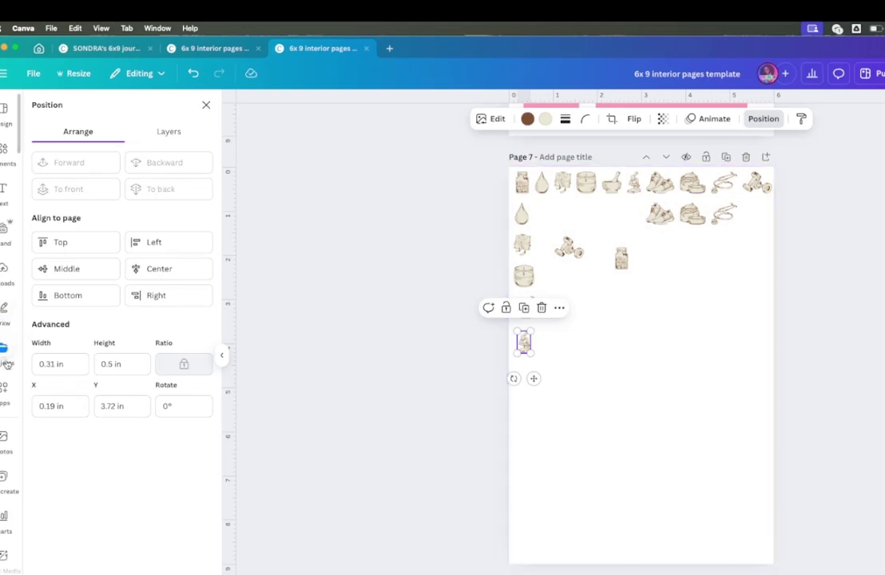
drag(662, 215, 526, 377)
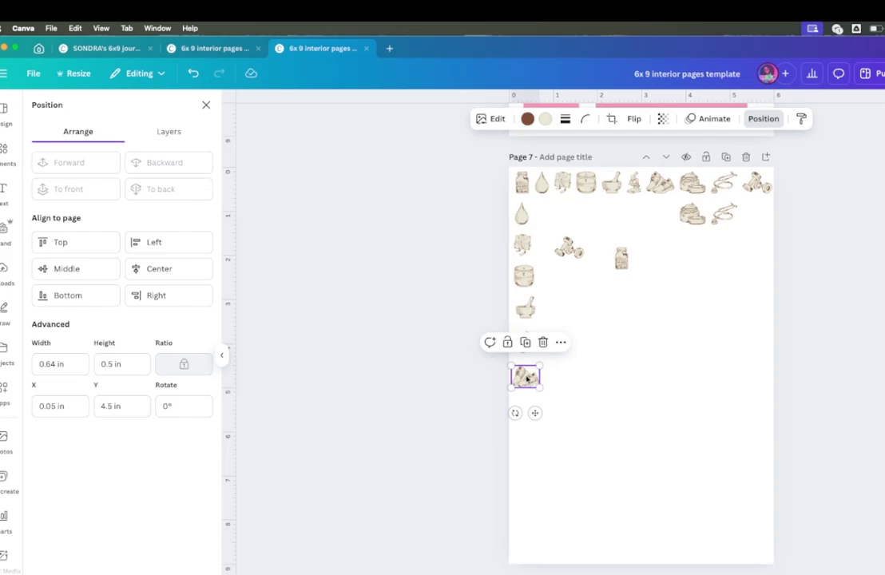
key(Delete)
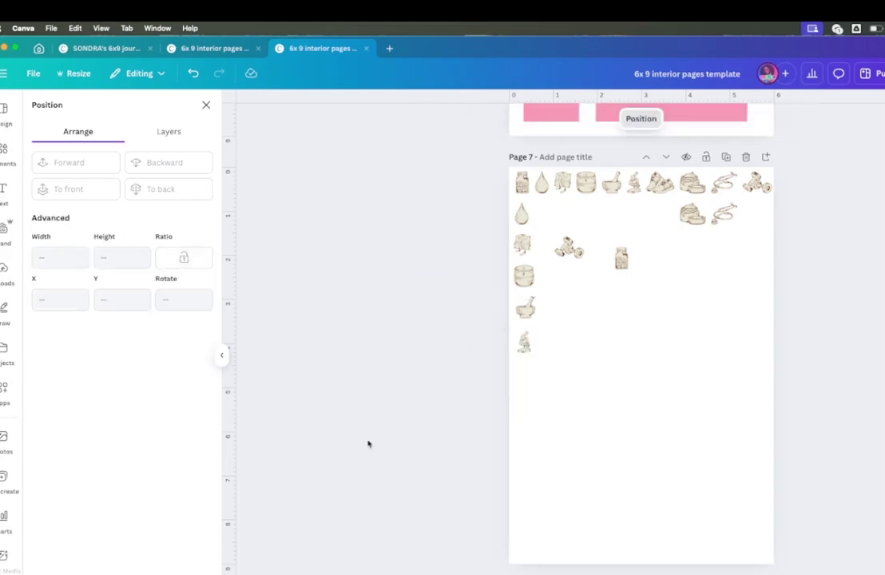
Step: Search the Canva apps for "pattern" and open Pattern Maker
click(5, 389)
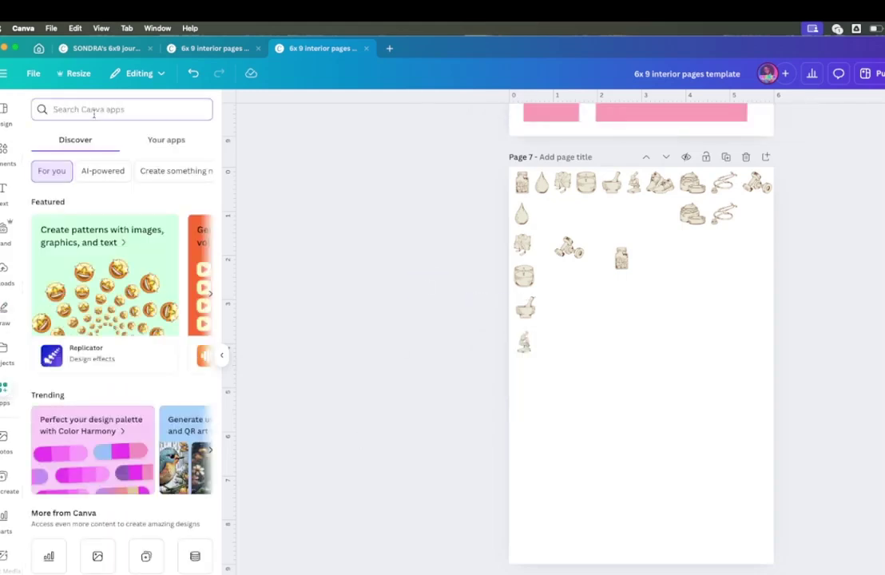
click(93, 113)
text(patt)
key(Return)
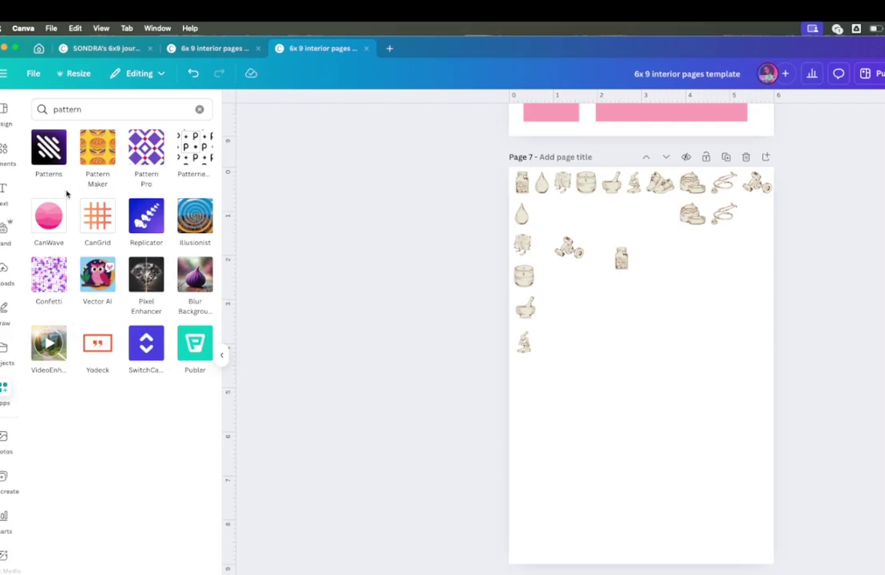
click(96, 142)
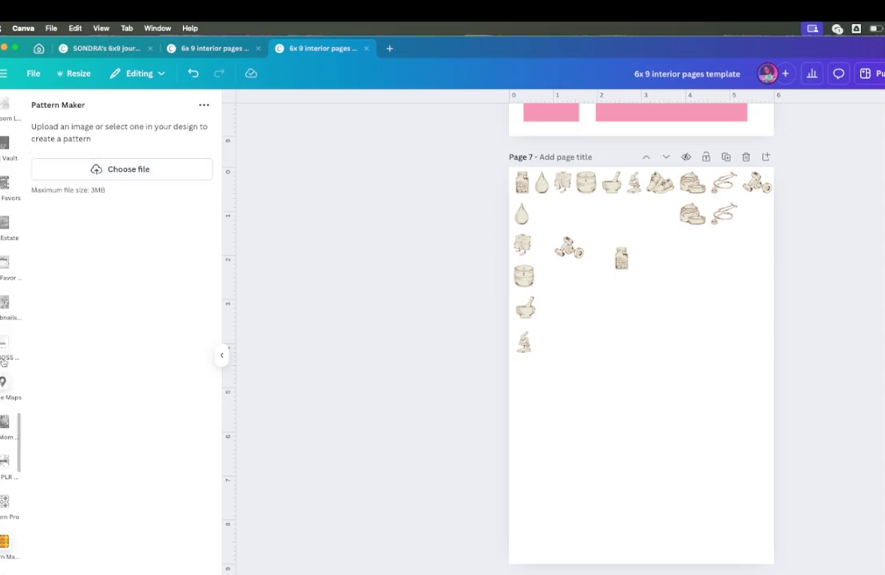
Step: Open the CanGrid app from the pattern results and examine its grid options, previewing the dot and line shapes
scroll(7, 239, up, 5)
scroll(4, 234, up, 6)
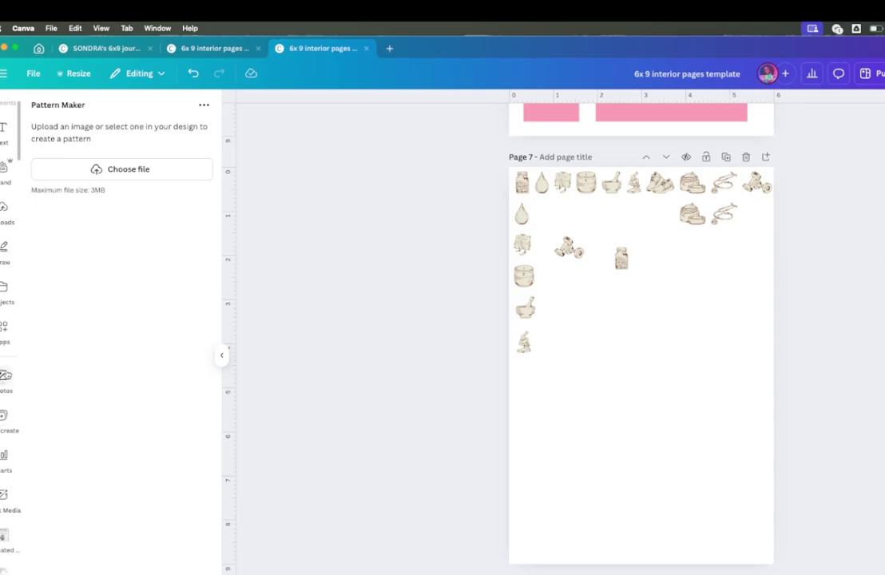
click(4, 328)
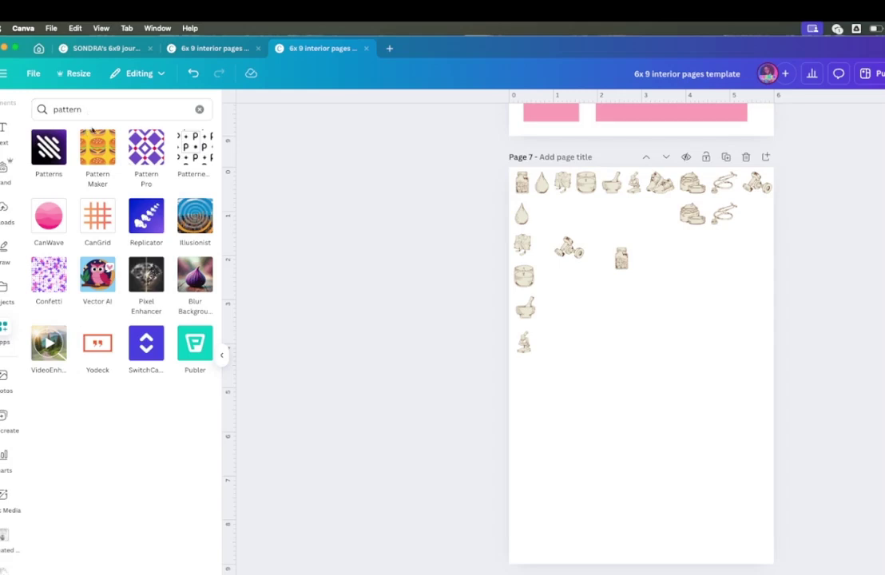
click(98, 217)
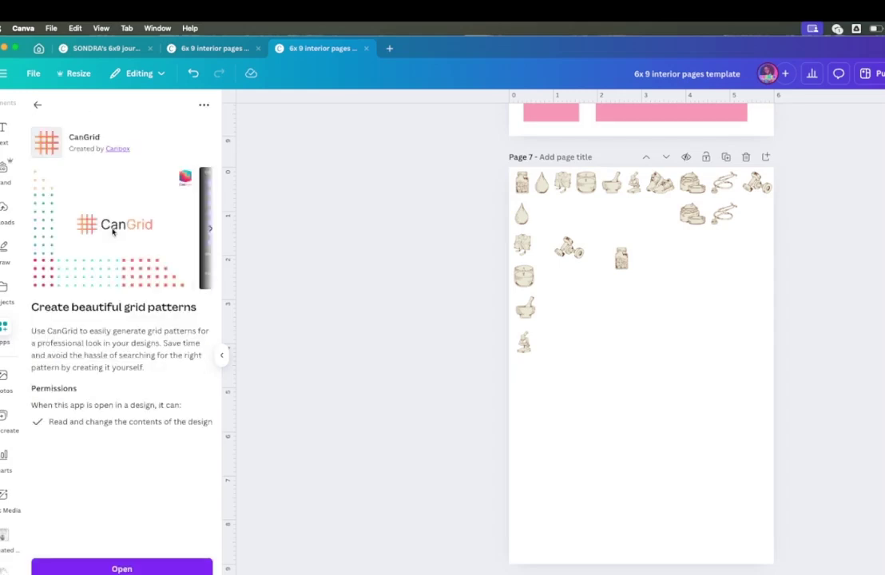
click(144, 569)
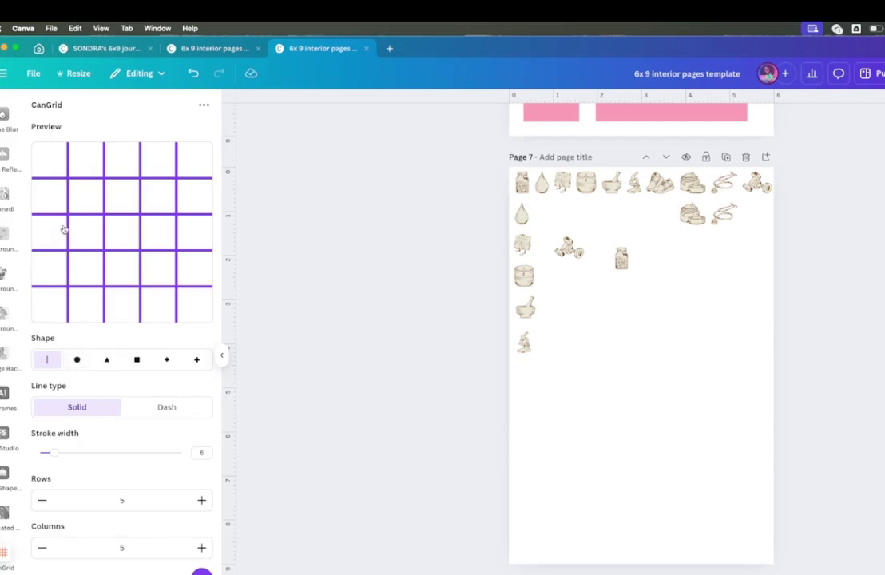
click(77, 360)
click(50, 360)
scroll(113, 523, down, 1)
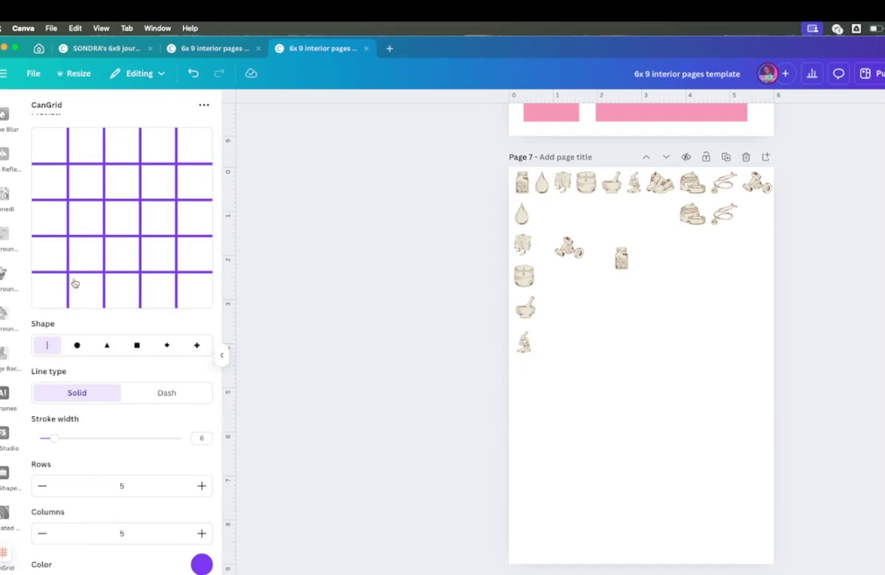
scroll(89, 219, up, 1)
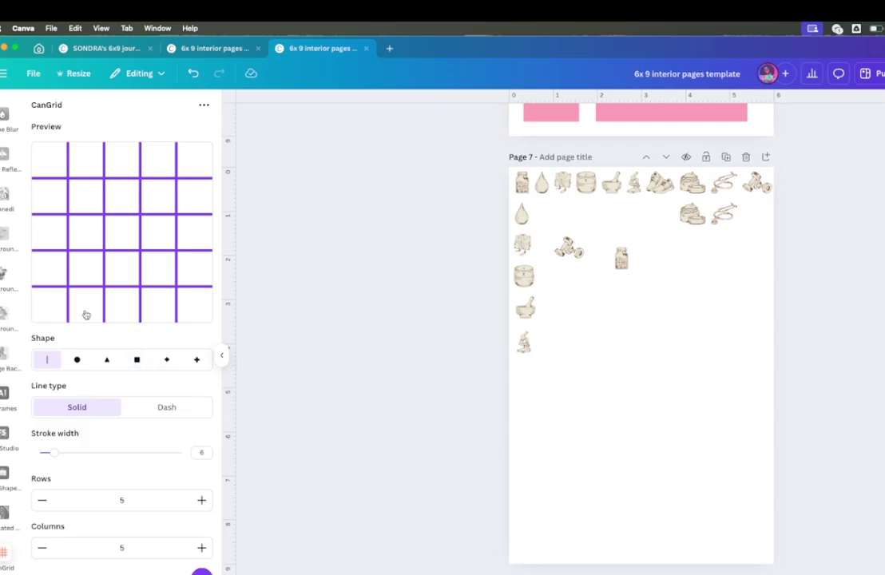
scroll(7, 464, down, 5)
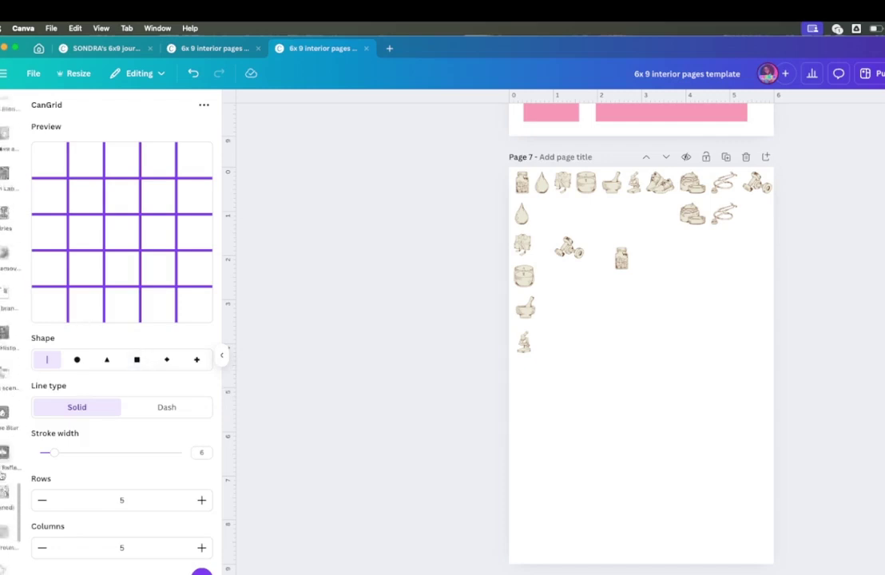
scroll(3, 474, up, 10)
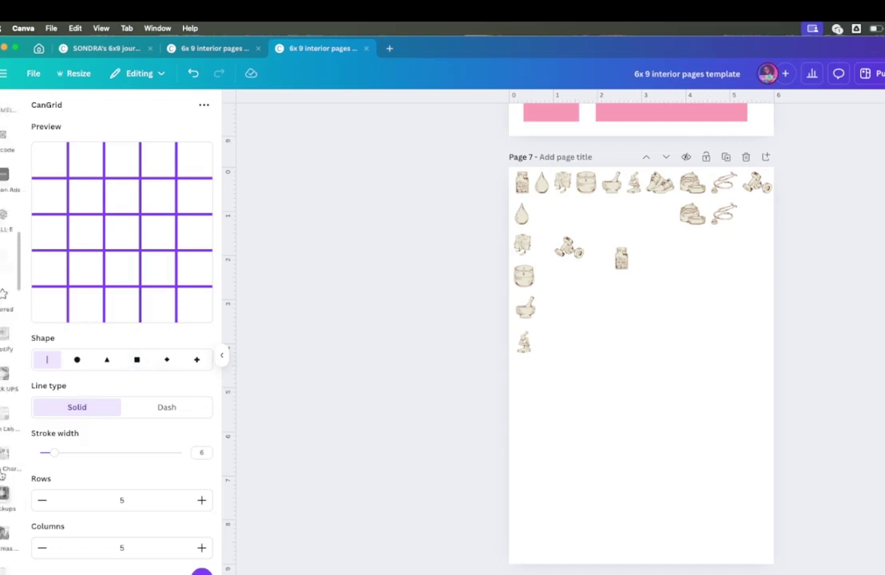
scroll(3, 476, up, 5)
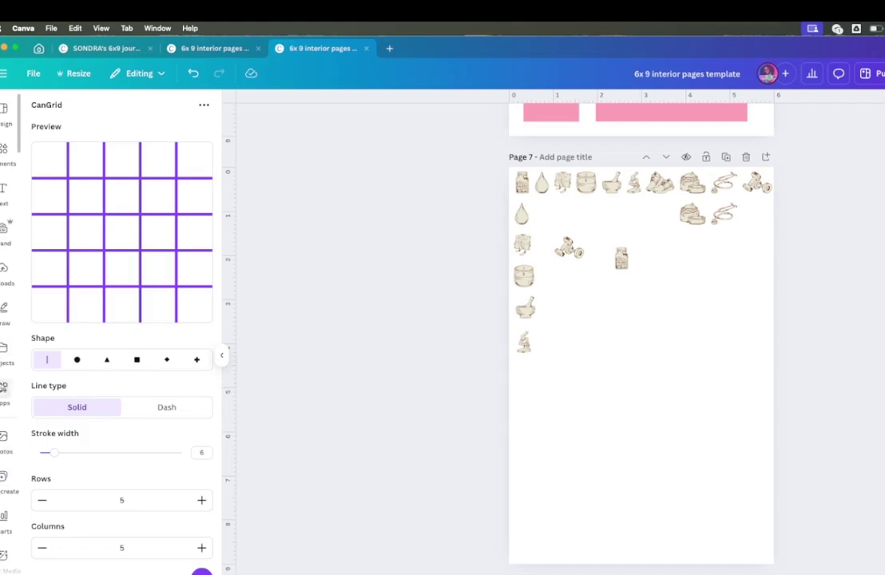
Step: Open Pattern Pro to examine its ready-made patterns and options, and return to the pattern app results
click(4, 389)
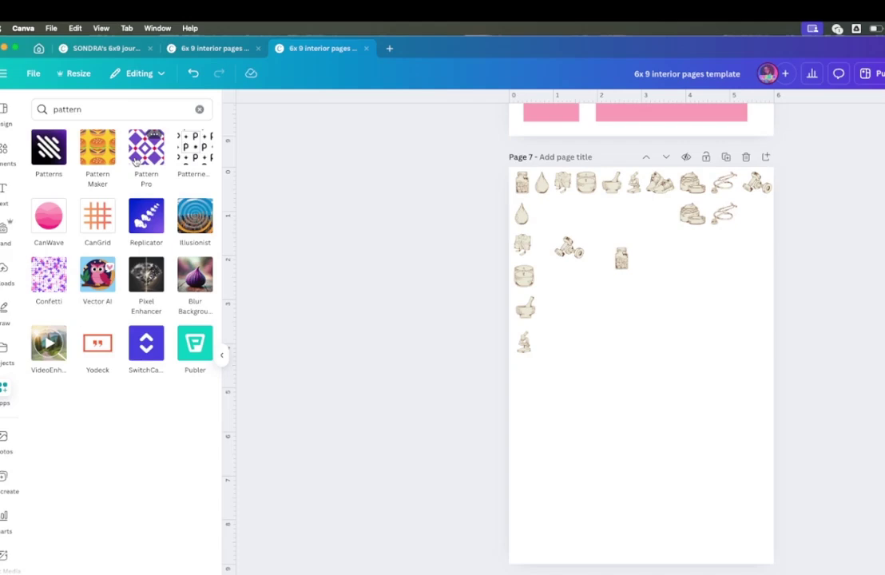
click(140, 151)
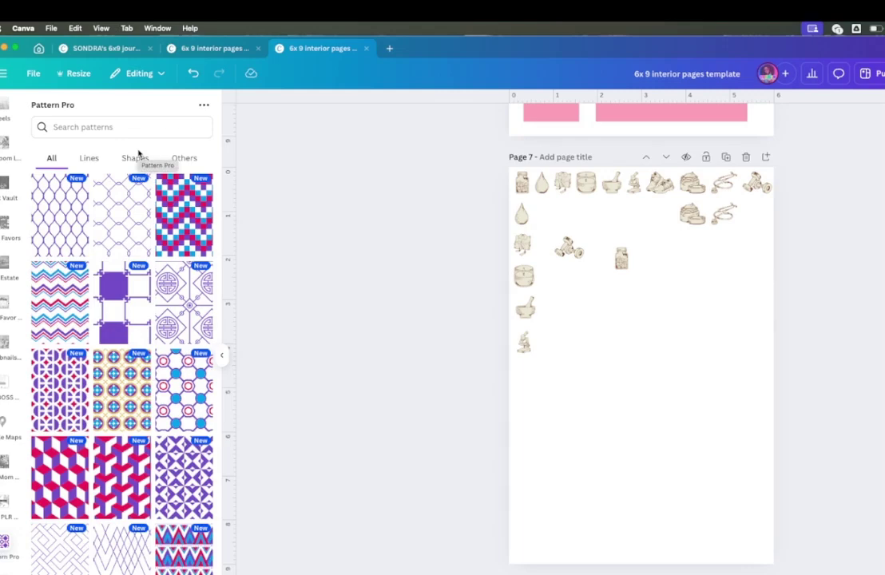
click(204, 106)
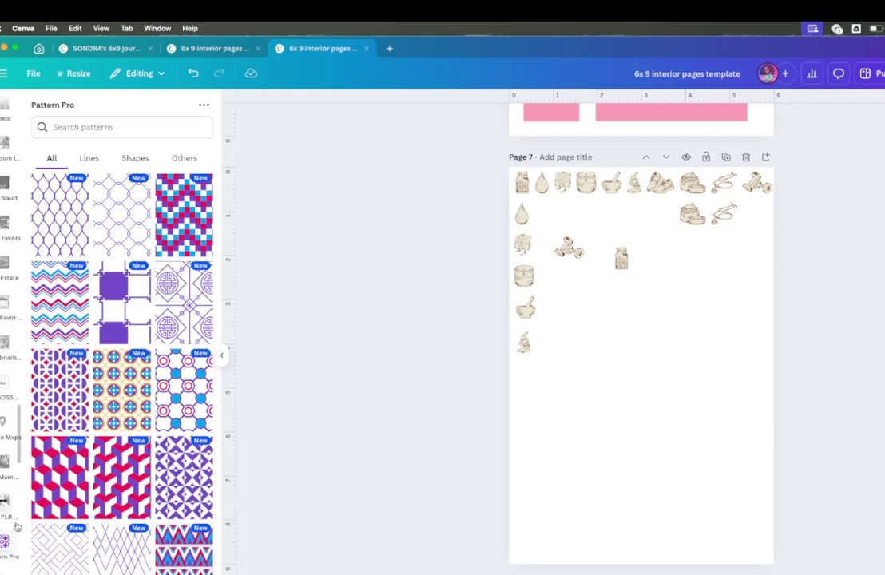
scroll(9, 452, down, 5)
scroll(12, 519, down, 8)
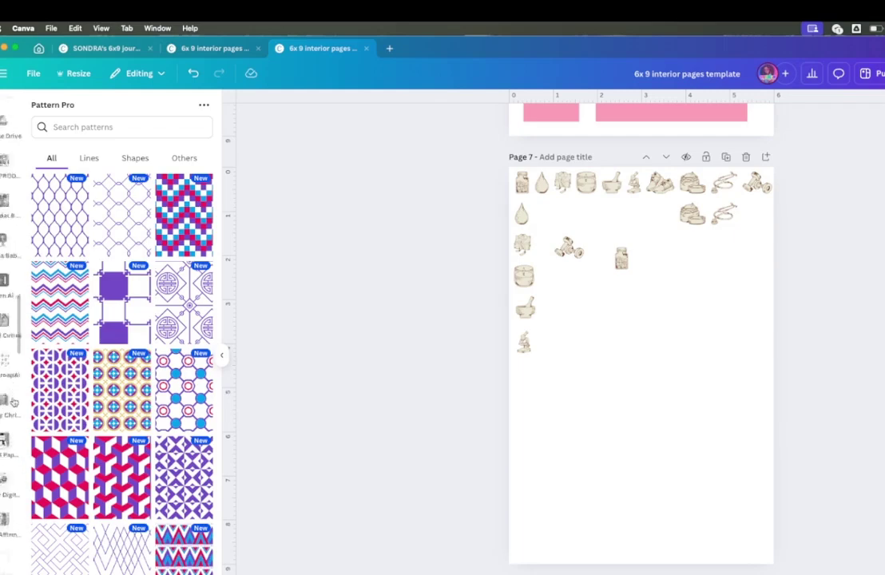
scroll(11, 392, up, 10)
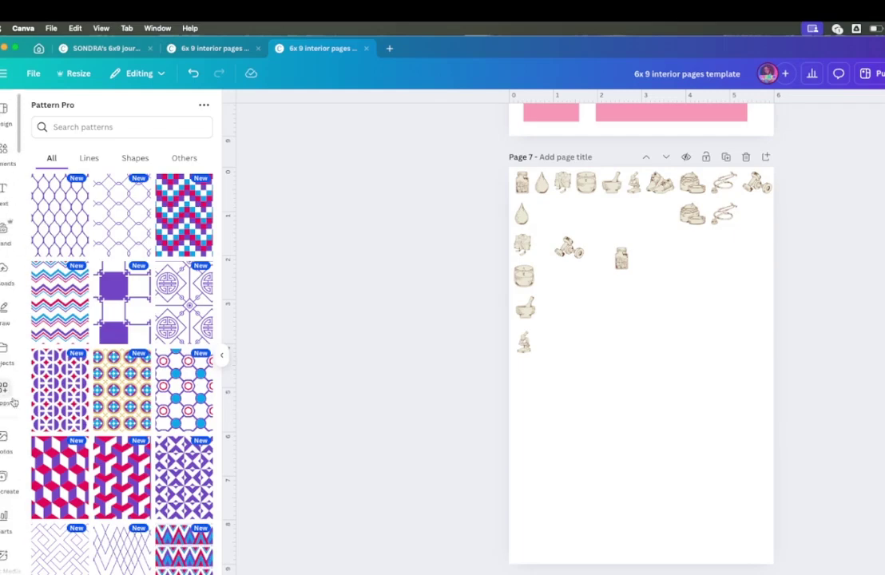
click(4, 390)
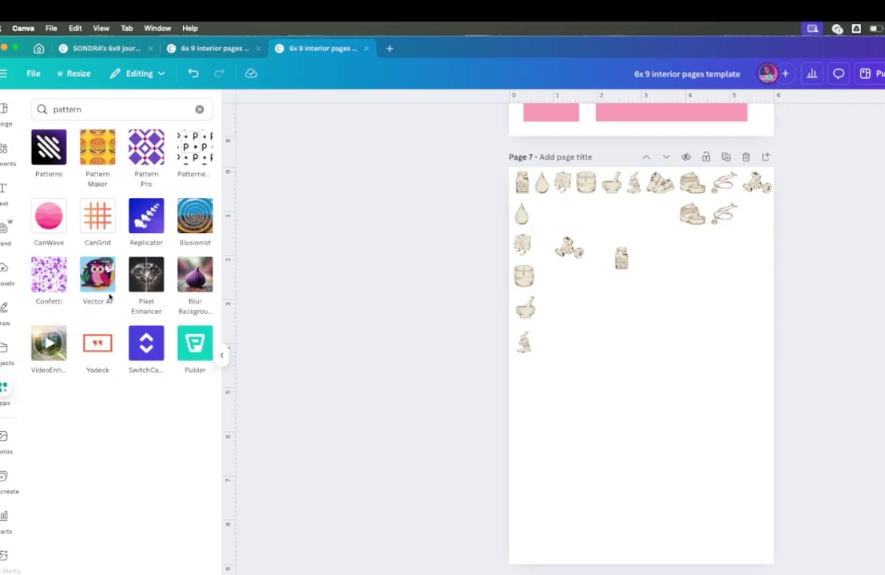
Step: Open Pattern Maker to check how it takes a source image, dismiss the file selection, and return to the pattern app results
click(97, 150)
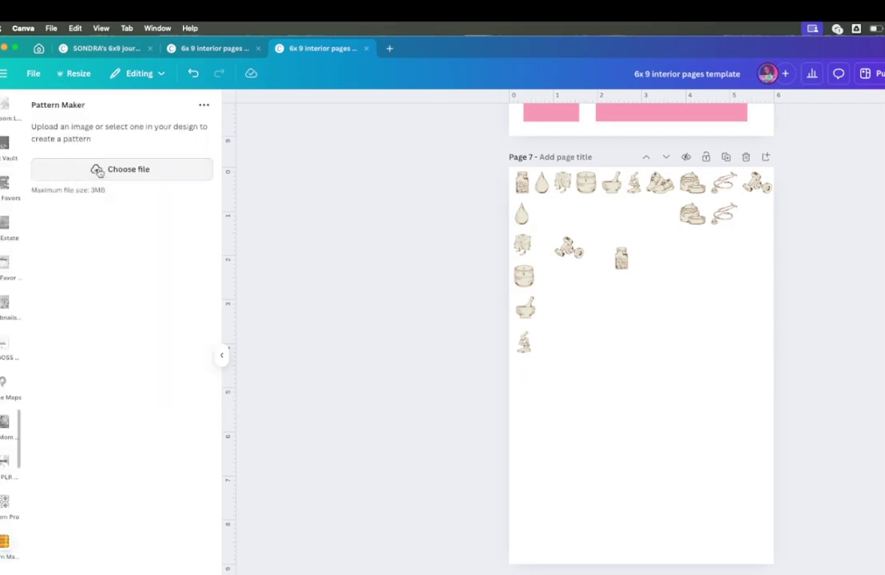
click(97, 172)
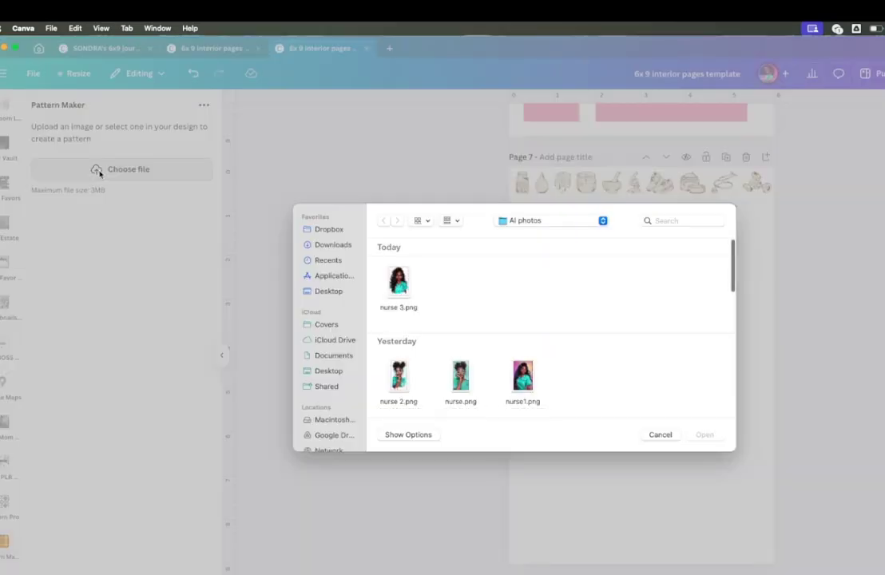
click(660, 435)
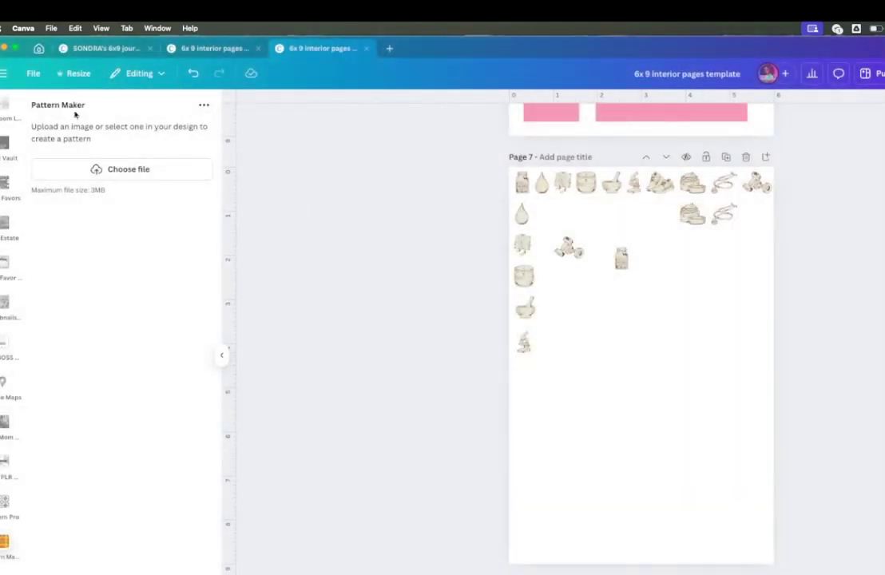
scroll(21, 183, down, 5)
scroll(16, 200, up, 5)
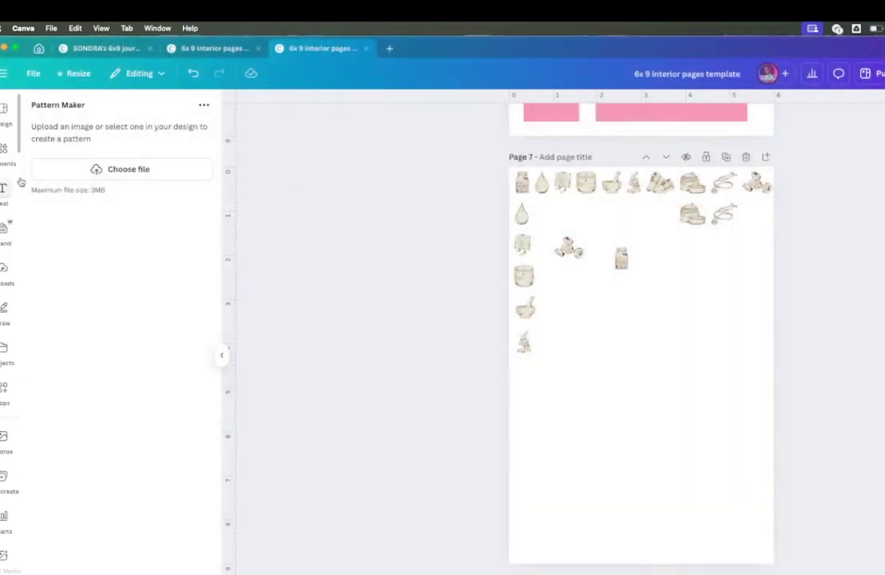
click(5, 392)
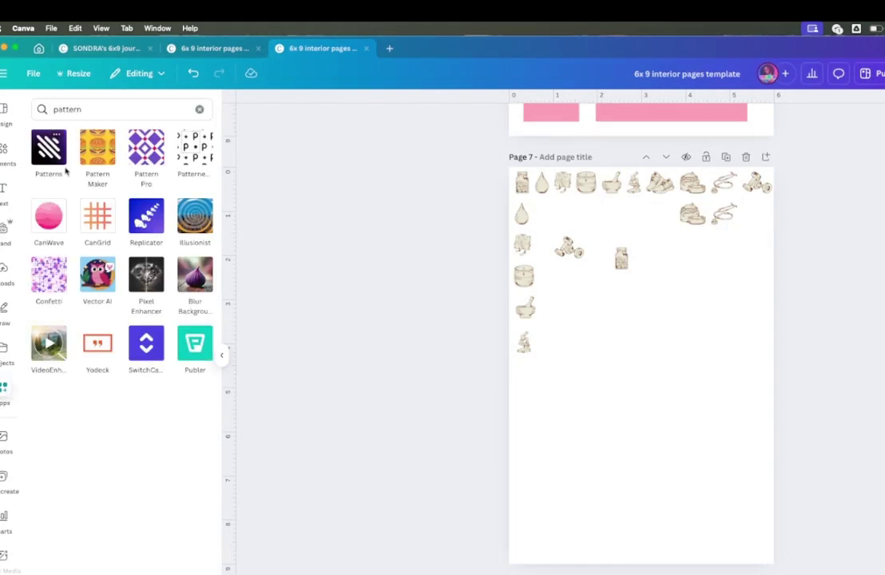
Step: Open the Patterns app by Spark Labs to examine its shape, size, variance and color options, and return to the pattern app results
click(52, 148)
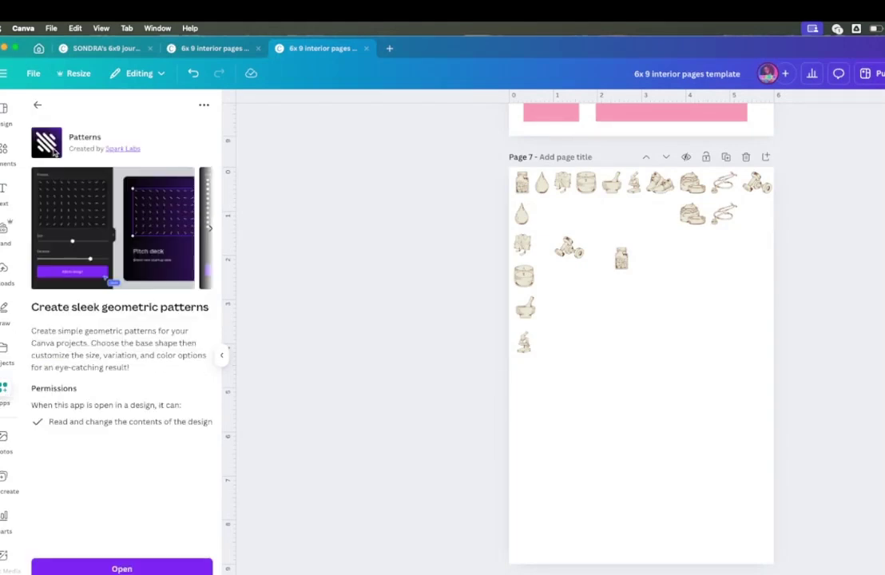
click(109, 569)
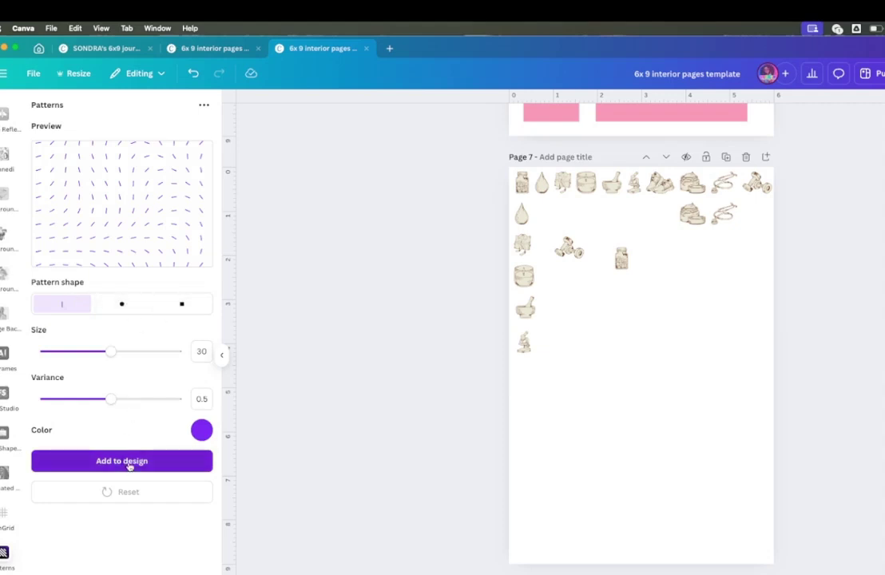
scroll(10, 384, down, 5)
scroll(9, 336, up, 10)
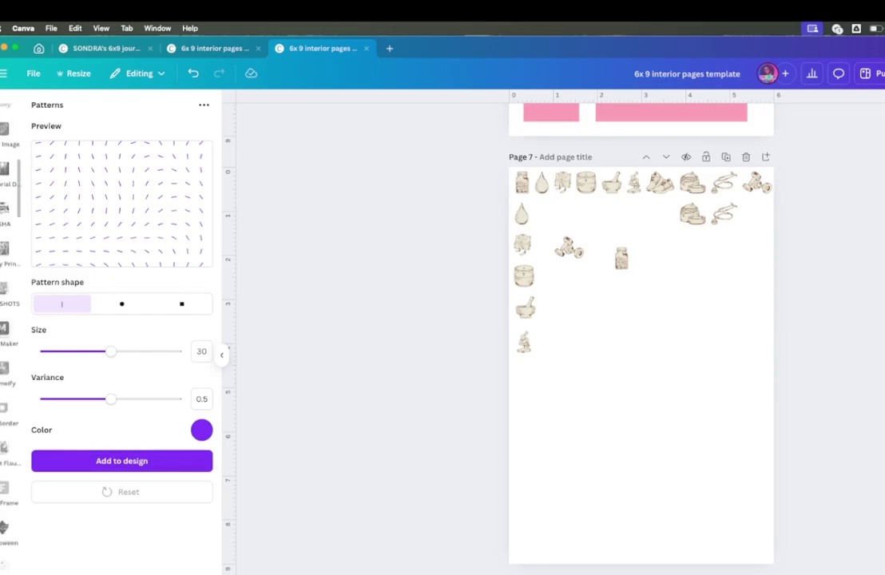
click(4, 390)
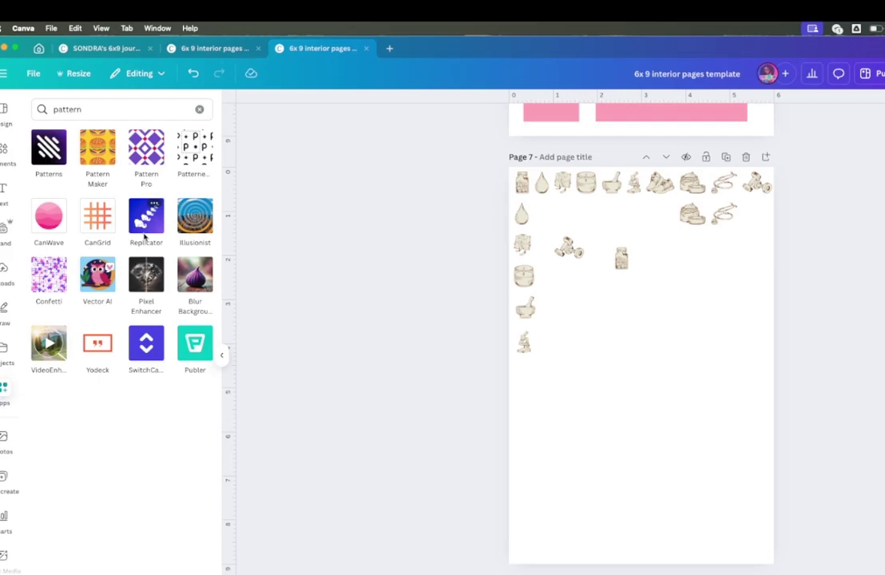
Step: Open PatternedAI from the pattern results and examine its prompt-based generator, tile creator and pattern gallery
click(199, 160)
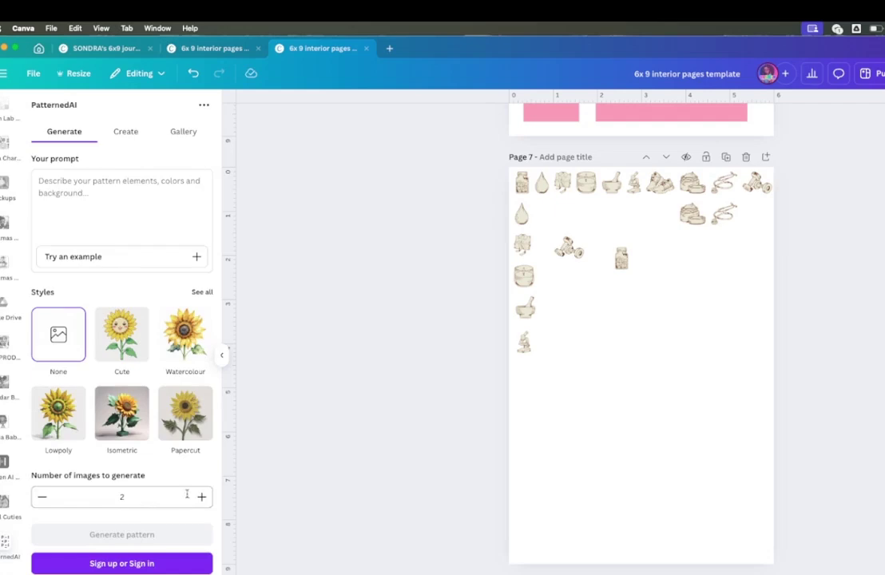
click(128, 133)
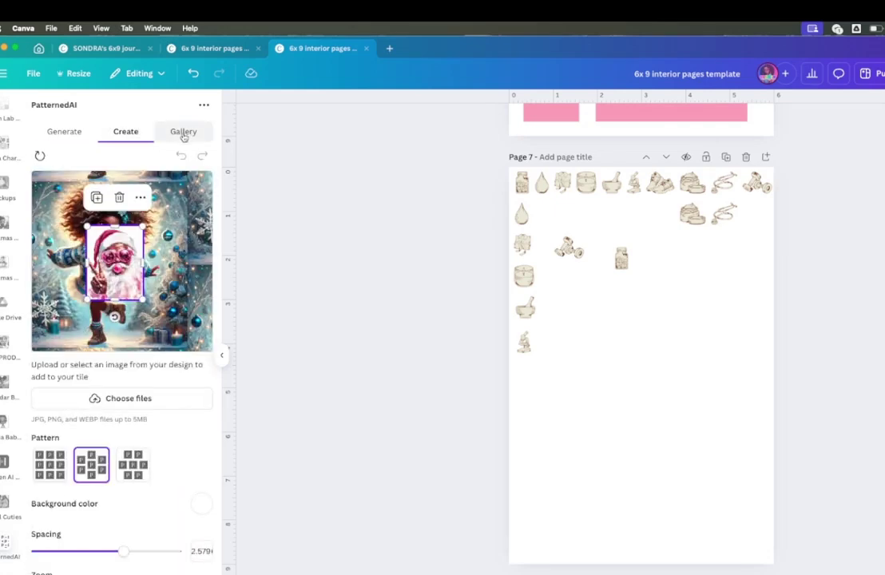
click(183, 135)
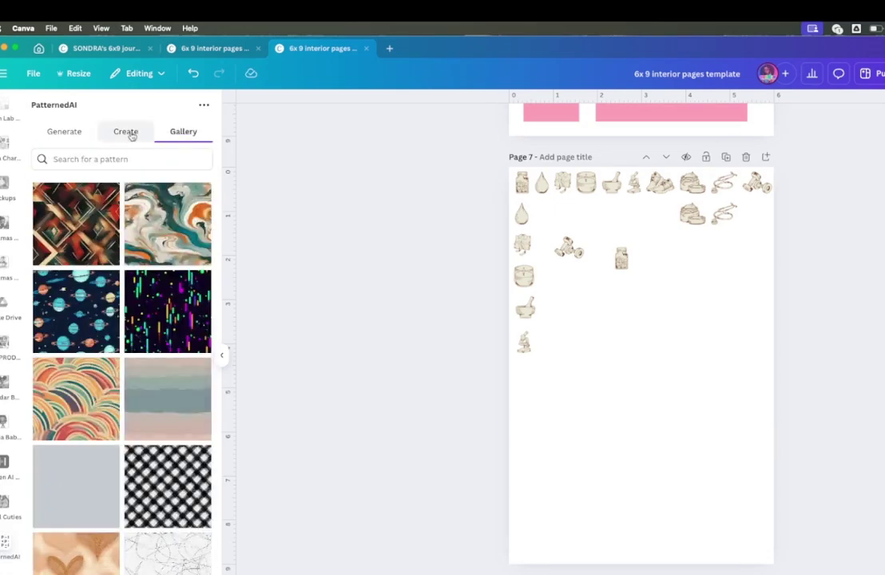
Step: Delete both Christmas images from PatternedAI's custom tile, review the pattern layout and spacing options, and return to the prompt-based generator
click(130, 134)
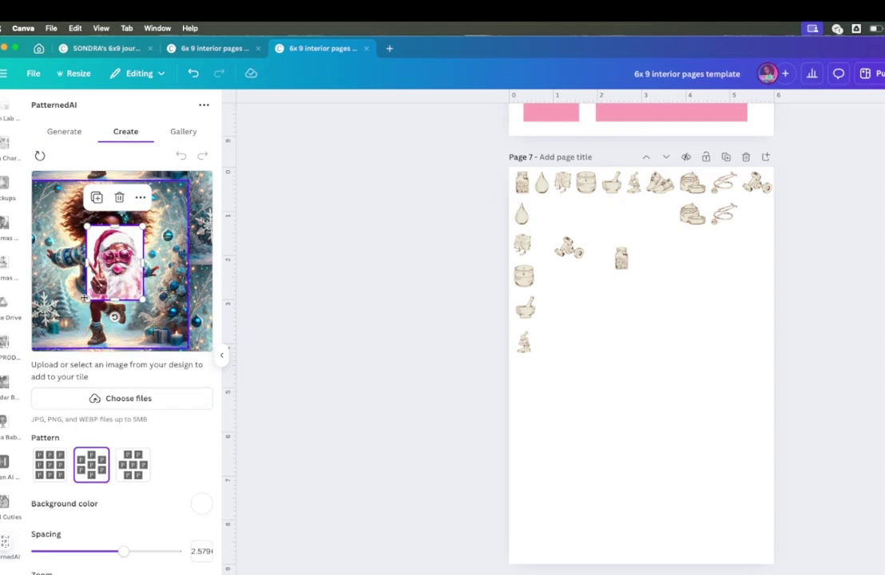
click(119, 197)
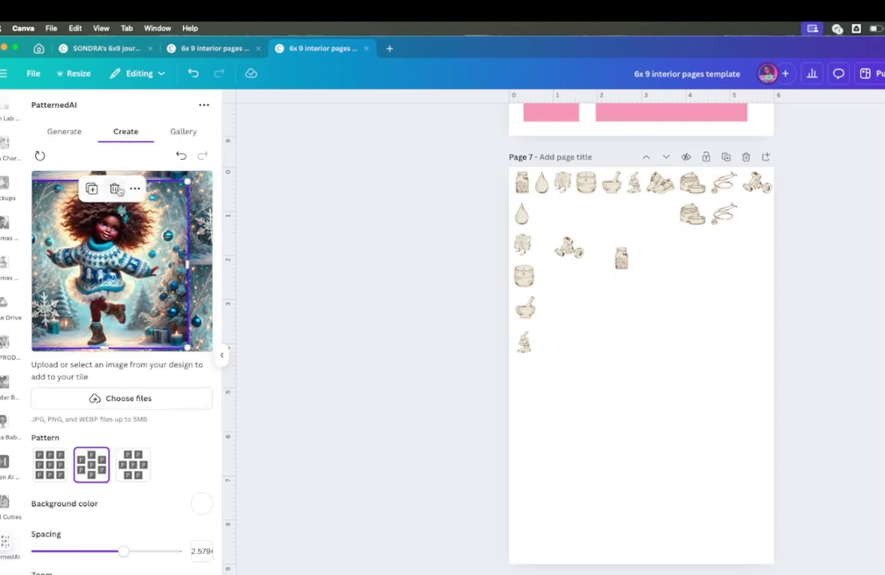
click(116, 188)
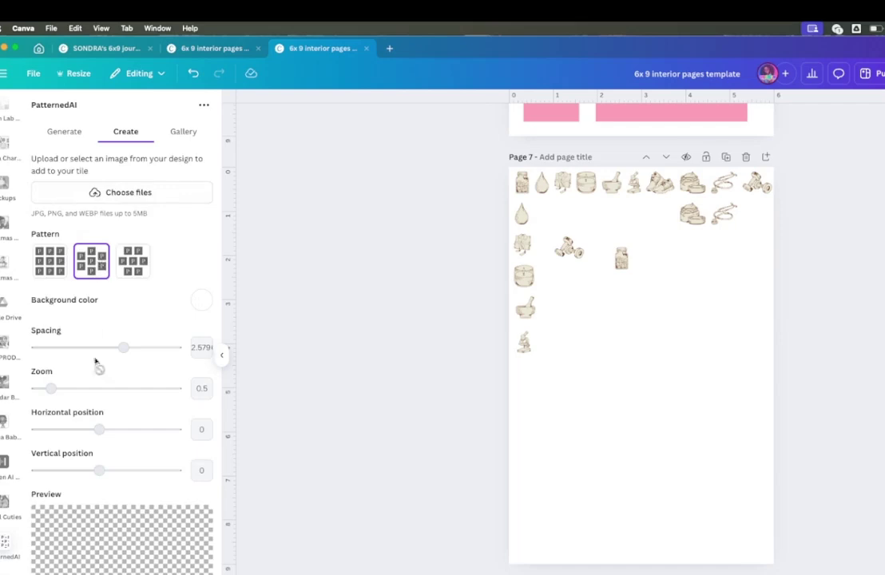
scroll(103, 469, down, 2)
scroll(103, 467, up, 2)
click(64, 133)
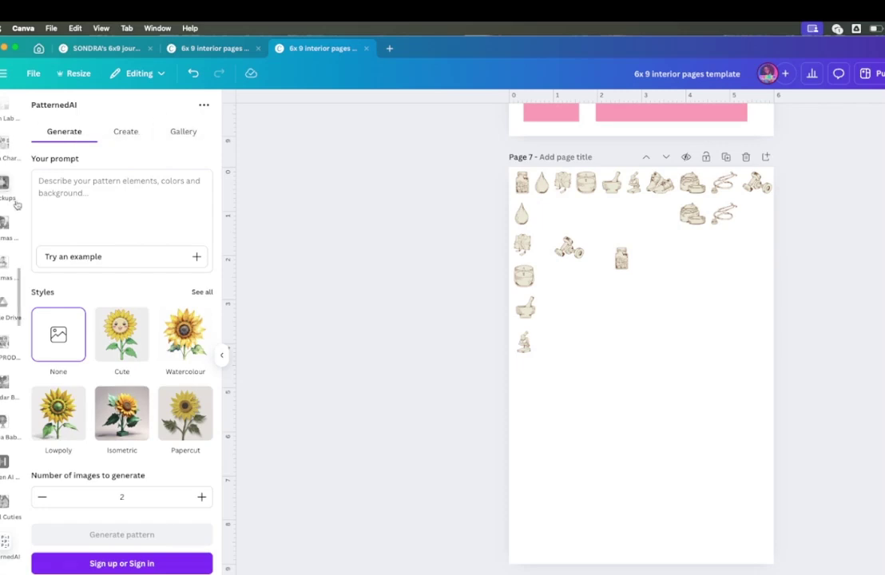
scroll(16, 204, up, 5)
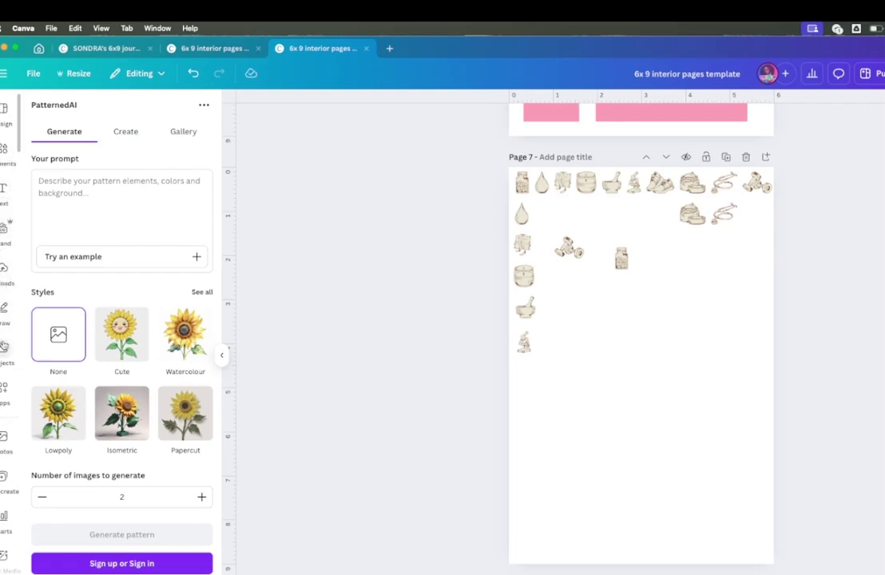
Step: Open the Replicator app from the app results for "pattern"
click(4, 390)
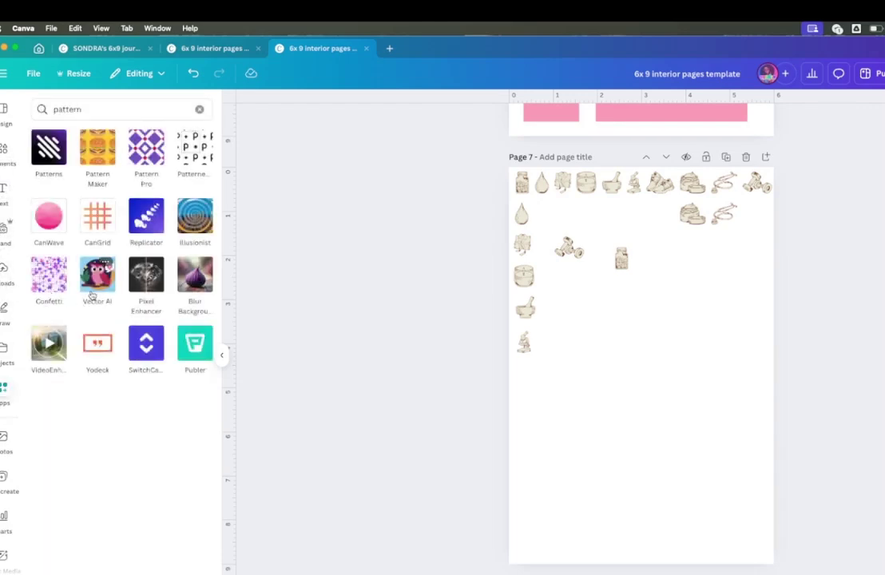
click(140, 216)
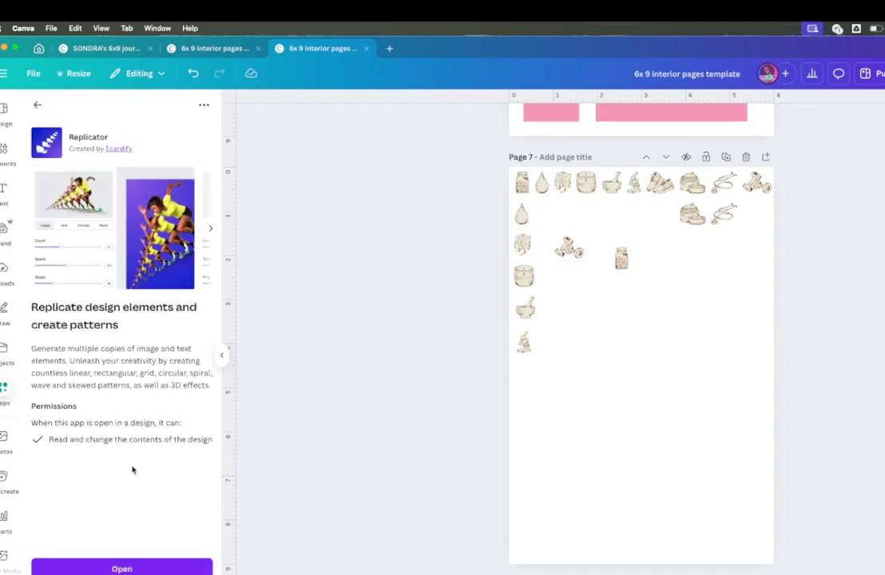
click(120, 567)
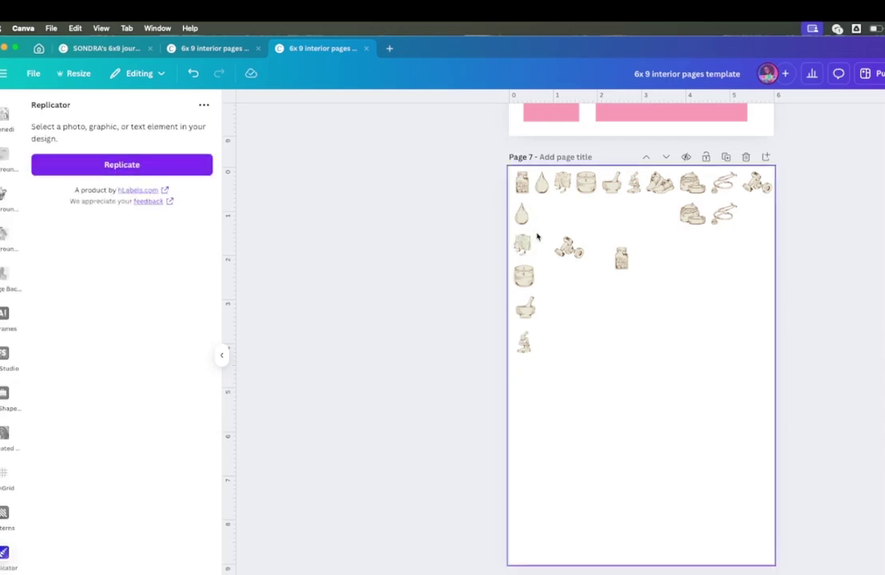
Step: Duplicate page 7 and delete every icon below the top row on the copy
click(726, 157)
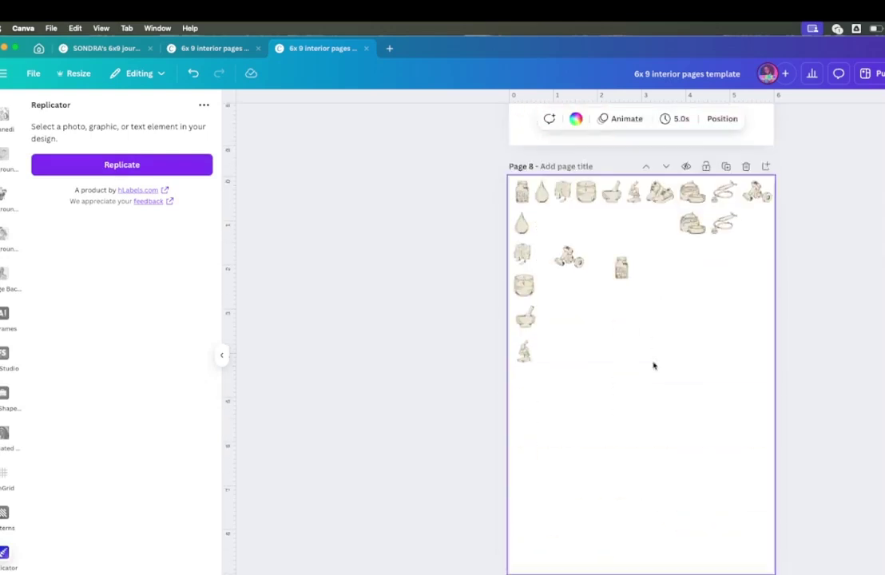
click(523, 186)
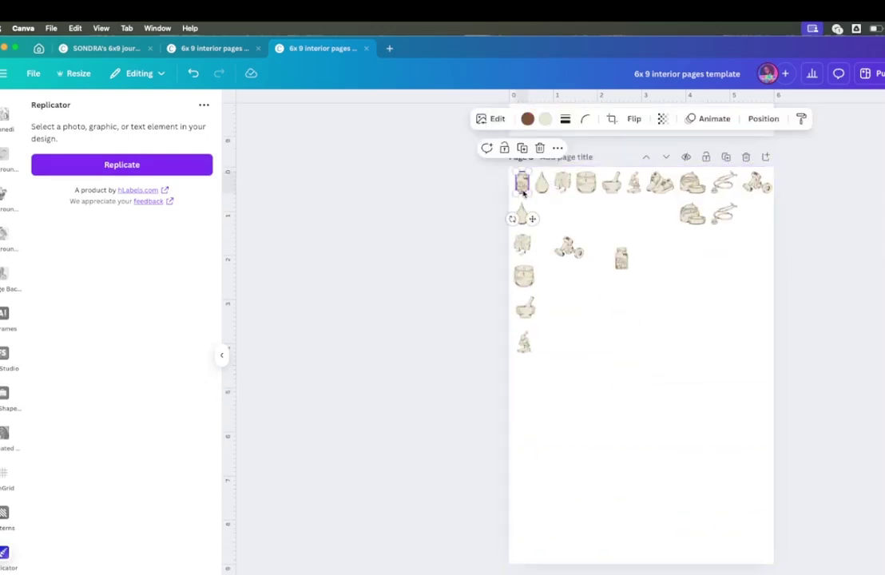
shift+click(541, 184)
shift+click(563, 185)
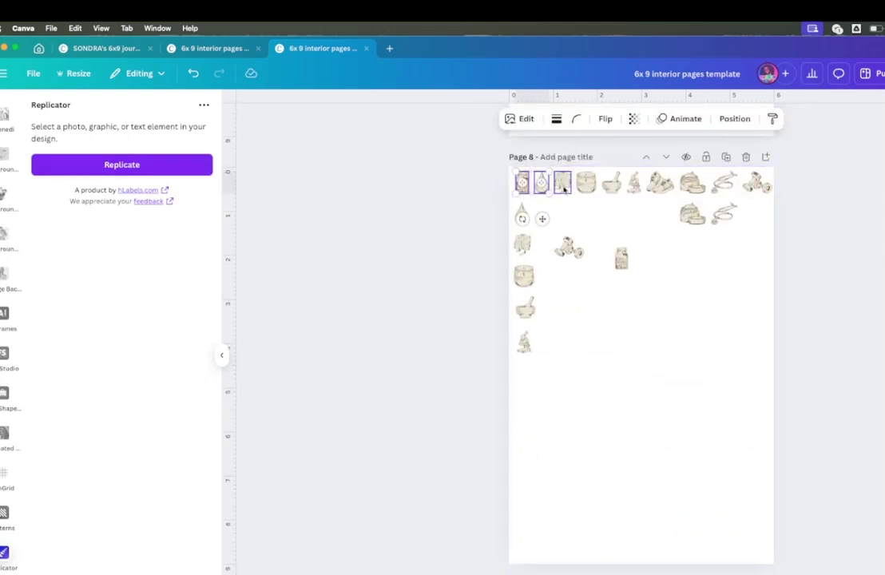
click(489, 221)
drag(492, 215, 761, 368)
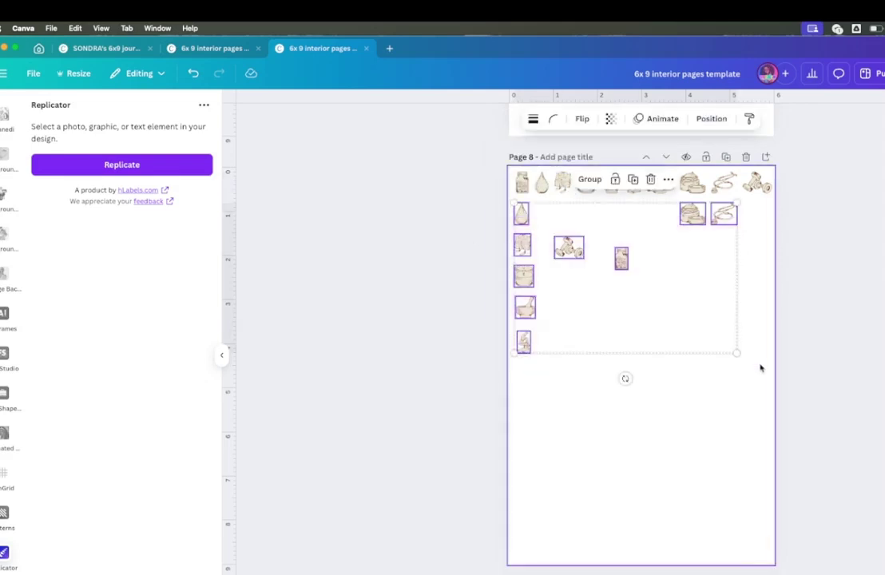
key(Delete)
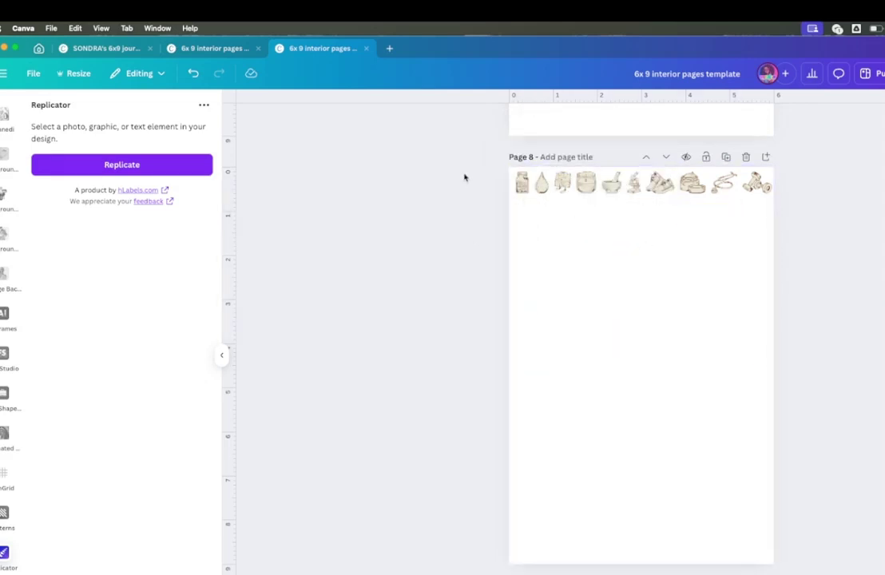
Step: Try to replicate the whole top row of individually selected icons with Replicator
drag(488, 180, 767, 187)
click(168, 164)
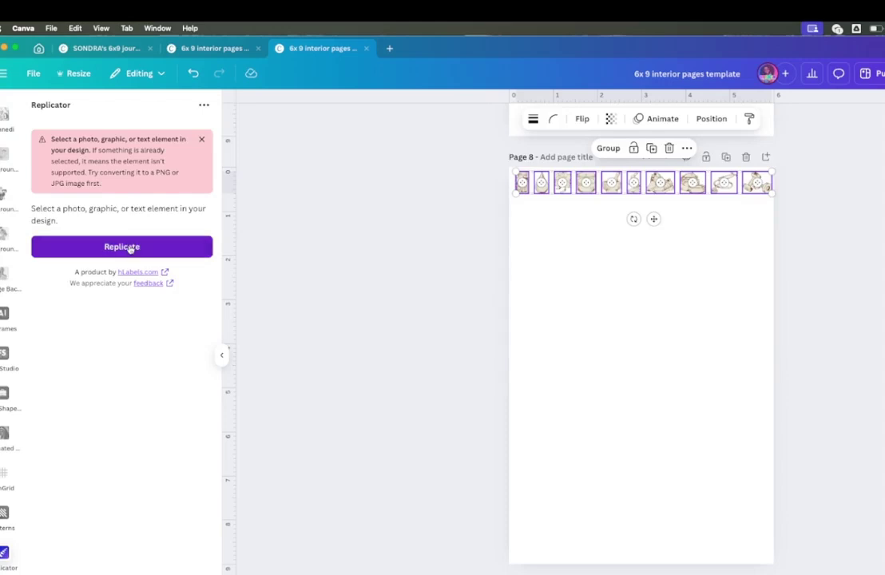
click(546, 255)
click(522, 183)
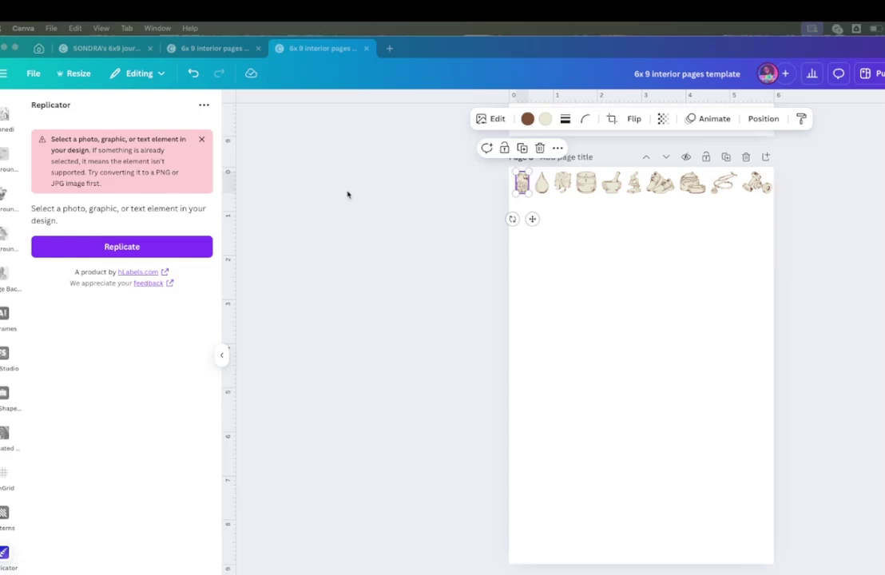
click(516, 182)
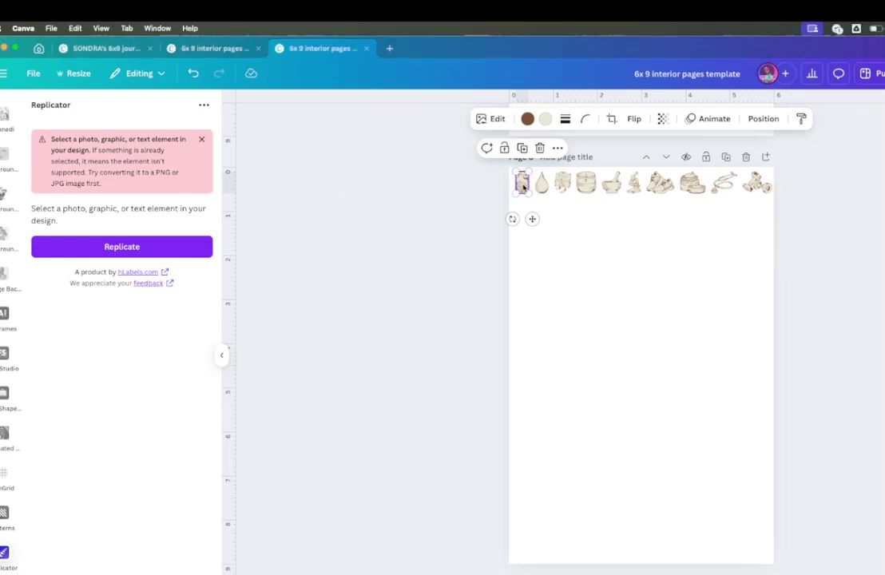
right_click(524, 186)
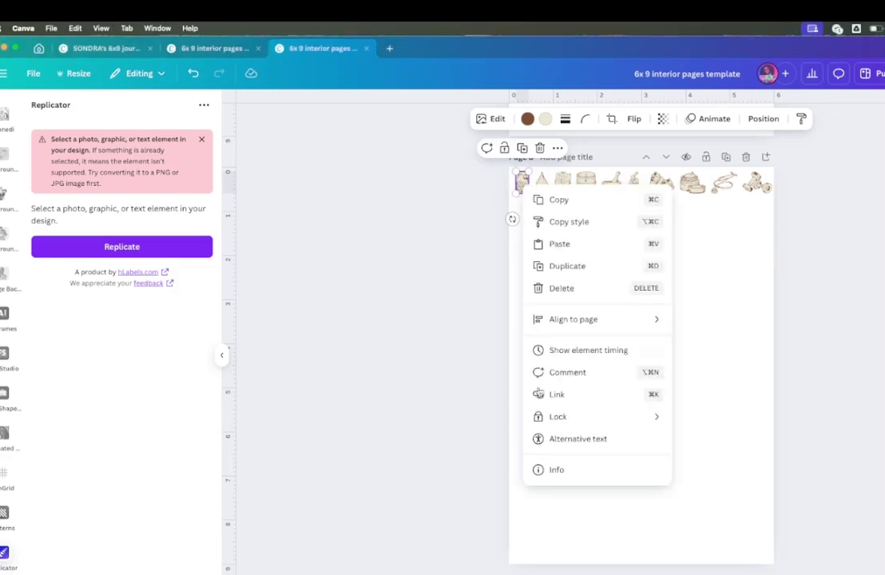
click(575, 472)
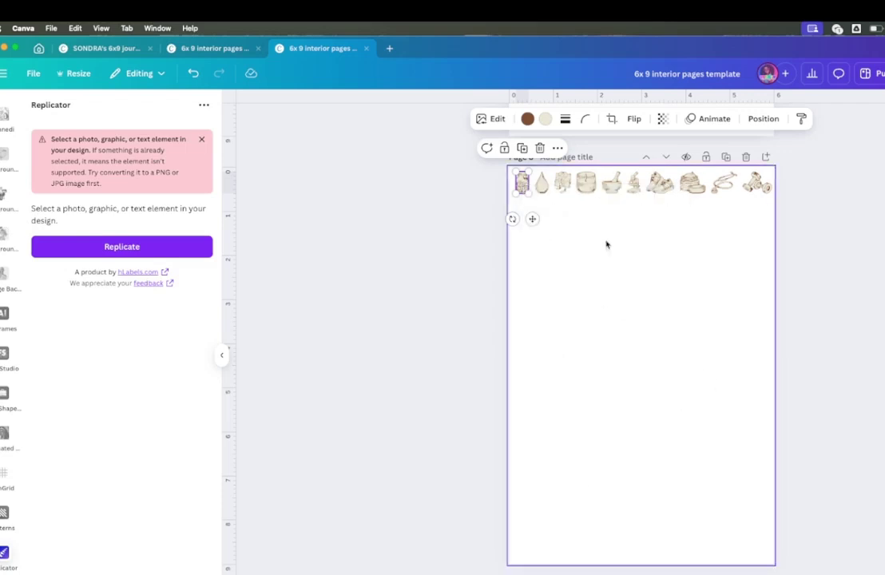
Step: Group all the icons in the top row of page 8
drag(463, 192, 769, 204)
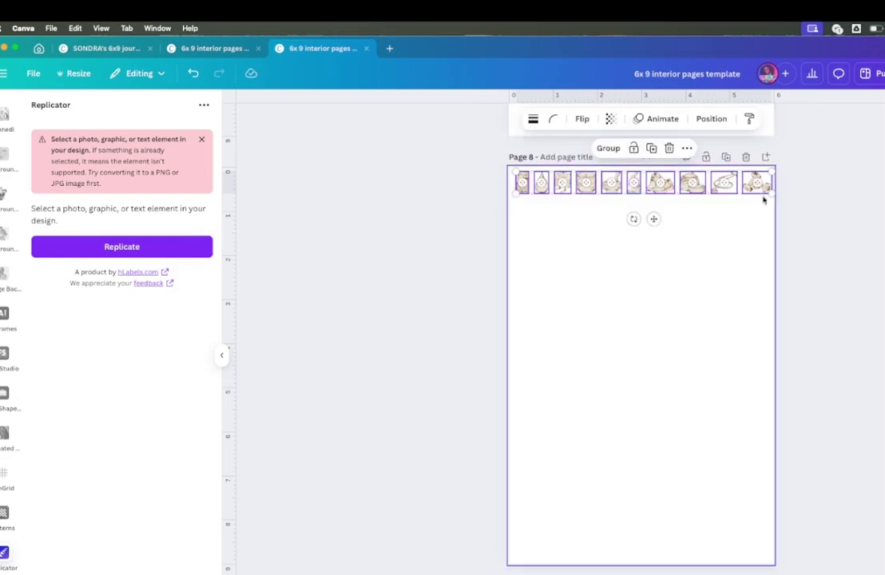
right_click(757, 184)
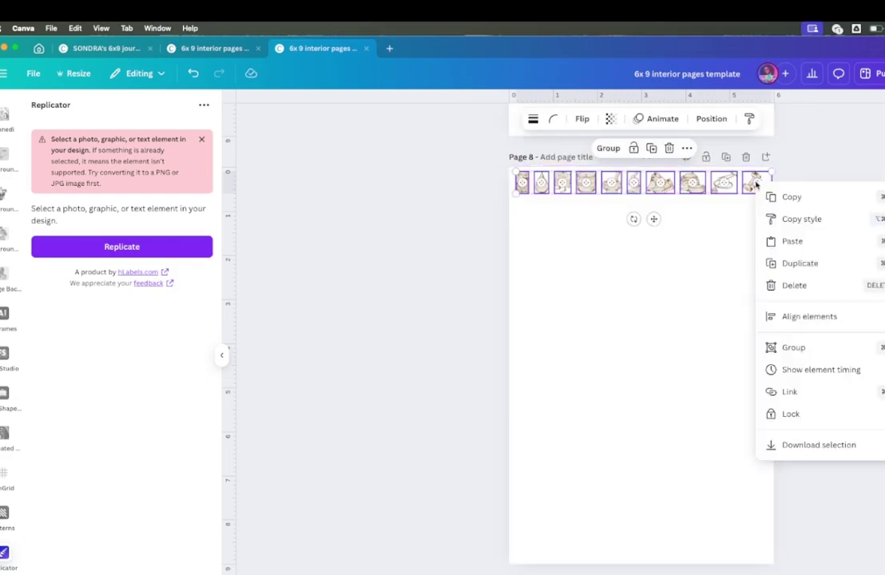
click(795, 348)
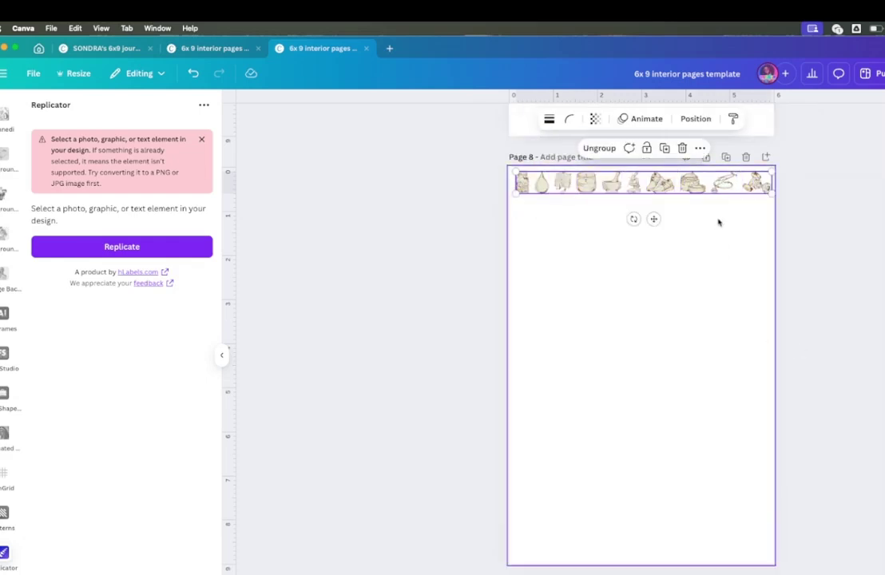
Step: Download the grouped icon row as a PNG with a transparent background, saved in Downloads as "pattern"
right_click(709, 185)
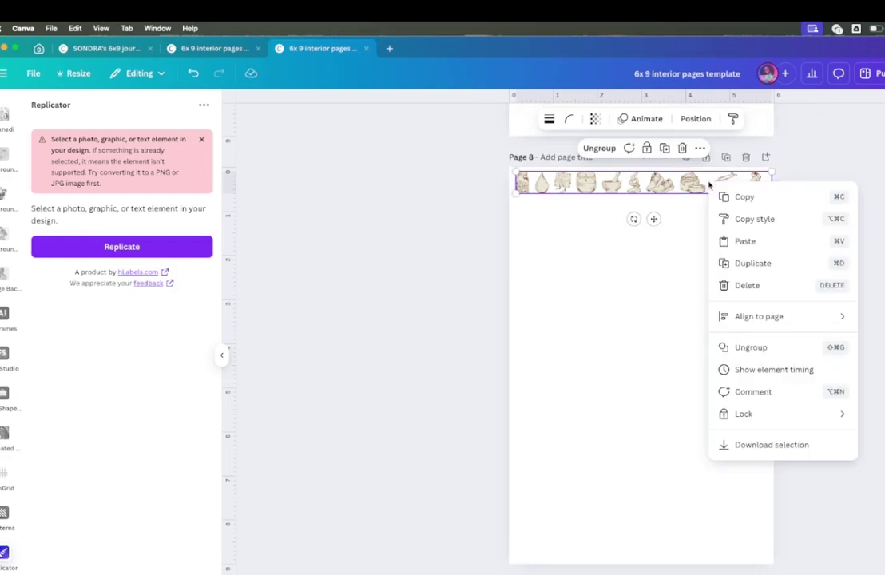
click(758, 444)
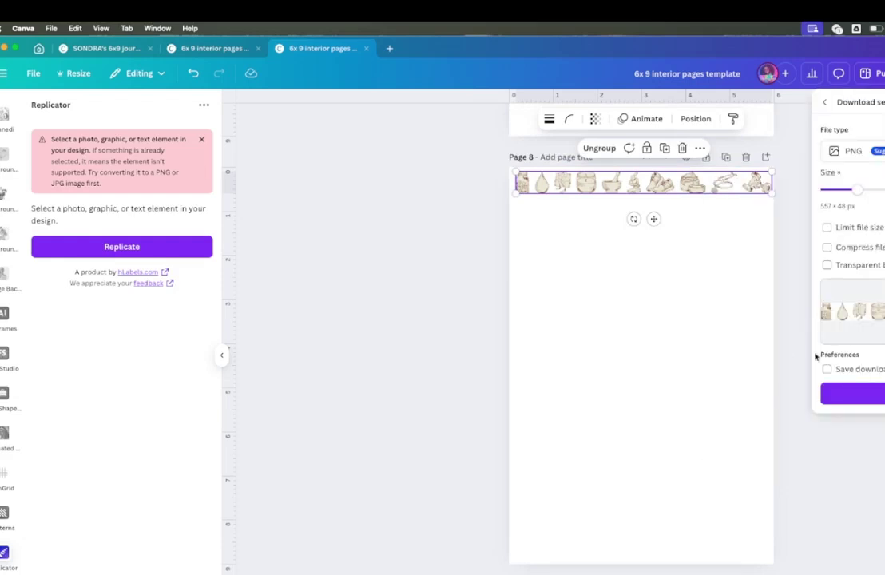
click(829, 265)
click(855, 395)
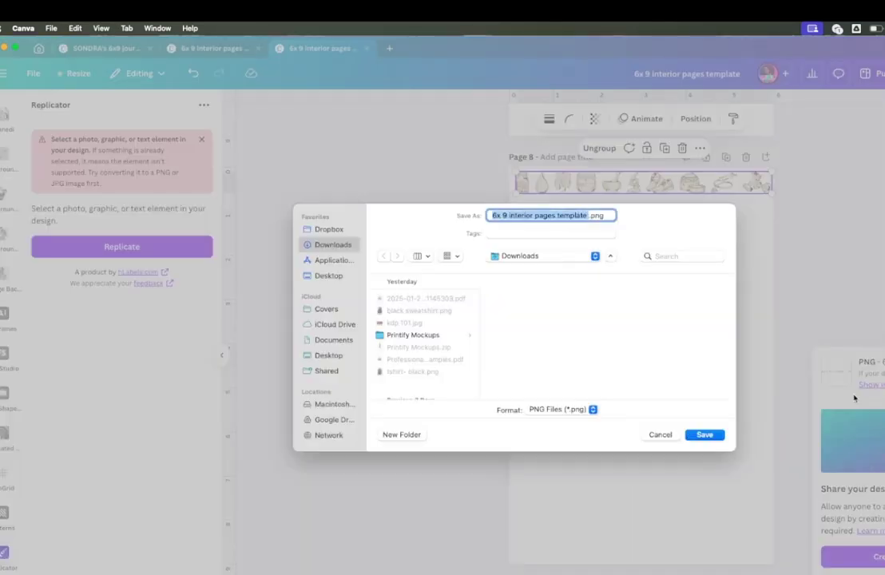
text(pattern)
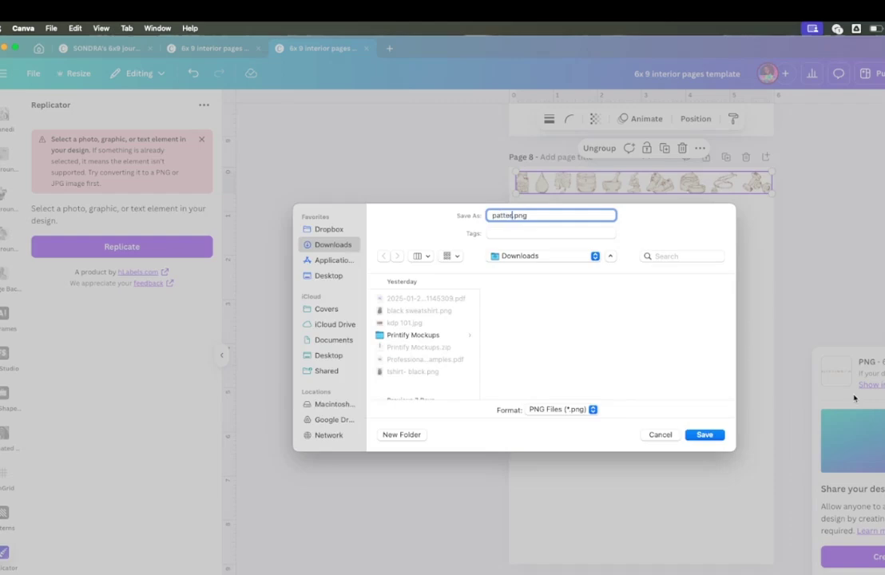
click(714, 438)
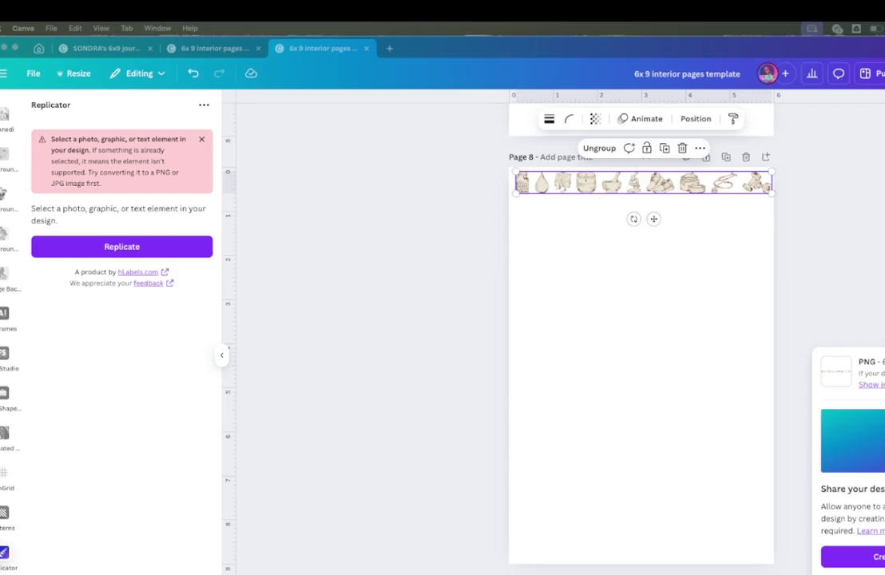
Step: Try to replicate the grouped icon row with Replicator
click(167, 247)
click(619, 342)
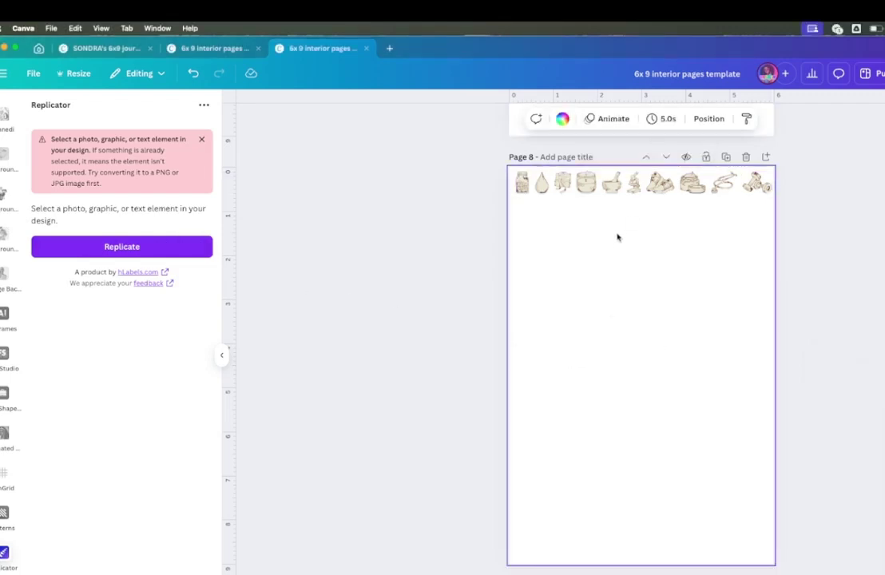
Step: Upload the downloaded icon-row PNG and place it on page 8
scroll(10, 247, up, 5)
scroll(10, 248, up, 3)
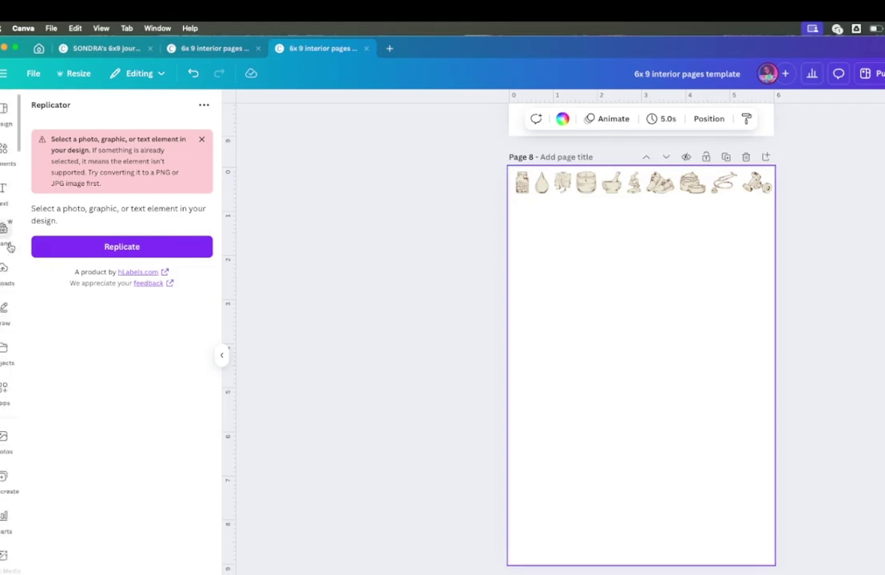
click(5, 270)
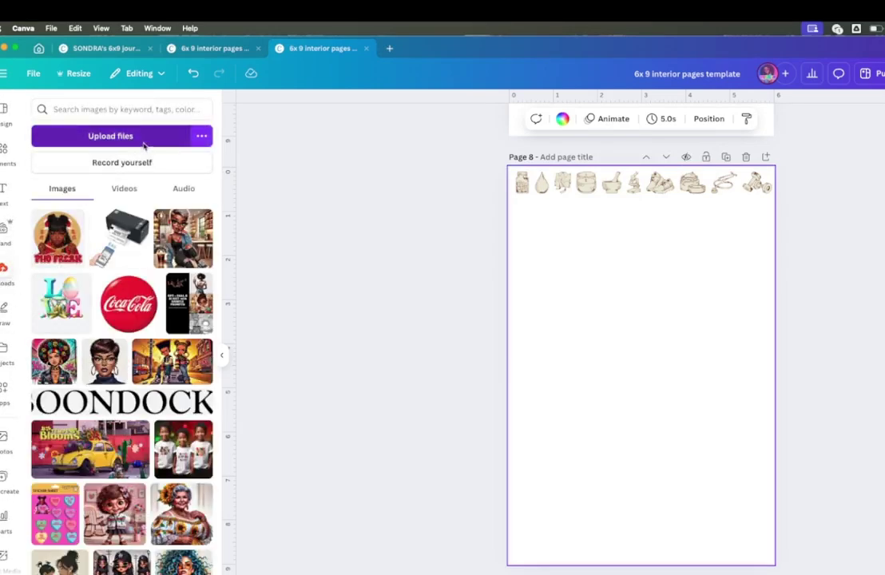
click(122, 134)
double_click(398, 286)
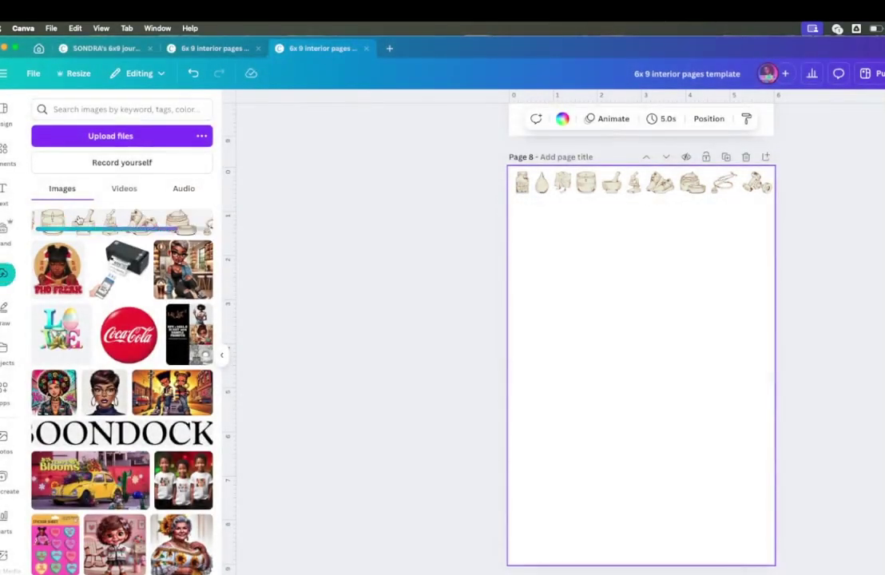
click(78, 221)
Step: Load the placed icon-row image into Replicator for replication
scroll(10, 469, down, 6)
scroll(8, 479, down, 5)
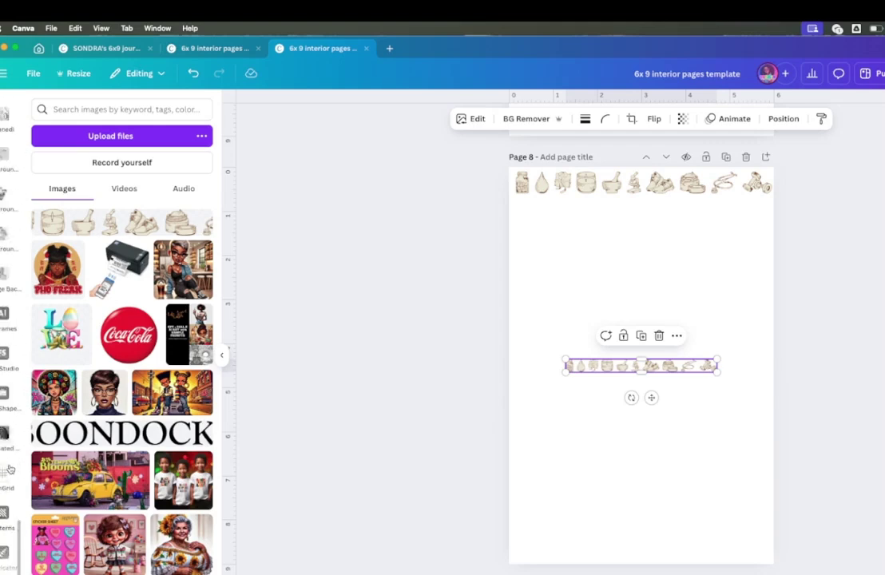
click(5, 556)
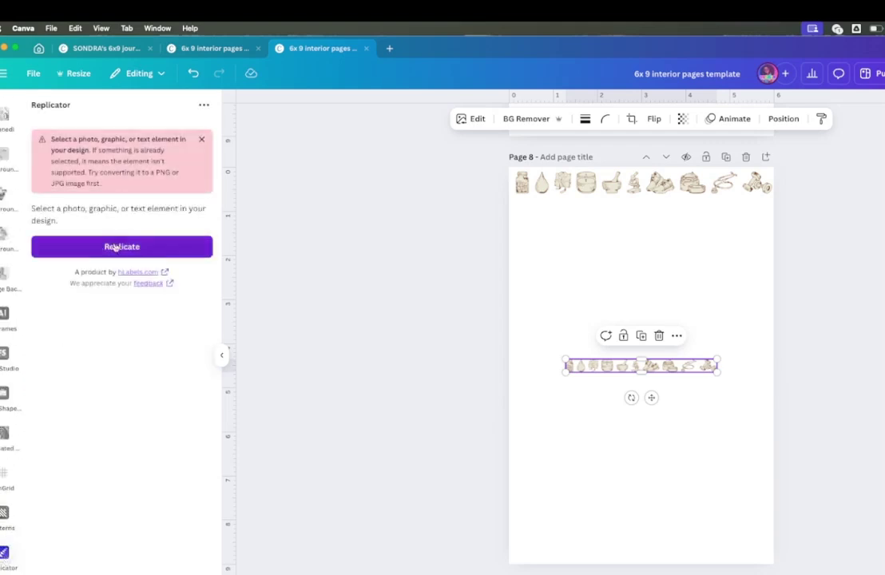
click(552, 380)
click(574, 366)
click(151, 242)
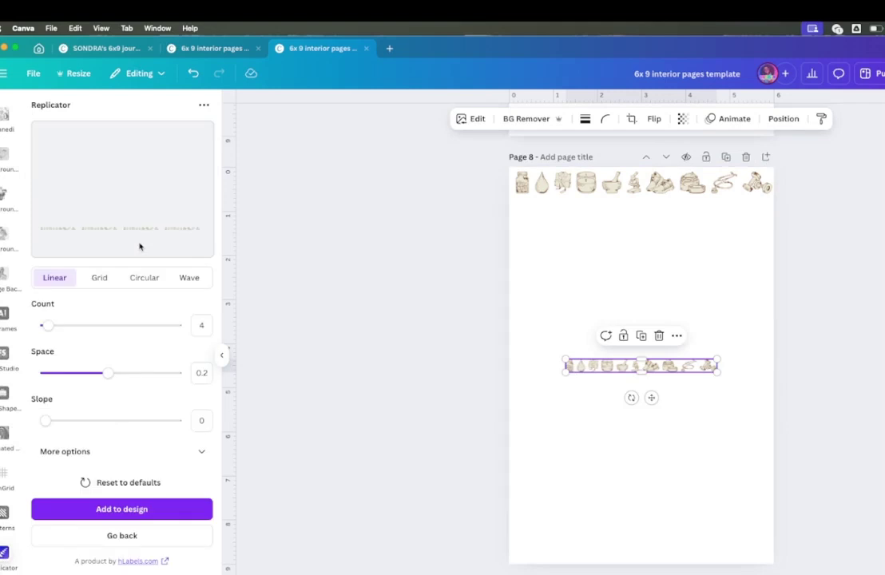
Step: Add a Grid replication of the strip with 2 columns and 2 rows, and move it above the placed image
click(101, 277)
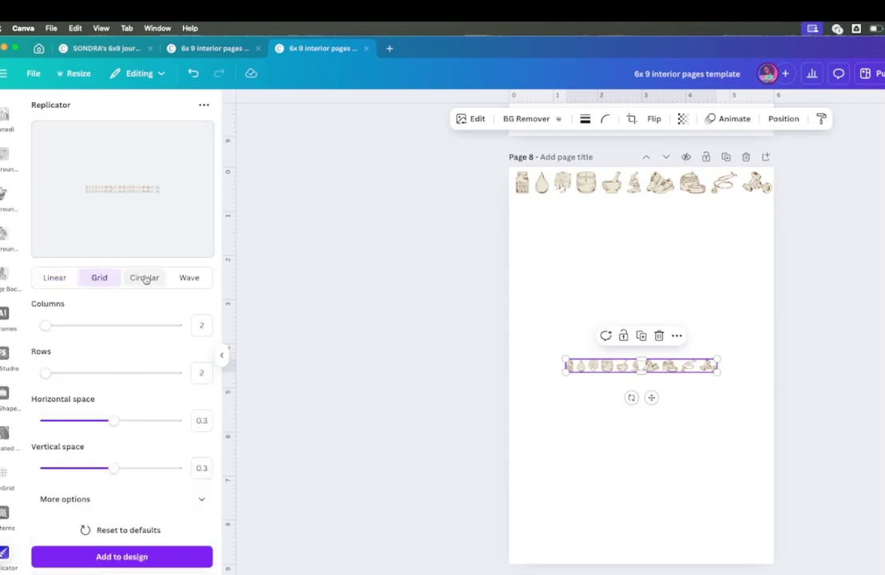
click(152, 277)
click(185, 277)
click(102, 278)
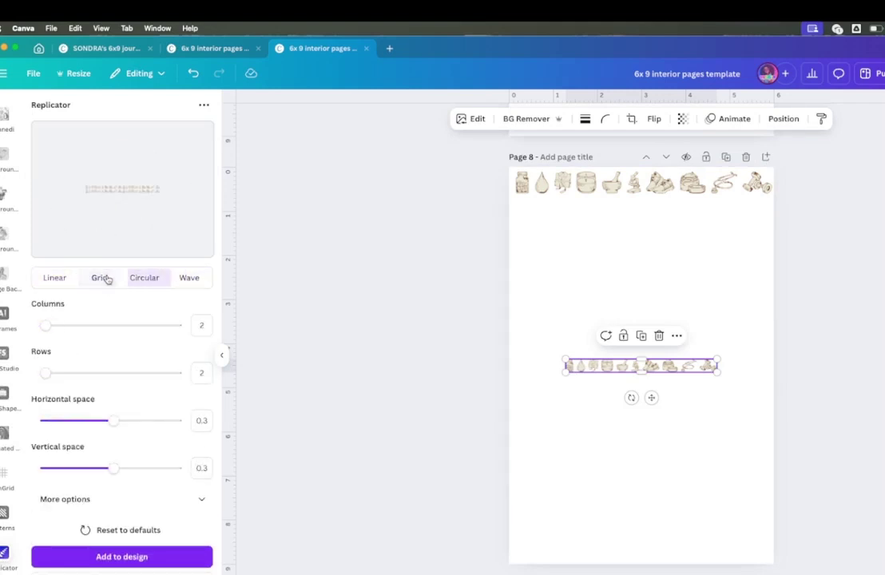
click(142, 557)
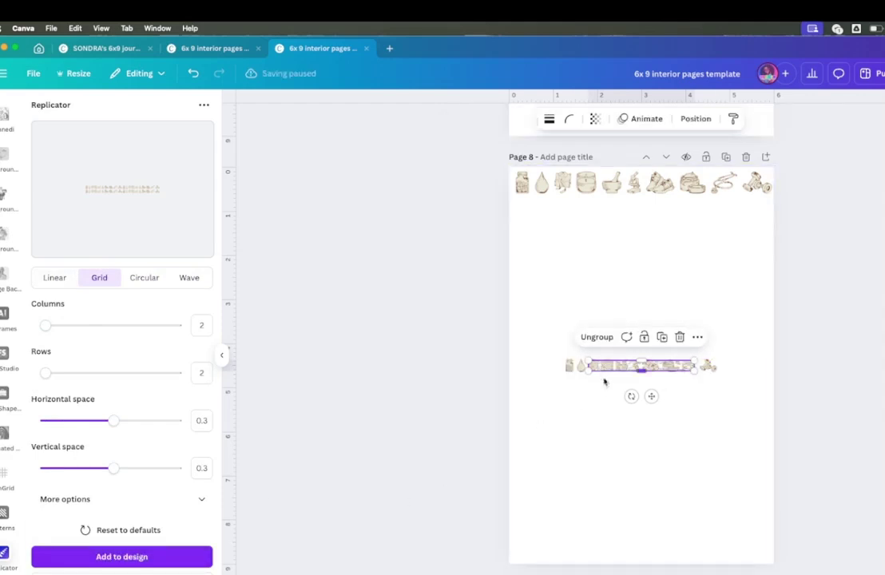
click(589, 411)
drag(637, 368, 632, 307)
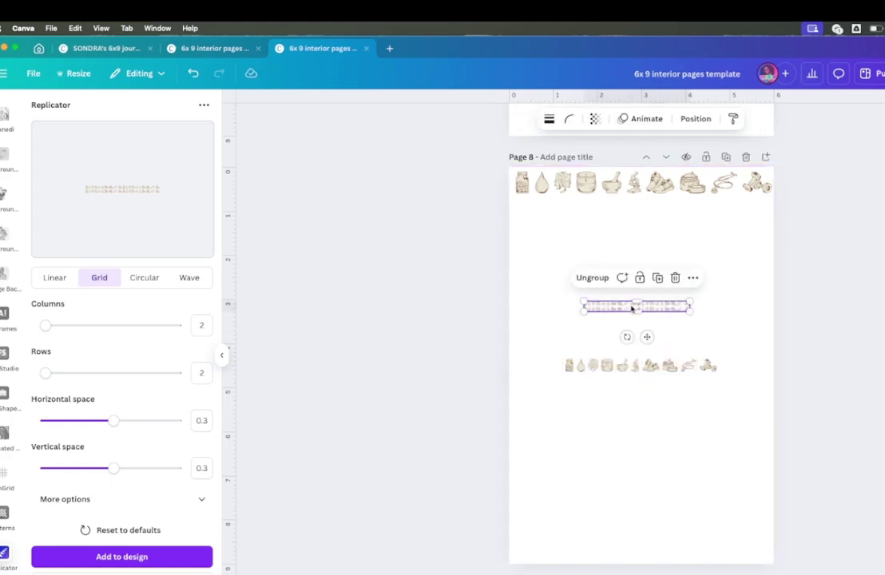
Step: Delete the replicated grid and the placed icon-row image from page 8
click(675, 278)
click(625, 365)
click(659, 337)
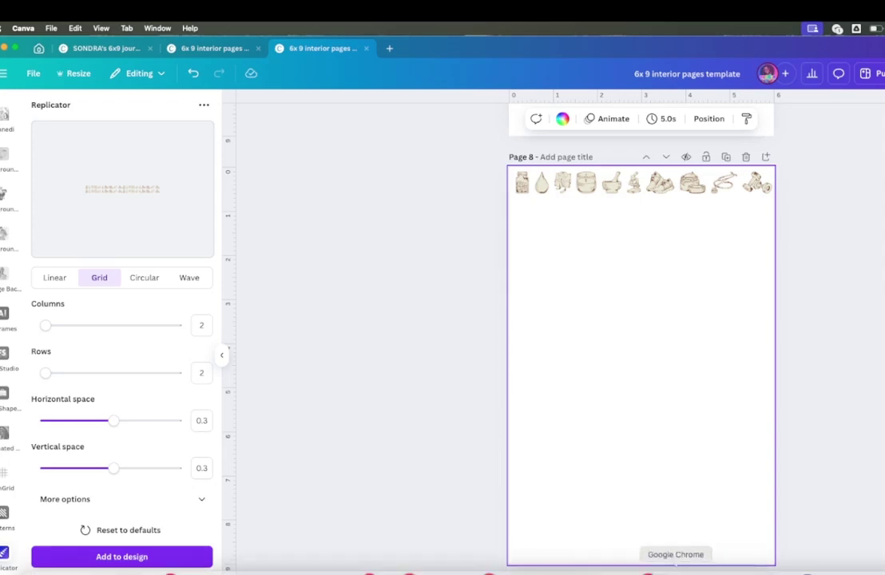
Step: Ungroup the icon row at the top of page 8
click(527, 192)
click(551, 239)
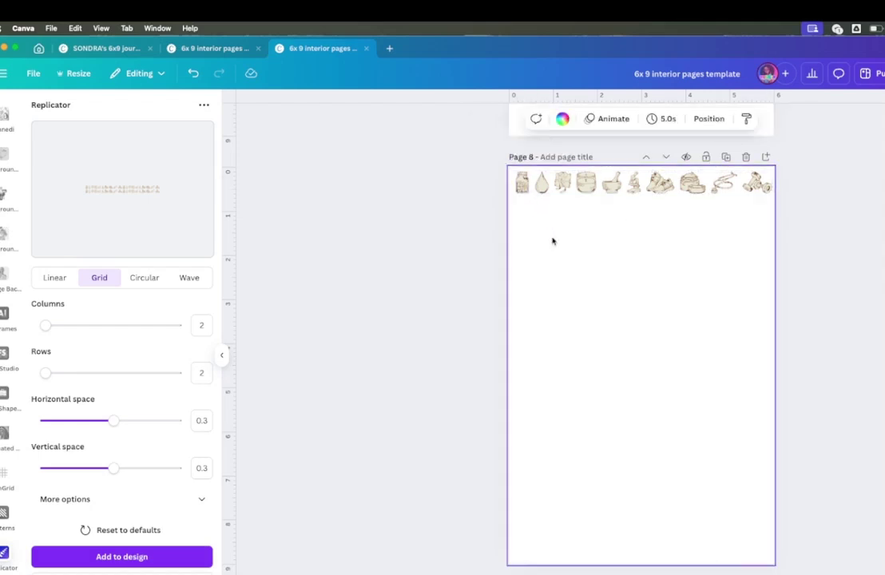
click(527, 191)
click(601, 148)
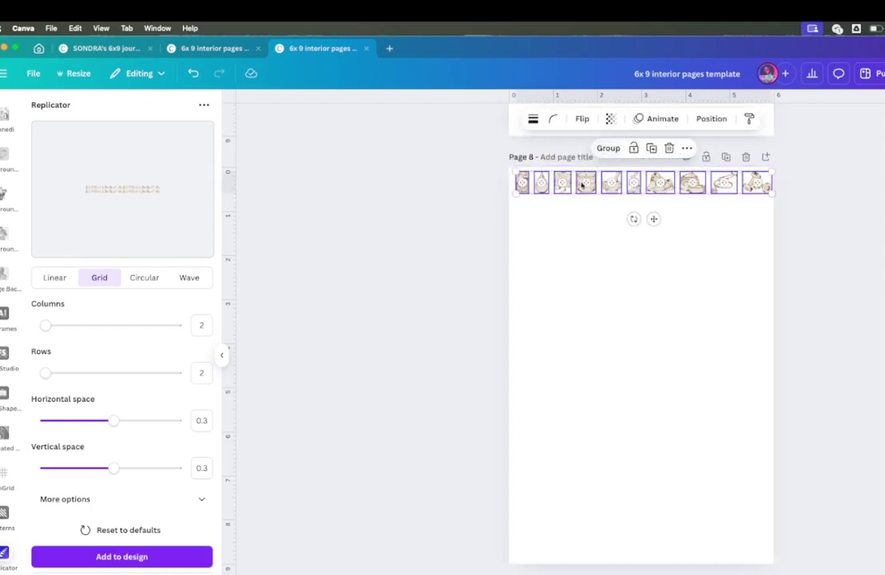
Step: Duplicate the sneakers icon from page 7's top row and place the copy below the microscope in the first column
click(551, 234)
click(541, 183)
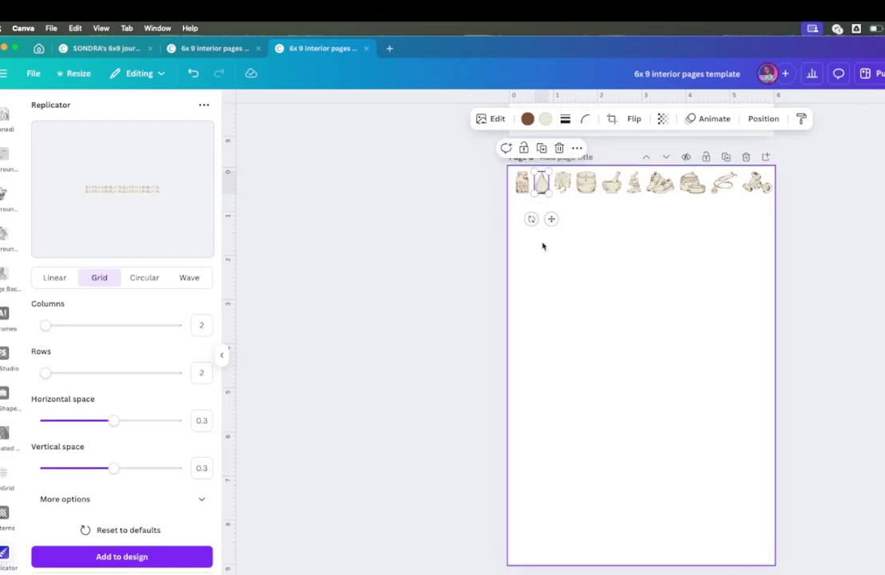
scroll(555, 258, up, 3)
scroll(555, 258, up, 5)
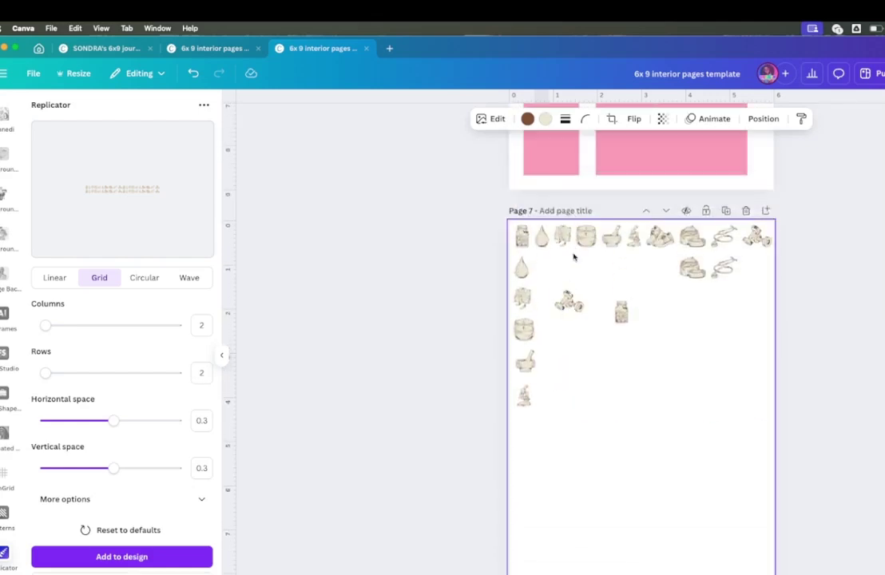
click(660, 240)
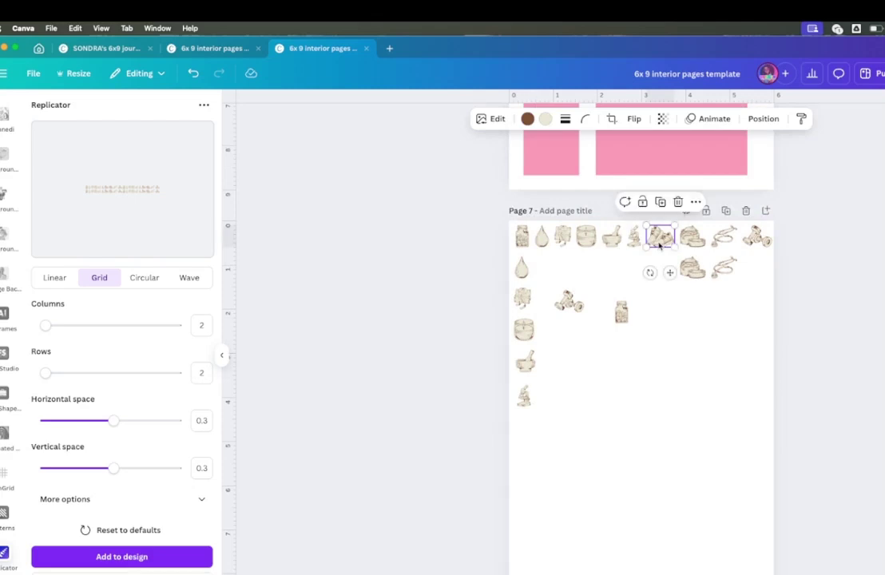
drag(673, 271, 529, 459)
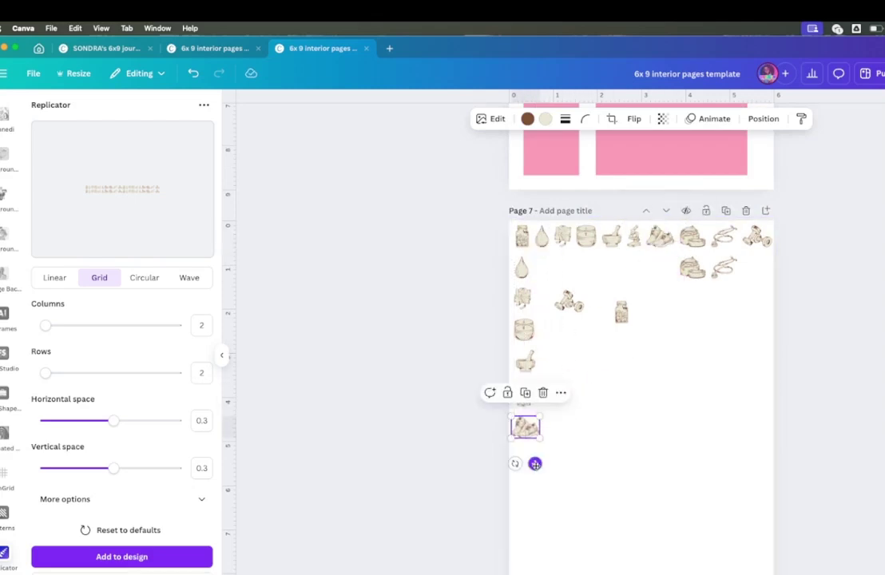
Step: Extend page 7's first column below the sneakers with the cream jar, stethoscope and dumbbell icons
click(691, 236)
click(693, 206)
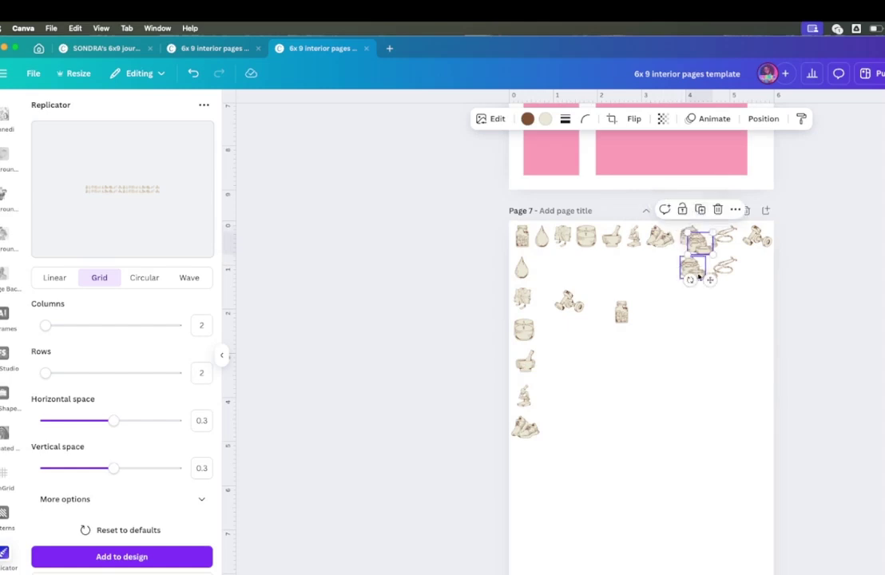
drag(705, 279, 540, 501)
drag(724, 265, 528, 492)
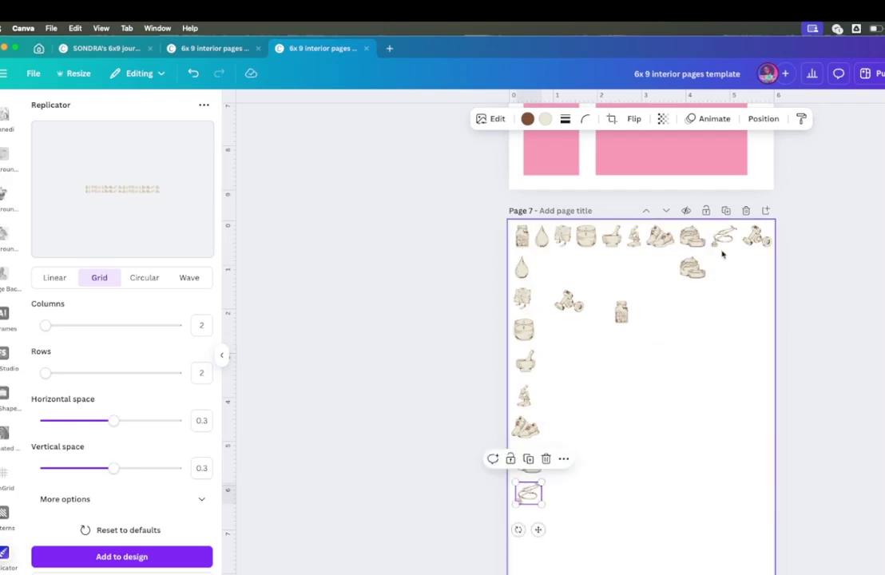
click(754, 237)
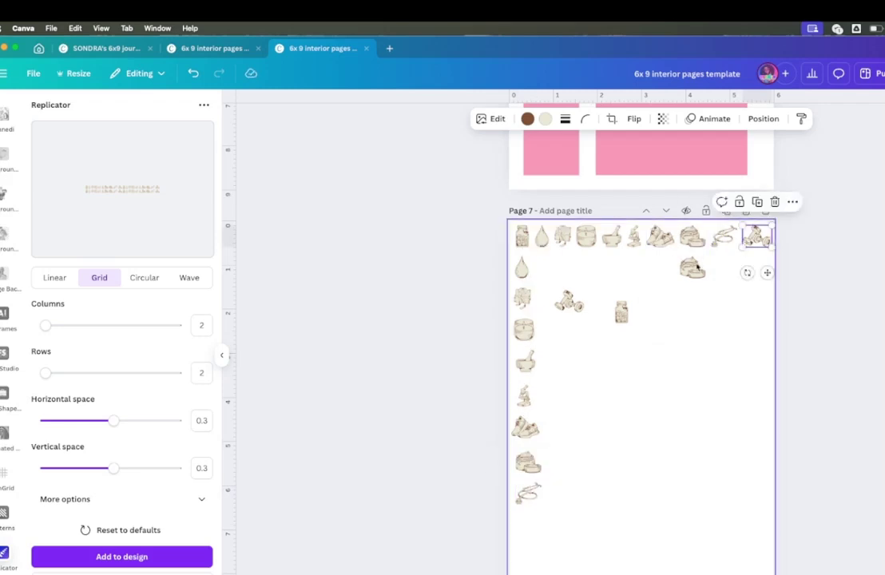
click(575, 302)
drag(575, 303, 533, 526)
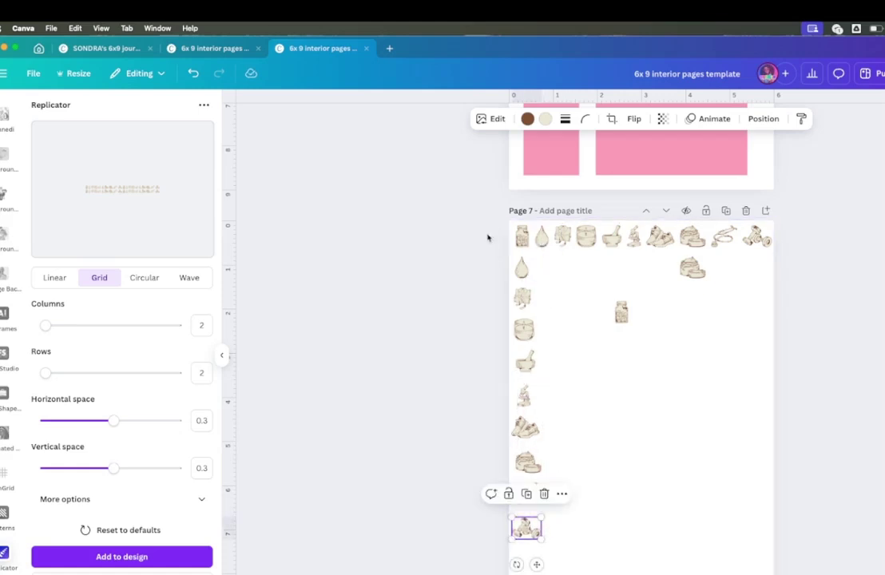
Step: Center-align the ten icons of page 7's first column, tidy up their spacing and shift the column slightly toward the page edge
drag(520, 204, 537, 539)
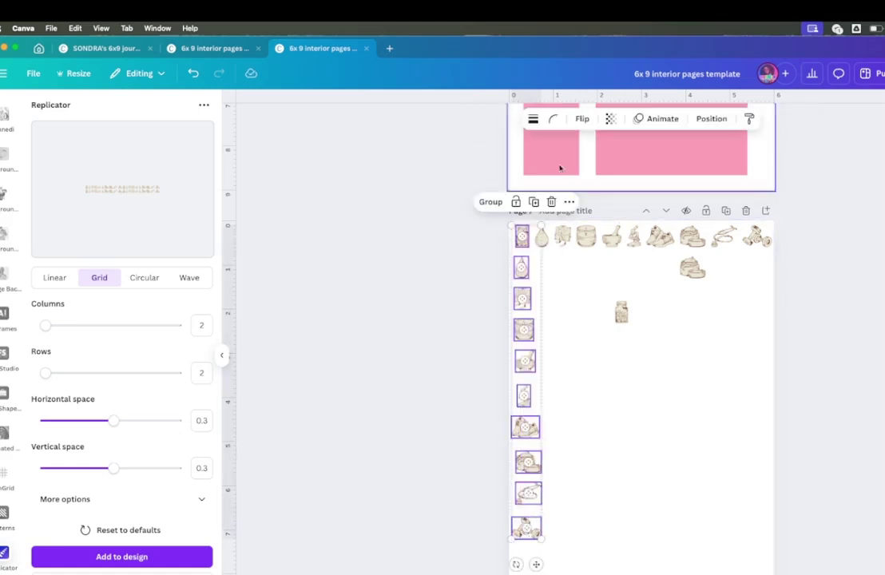
click(712, 118)
click(55, 375)
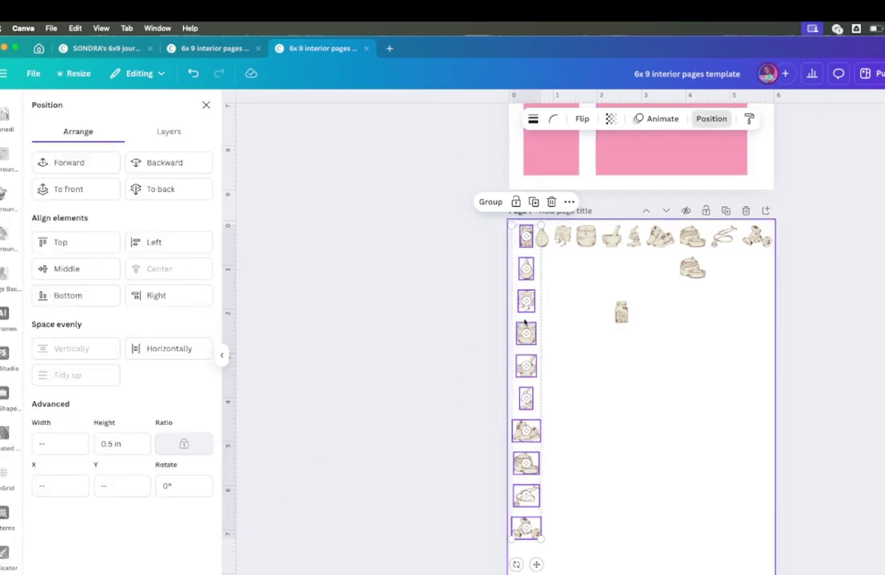
drag(527, 330, 533, 329)
click(564, 405)
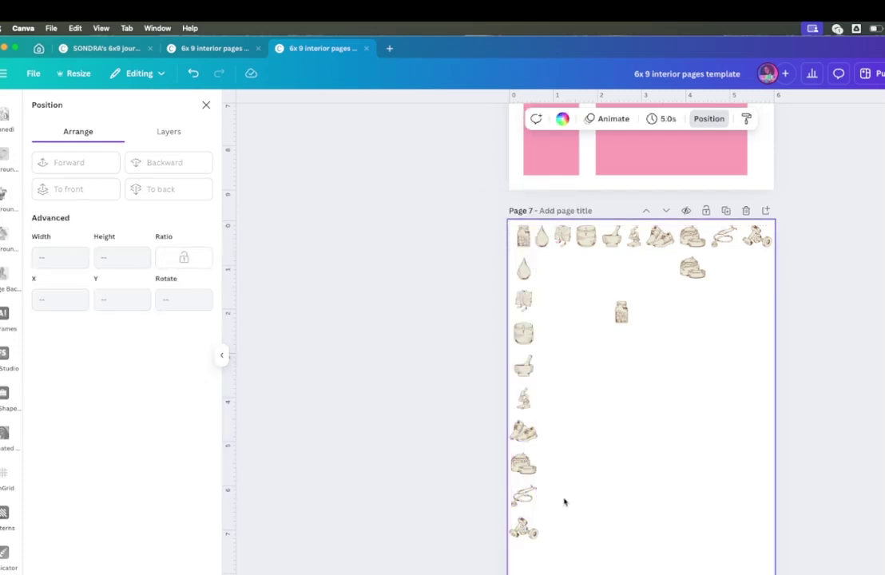
Step: Delete the stray bottle and cream jar icons in the open area of page 7
drag(624, 273, 707, 318)
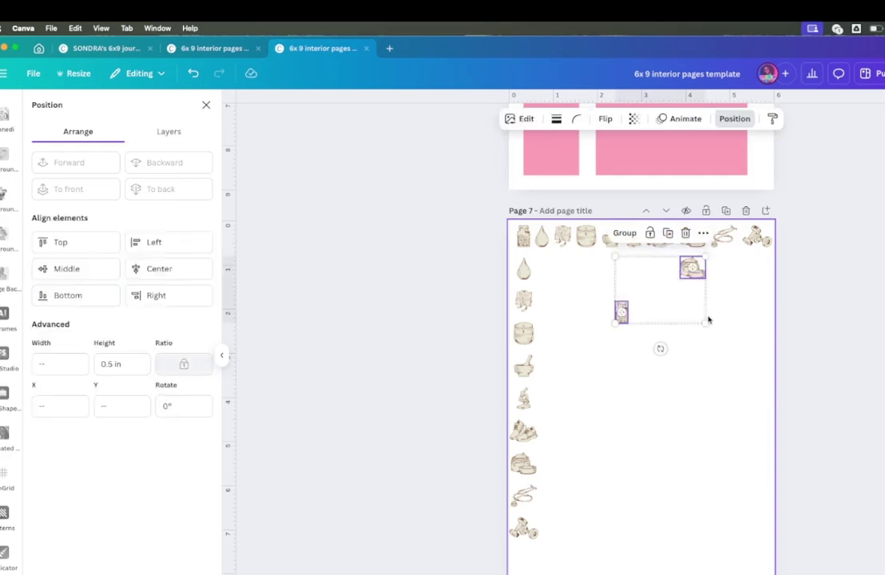
key(Delete)
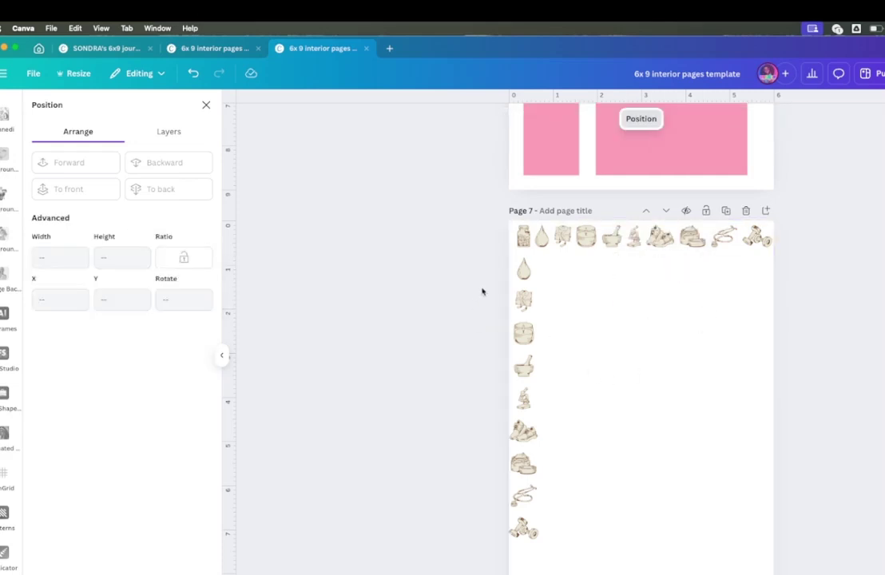
Step: Place copies of the top row's third icon and the candle beside the water drop in the second row
click(526, 306)
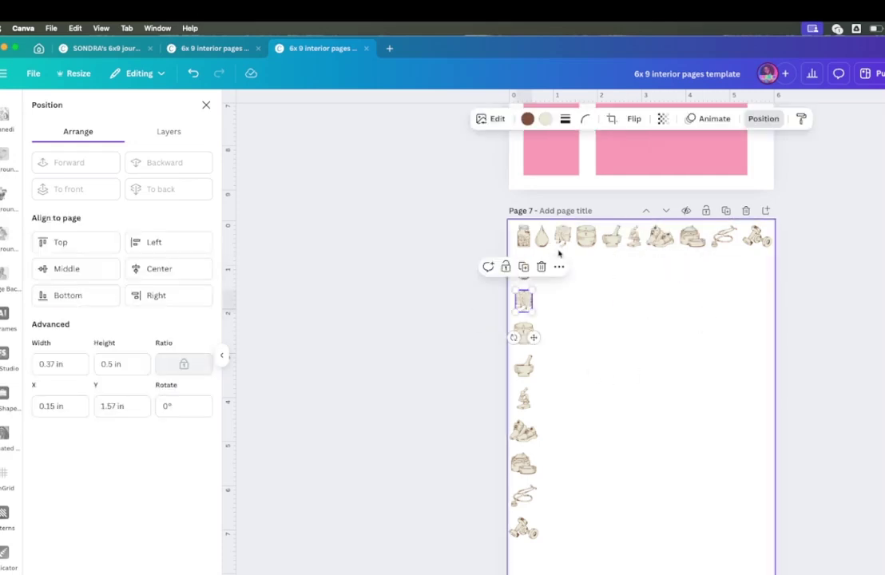
click(522, 264)
drag(533, 311, 544, 270)
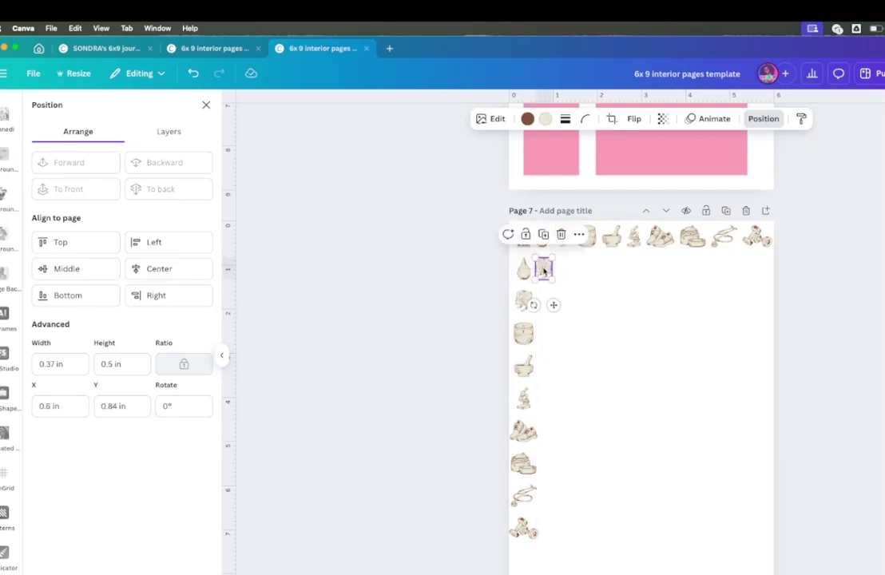
click(586, 295)
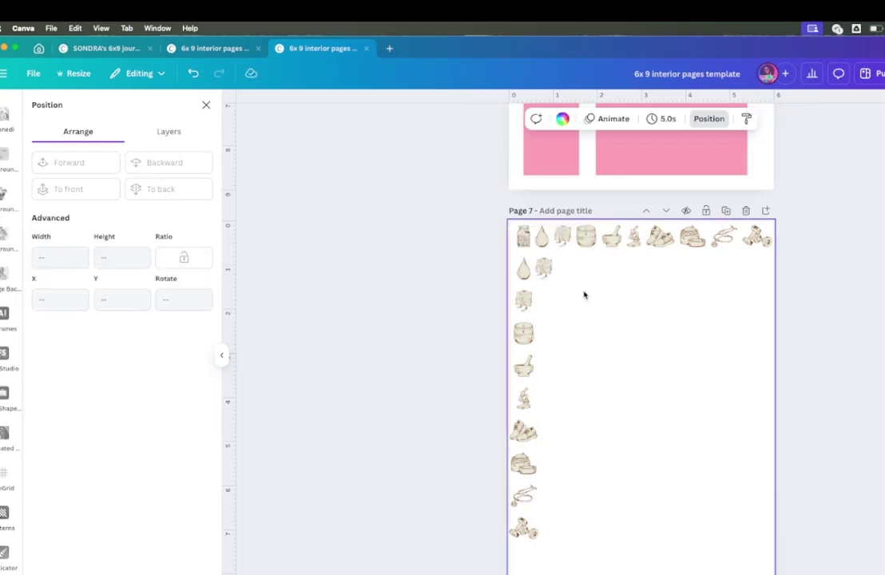
click(589, 242)
drag(593, 243, 566, 269)
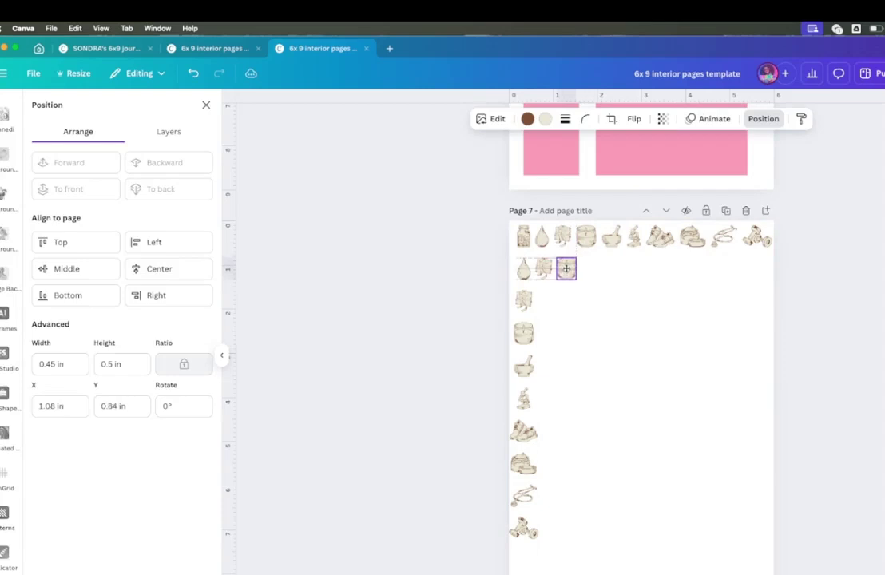
Step: Add a candle copy to the third row and mortar copies to the ends of the second, third and fourth rows
click(565, 268)
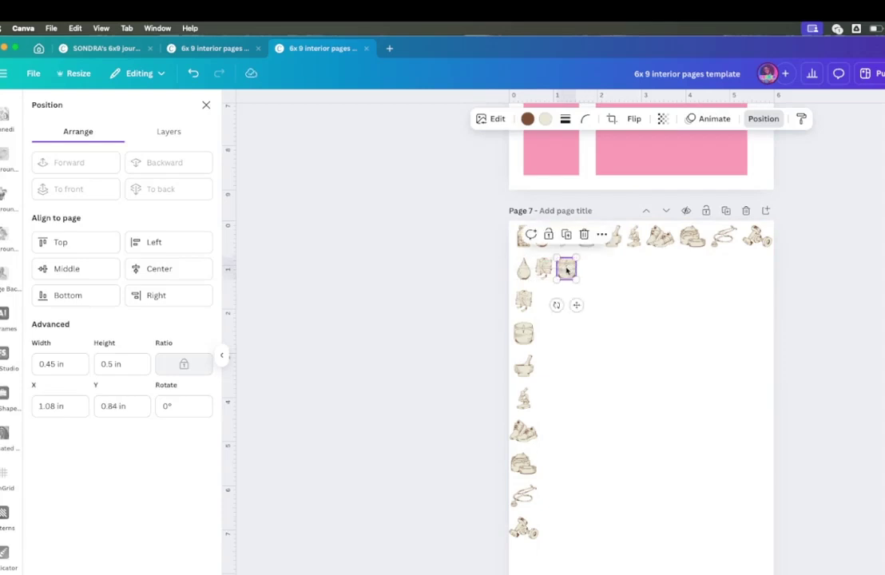
drag(565, 270, 548, 301)
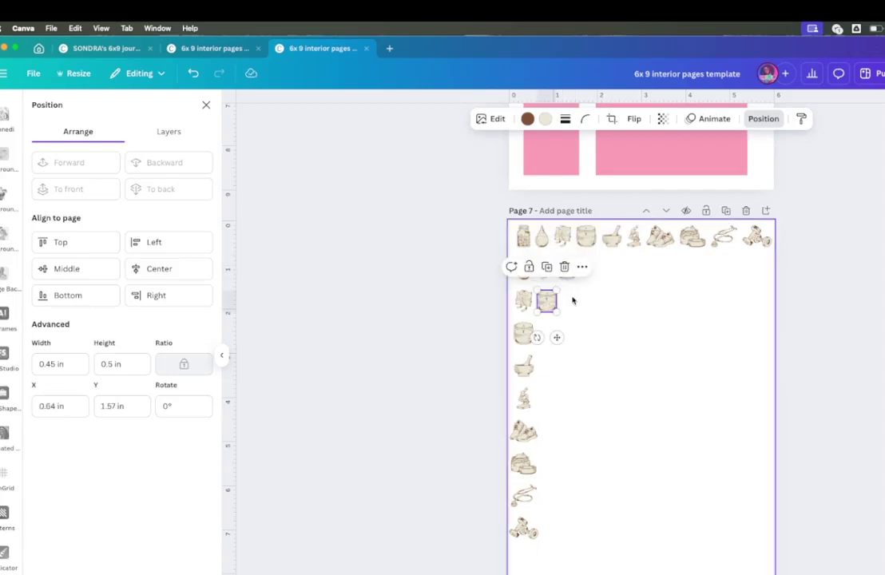
click(573, 300)
click(612, 237)
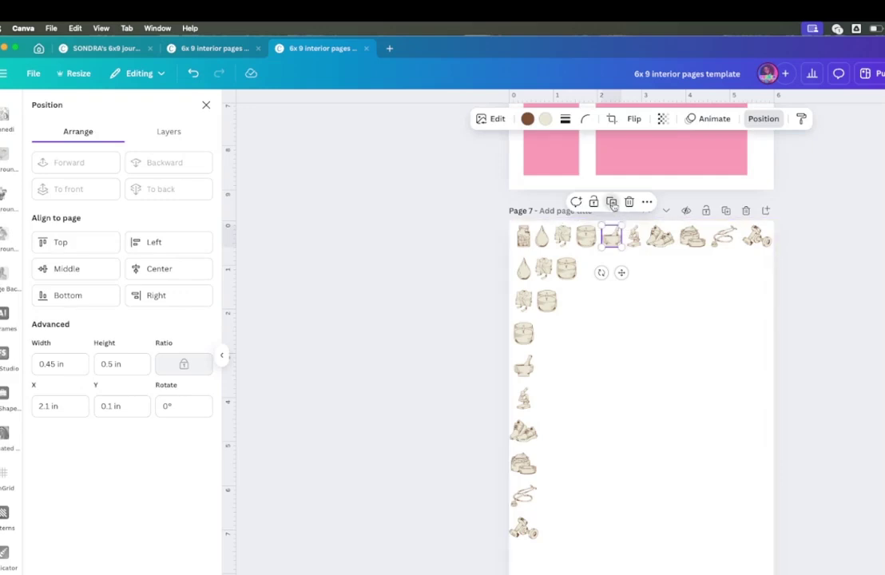
drag(621, 249, 573, 302)
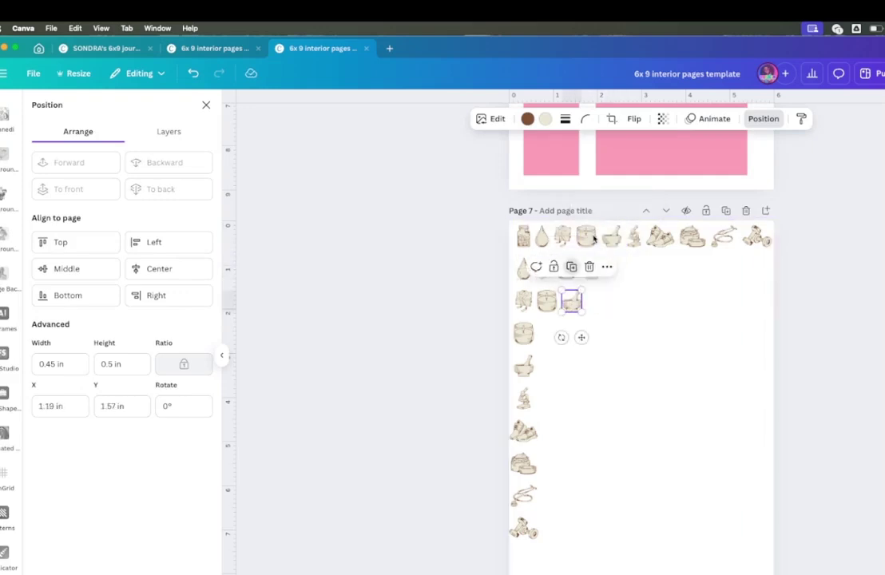
drag(594, 238, 574, 270)
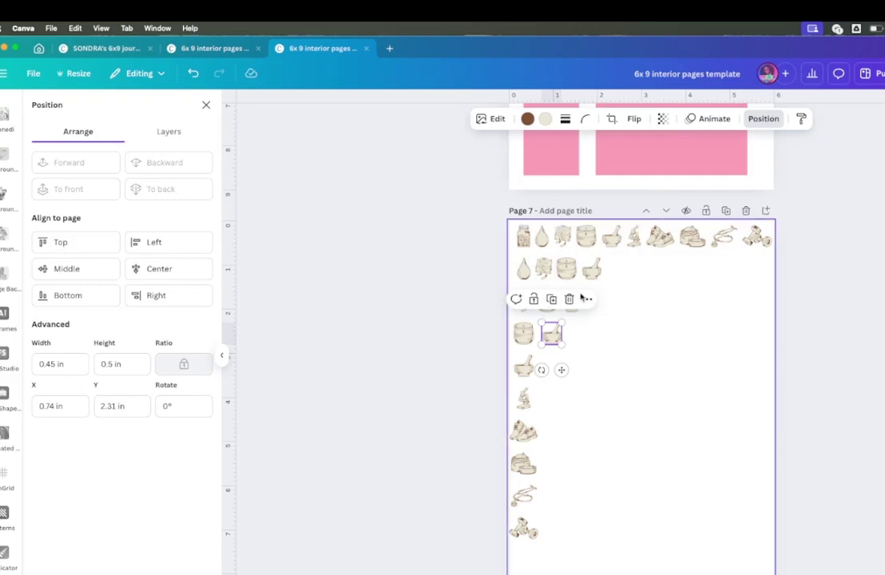
click(624, 332)
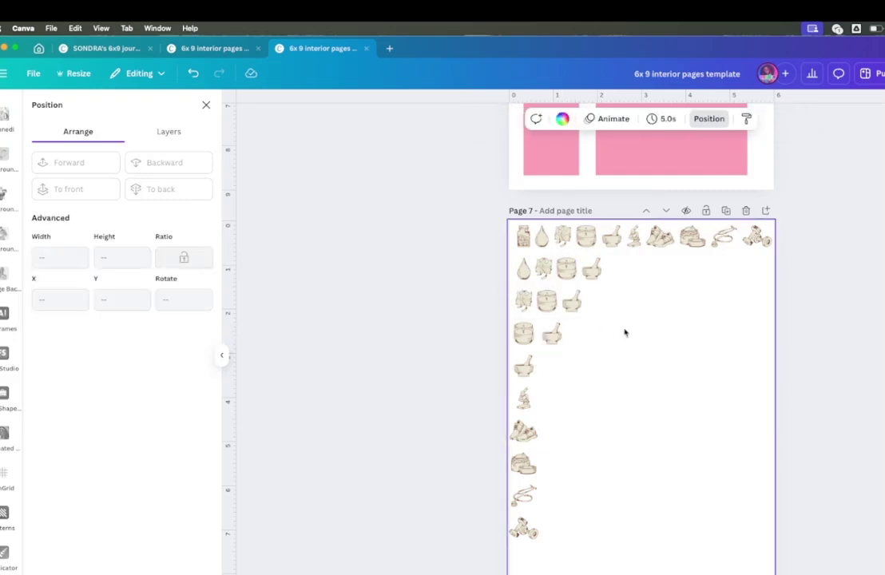
Step: Examine how the icon rows are arranged in the coffee-cup pattern on page 12, and return to page 7
click(635, 238)
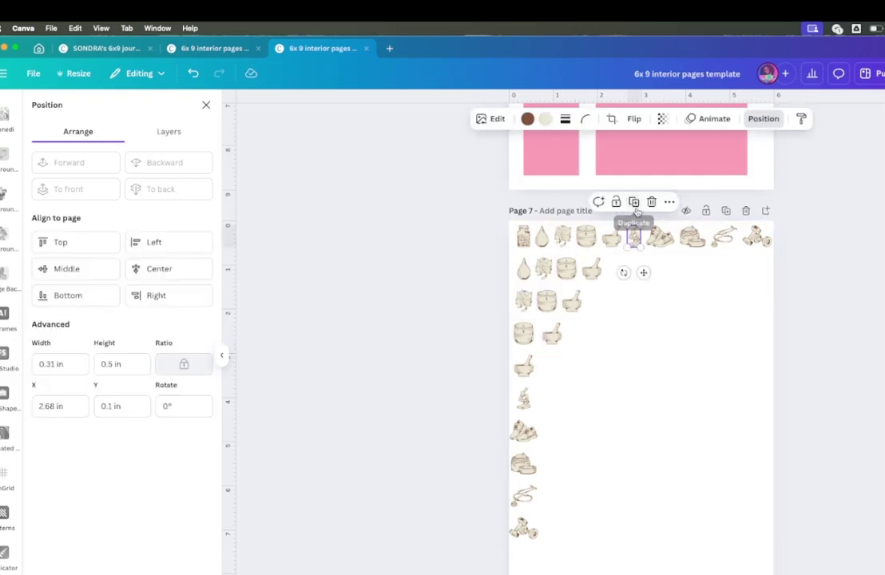
scroll(628, 352, down, 15)
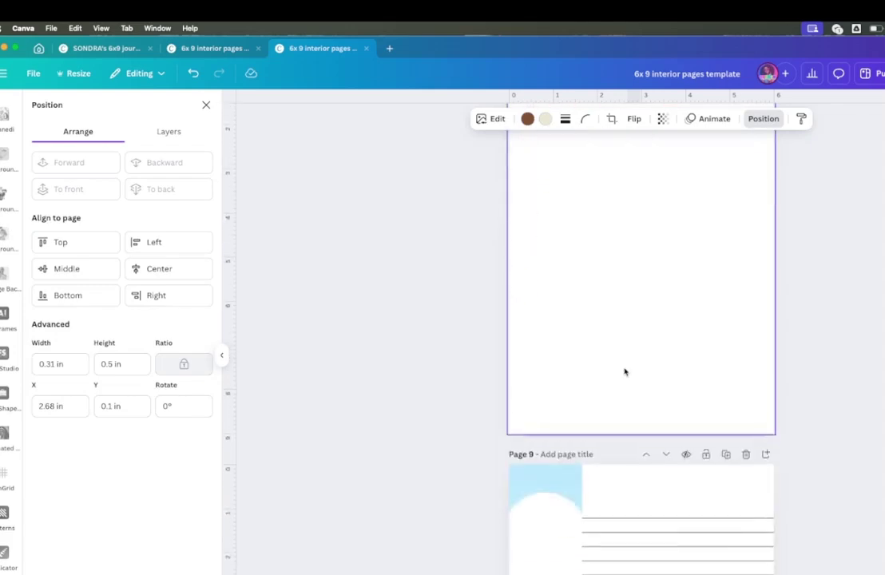
scroll(625, 373, down, 10)
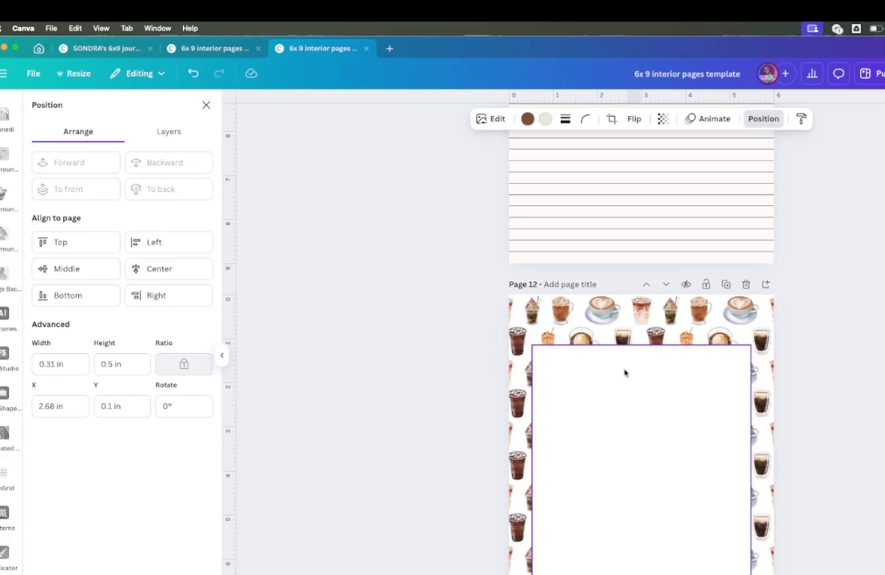
scroll(624, 373, up, 20)
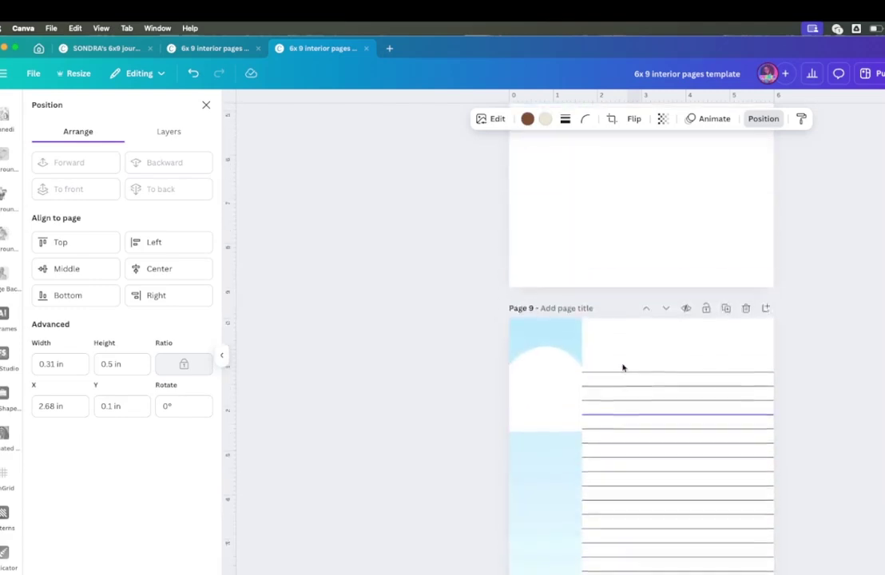
scroll(623, 369, up, 10)
scroll(623, 366, down, 5)
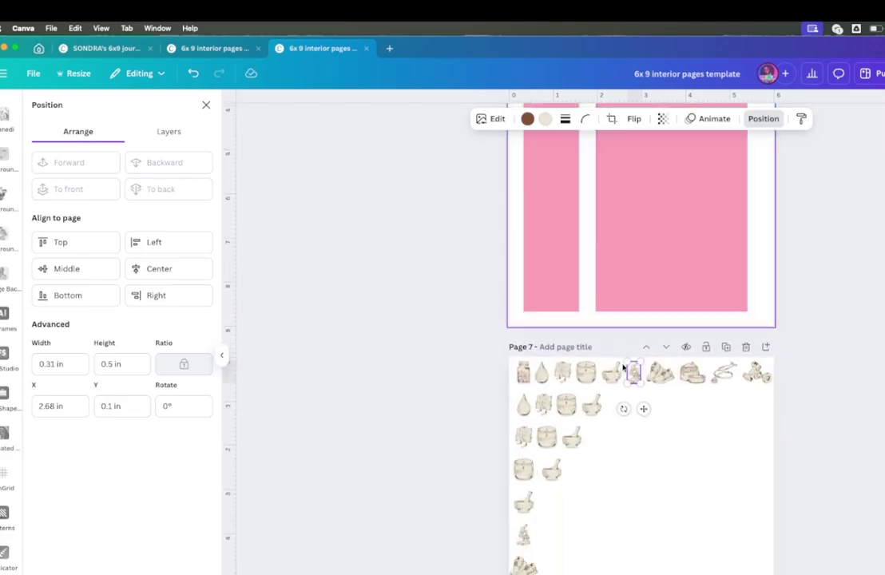
Step: Delete the second row of icons, from the water drop to the mortar, on page 7
click(615, 389)
drag(626, 360, 470, 365)
key(Delete)
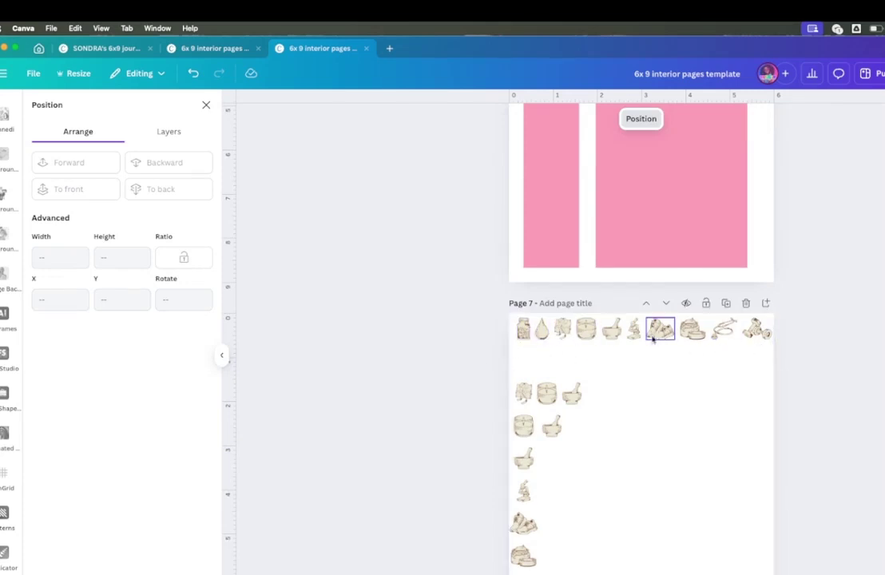
Step: Move the sneakers, cream jar, stethoscope and dumbbell icons from the top row into a second row at Y 0.73 in
click(665, 369)
drag(666, 370, 778, 309)
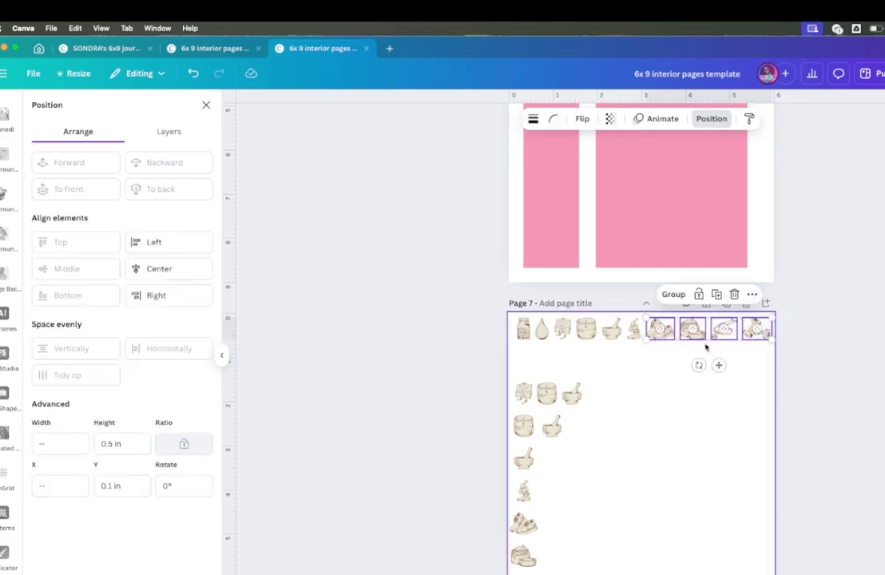
drag(718, 365, 594, 393)
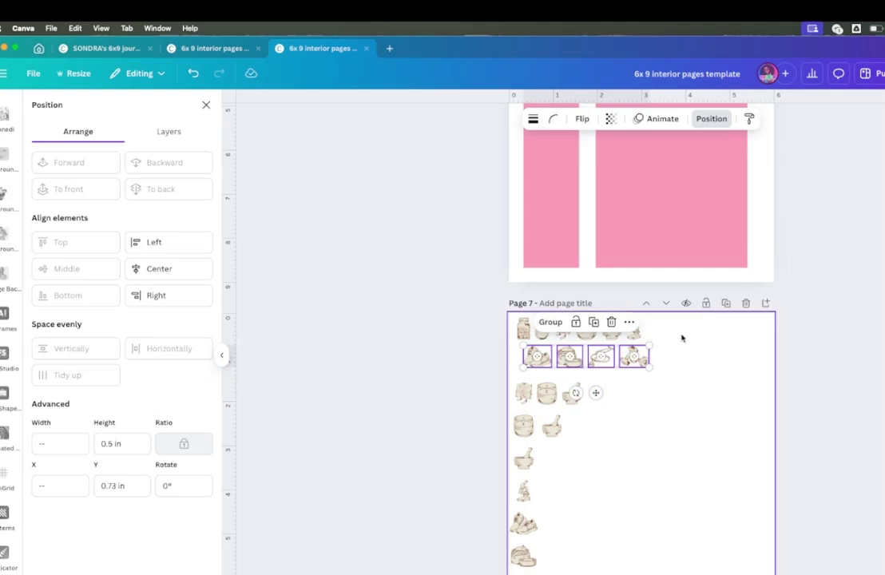
click(664, 332)
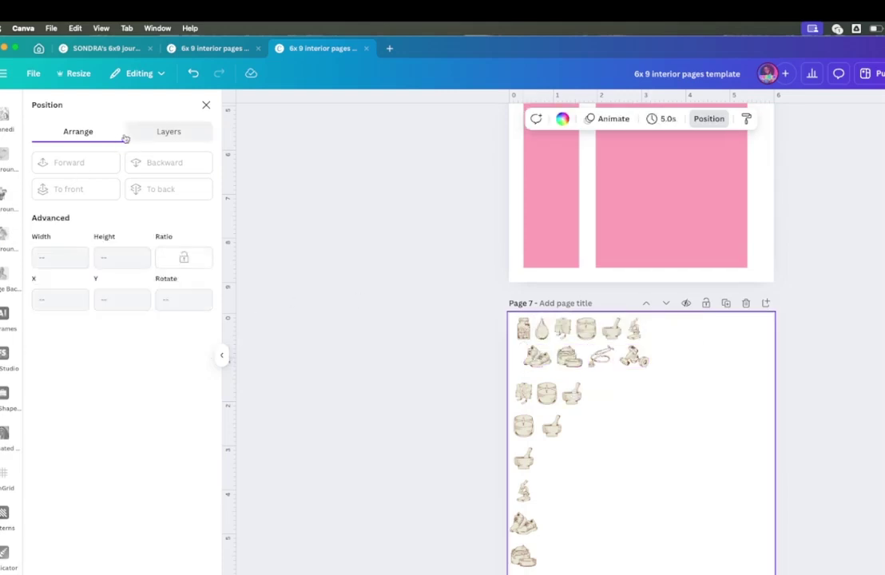
Step: Close the position settings and add the dropper bottle graphic from the wellness element set to page 7
click(206, 105)
scroll(16, 196, up, 10)
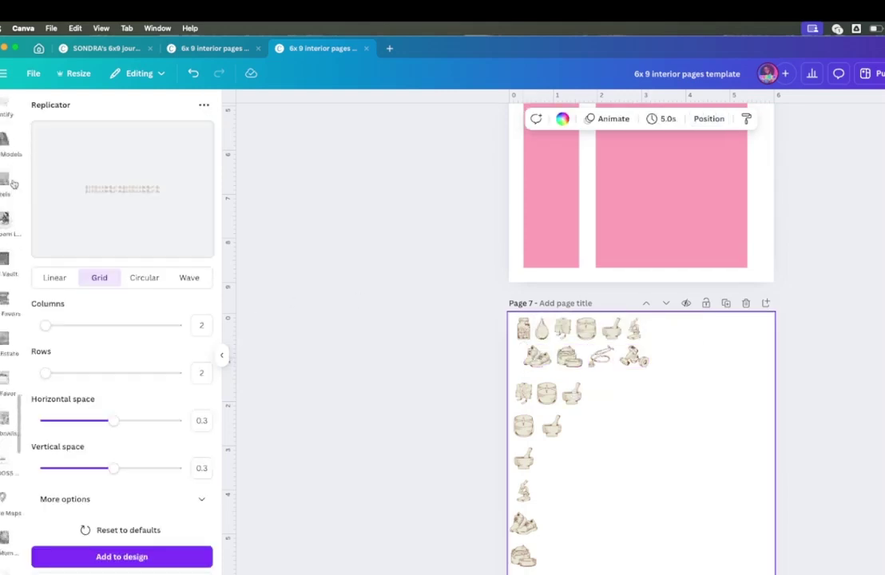
click(5, 153)
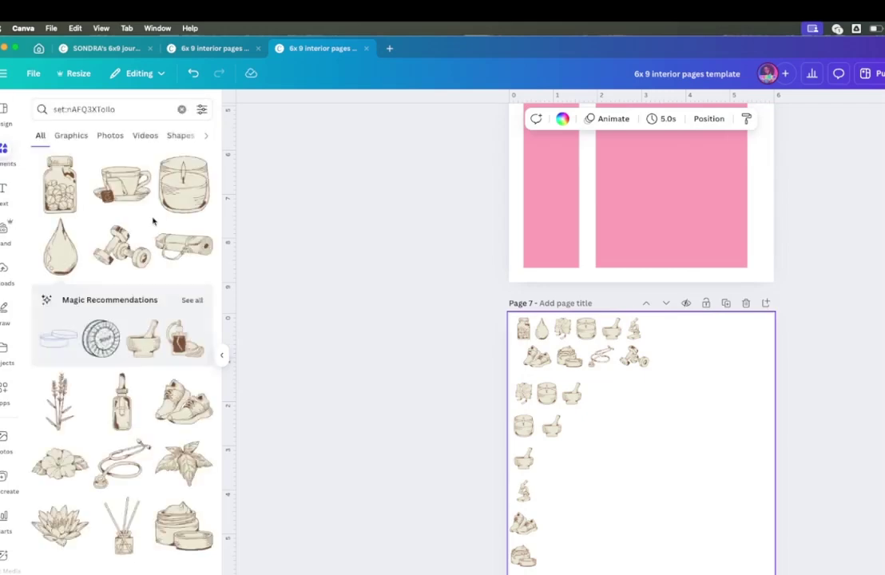
click(122, 402)
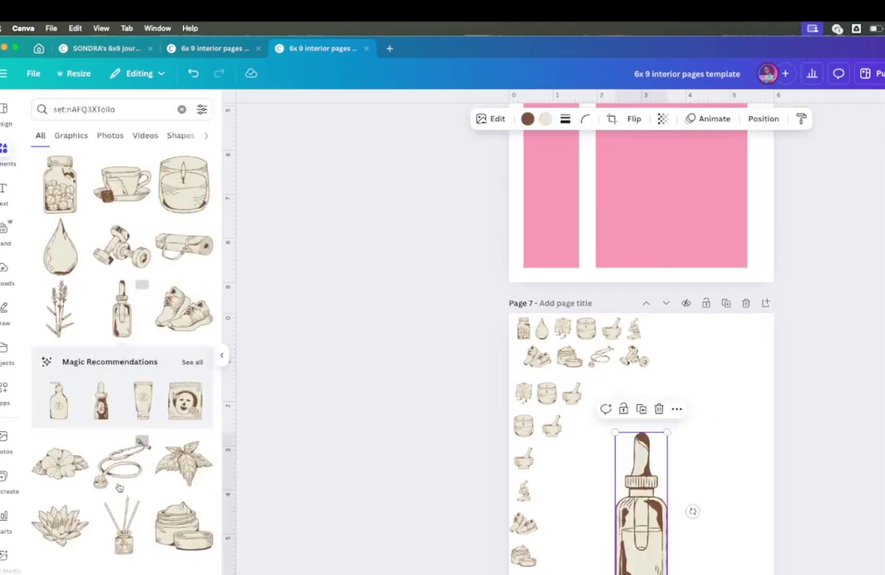
Step: Add the reed diffuser and teacup graphics to page 7 and set them and the dropper bottle to a height of 0.5 in
click(124, 526)
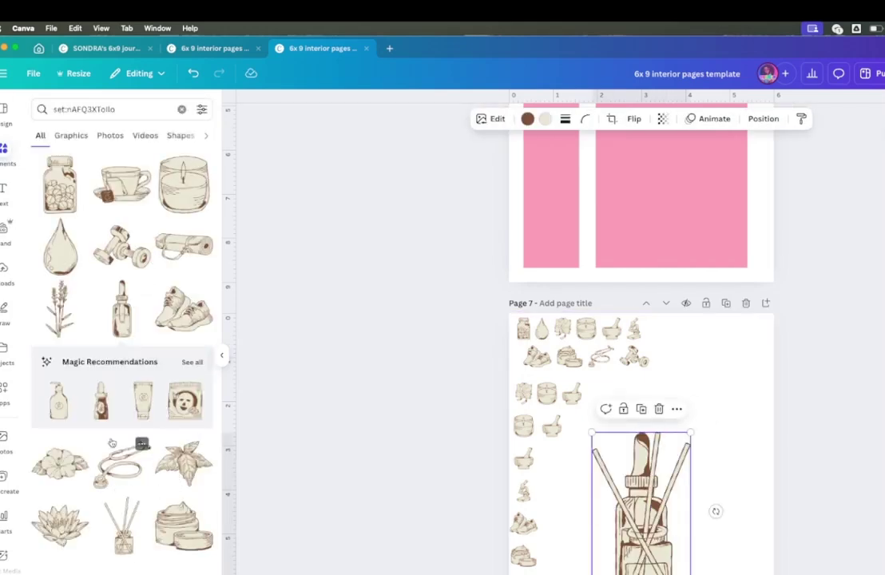
click(122, 191)
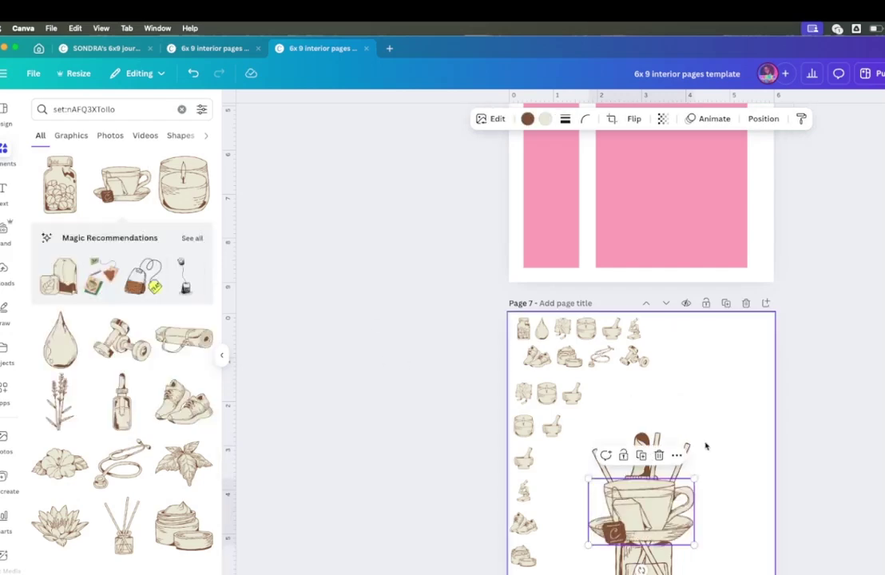
click(676, 401)
drag(667, 435, 666, 439)
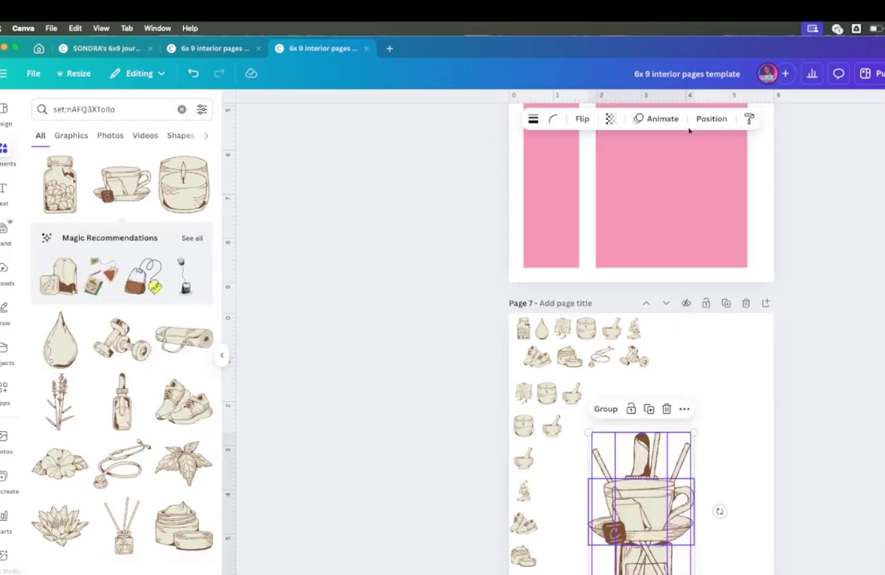
click(711, 118)
click(108, 441)
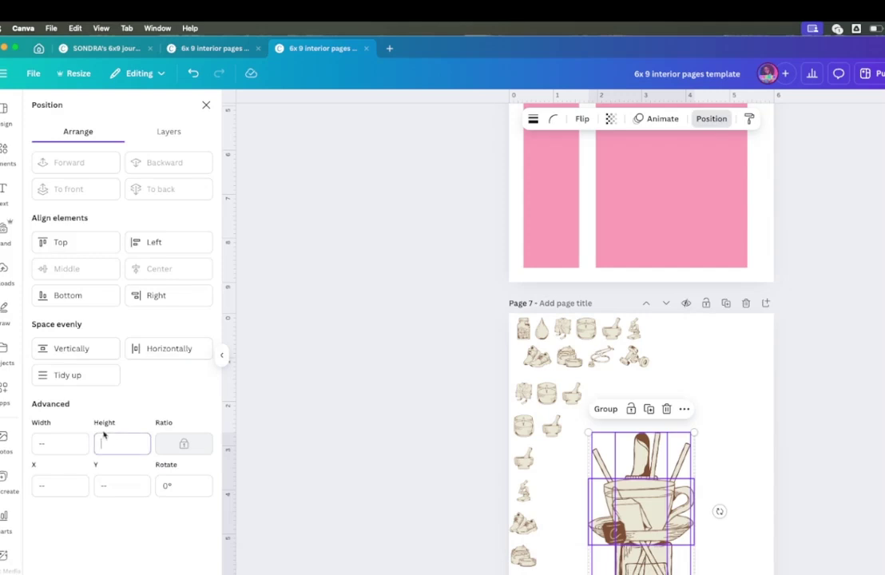
text(0.5)
key(Return)
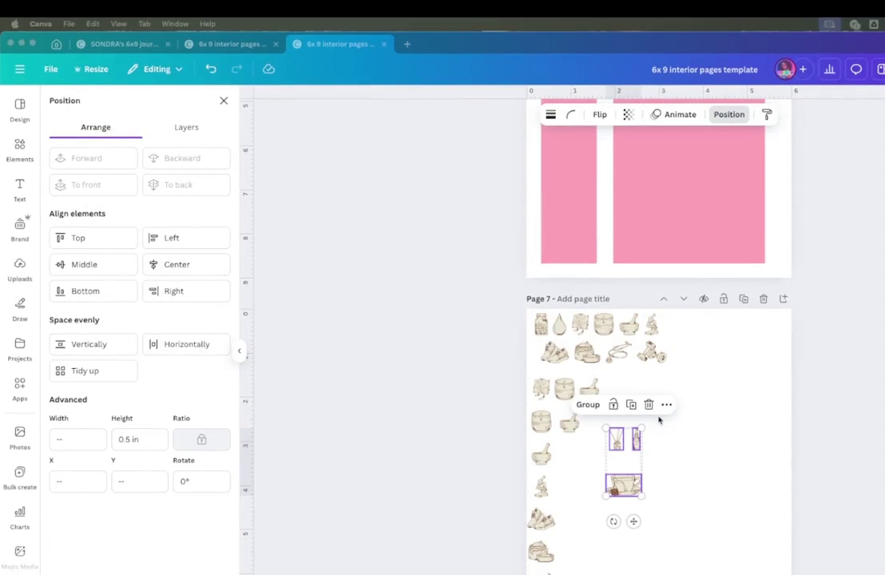
click(663, 455)
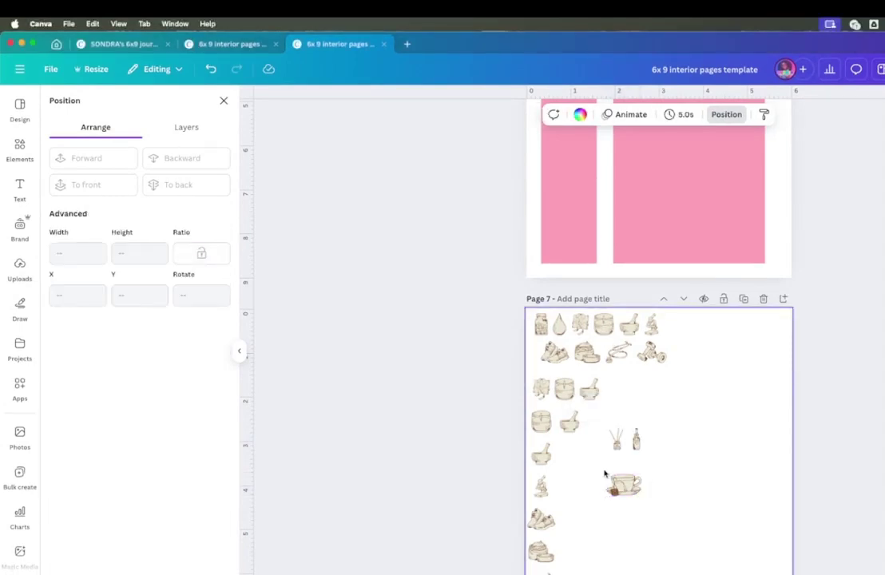
Step: Spread the six top-row icons across page 7, from the pill jar to the microscope, leaving space at the start of the row
click(631, 486)
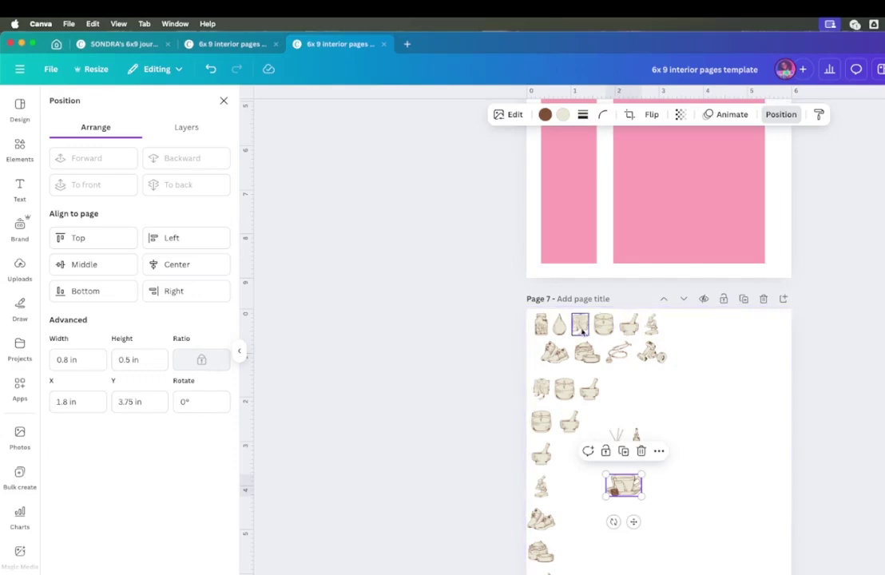
drag(680, 329, 492, 322)
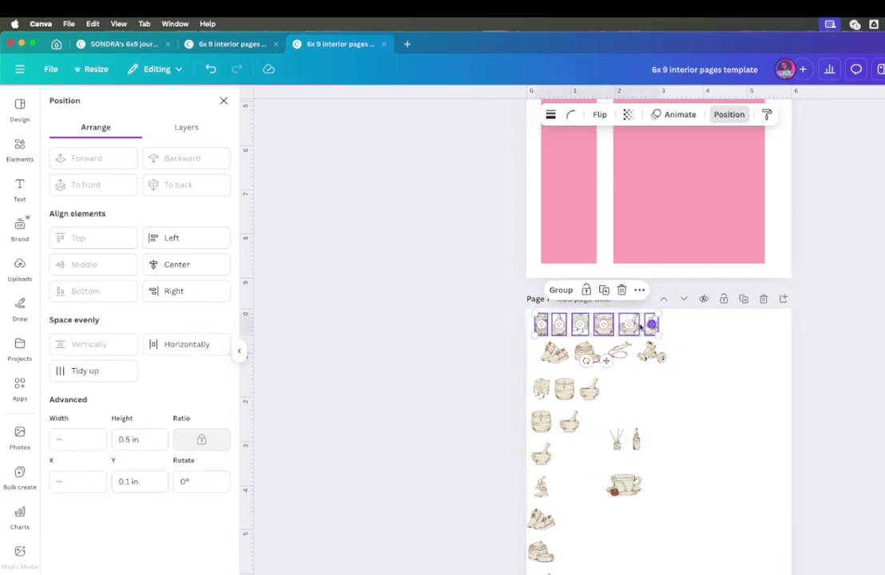
click(668, 336)
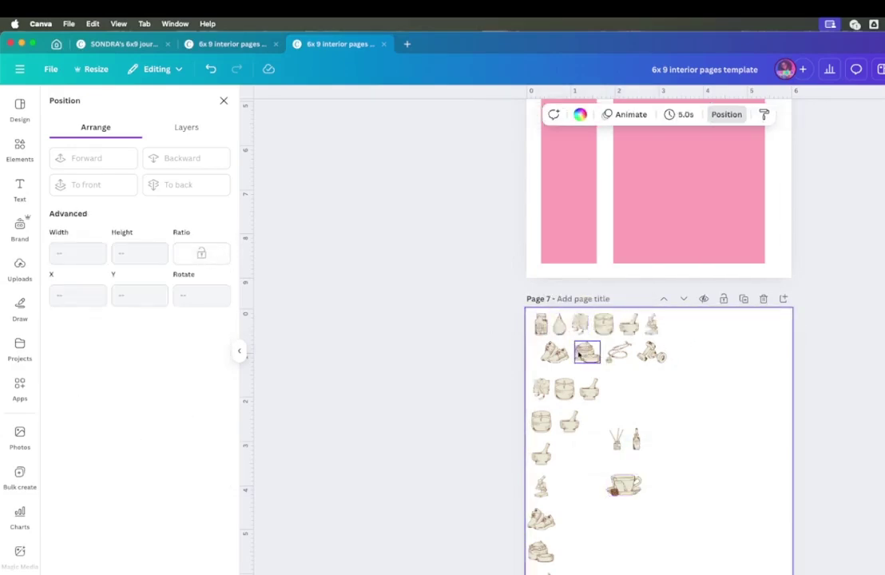
drag(652, 323, 754, 323)
drag(628, 324, 680, 333)
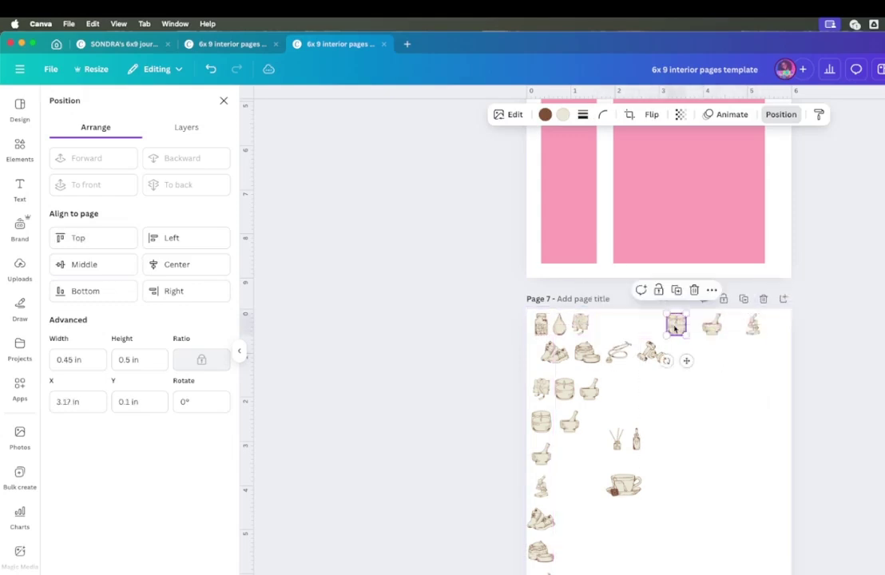
drag(751, 332, 731, 330)
drag(676, 328, 695, 327)
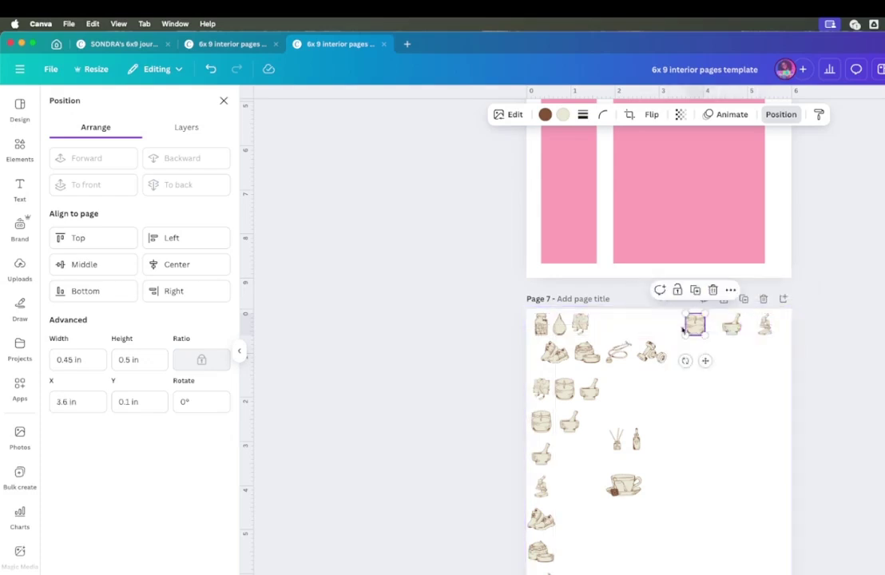
drag(579, 327, 618, 324)
click(541, 325)
drag(541, 326, 580, 326)
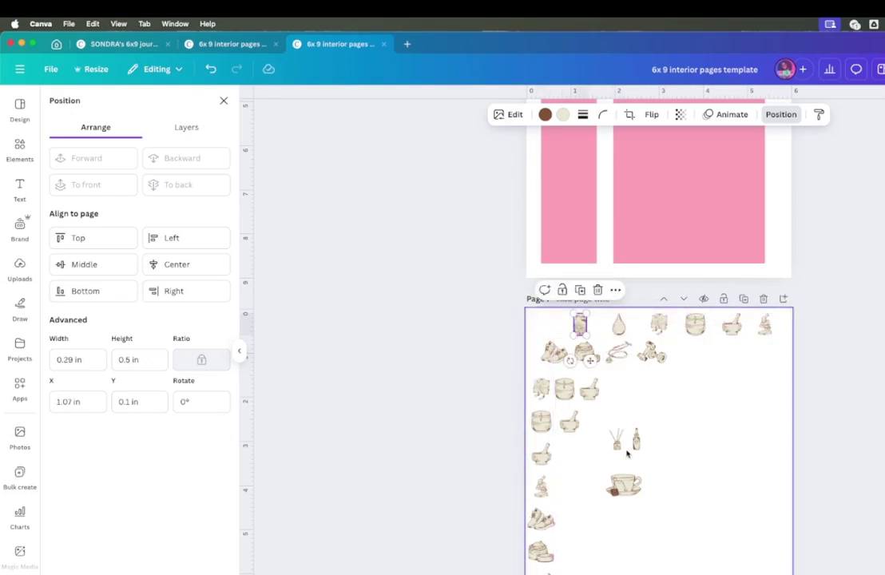
Step: Move the teacup icon into the free space at the start of the top row, in front of the pill jar
drag(629, 492, 548, 327)
click(552, 328)
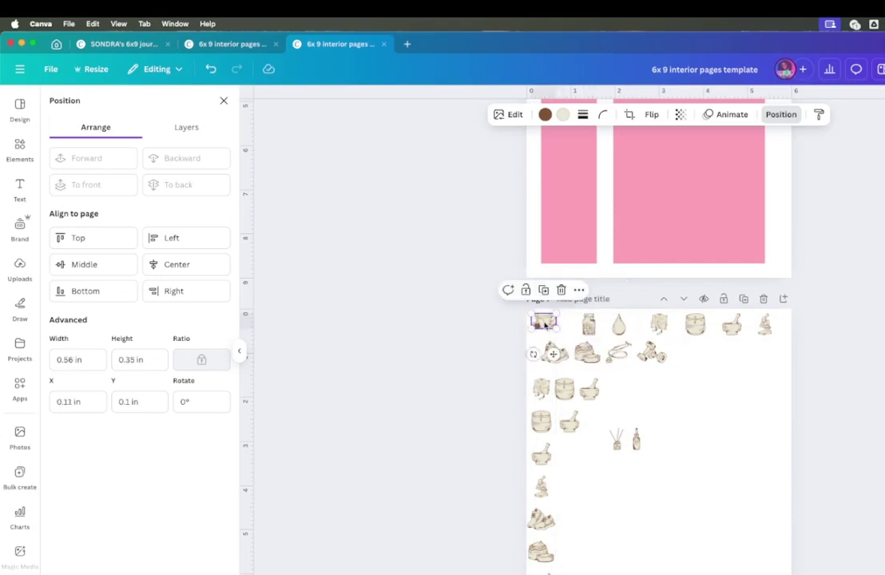
key(BackSpace)
key(Return)
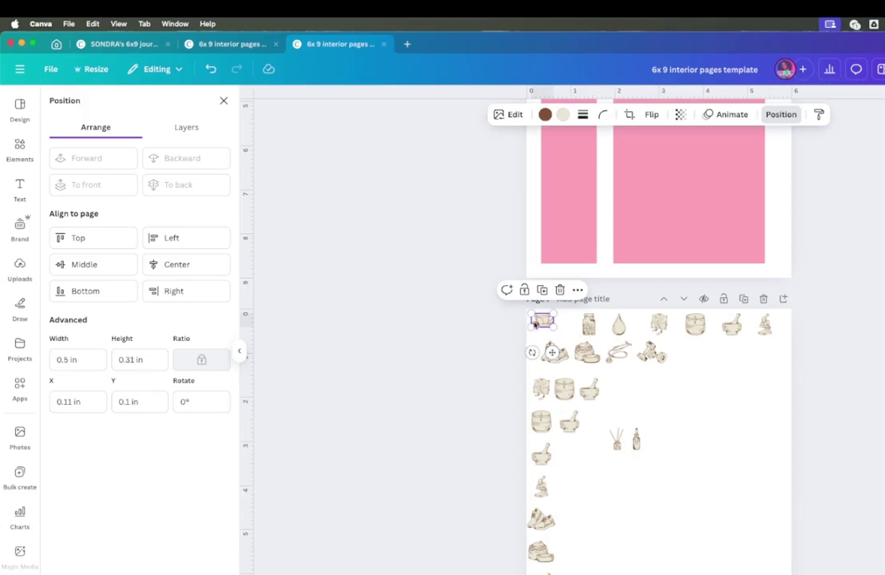
Step: Rearrange the second row as sneakers, stethoscope, dumbbells and cream jar at Y 0.68 in, staggered beneath the top-row icons
drag(541, 321, 630, 384)
mouse_move(558, 356)
mouse_down()
mouse_move(607, 353)
mouse_move(568, 349)
mouse_up()
drag(662, 356, 638, 346)
click(606, 350)
click(568, 349)
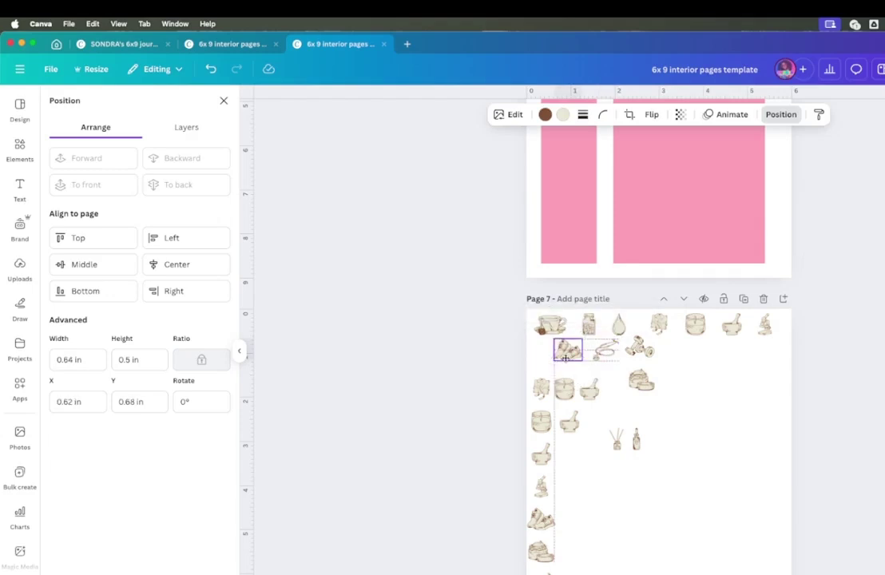
click(639, 346)
drag(645, 379, 679, 346)
drag(673, 350, 675, 349)
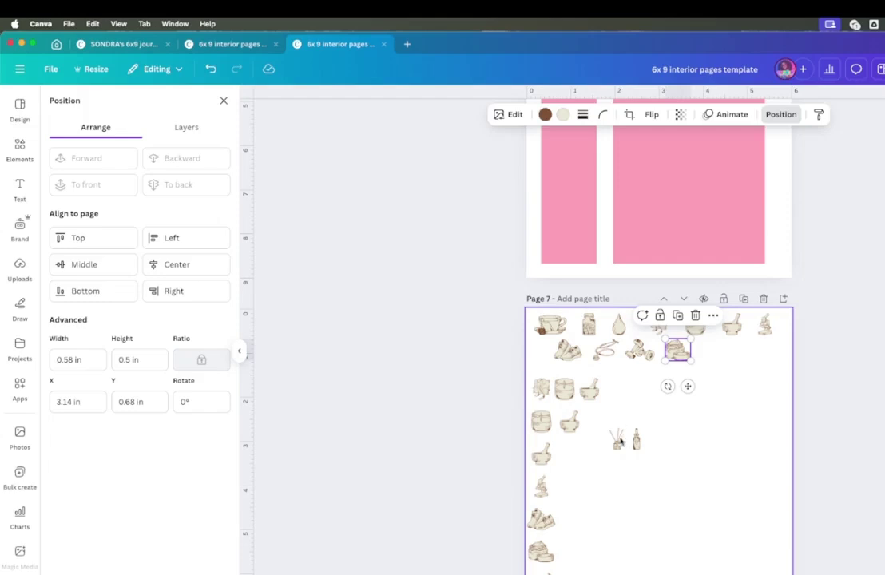
Step: Move the reed diffuser to about X 4.06 in and the dropper bottle to about X 4.99 in at the end of the second row
drag(617, 439, 714, 352)
click(727, 369)
click(715, 361)
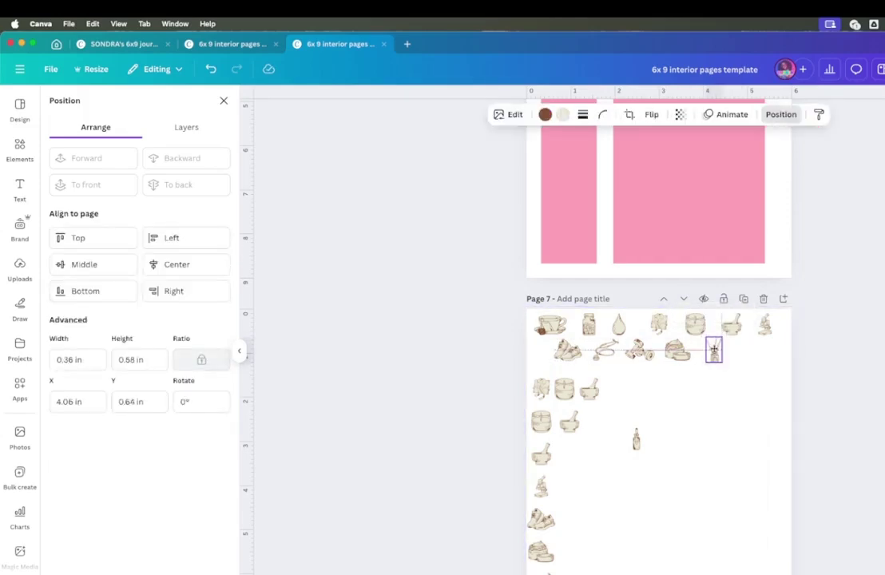
drag(636, 440, 750, 356)
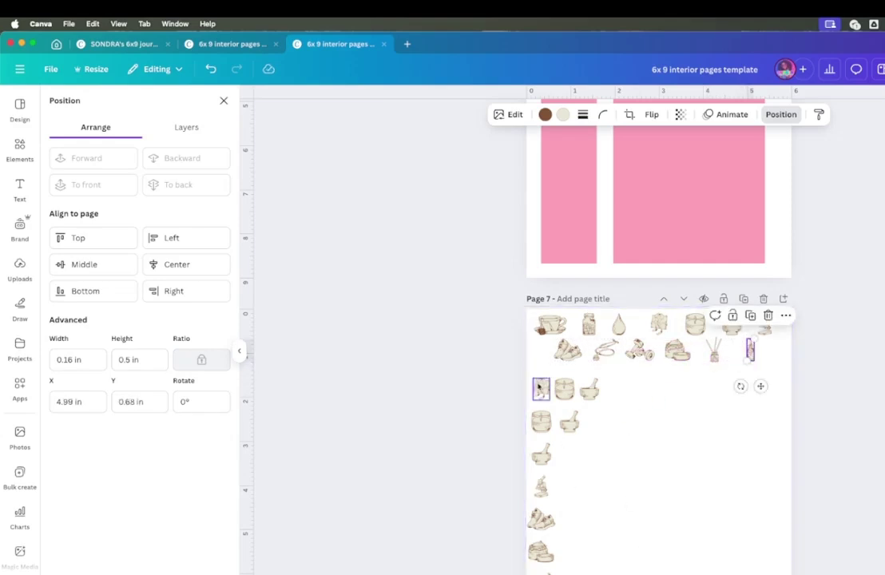
Step: Delete all leftover icons below the two arranged rows on page 7
drag(534, 371, 621, 570)
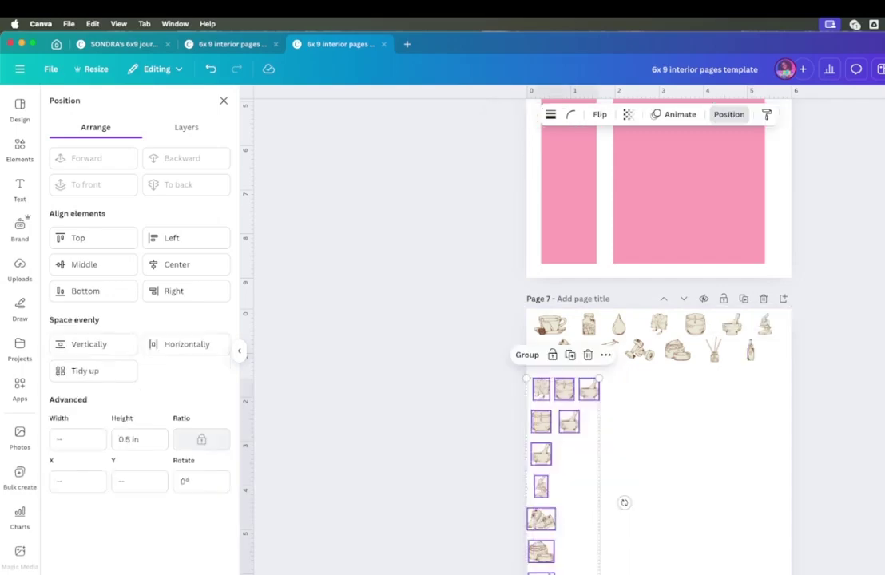
key(Delete)
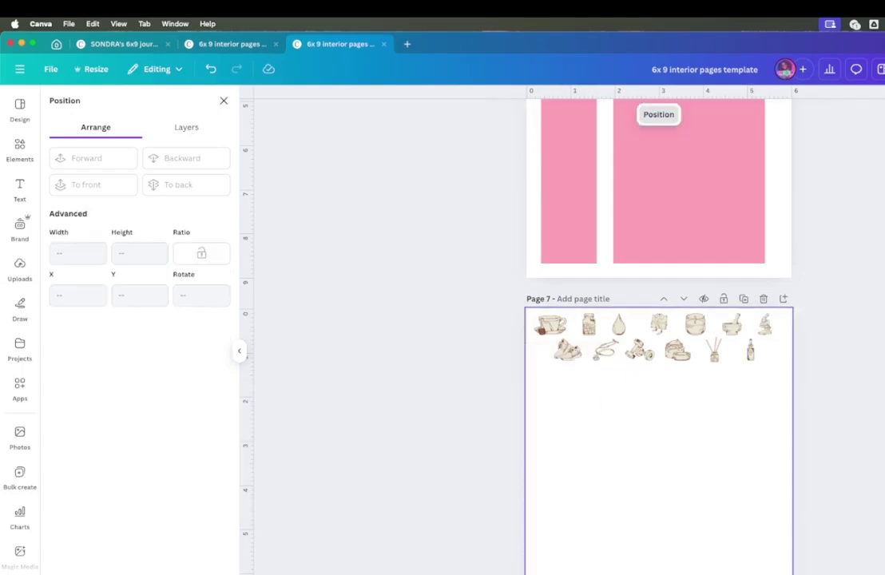
Step: Nudge the sneakers and stethoscope in the second row slightly down, to about Y 0.71 in, and check the diffuser and dropper bottle positions
click(565, 351)
drag(565, 351, 566, 355)
click(601, 353)
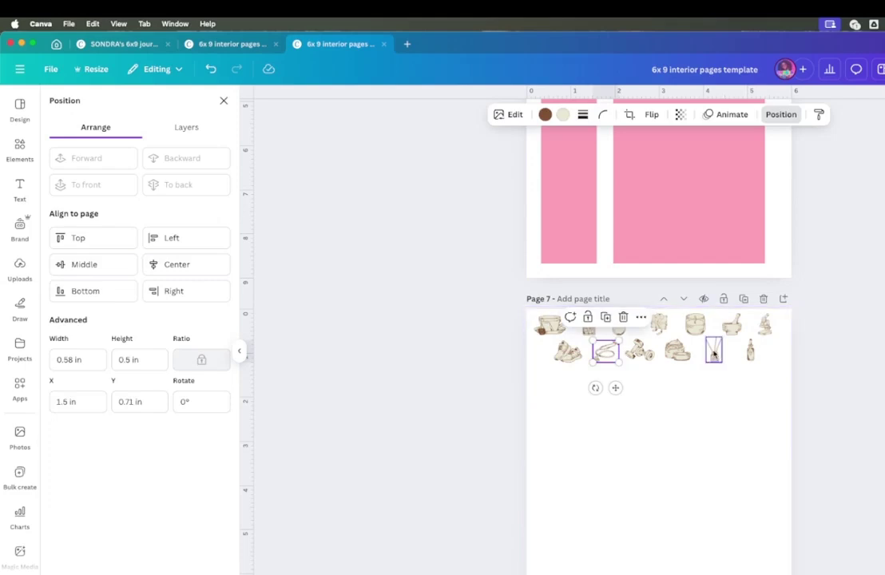
click(716, 352)
click(750, 350)
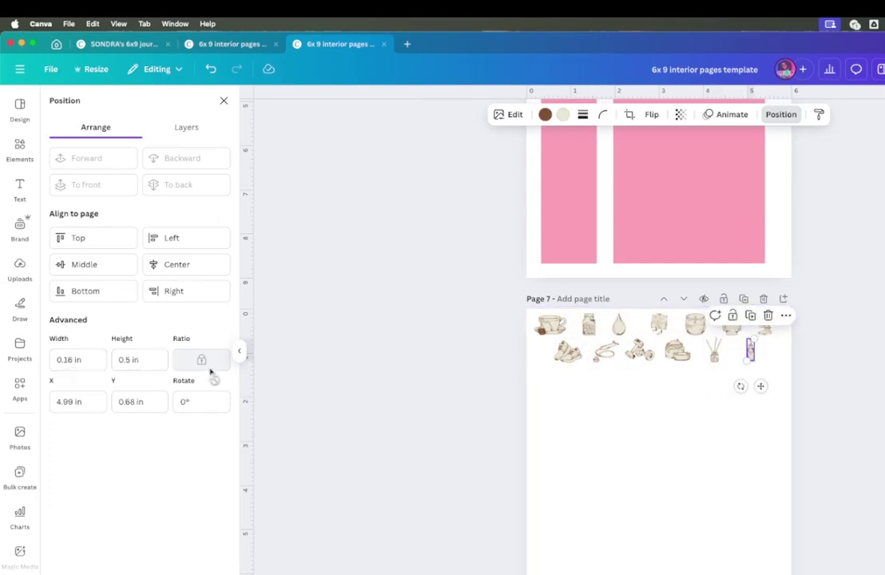
drag(747, 361, 747, 361)
click(713, 358)
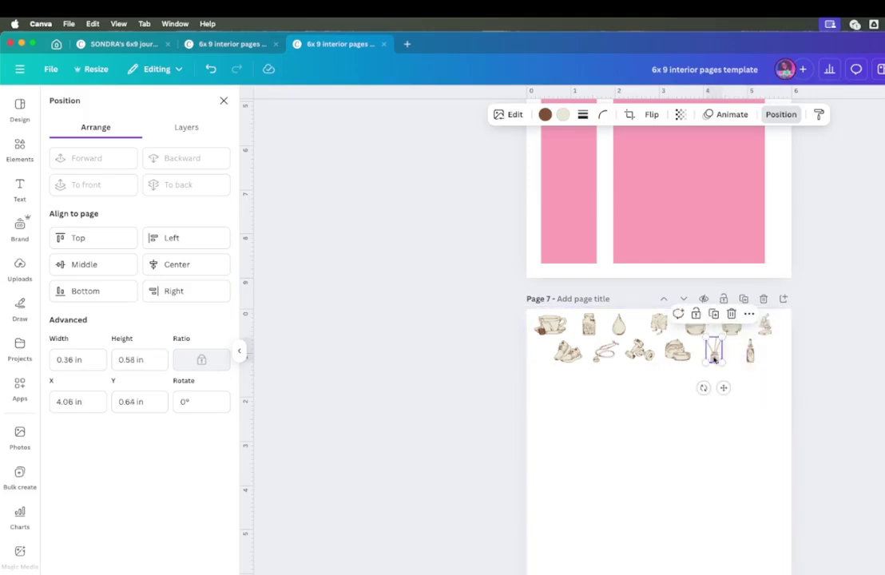
click(635, 390)
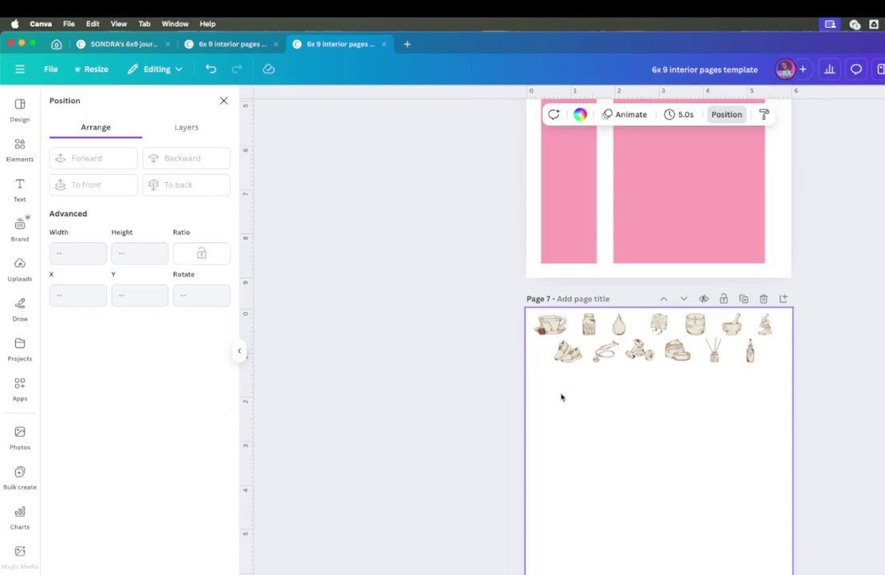
Step: Duplicate the two icon rows five times, stacking the evenly spaced copies down page 7
drag(484, 322, 795, 366)
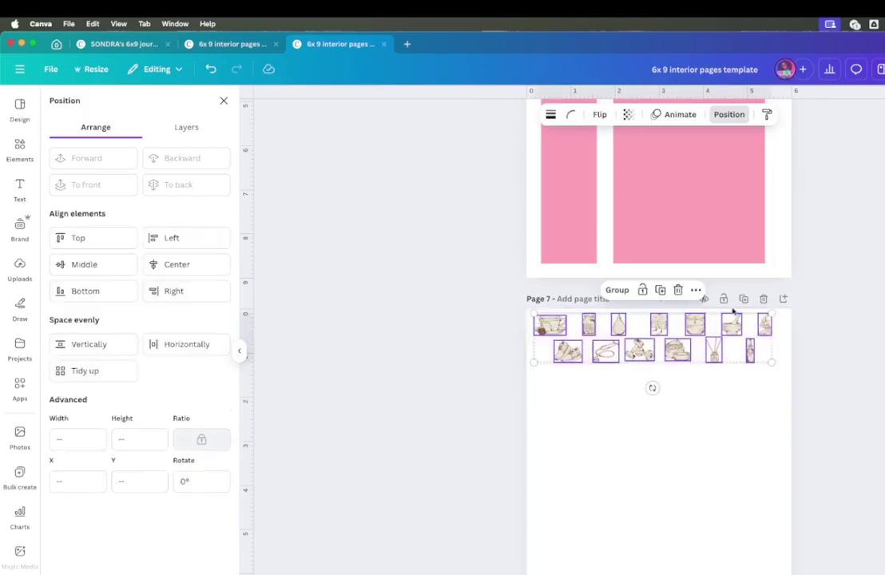
click(660, 290)
drag(639, 358, 645, 404)
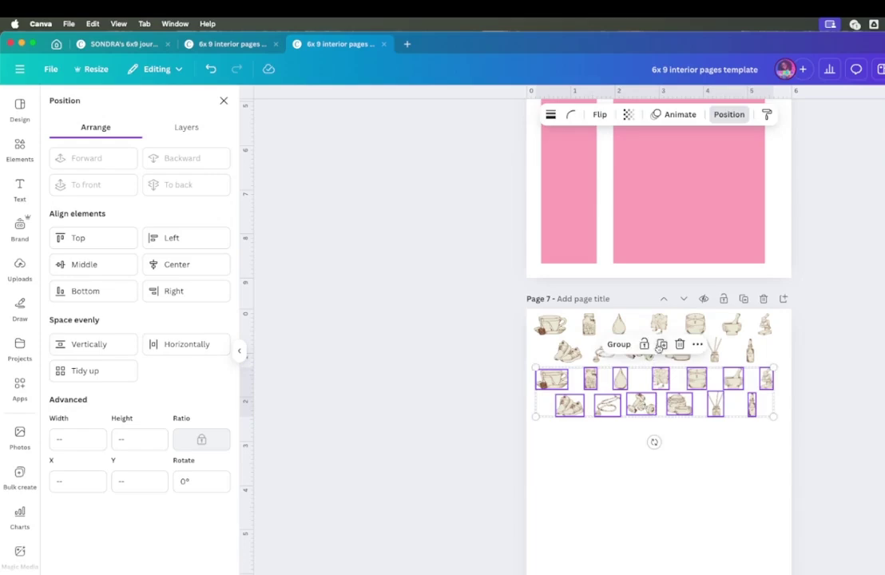
click(660, 344)
click(663, 398)
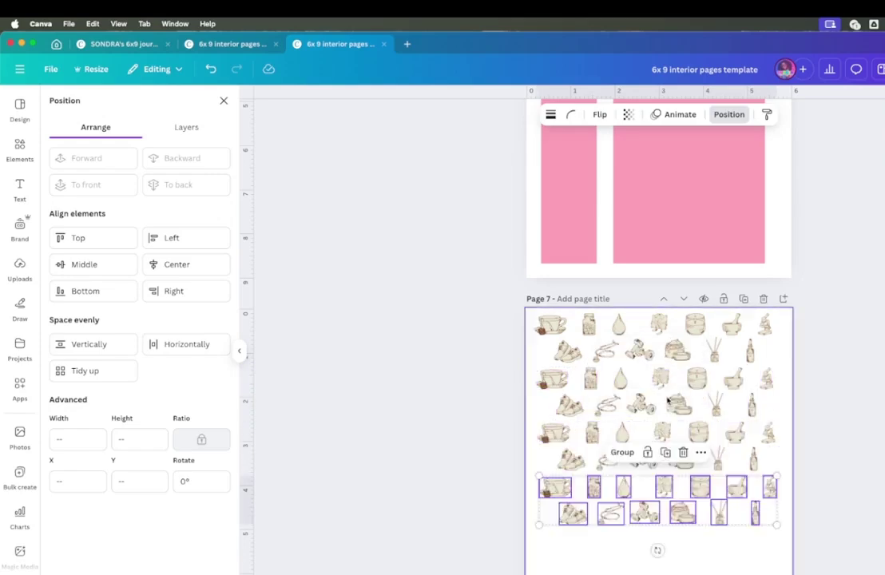
click(666, 454)
click(669, 507)
scroll(669, 509, down, 3)
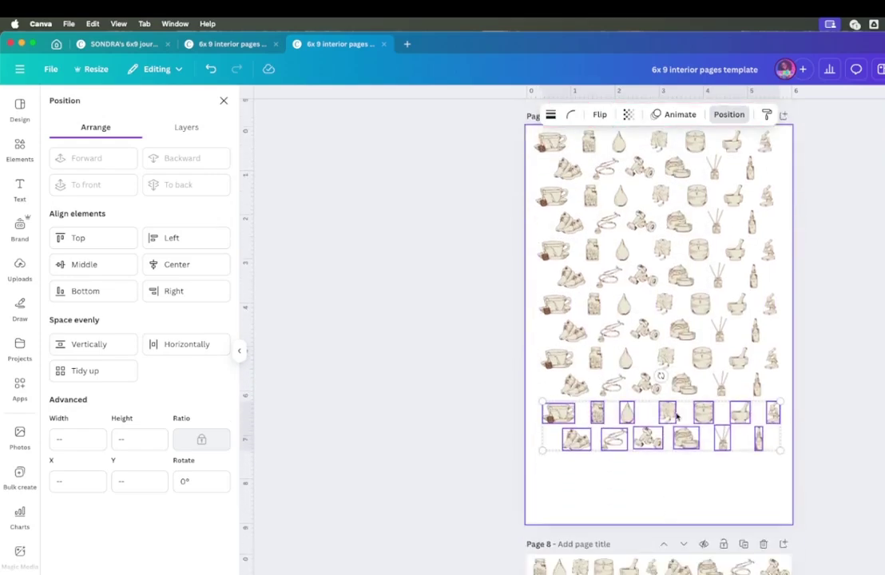
click(639, 482)
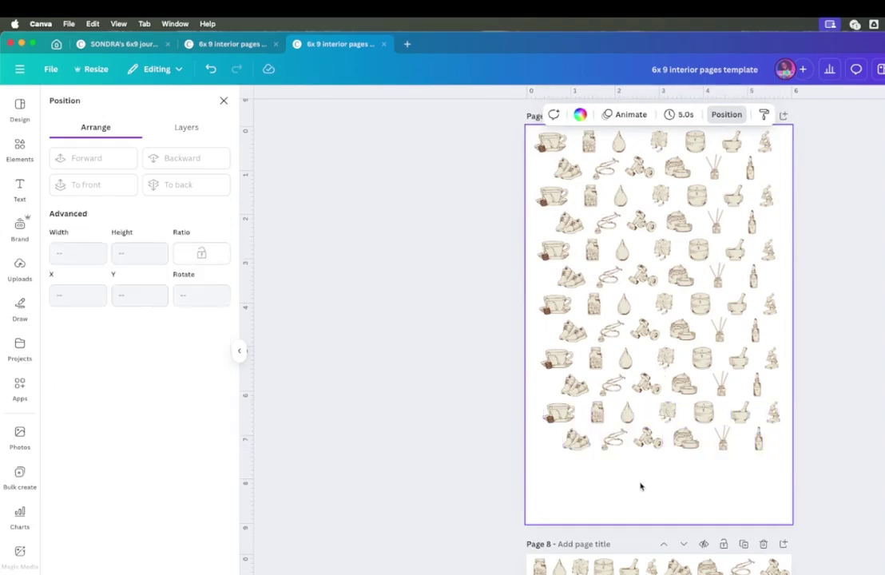
Step: Duplicate the lowest pair of icon rows once more and place the copy beneath it near the foot of page 7
drag(510, 414, 787, 447)
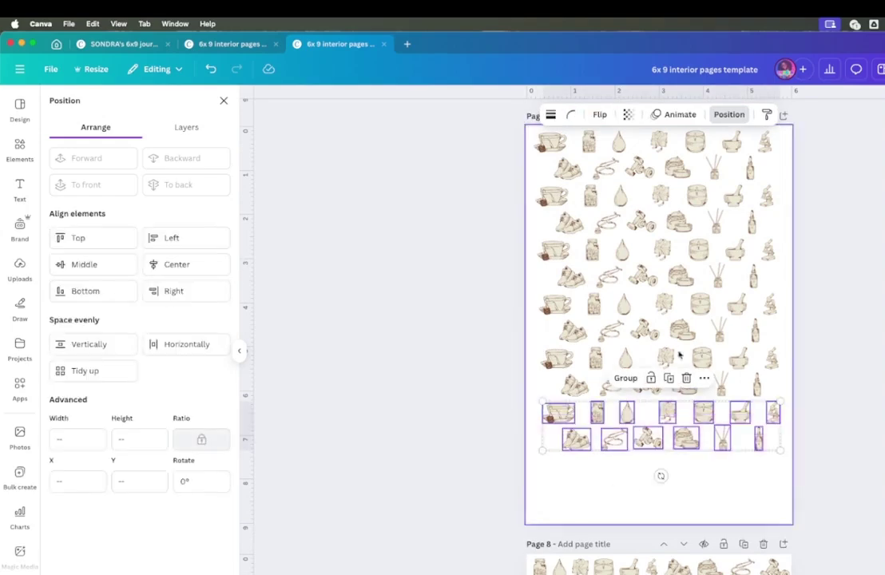
click(668, 378)
drag(673, 424, 660, 468)
click(807, 536)
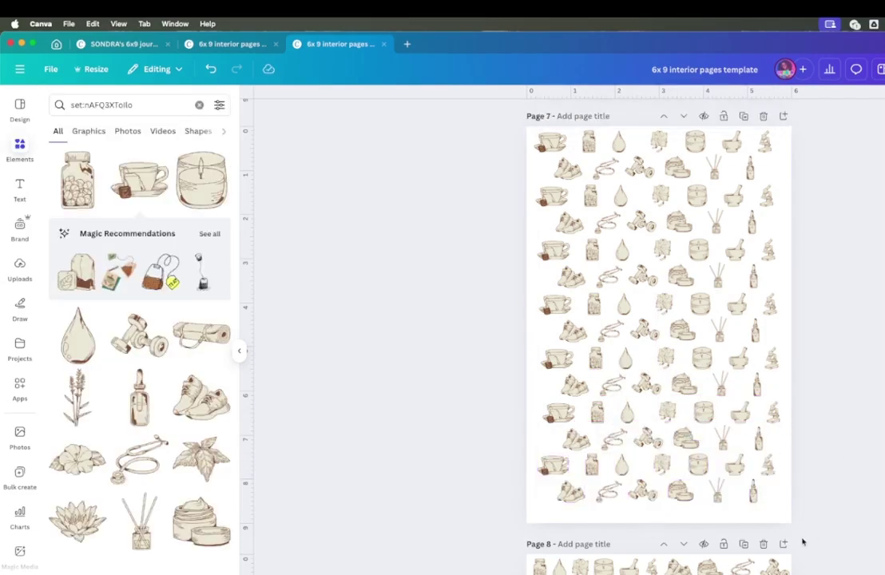
Step: Enlarge all pattern icons together so they fill page 7, and shift them slightly to centre them across the width
drag(450, 136, 797, 525)
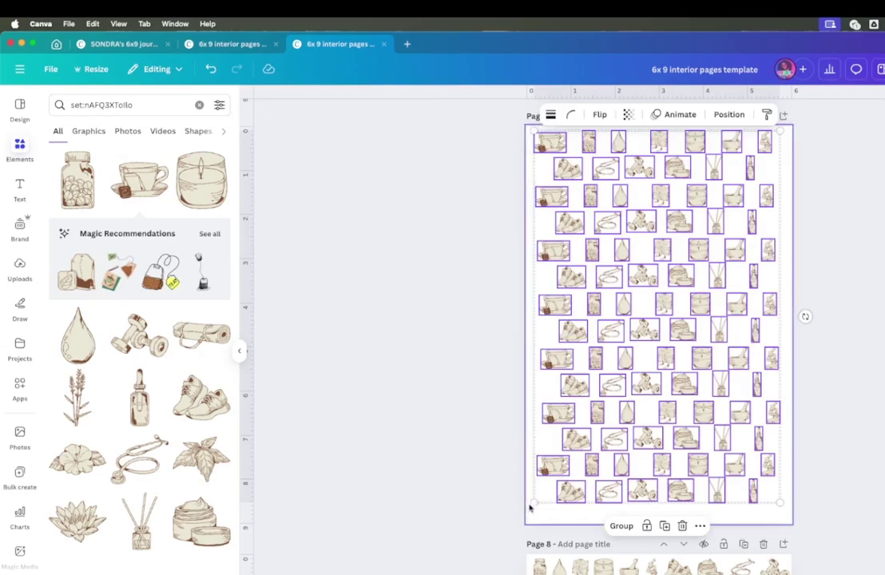
drag(533, 505, 524, 525)
drag(616, 364, 625, 364)
click(841, 406)
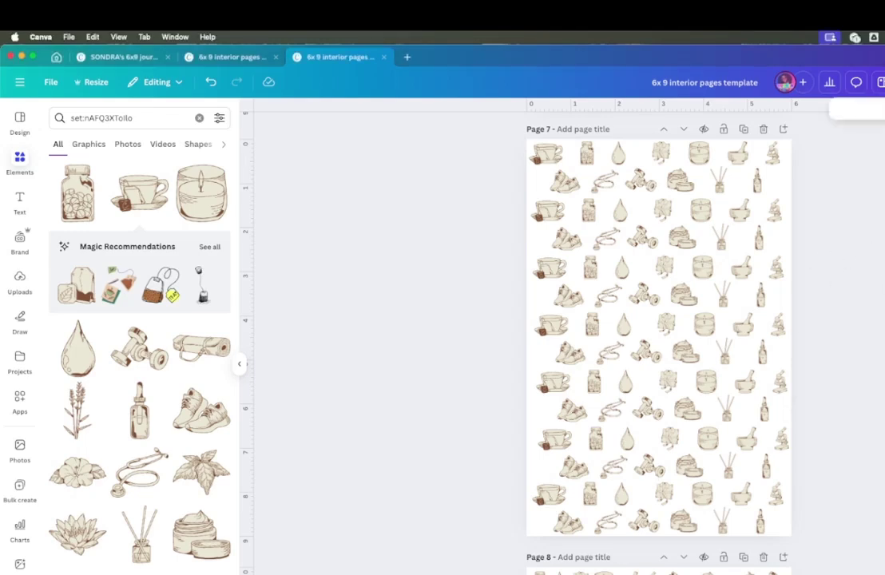
click(883, 81)
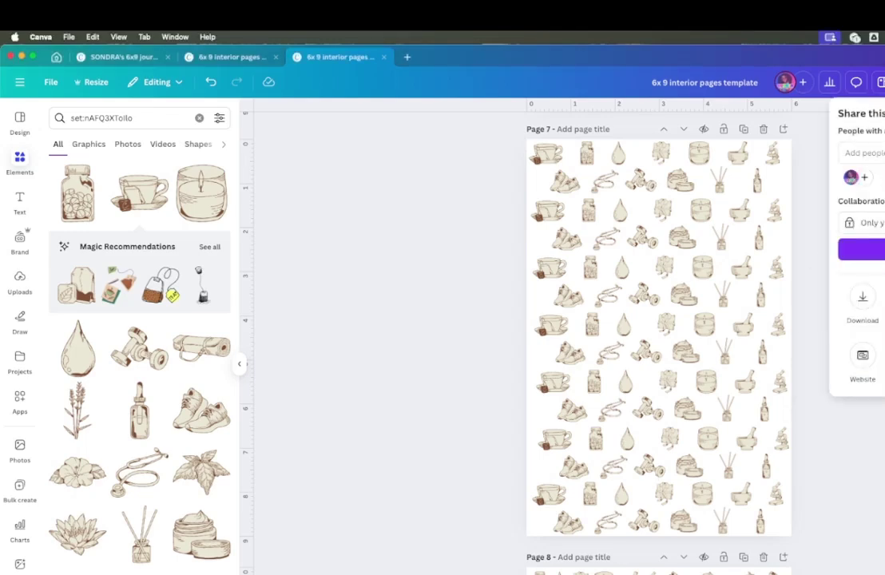
click(867, 305)
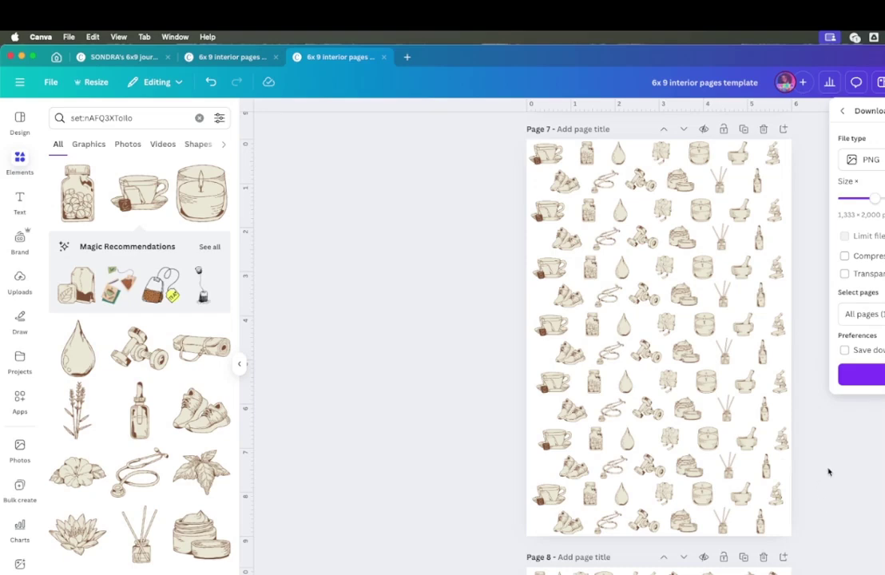
click(469, 364)
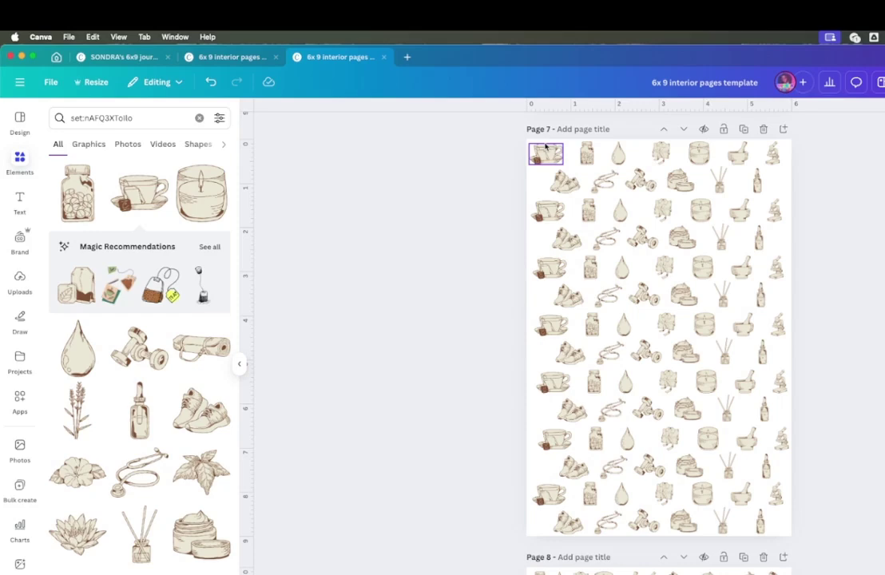
Step: Select all seven teacups down page 7 and align them to their shared left edge
shift+click(549, 211)
shift+click(549, 267)
shift+click(549, 324)
shift+click(553, 382)
shift+click(554, 439)
shift+click(548, 496)
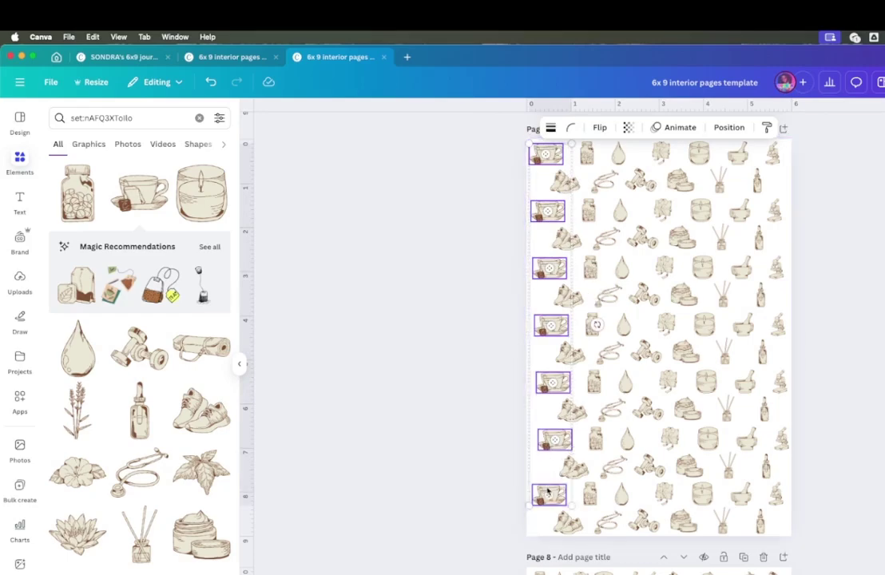
click(724, 128)
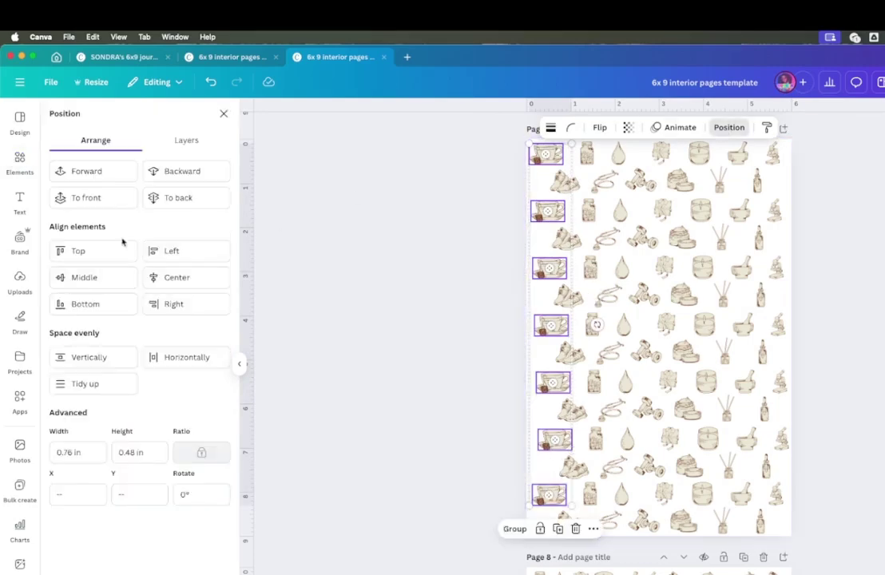
click(157, 261)
click(331, 330)
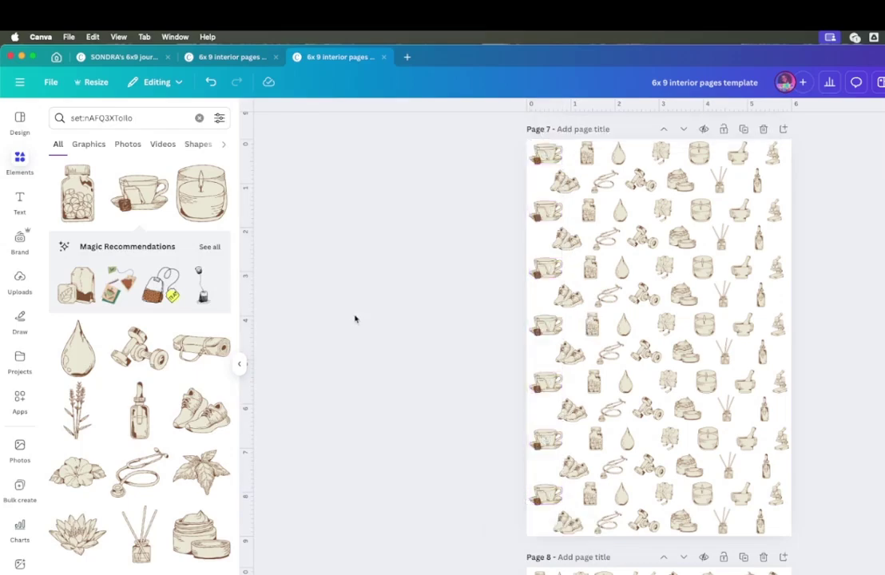
Step: Select the seven pairs of sneakers down page 7 and left-align them with one another
click(564, 183)
shift+click(567, 238)
shift+click(568, 295)
shift+click(570, 352)
shift+click(572, 409)
shift+click(574, 466)
shift+click(568, 522)
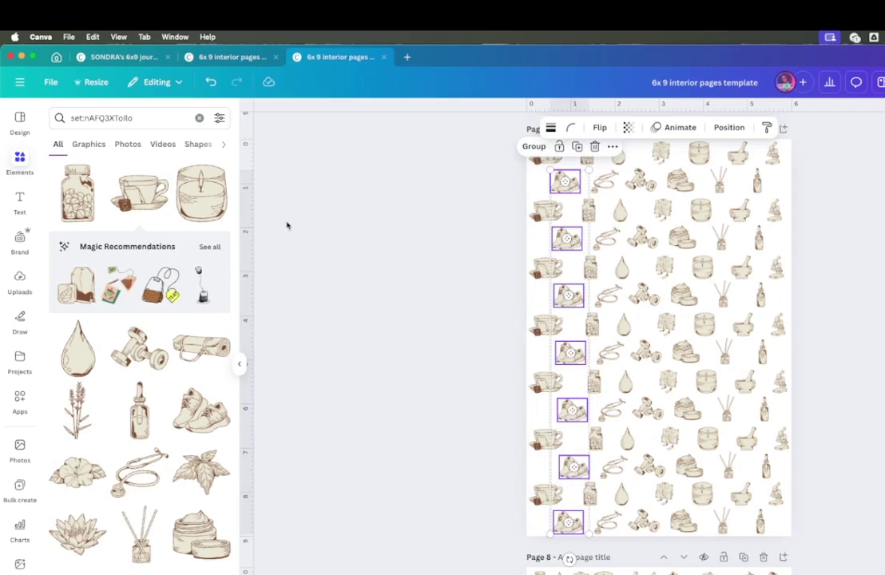
click(729, 127)
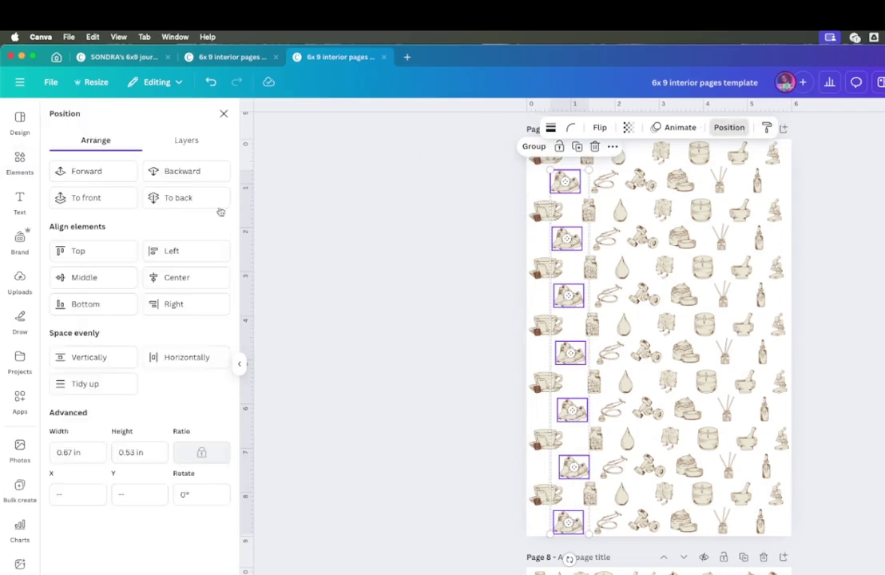
click(177, 251)
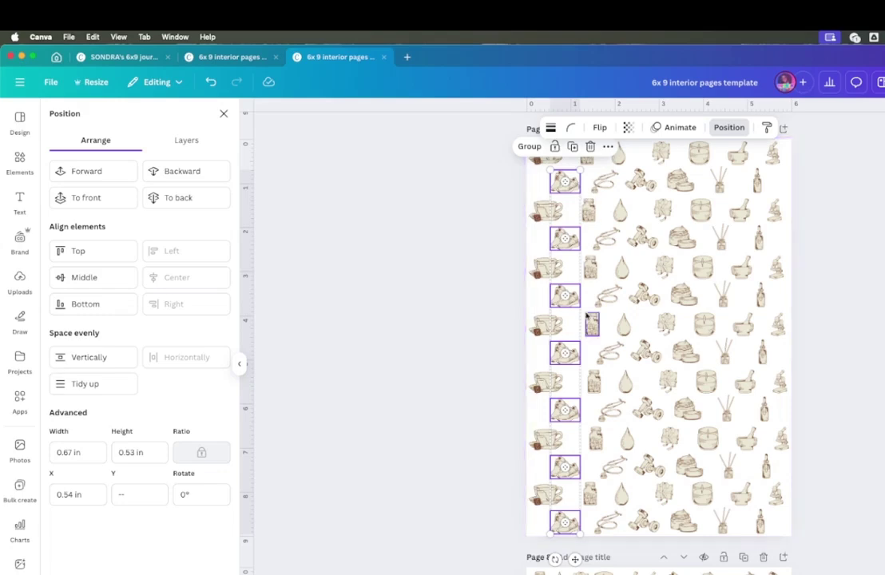
Step: Select all the jars in the second column of page 7 and align them to the left
click(594, 438)
shift+click(594, 381)
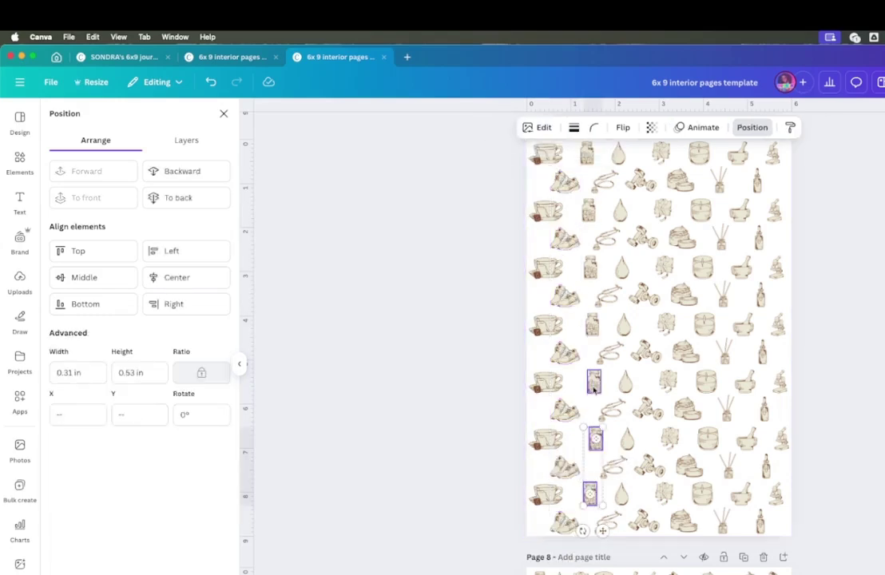
shift+click(592, 324)
shift+click(590, 268)
shift+click(588, 210)
shift+click(587, 152)
click(171, 250)
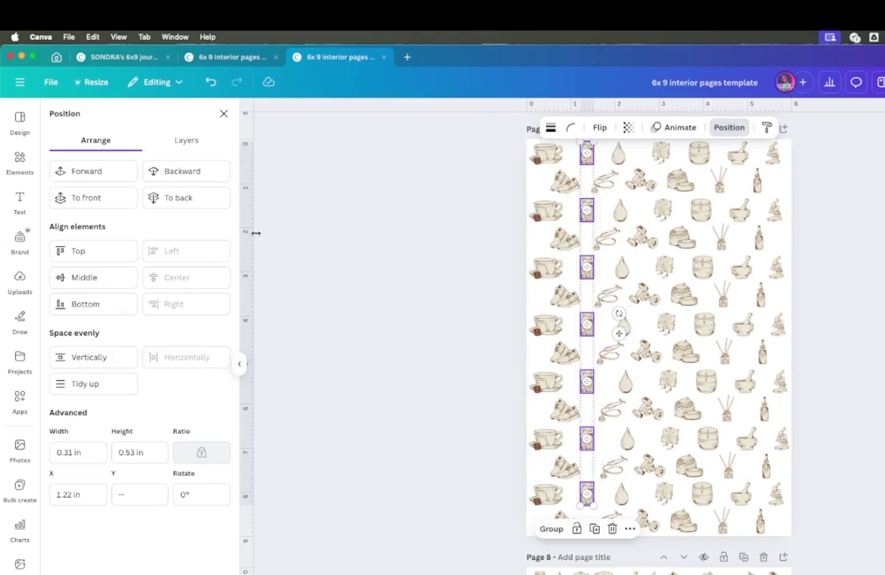
Step: Select the seven stethoscopes down page 7 and left-align them into a straight column
click(606, 237)
shift+click(604, 182)
shift+click(607, 297)
shift+click(610, 353)
shift+click(612, 409)
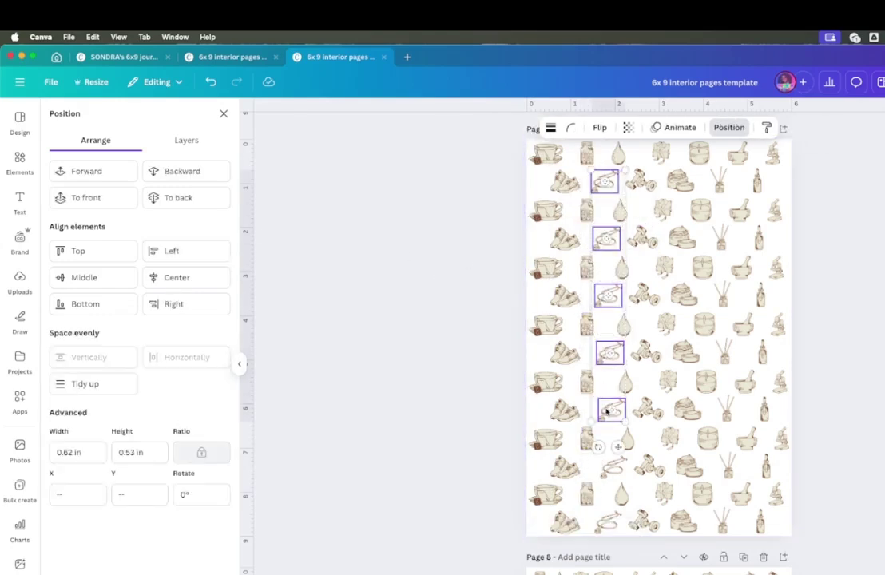
shift+click(609, 467)
shift+click(608, 522)
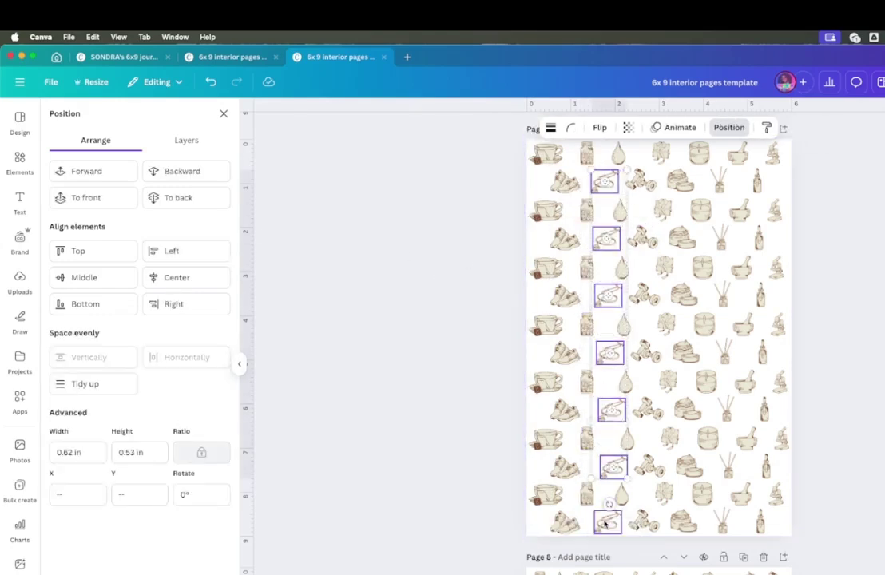
click(209, 250)
Step: Select the seven water drops down page 7 and align them along their left edge
click(620, 156)
shift+click(620, 210)
shift+click(621, 267)
shift+click(623, 324)
shift+click(626, 381)
shift+click(627, 439)
shift+click(621, 493)
click(225, 277)
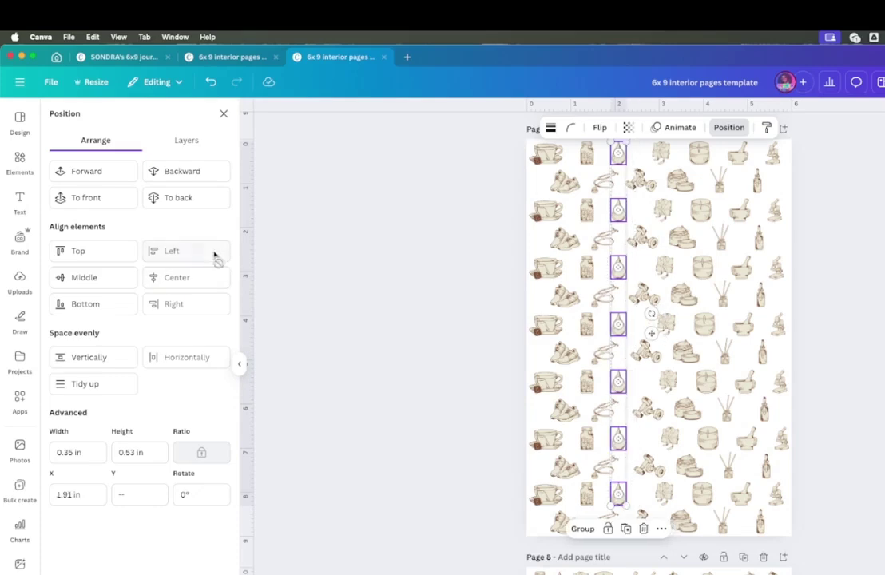
Step: Select all seven dumbbell icons down page 7 and left-align them
click(644, 182)
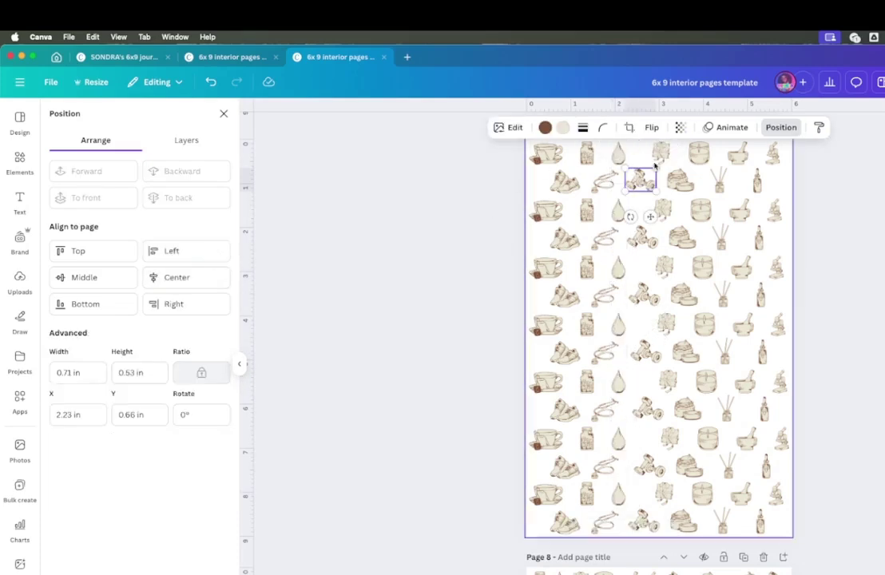
scroll(795, 200, up, 1)
shift+click(642, 271)
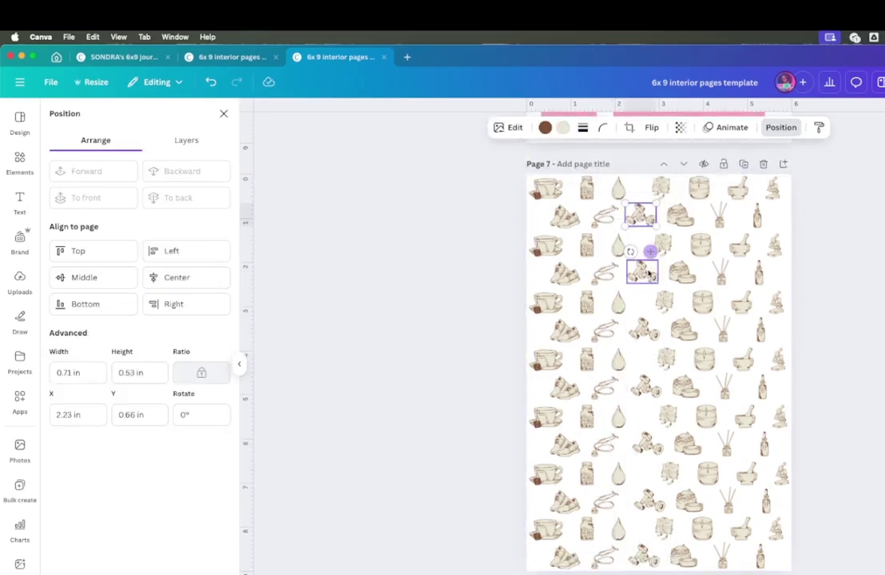
shift+click(644, 328)
shift+click(646, 386)
shift+click(647, 442)
shift+click(648, 500)
shift+click(644, 554)
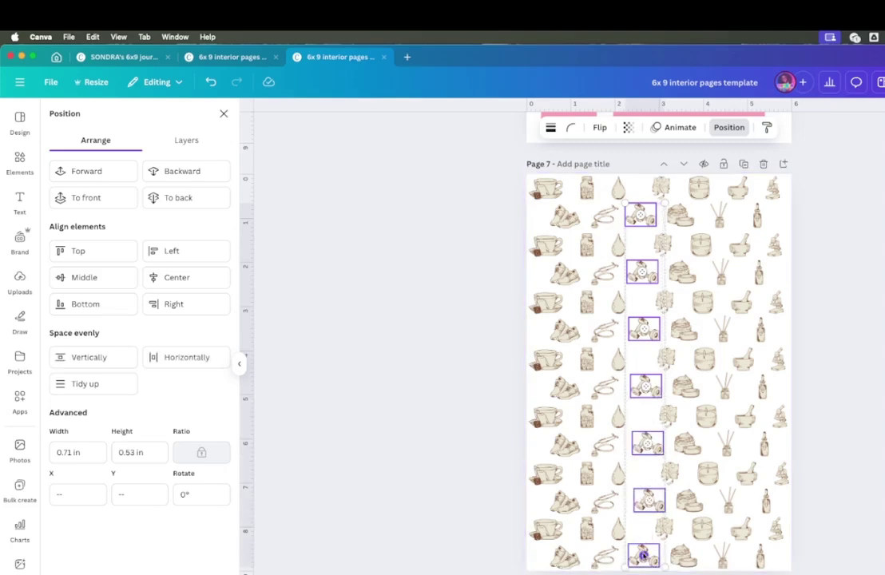
click(206, 251)
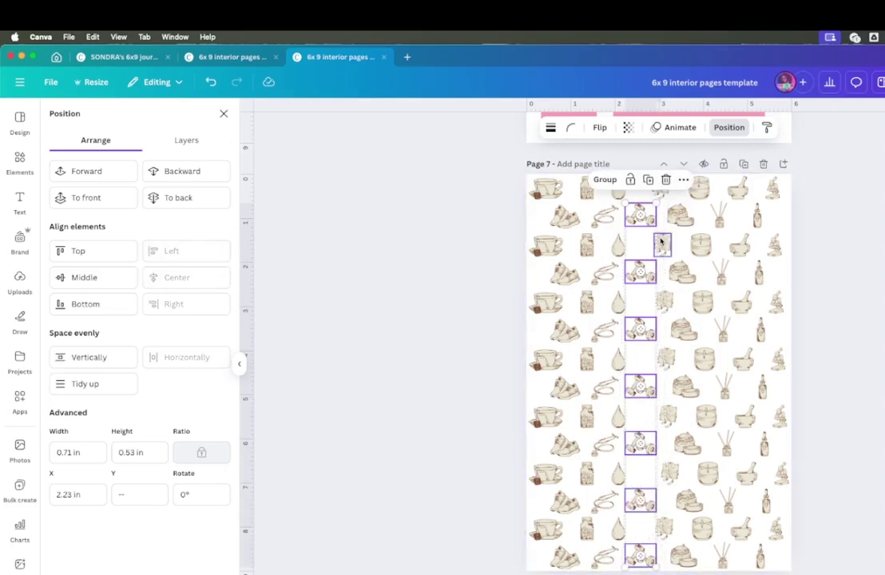
Step: Select the seven icons between the water drops and the candles and left-align them
click(661, 188)
shift+click(663, 244)
shift+click(665, 301)
shift+click(667, 359)
shift+click(668, 415)
shift+click(670, 473)
shift+click(665, 527)
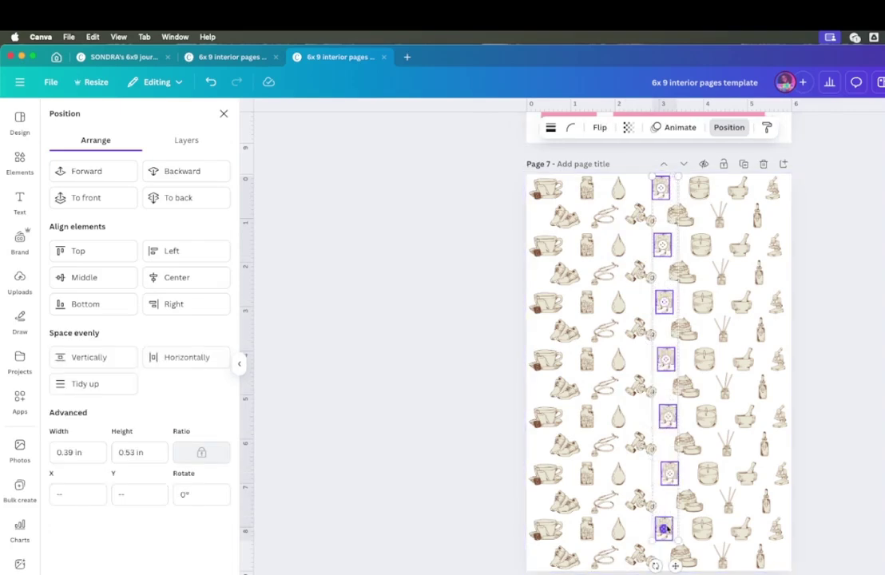
click(222, 256)
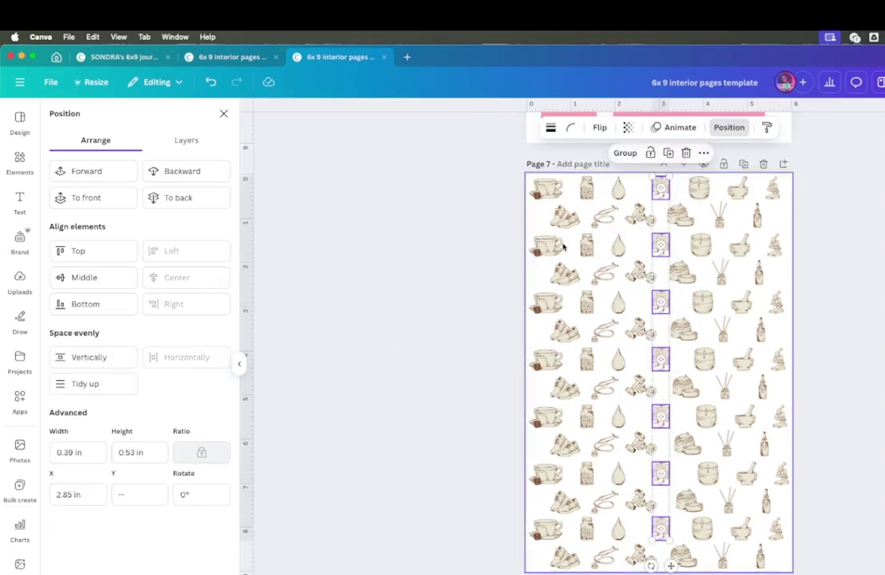
Step: Select the seven open cream jars down page 7 and left-align them into one column
click(680, 213)
shift+click(682, 271)
shift+click(684, 328)
shift+click(687, 386)
shift+click(688, 442)
shift+click(689, 501)
shift+click(684, 555)
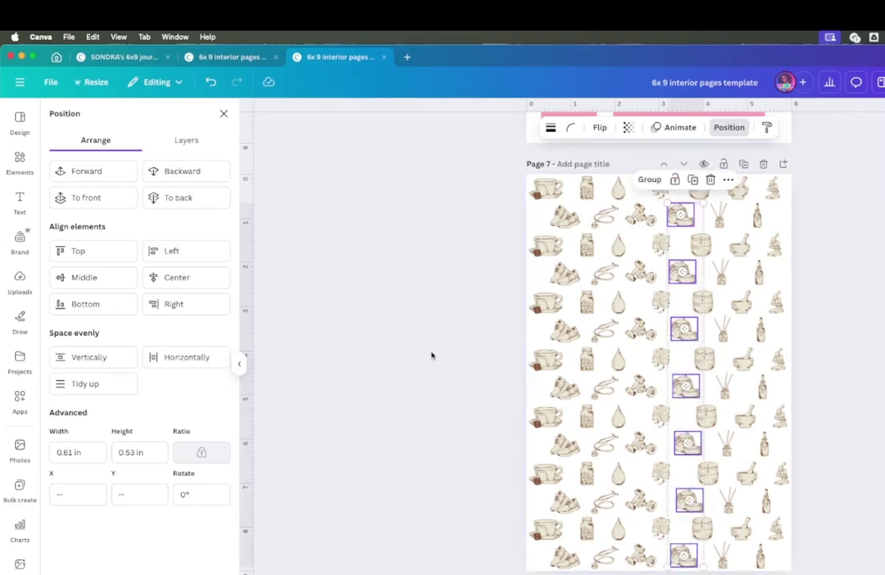
Step: Select all seven candle icons down page 7 and align them to the left
click(699, 188)
shift+click(700, 246)
shift+click(703, 302)
shift+click(705, 359)
shift+click(706, 416)
shift+click(708, 473)
shift+click(702, 528)
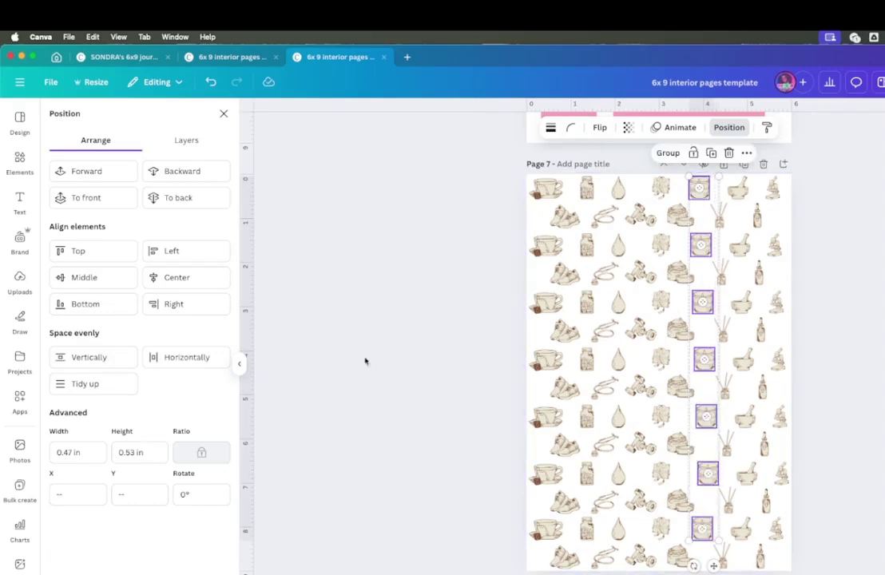
Step: Select the seven reed diffusers down page 7 and left-align them with one another
click(717, 213)
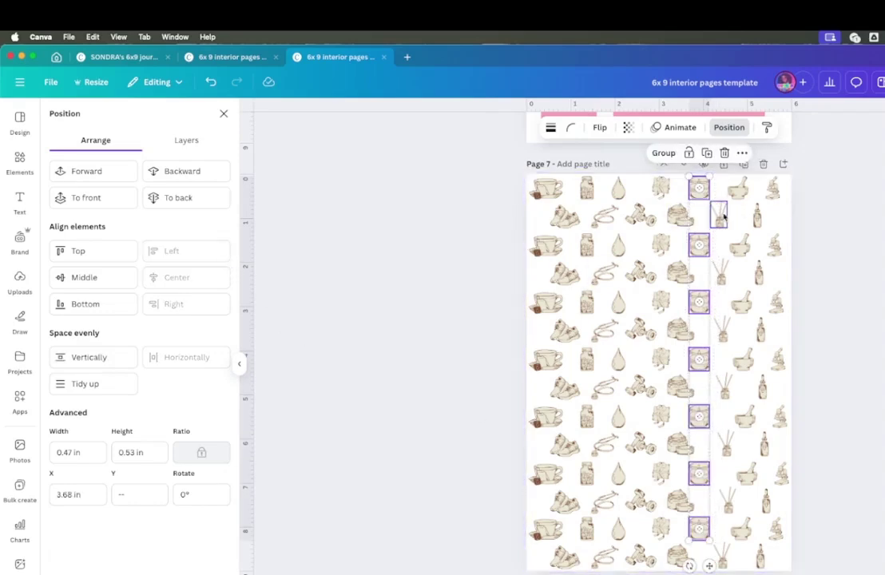
shift+click(721, 273)
shift+click(723, 330)
shift+click(724, 387)
shift+click(725, 443)
shift+click(728, 501)
shift+click(722, 557)
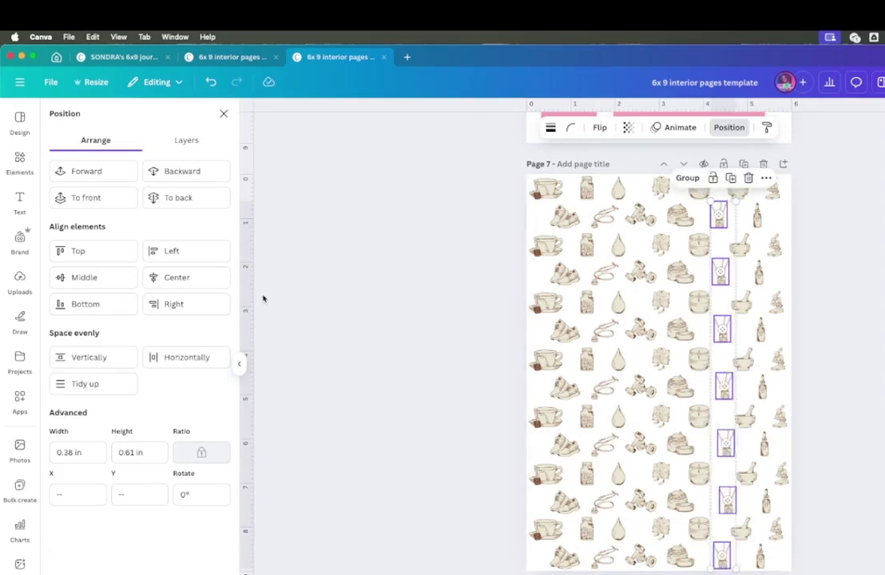
click(213, 262)
Step: Select the seven mortar-and-pestle icons down page 7 and left-align them
click(736, 192)
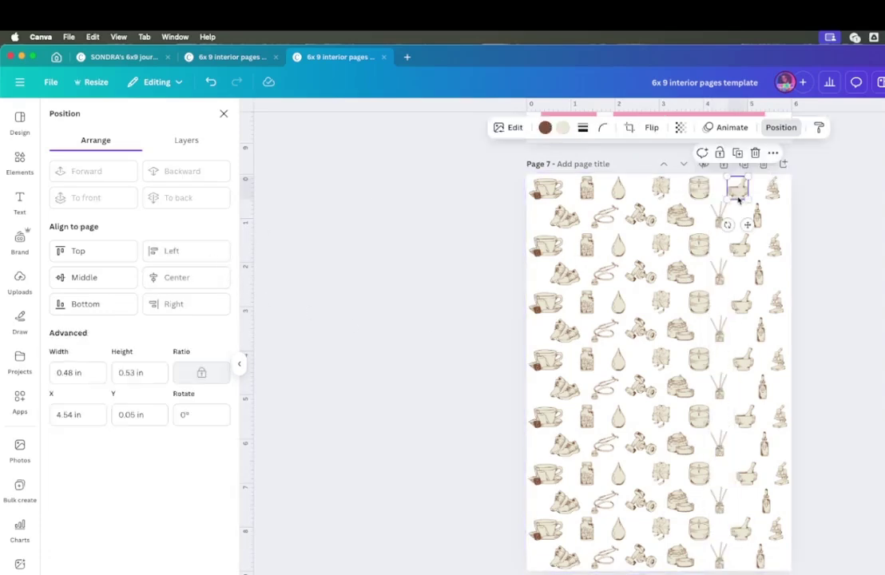
shift+click(740, 245)
shift+click(742, 302)
shift+click(743, 360)
shift+click(745, 415)
shift+click(747, 473)
shift+click(743, 527)
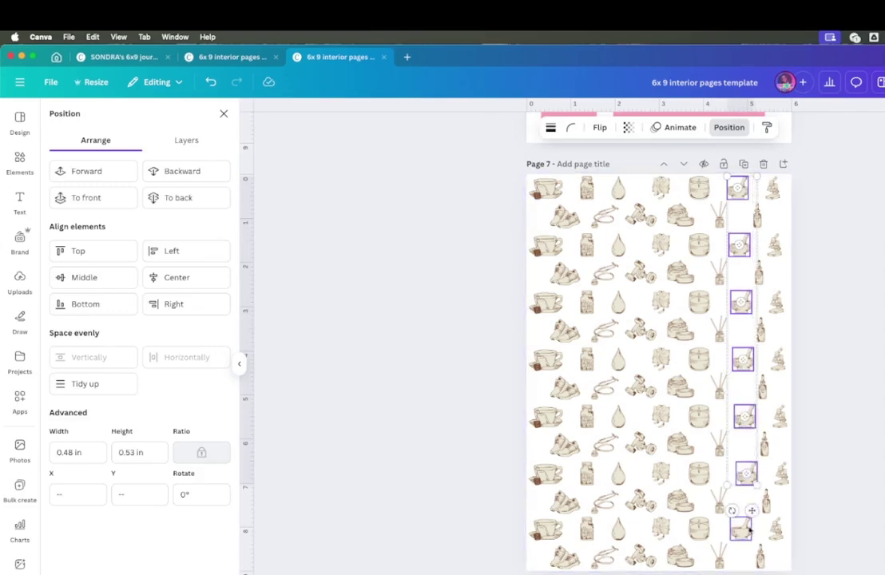
click(205, 254)
Step: Select all seven dropper bottles down page 7 and align them along their left edge
click(756, 214)
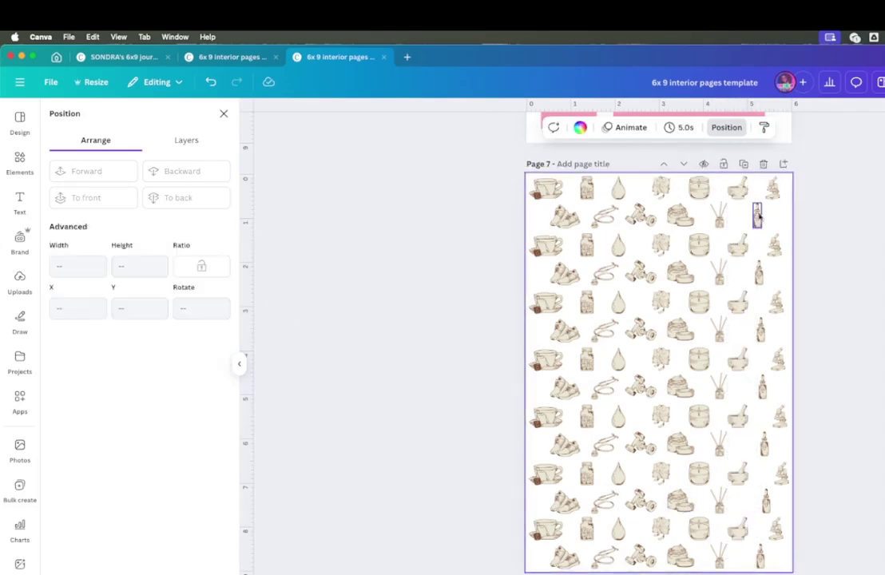
shift+click(759, 272)
shift+click(761, 327)
shift+click(763, 385)
shift+click(765, 443)
shift+click(766, 501)
shift+click(761, 555)
click(220, 253)
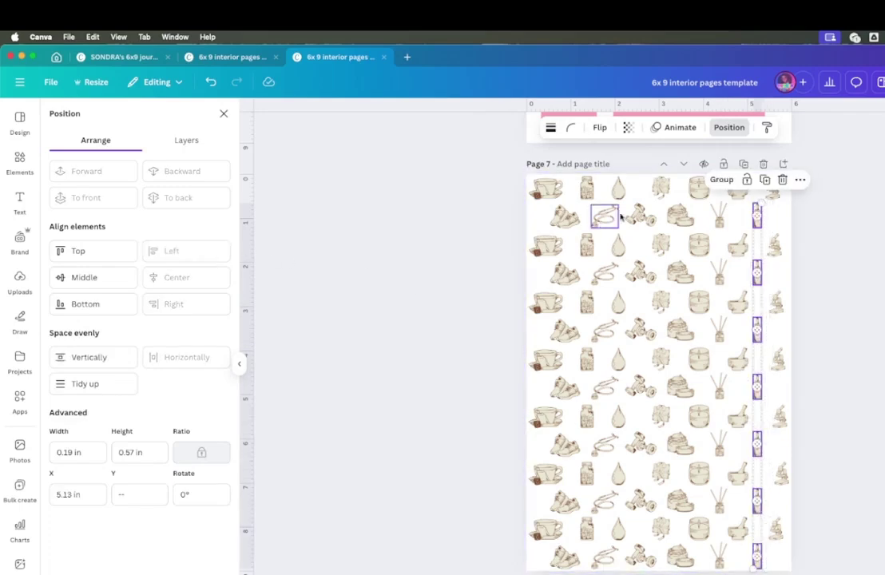
Step: Select the seven microscopes in the last column of page 7, left-align them and clear the selection
click(773, 188)
shift+click(774, 244)
shift+click(776, 301)
shift+click(779, 359)
shift+click(780, 416)
shift+click(782, 473)
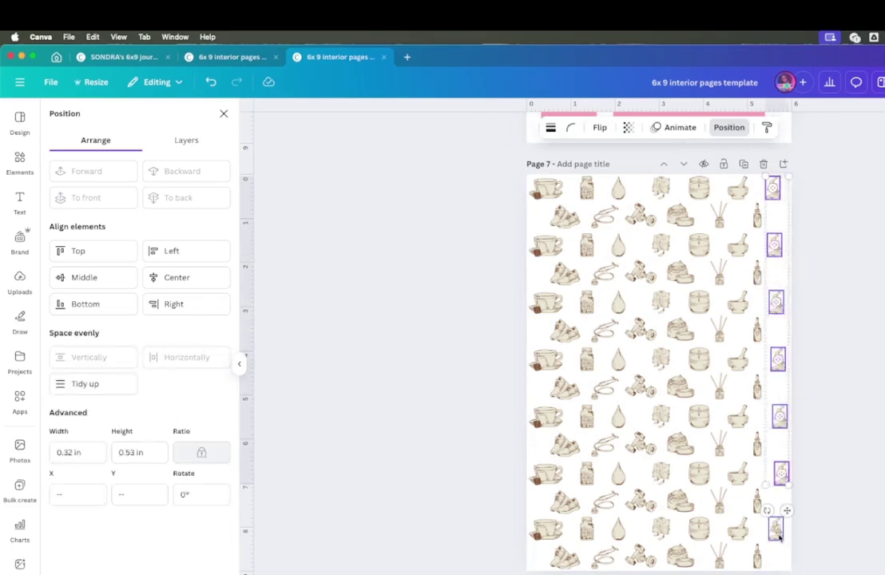
shift+click(775, 529)
click(206, 252)
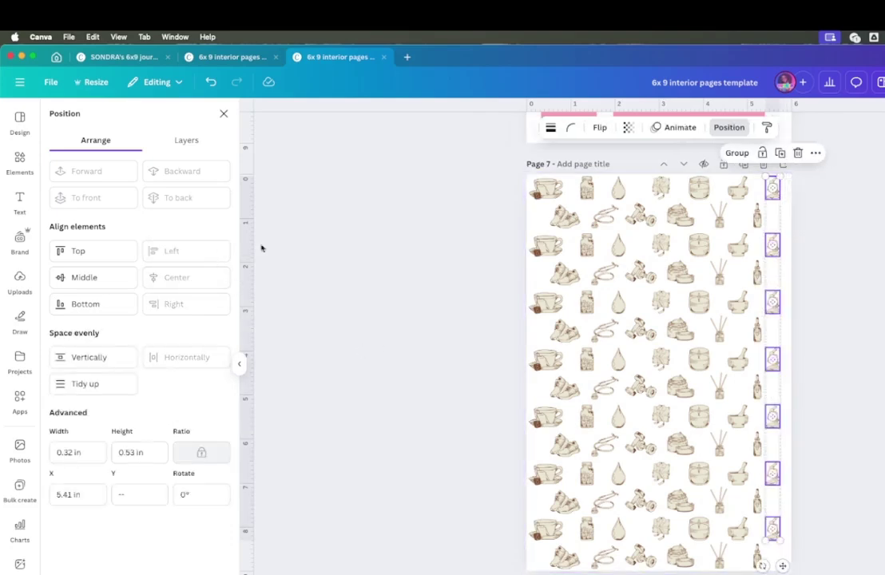
click(807, 321)
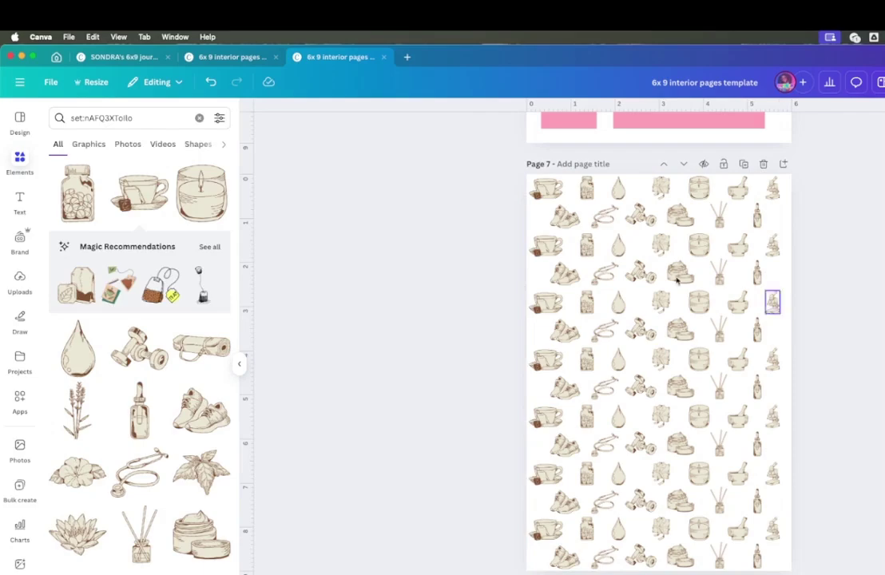
Step: Move all pattern icons on page 7 together slightly to the right to centre them across the page
drag(494, 174, 811, 572)
drag(699, 442, 705, 440)
click(832, 464)
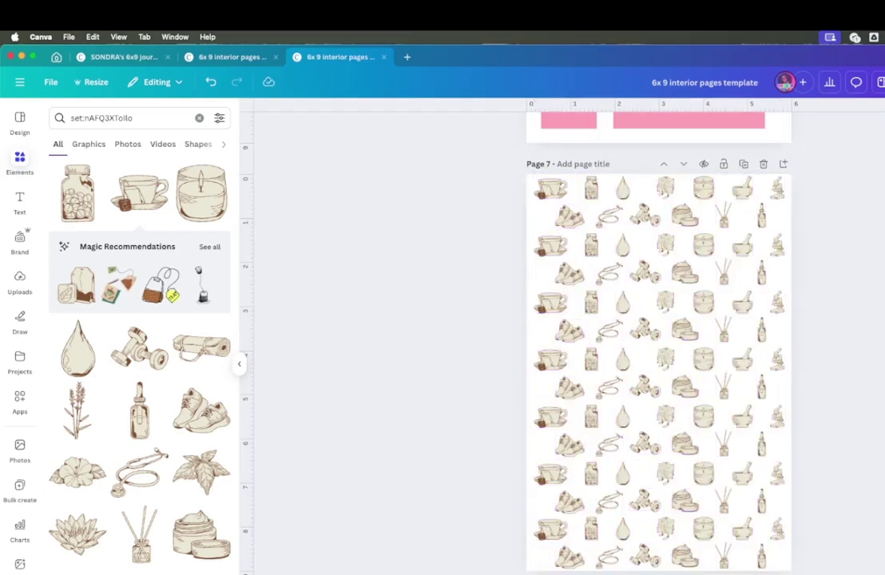
Step: Set up a PNG download that includes only the current page, page 7
click(884, 82)
click(862, 302)
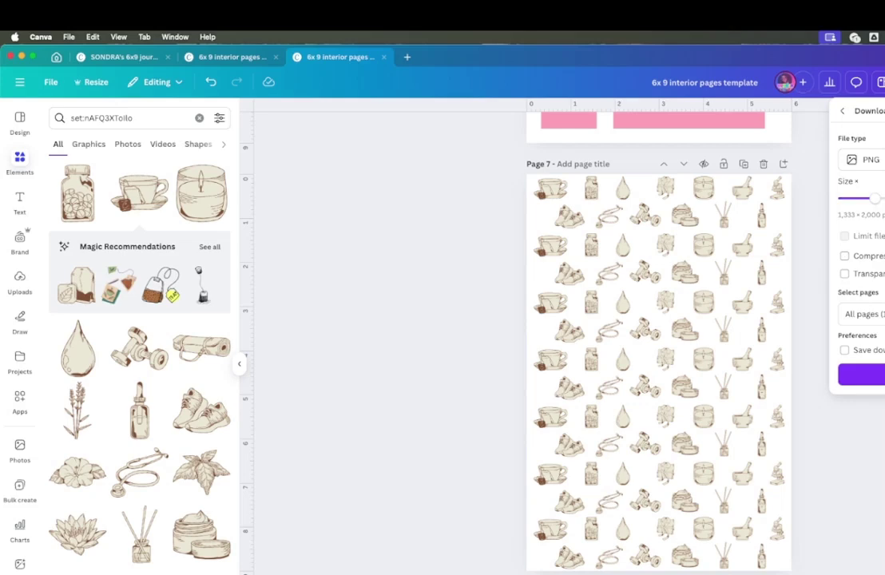
click(863, 314)
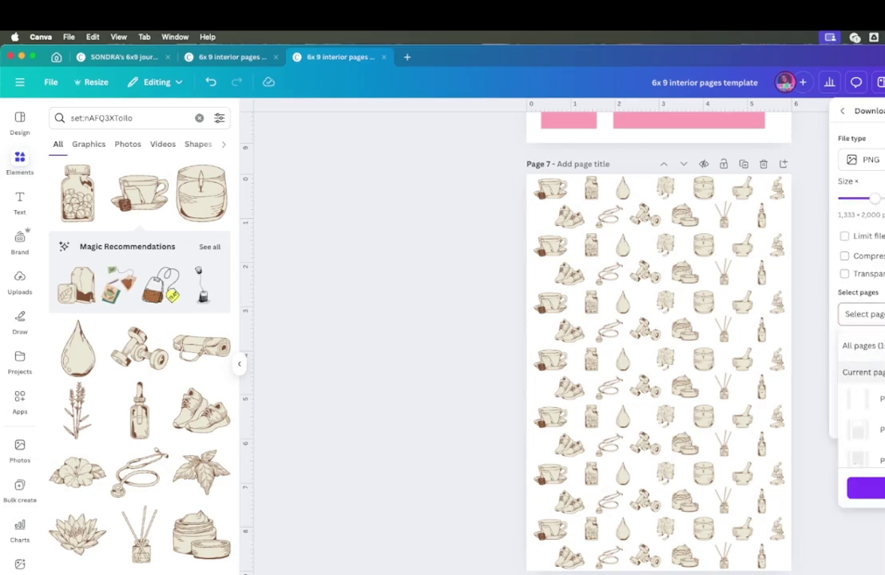
click(863, 372)
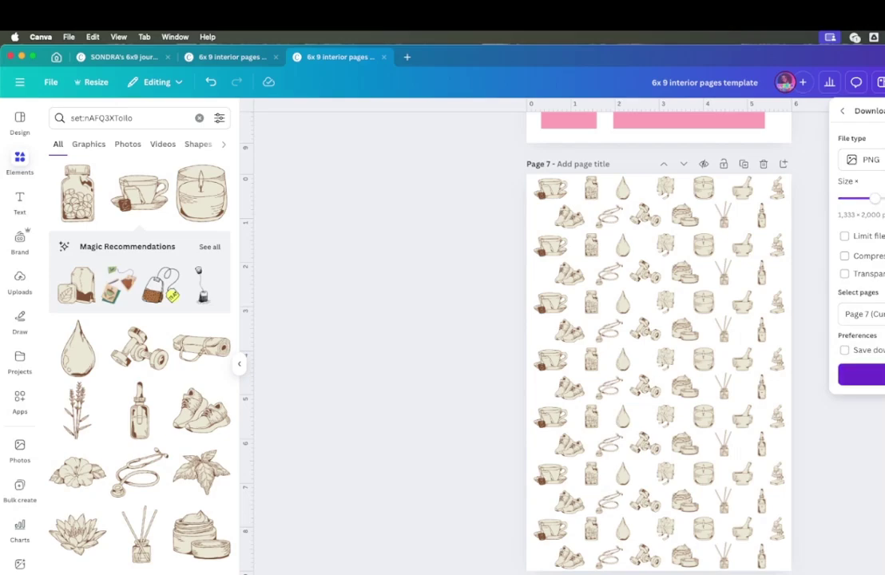
Step: Download page 7 as a PNG named "nursing journal pattern" into the Planners and Journals folder on the iCloud Desktop
click(862, 374)
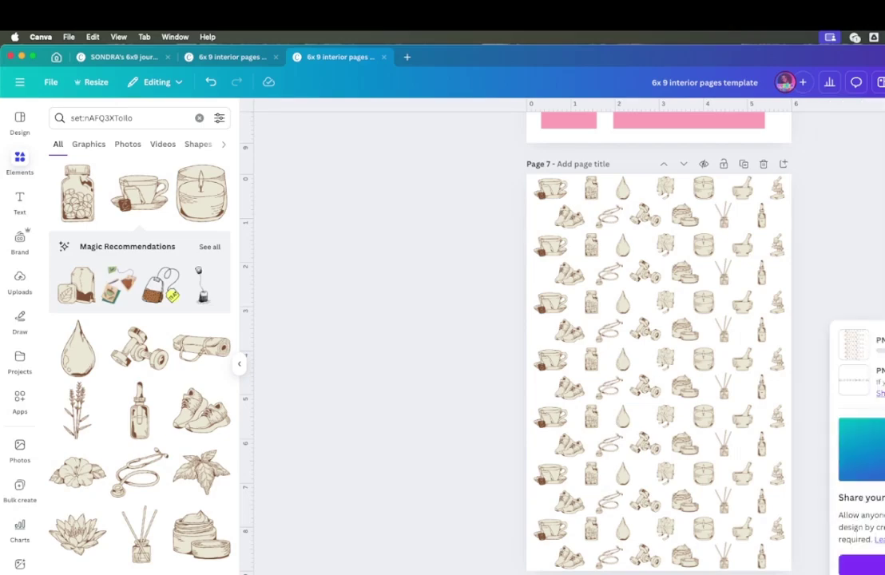
scroll(674, 401, down, 5)
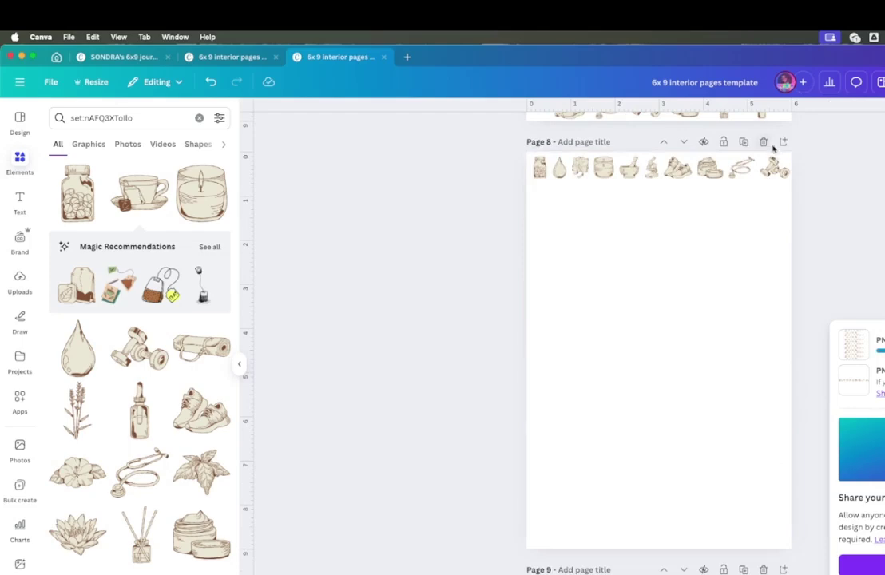
scroll(564, 390, down, 3)
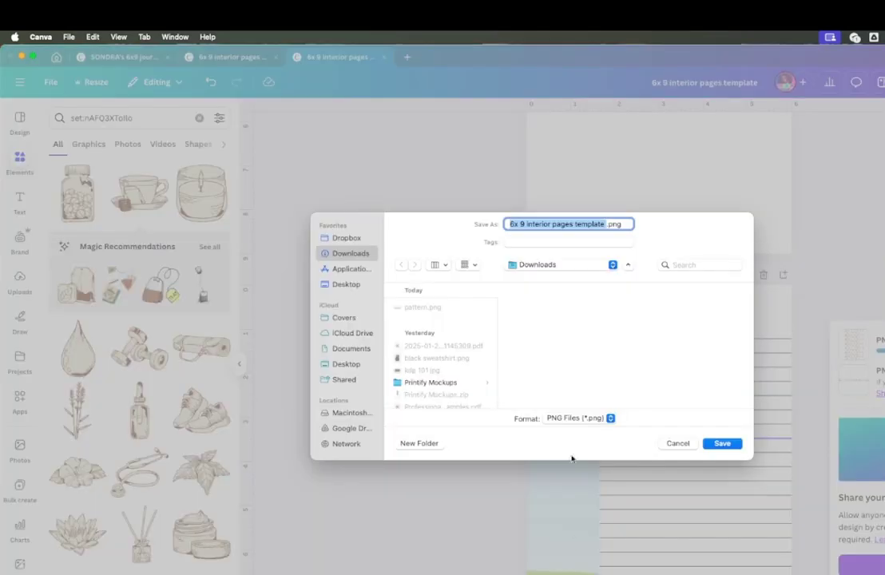
text(nursing journal pattern)
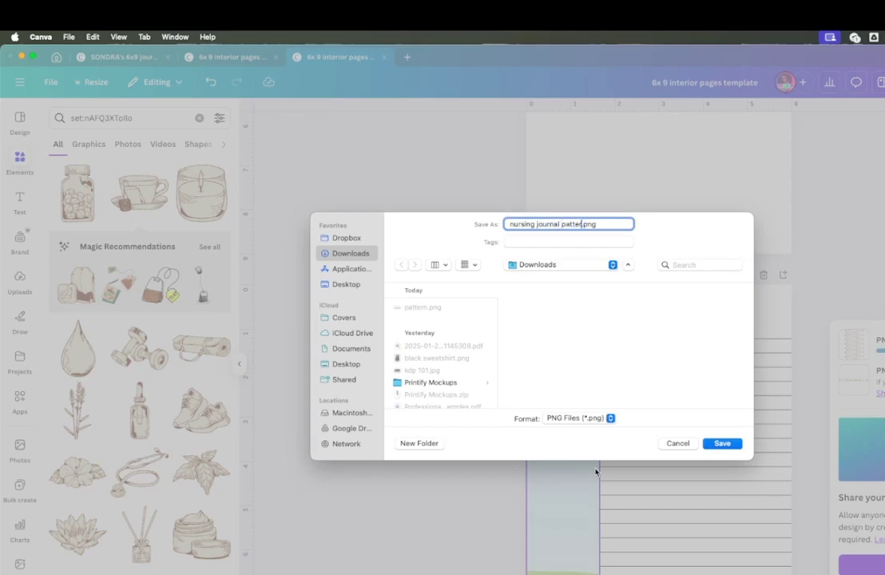
click(342, 363)
scroll(415, 371, down, 8)
scroll(415, 376, down, 5)
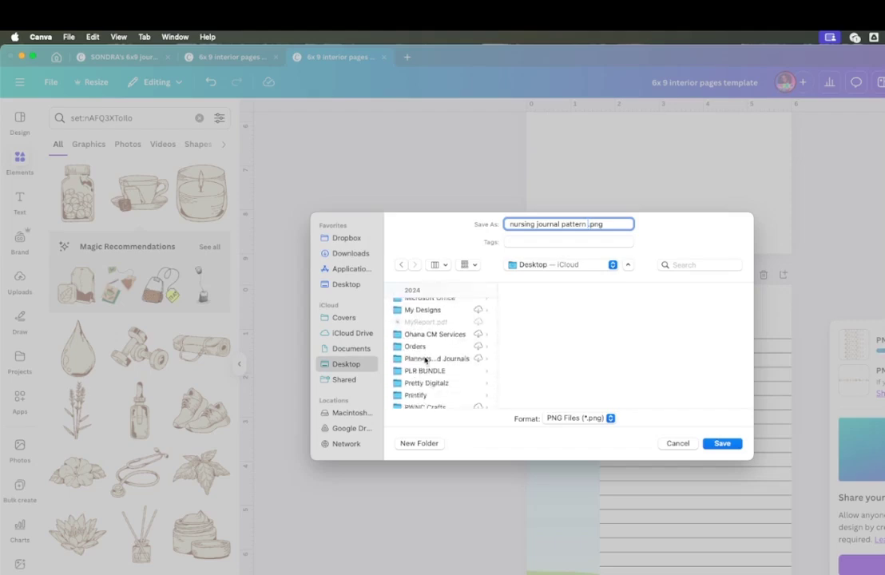
click(426, 360)
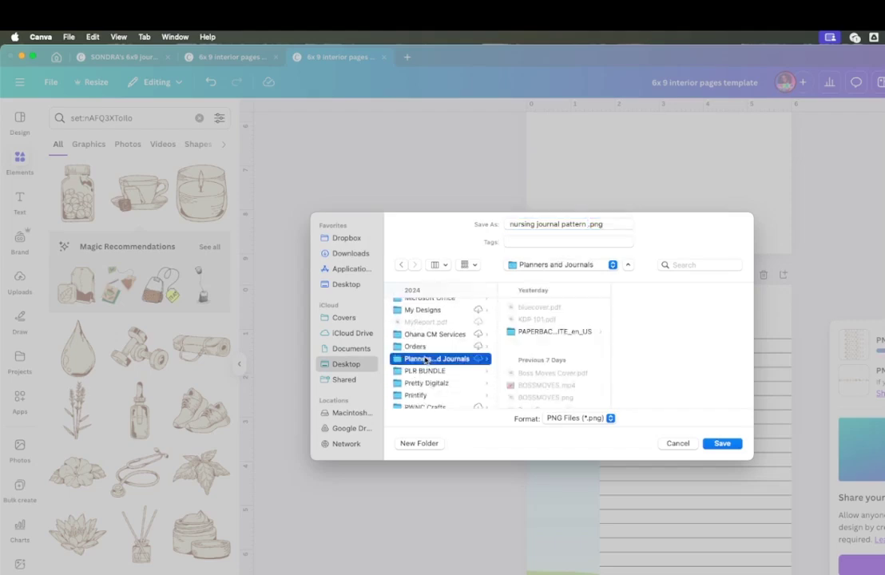
click(722, 444)
Step: Open the Digital Papers project folder and upload the downloaded nursing journal pattern image into it
click(20, 361)
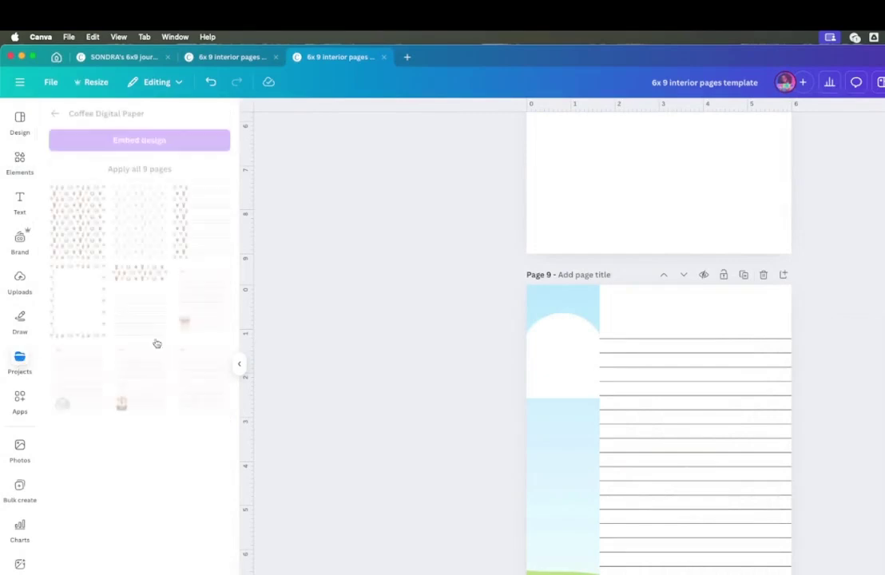
click(55, 113)
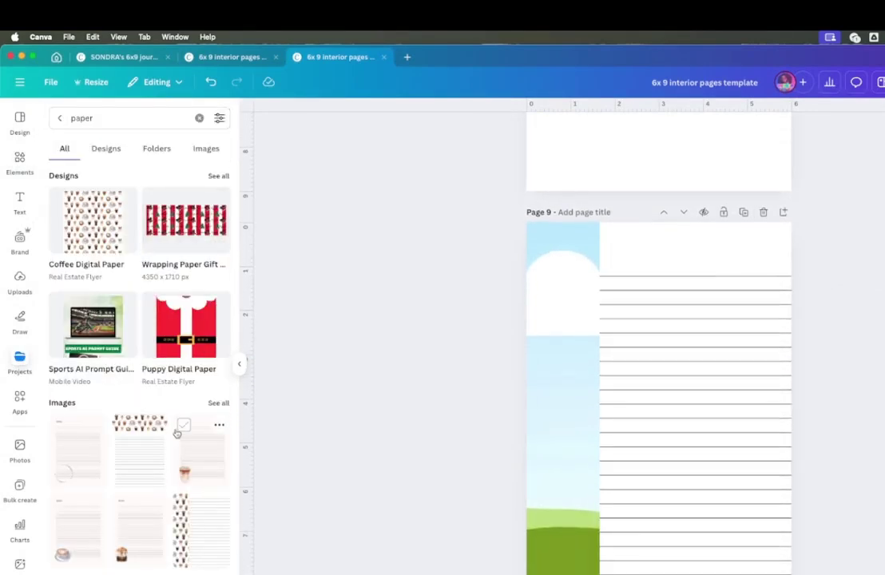
scroll(162, 516, down, 2)
click(141, 553)
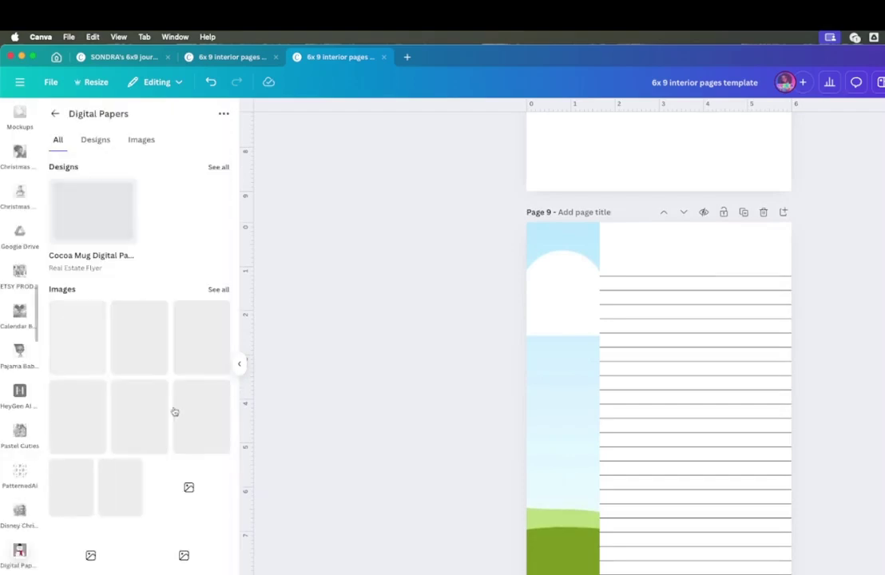
click(224, 113)
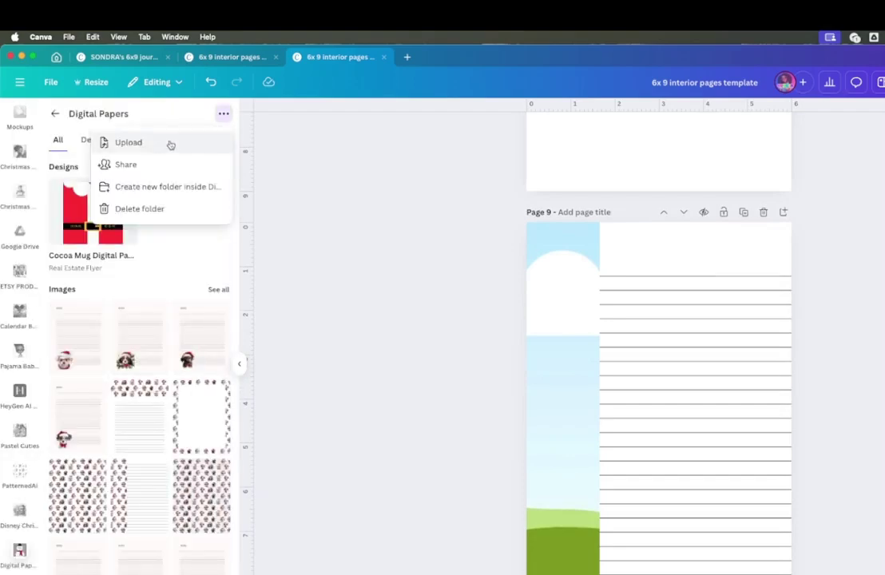
click(128, 143)
double_click(419, 292)
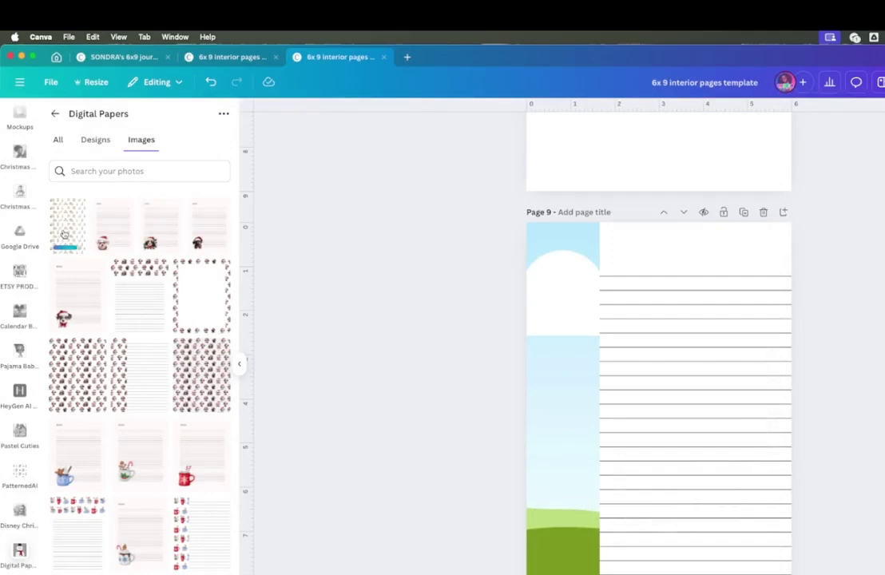
Step: Fill the tall picture frame beside the writing lines on page 9 with the uploaded wellness pattern
click(64, 234)
drag(617, 376, 551, 359)
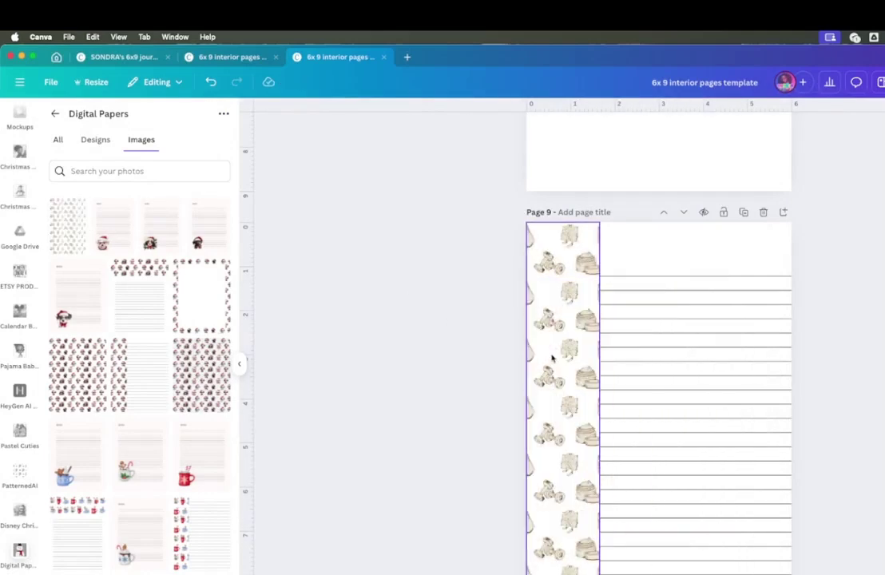
scroll(664, 395, up, 10)
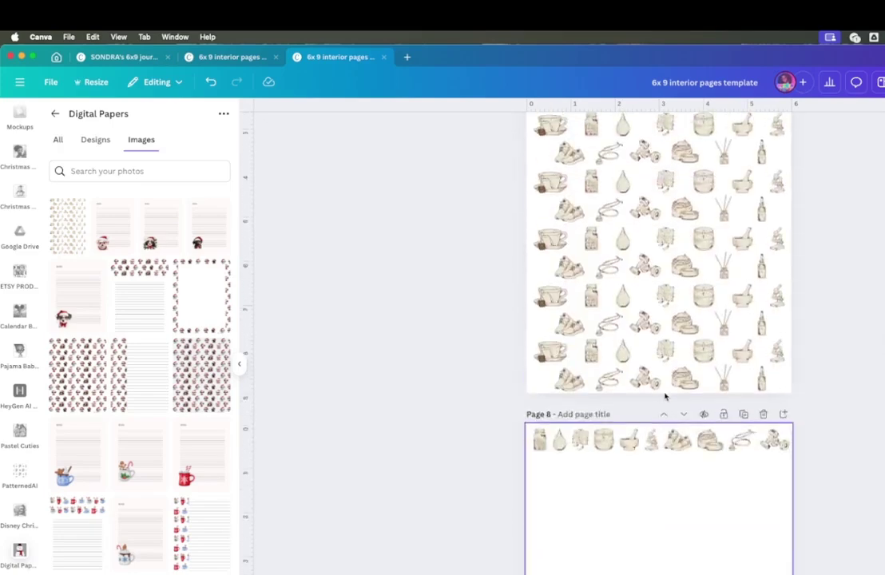
Step: Replace the coffee-cup image in page 12's full-page frame with the uploaded wellness pattern
scroll(664, 396, down, 20)
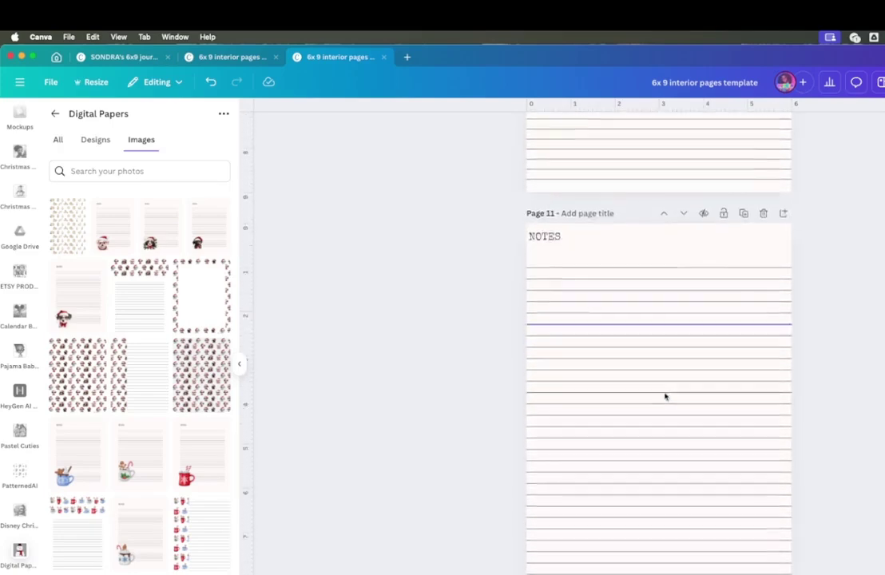
click(629, 216)
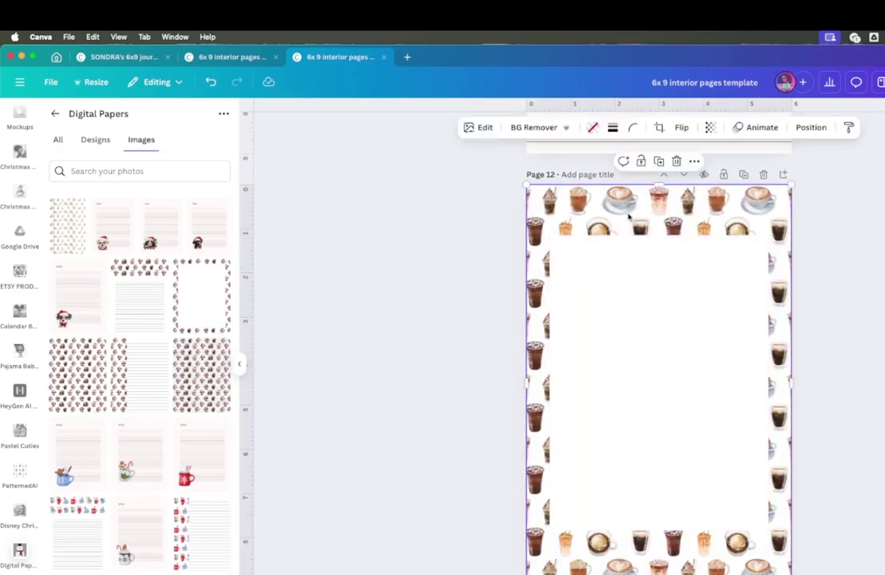
key(Delete)
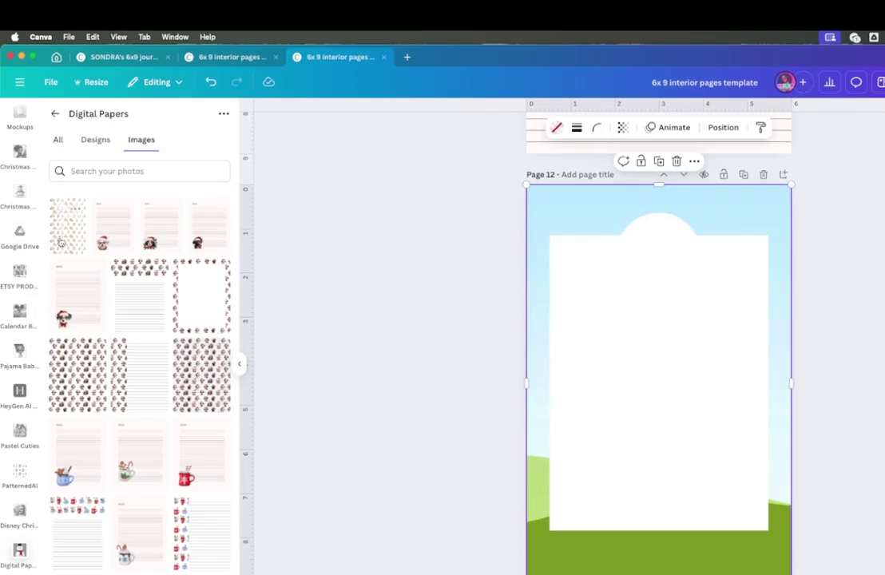
key(ctrl+v)
drag(596, 330, 541, 265)
Step: Stretch the white box on page 12 upward and downward so the pattern borders above and below it become narrower
click(693, 401)
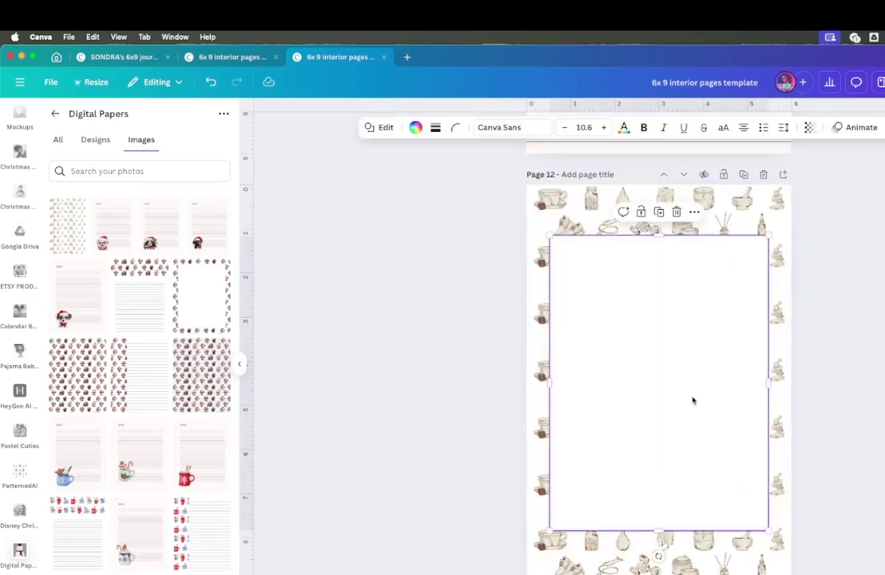
drag(661, 528, 659, 554)
drag(659, 236, 658, 217)
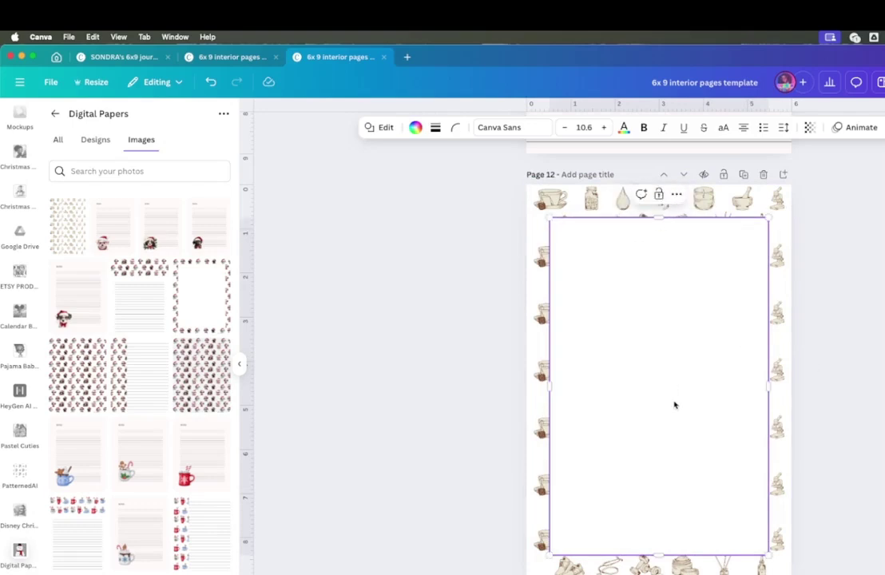
Step: Fill page 13's header frame with the wellness pattern and shorten the frame to about 2 inches tall
scroll(675, 400, down, 5)
click(623, 251)
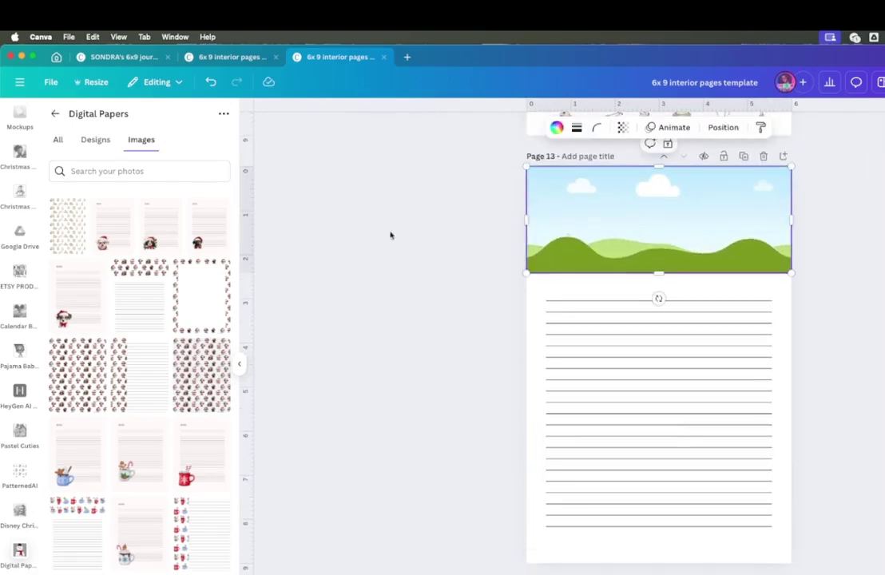
click(68, 225)
drag(599, 322, 658, 256)
click(658, 263)
Step: Select all page 13 writing lines except the lowest, then stretch them up toward the pattern and out to both page edges
drag(595, 291, 654, 525)
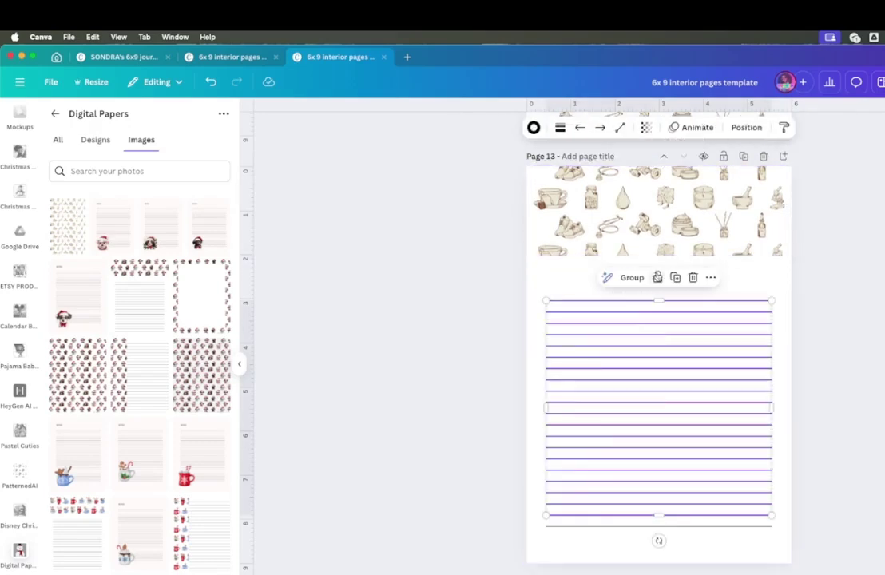
drag(659, 296, 655, 271)
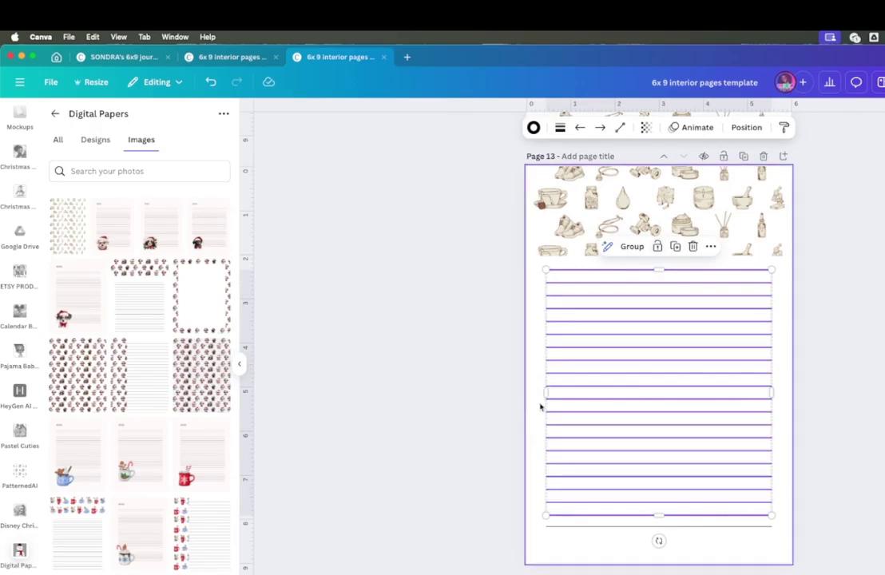
drag(545, 393, 523, 392)
mouse_move(771, 392)
mouse_down()
mouse_move(807, 393)
mouse_move(788, 392)
mouse_up()
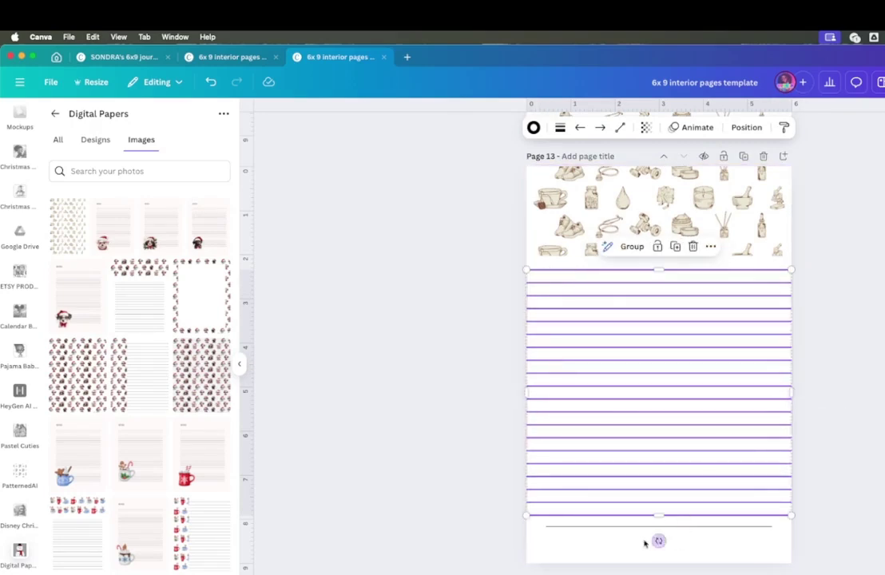
Step: Delete the leftover short line on page 13 and stretch the remaining writing lines down to near the page's lower edge
click(603, 532)
key(Delete)
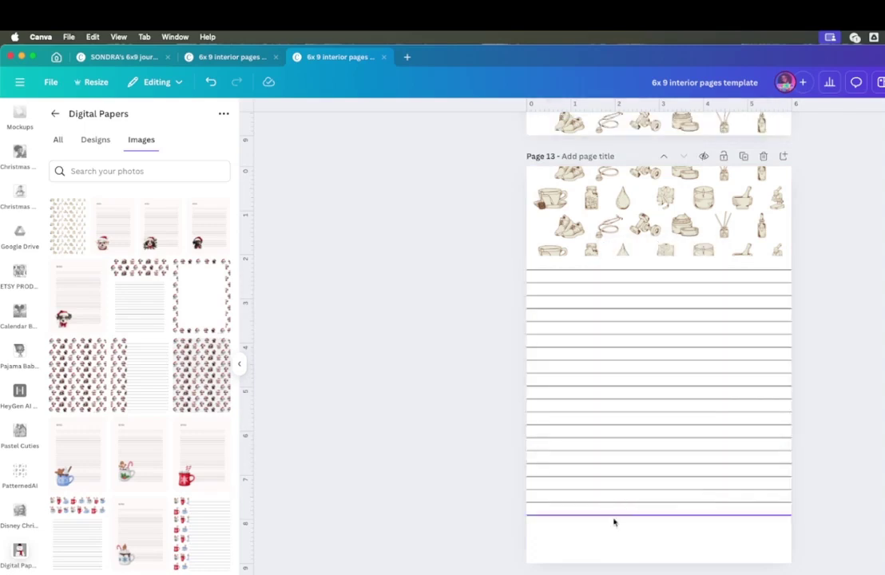
drag(611, 537, 530, 268)
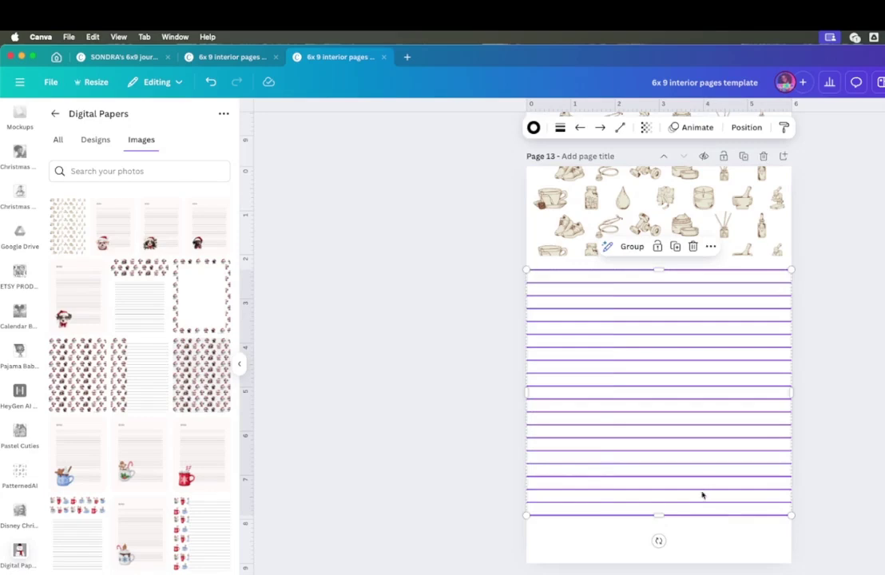
drag(658, 514, 658, 548)
click(658, 569)
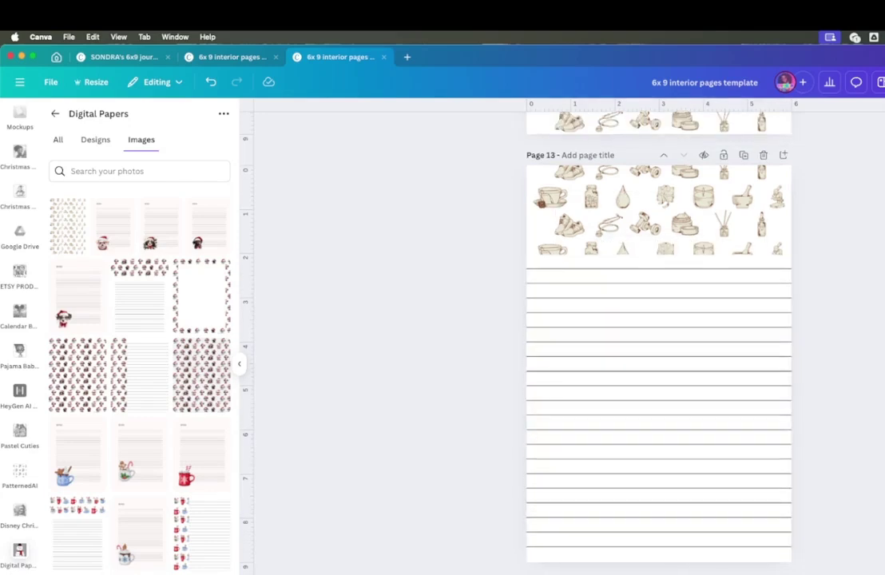
Step: Delete page 8, which holds only the single row of wellness icons
scroll(658, 336, up, 15)
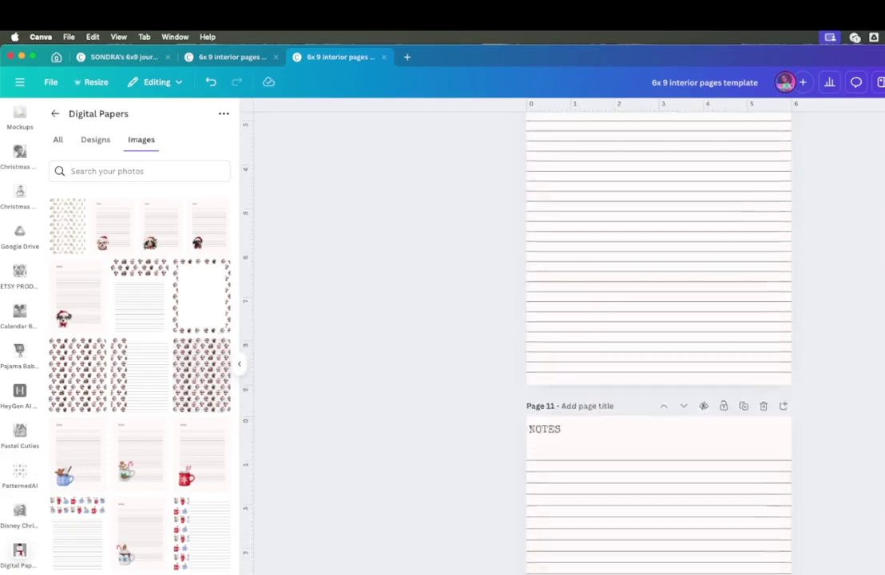
scroll(658, 336, up, 15)
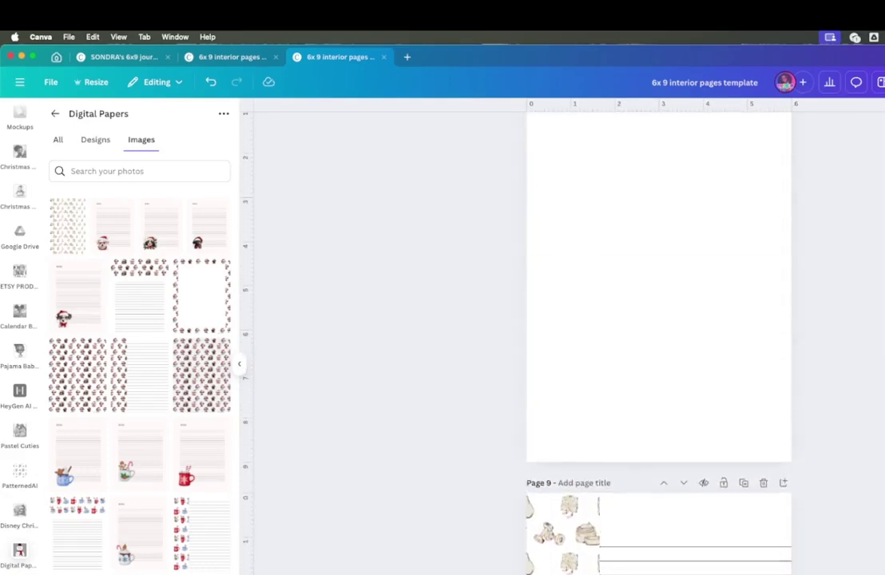
scroll(658, 336, up, 5)
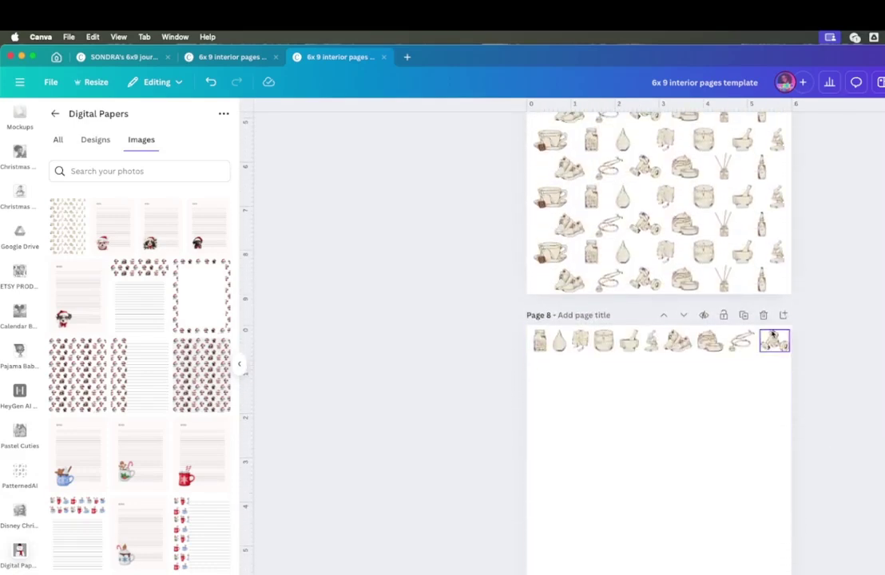
click(764, 317)
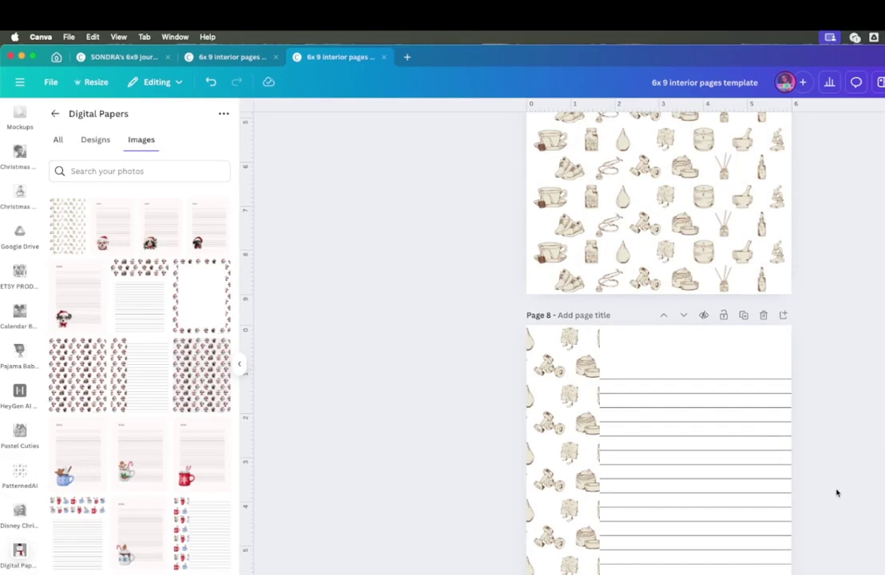
Step: Set the background colour of the NOTES page on page 9 to white
scroll(837, 493, down, 10)
scroll(837, 493, up, 3)
scroll(747, 355, up, 3)
click(728, 327)
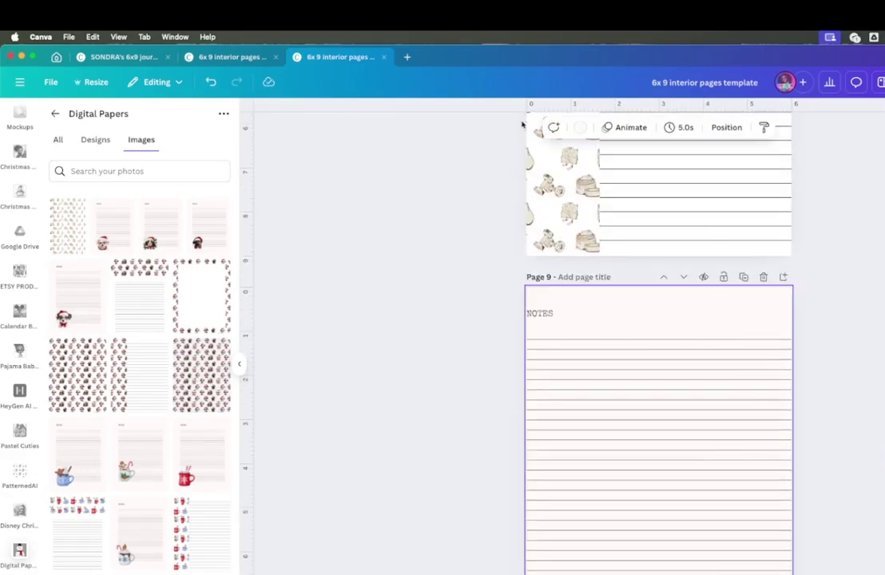
click(580, 127)
click(92, 306)
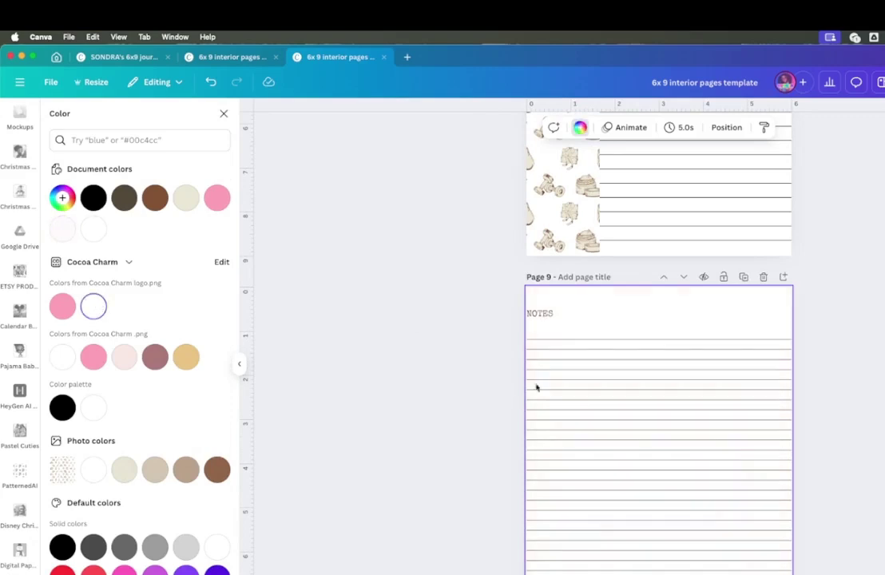
Step: Change page 10's NOTES page background to white
scroll(612, 240, down, 11)
scroll(625, 267, up, 2)
click(617, 310)
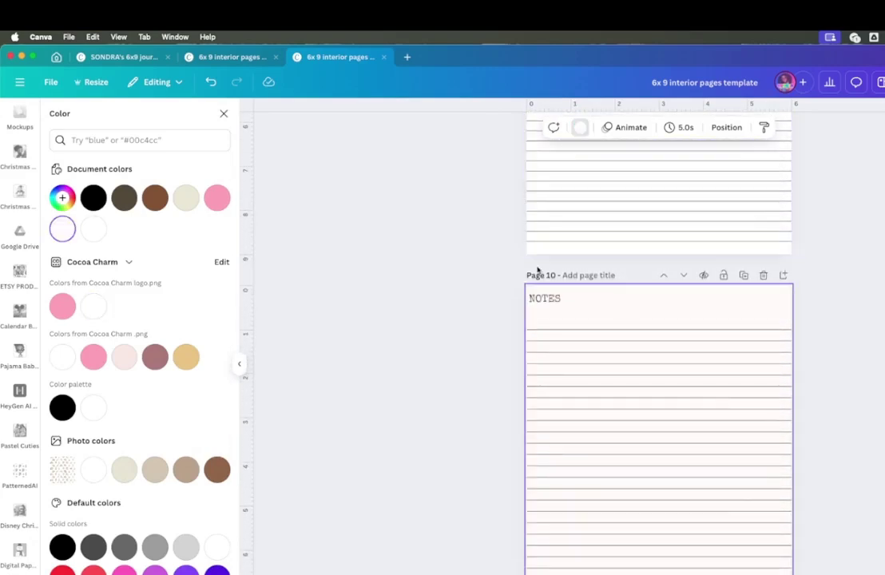
click(92, 306)
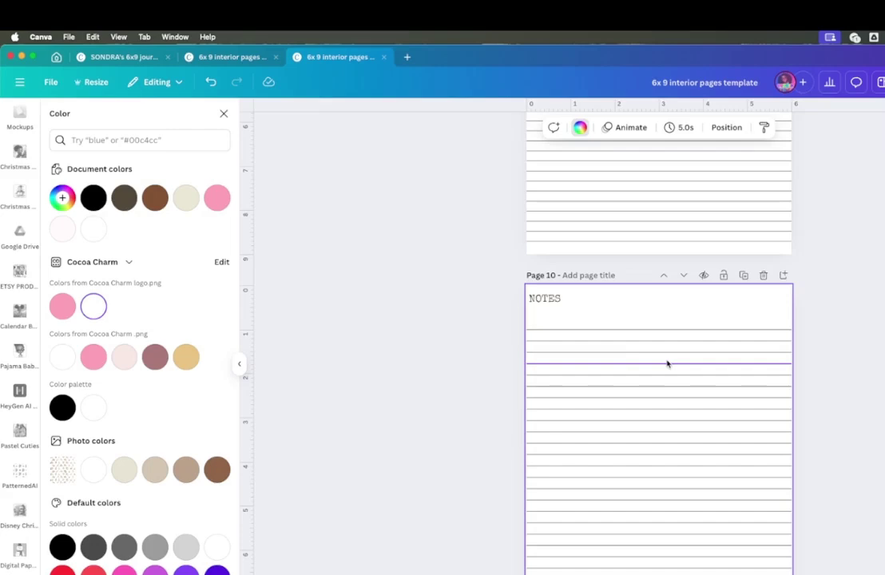
Step: Switch to the other open design, 6x 9 interior pages
scroll(667, 362, up, 10)
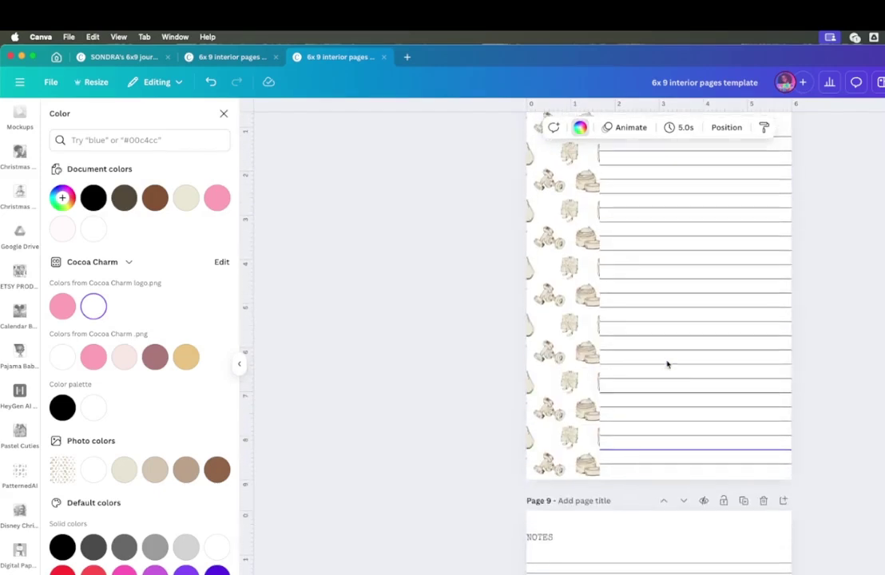
click(230, 57)
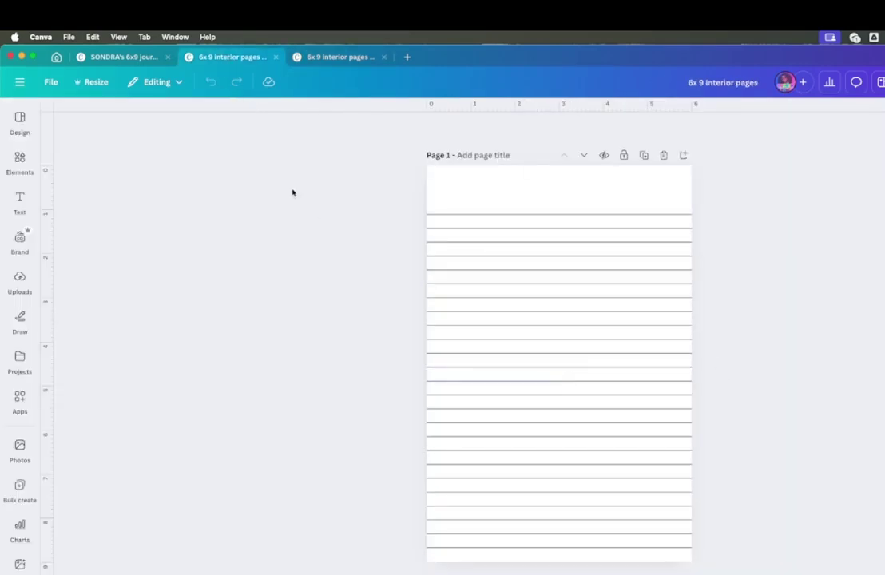
Step: Review the stethoscope cover in the journal cover templates design, plus the pattern and notes pages in the interior pages template
click(134, 64)
click(548, 452)
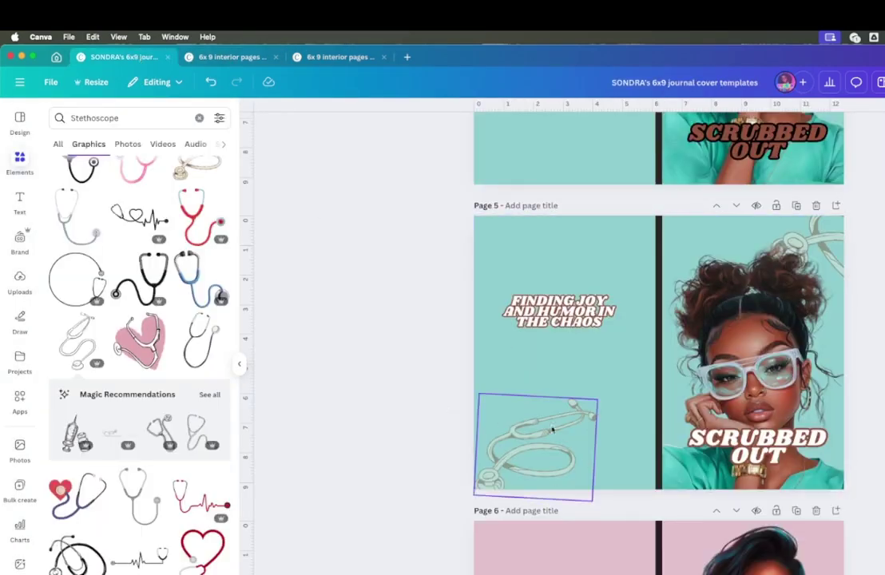
click(446, 425)
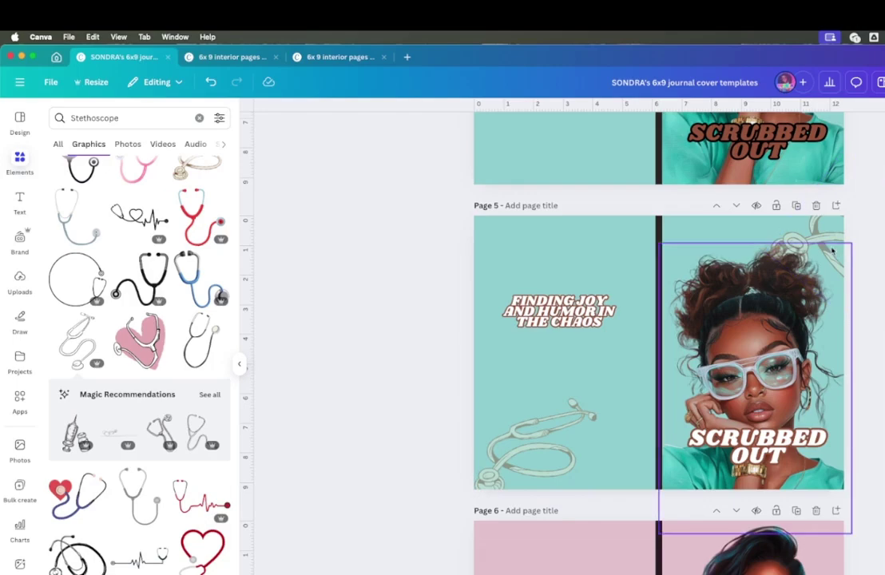
click(307, 56)
scroll(645, 430, up, 15)
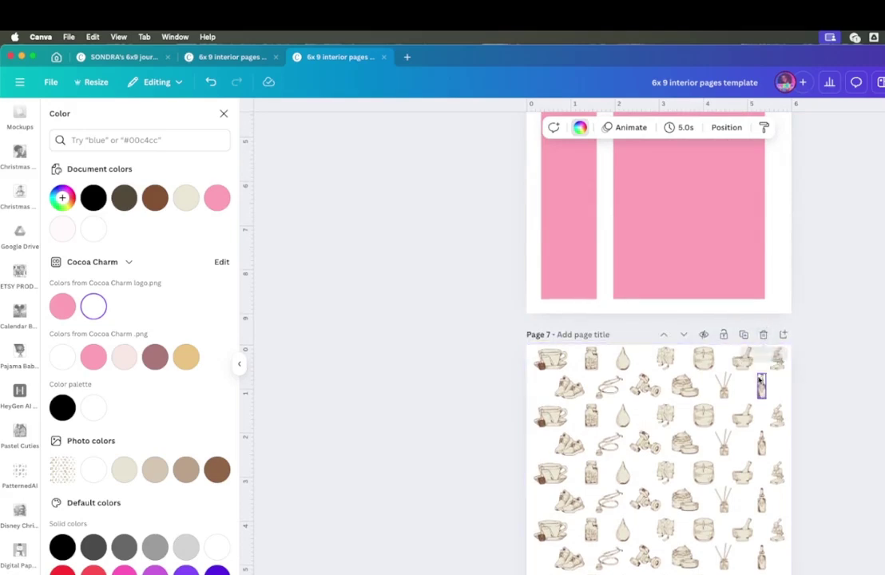
scroll(763, 365, down, 20)
scroll(779, 409, down, 5)
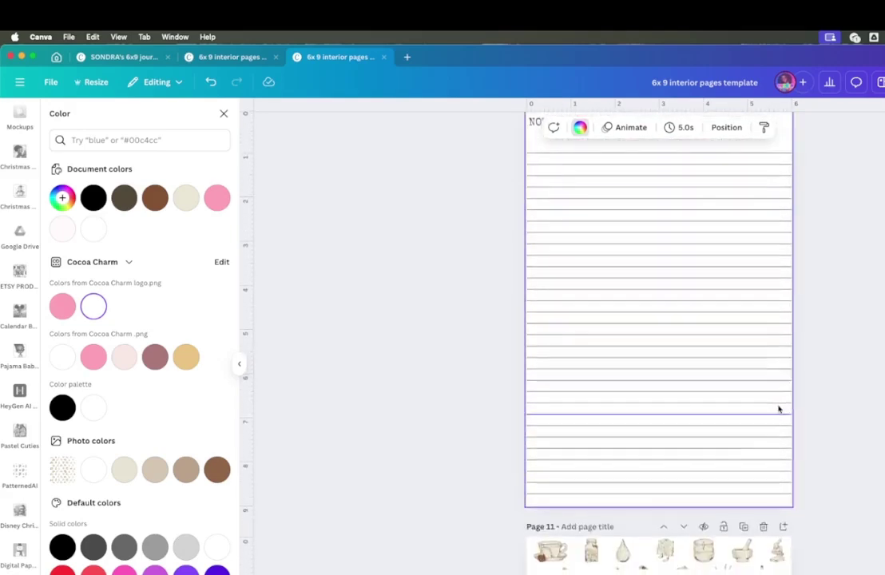
scroll(779, 409, up, 10)
scroll(779, 409, up, 10)
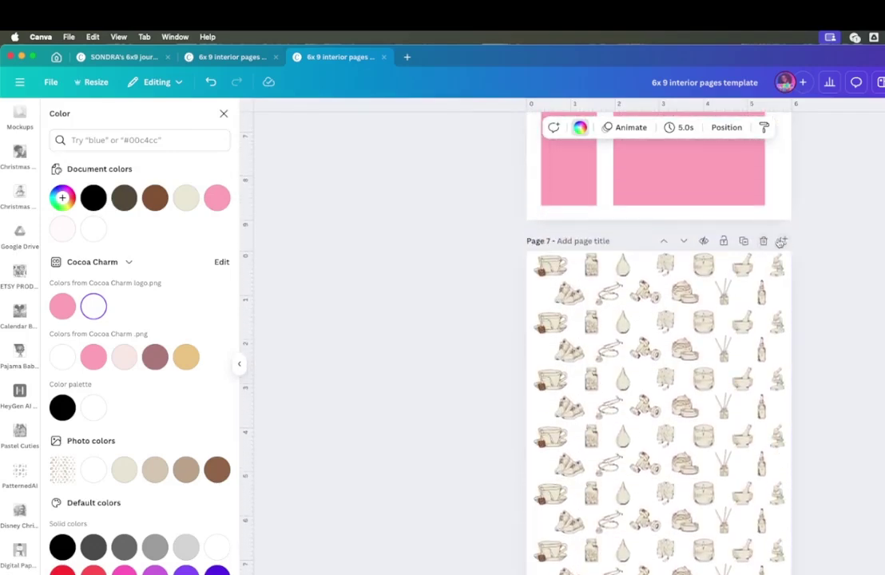
Step: Copy the lowest two rows of icons from page 7's pattern to the top of a new blank page 8
scroll(779, 244, down, 8)
drag(519, 256, 787, 296)
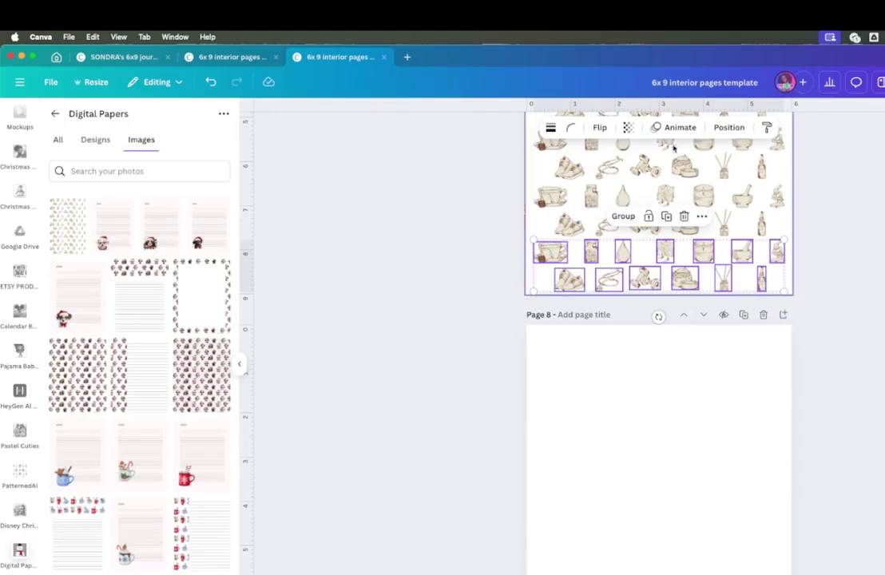
drag(646, 258, 644, 354)
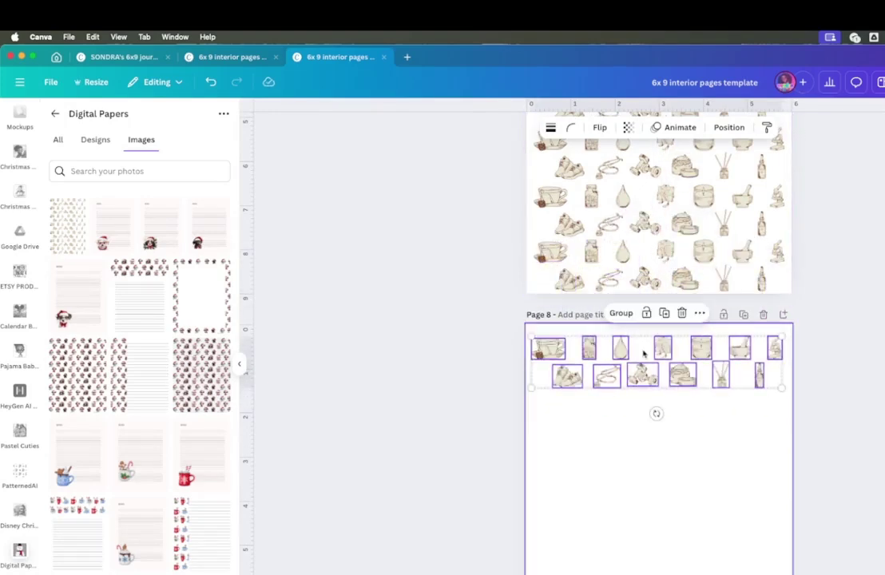
Step: Paste the two icon rows onto page 4 and place them just below the Humor-Filled Content text
scroll(644, 354, up, 20)
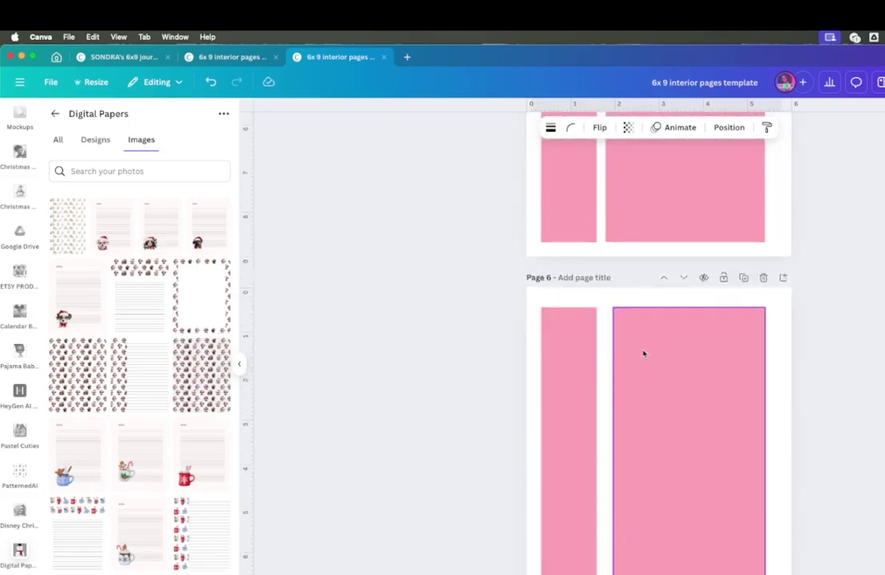
key(super+v)
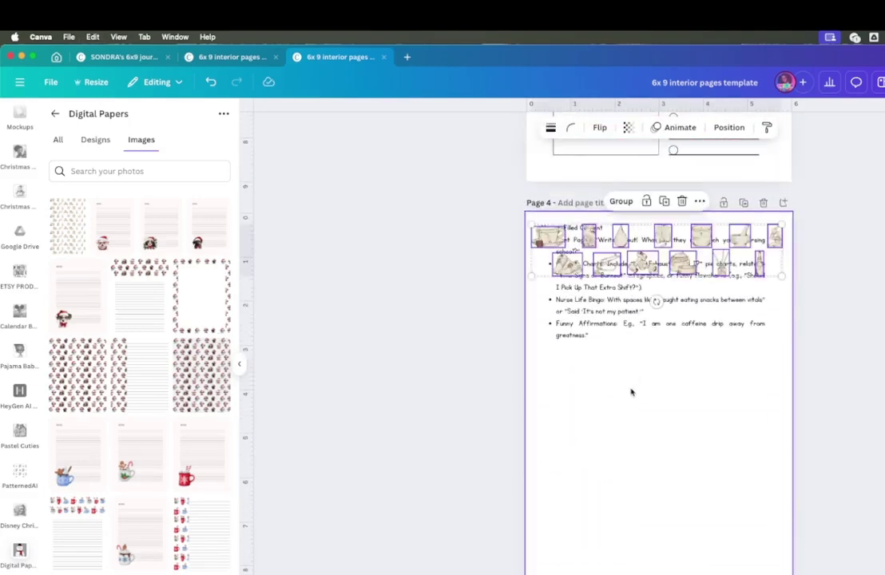
drag(656, 231, 657, 372)
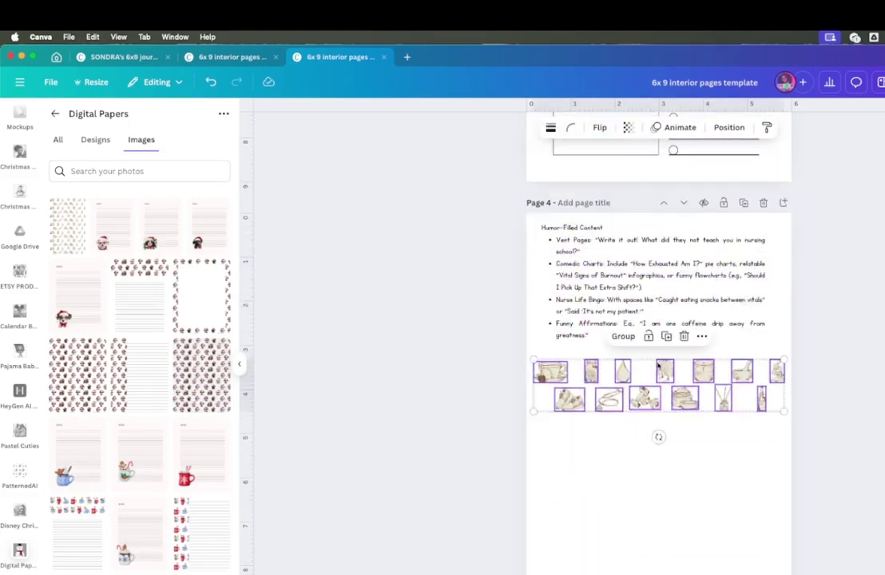
click(696, 479)
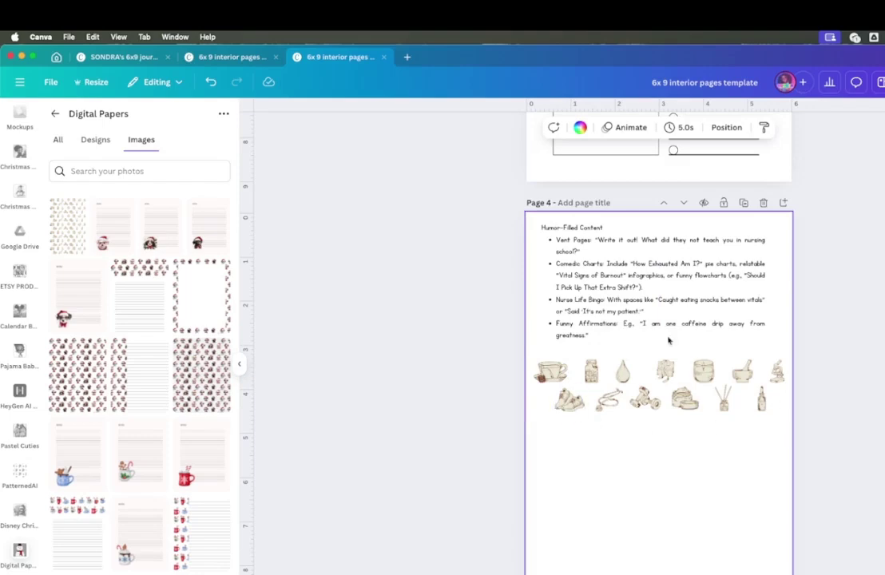
Step: Look over the pages from page 4's icon rows through the pink layout pages to page 7's icon pattern
scroll(703, 439, down, 2)
scroll(702, 439, down, 20)
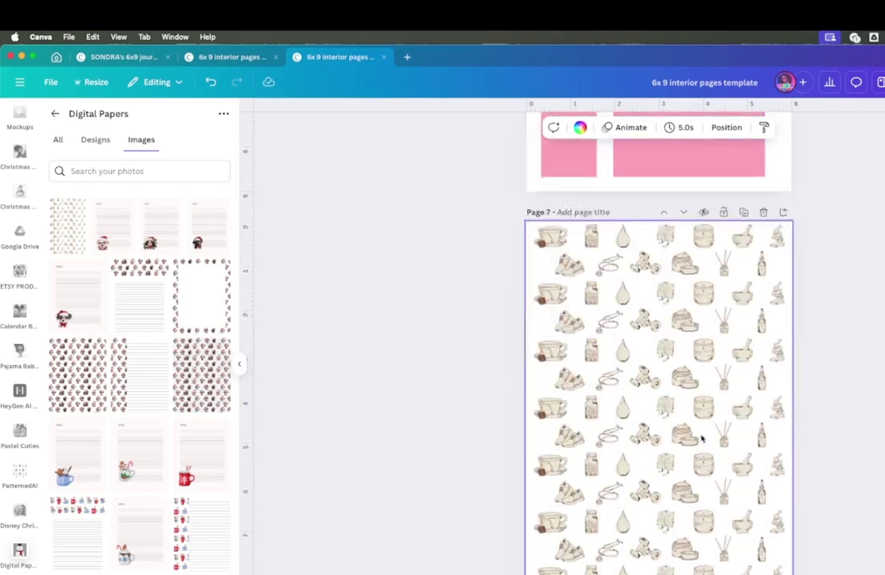
click(764, 306)
scroll(765, 309, up, 15)
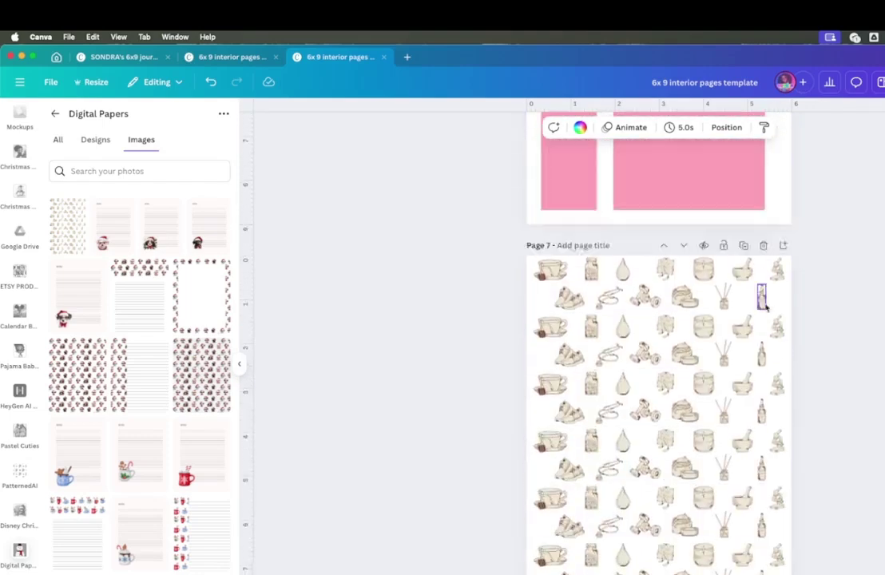
scroll(765, 309, up, 1)
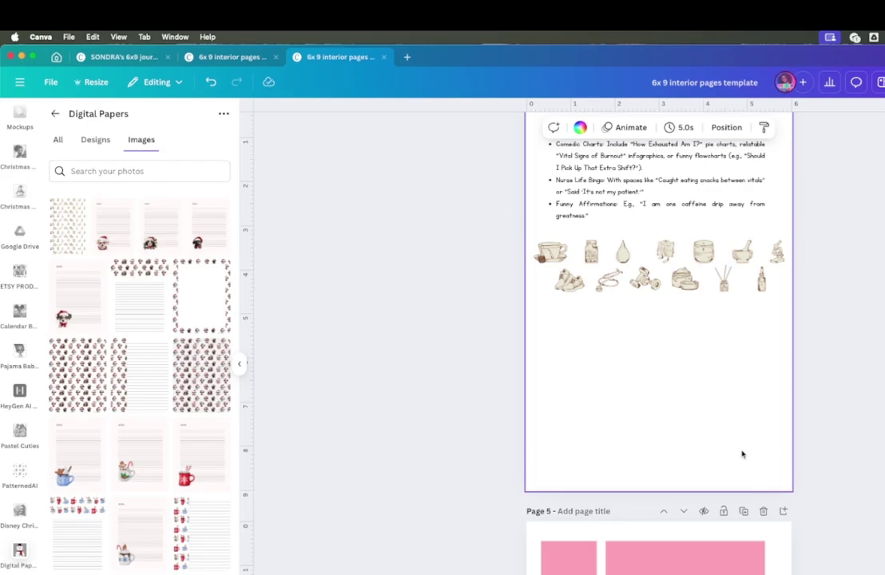
scroll(742, 455, down, 10)
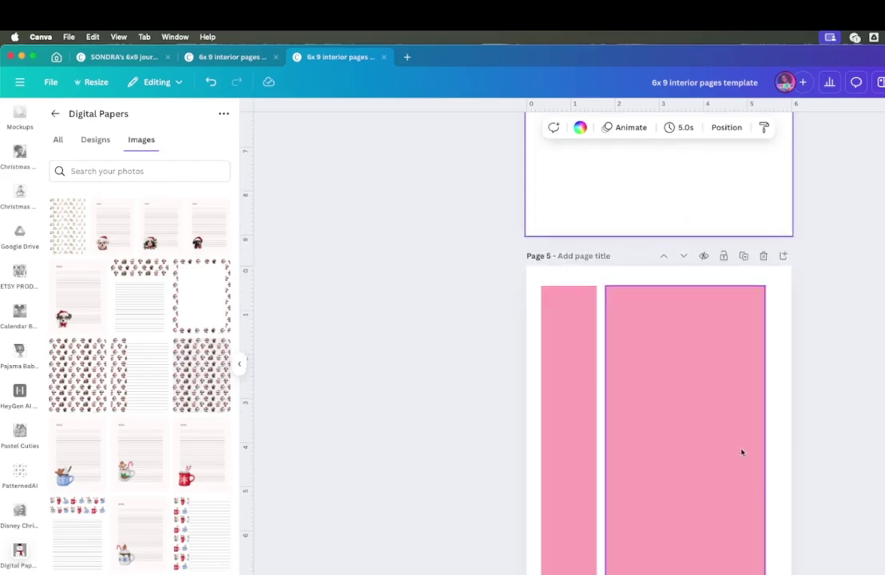
scroll(16, 151, up, 5)
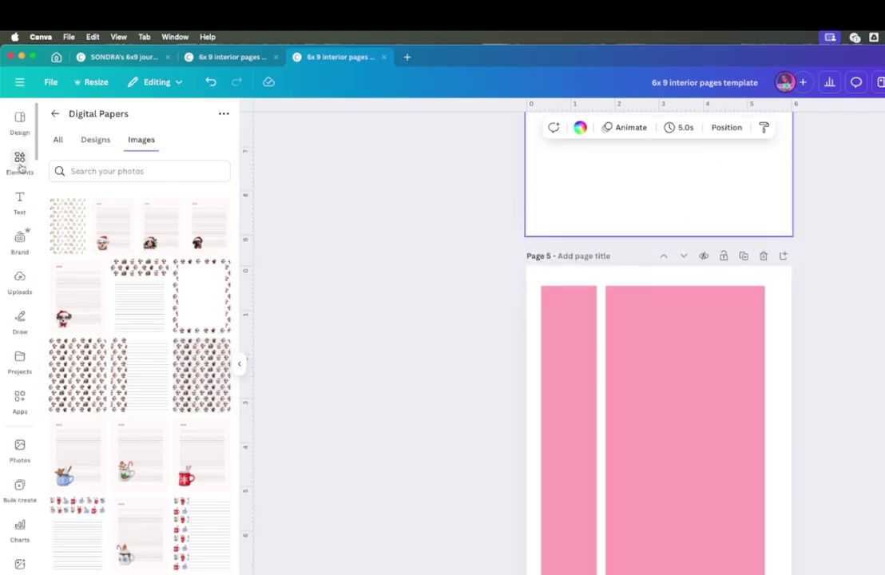
Step: Add a page after page 5 and apply the White Black Grey Reflection Writing Prompt template to it
click(19, 159)
click(19, 120)
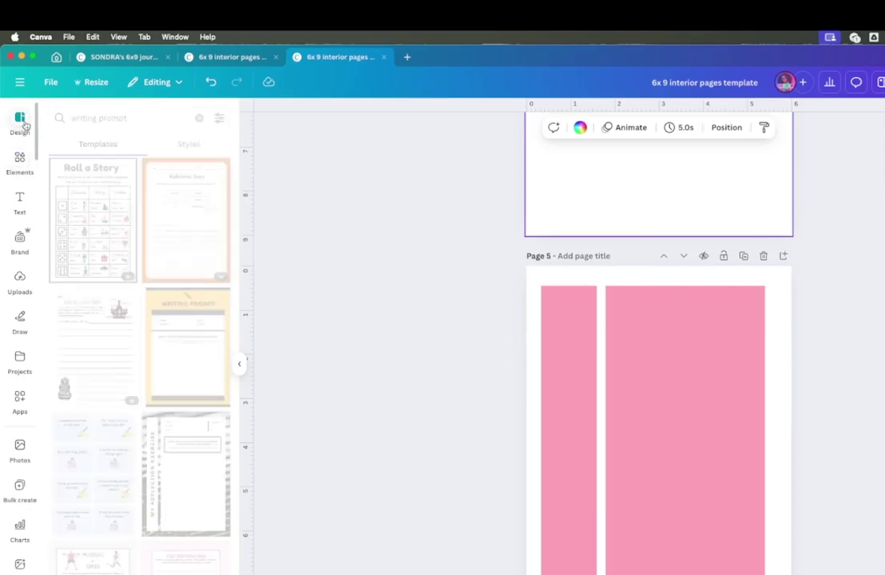
scroll(194, 438, down, 3)
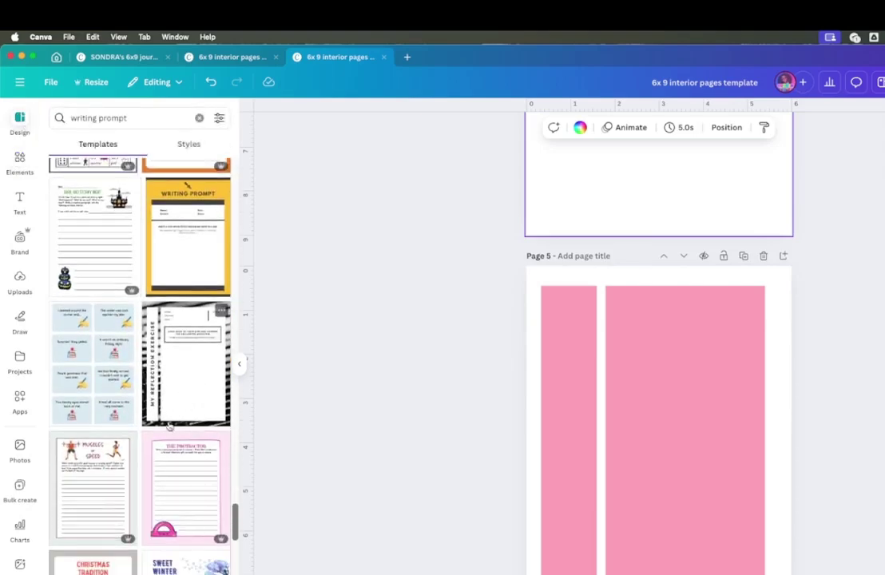
click(642, 381)
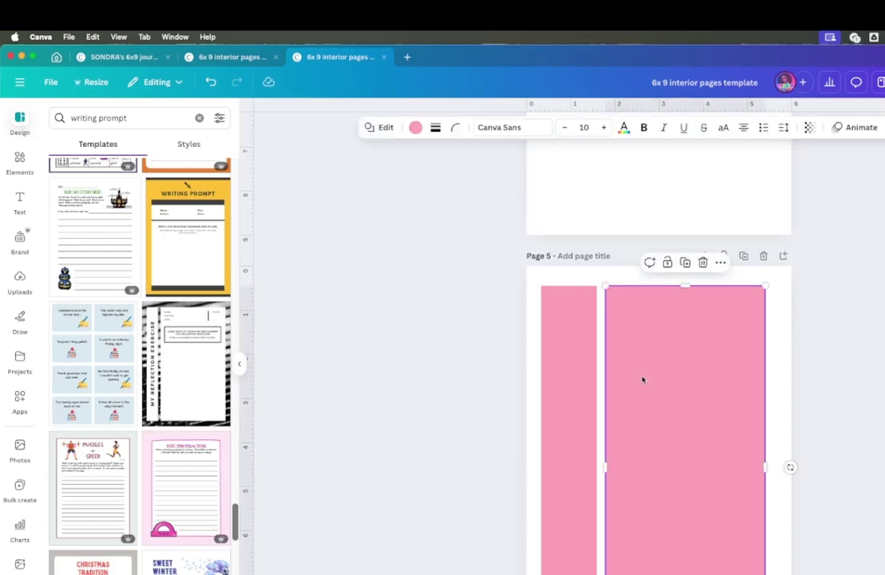
click(590, 393)
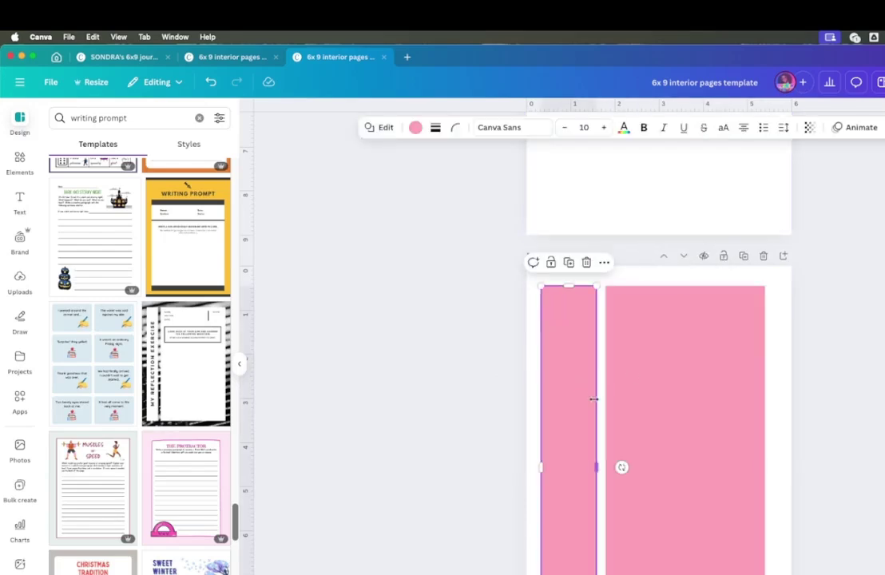
click(783, 257)
click(181, 364)
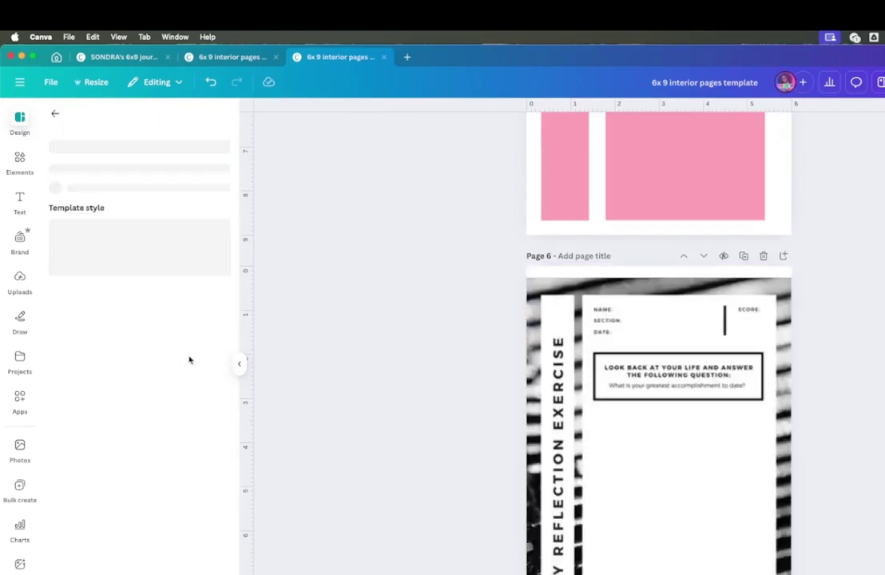
Step: Set the narrow pink rectangle on page 5 to 0.76 in wide and 7.71 in high, matching the template's title strip
click(554, 439)
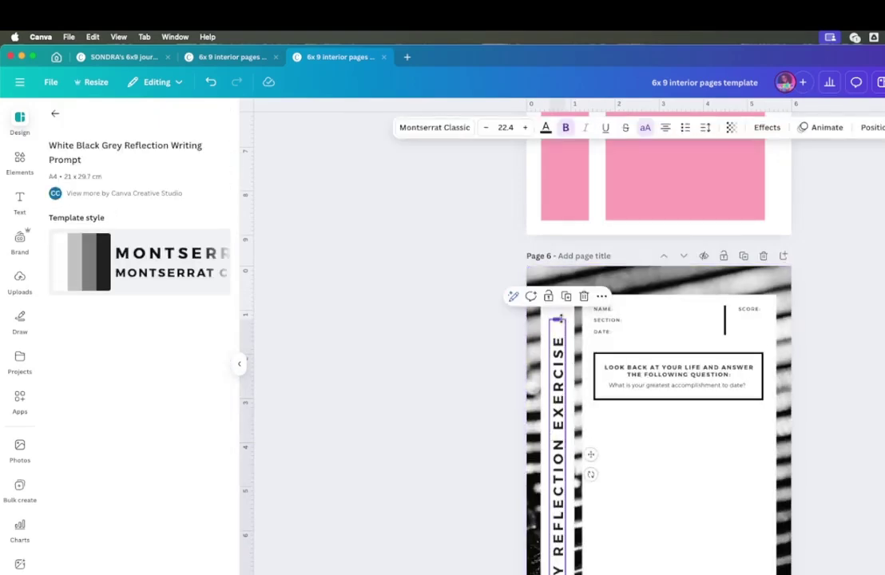
click(561, 313)
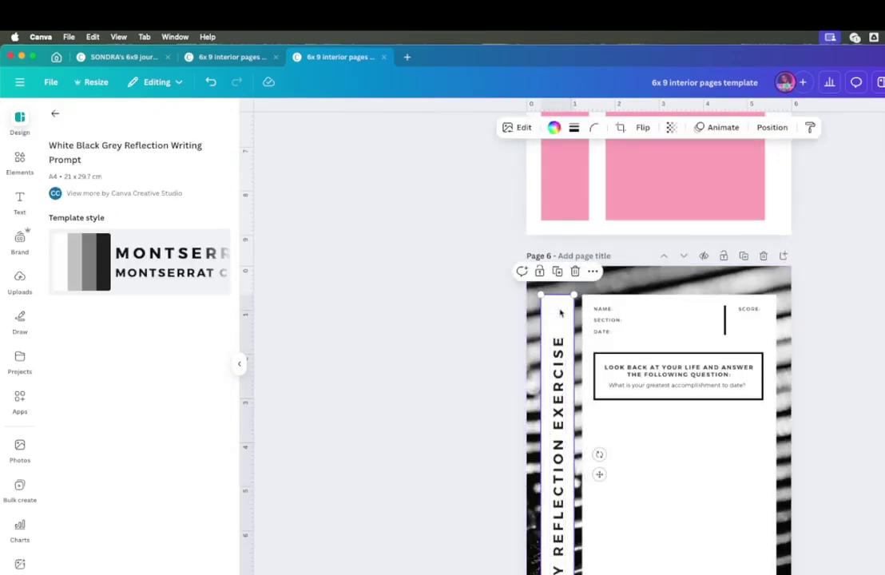
click(772, 127)
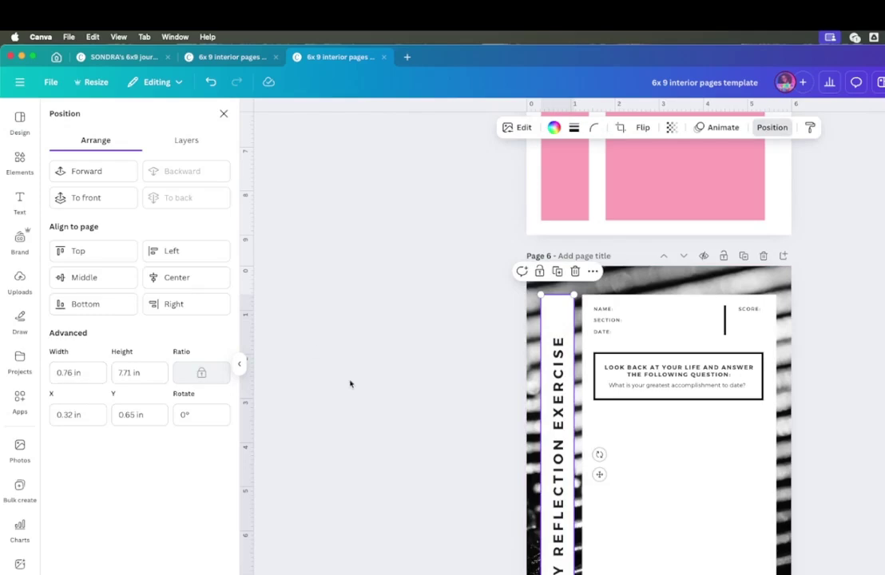
scroll(417, 322, up, 5)
click(575, 322)
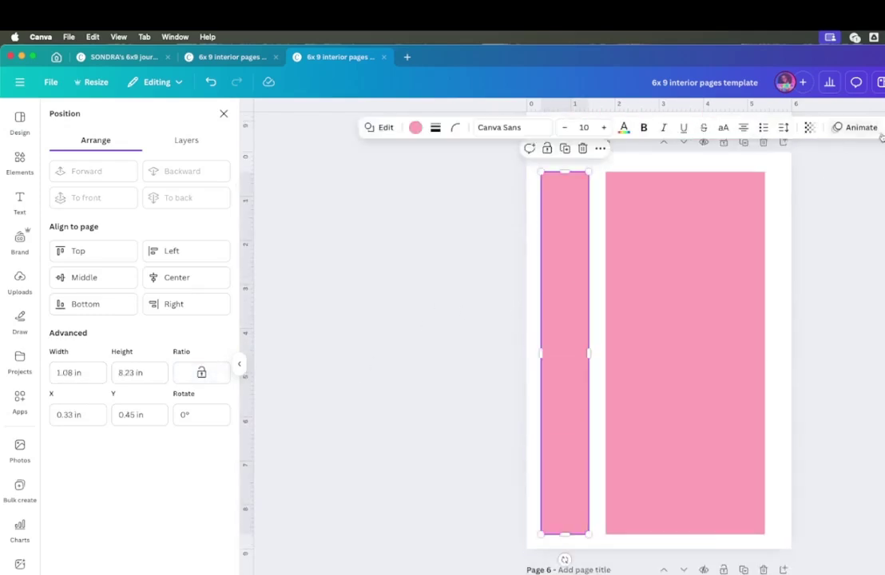
click(68, 373)
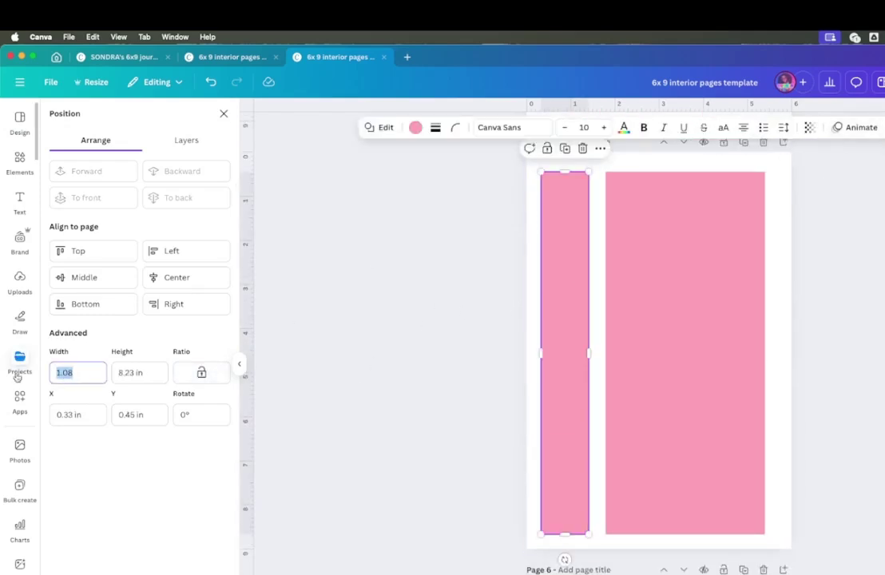
text(0.76)
key(Tab)
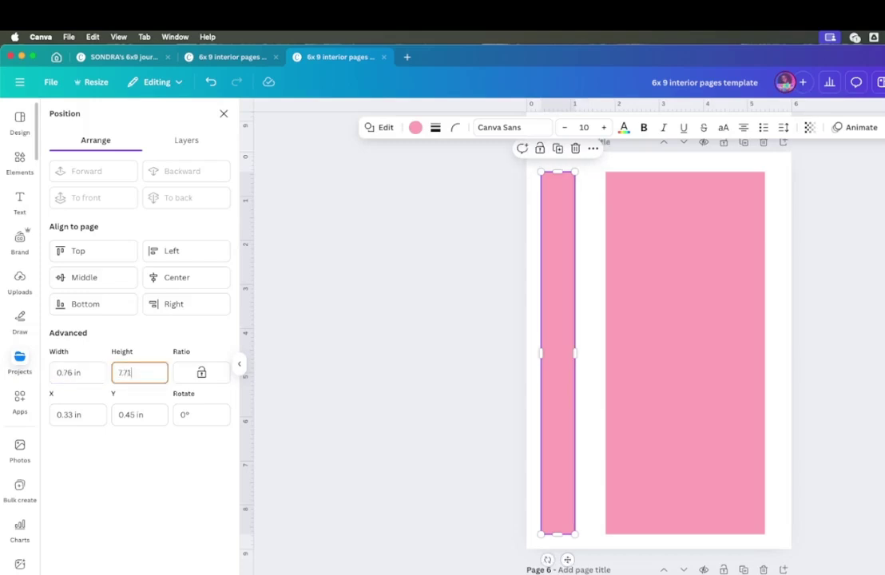
key(Return)
Step: Size page 5's wide pink rectangle to 4.4 in by 7.71 in, matching the template's white writing panel
scroll(585, 478, down, 3)
scroll(586, 478, down, 2)
click(644, 472)
click(680, 469)
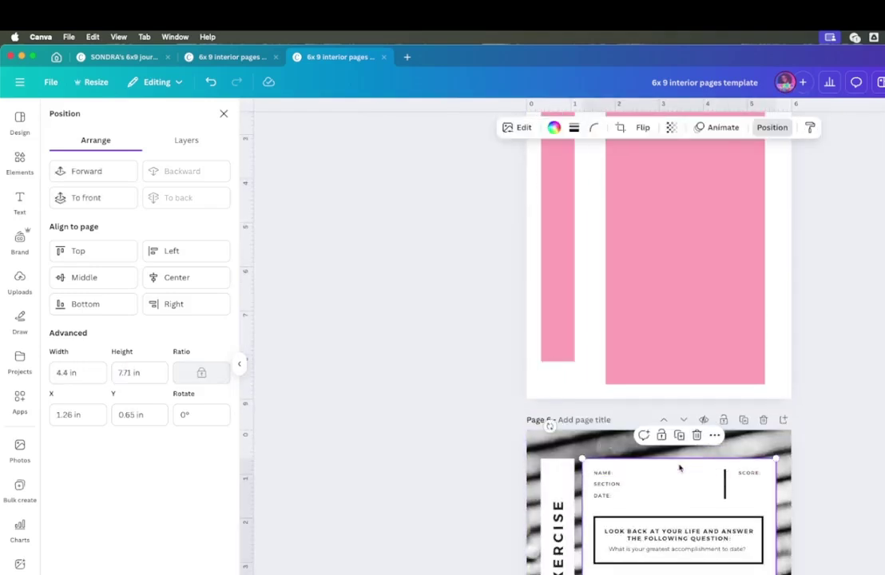
click(649, 294)
click(83, 373)
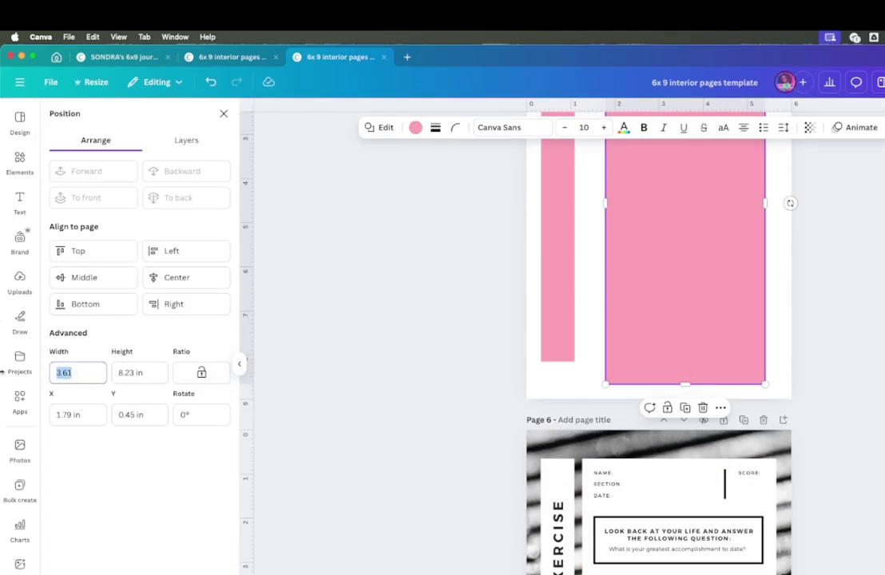
text(4.4)
key(Tab)
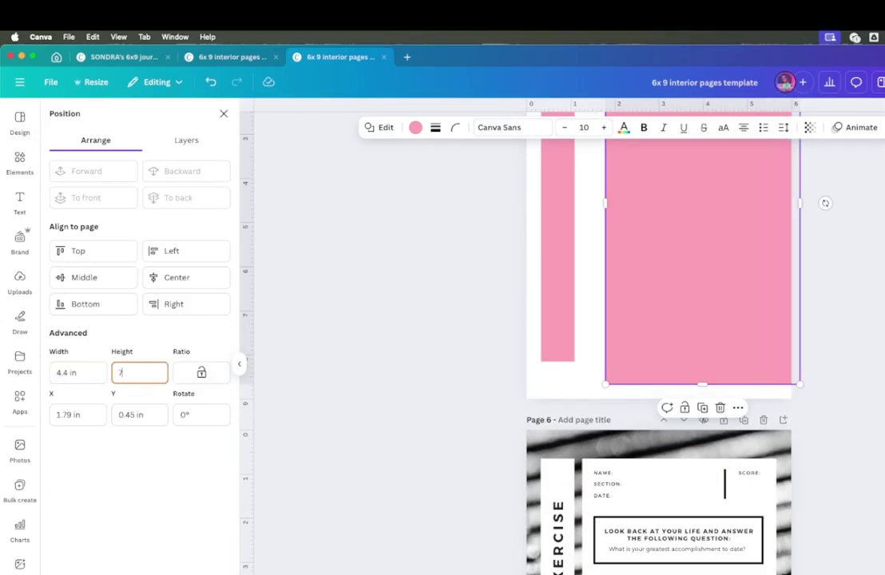
text(7.71)
key(Return)
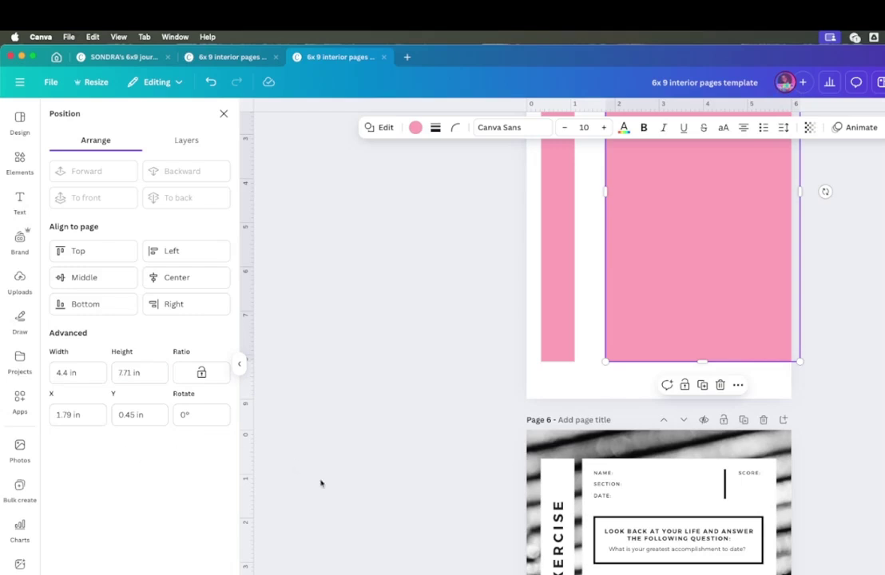
Step: Move the wide pink rectangle to about X 1.26 in, Y 0.84 in, and align the narrow rectangle's top with it
scroll(654, 381, up, 4)
drag(654, 381, 640, 399)
drag(559, 385, 557, 398)
click(617, 385)
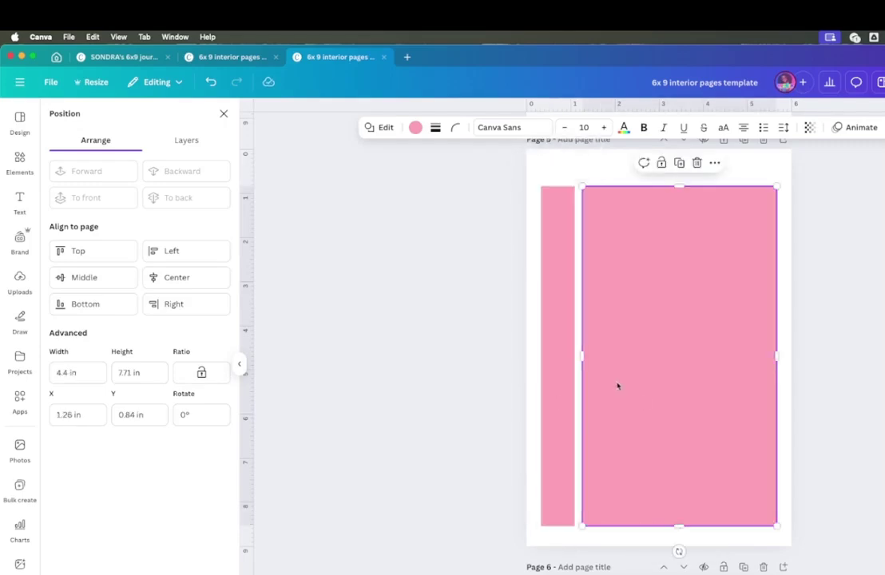
scroll(621, 298, down, 5)
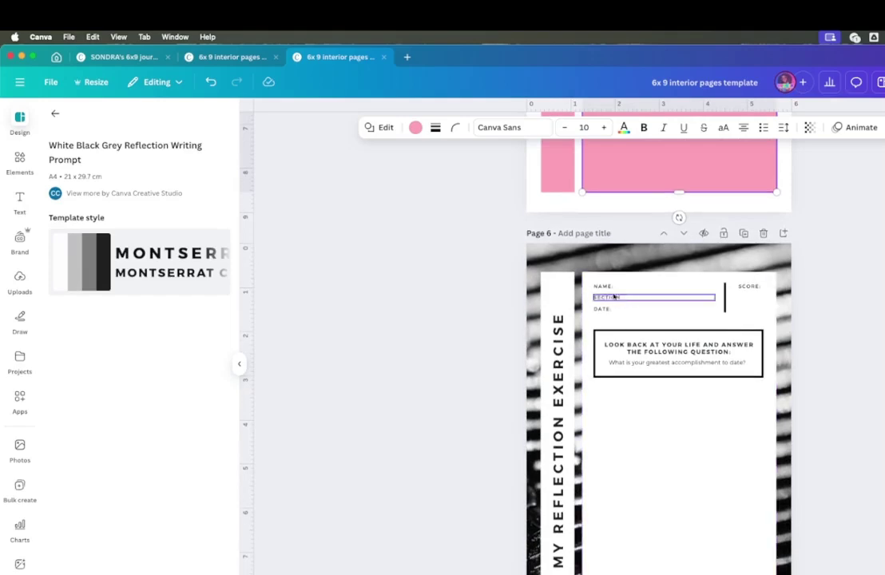
scroll(737, 392, down, 1)
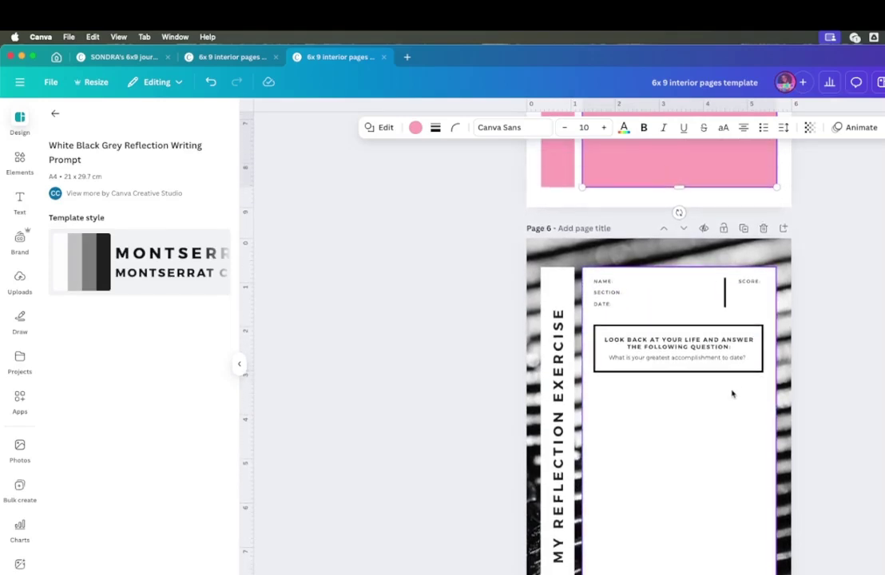
click(668, 375)
click(666, 372)
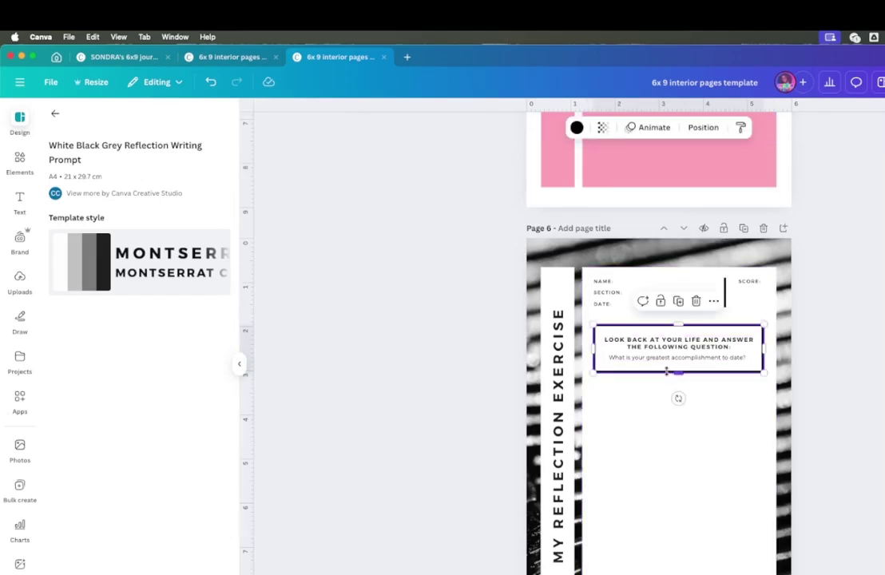
click(669, 410)
drag(668, 401, 657, 339)
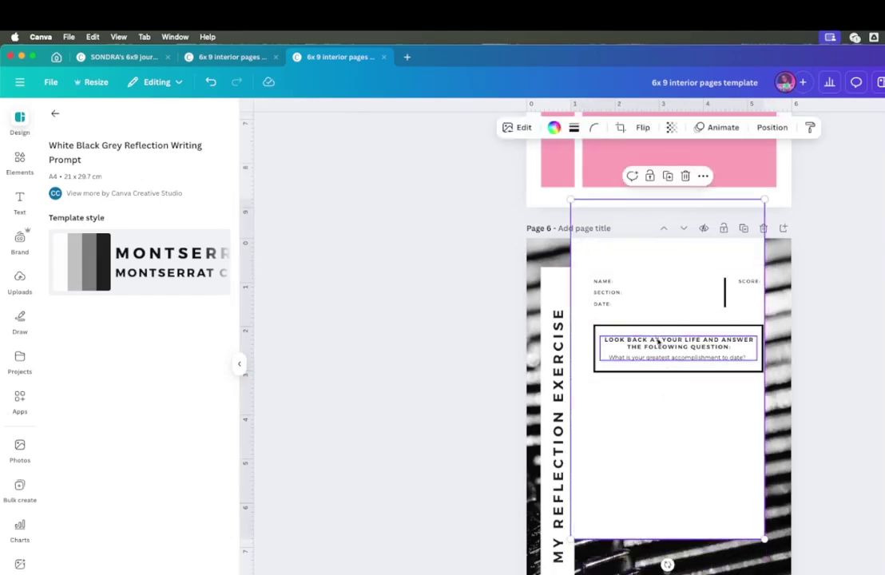
click(211, 81)
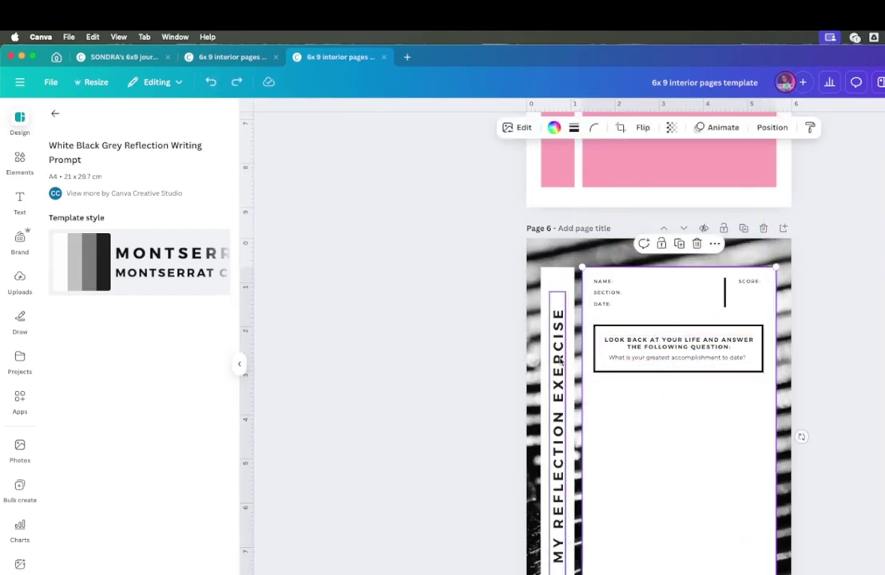
Step: Copy the black outlined question frame from page 6 to page 5 and place it near the top of the wide pink rectangle
click(651, 369)
scroll(651, 369, up, 10)
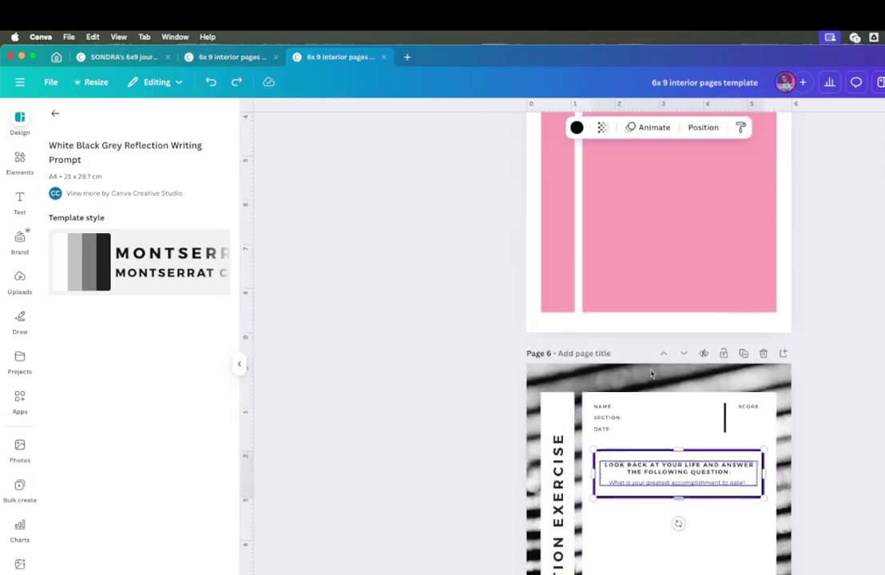
key(super+c)
key(super+v)
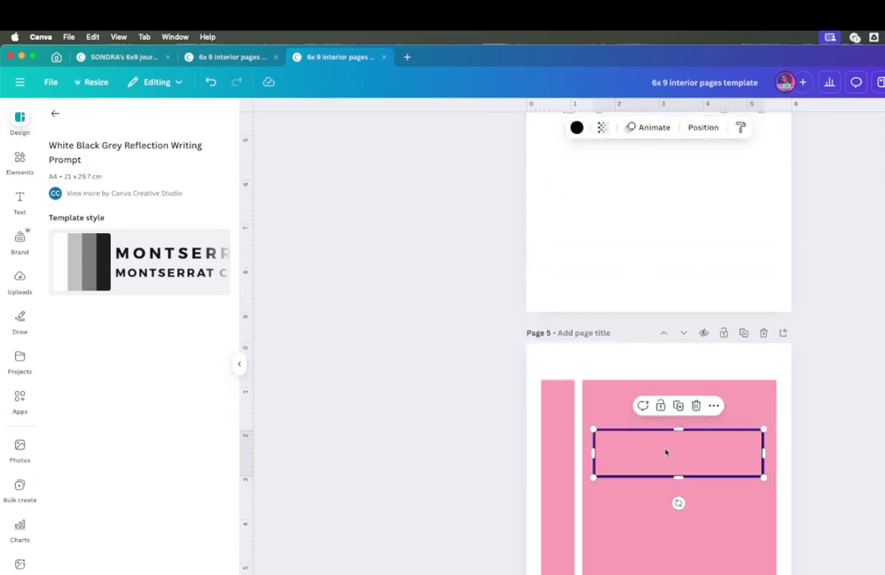
drag(662, 456, 662, 417)
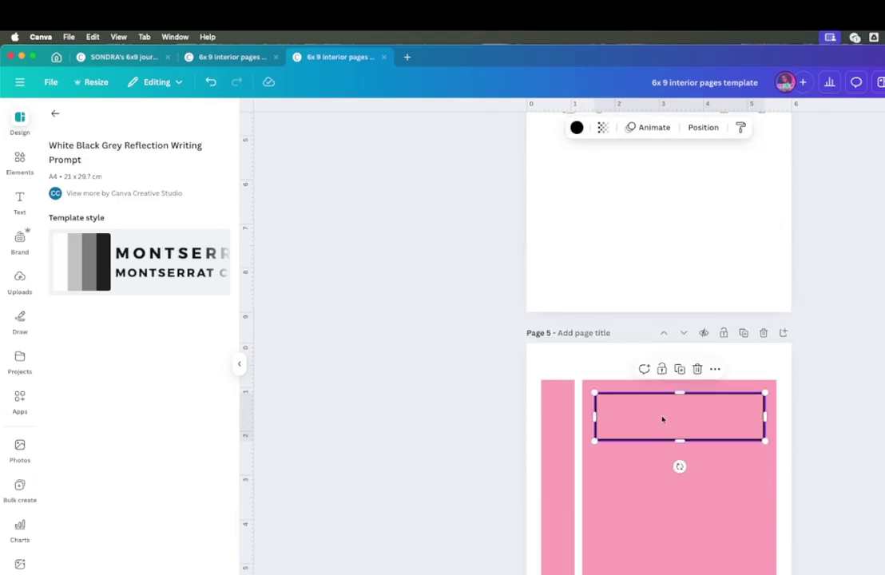
scroll(567, 373, down, 8)
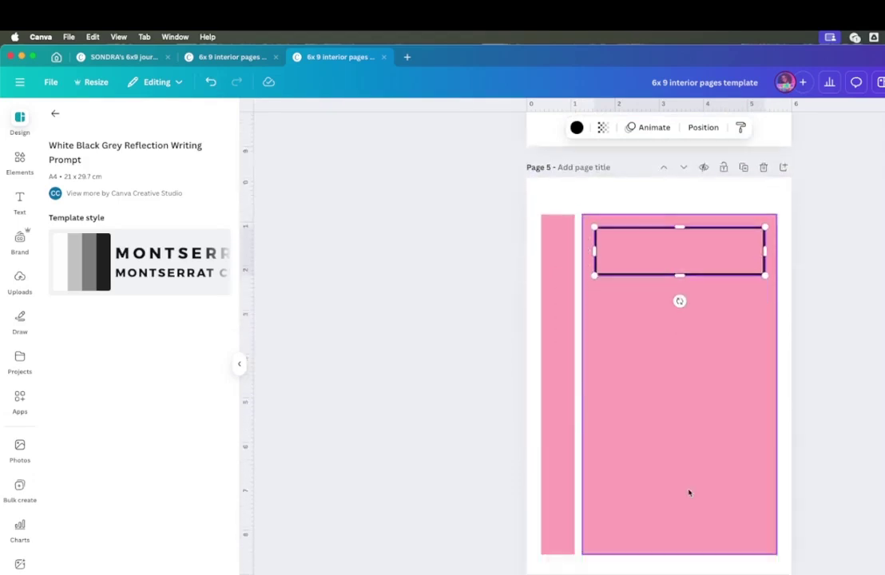
scroll(689, 493, up, 8)
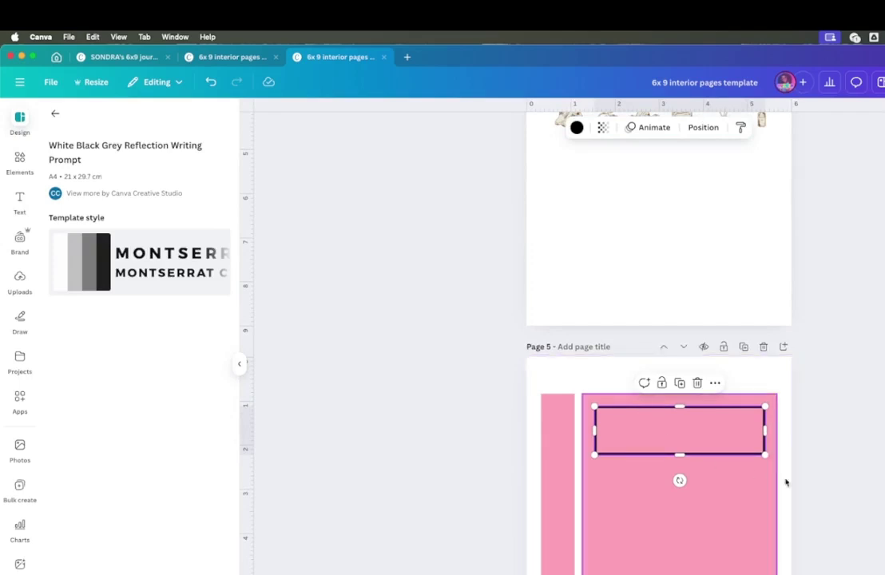
click(791, 500)
Step: Compare page 6's reflection layout with the earlier pages and read page 4's Humor-Filled Content list for the vent page wording
scroll(826, 505, up, 2)
scroll(826, 505, down, 15)
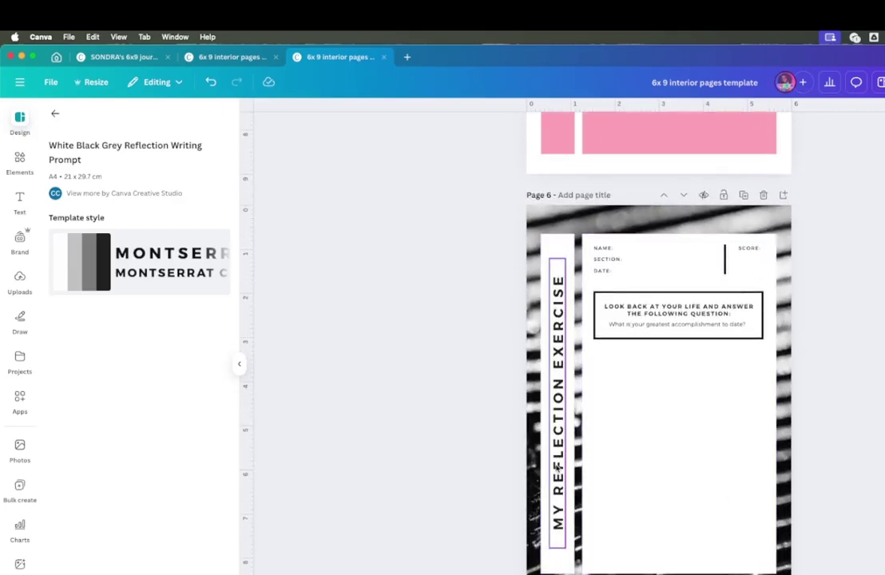
scroll(557, 467, up, 20)
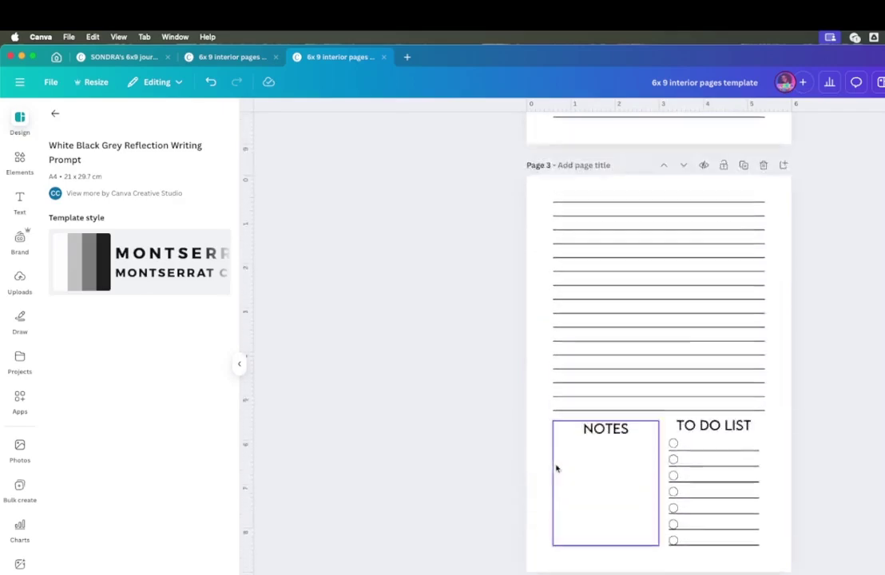
scroll(573, 444, down, 6)
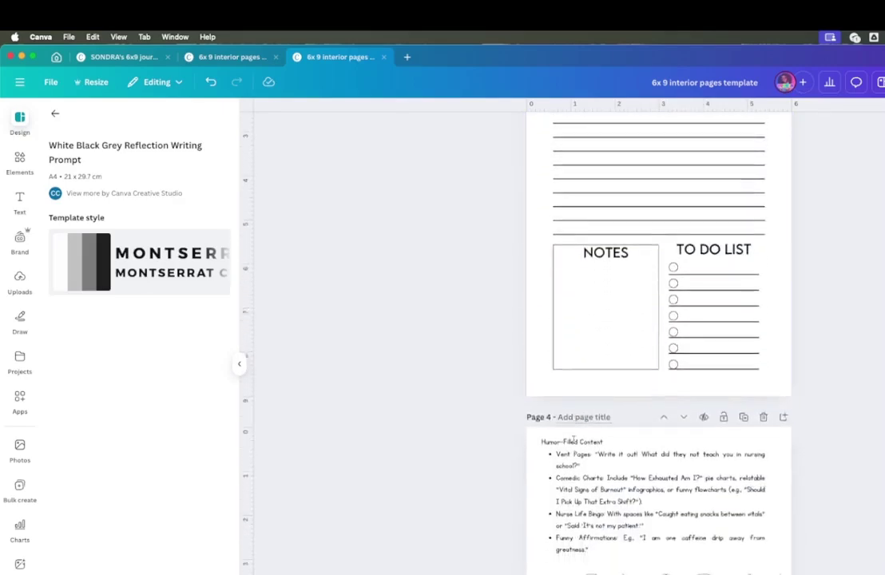
scroll(579, 380, down, 1)
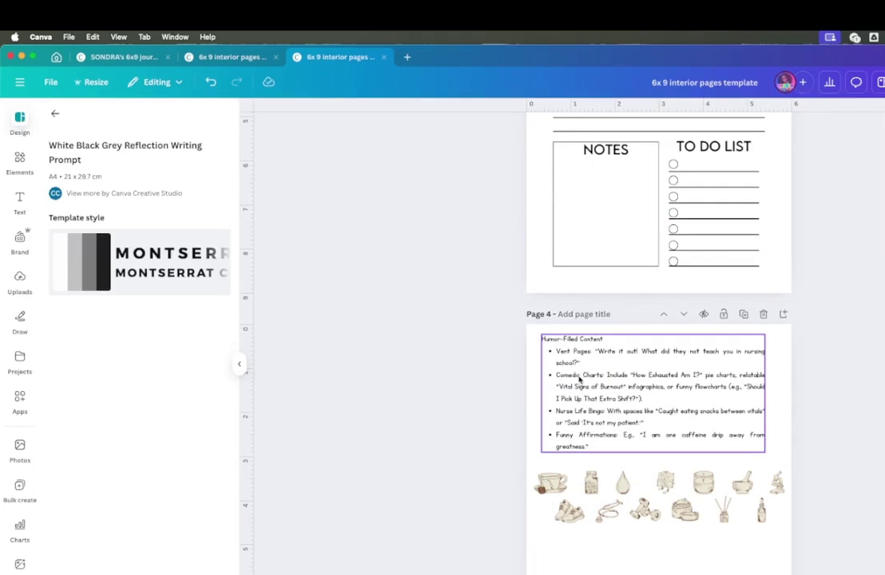
scroll(580, 379, down, 2)
scroll(580, 380, up, 2)
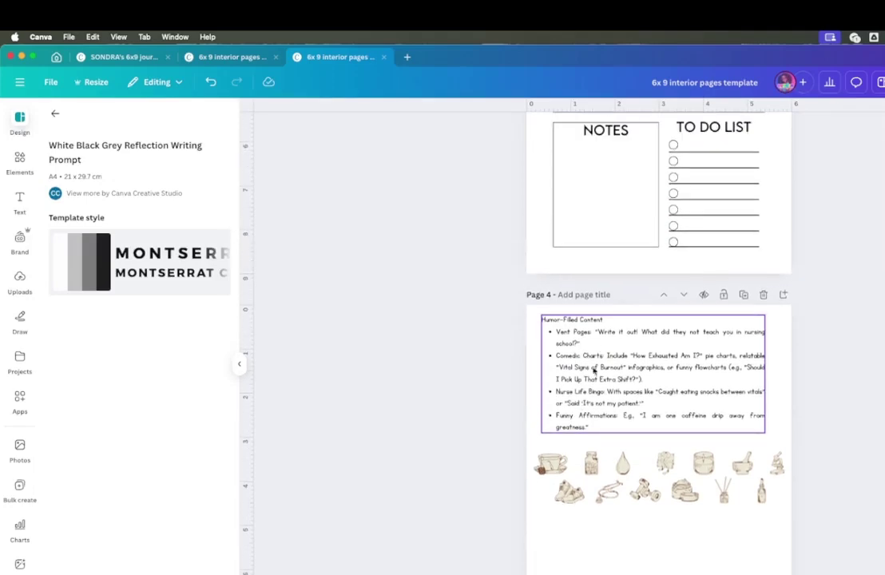
Step: Copy page 6's vertical title onto page 5's narrow pink rectangle and change its text to "WRITE IT OUT!"
scroll(622, 339, down, 10)
click(553, 529)
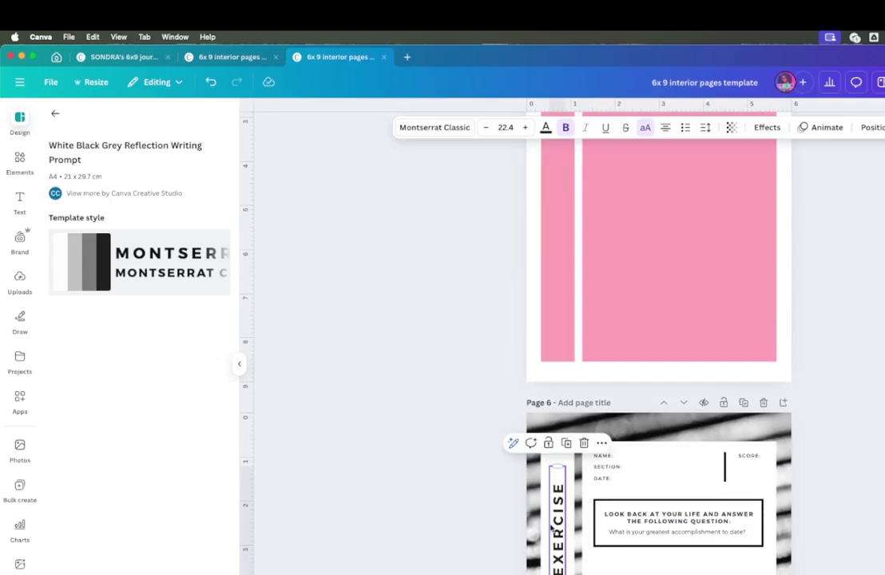
drag(553, 529, 553, 476)
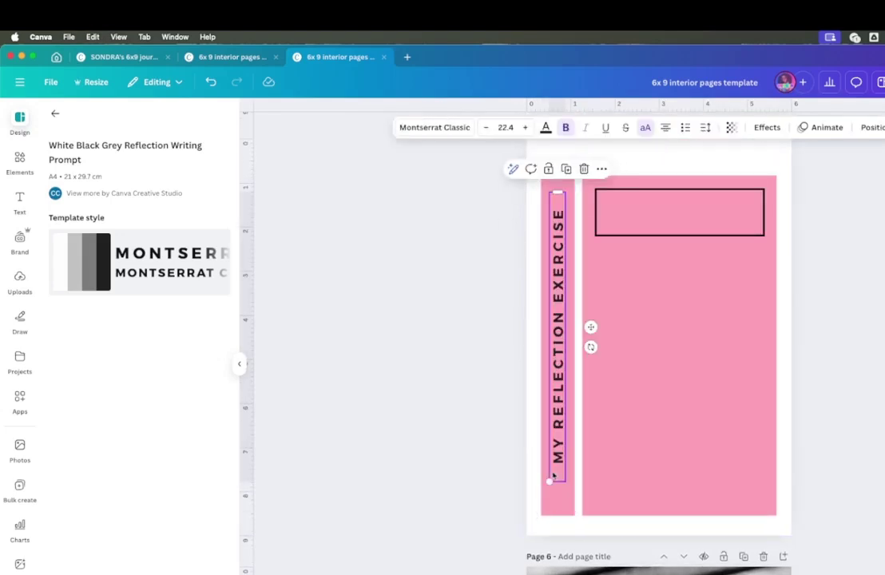
click(558, 477)
text(WRI)
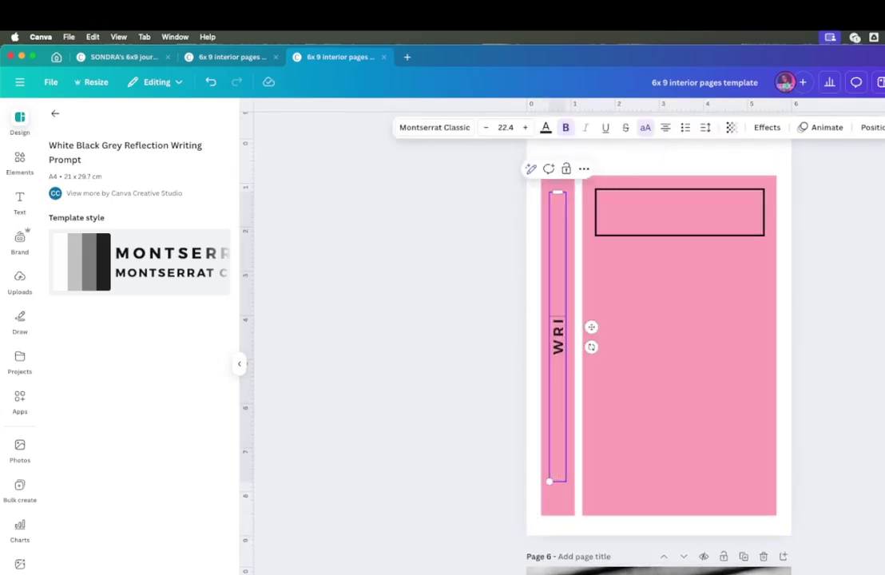
text(TE IT OUT!)
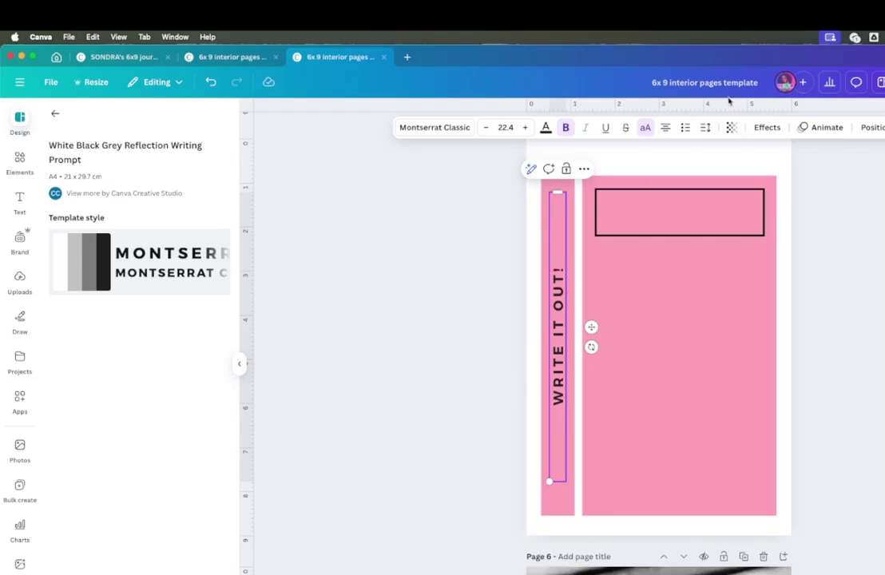
Step: Set the letter spacing of page 5's vertical title to 800
click(704, 128)
drag(683, 180, 737, 182)
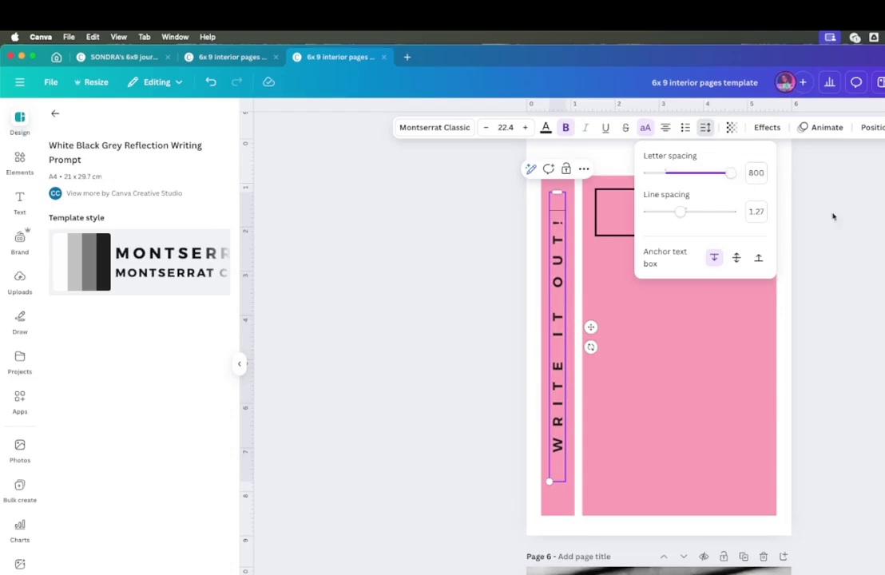
click(870, 302)
Step: Copy the text "Look back at your life and answer the following question:" from page 6 to page 5 by the black frame
scroll(870, 301, up, 10)
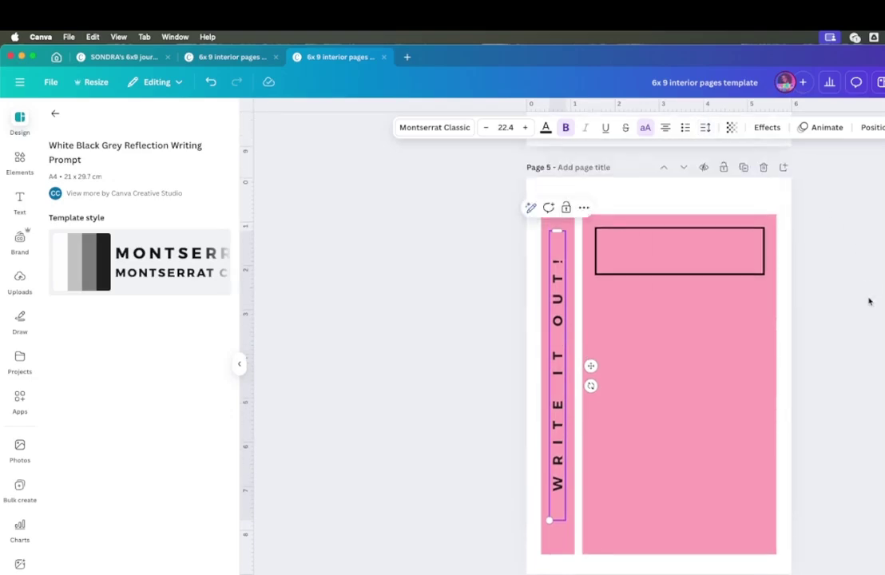
scroll(870, 301, up, 3)
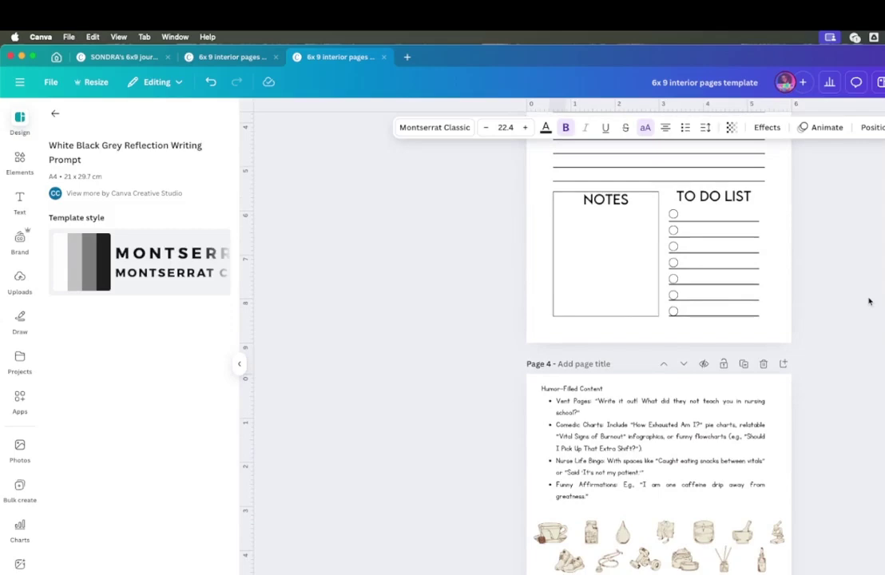
scroll(869, 301, down, 15)
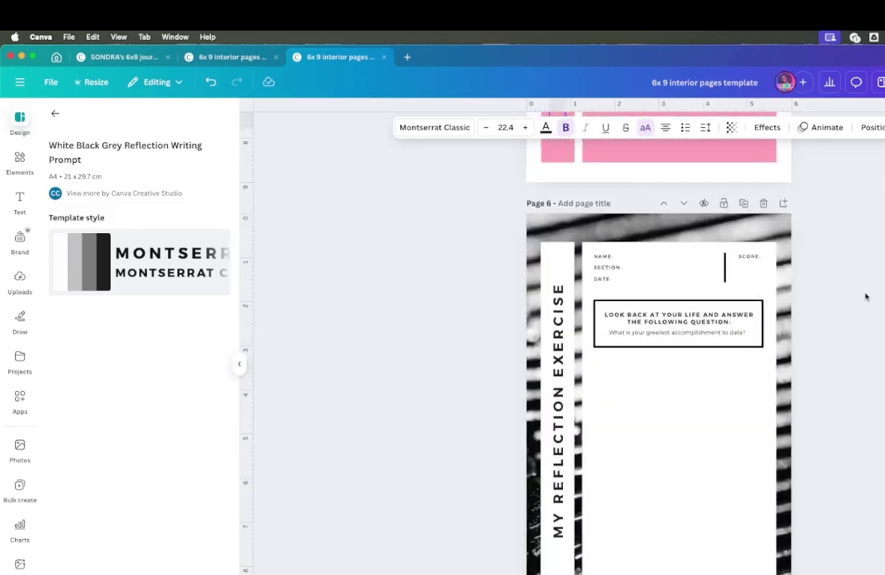
scroll(866, 297, up, 15)
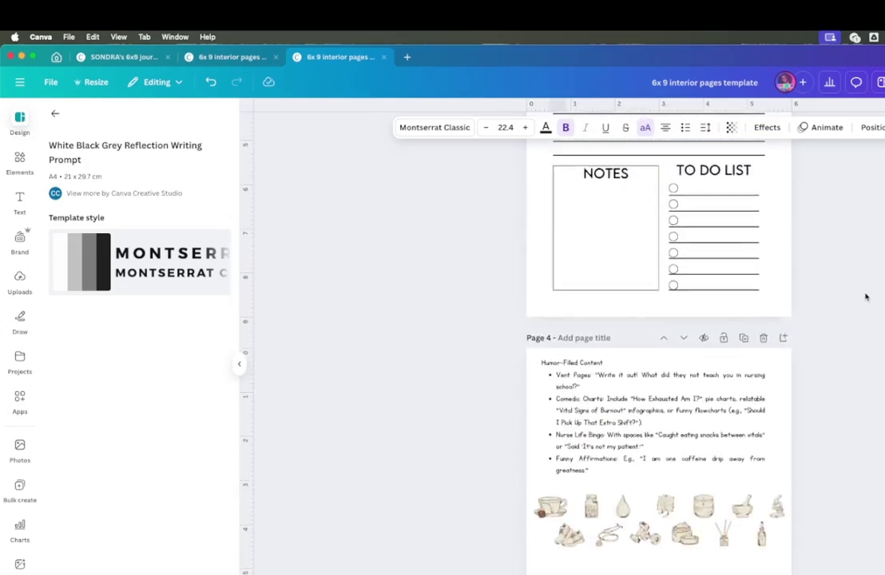
scroll(866, 297, down, 15)
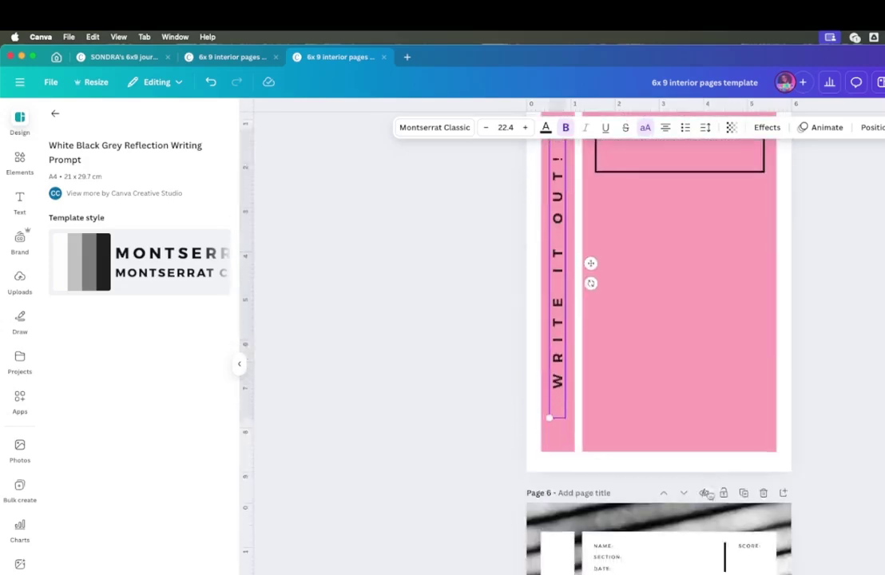
click(700, 502)
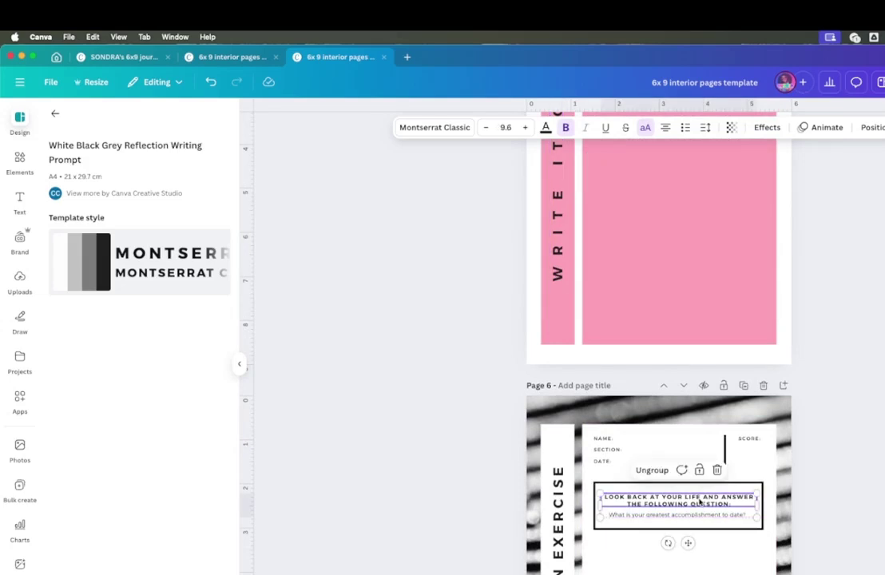
double_click(700, 502)
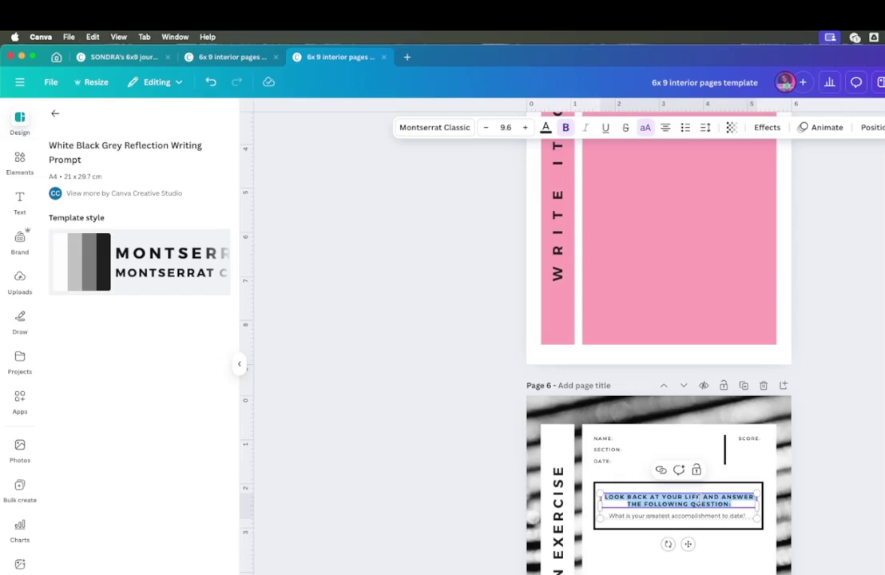
scroll(700, 502, up, 6)
click(687, 520)
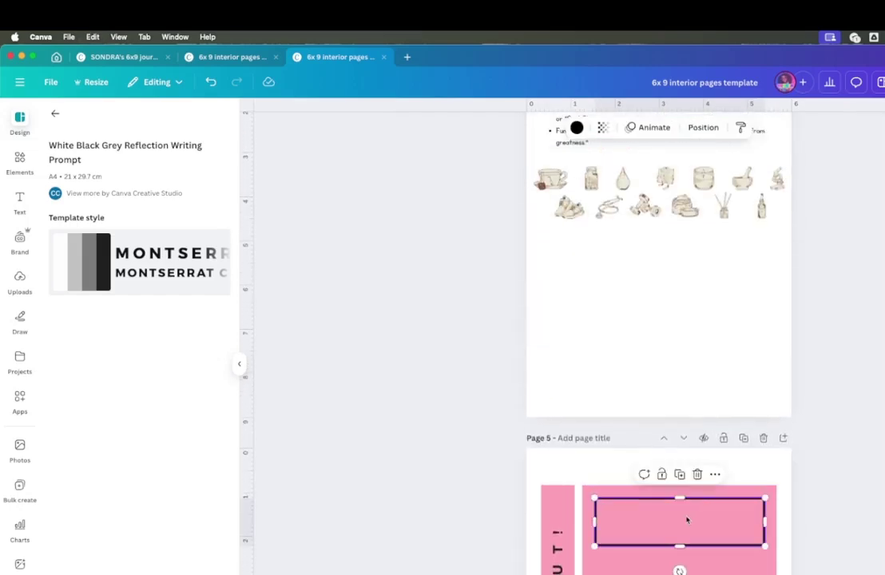
text(Look back at your life and answer the following question:)
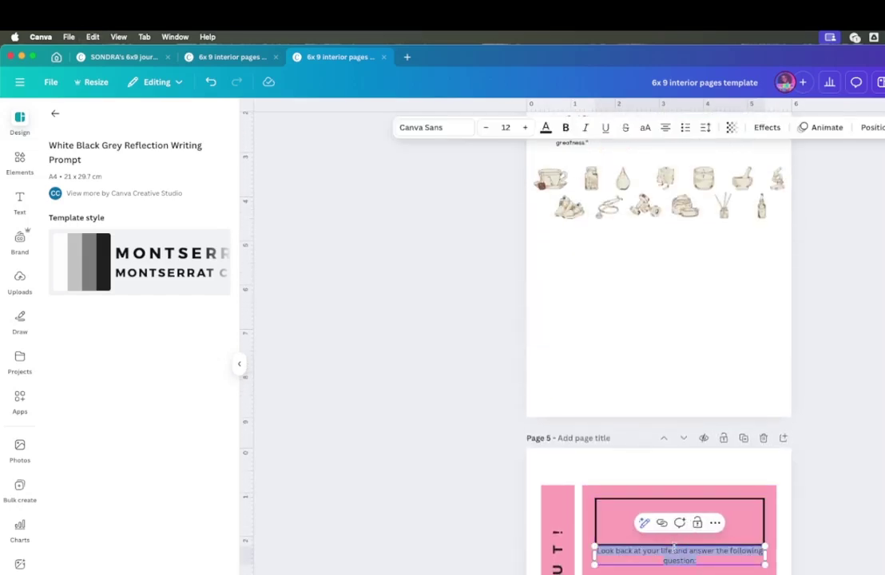
Step: Replace the pasted text with "What did they note teach you in nursing school?", move it inside the black frame and narrow it to two lines
text(What did they )
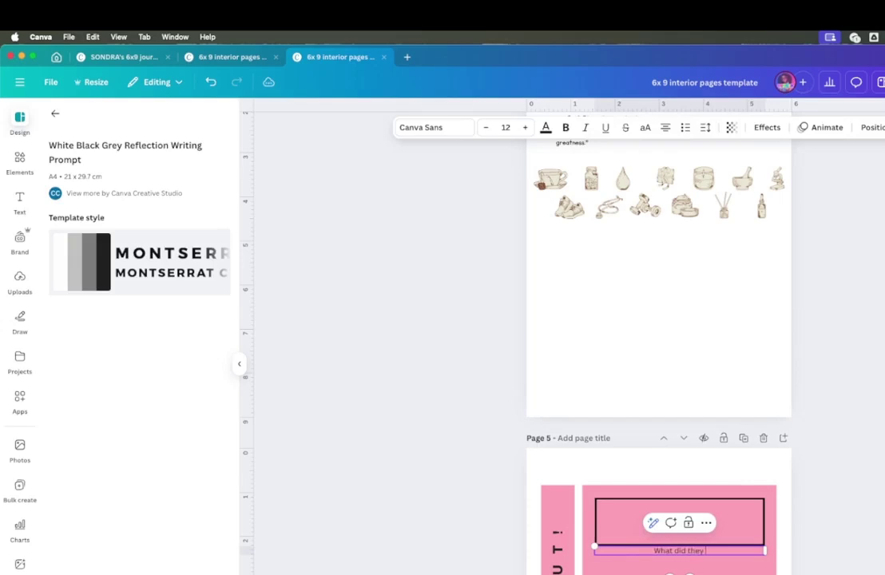
text(note teach you in)
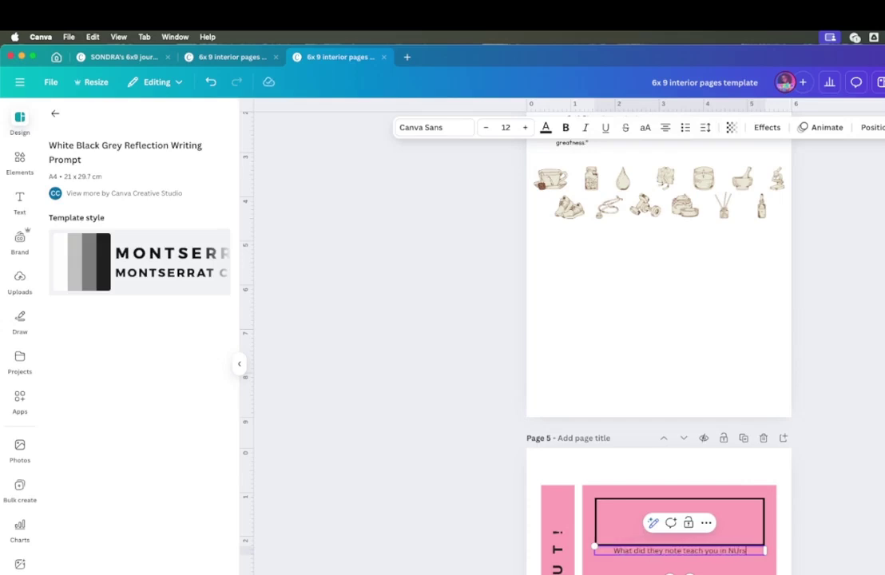
text( n)
text(ur)
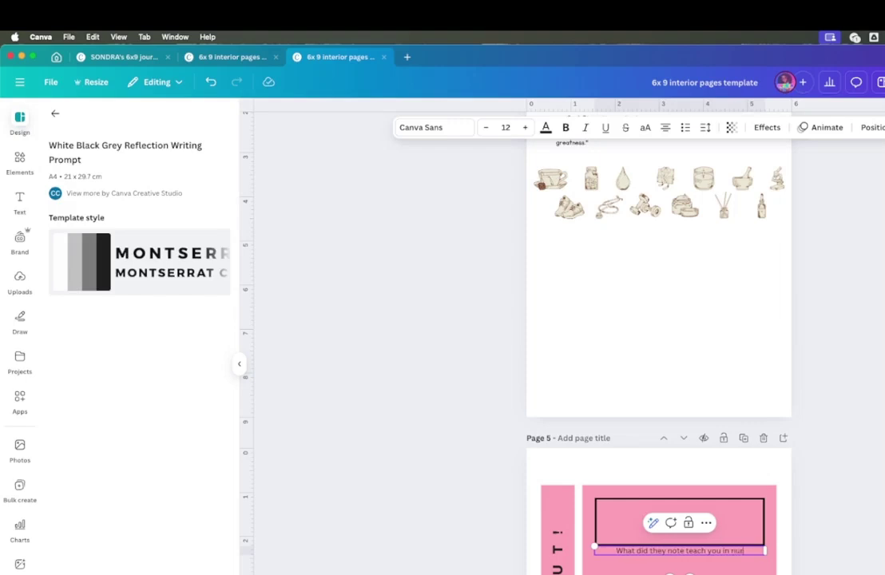
text(sing school?)
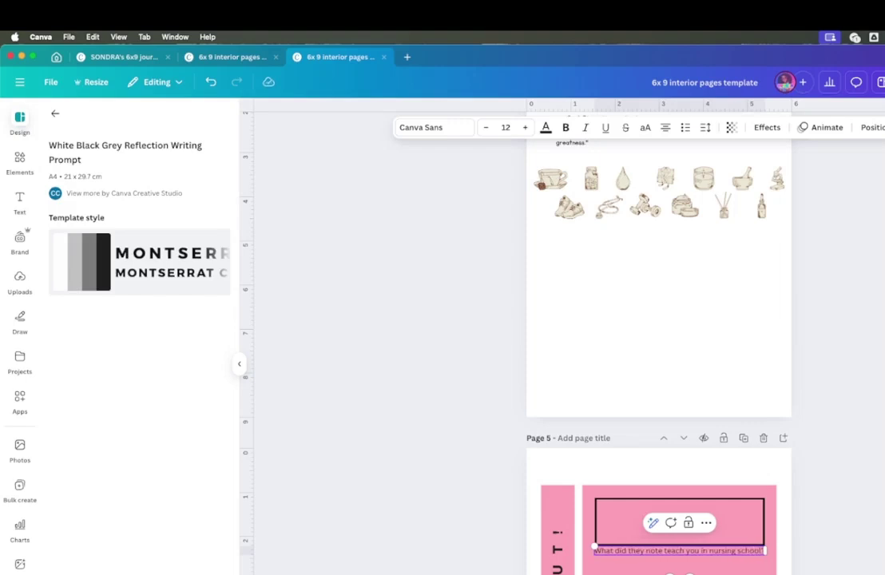
drag(694, 569, 693, 525)
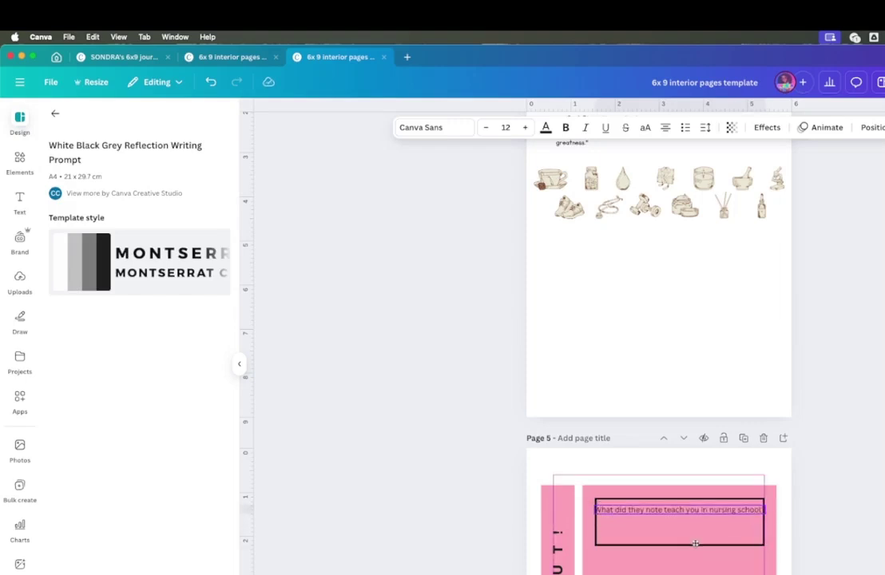
drag(765, 518, 748, 515)
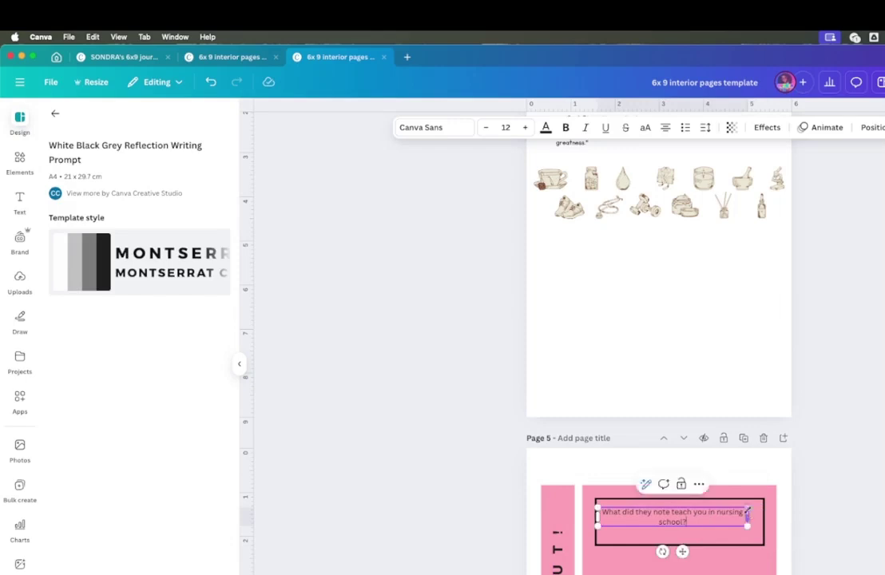
Step: Reduce the height of page 5's black frame to fit closely around the two-line question
mouse_move(682, 549)
mouse_down()
mouse_move(689, 552)
mouse_move(677, 533)
mouse_up()
click(680, 545)
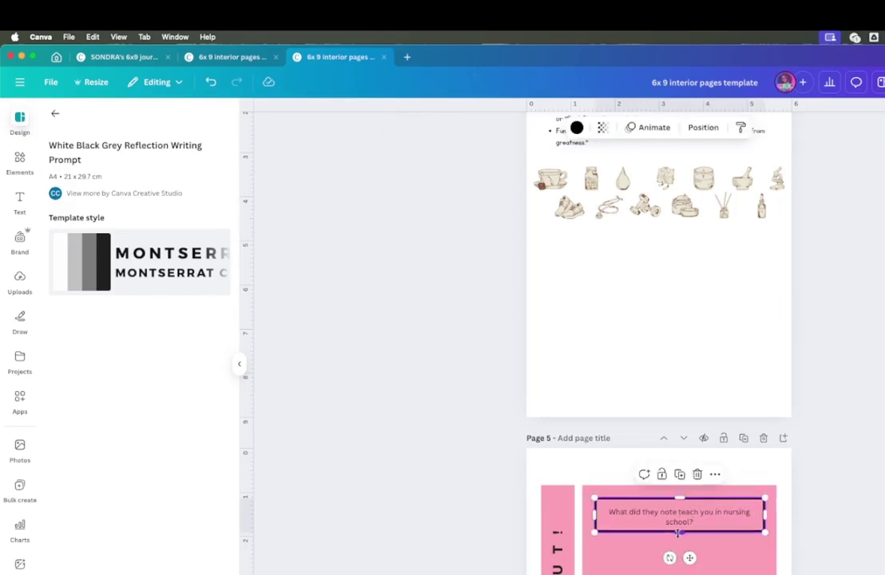
click(695, 564)
scroll(748, 567, down, 1)
scroll(748, 567, down, 5)
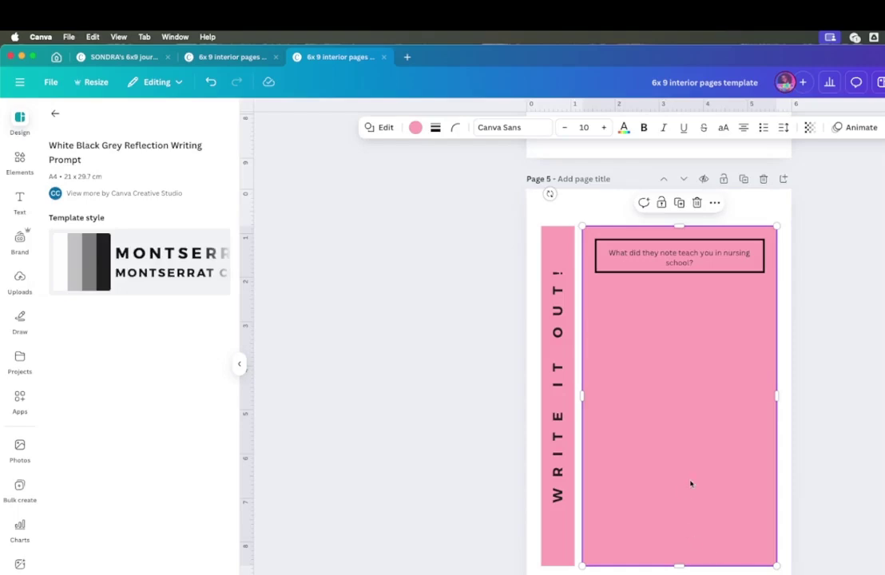
Step: Lock the large pink rectangle on page 5 in its original position
scroll(690, 482, up, 1)
scroll(636, 447, down, 8)
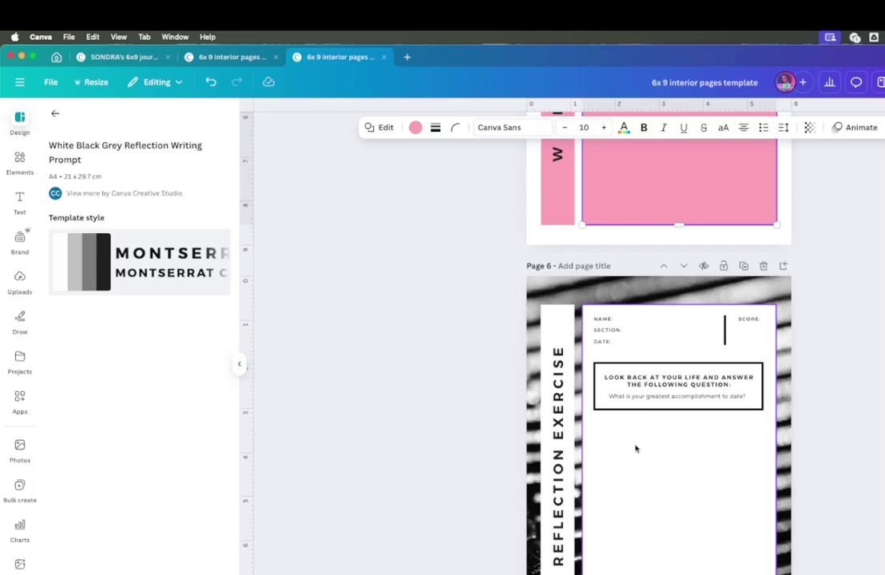
scroll(636, 448, up, 6)
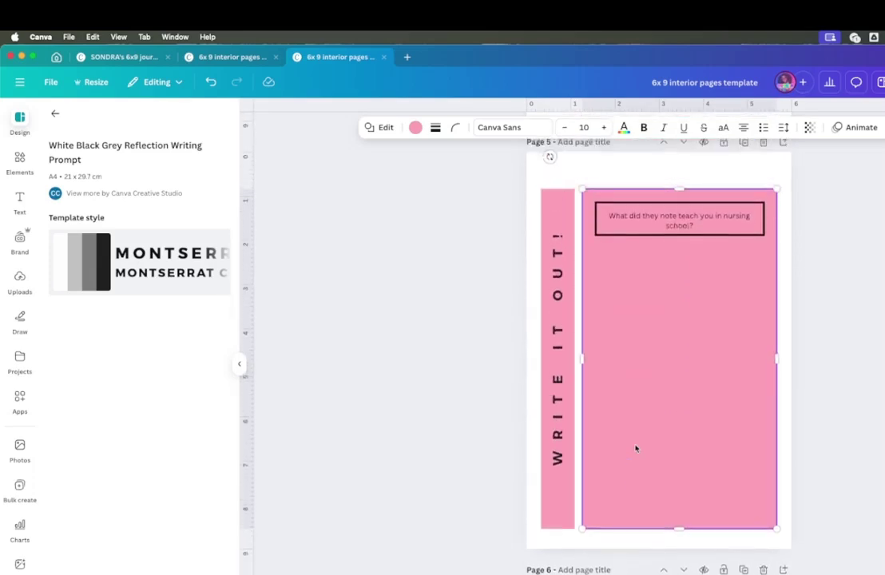
scroll(636, 448, up, 1)
drag(641, 301, 639, 300)
click(211, 82)
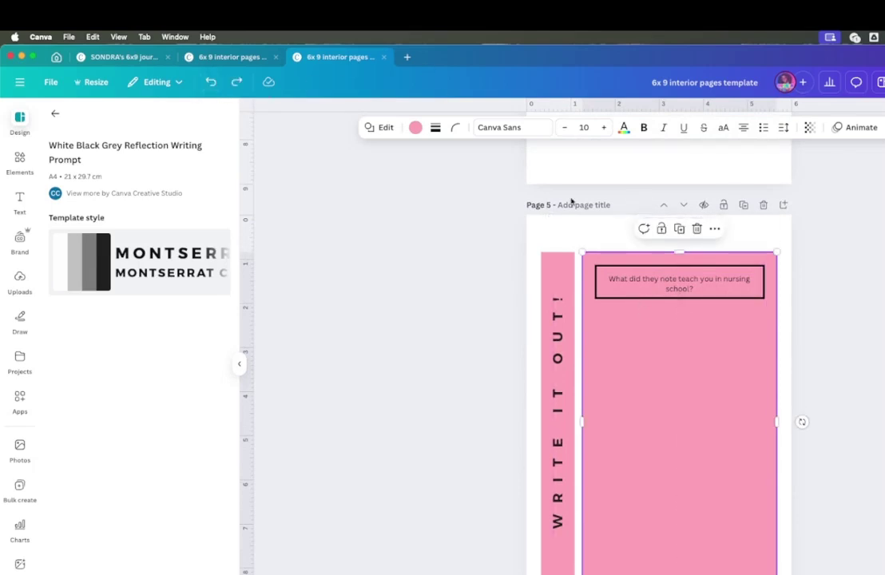
click(661, 228)
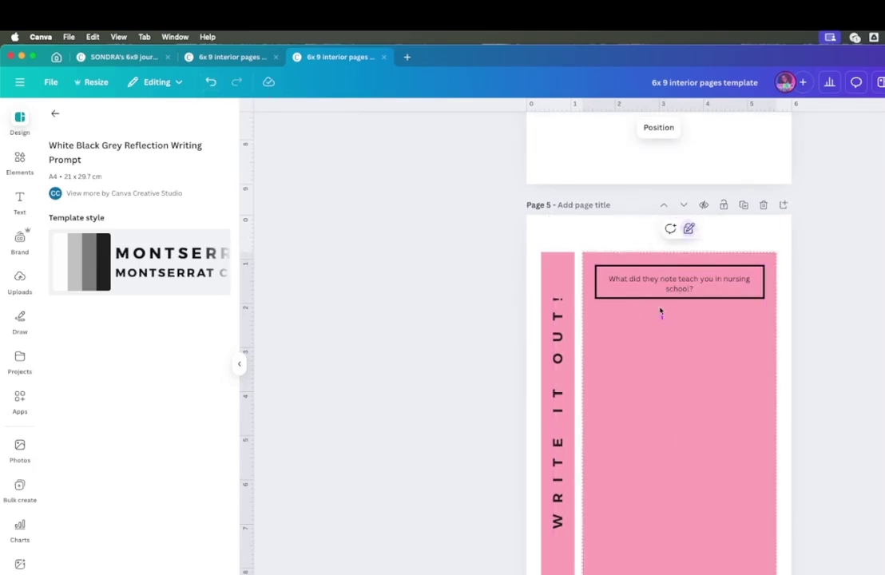
Step: Move the question and its black frame together slightly lower inside page 5's large pink rectangle
click(645, 286)
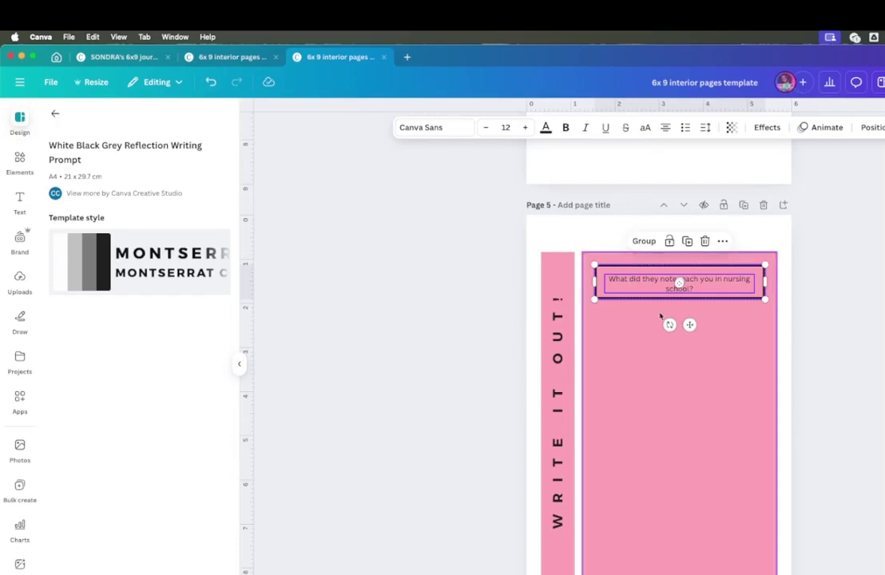
drag(689, 325, 687, 342)
click(599, 269)
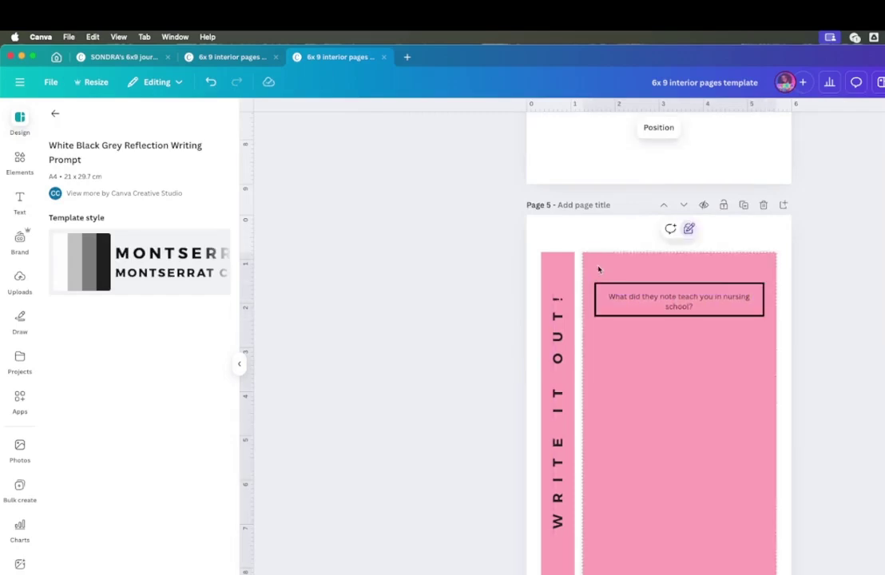
Step: Try a "DATE:" text label above the black frame on page 5 and delete it
click(52, 115)
click(20, 200)
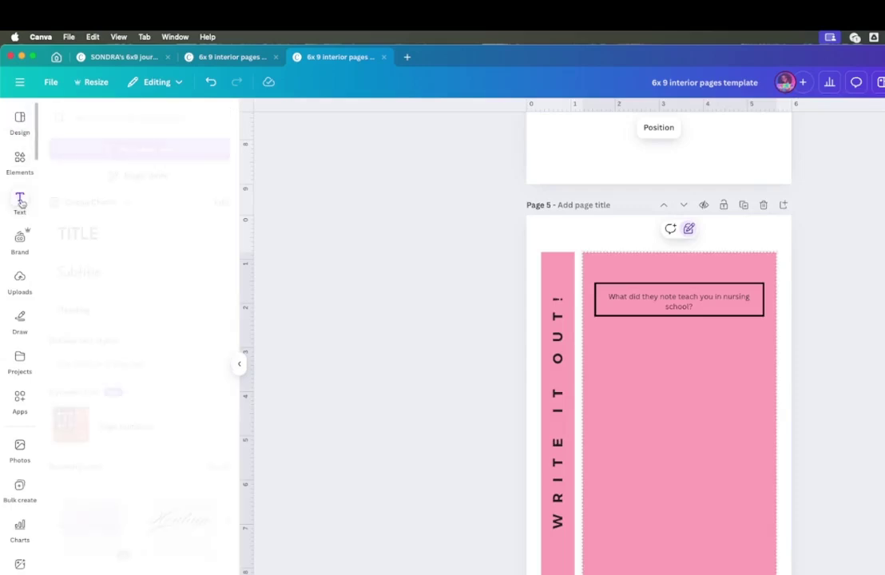
click(360, 221)
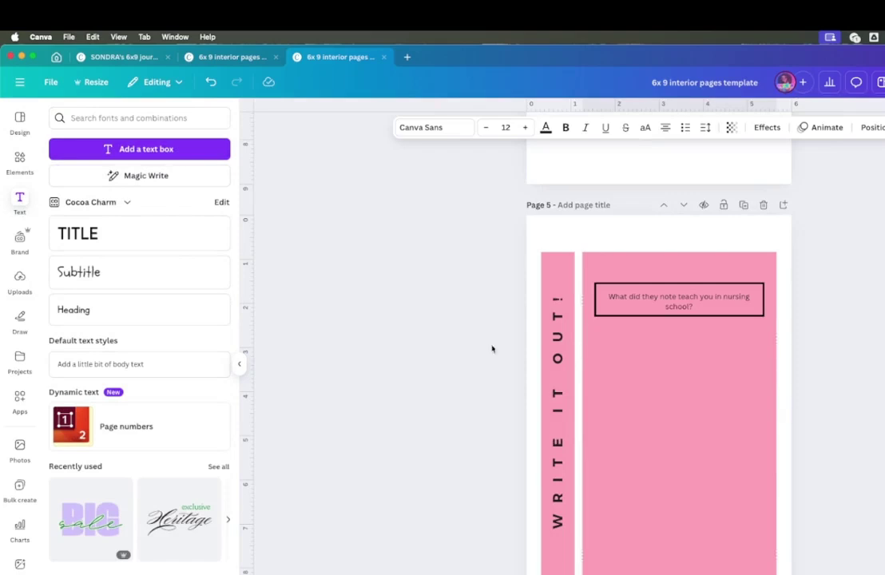
drag(687, 492, 622, 265)
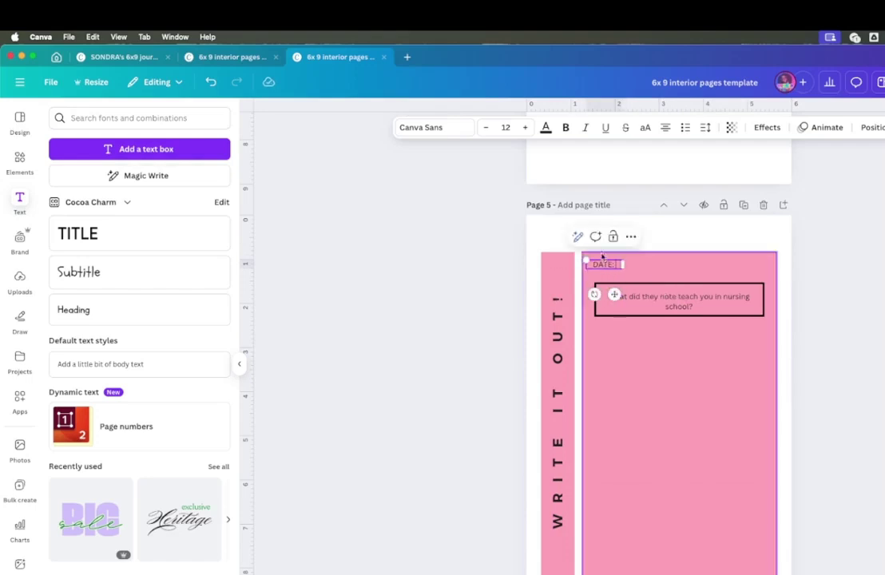
click(607, 274)
click(603, 271)
key(Delete)
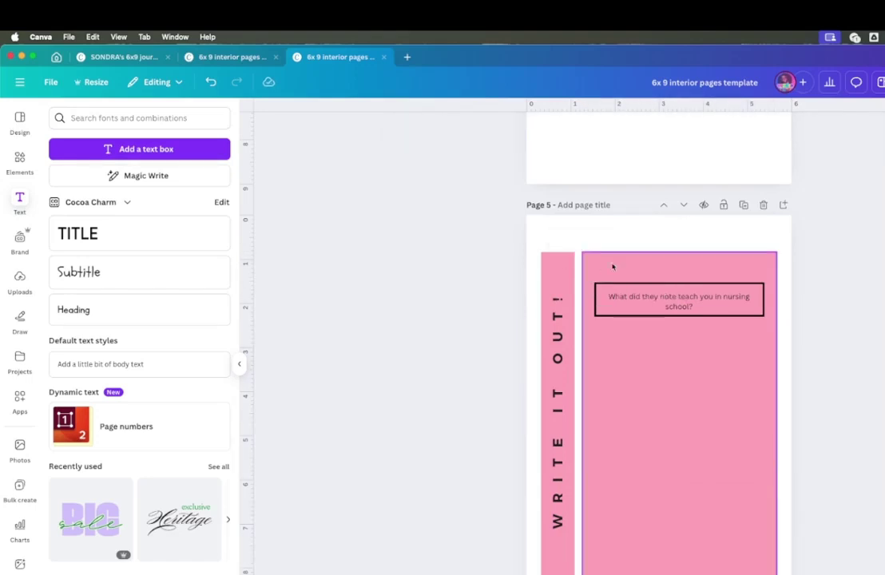
Step: Move the question and its black frame together back up near the large rectangle's upper edge
click(653, 278)
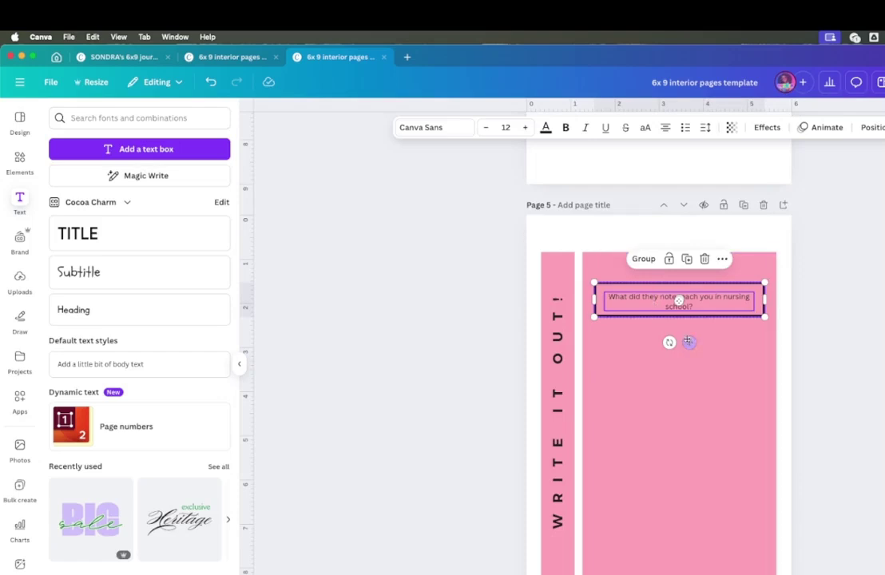
drag(689, 342, 691, 324)
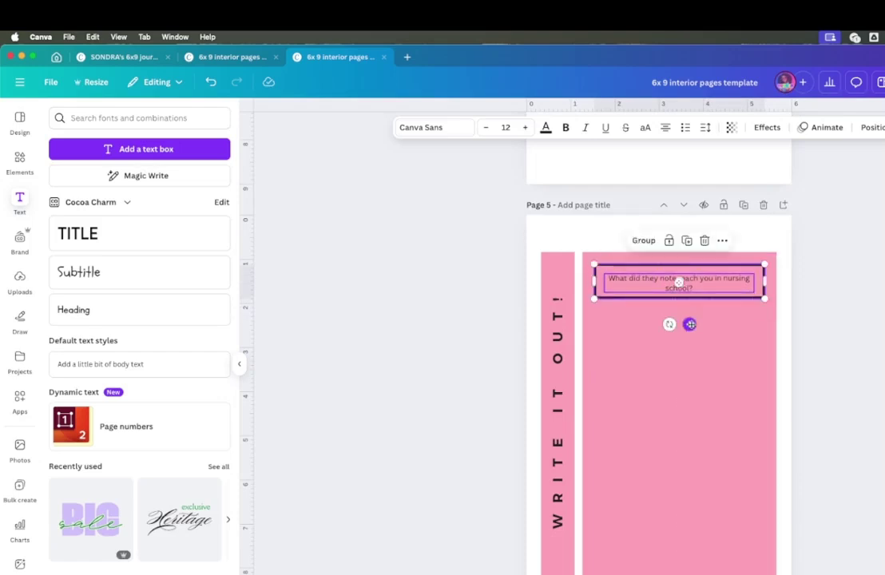
click(853, 370)
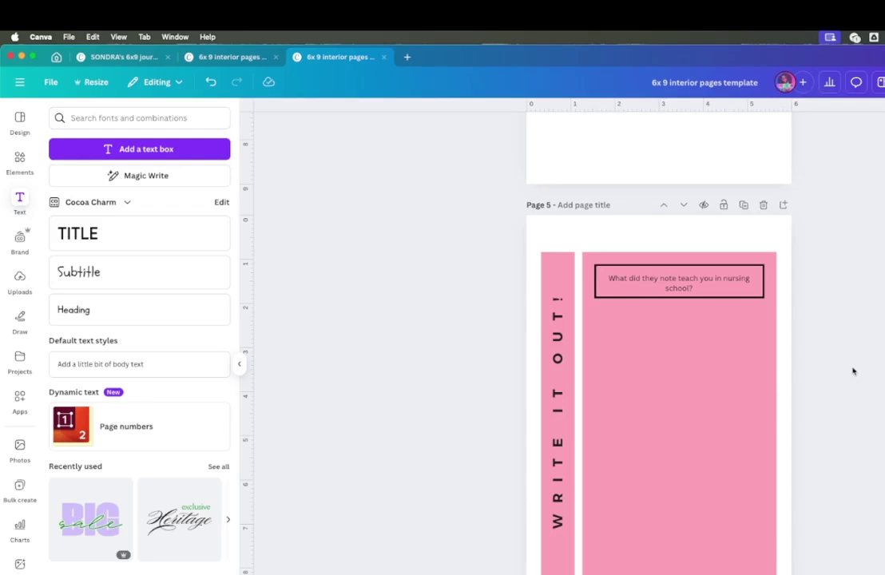
Step: Unlock page 5's large pink rectangle and give it a solid black border with weight 1
click(695, 356)
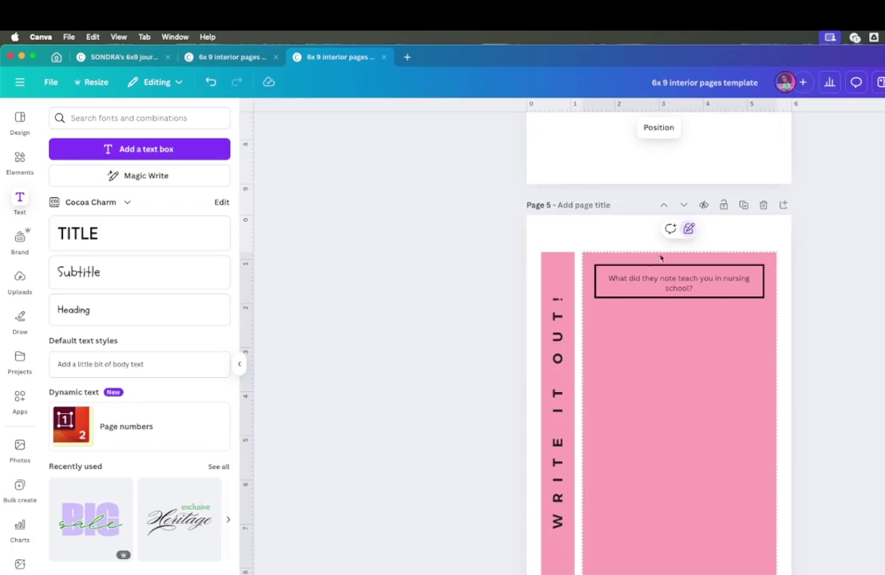
click(647, 345)
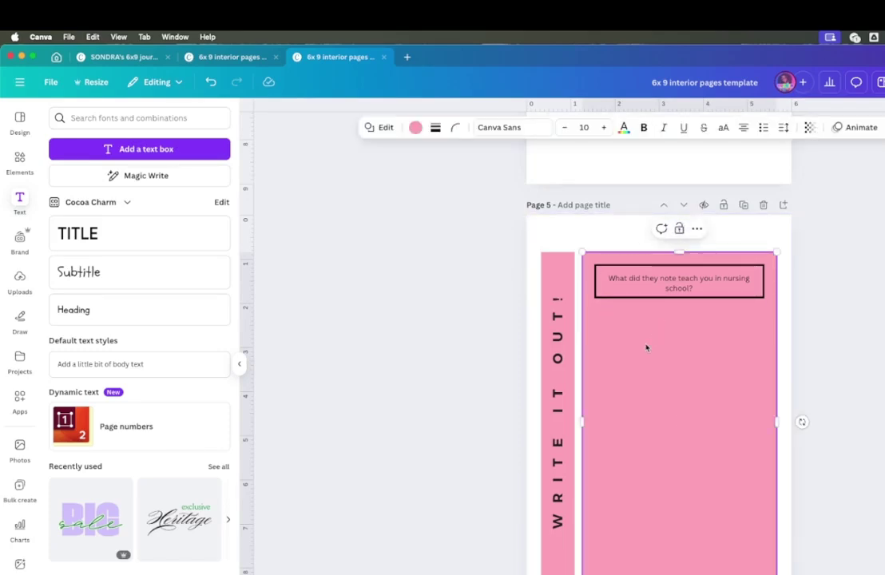
click(435, 127)
click(404, 161)
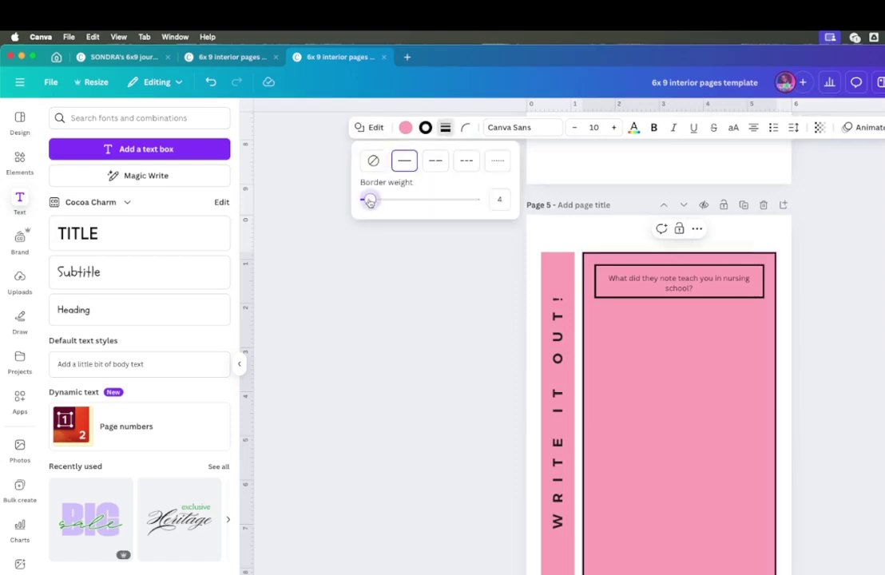
Step: Give the narrow pink rectangle behind "WRITE IT OUT!" a solid black border with weight 1
click(551, 267)
click(415, 127)
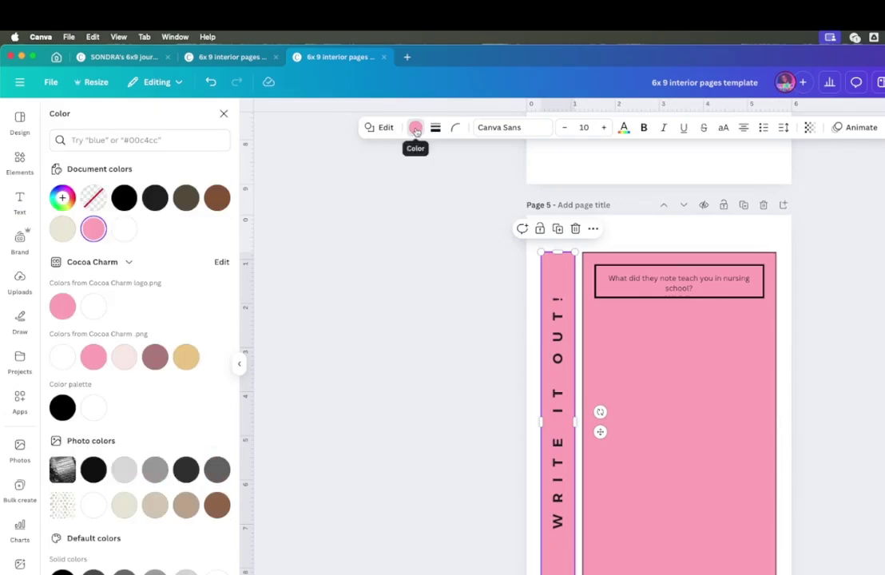
click(435, 127)
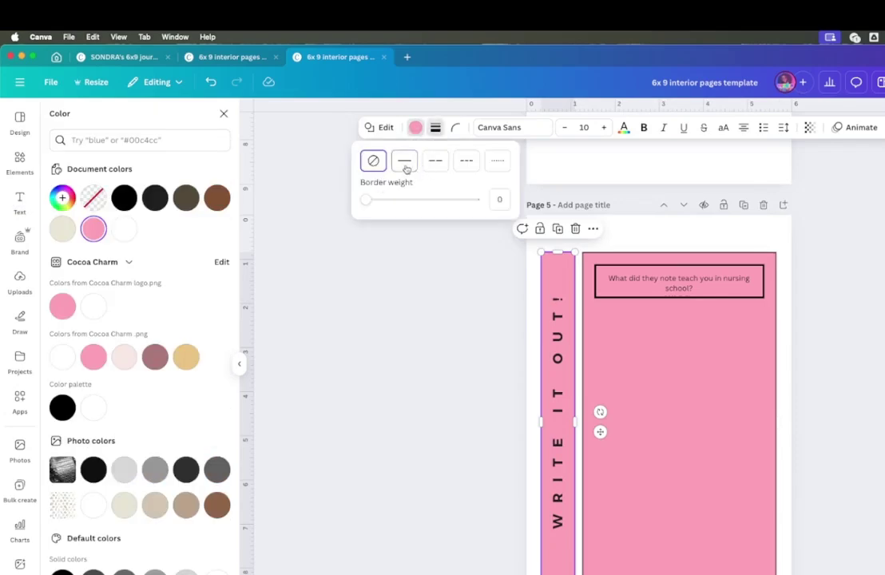
click(405, 160)
drag(368, 200, 367, 206)
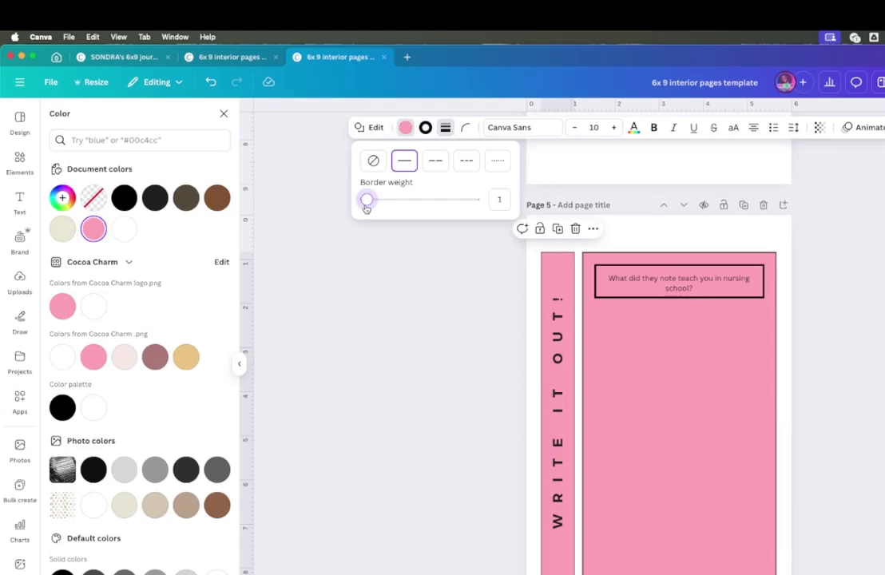
Step: Set the large rectangle's fill on page 5 to no color
click(644, 337)
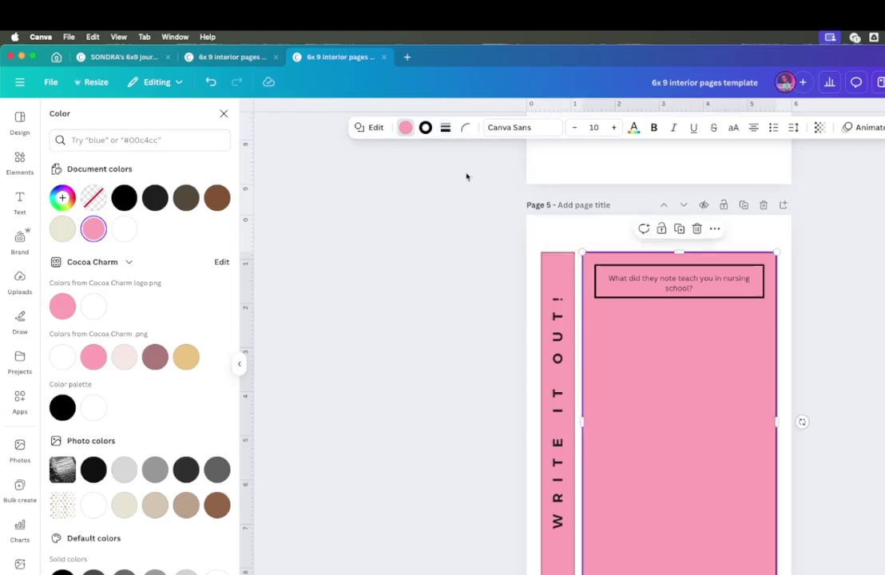
click(446, 127)
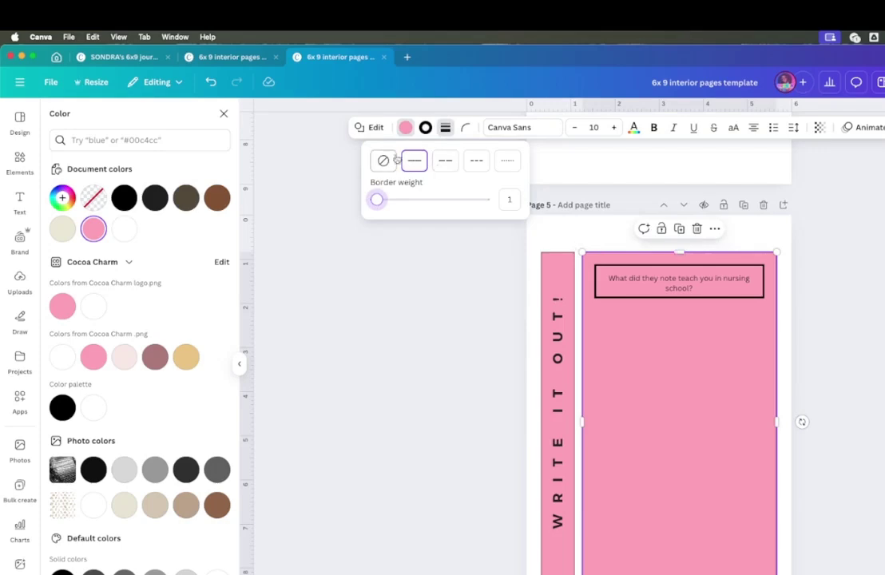
click(19, 201)
click(405, 127)
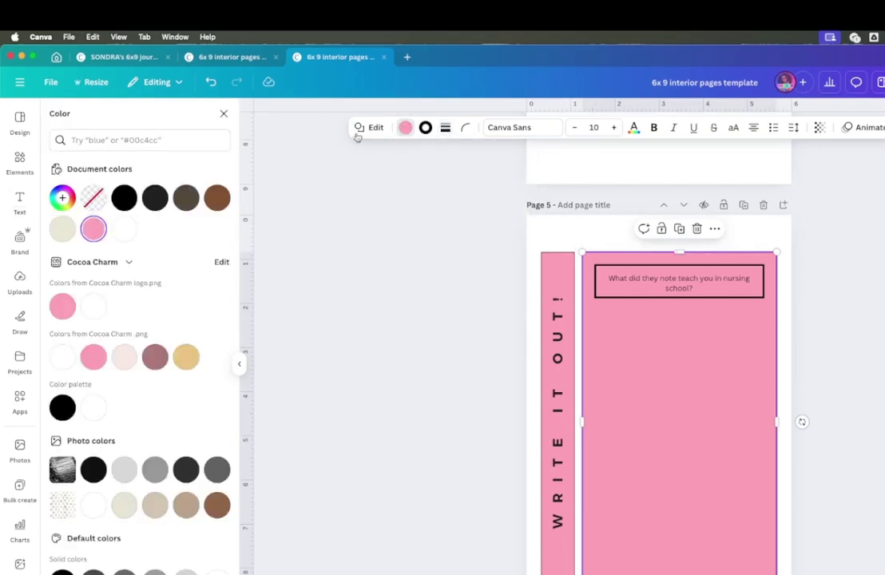
click(93, 198)
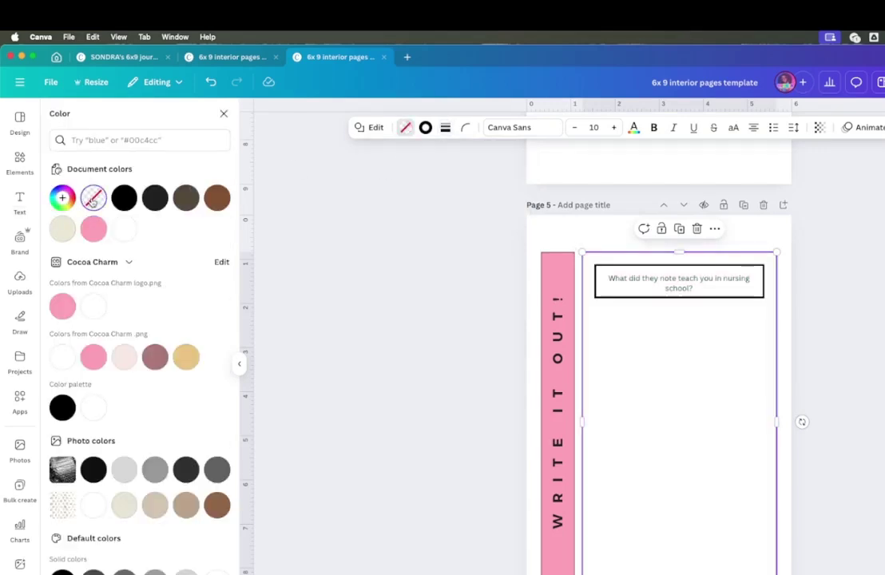
Step: Set the fill of the narrow rectangle behind the vertical title to no color
click(558, 270)
click(571, 272)
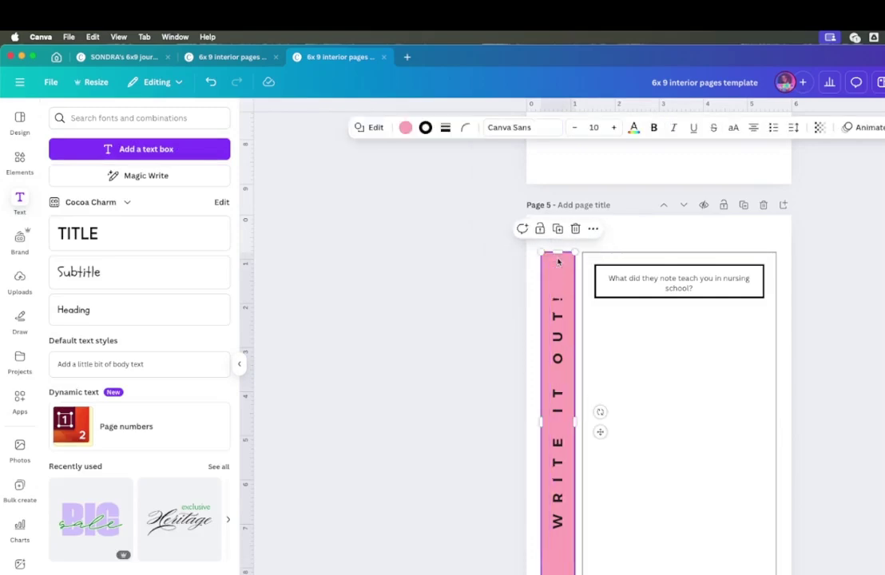
click(405, 127)
click(92, 199)
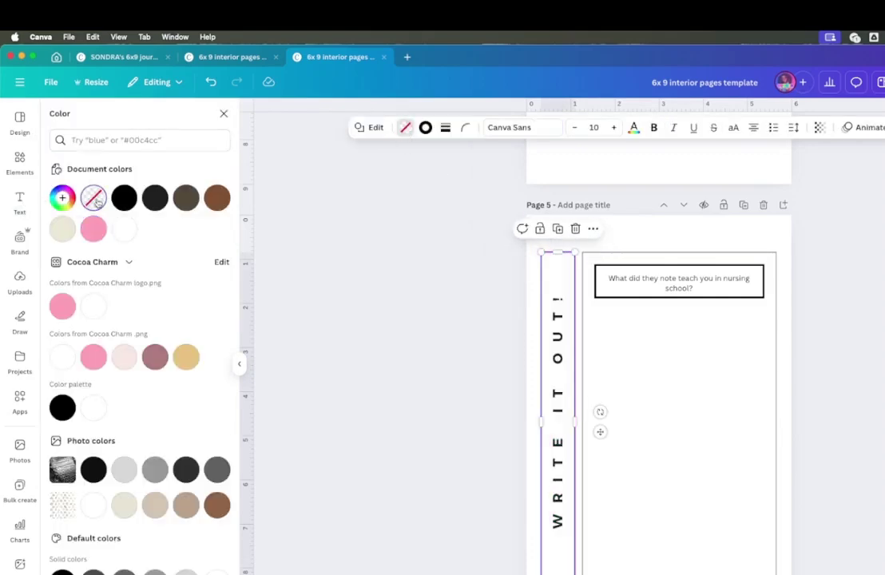
click(845, 445)
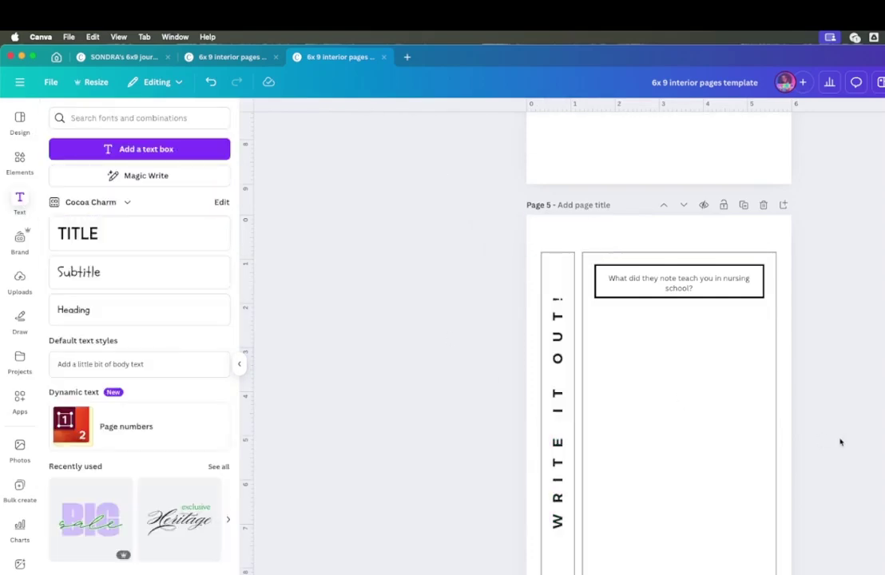
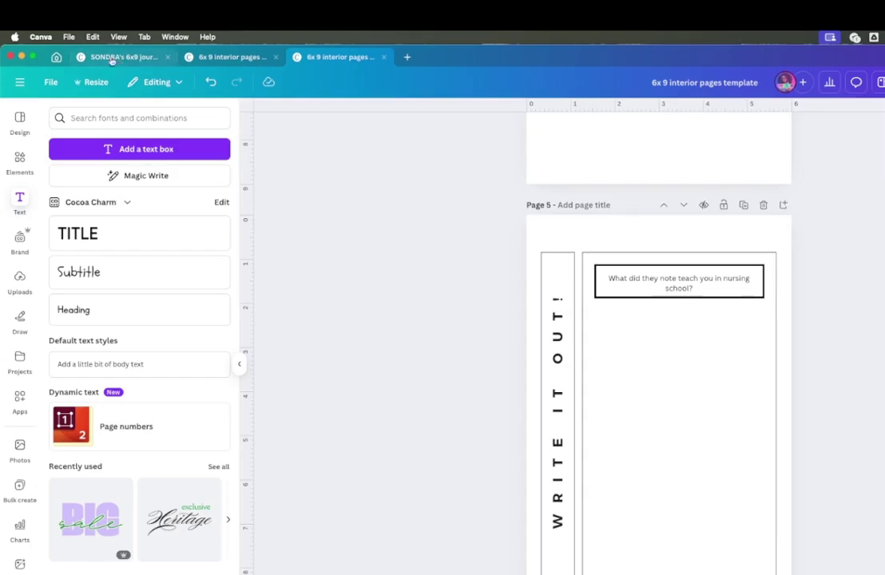
Step: Switch to Chrome and open the account's own TikTok profile to look through its posted videos
click(22, 57)
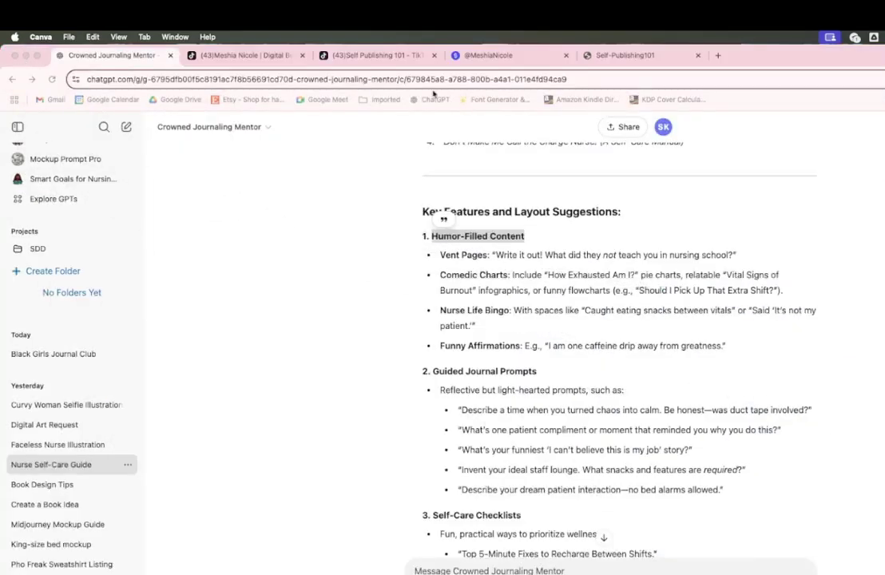
click(454, 80)
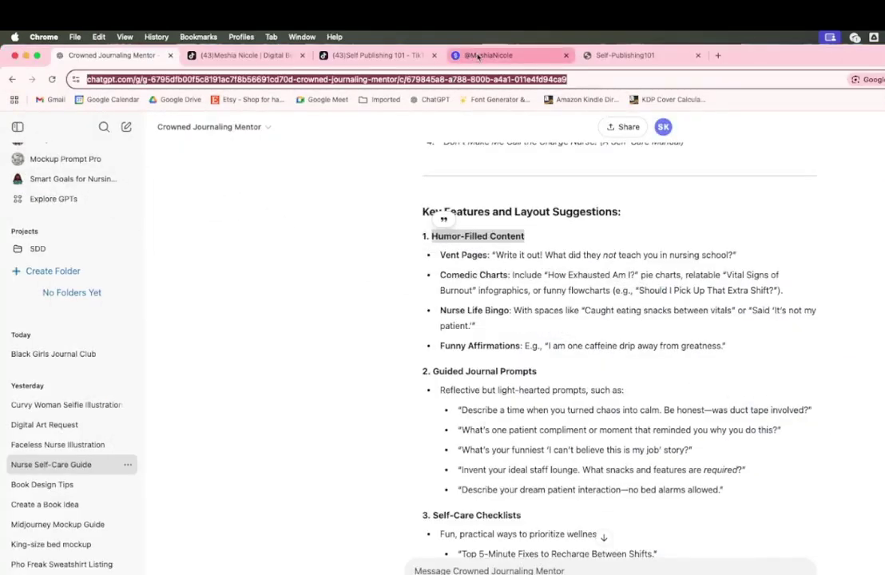
click(352, 56)
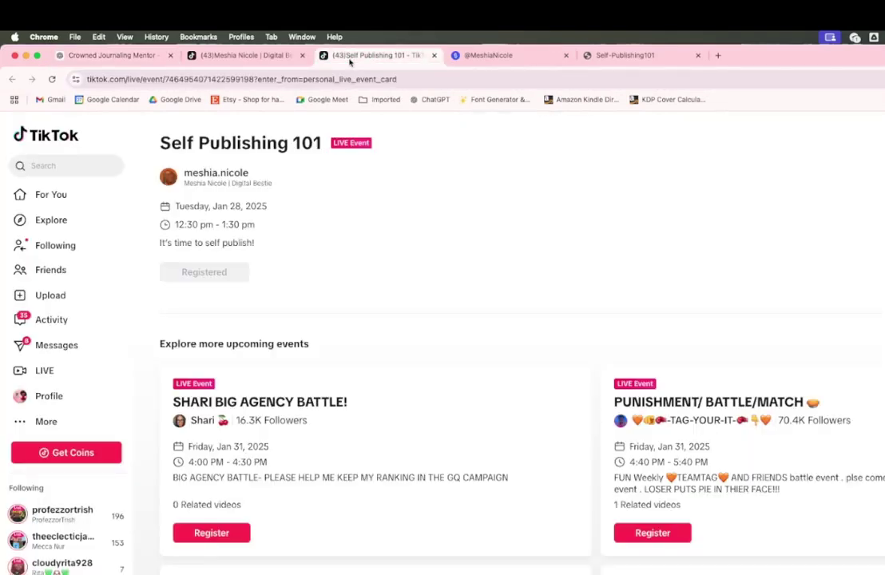
click(252, 55)
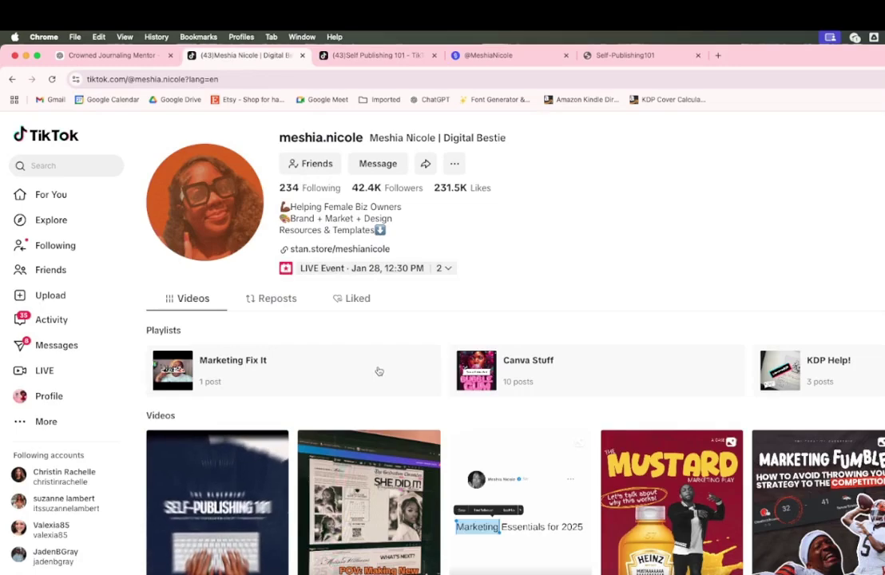
click(69, 398)
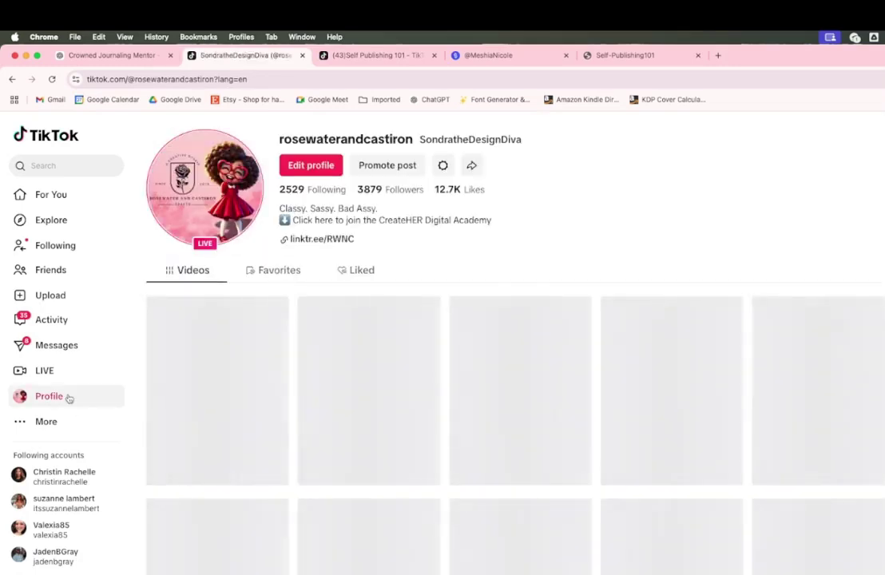
scroll(533, 445, down, 2)
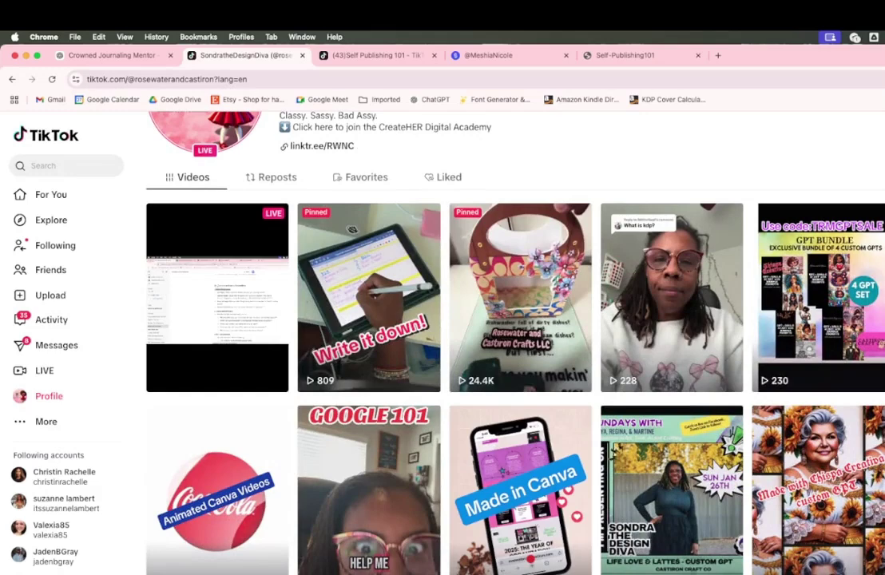
Step: Open the posted KDP 101 video, follow its tagged creator's profile to view the Self Publishing 101 live event, and close the event page
click(351, 230)
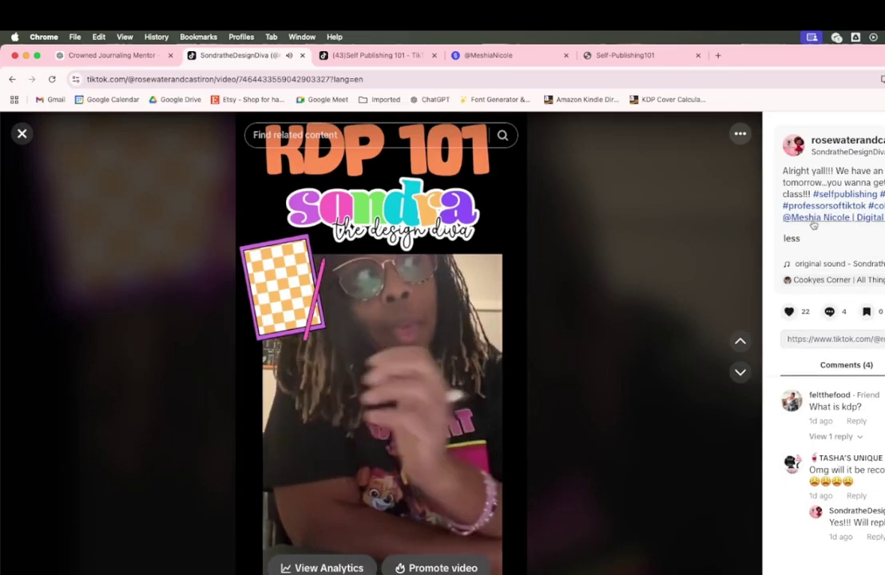
click(812, 222)
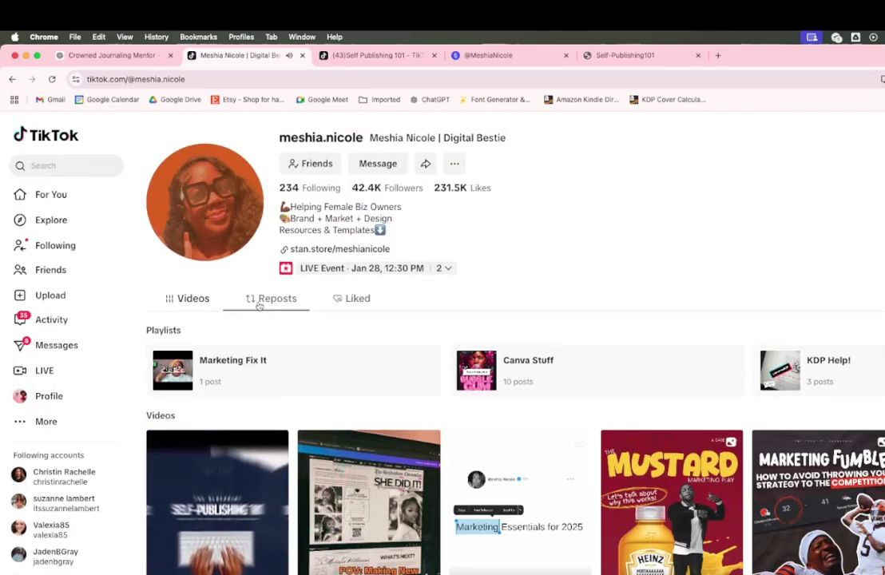
click(308, 270)
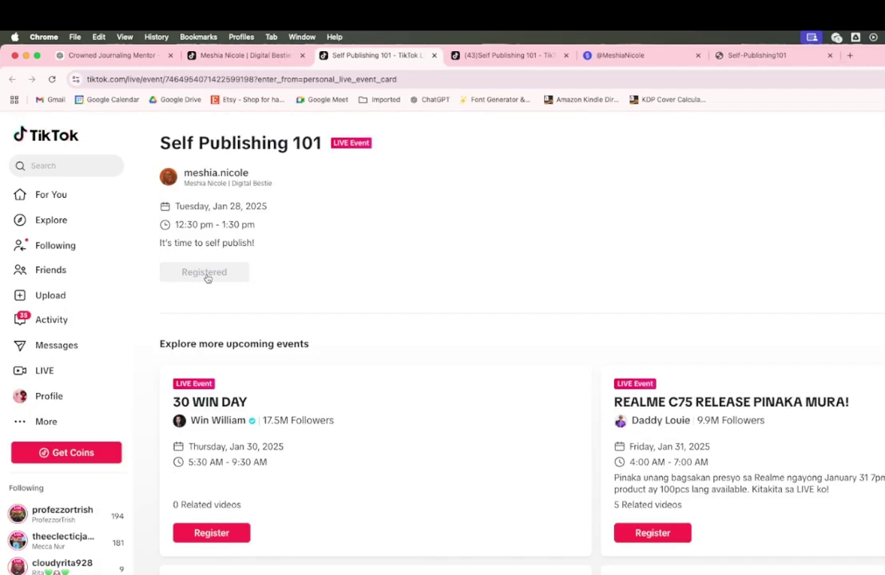
click(434, 55)
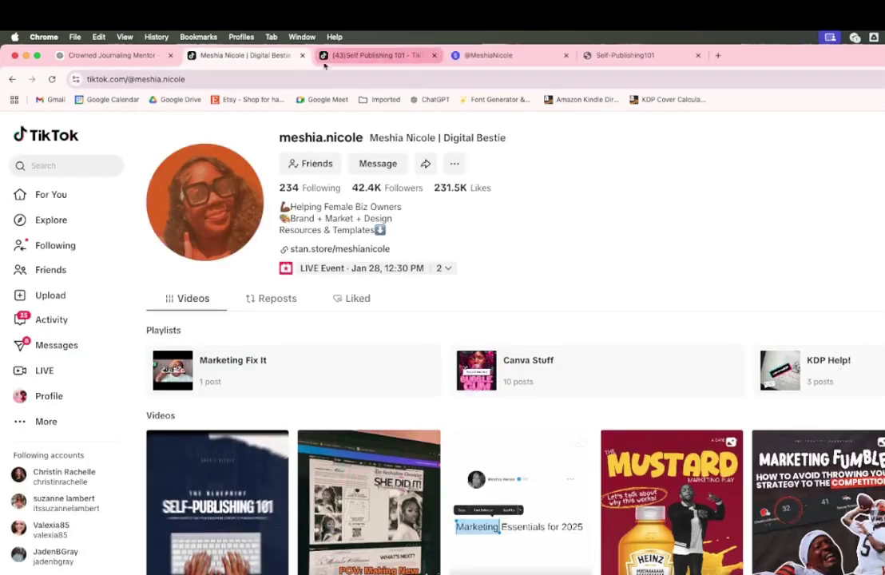
Step: View the Self-Publishing 101 class text book in the creator's linked store, close the leftover live event page, and return to the creator's profile
click(317, 251)
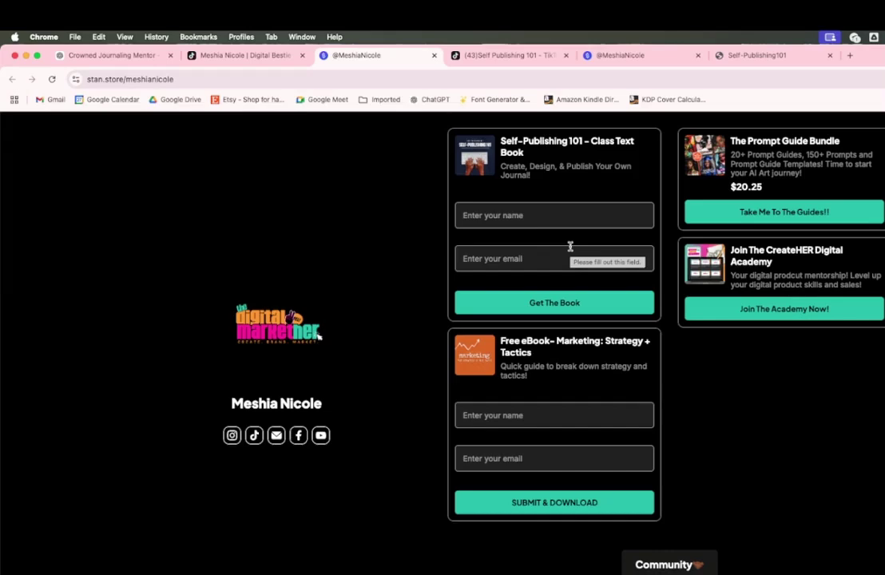
click(616, 56)
click(490, 58)
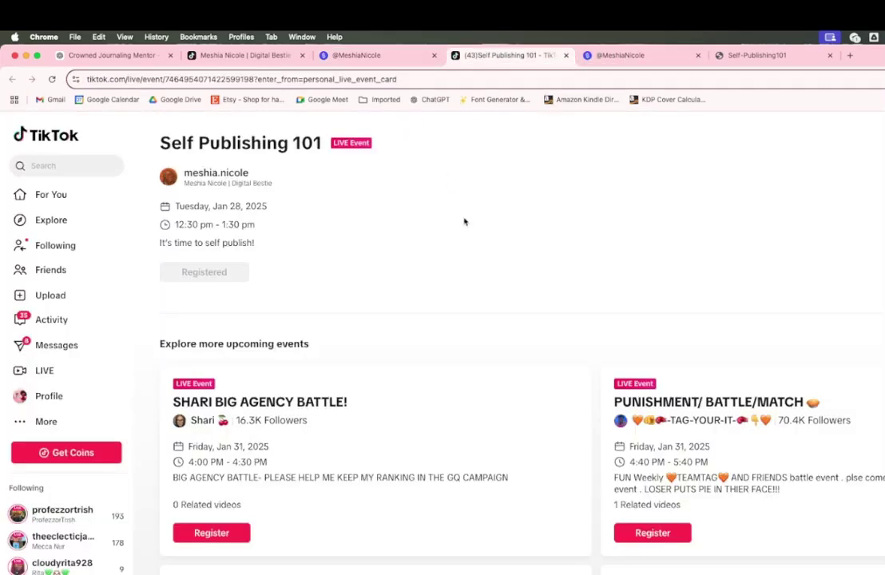
click(566, 55)
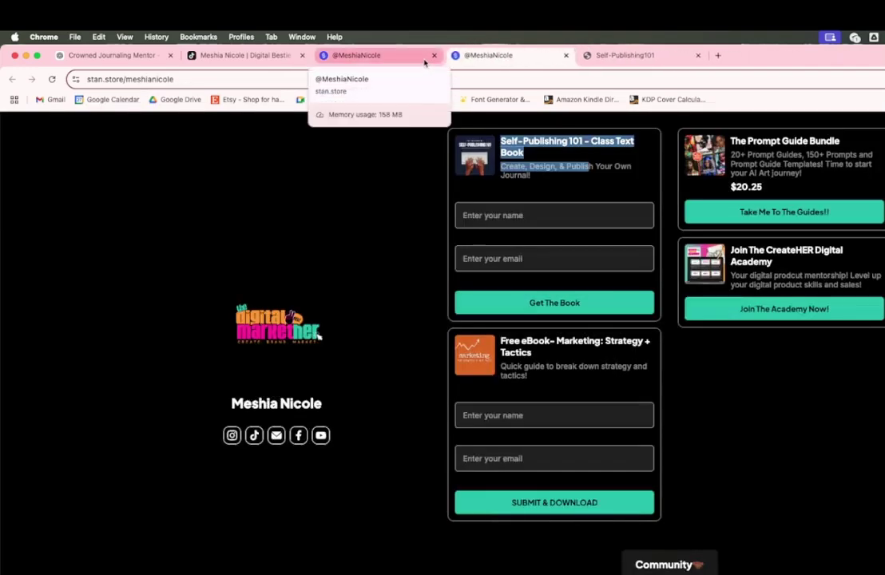
click(244, 56)
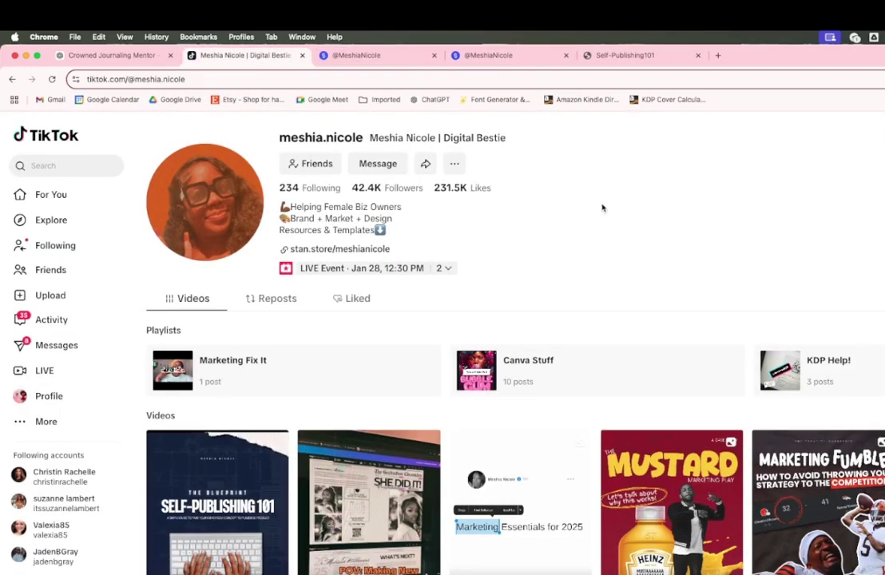
Step: Open the CreateHER Digital Academy offer through the own profile's linktr.ee/RWNC link and look through it down to the checkout form
click(64, 396)
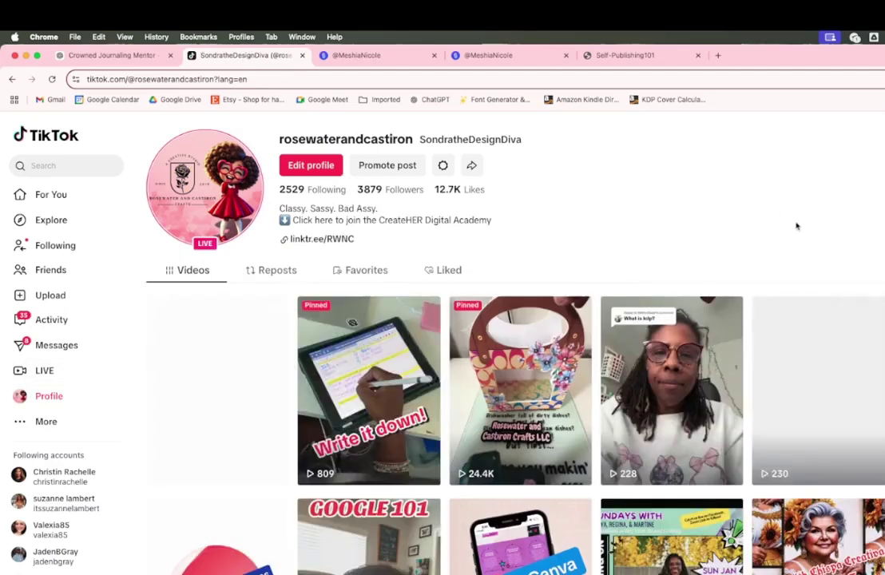
click(321, 240)
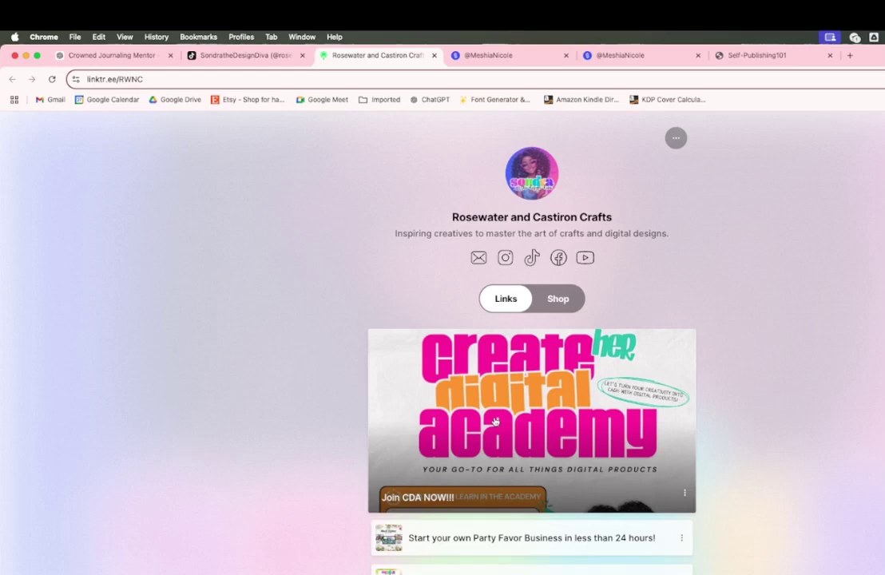
click(495, 422)
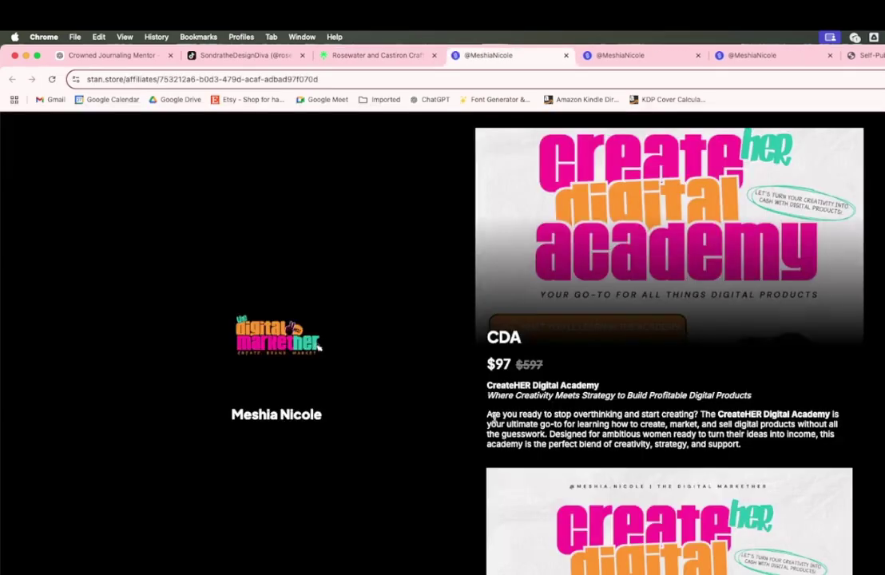
scroll(563, 437, down, 15)
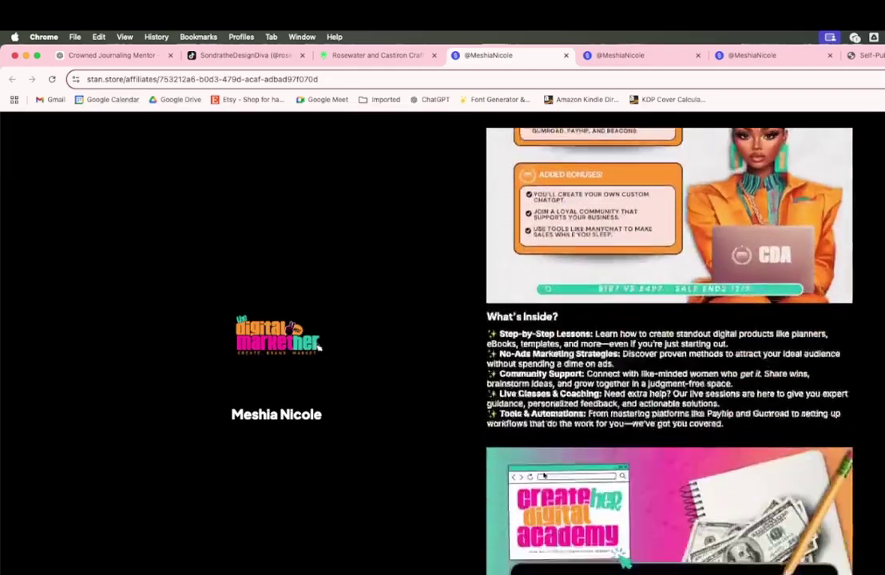
scroll(544, 476, down, 5)
scroll(543, 460, up, 1)
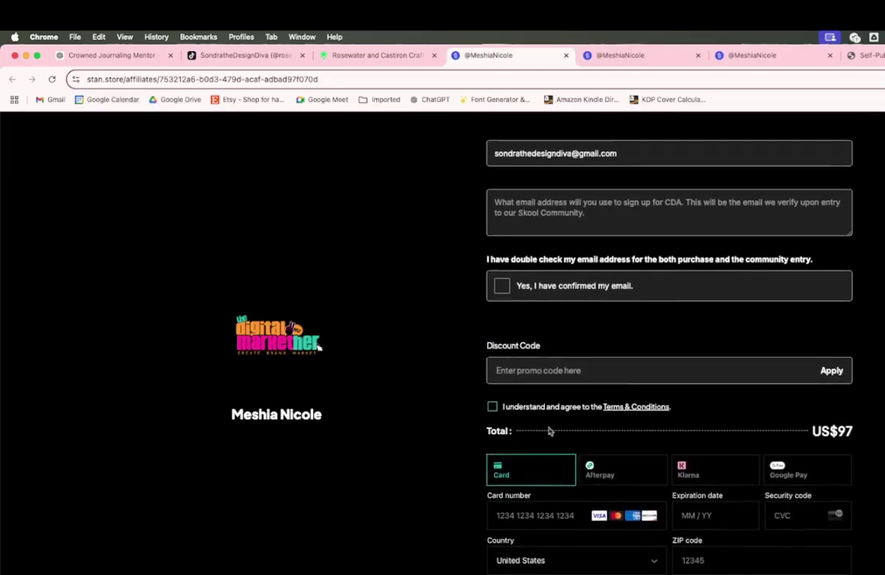
Step: Try to apply the discount code "new" at the academy checkout and close the offer page
text(new)
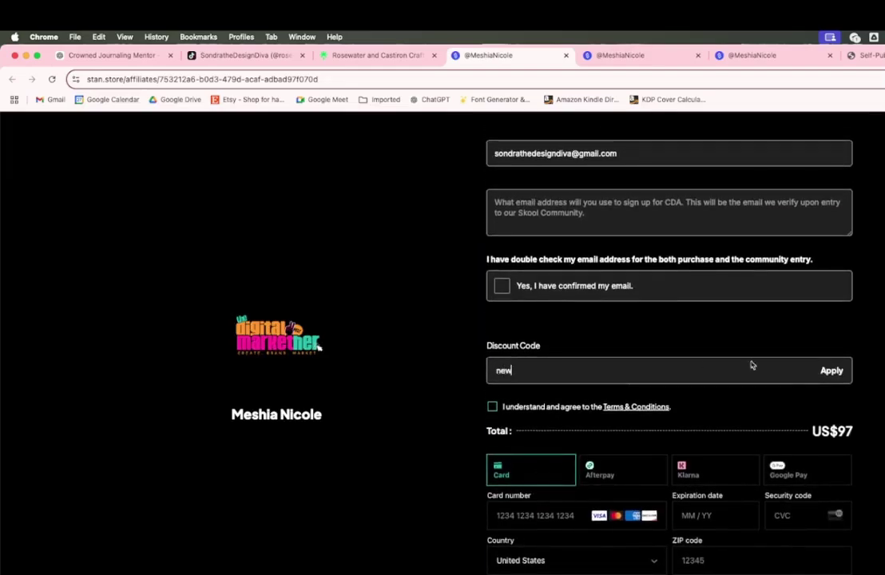
click(828, 371)
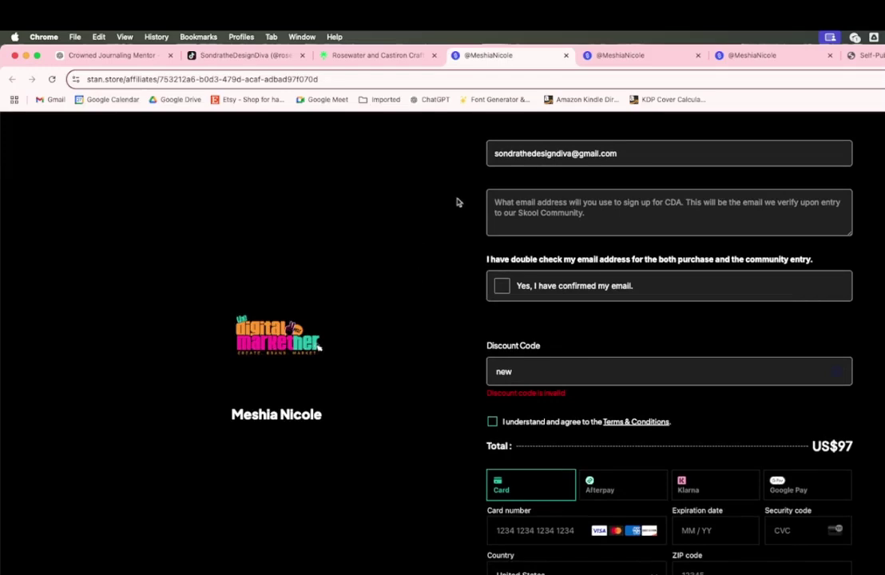
click(566, 55)
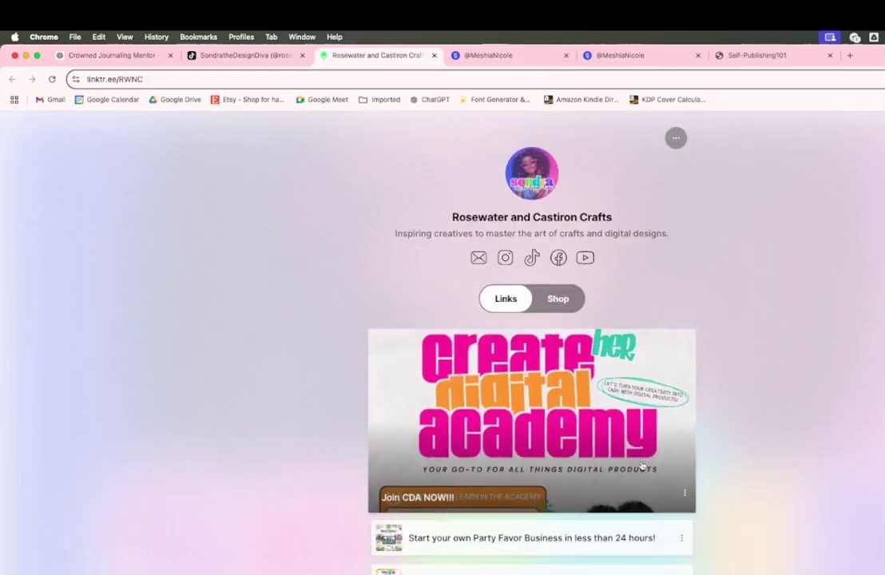